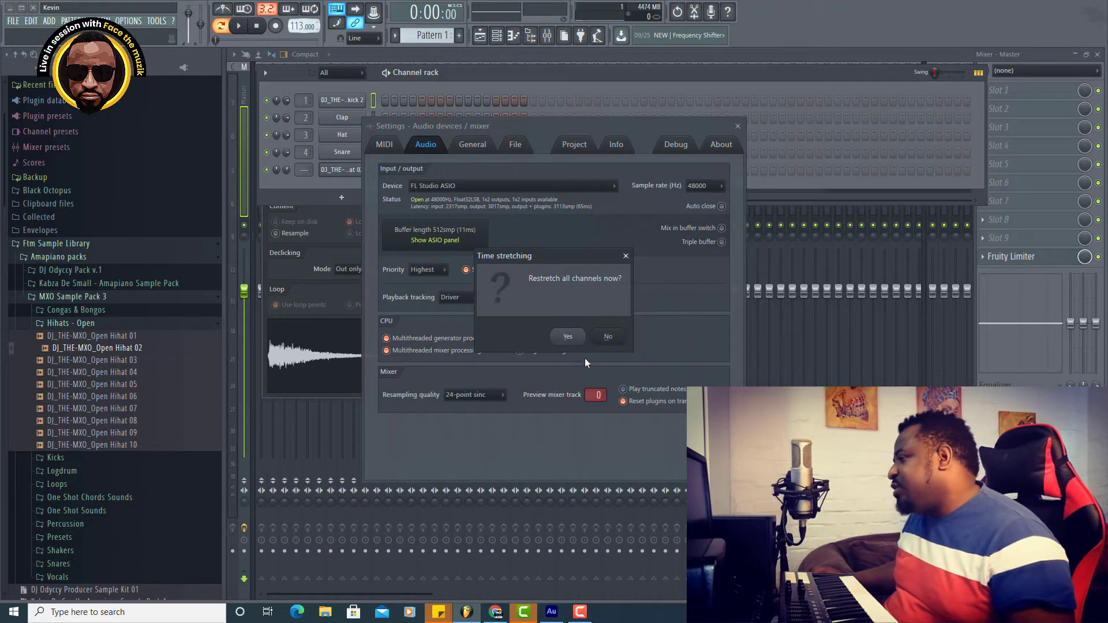
- Accept restretching all channels and delete the kick 2 channel from the channel rack
left_click(569, 338)
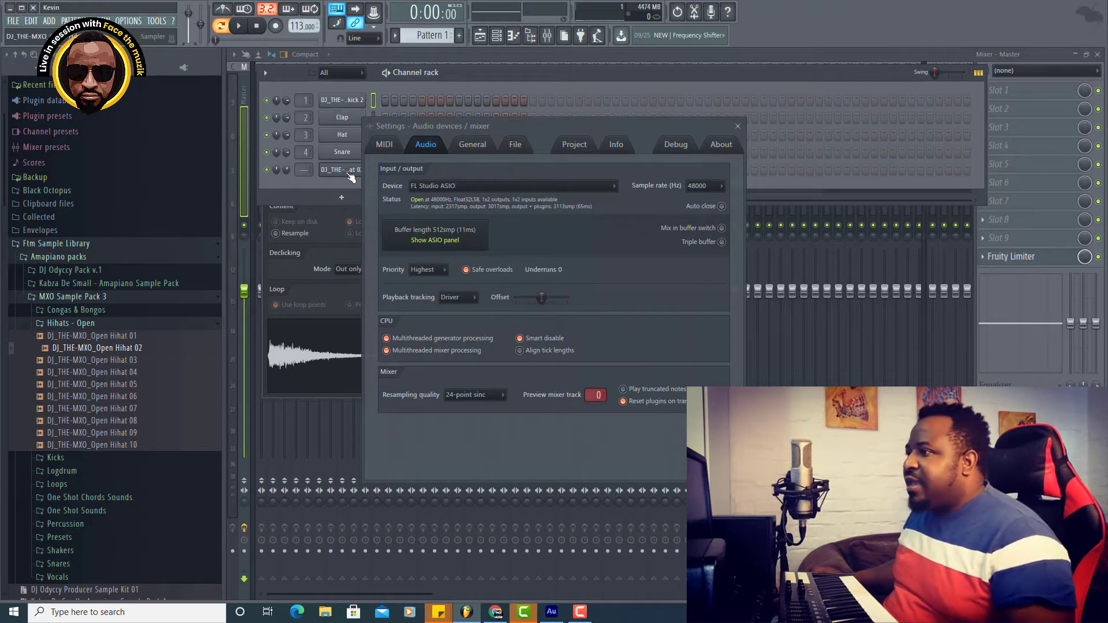
right_click(341, 101)
left_click(387, 190)
left_click(613, 337)
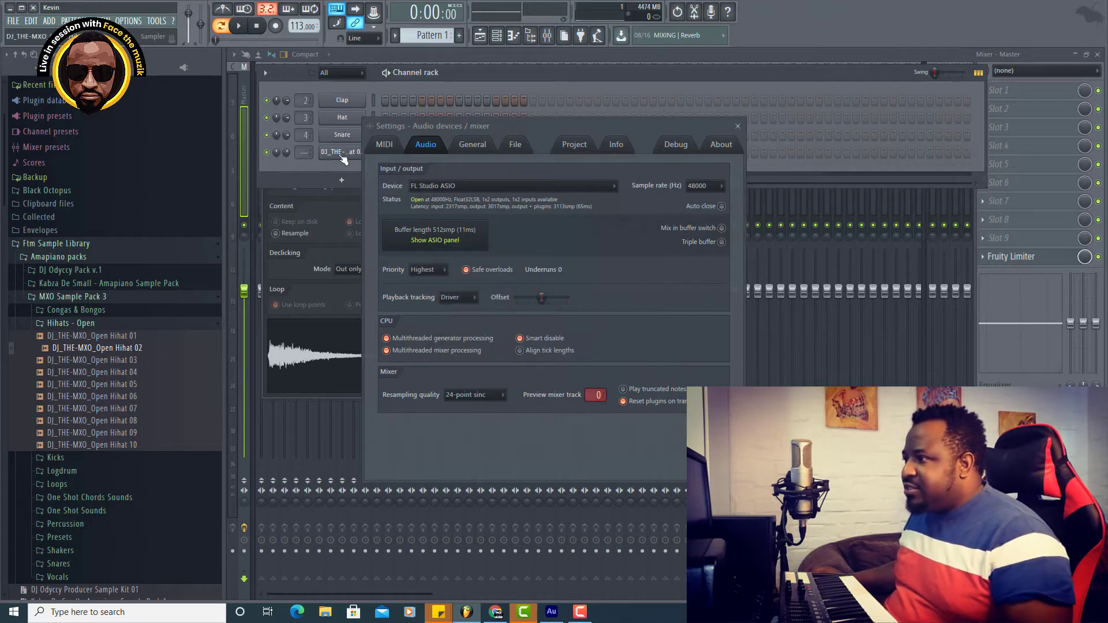
- Delete the Open Hihat channel from the channel rack and close the audio settings
right_click(342, 154)
left_click(393, 240)
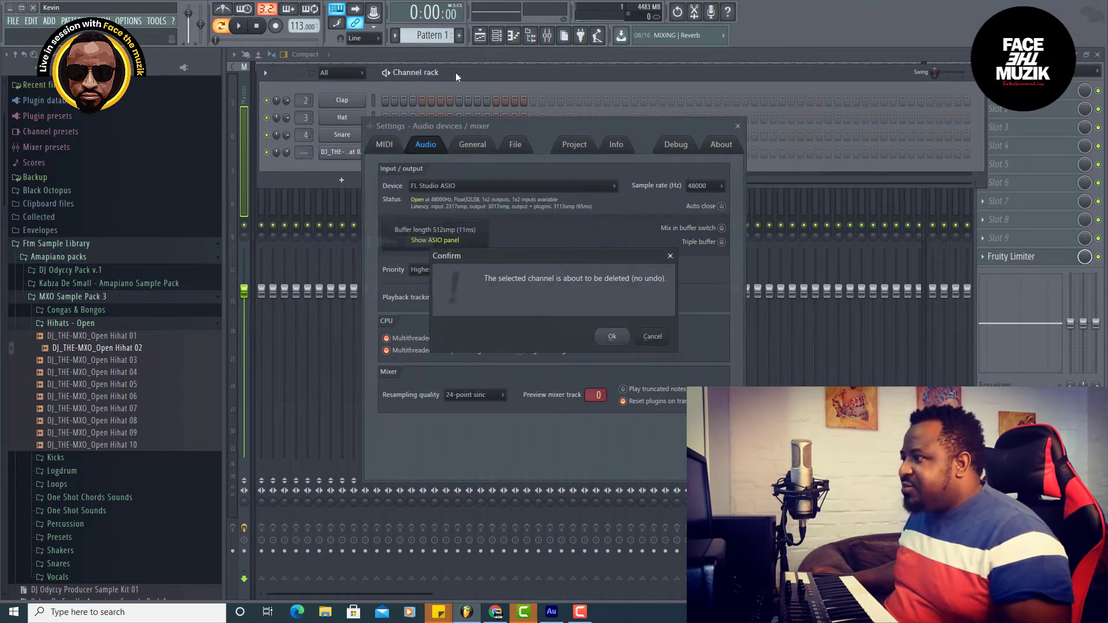
left_click(613, 336)
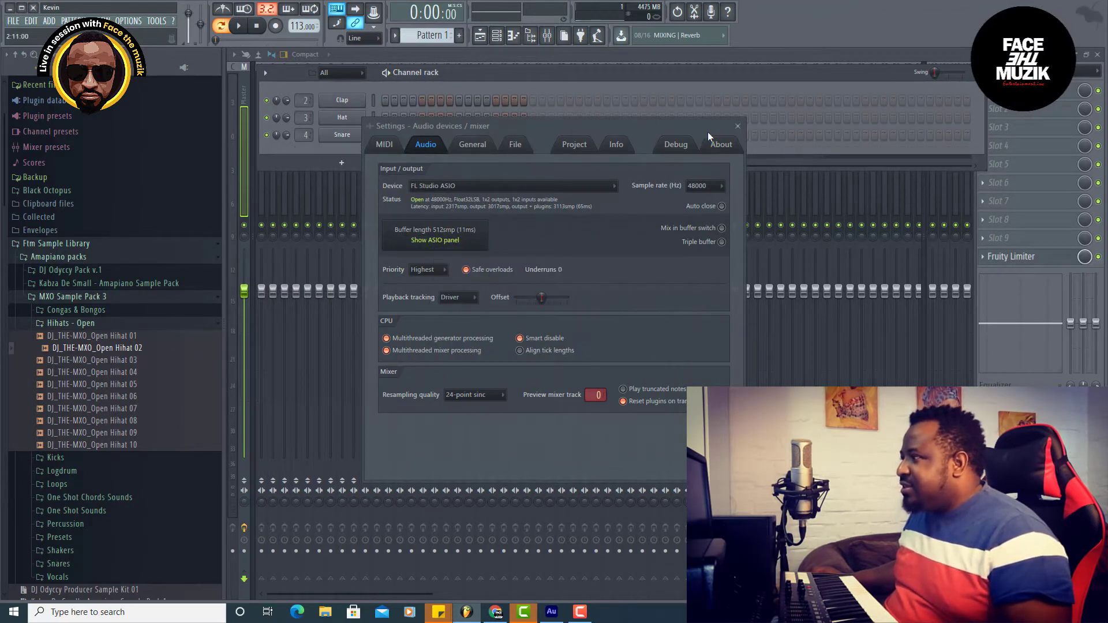
left_click(739, 122)
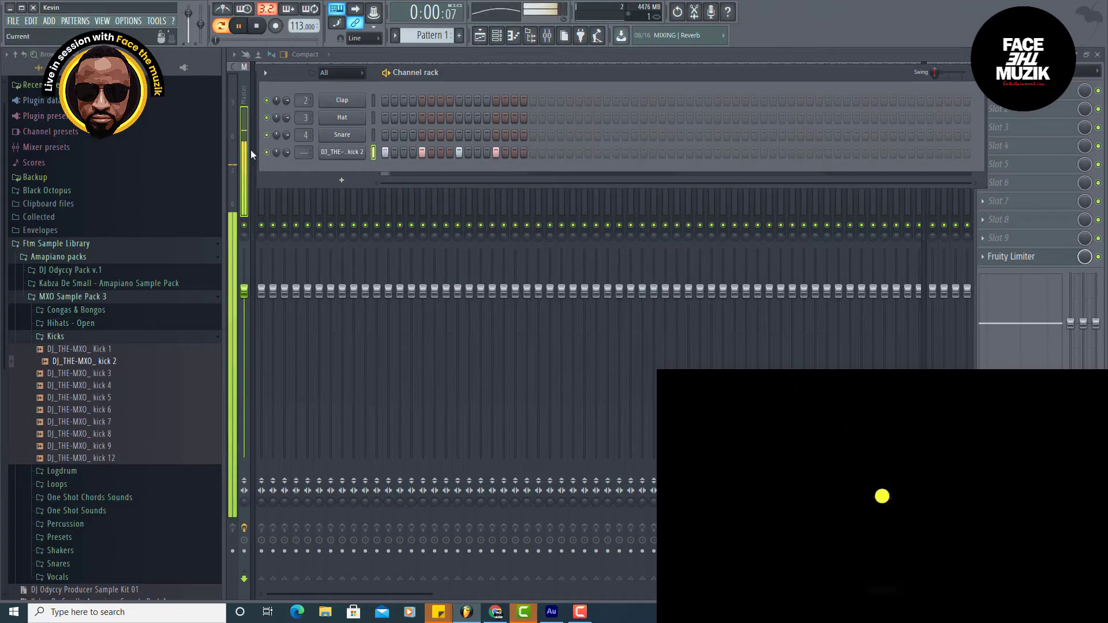
- Find DJ_THE-MXO_Open Hihat 03 in the Hihats - Open folder of MXO Sample Pack 3 and load it into a new channel
left_click(57, 336)
left_click(71, 323)
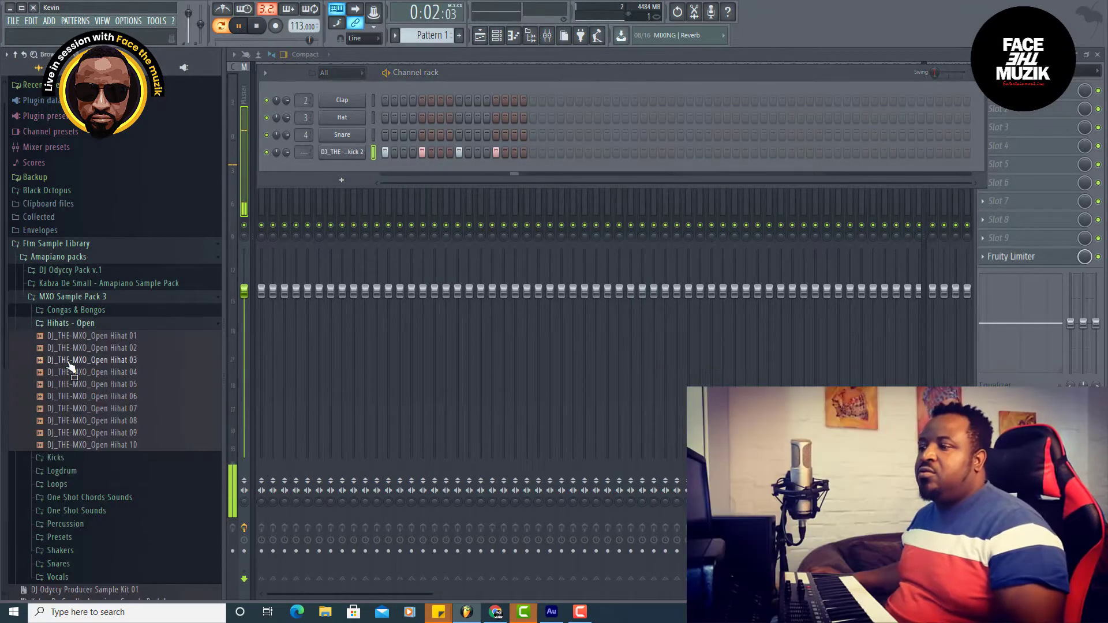
left_click(86, 360)
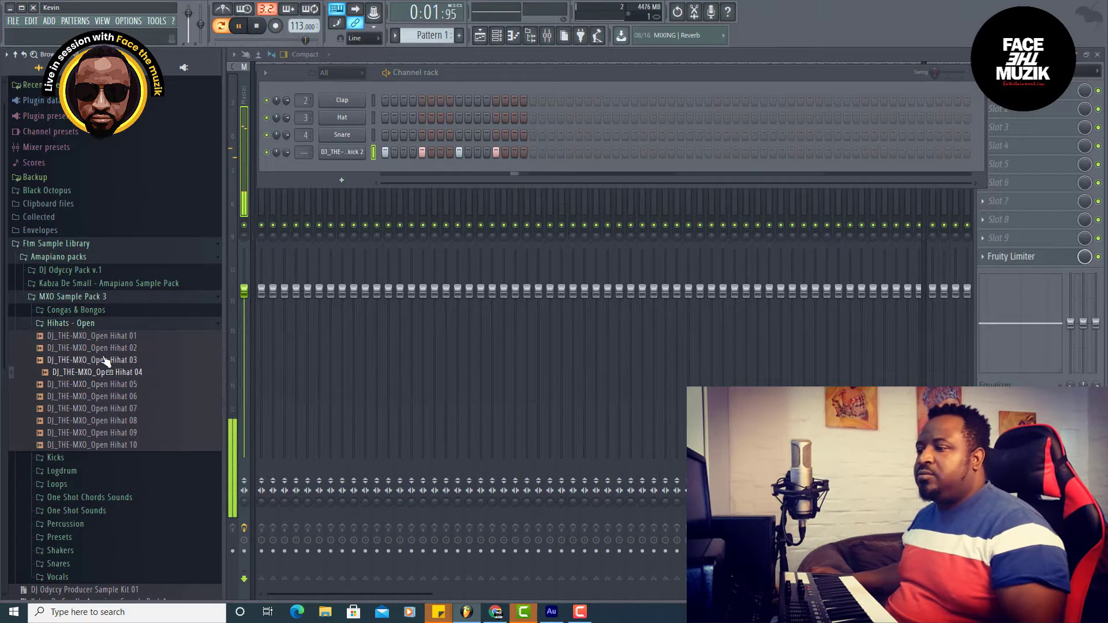
right_click(104, 361)
left_click(166, 372)
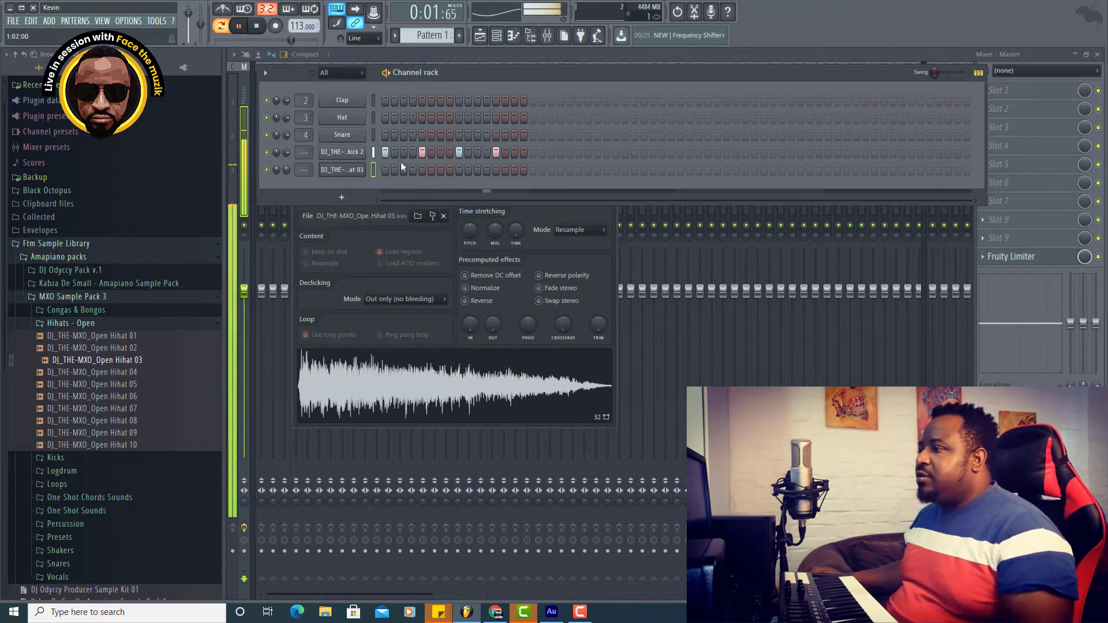
- Program the Open Hihat 03 channel with hits on steps 3, 7, 11 and 15
left_click(441, 170)
left_click(477, 170)
left_click(514, 170)
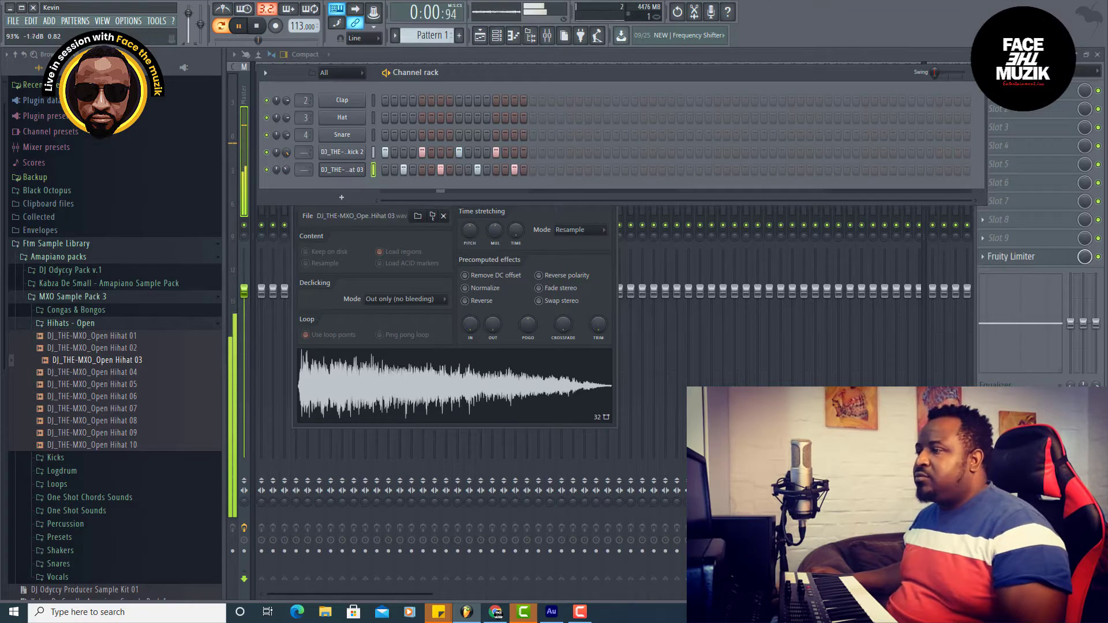
- Collapse the Hihats - Open folder, expand the Shakers folder of MXO Sample Pack 3, and bring up the playlist
left_click(87, 324)
left_click(61, 429)
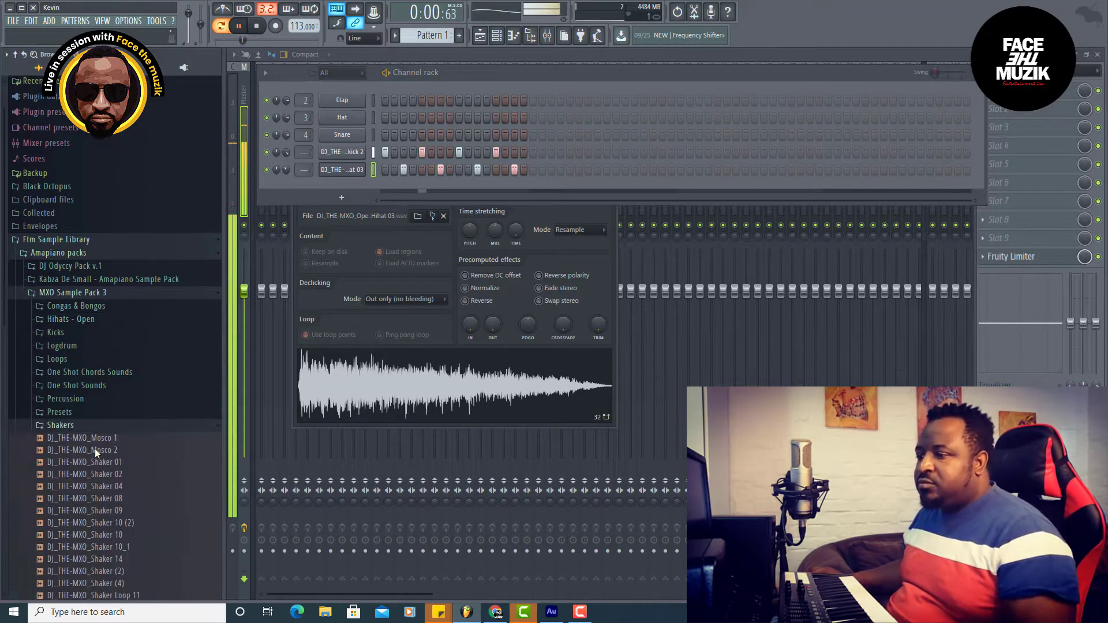
left_click(480, 36)
left_click(283, 189)
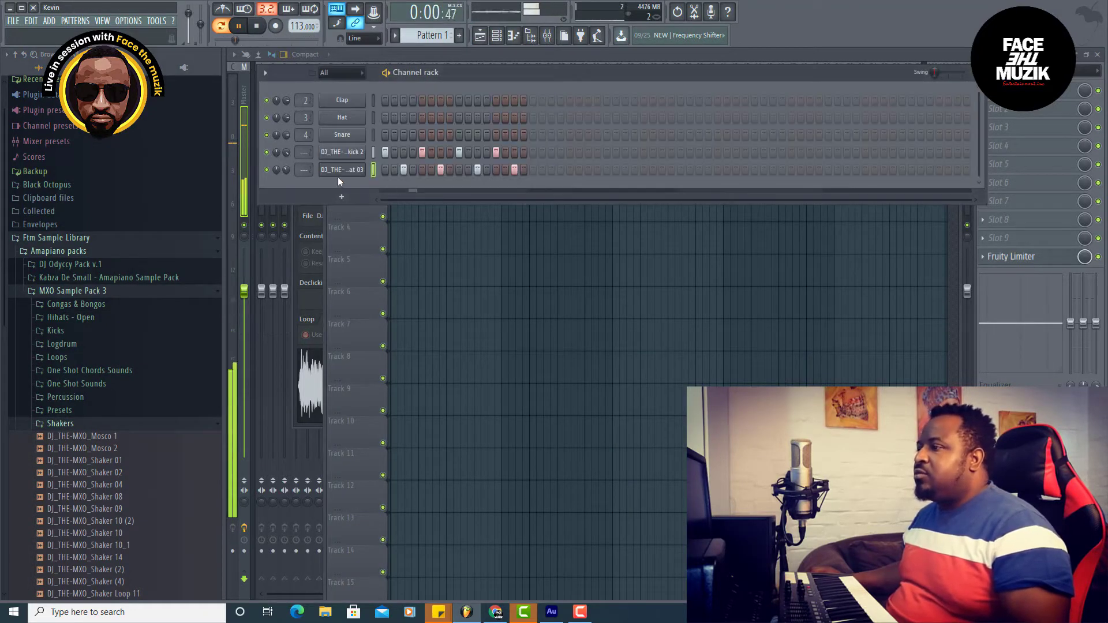
- Cut the Open Hihat 03 steps out of Pattern 1 and paste them into the same channel in Pattern 2
right_click(349, 170)
left_click(469, 149)
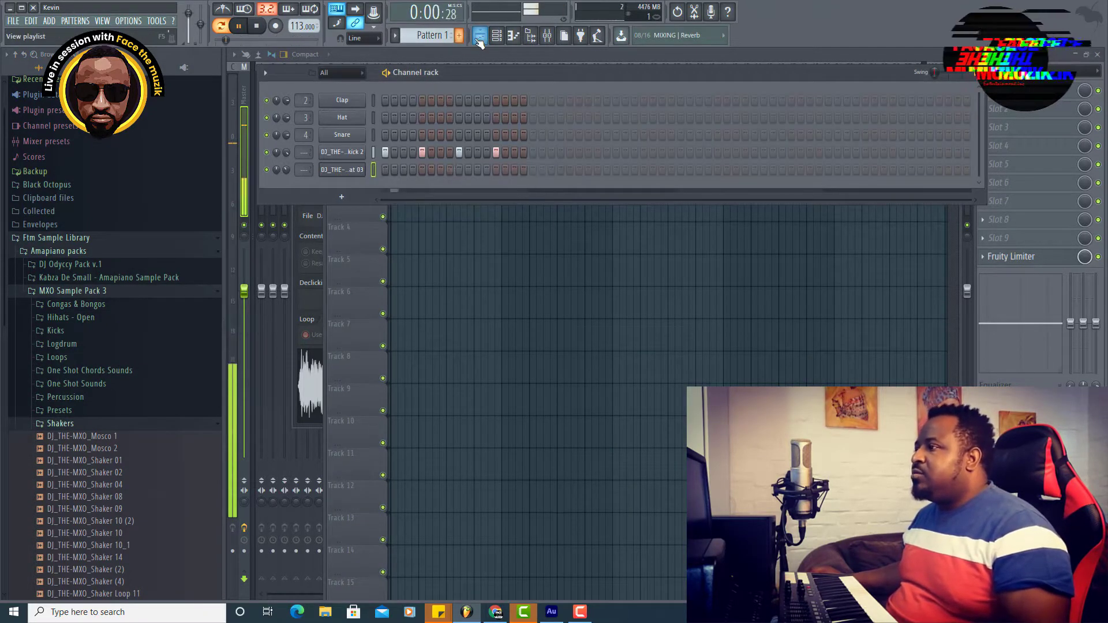
left_click(452, 35)
right_click(349, 170)
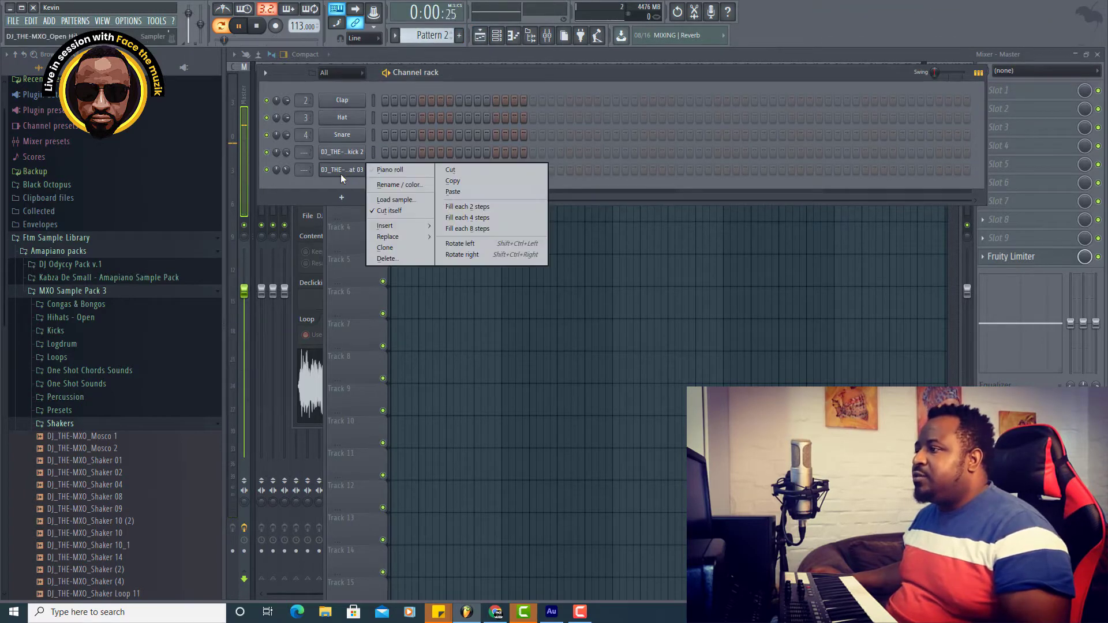
left_click(451, 193)
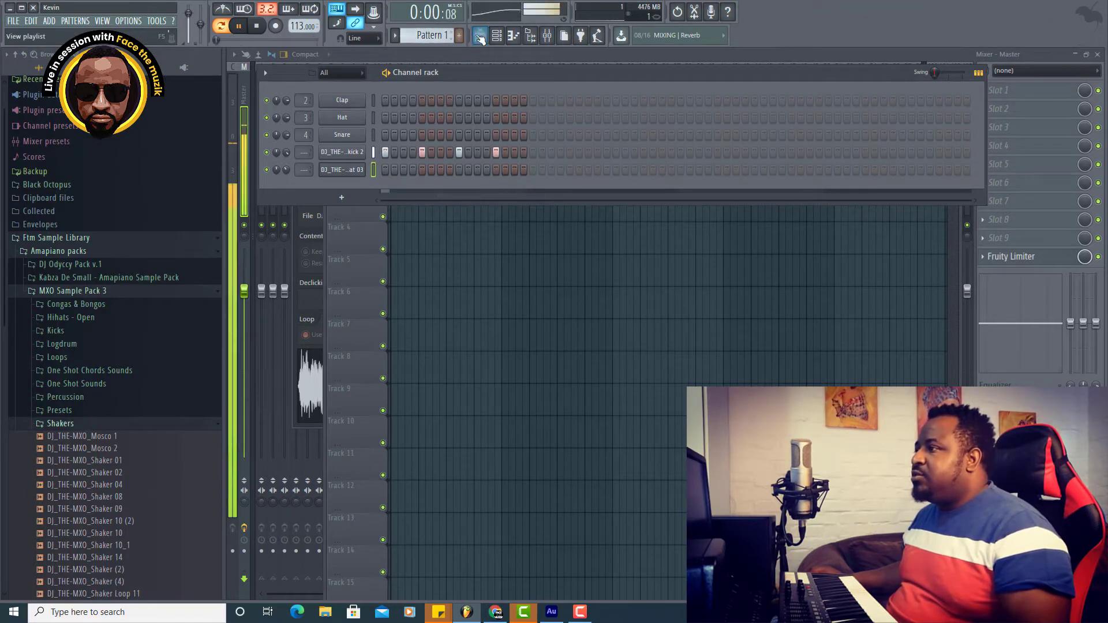
- Paint Pattern 1 on playlist Track 1 and Pattern 2 on Track 2, each across bars 1 to 6
left_click(480, 37)
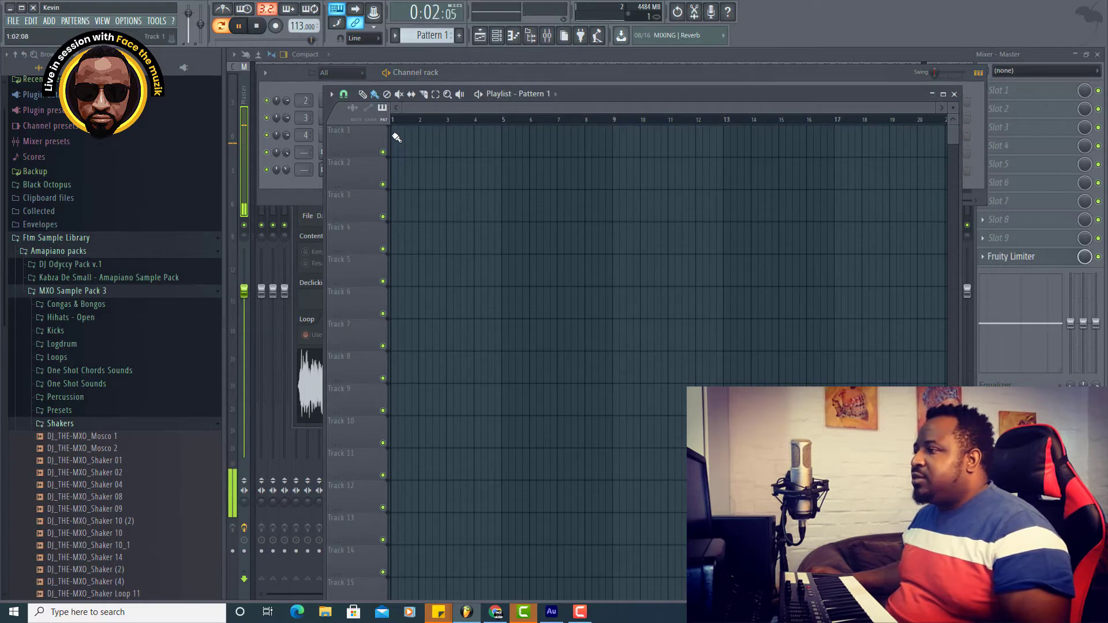
left_click_drag(509, 139, 549, 120)
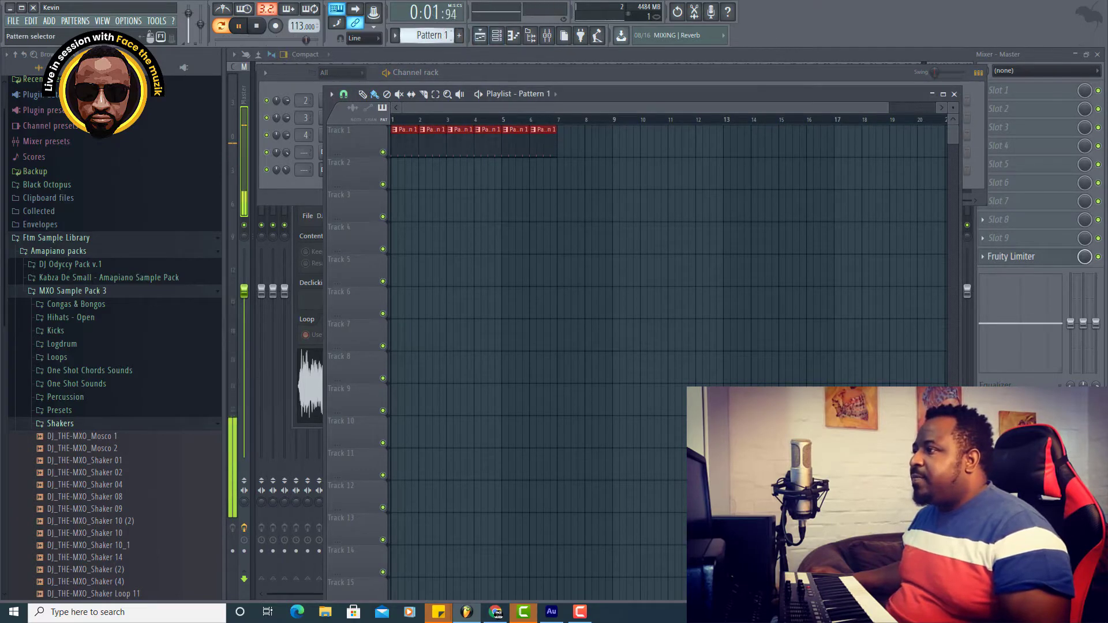
left_click_drag(397, 174, 551, 173)
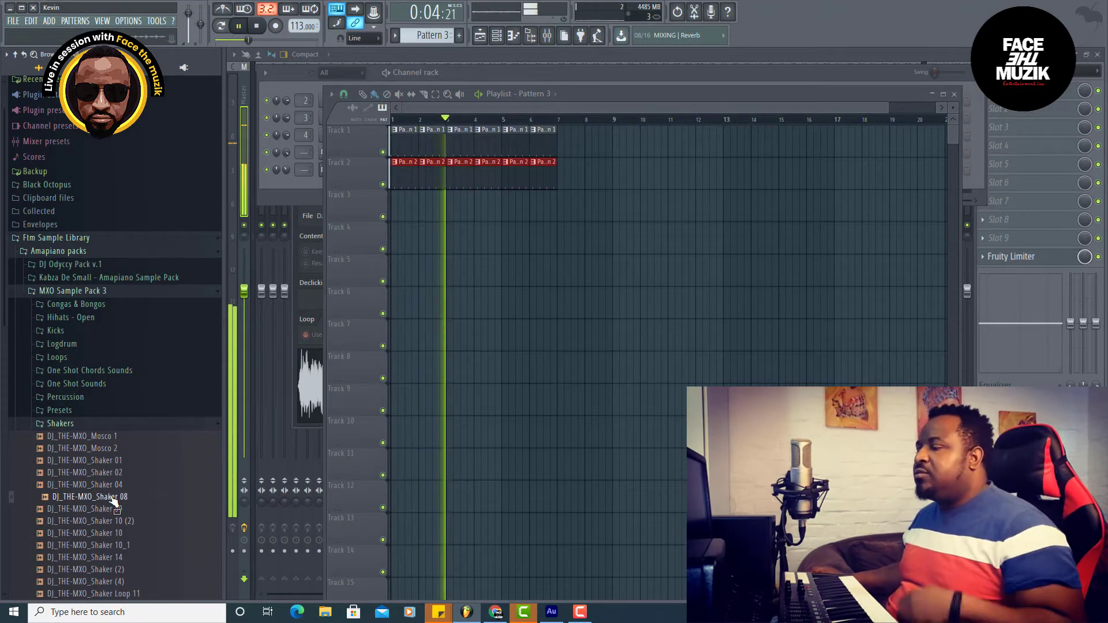
- Place DJ_THE-MXO_Shaker 08 on playlist Track 4 across bars 1 to 6 and lower its channel volume slightly
mouse_move(113, 504)
left_mouse_down()
mouse_move(428, 317)
mouse_move(394, 238)
mouse_move(554, 238)
left_mouse_up()
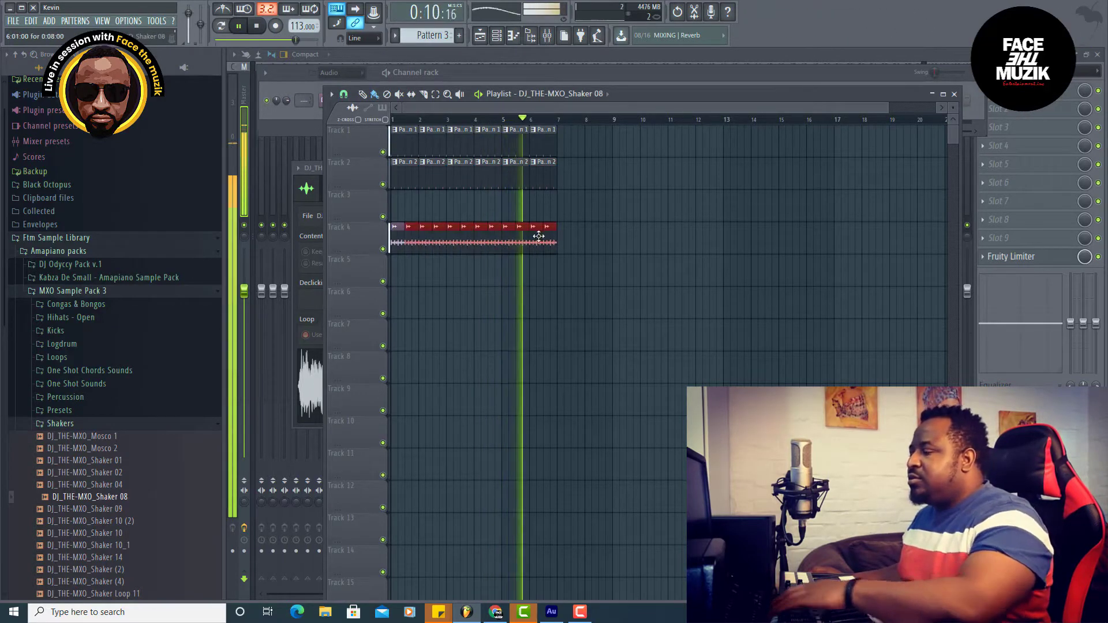
left_click(513, 36)
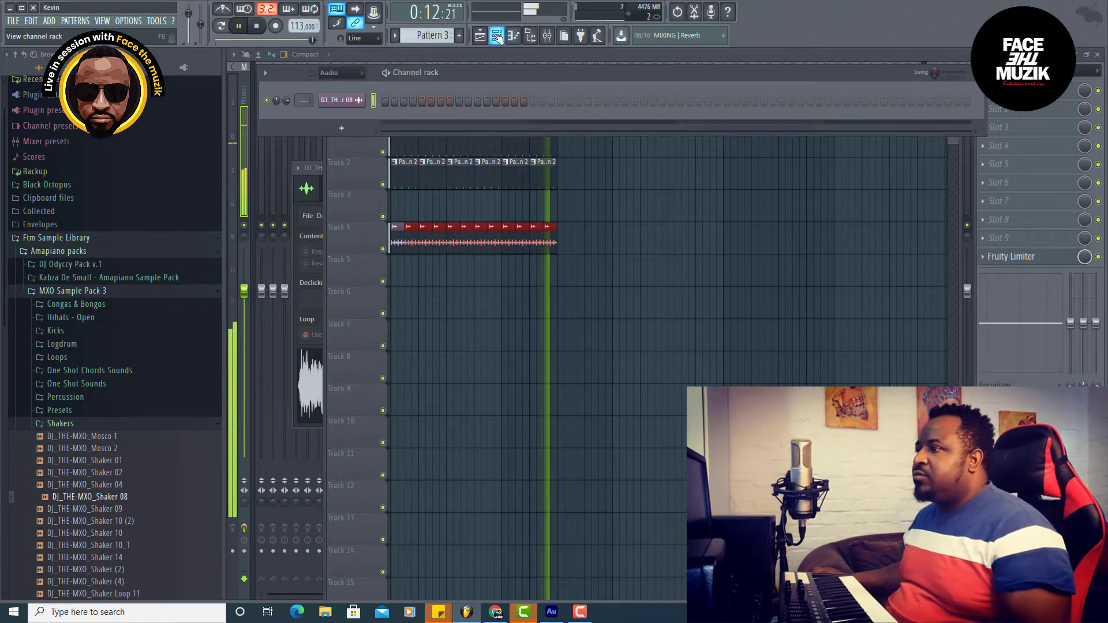
left_click_drag(287, 101, 287, 109)
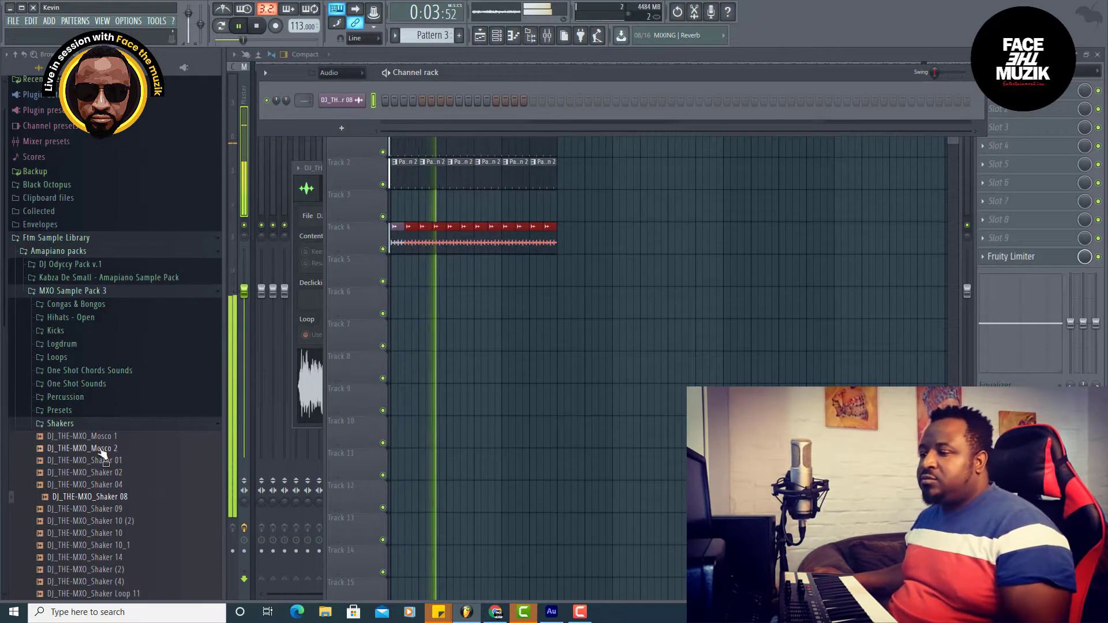
- Load African_Percussion_Samples_F_1 from the Percussion folder of MXO Sample Pack 3 into a new channel
left_click(81, 423)
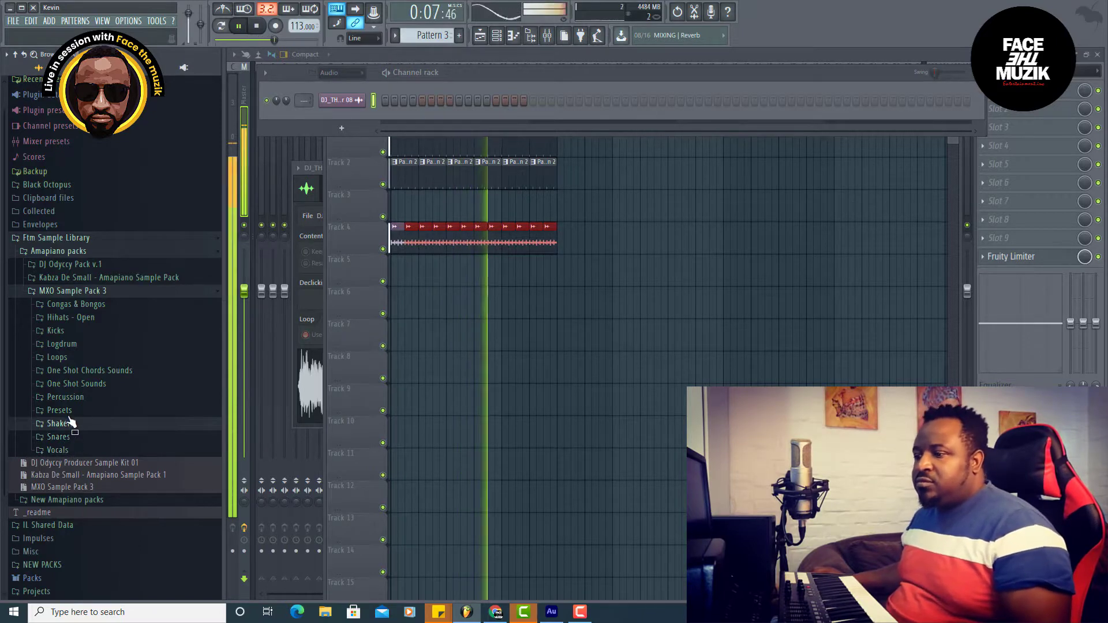
left_click(81, 397)
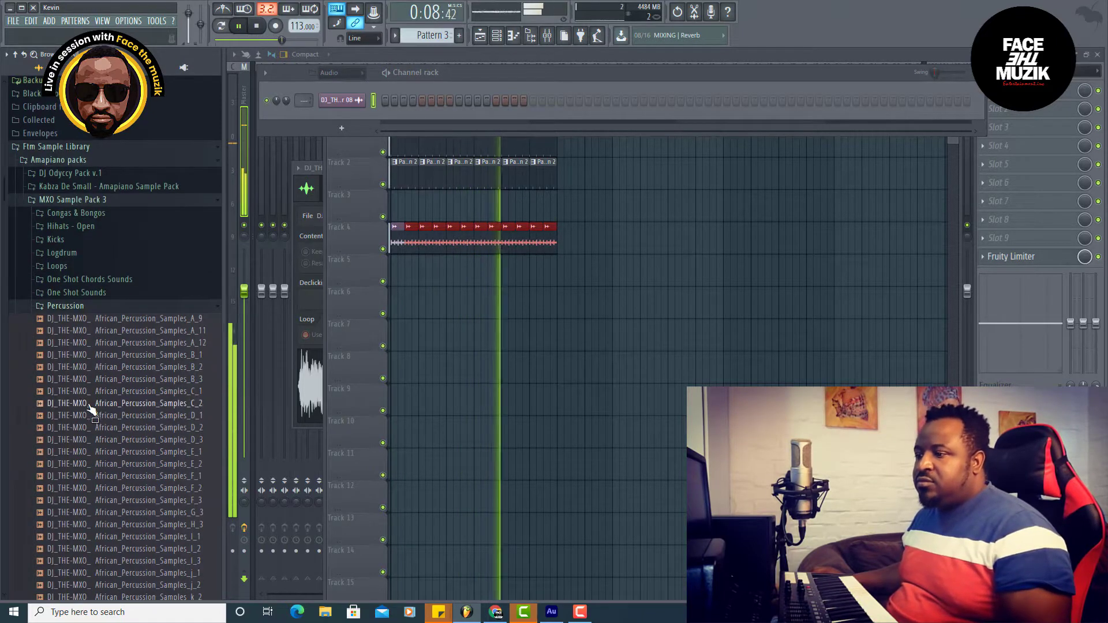
right_click(134, 476)
left_click(224, 487)
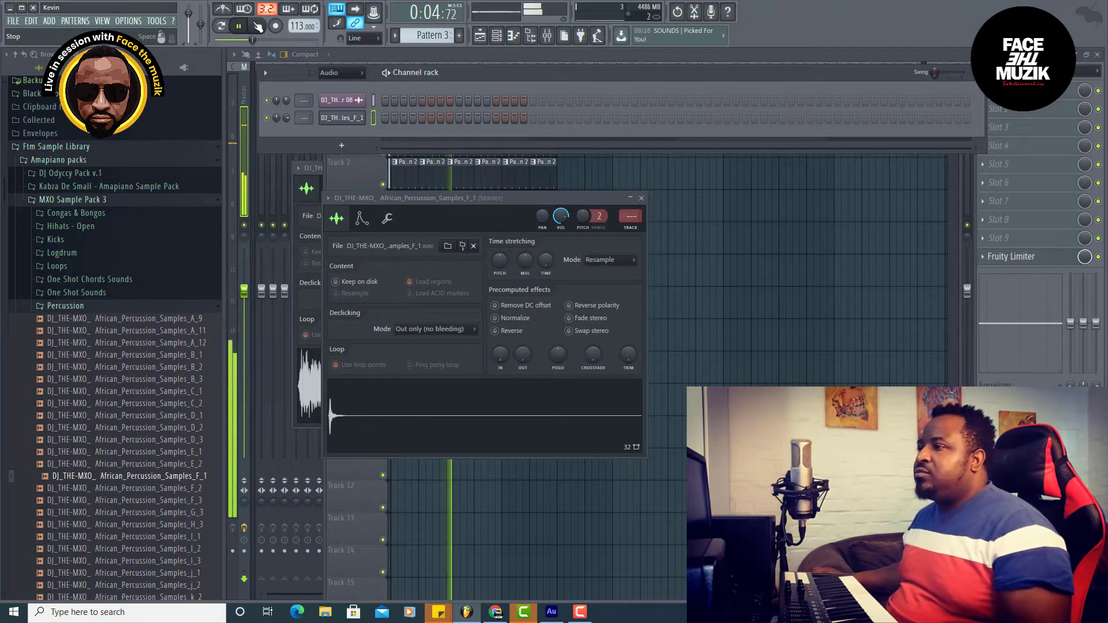
- Stop playback, set the project tempo to 112 BPM, and accept restretching all channels
left_click(257, 26)
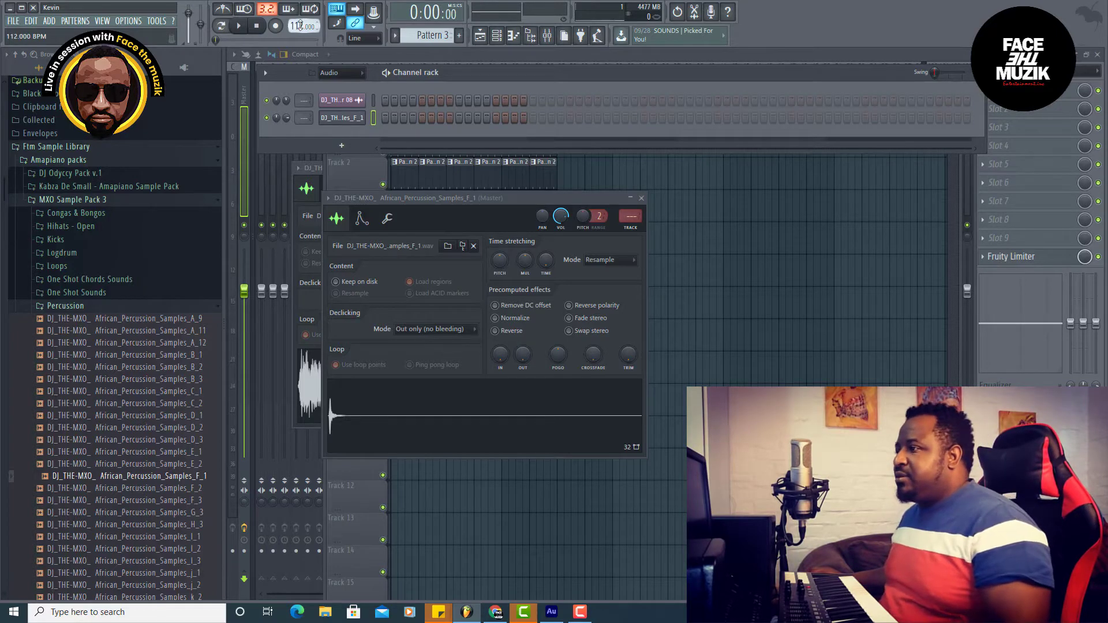
left_click_drag(299, 26, 299, 25)
left_click(567, 337)
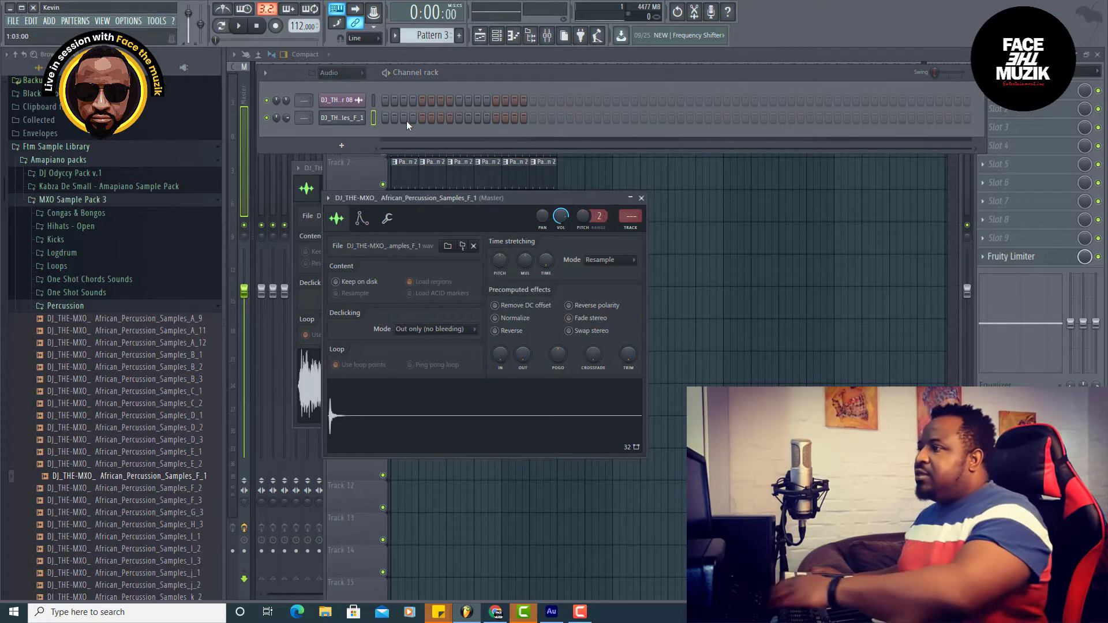
- Program the African_Percussion_Samples_F_1 channel in Pattern 3 with hits on steps 1, 3, 5 and 8, checking the rhythm by playback
left_click(404, 118)
left_click(385, 118)
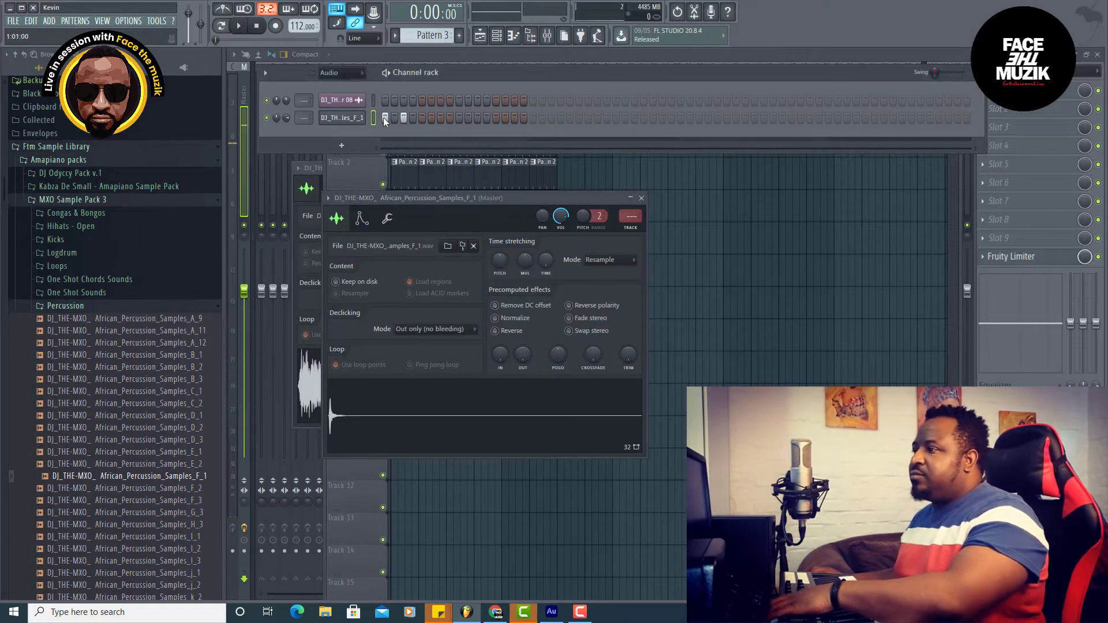
key("space")
left_click(431, 118)
key("space")
left_click(424, 118)
left_click(431, 119)
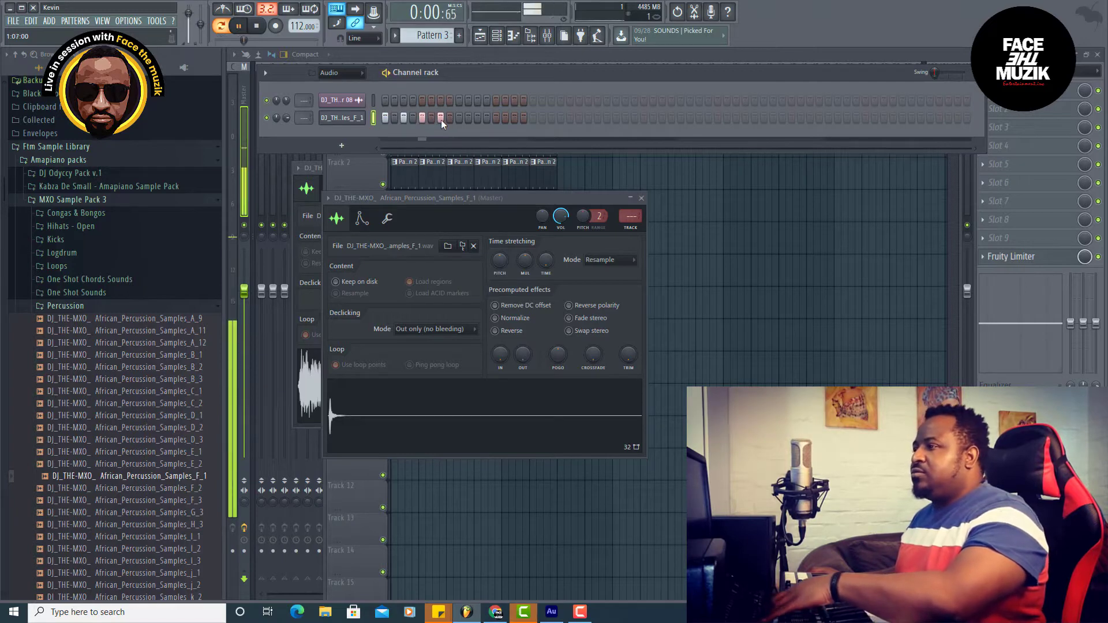
left_click(450, 118)
key("space")
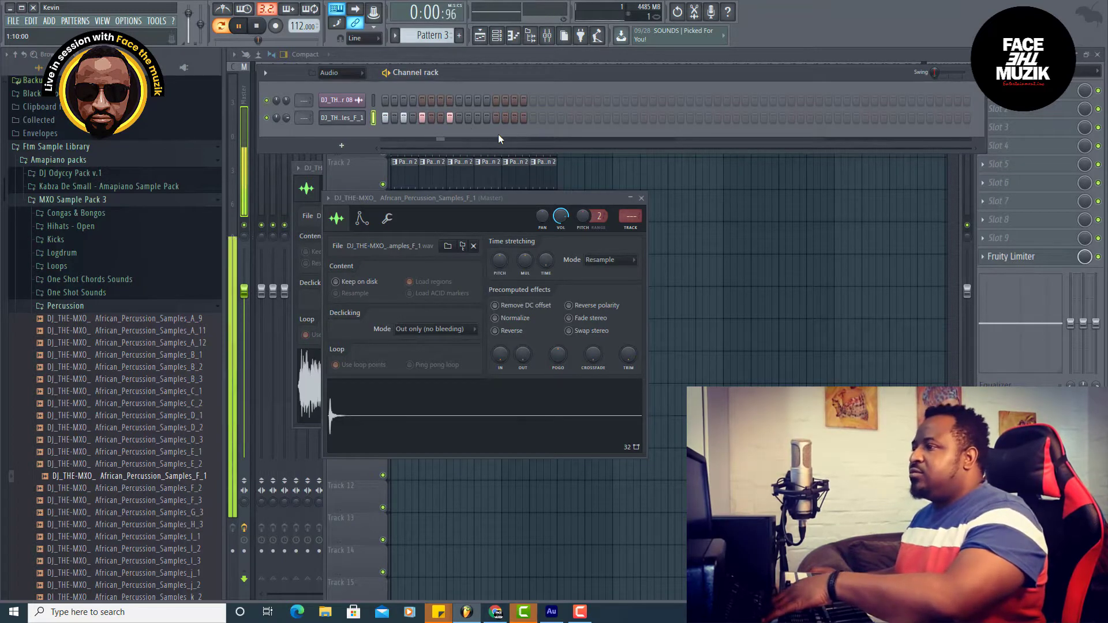
key("space")
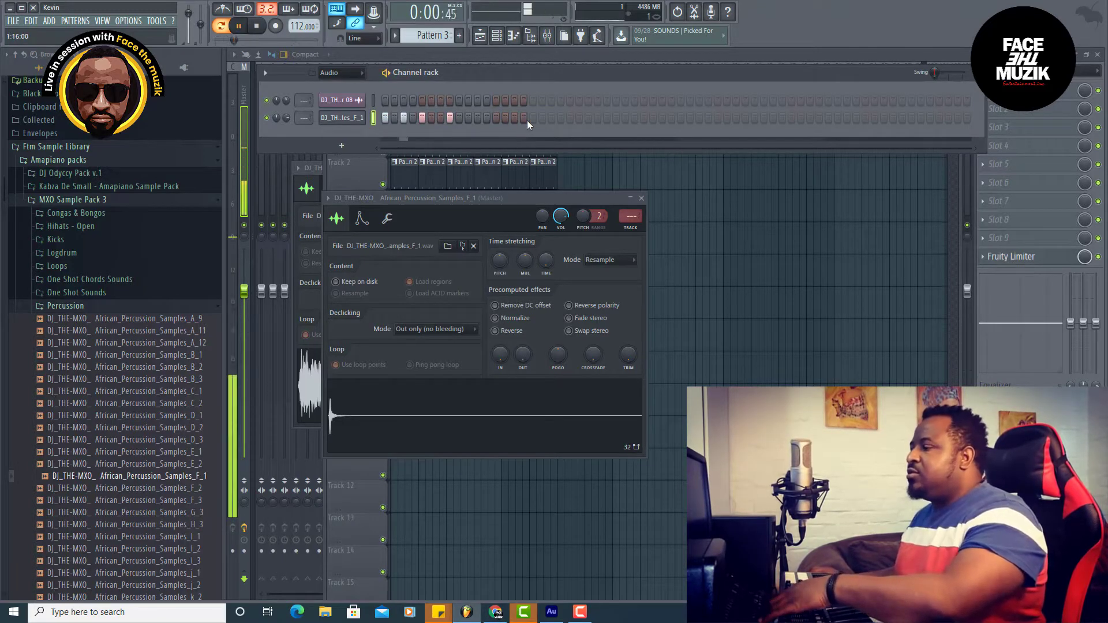
key("space")
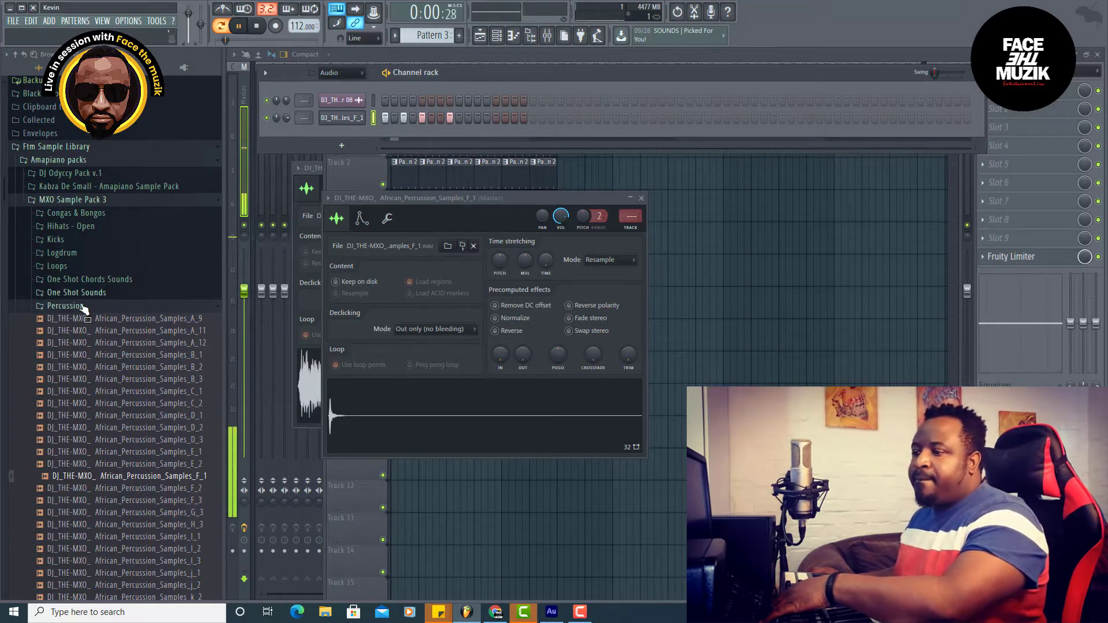
- Load African_Percussion_Samples_j_2 into a new channel and program it with hits on steps 11 and 14
scroll(113, 396, "down", 4)
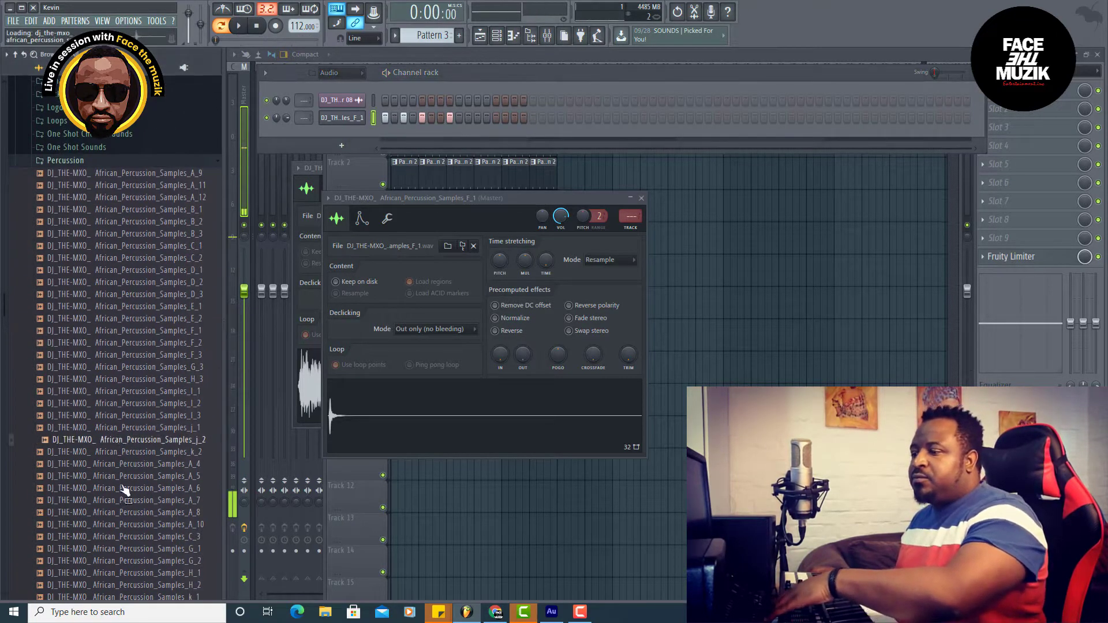
right_click(153, 440)
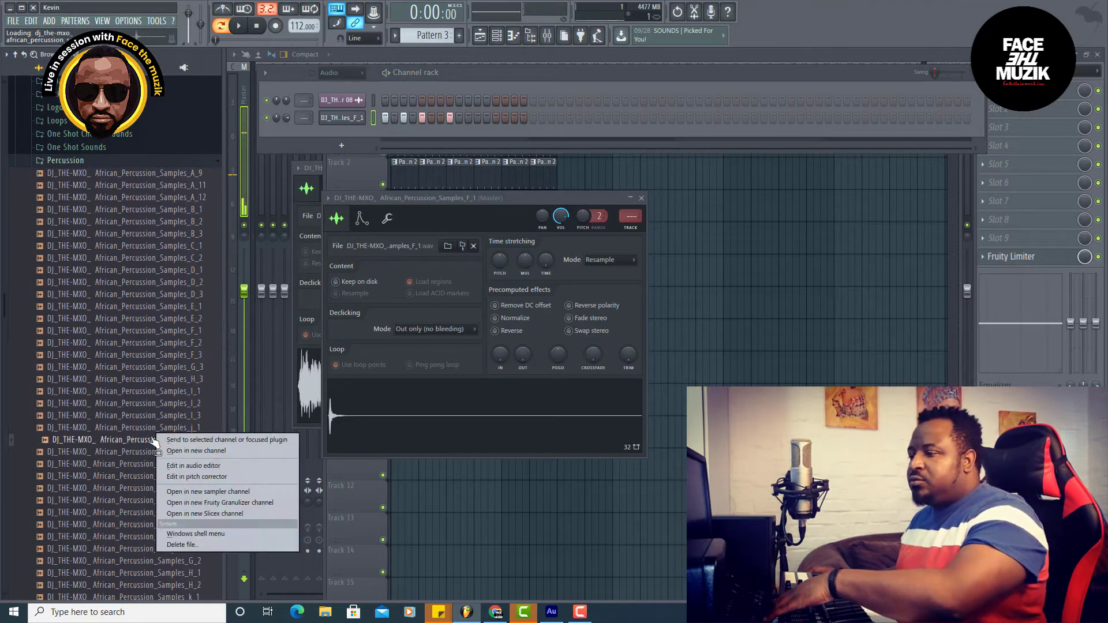
left_click(248, 450)
key("space")
left_click(477, 135)
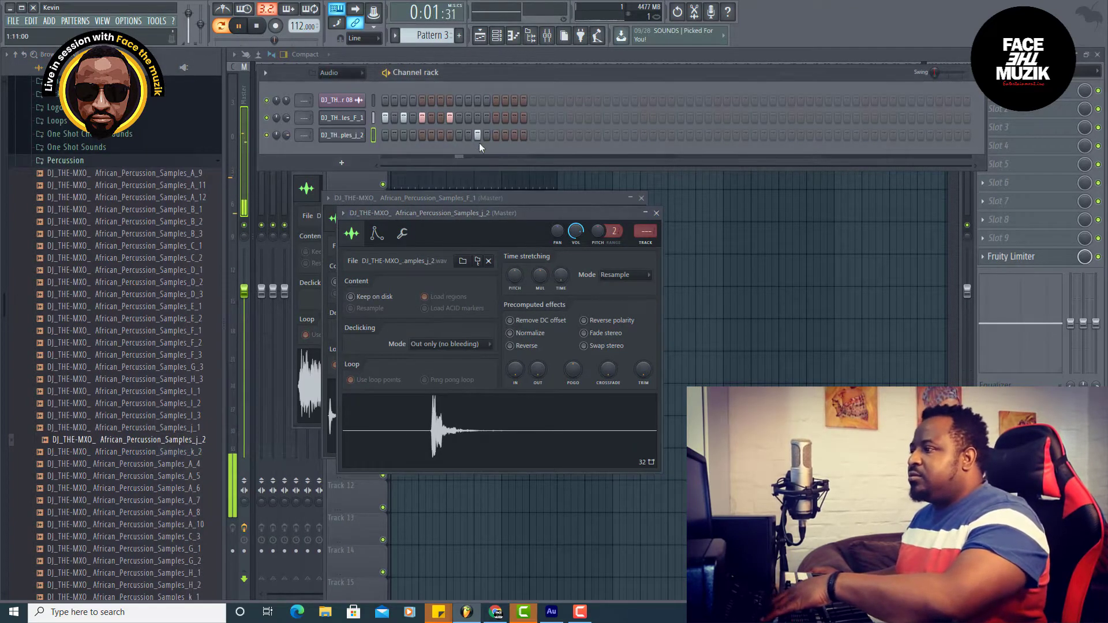
left_click(505, 135)
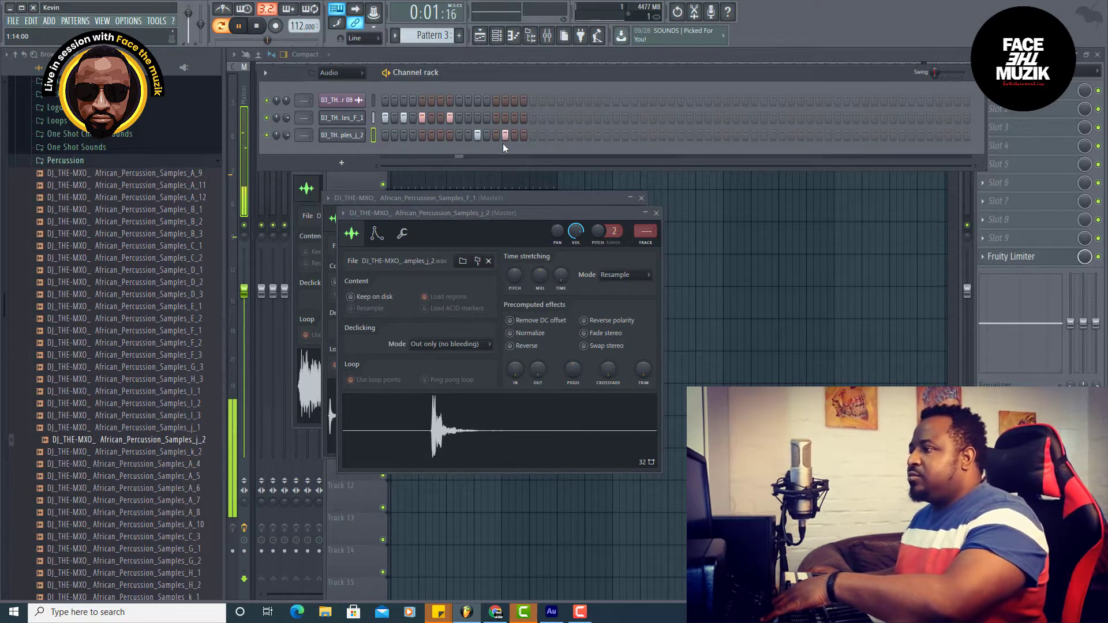
scroll(145, 347, "down", 8)
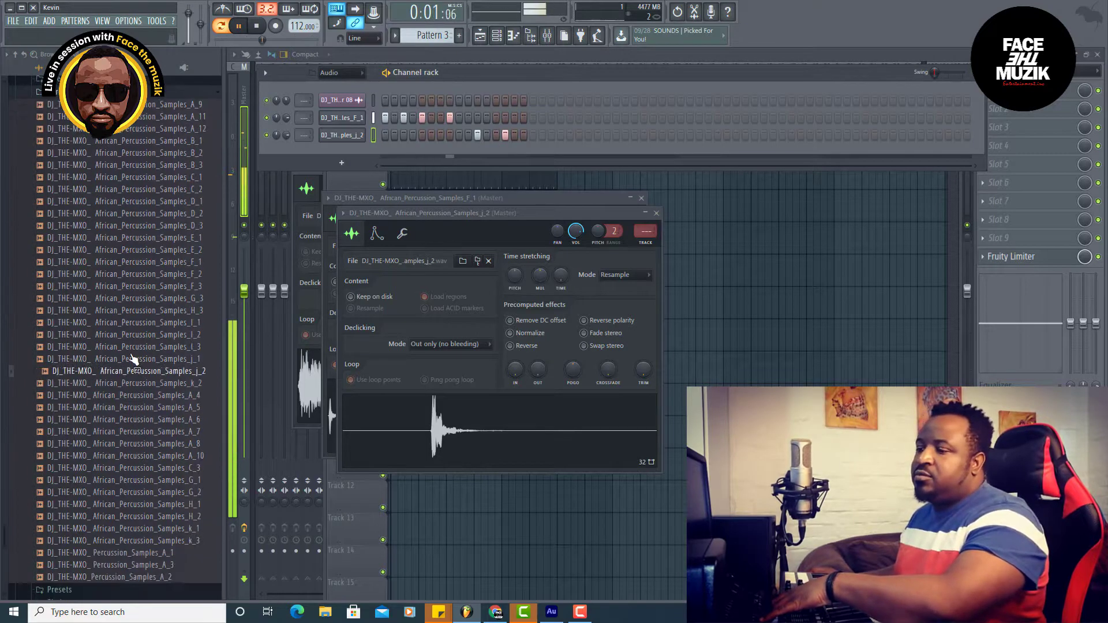
- Load Cn008C-EQ Conga from the Congas & Bongos folder of MXO Sample Pack 3 into a new channel
key("space")
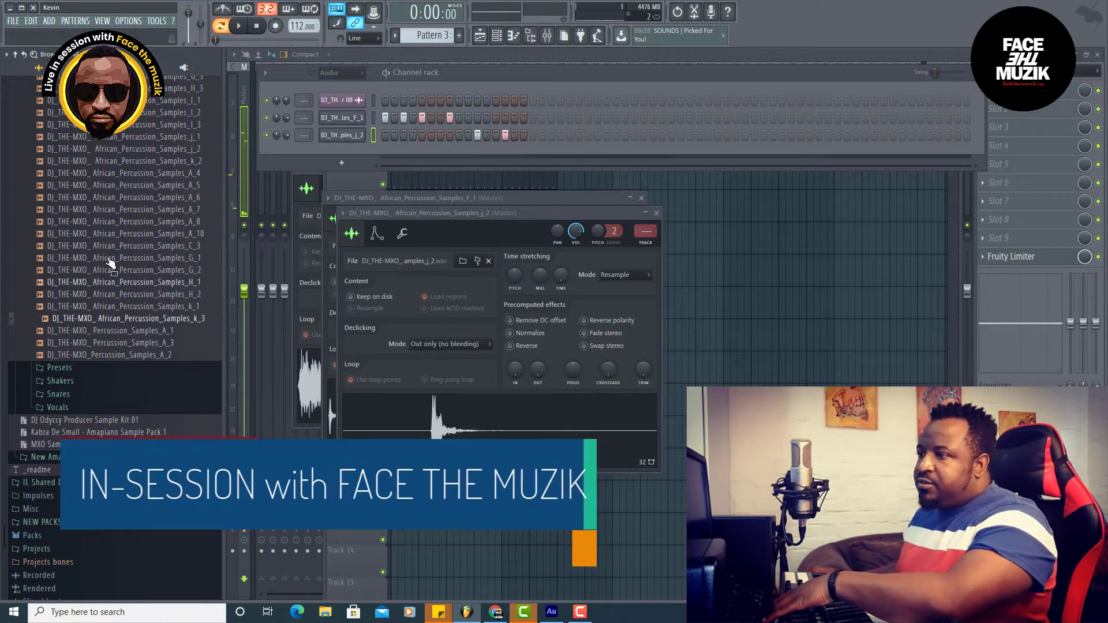
scroll(115, 289, "up", 8)
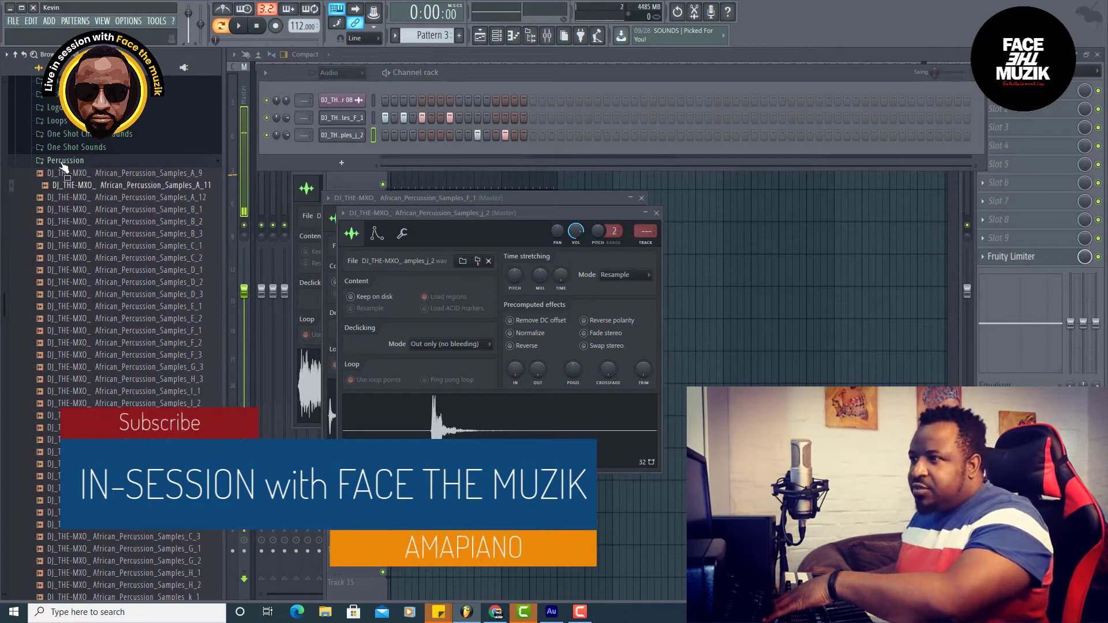
left_click(63, 162)
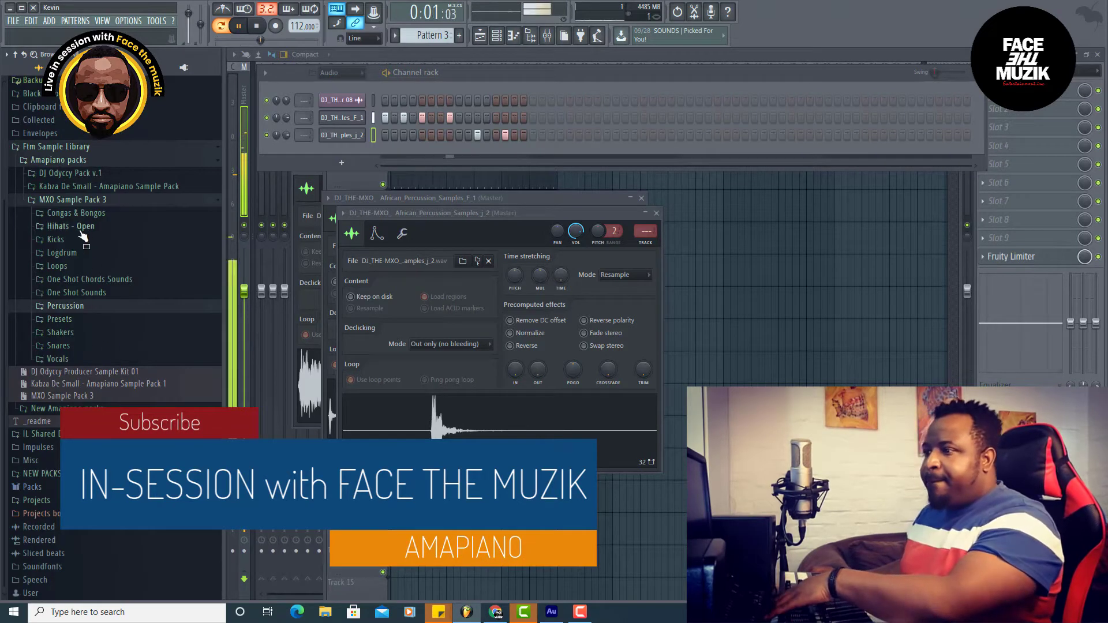
left_click(85, 213)
key("space")
left_click(79, 287)
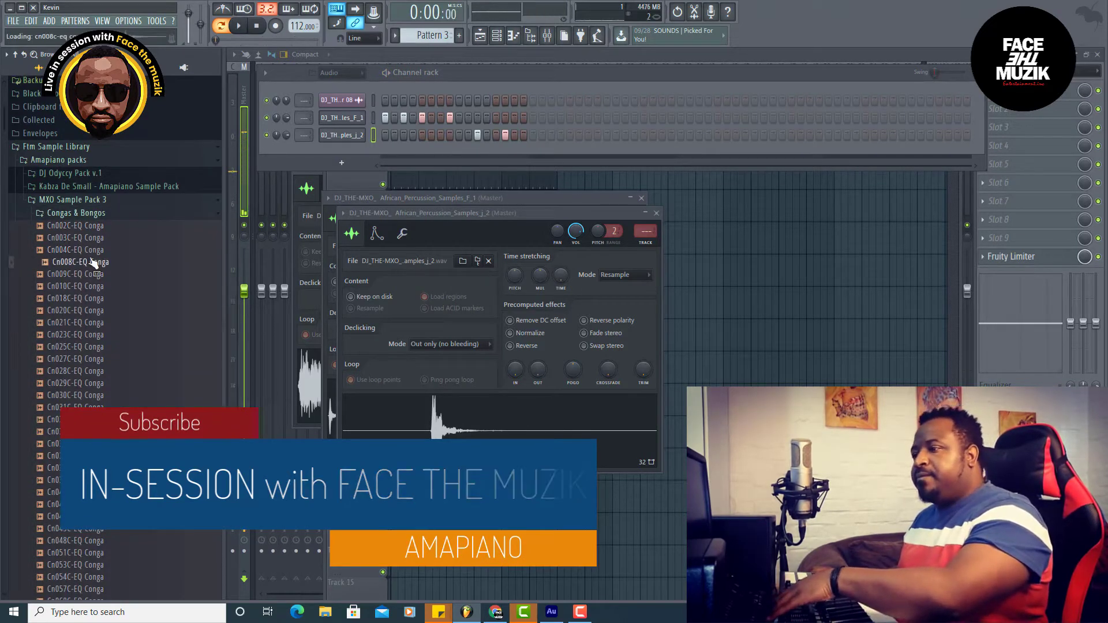
right_click(93, 263)
left_click(139, 273)
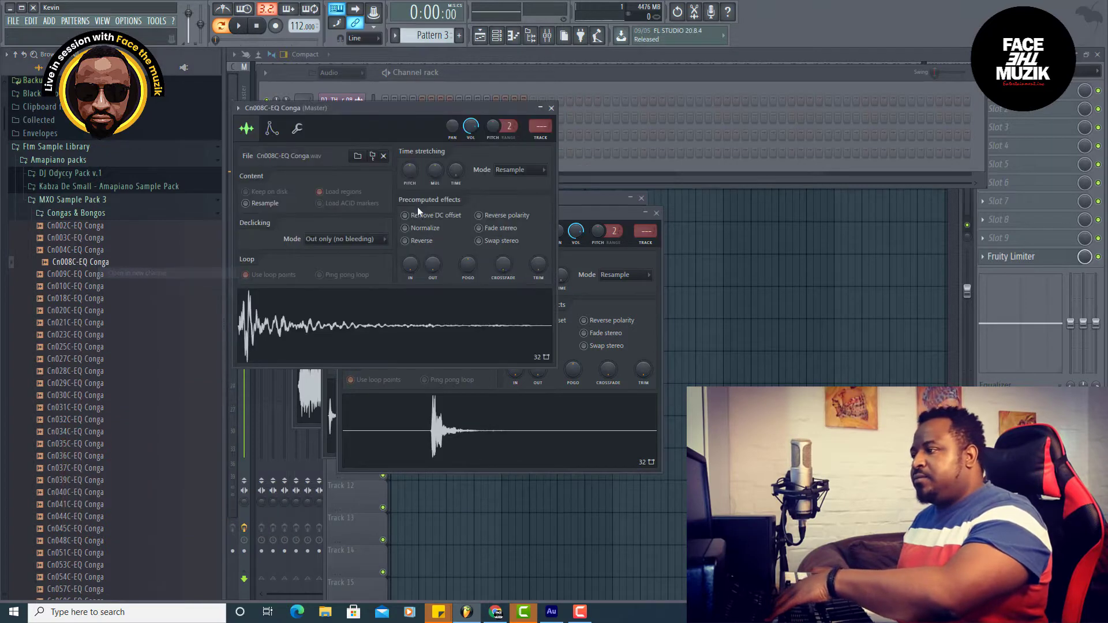
- Program the Cn008C-EQ Conga channel in Pattern 3 with hits on steps 7 and 12 during playback
left_click(470, 88)
key("space")
left_click(439, 153)
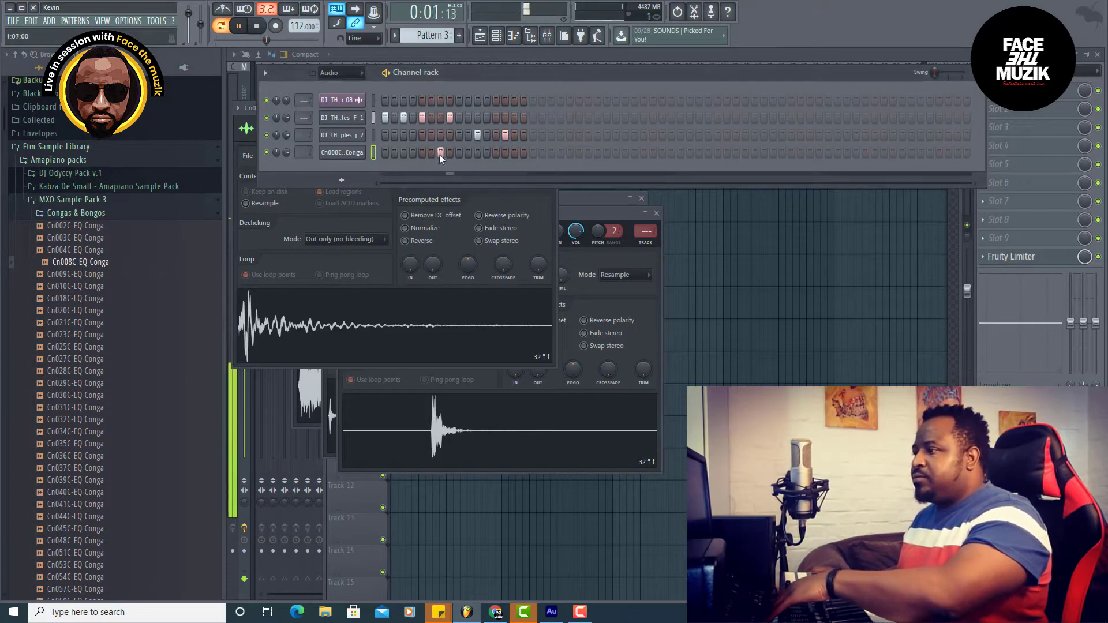
left_click(486, 153)
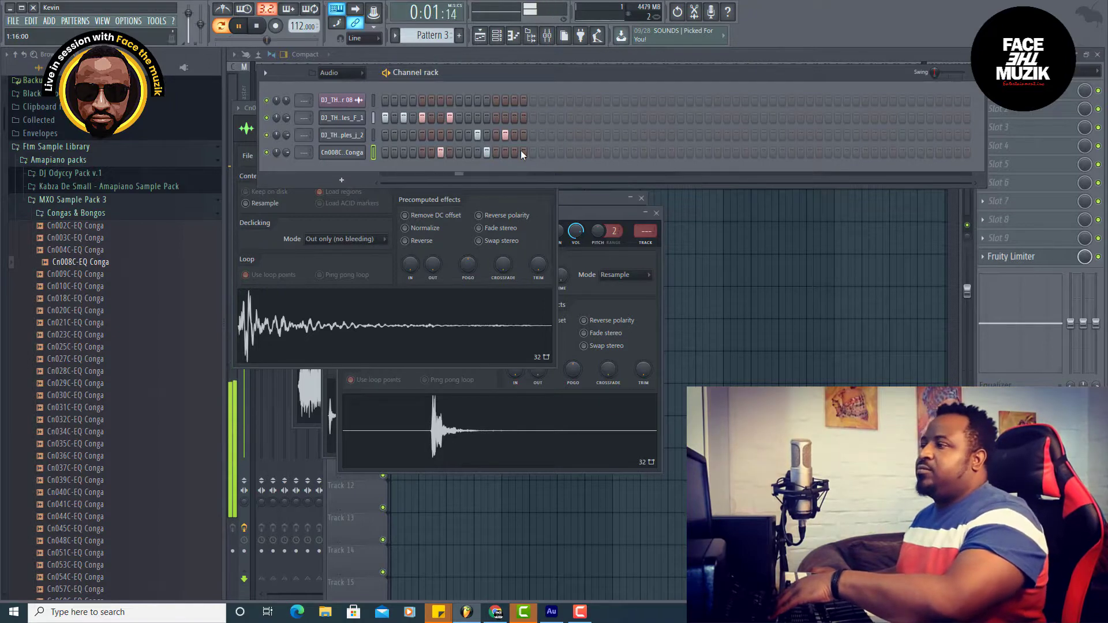
- Paint Pattern 3 along playlist track 5 over bars 1 to 6 and play the arrangement to check it
left_click(480, 35)
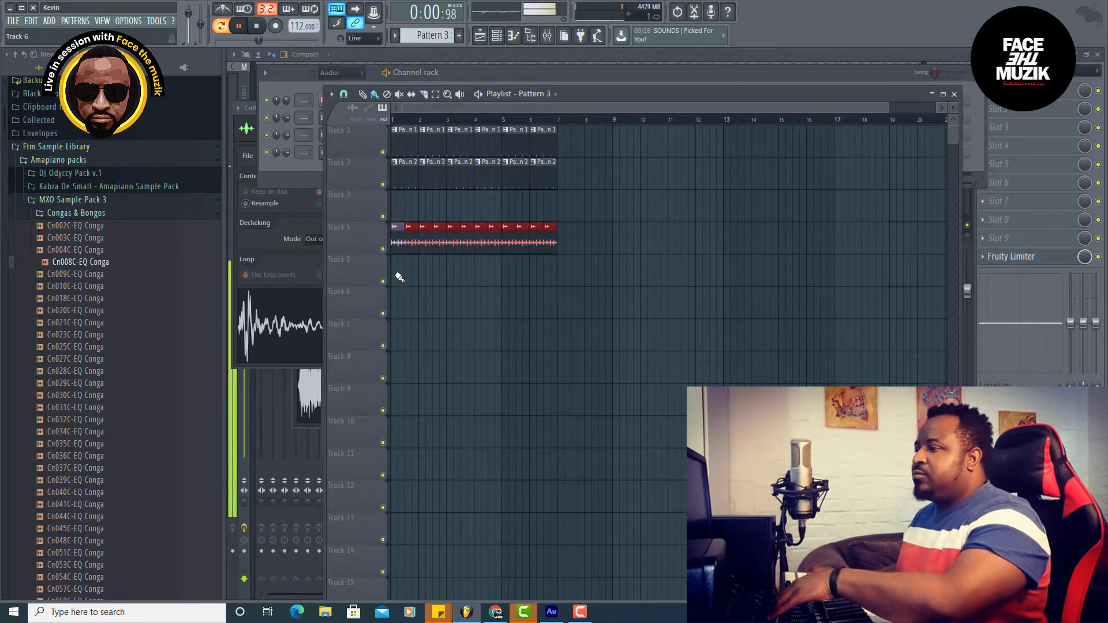
left_click_drag(400, 272, 547, 269)
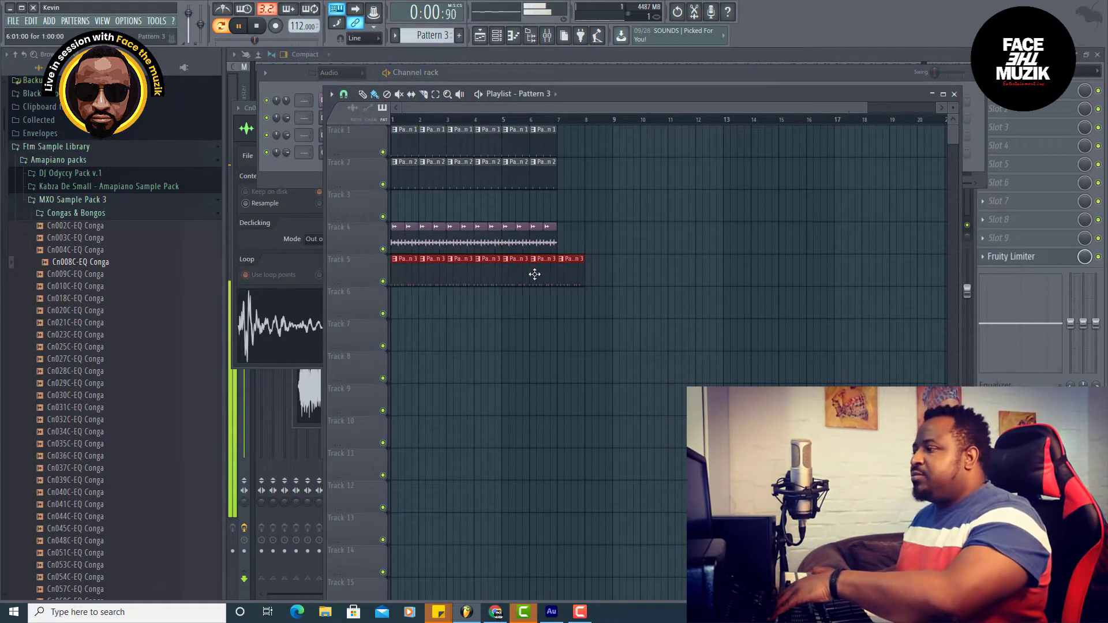
key("space")
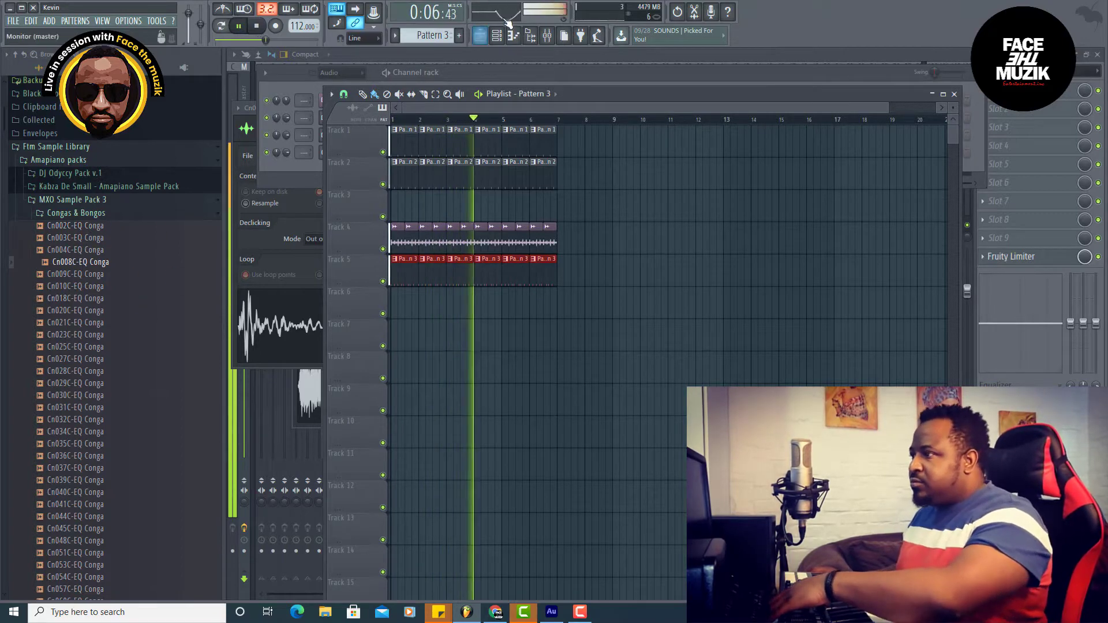
left_click(474, 75)
key("space")
- Audition more conga samples from the Congas & Bongos folder and load Cn298C-EQ Conga into a new channel
scroll(104, 451, "down", 12)
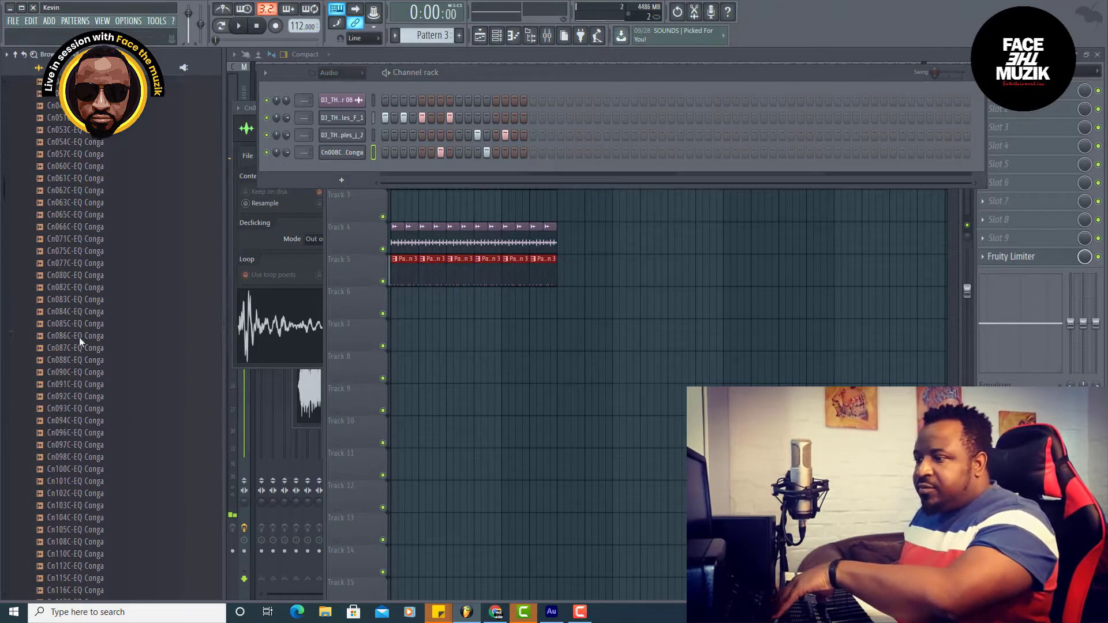
scroll(93, 485, "down", 4)
left_click(81, 396)
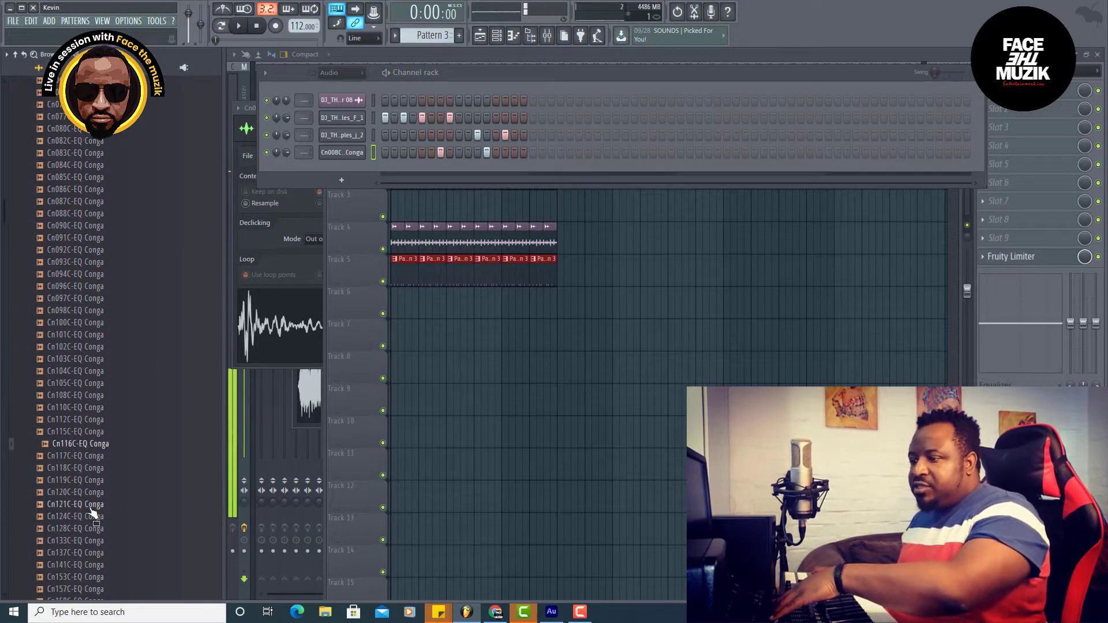
scroll(95, 462, "down", 14)
left_click(81, 432)
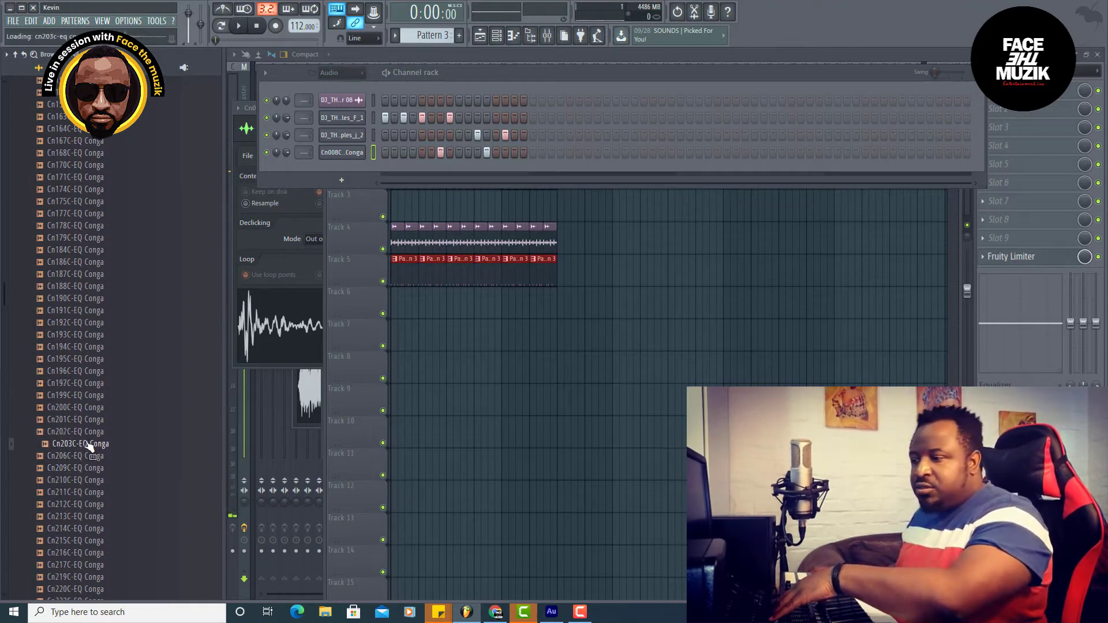
scroll(95, 485, "down", 10)
left_click(103, 470)
scroll(105, 415, "down", 10)
left_click(103, 396)
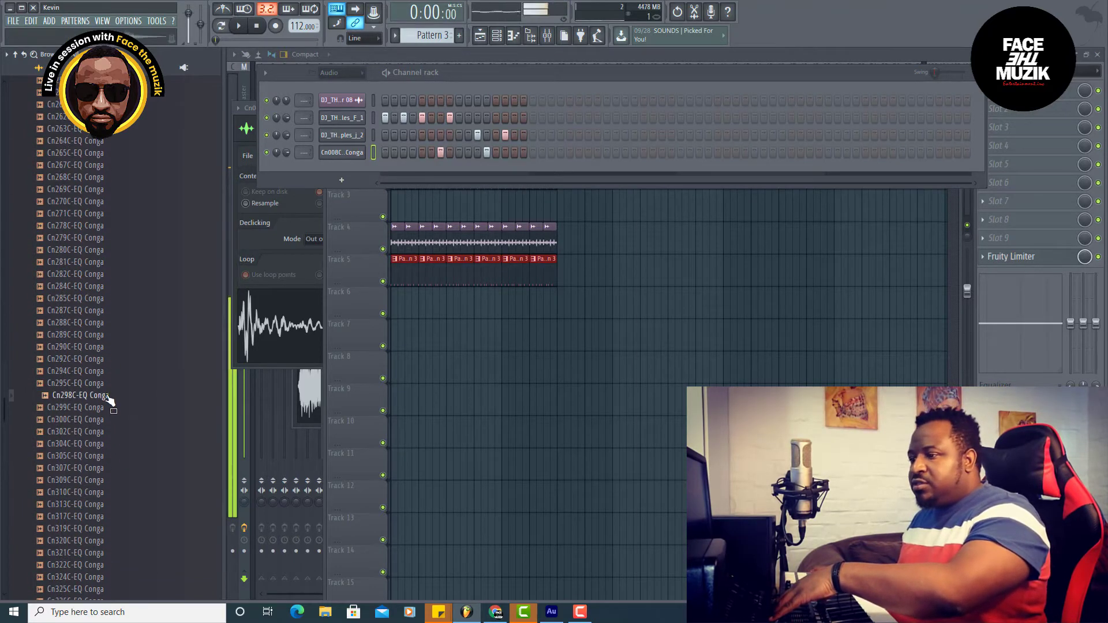
right_click(110, 399)
left_click(168, 411)
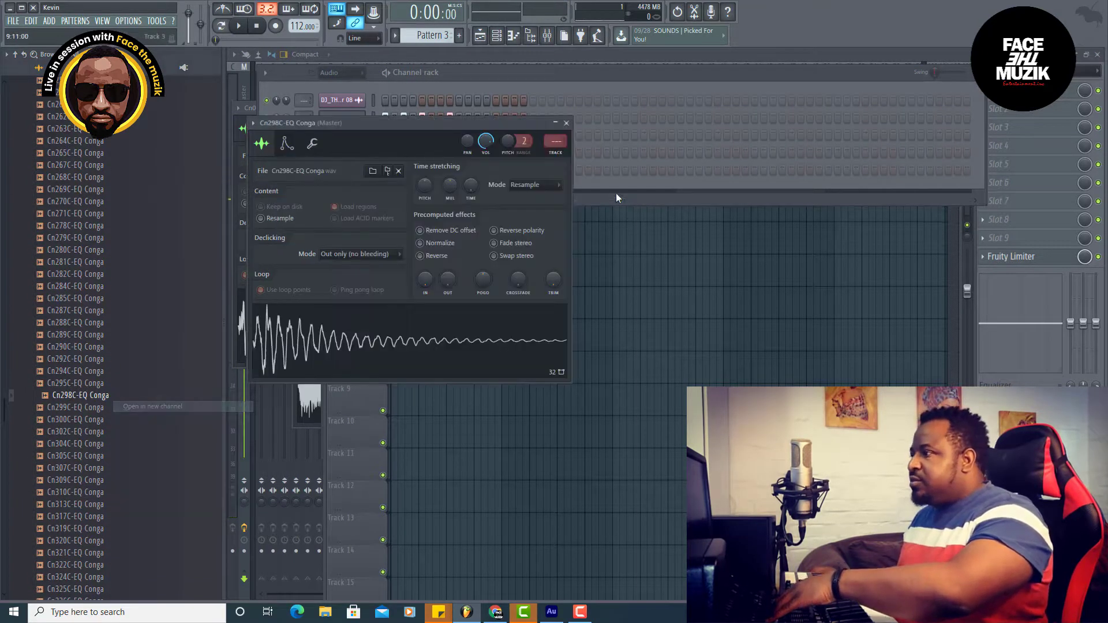
- Program the Cn298C-EQ Conga channel with hits on steps 15 and 16, lowering the channel's volume during playback
left_click(547, 85)
left_click(515, 169)
key("space")
left_click_drag(282, 172, 283, 185)
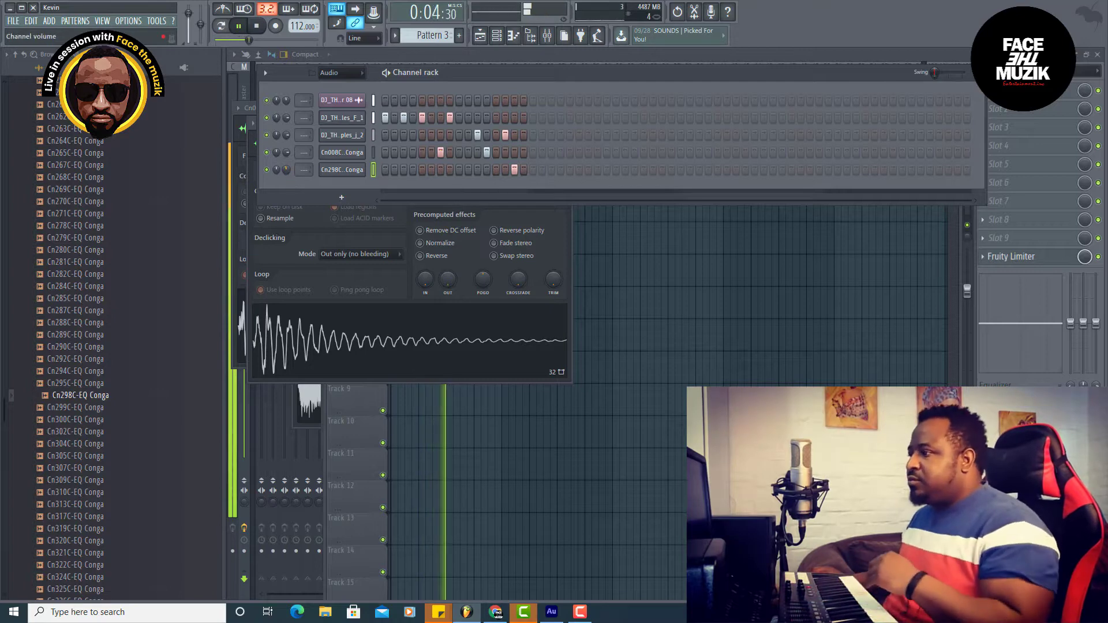
left_click(523, 169)
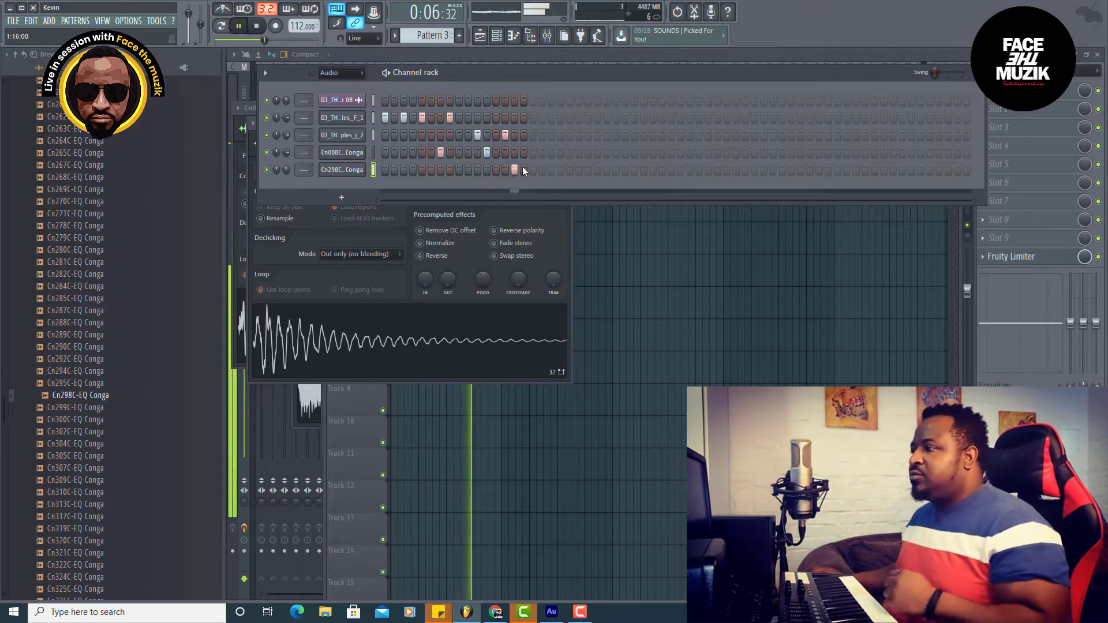
left_click_drag(285, 170, 285, 176)
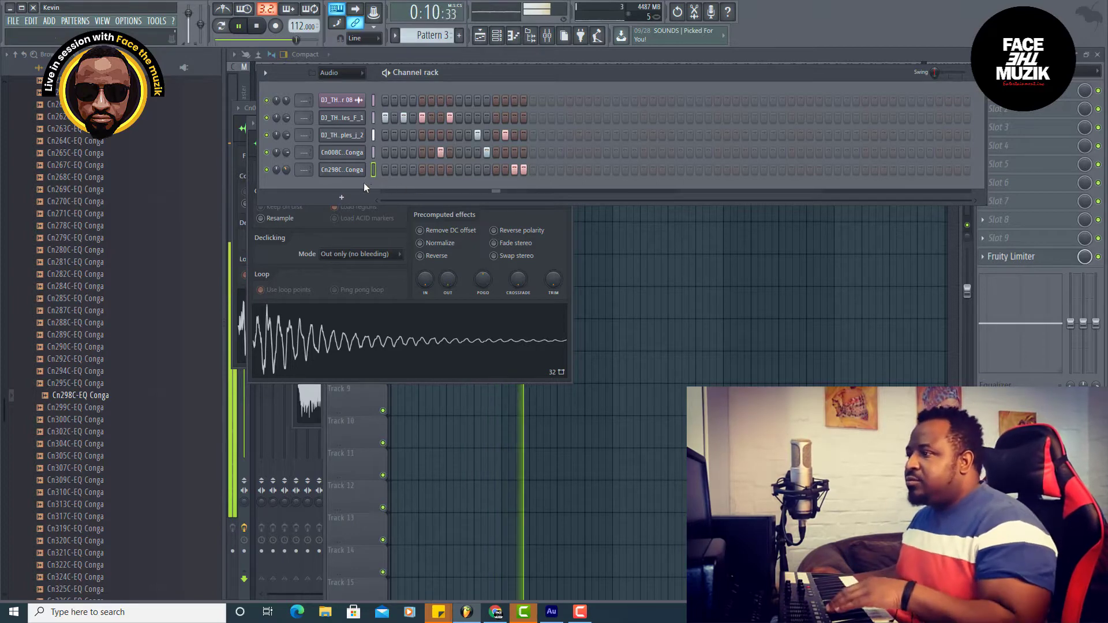
- Lower the velocity of the last Cn298C-EQ Conga hit in the piano roll and return to the channel rack
right_click(364, 168)
left_click(403, 170)
mouse_move(598, 471)
left_mouse_down()
mouse_move(599, 506)
mouse_move(601, 488)
left_mouse_up()
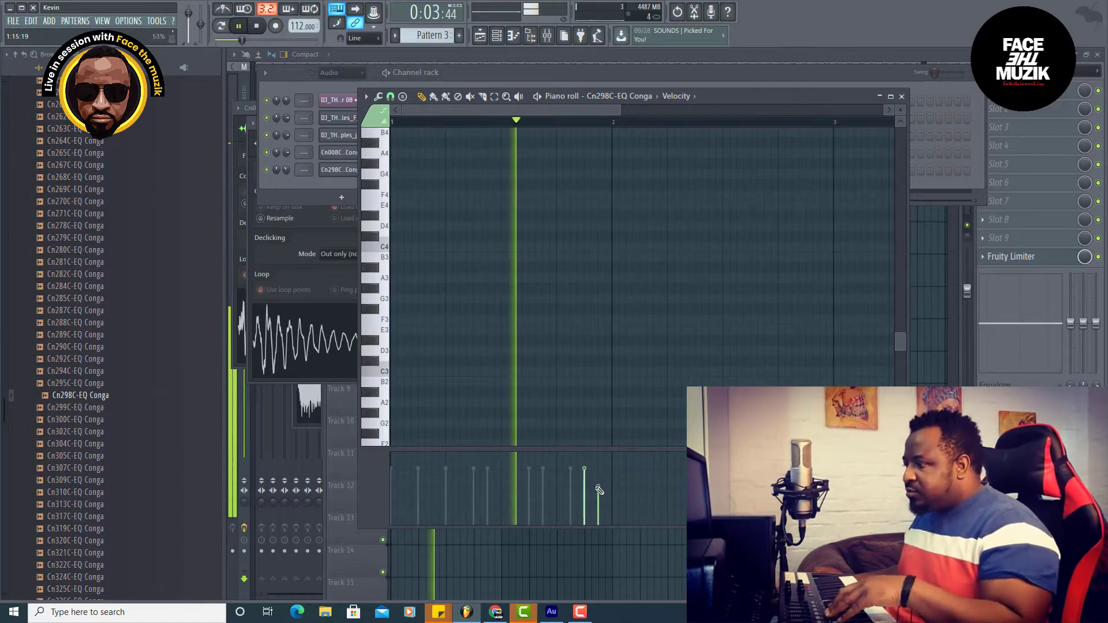
left_click(901, 99)
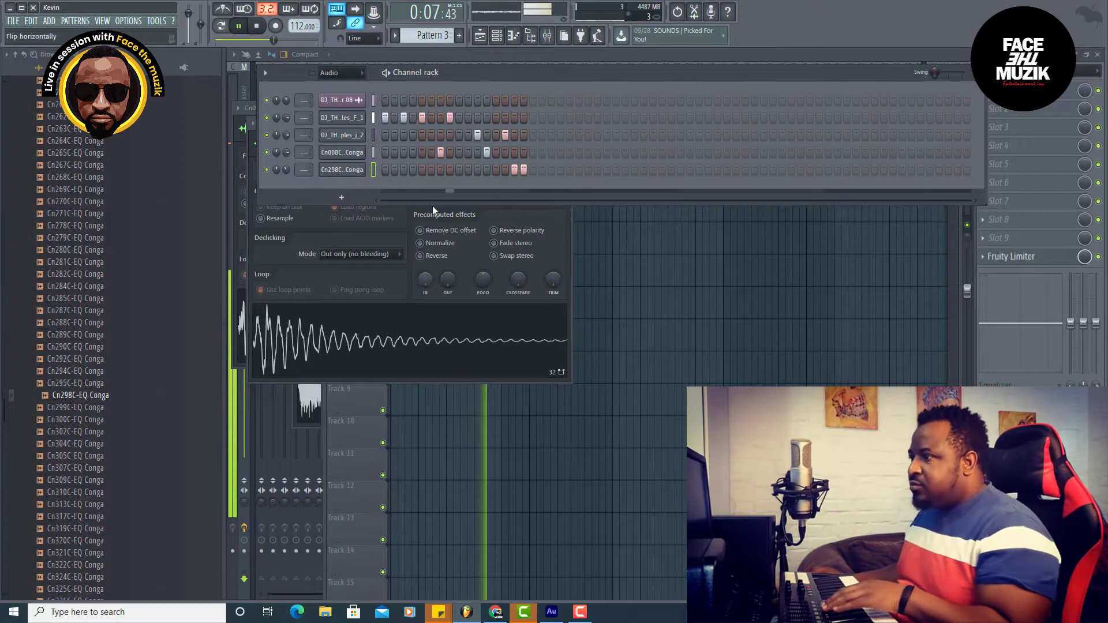
right_click(361, 170)
left_click(403, 171)
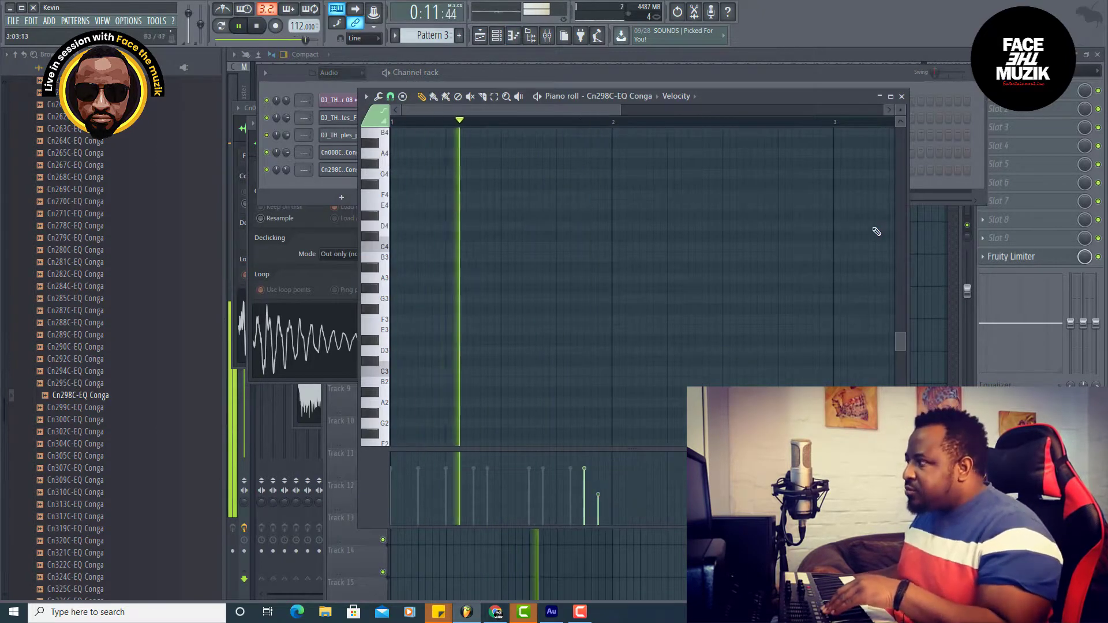
left_click(901, 97)
- Stop playback and collapse the Congas & Bongos folder to show the other folders of MXO Sample Pack 3
scroll(59, 453, "up", 12)
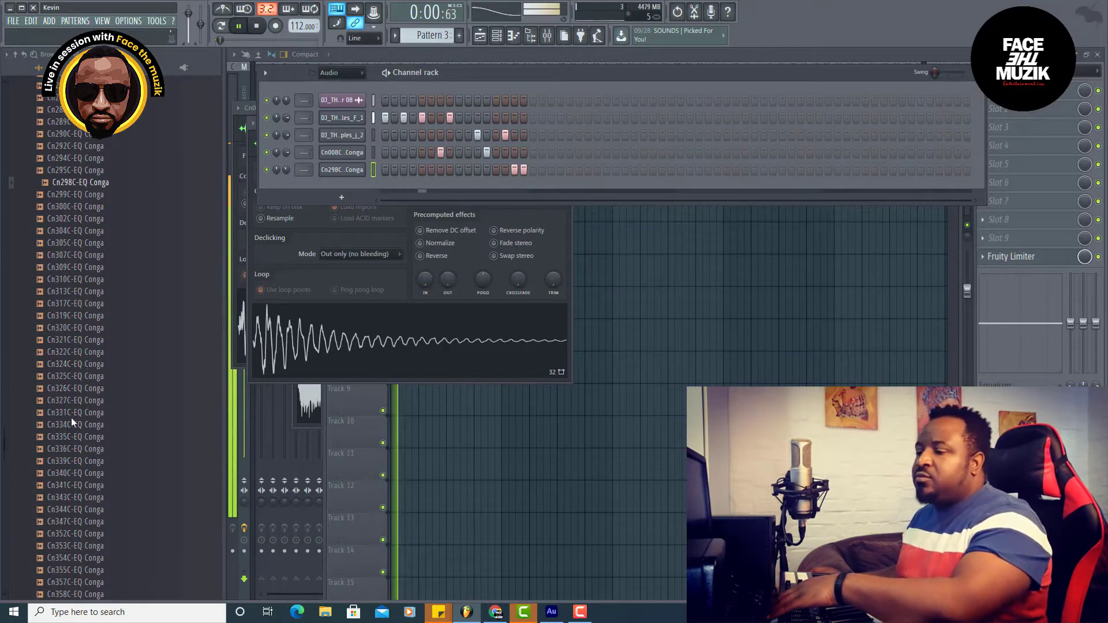
scroll(32, 283, "up", 20)
scroll(33, 283, "up", 1)
key("space")
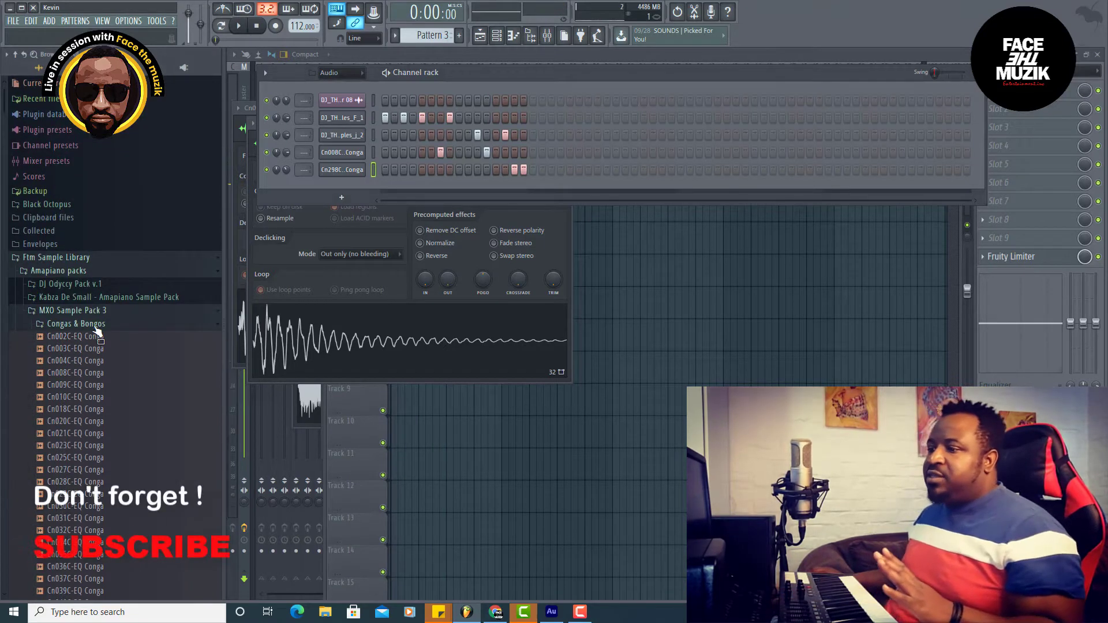
left_click(95, 325)
scroll(66, 323, "down", 3)
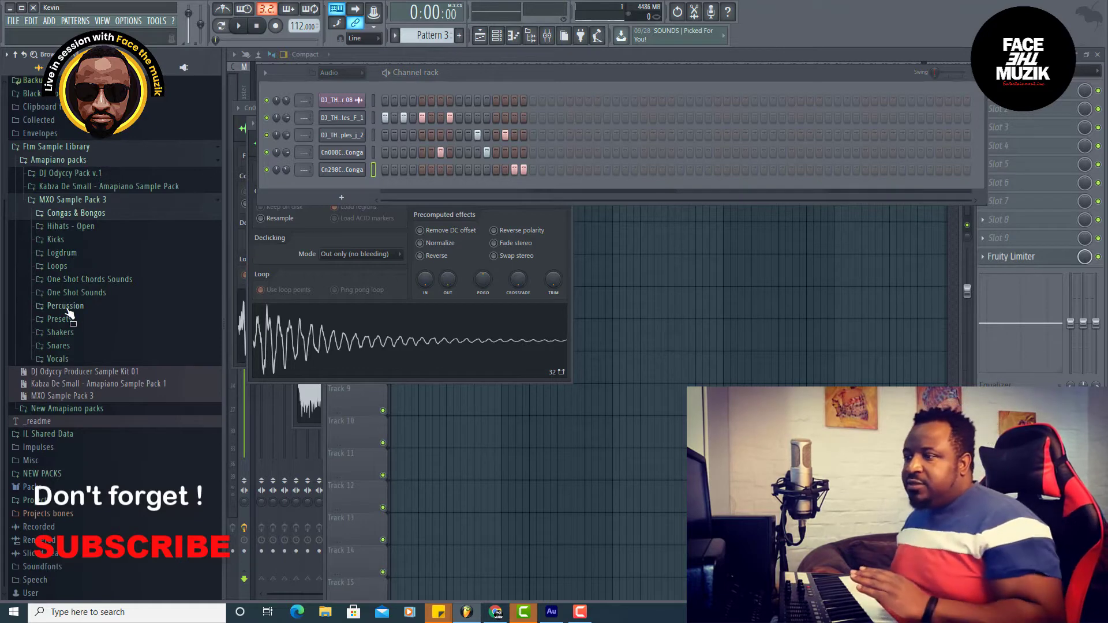
- Audition the samples in the Snares folder and load DJ_THE-MXO_Snare (8) into a new channel
left_click(75, 346)
left_click(89, 371)
left_click(89, 396)
left_click(97, 421)
left_click(103, 432)
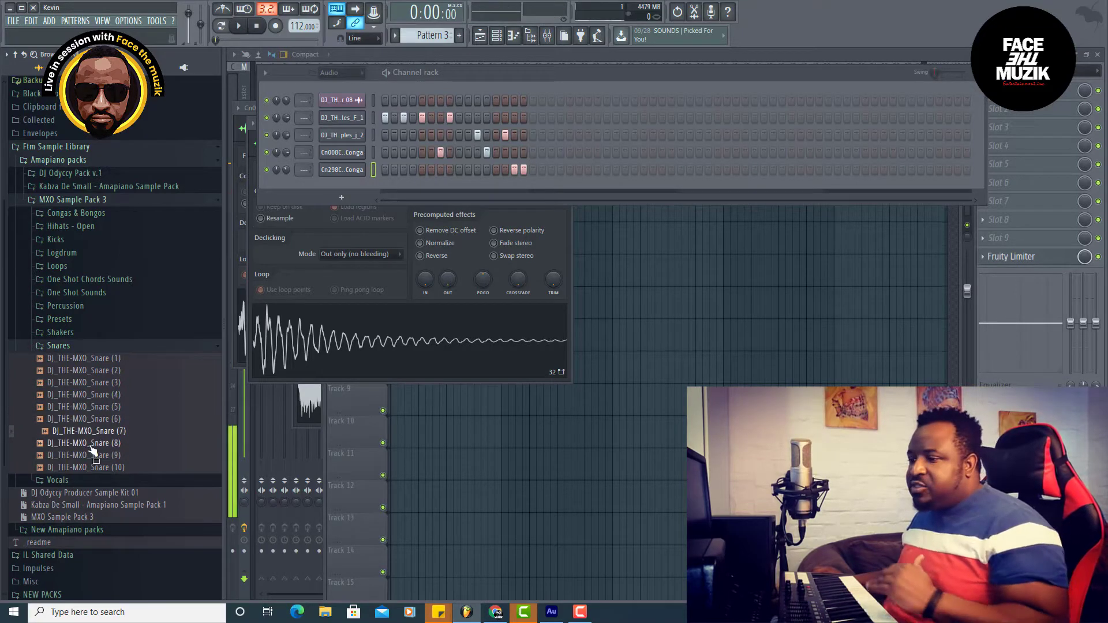
left_click(100, 443)
left_click(116, 456)
left_click(114, 467)
left_click(112, 445)
right_click(113, 446)
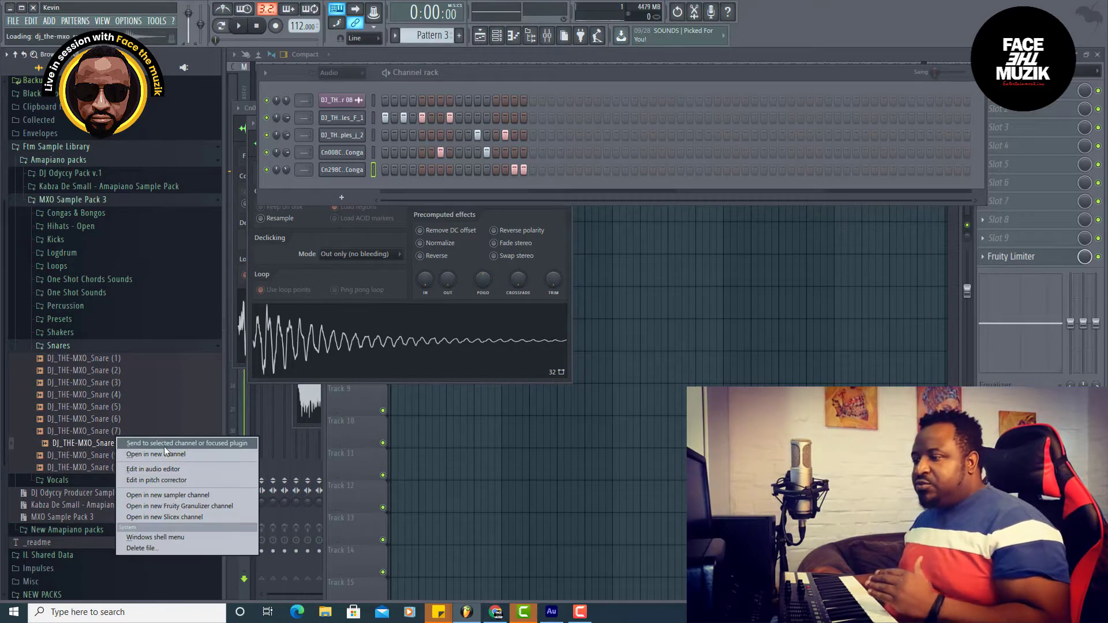
left_click(168, 450)
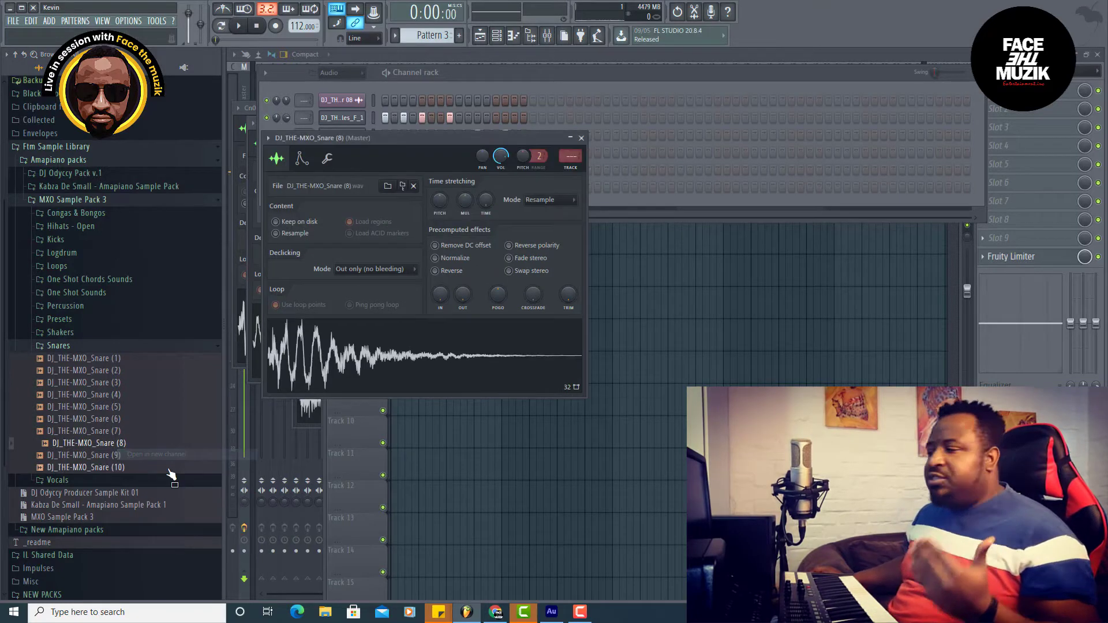
- Switch to the empty Pattern 4 and save the project in the Projects folder as AMAPIANO SESSION
left_click(548, 91)
scroll(435, 40, "down", 1)
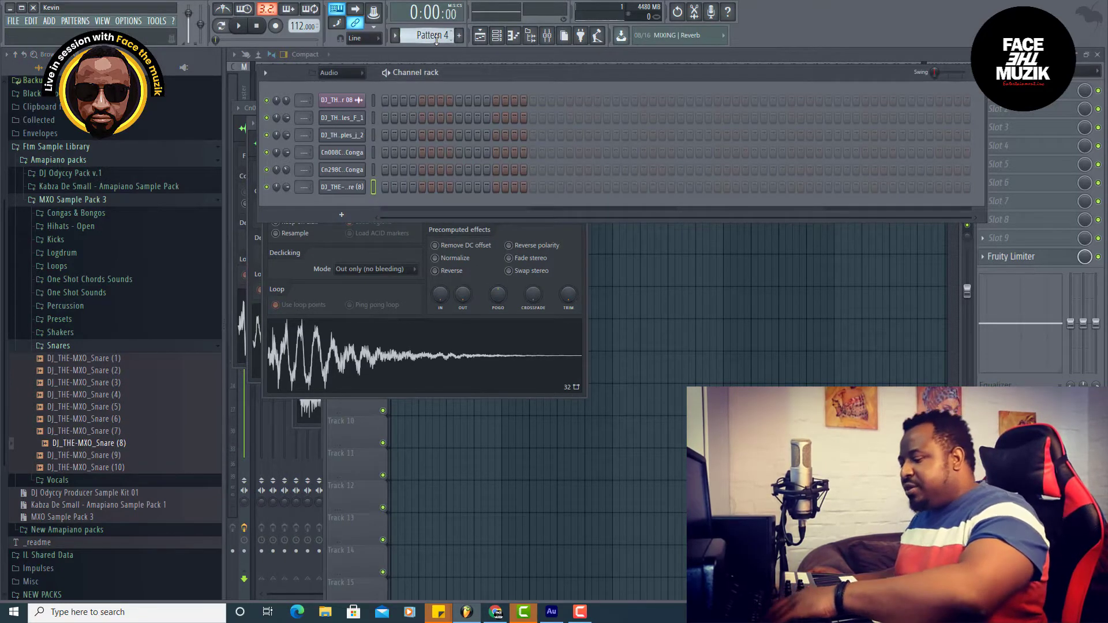
key("ctrl+s")
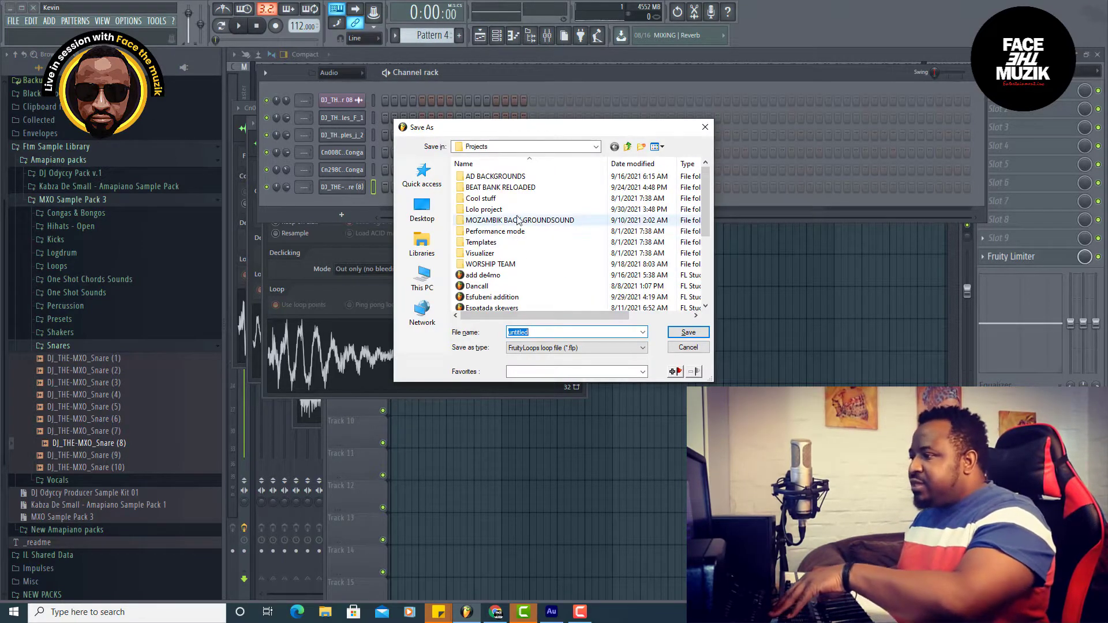
type("AMAPIANO SESSIO")
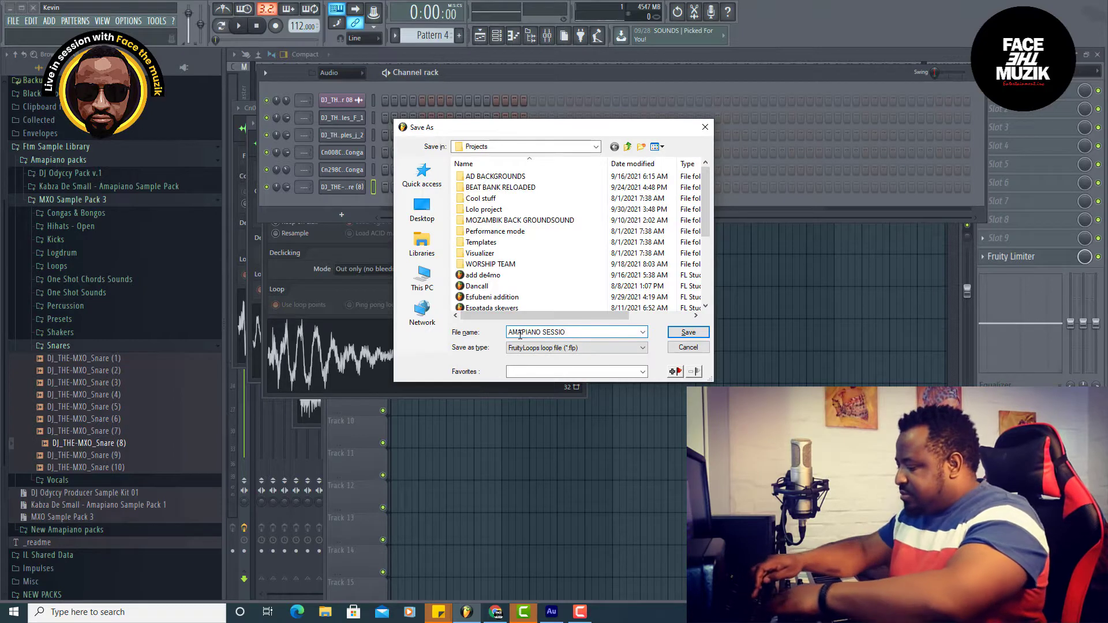
key("Return")
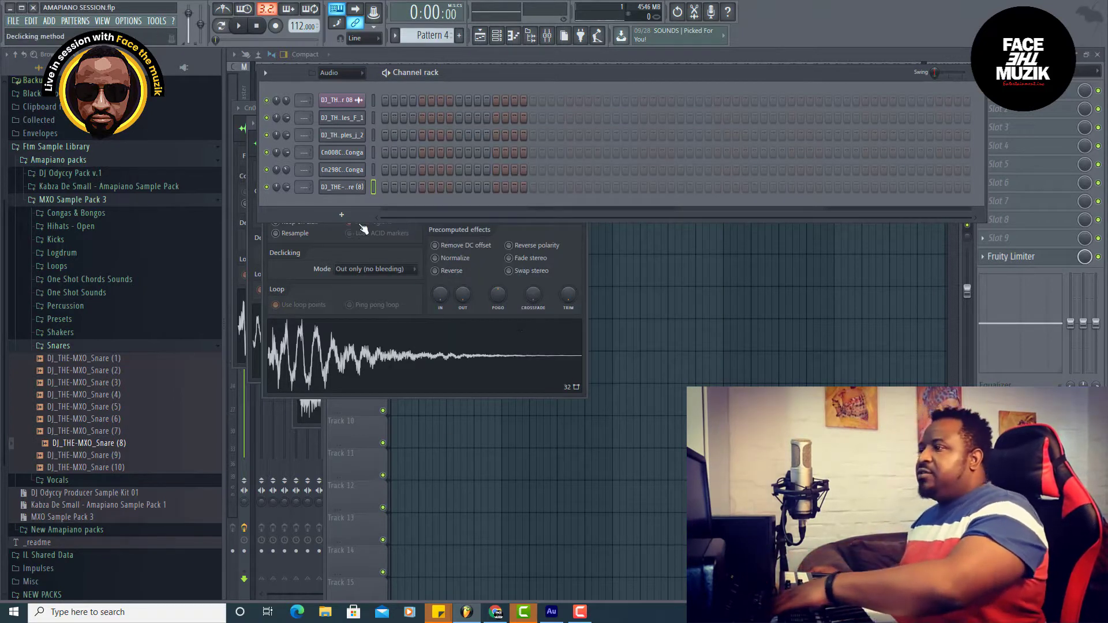
- Place a snare hit on step 1 of Pattern 4 during song playback, trying and clearing hits on steps 3 and 4
key("space")
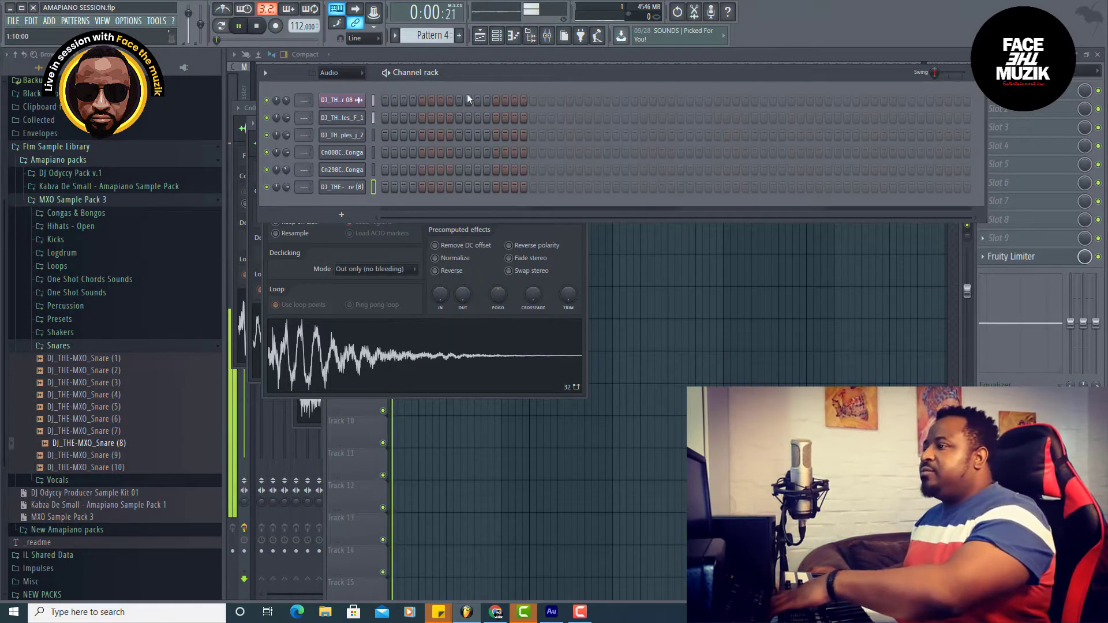
left_click(404, 188)
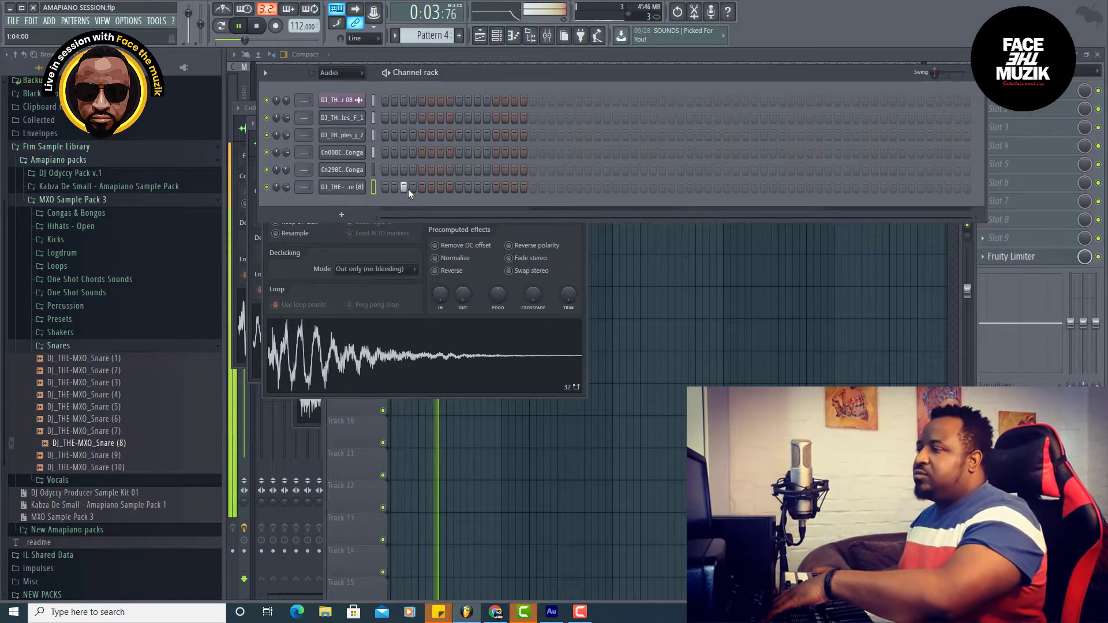
right_click(406, 189)
left_click(411, 186)
right_click(411, 186)
left_click(385, 187)
key("space")
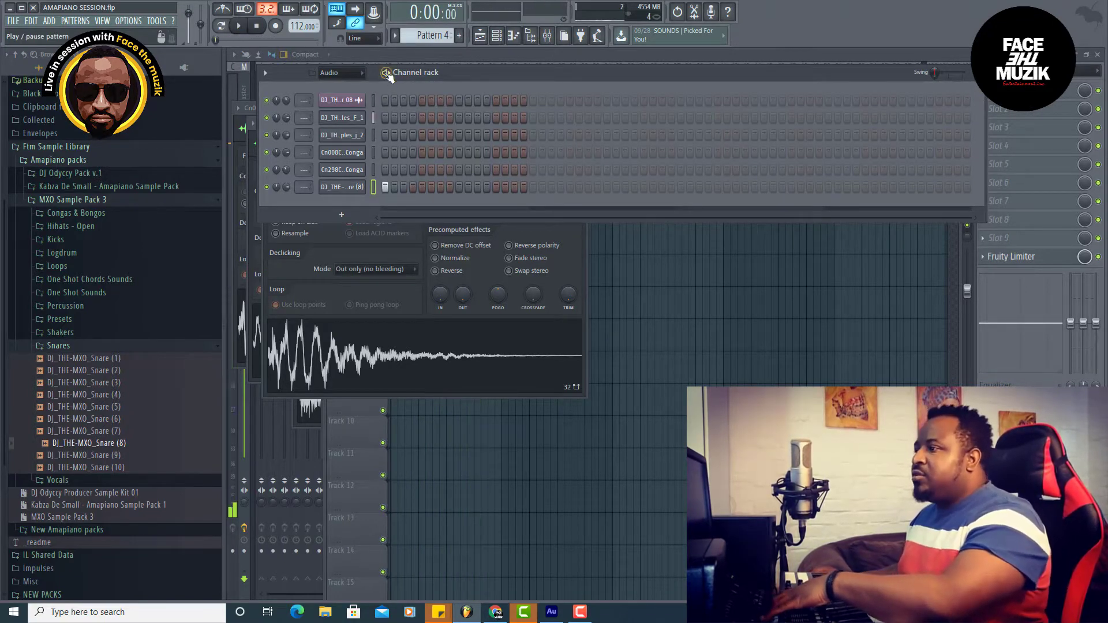
- Place snare hits on steps 5, 8 and 12 of Pattern 4 while checking playback, trying and clearing steps 4 and 7
left_click(412, 187)
key("space")
right_click(413, 186)
left_click(422, 187)
left_click(441, 187)
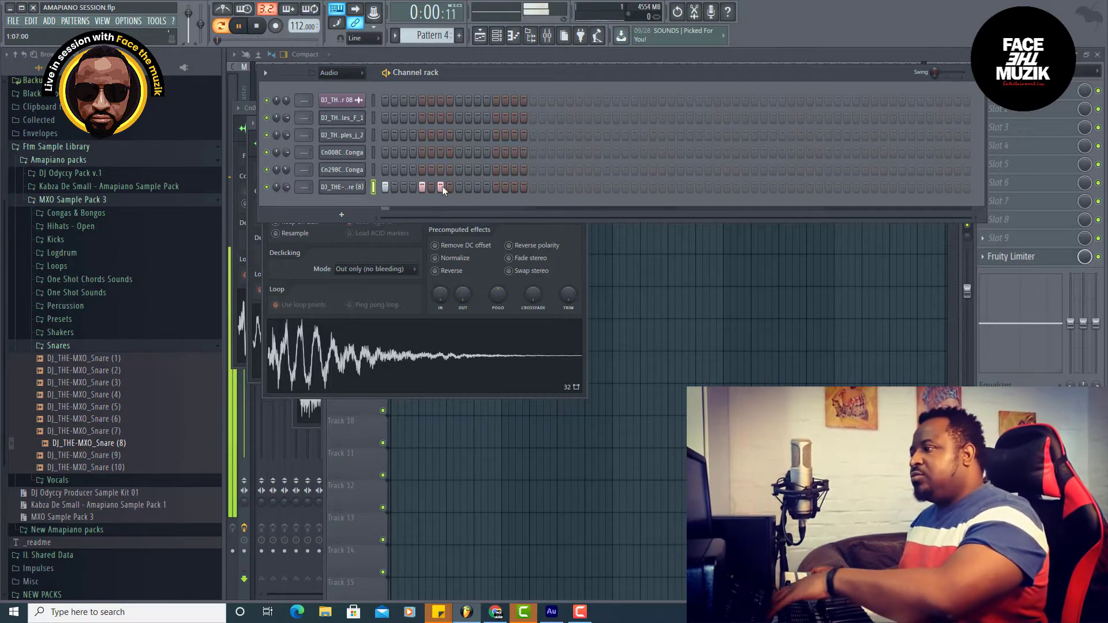
right_click(442, 187)
key("space")
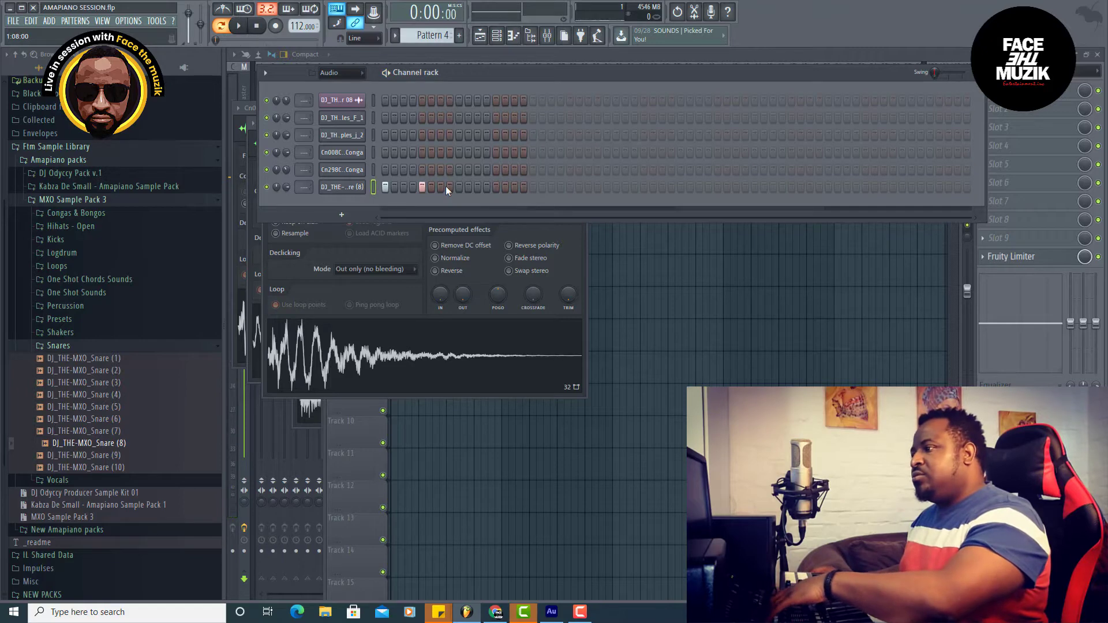
left_click(449, 187)
key("space")
left_click(487, 187)
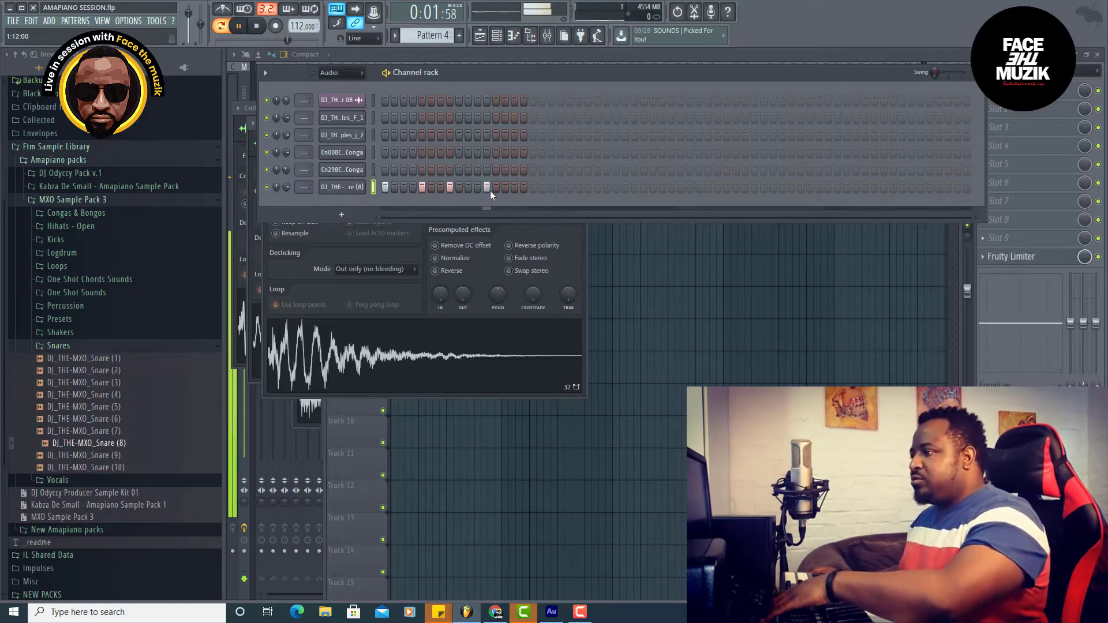
- Extend the snare pattern with hits on steps 17, 19, 20, 21, 24 and 28, trying and clearing step 27
left_click(532, 187)
left_click(554, 187)
left_click(568, 187)
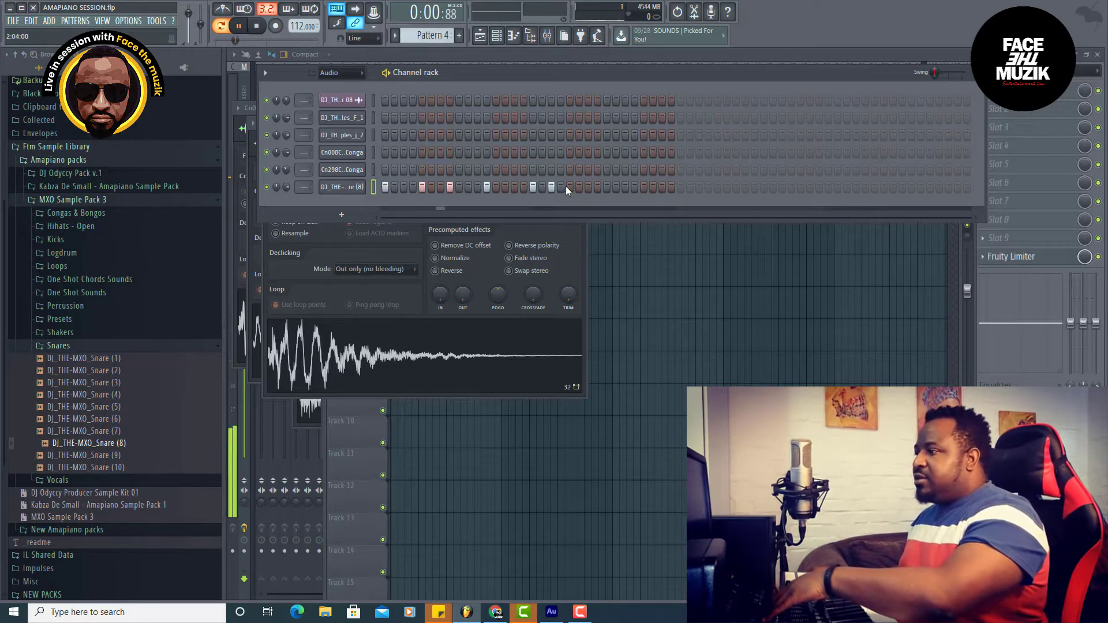
left_click(597, 187)
left_click(625, 186)
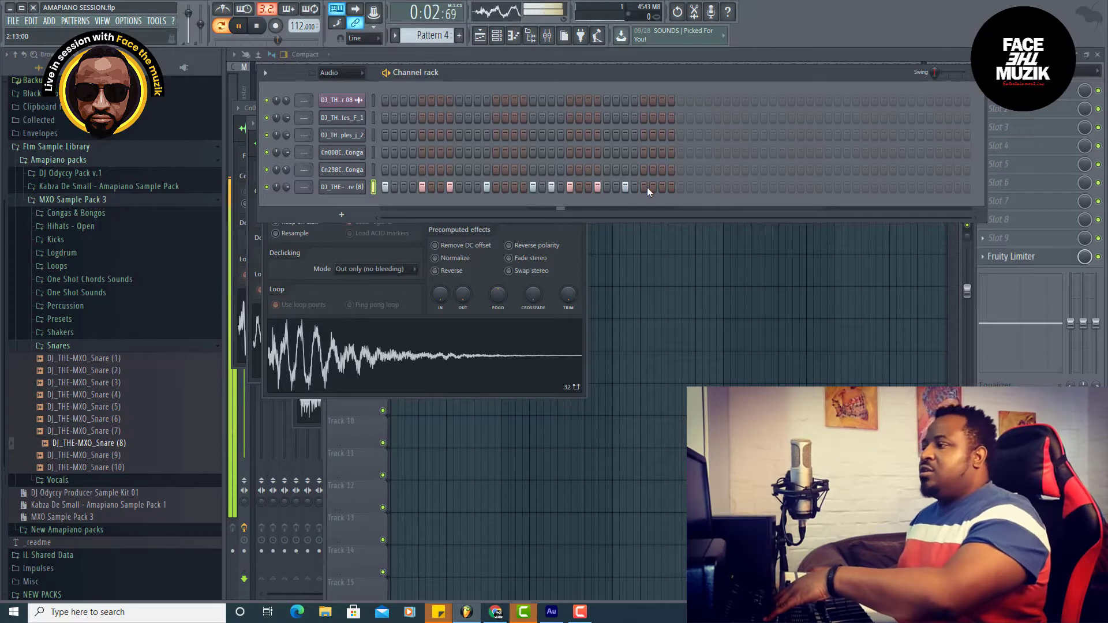
left_click(626, 187)
left_click(633, 187)
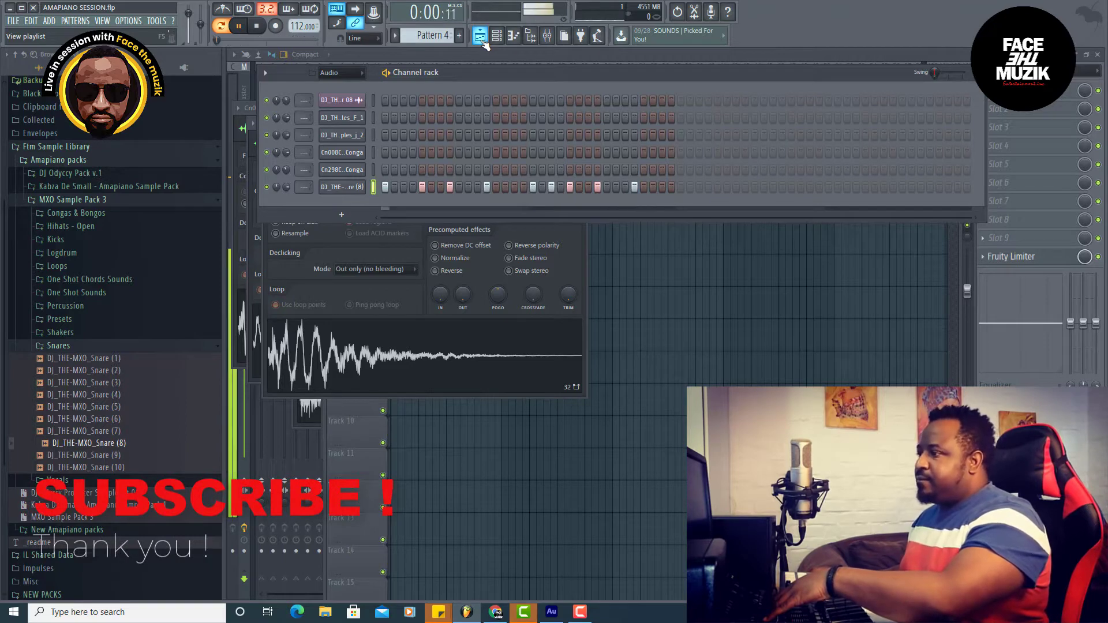
left_click(560, 188)
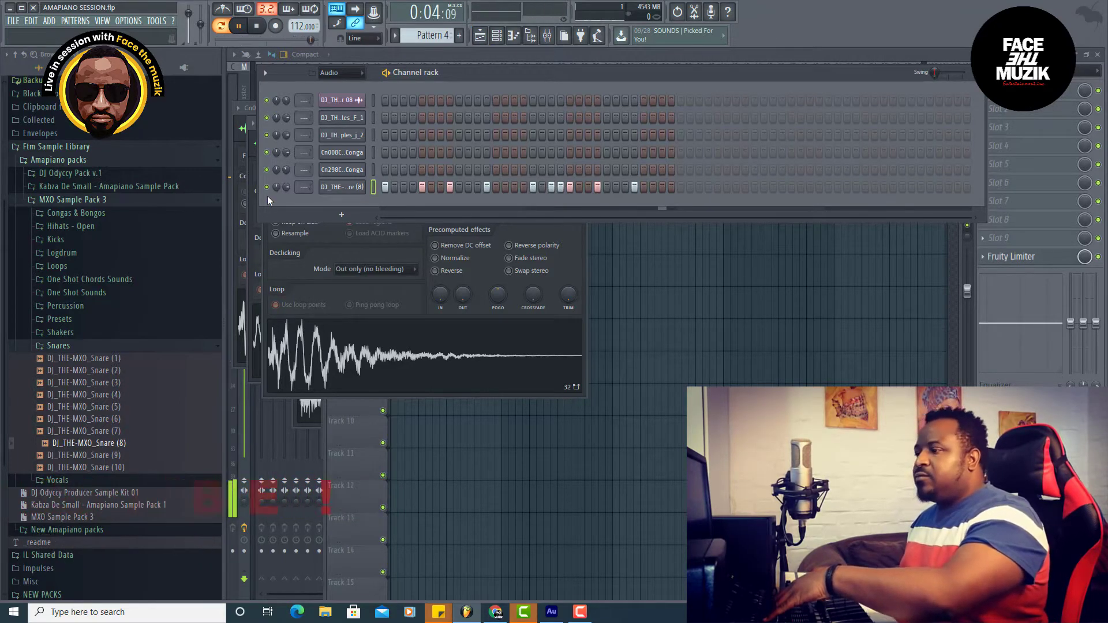
- Place three consecutive Pattern 4 clips on Track 7 of the playlist from bar 1 to bar 7 and save the project
key("F5")
key("space")
key("space")
left_click_drag(396, 324, 547, 327)
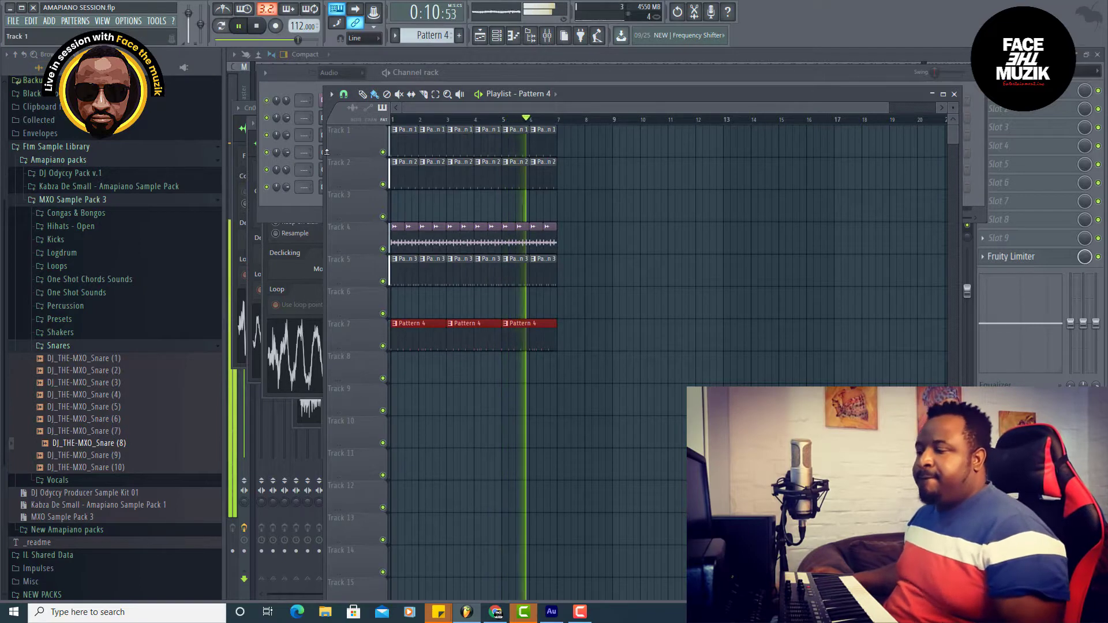
left_click(13, 22)
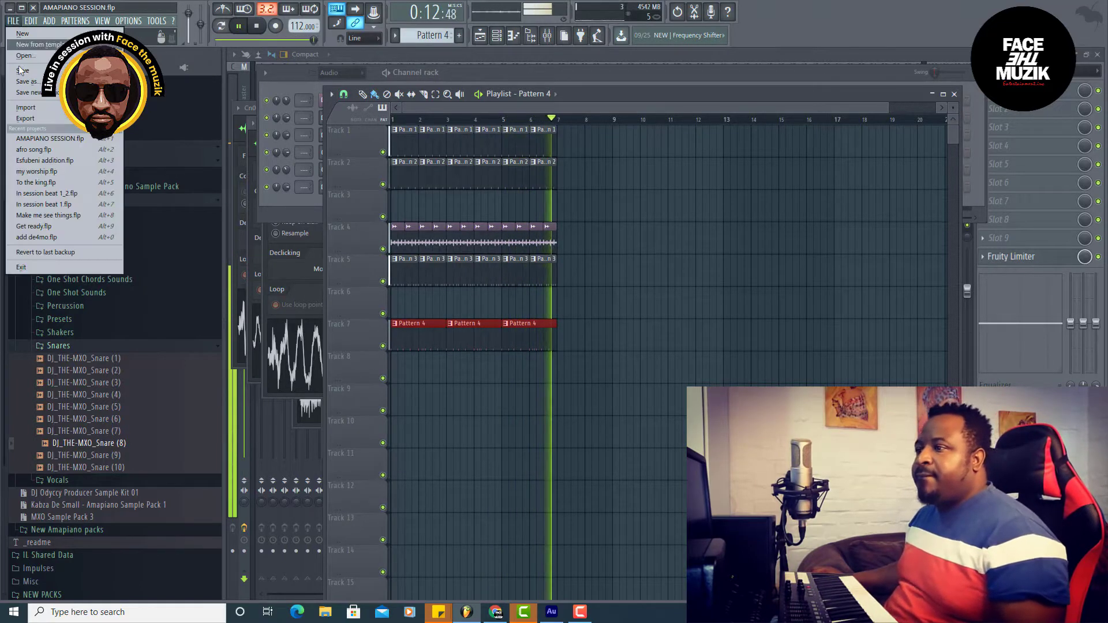
- Adjust the velocity of the step 19 snare hit in the DJ_THE-MXO_Snare (8) piano roll
left_click(284, 198)
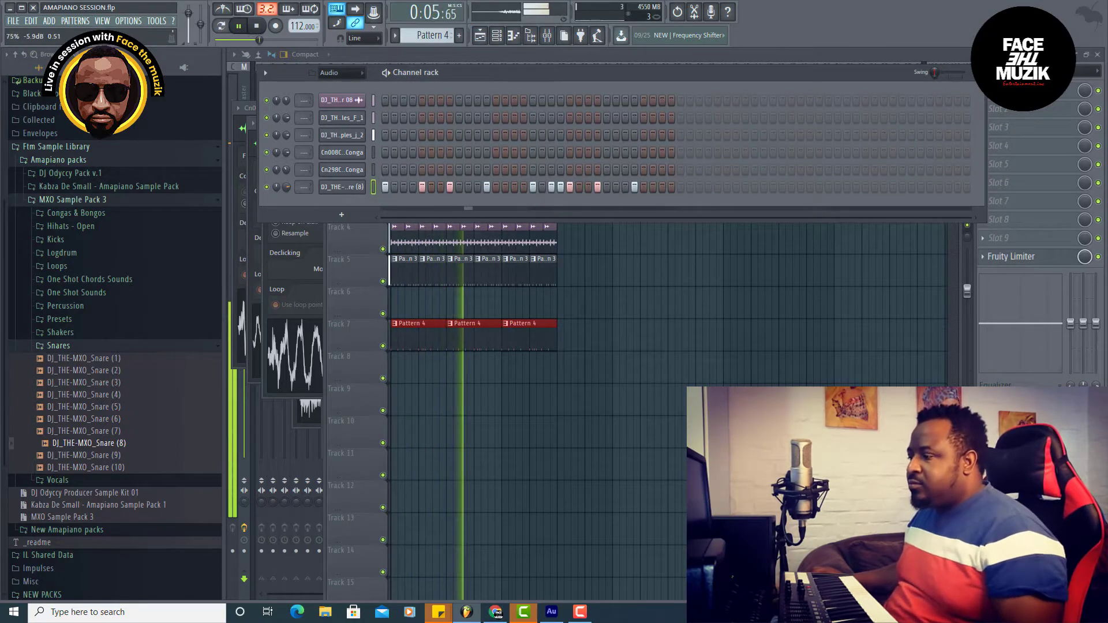
right_click(360, 188)
left_click(413, 186)
right_click(361, 186)
left_click(388, 186)
left_click_drag(640, 502, 640, 473)
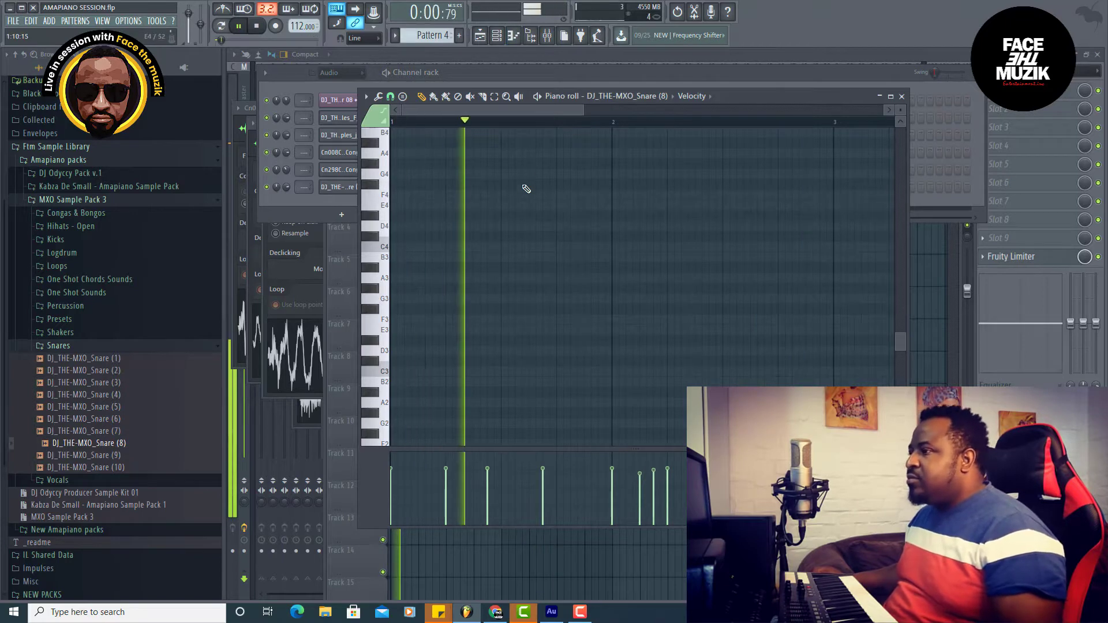
- Return to the channel rack, clear the snare hit on step 20 of Pattern 4 and stop playback
left_click(486, 78)
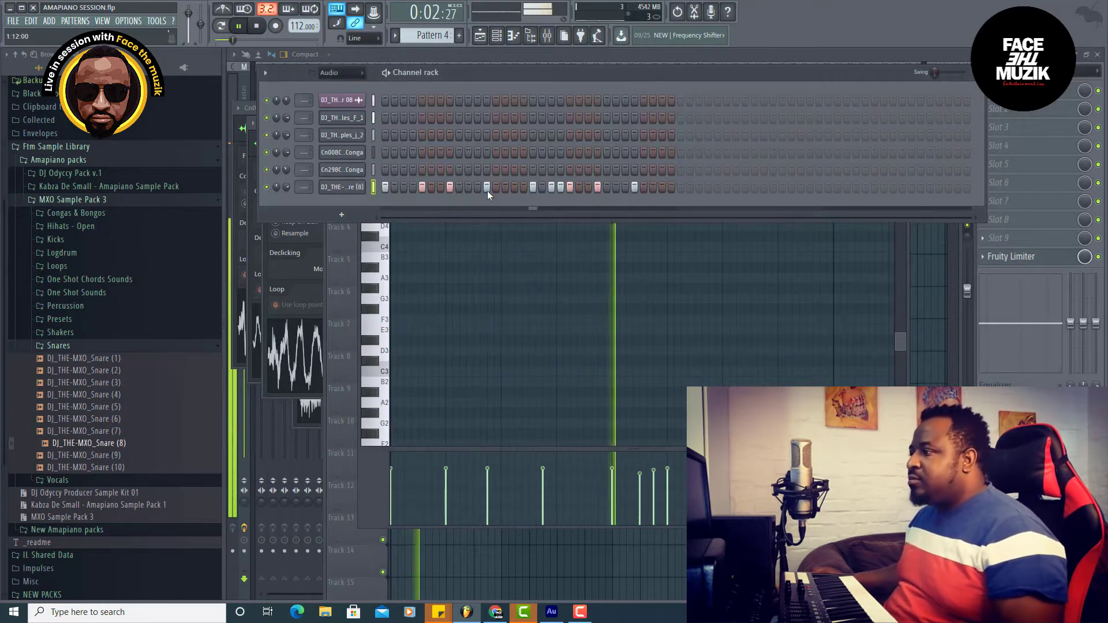
left_click(560, 187)
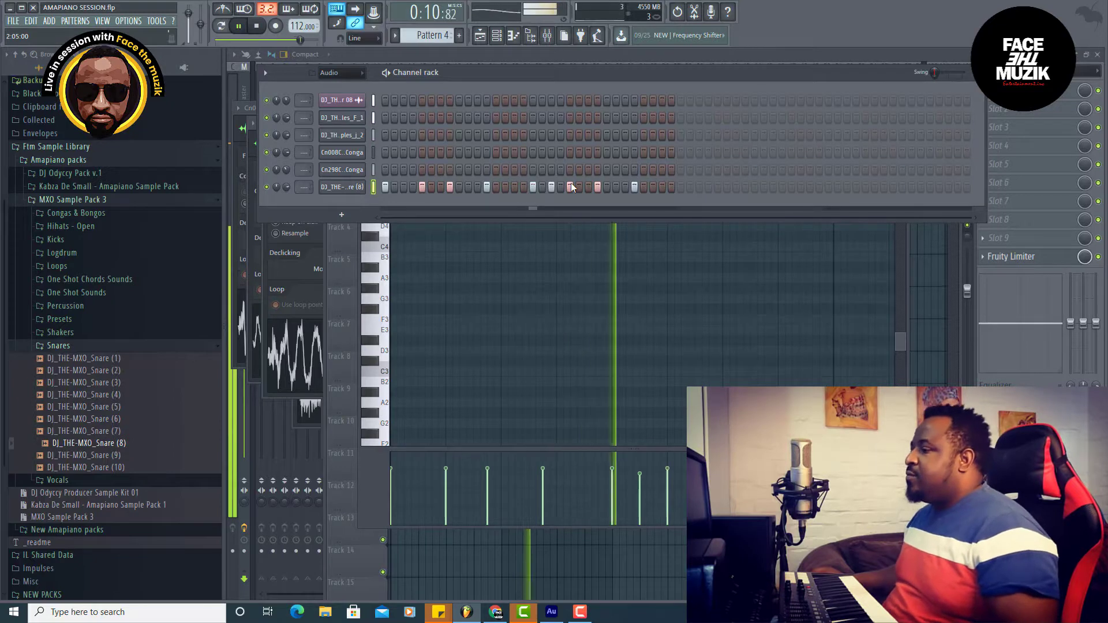
left_click(257, 26)
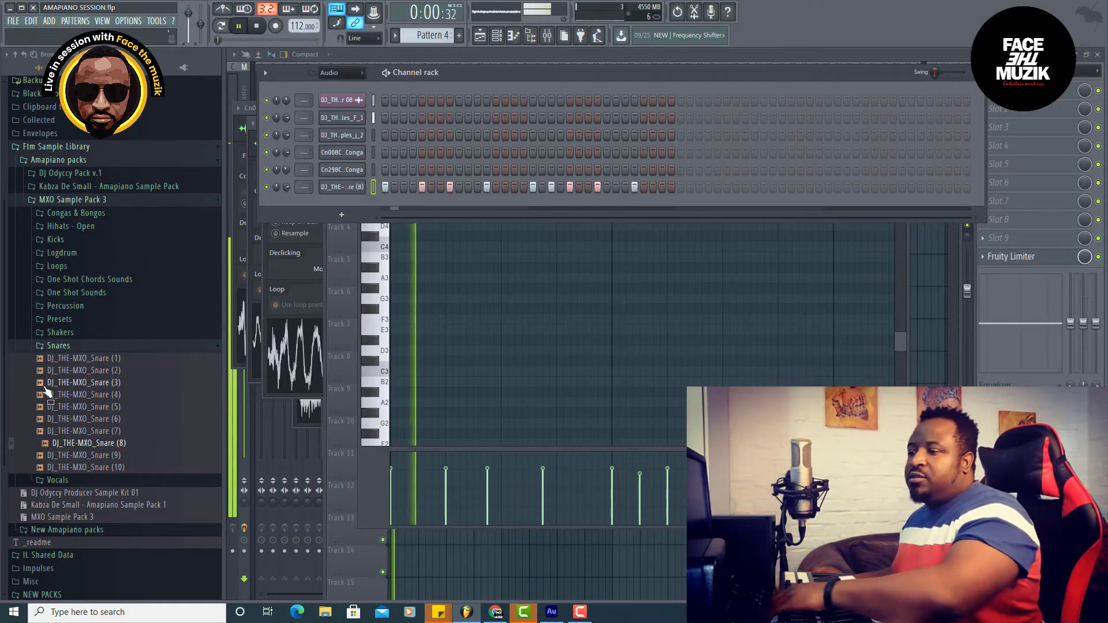
- Find TRITON among the installed VST generators in the plugin database and open it in a new channel
left_click(52, 148)
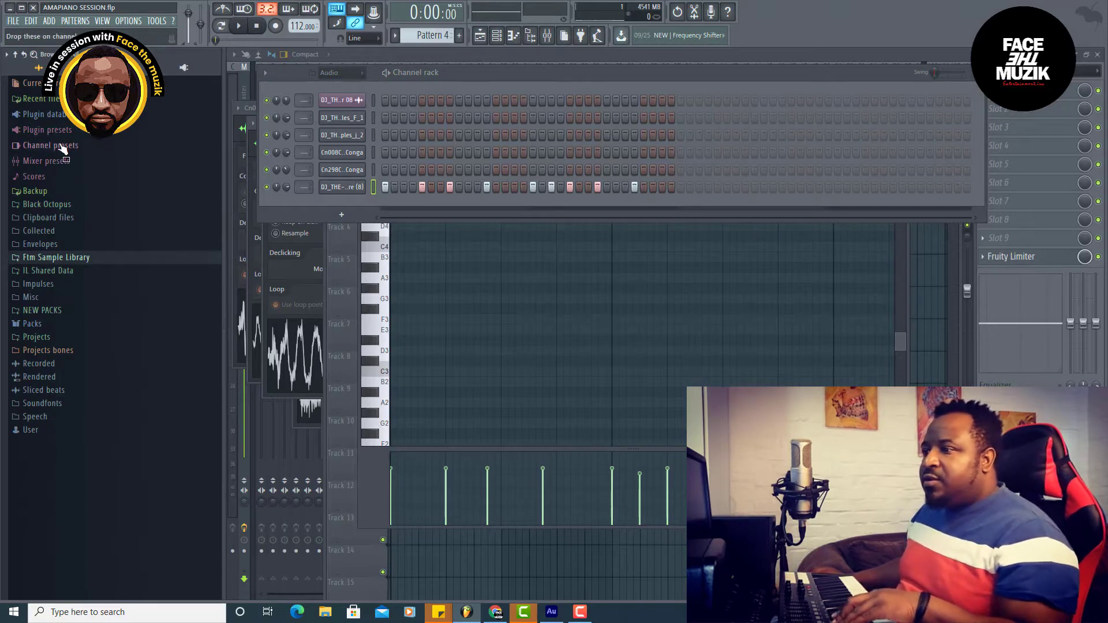
left_click(40, 115)
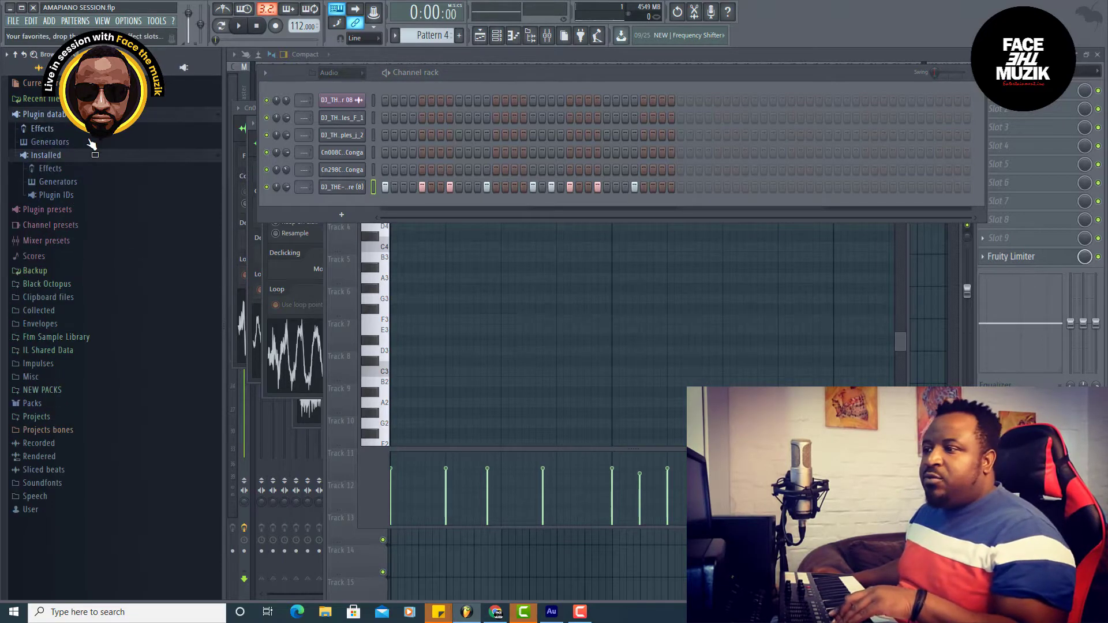
left_click(64, 182)
left_click(92, 238)
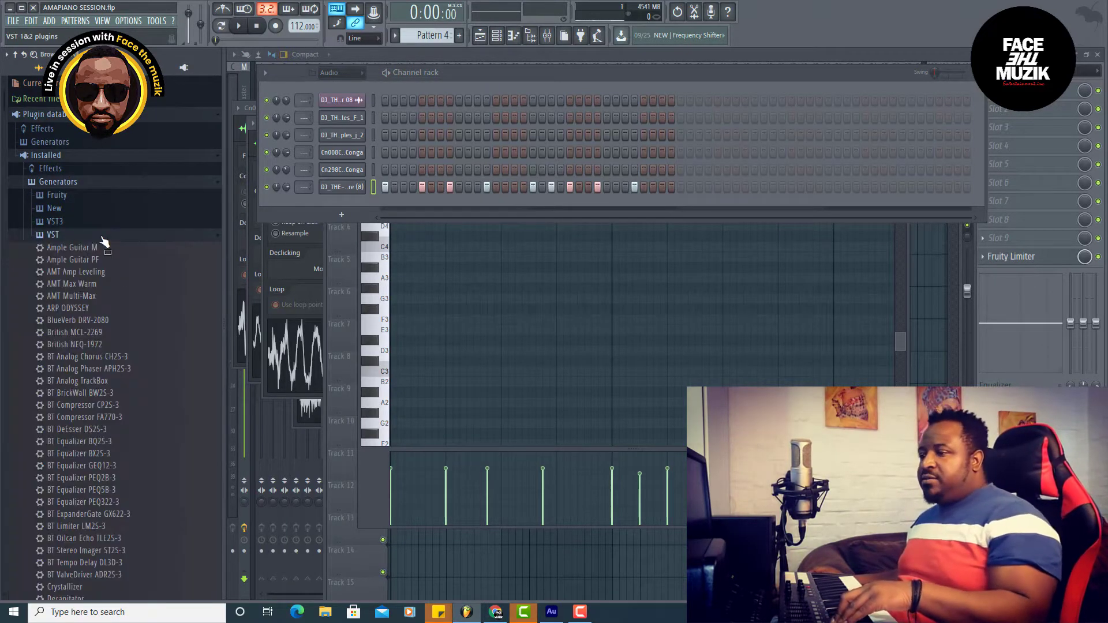
scroll(124, 346, "down", 10)
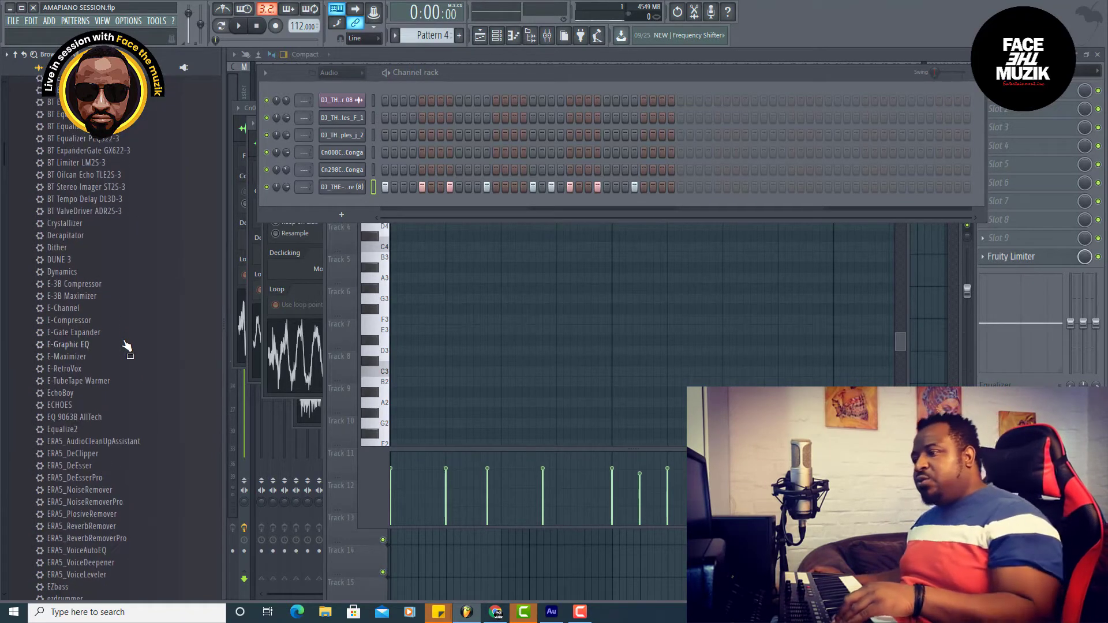
scroll(124, 302, "down", 20)
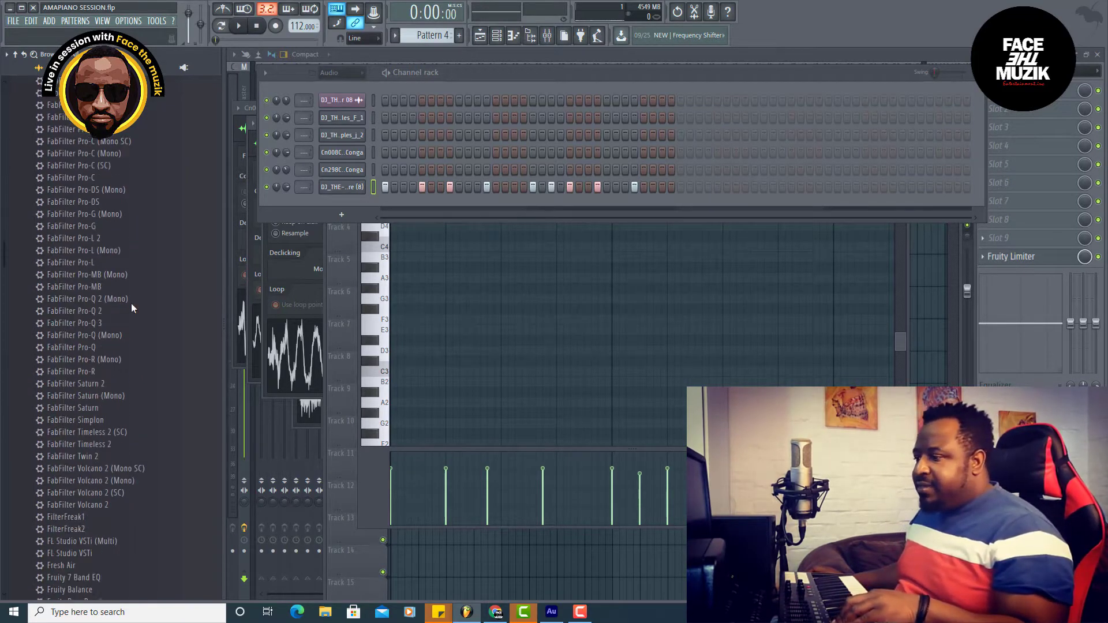
scroll(124, 332, "down", 20)
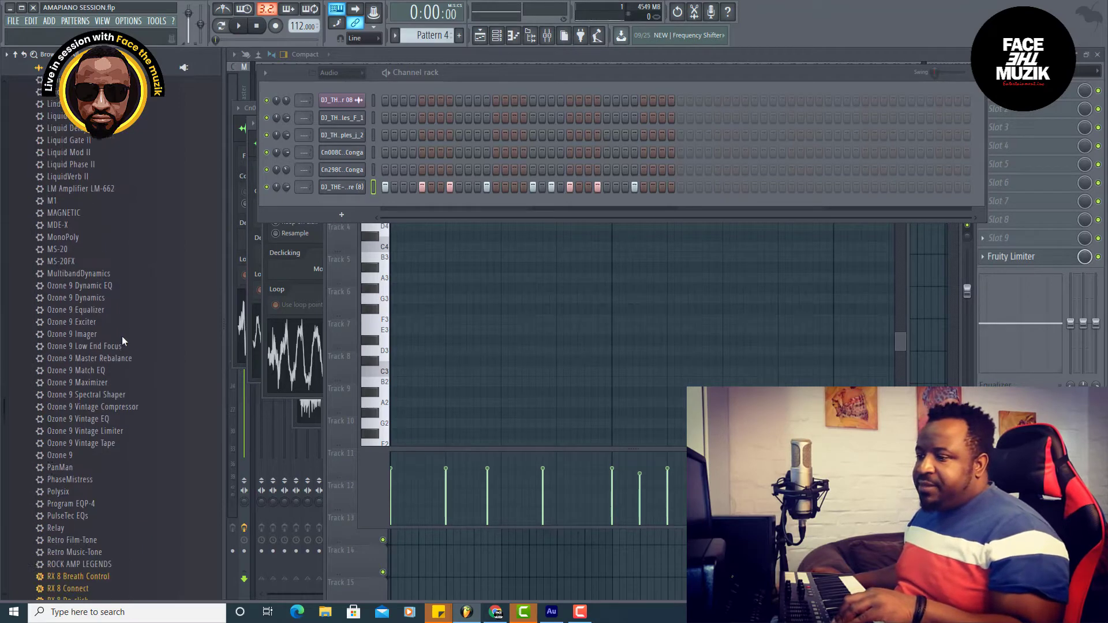
scroll(124, 350, "down", 15)
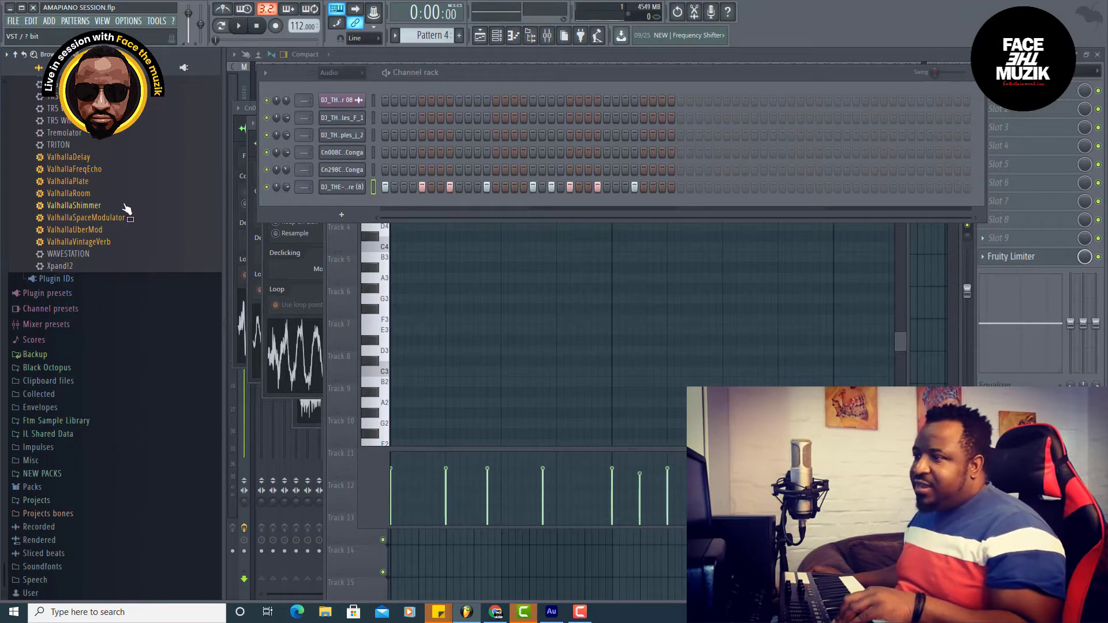
scroll(123, 212, "up", 8)
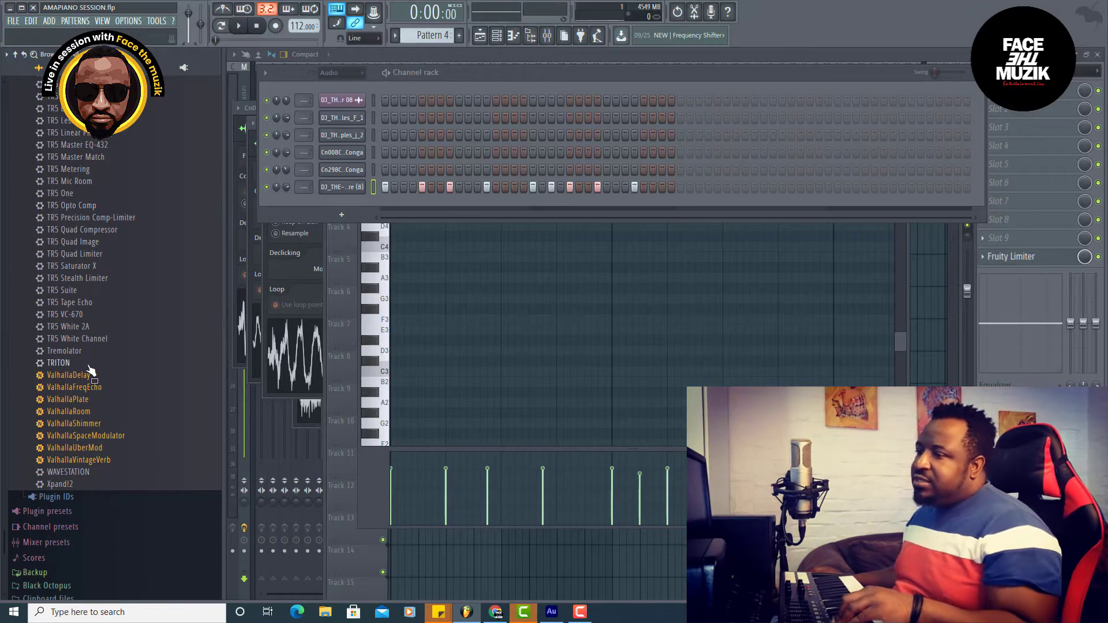
right_click(78, 364)
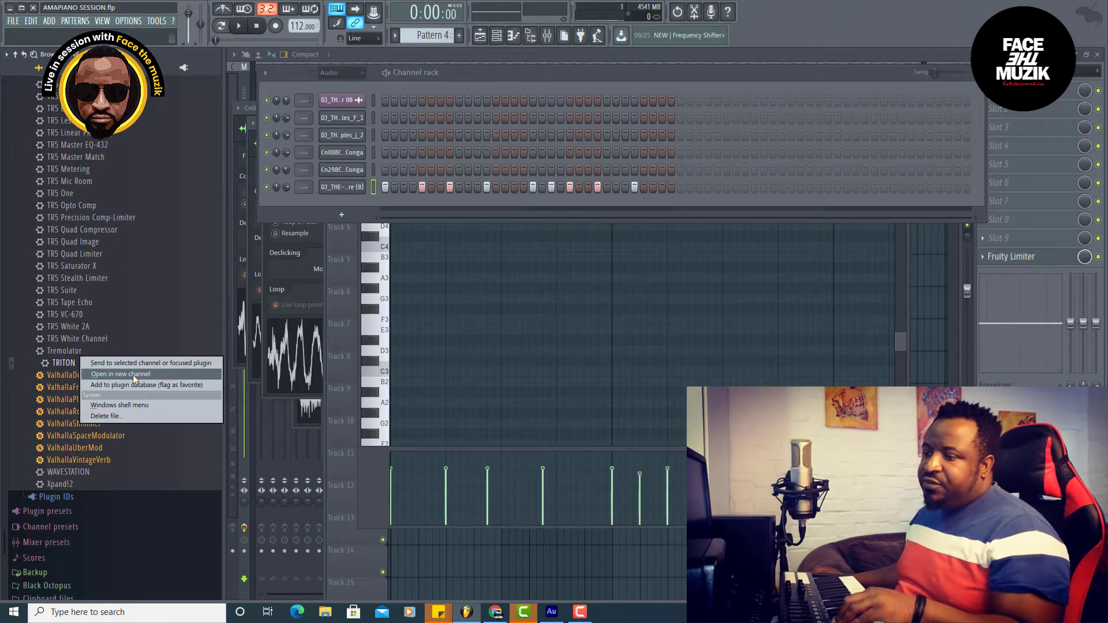
left_click(139, 374)
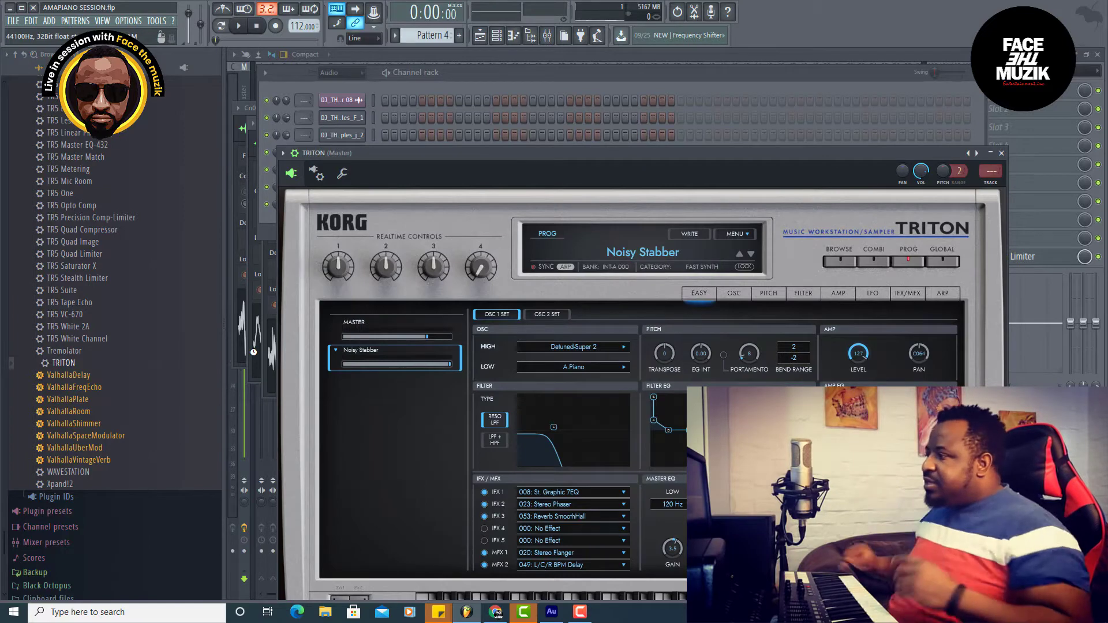
- Browse TRITON's Keyboard programs, audition Night Tines EP, Romance Piano and Pro-Dyno EP, and select Dyno Tine EP
left_click(842, 264)
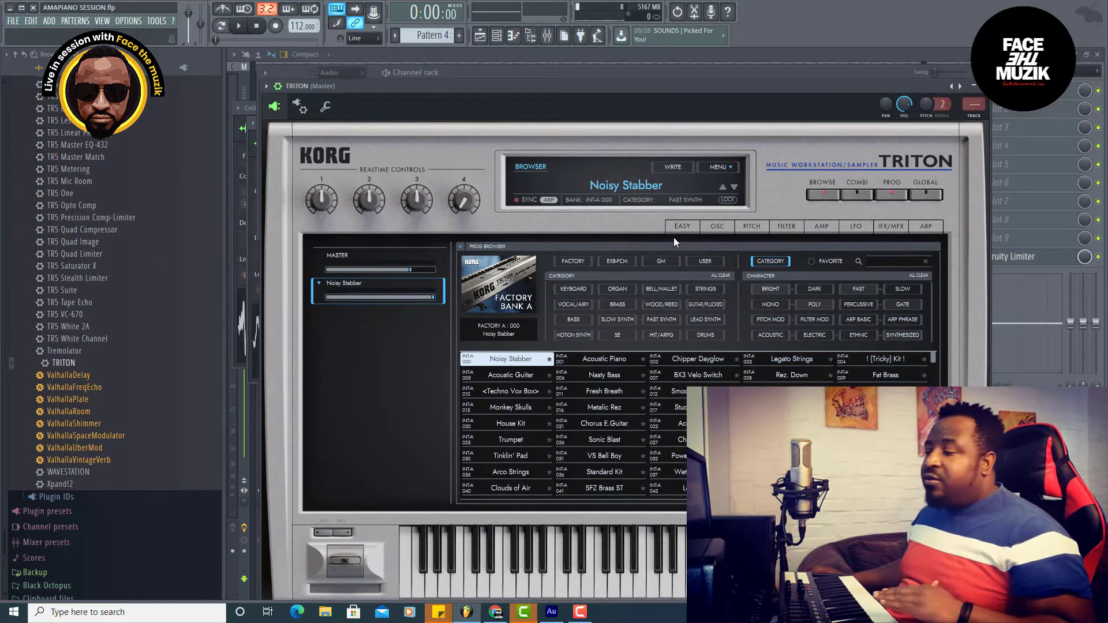
left_click(579, 289)
left_click(886, 392)
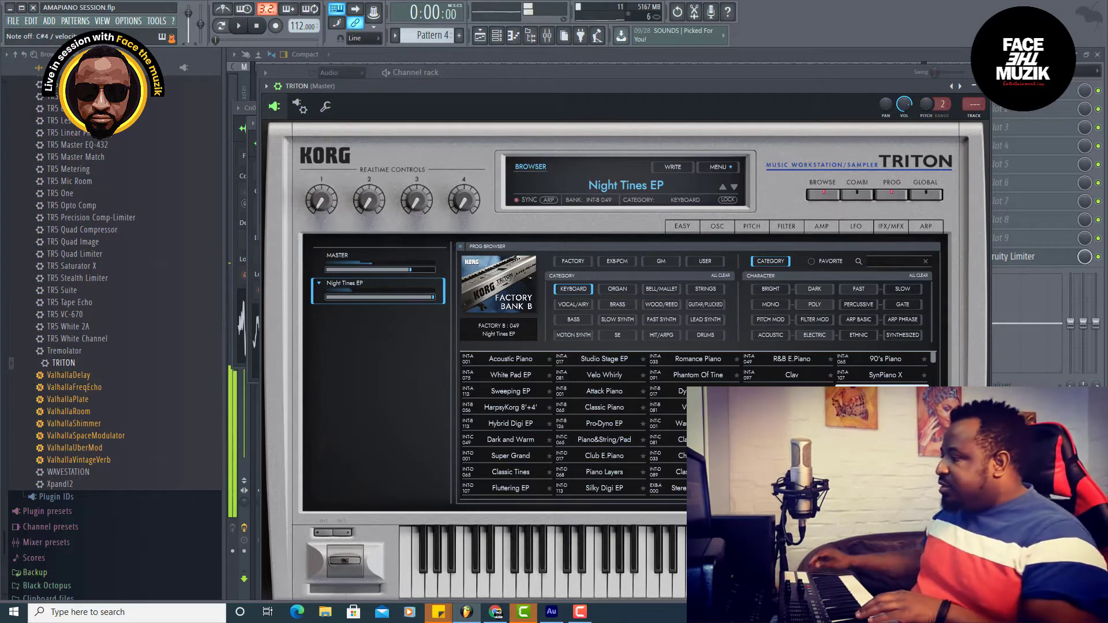
left_click(687, 360)
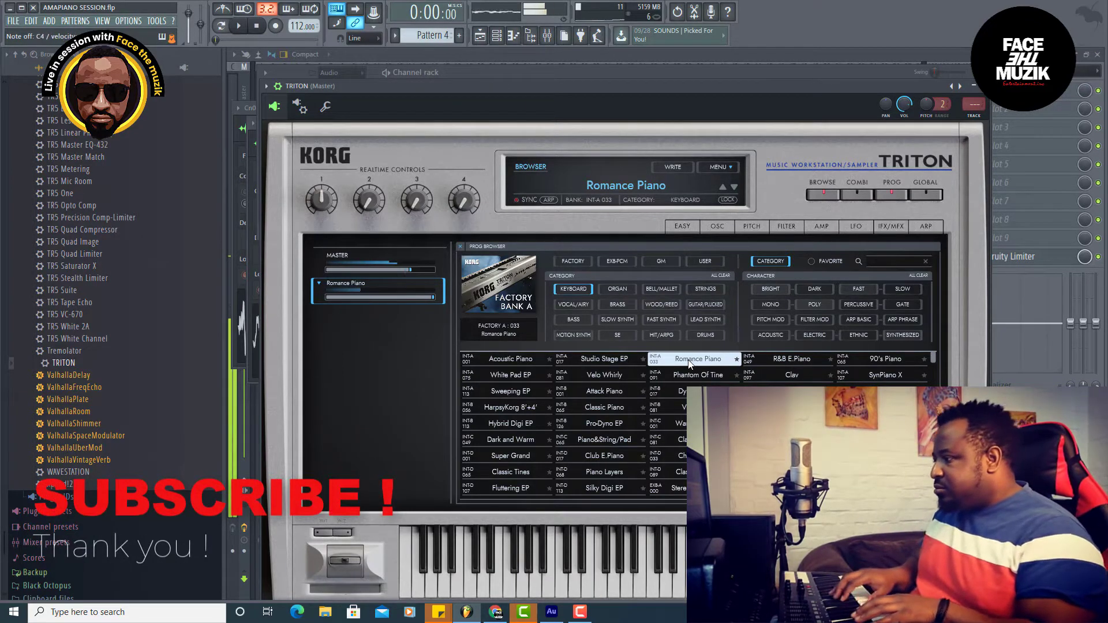
left_click(620, 426)
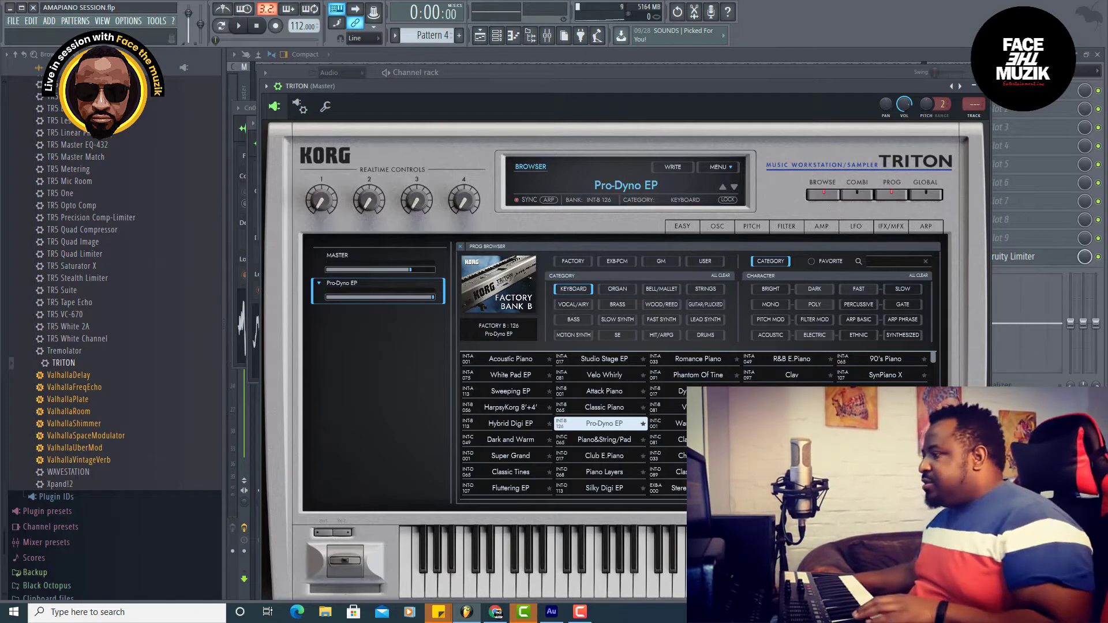
left_click(700, 392)
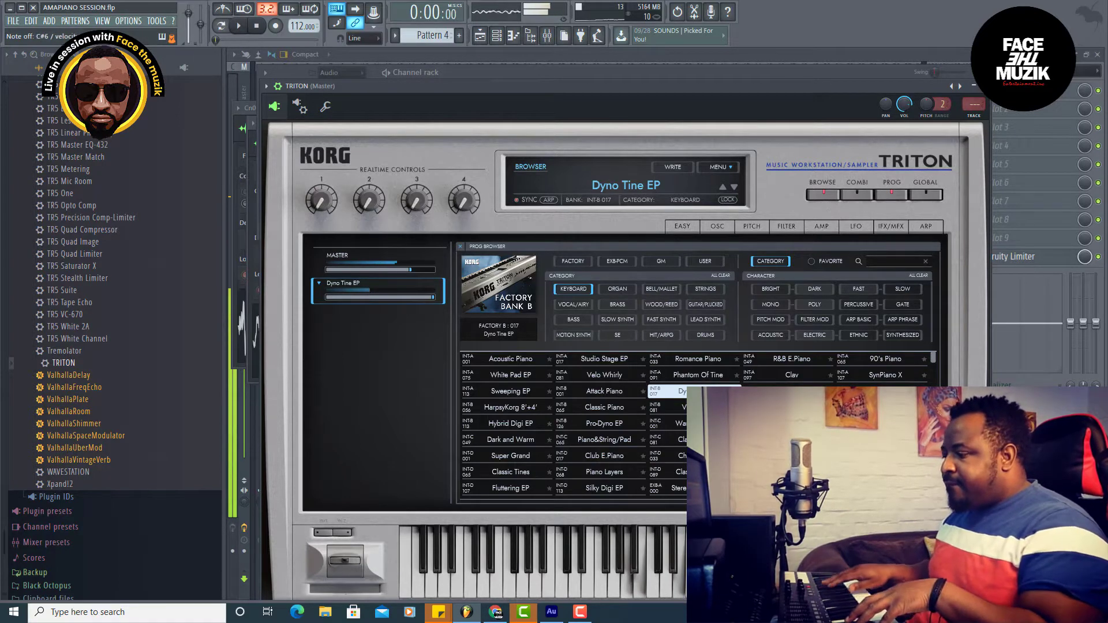
- Play and stop the song to rehearse Dyno Tine EP chords over the drums, and bring up the playlist
left_click(244, 26)
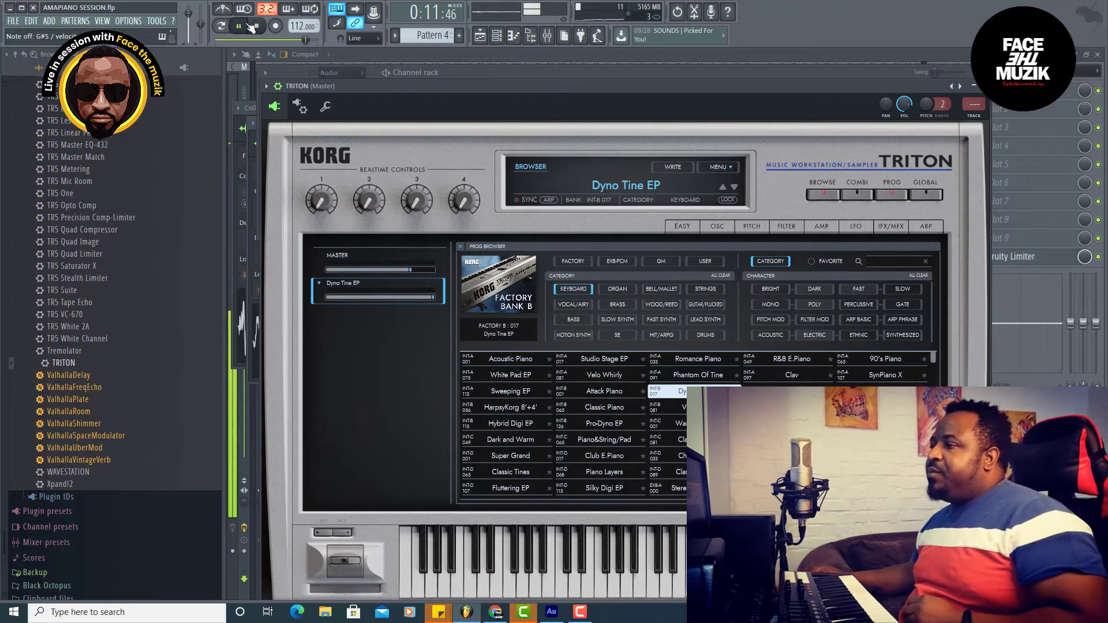
left_click(256, 27)
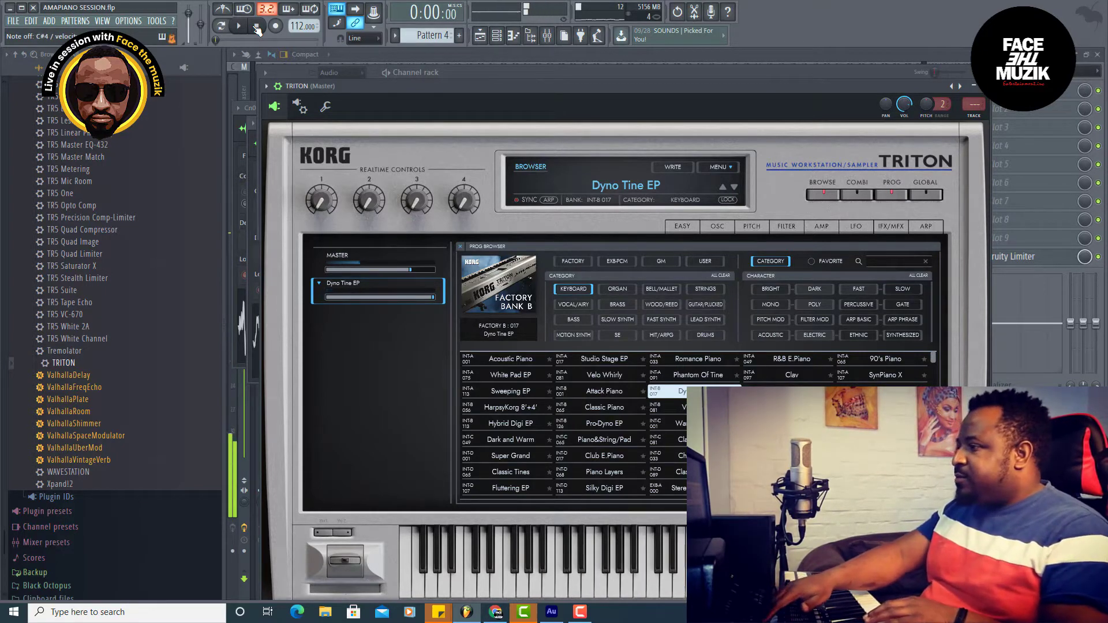
key("space")
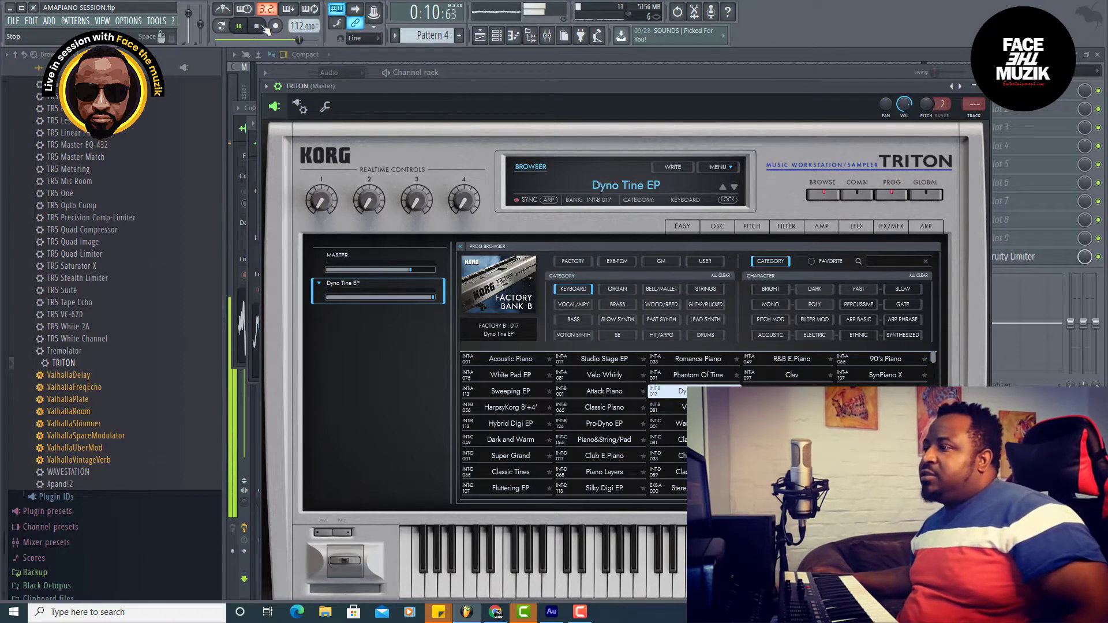
left_click(261, 26)
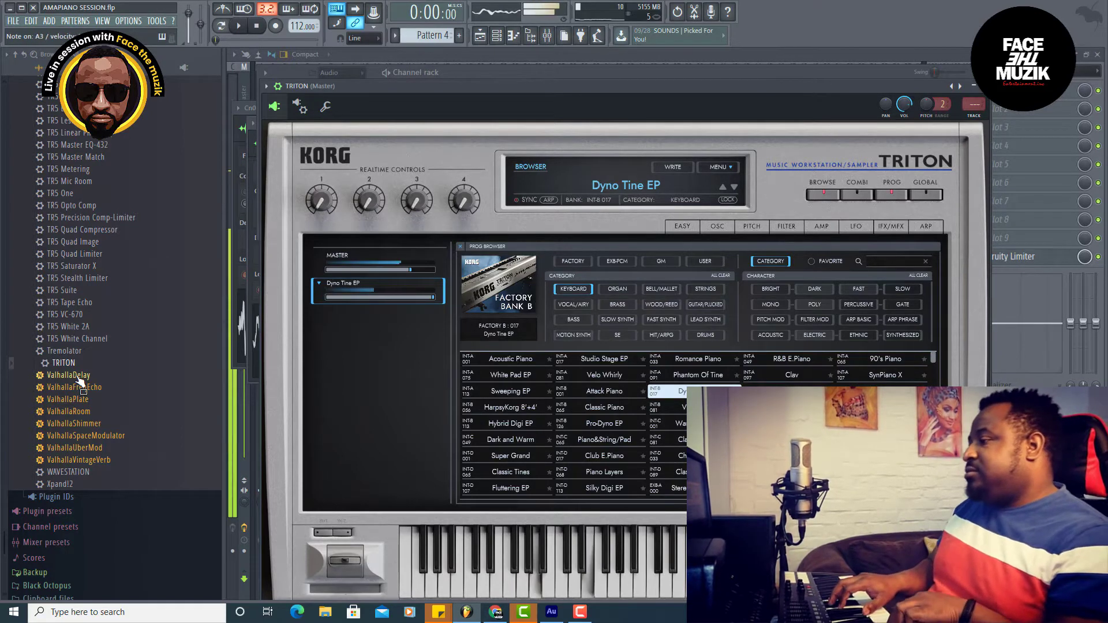
left_click(240, 28)
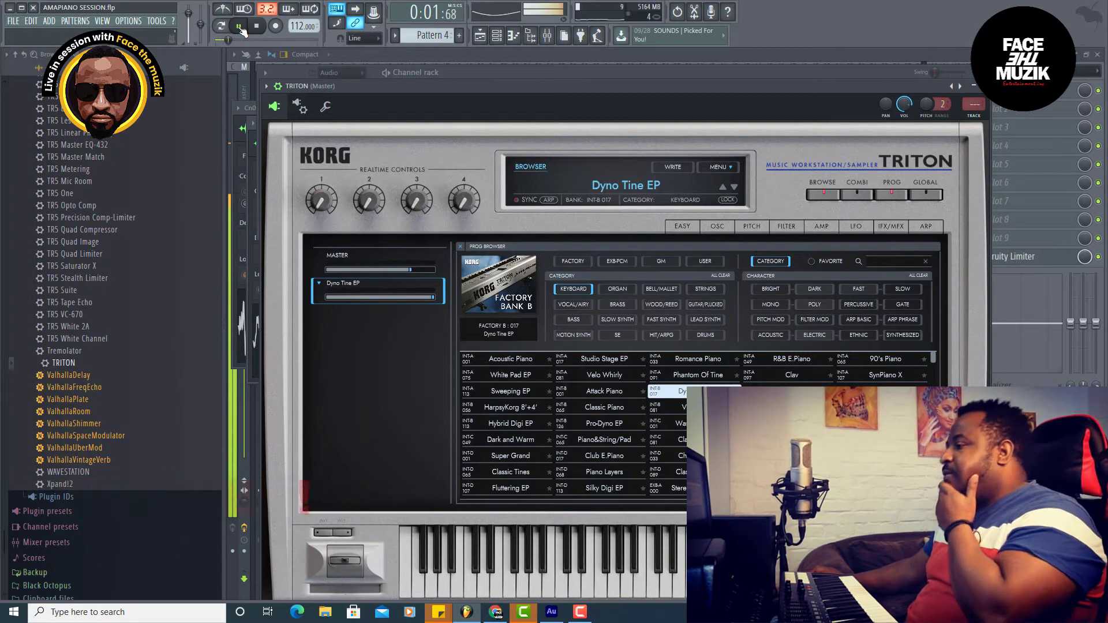
left_click(479, 37)
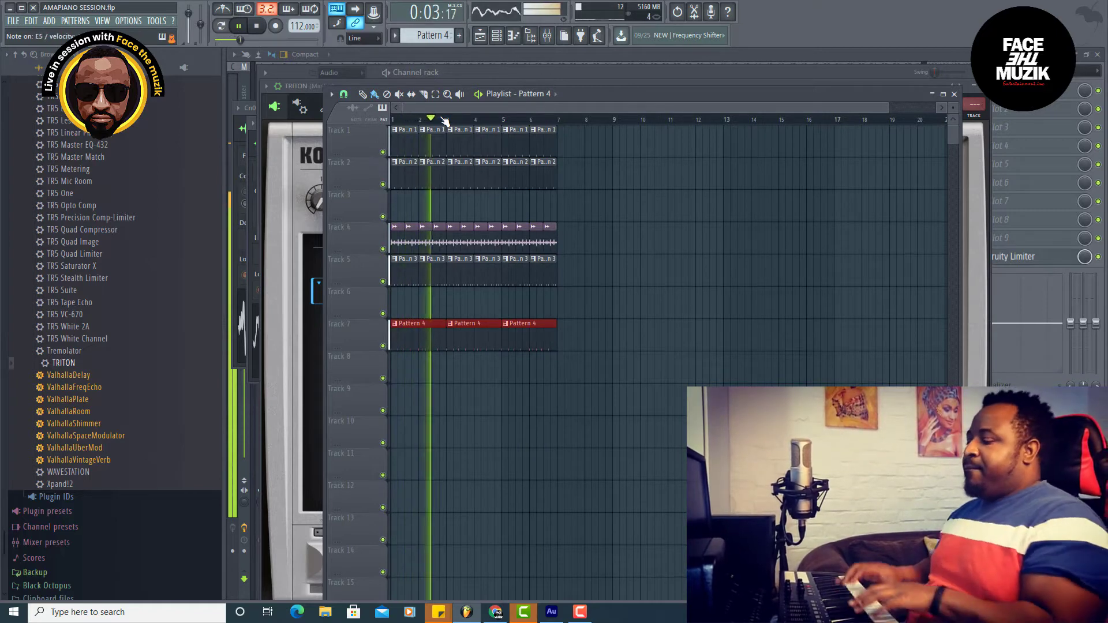
- Stop playback, switch to the empty Pattern 5 in the channel rack, arm recording and dismiss the recording-type prompt
key("space")
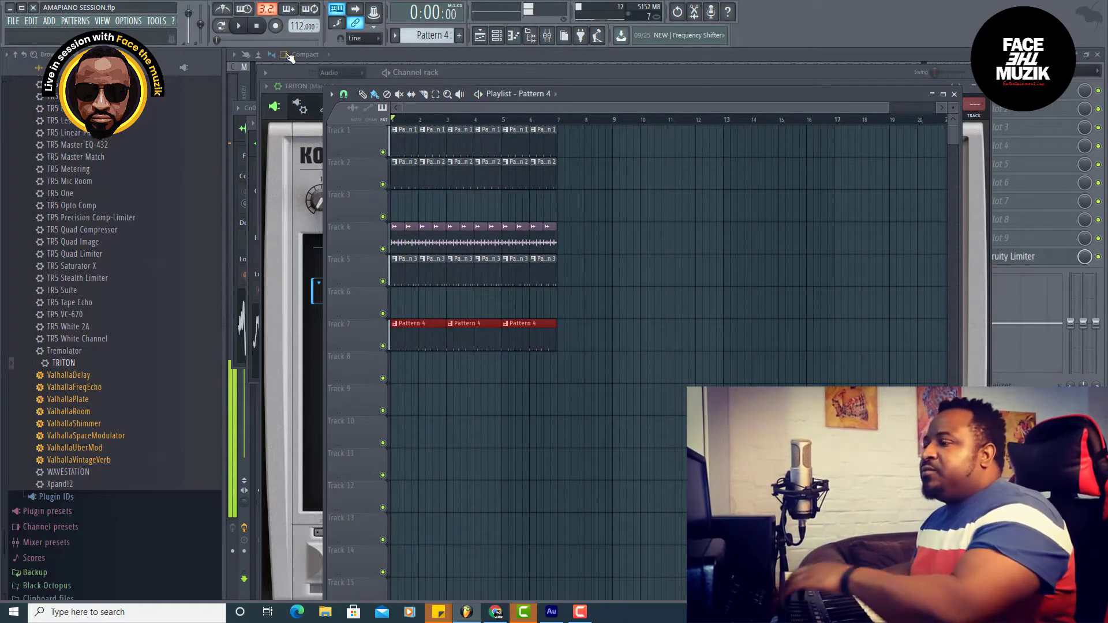
left_click(496, 36)
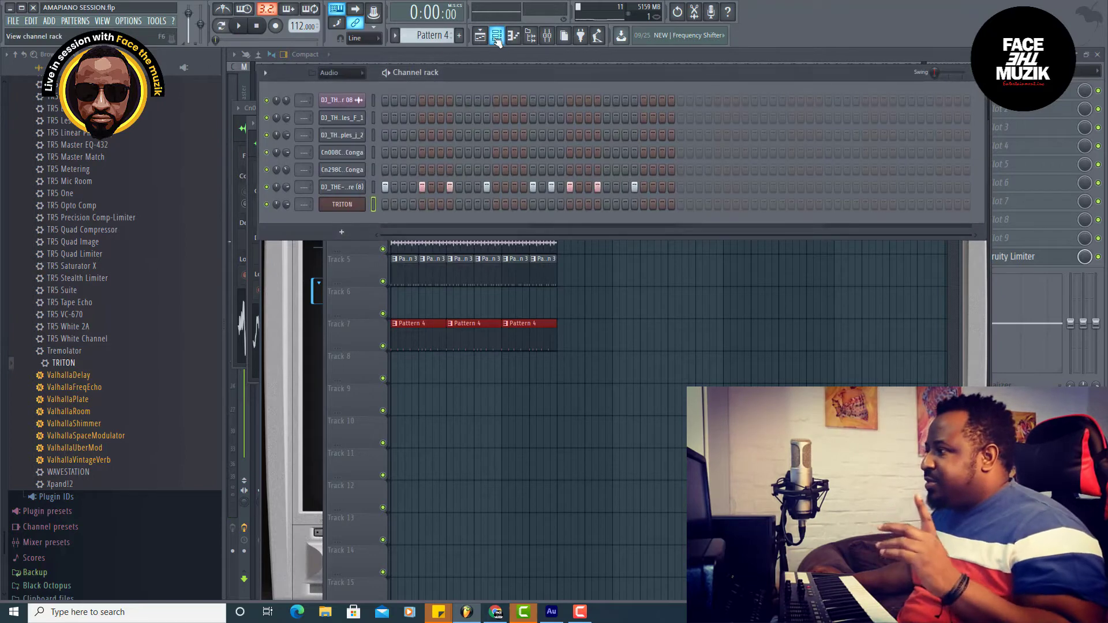
scroll(434, 36, "up", 1)
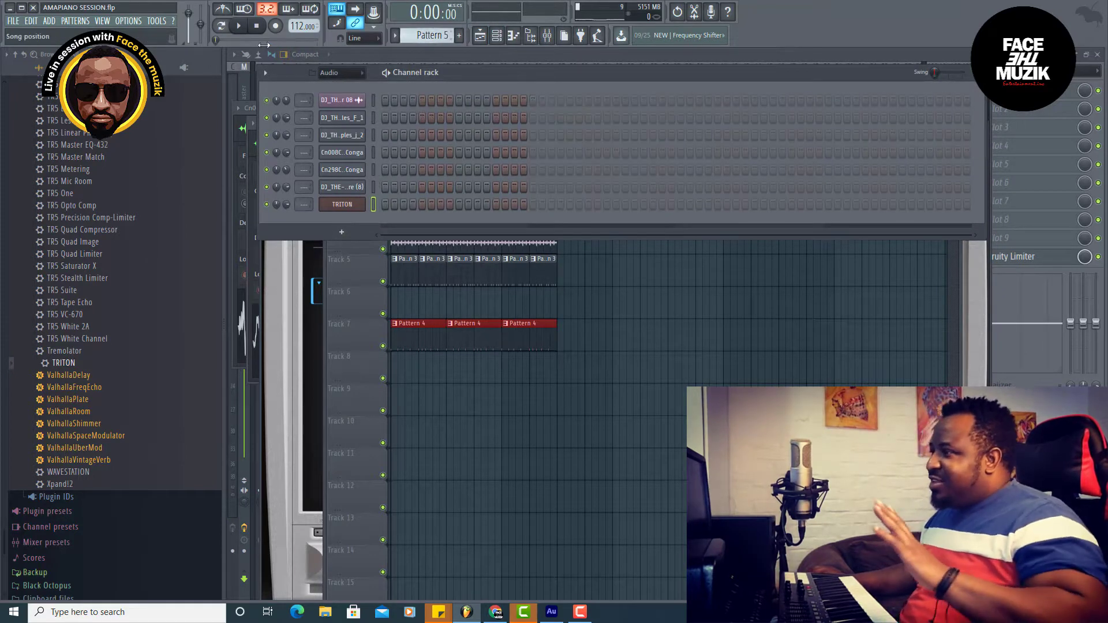
left_click(276, 26)
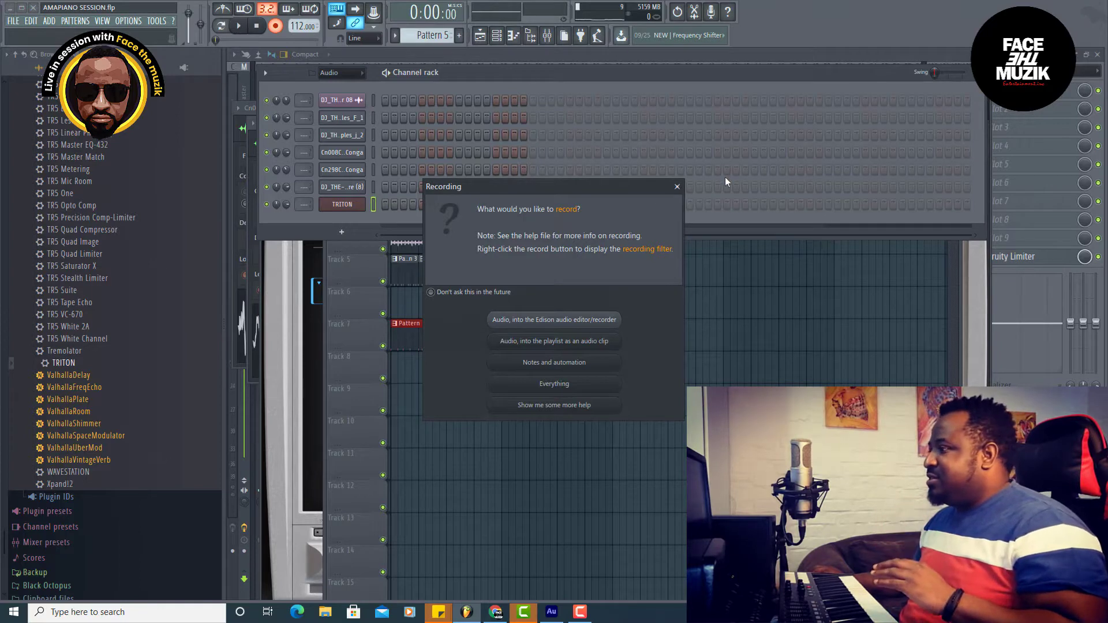
left_click(679, 186)
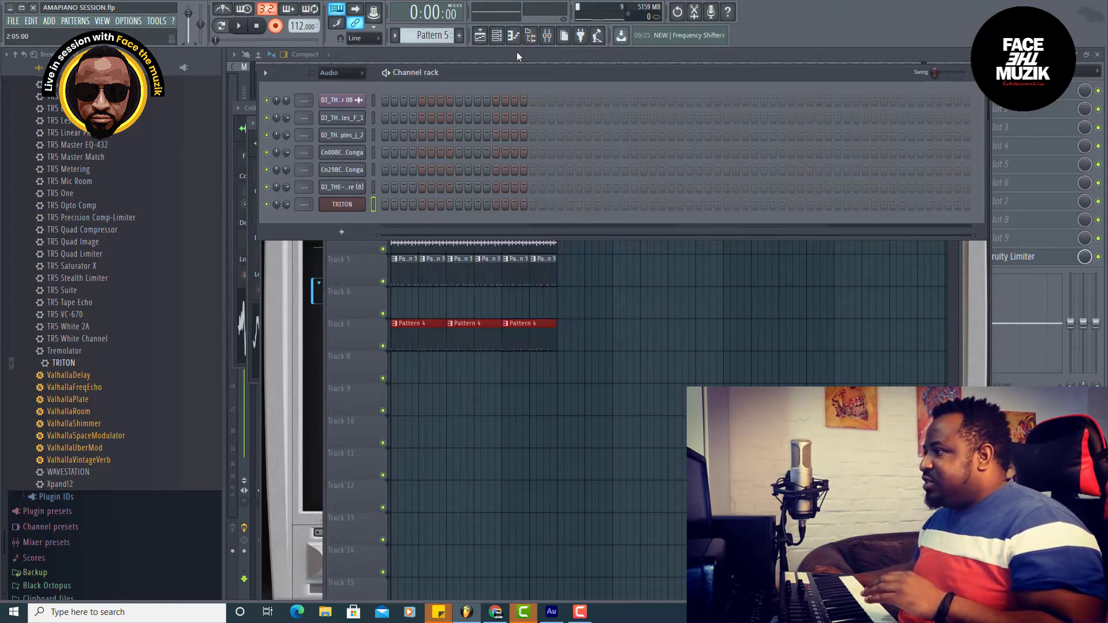
- Select all clips on Tracks 1 to 7 in the playlist and duplicate them three times to extend the arrangement through bar 24
left_click(480, 36)
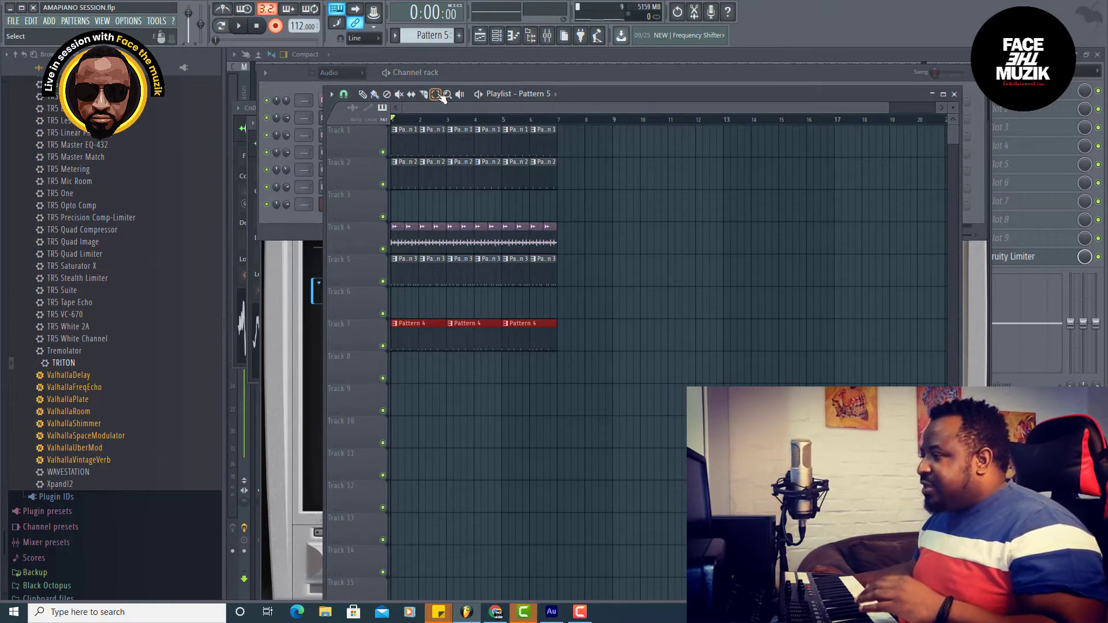
left_click_drag(582, 143, 346, 352)
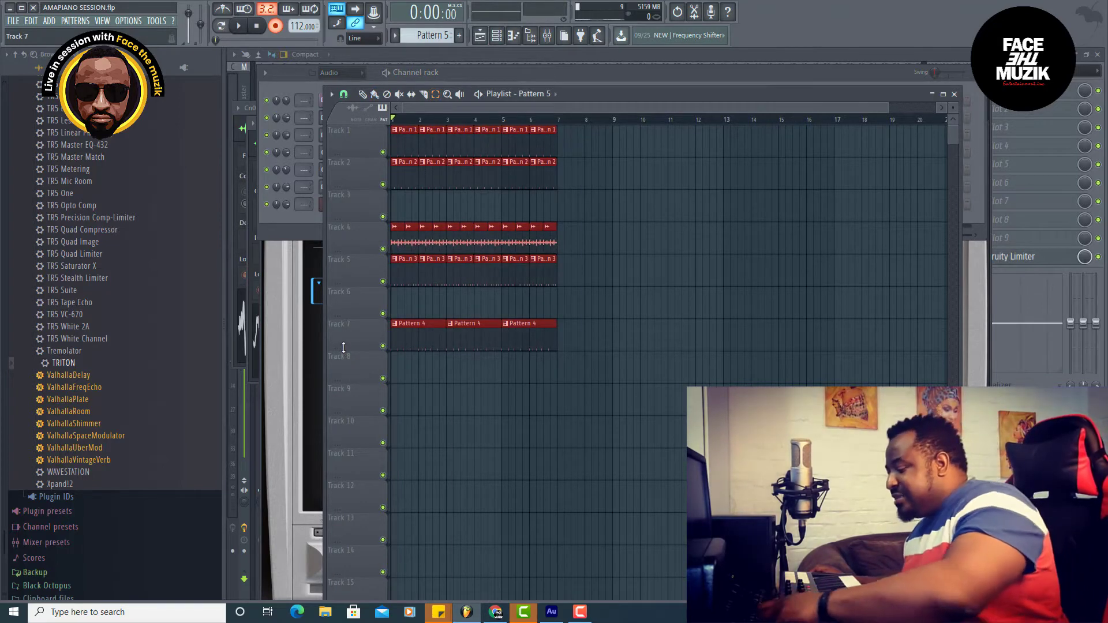
key("ctrl+b")
key("ctrl+b")
key("ctrl+b")
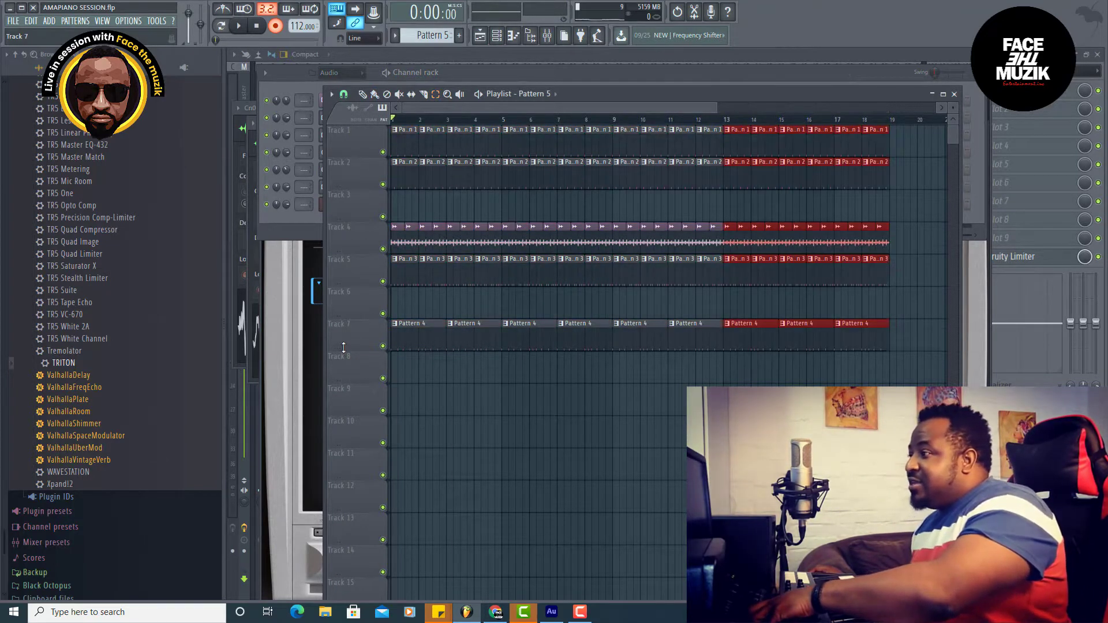
left_click_drag(482, 106, 330, 91)
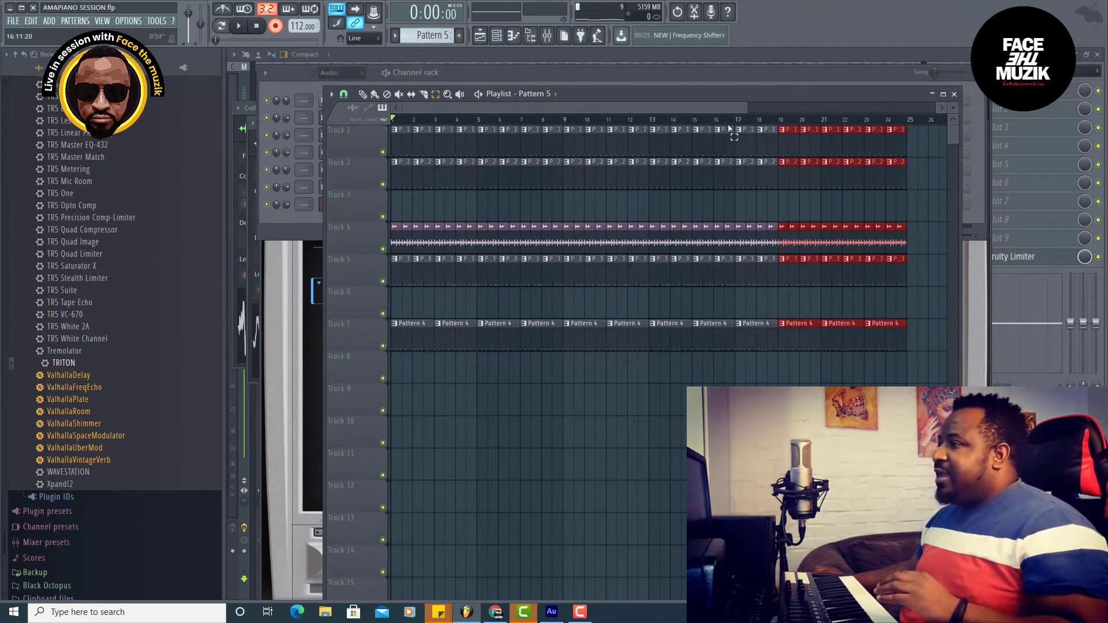
- Save the project, return to the channel rack and record the TRITON keyboard chords into Pattern 5
left_click(14, 23)
left_click(32, 71)
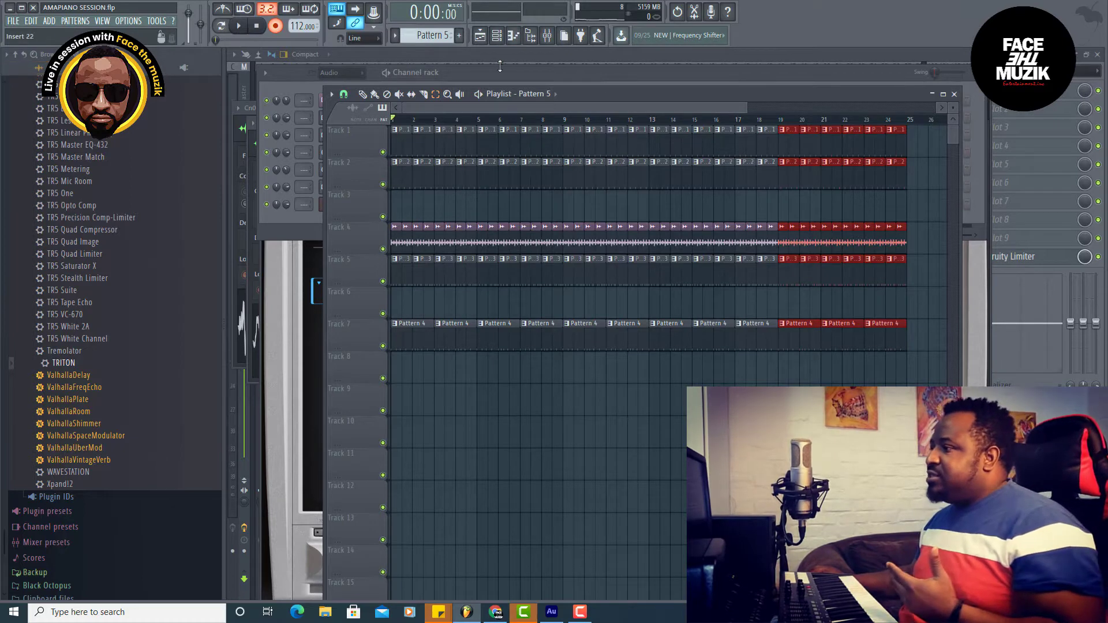
key("F5")
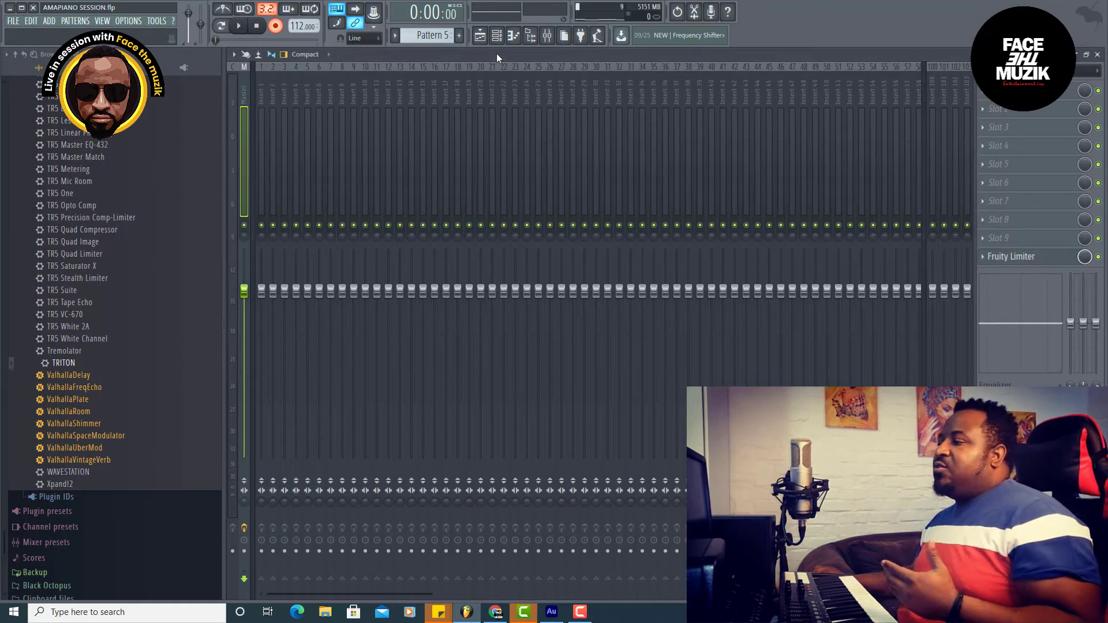
left_click(497, 35)
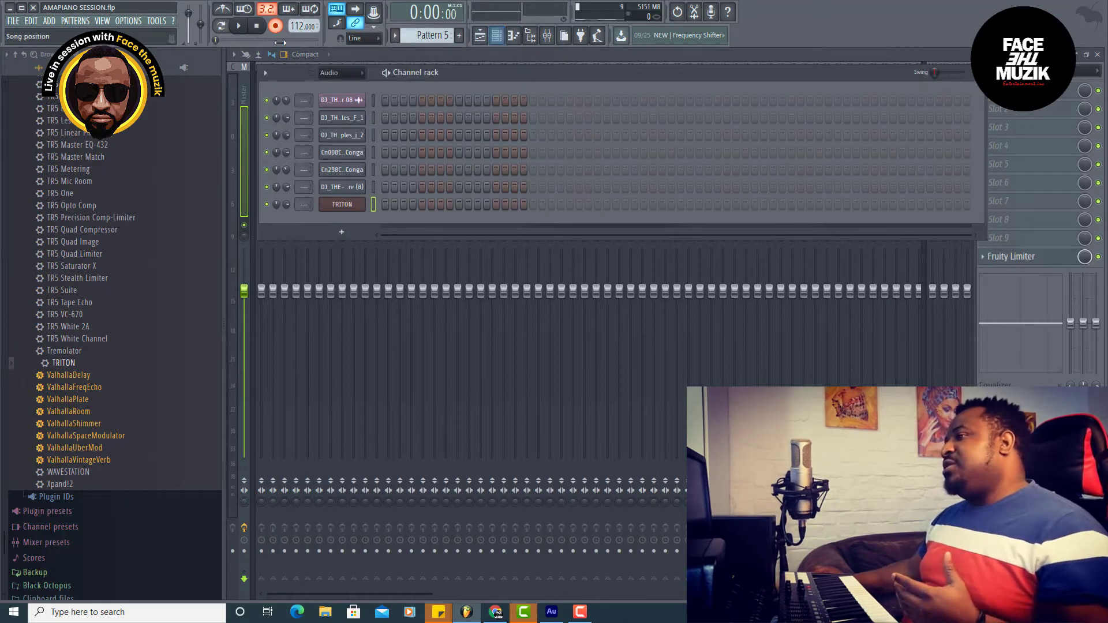
left_click(239, 26)
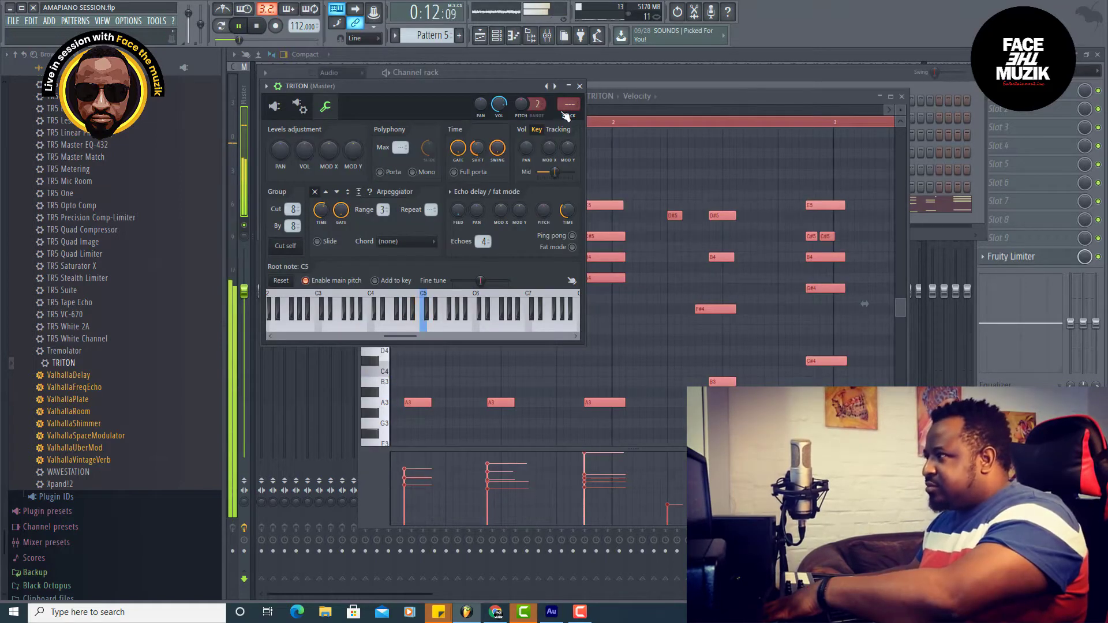
- Close the TRITON window, shift the first two recorded chords earlier in the piano roll to start at bar 1, and check playback
left_click(580, 86)
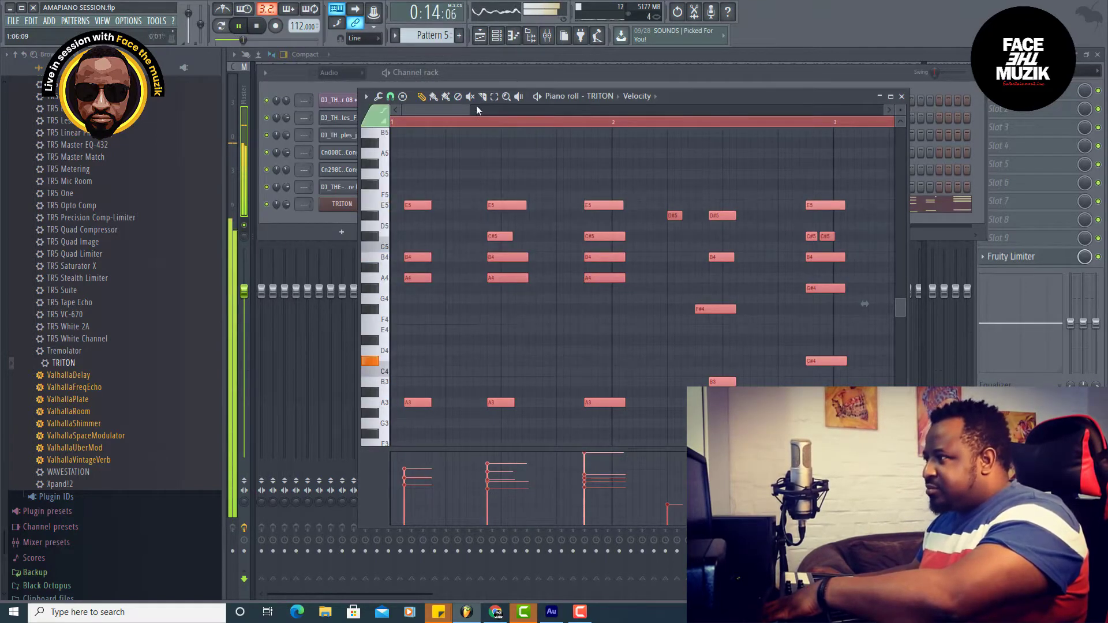
left_click(501, 96)
left_click_drag(528, 160, 364, 465)
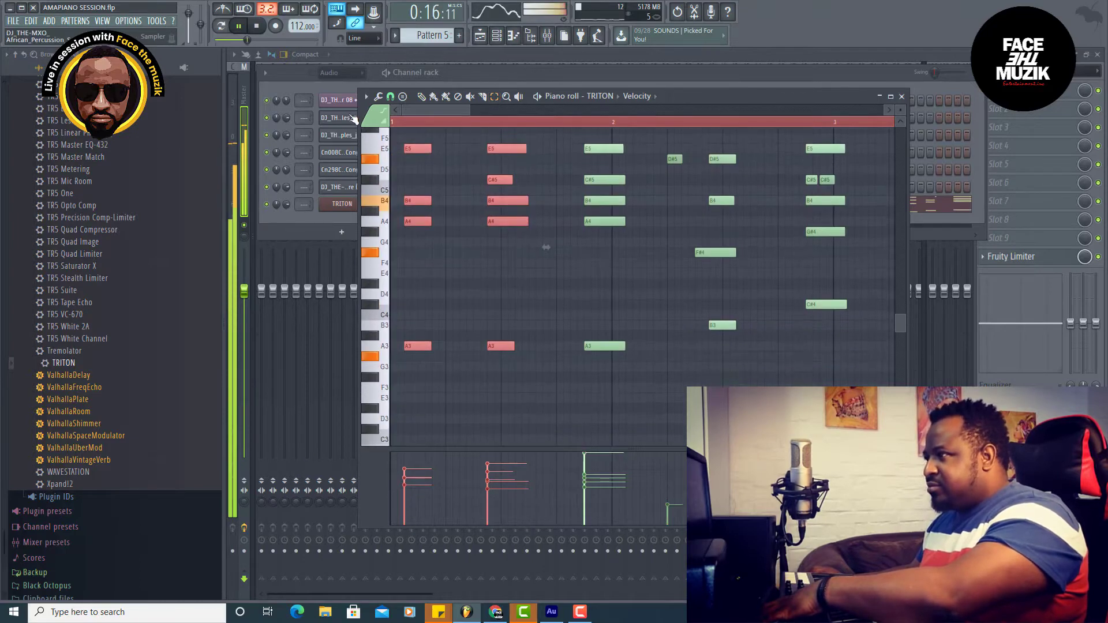
key("space")
key("shift+Left")
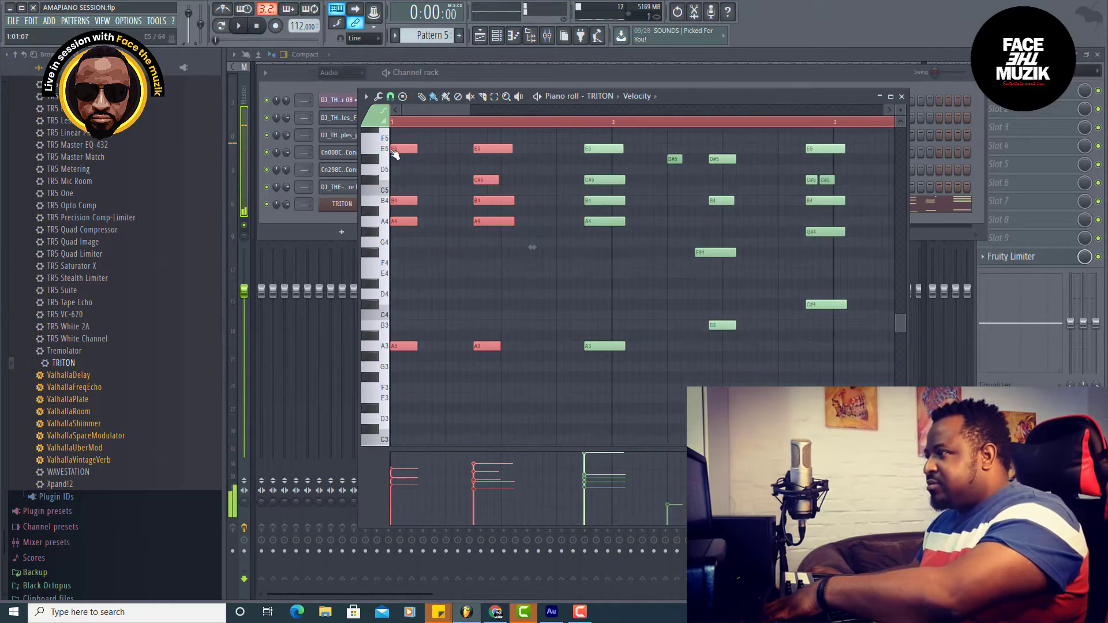
mouse_move(469, 112)
left_mouse_down()
mouse_move(555, 114)
mouse_move(473, 111)
left_mouse_up()
key("space")
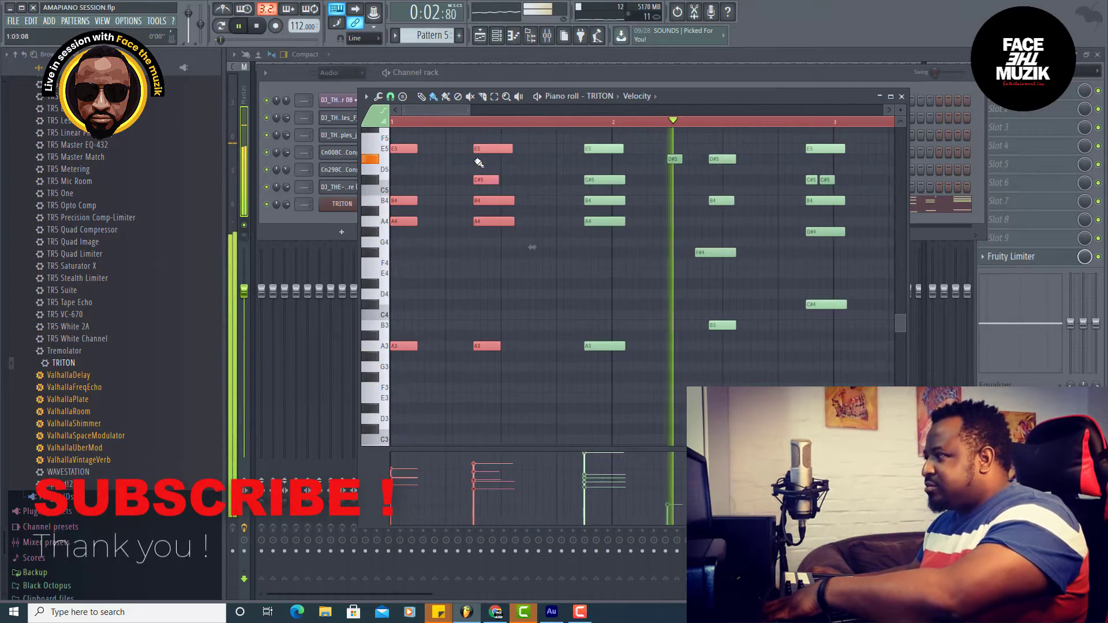
key("space")
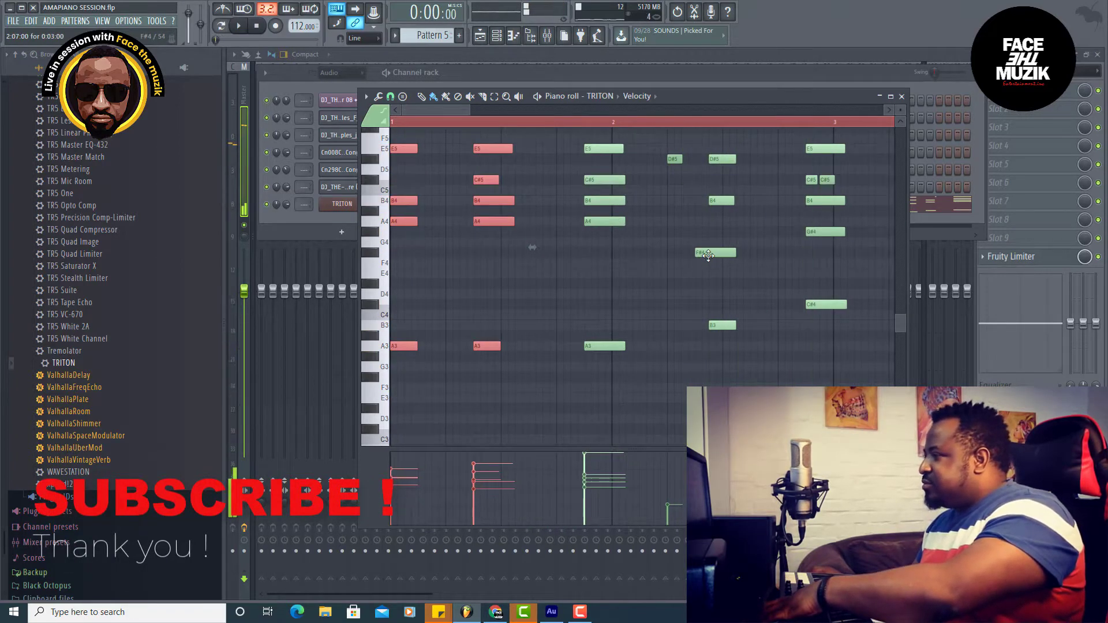
- Align the F#4 note with the bar 2 chord, move that chord earlier, remove the stray D#5 and shorten the F#4
left_click_drag(708, 255, 721, 256)
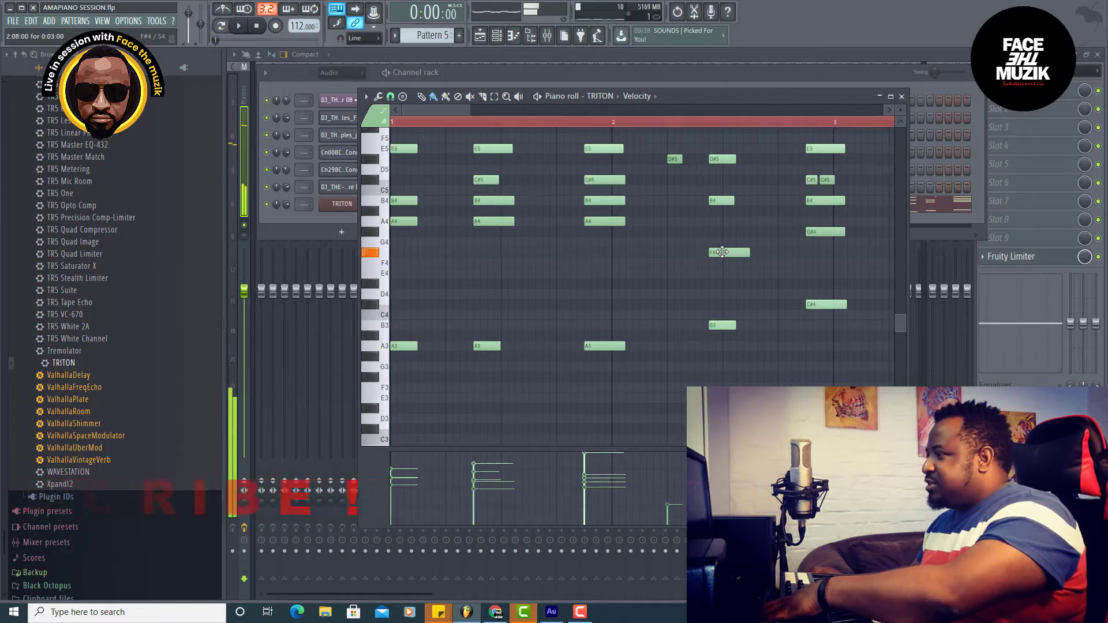
left_click_drag(729, 163, 719, 332)
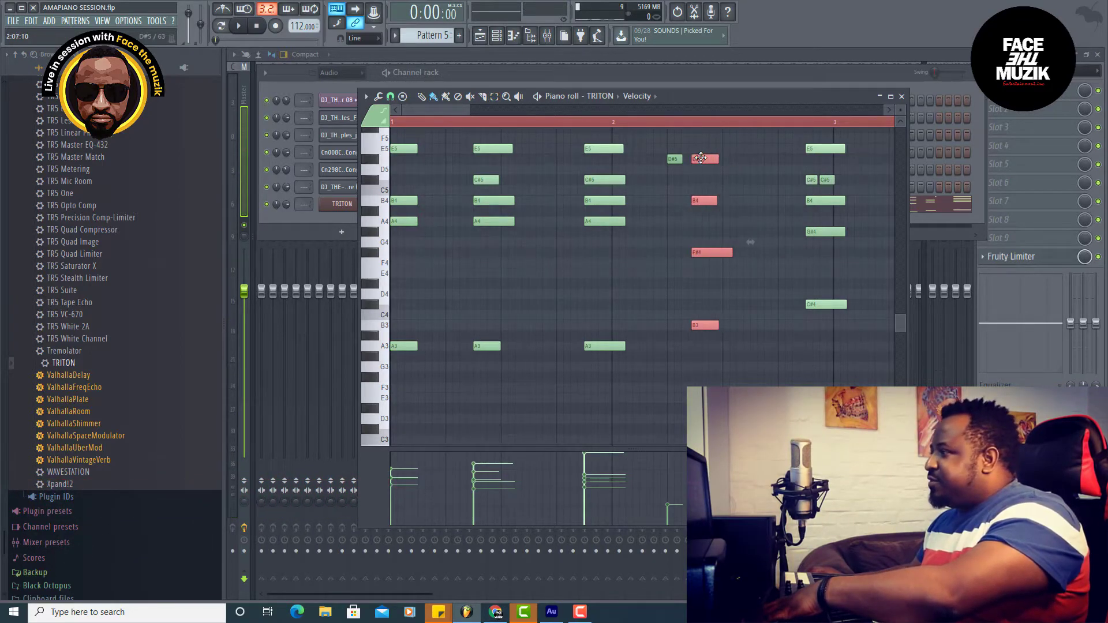
key("space")
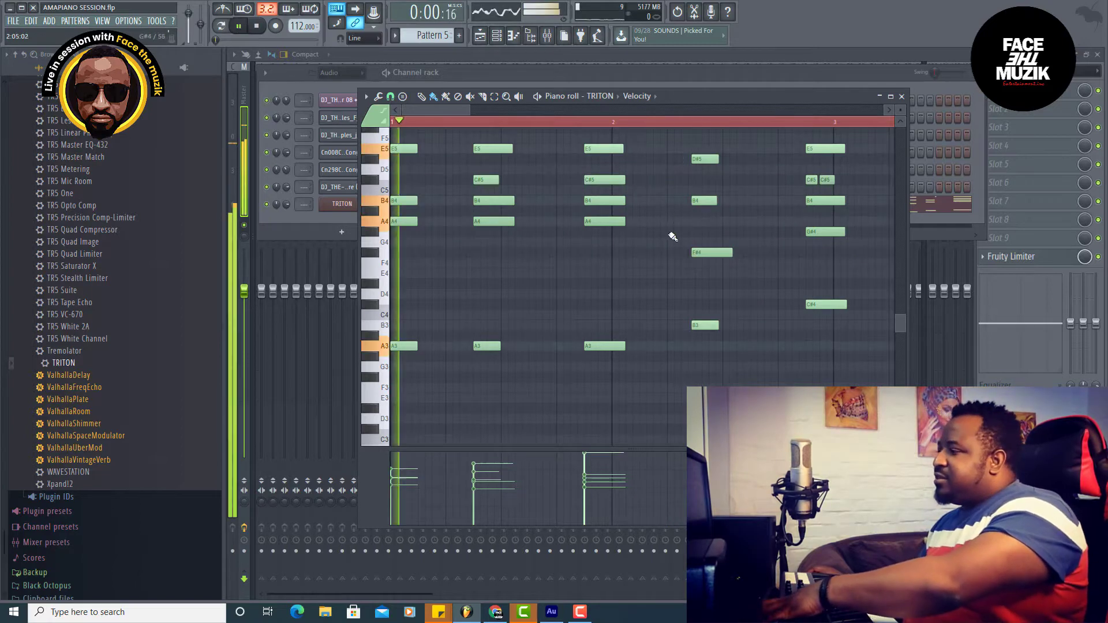
left_click_drag(727, 252, 713, 252)
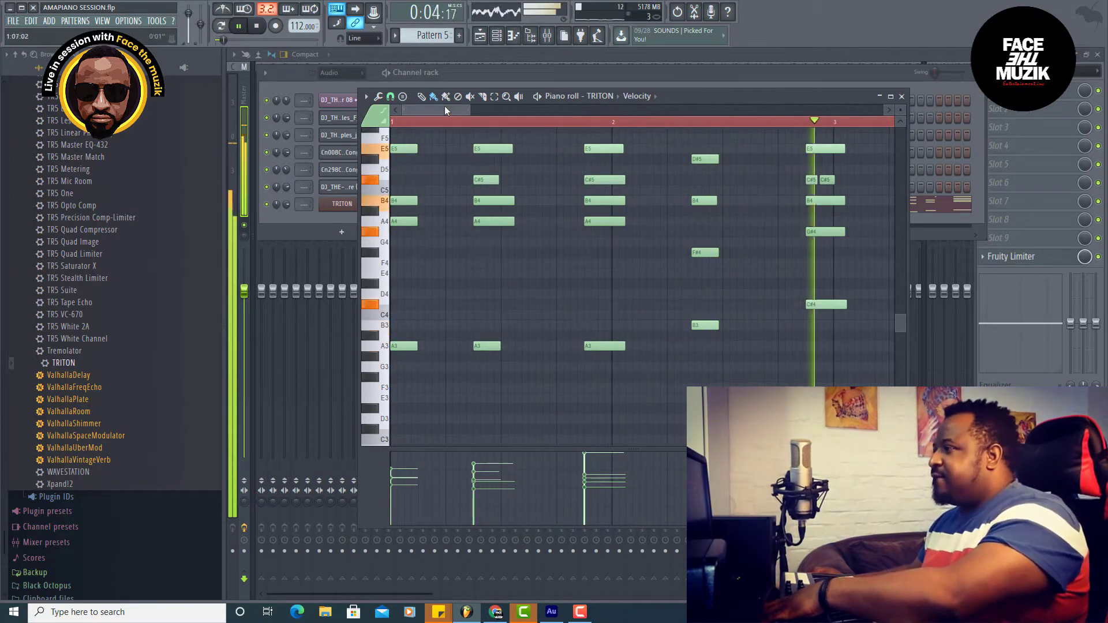
- Nudge the B3-F#4-B4-D#5 chord in bar 2 onto the grid and play back from the chords around it
left_click_drag(445, 108, 468, 109)
scroll(536, 205, "up", 6)
scroll(540, 209, "down", 1)
scroll(544, 214, "down", 1)
left_click_drag(534, 252, 538, 252)
key("space")
left_click(495, 97)
left_click_drag(537, 206, 537, 491)
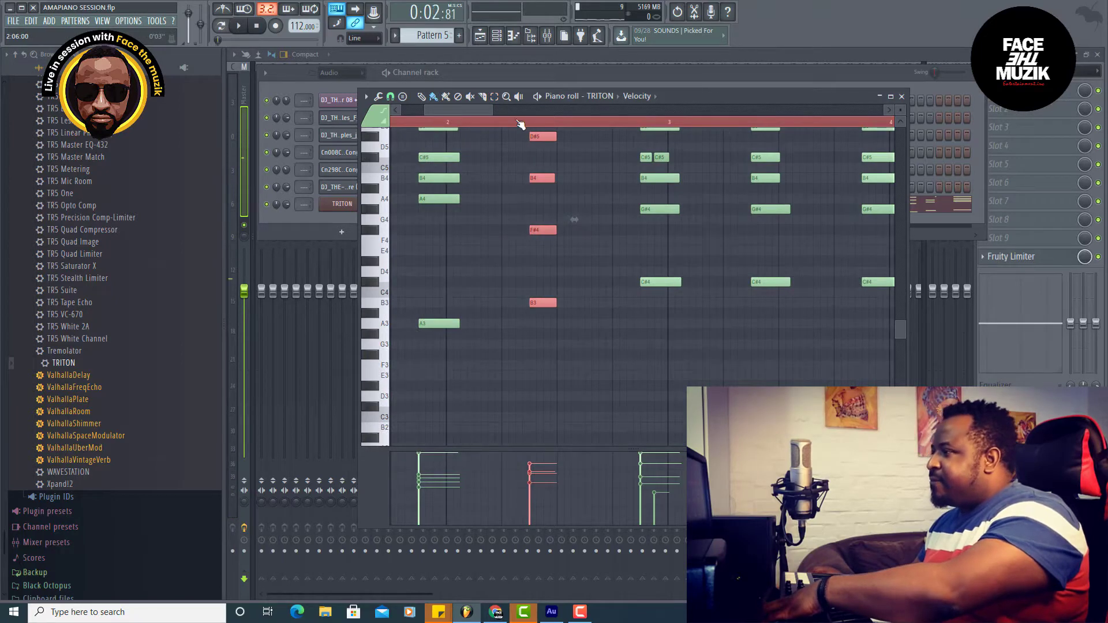
key("space")
scroll(643, 248, "up", 5)
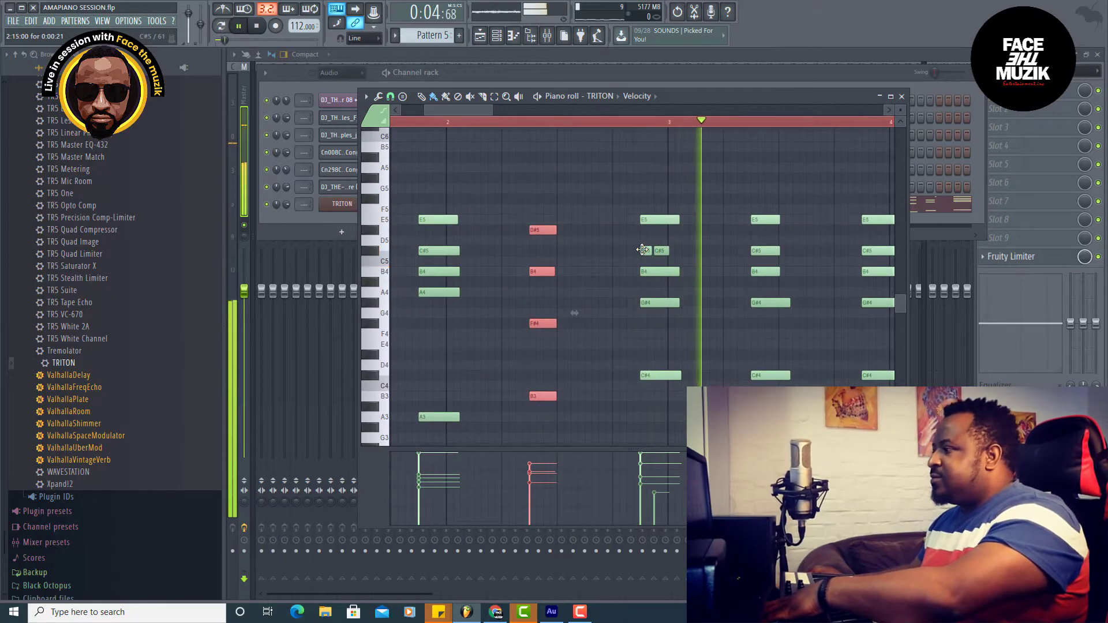
key("space")
- Slice the overhanging tails off the chord leading into bar 3, and undo the accidental removal of its C#4 note
left_click_drag(672, 173, 693, 413)
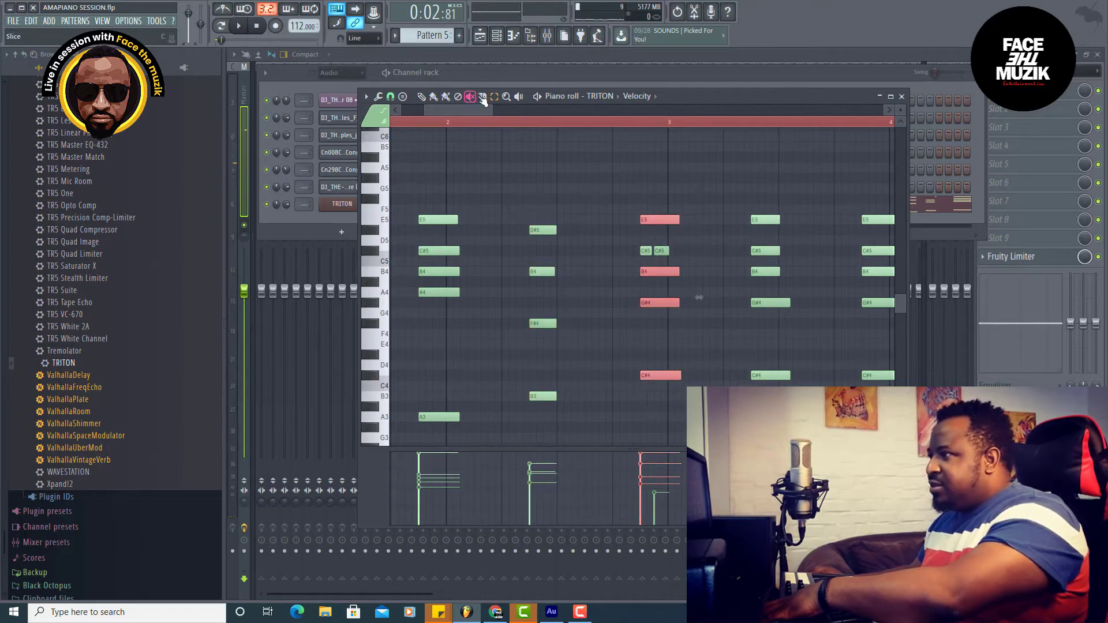
left_click_drag(678, 415, 674, 430)
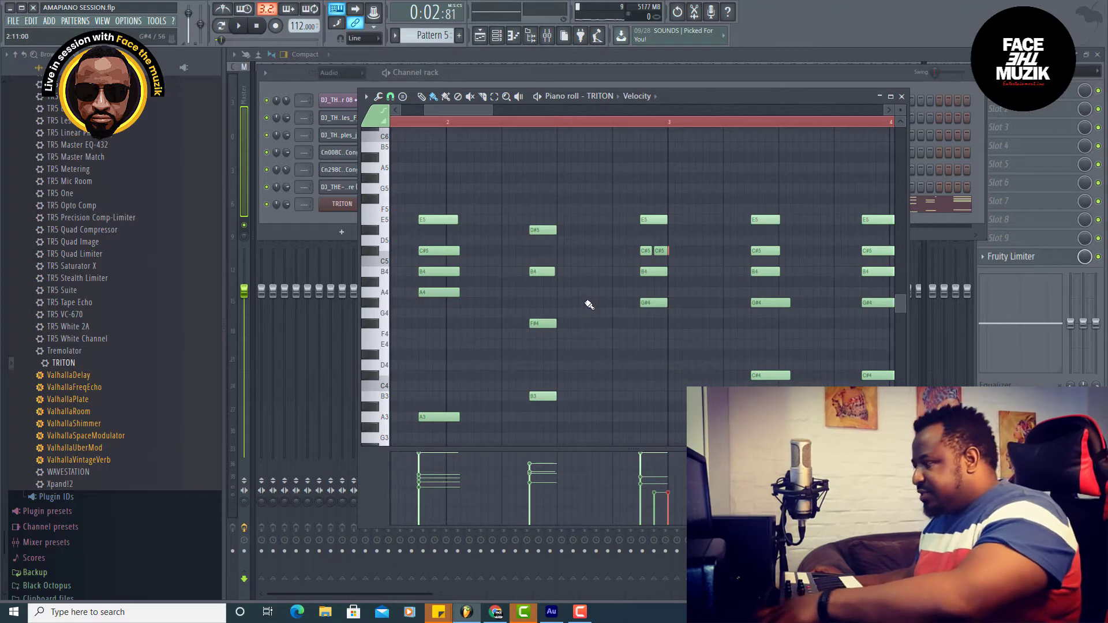
key("ctrl+z")
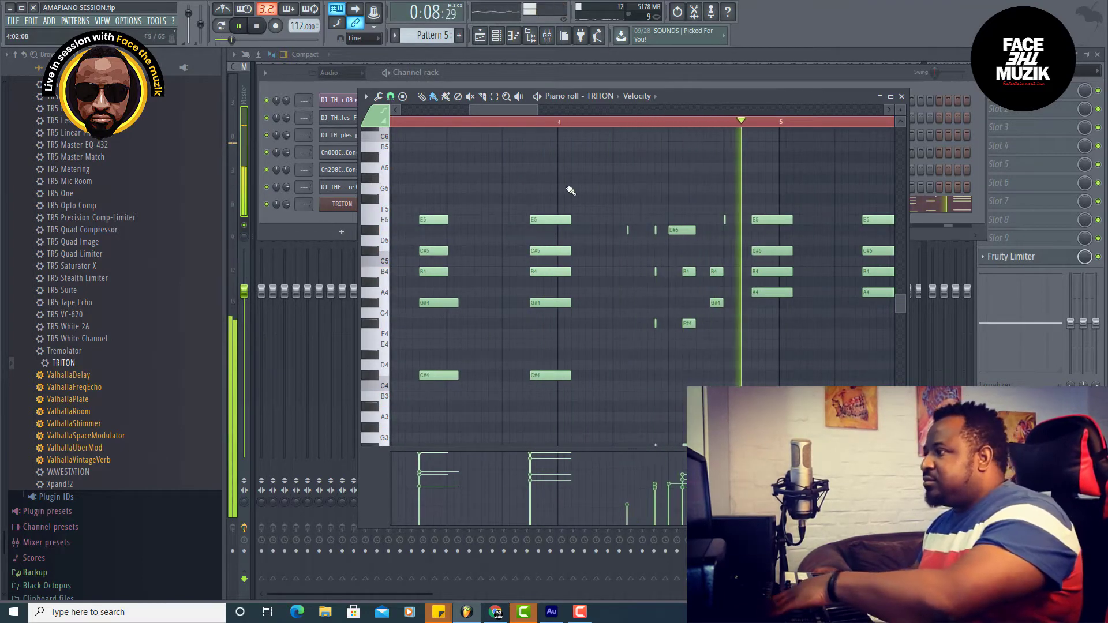
- Stop playback, trim the chord leading into bar 4 at the bar line with the Slice tool, and play it back
left_click(482, 96)
key("space")
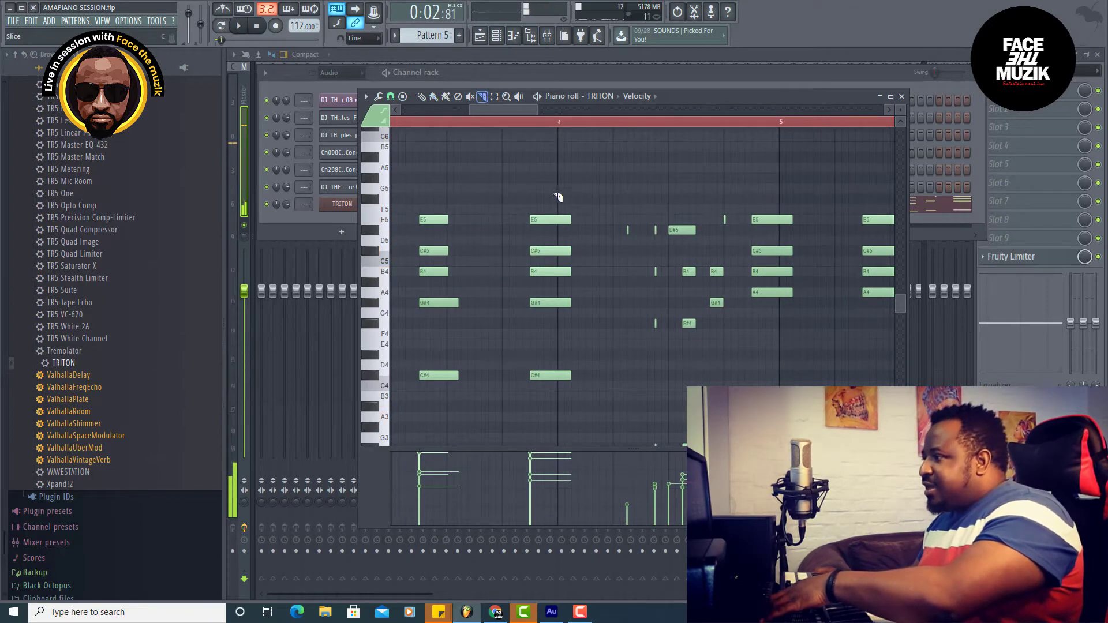
left_click_drag(572, 440, 566, 456)
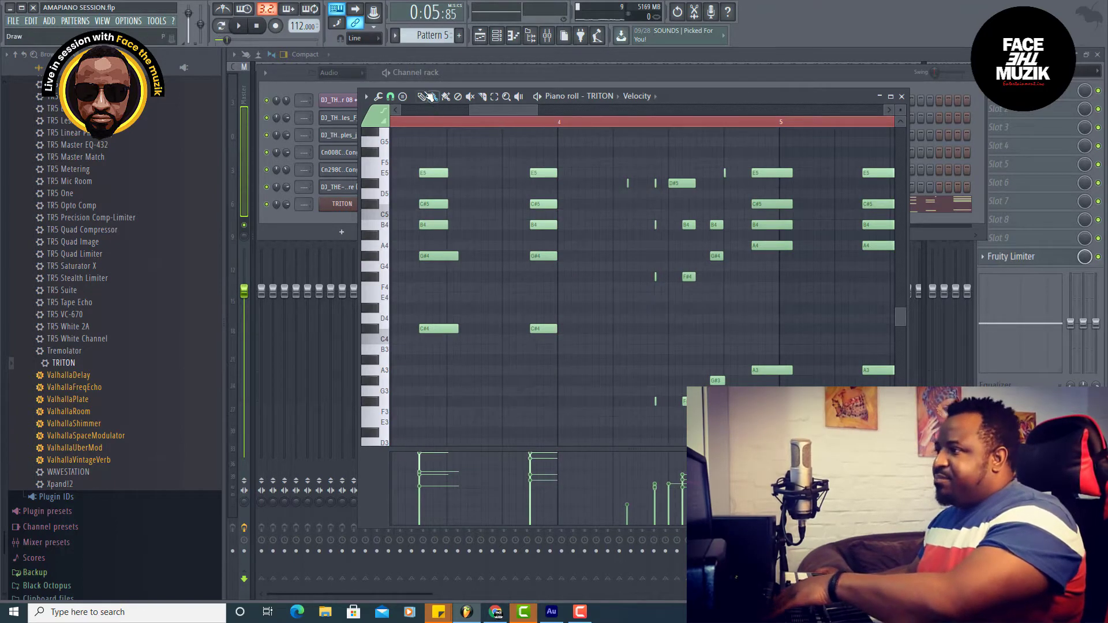
key("space")
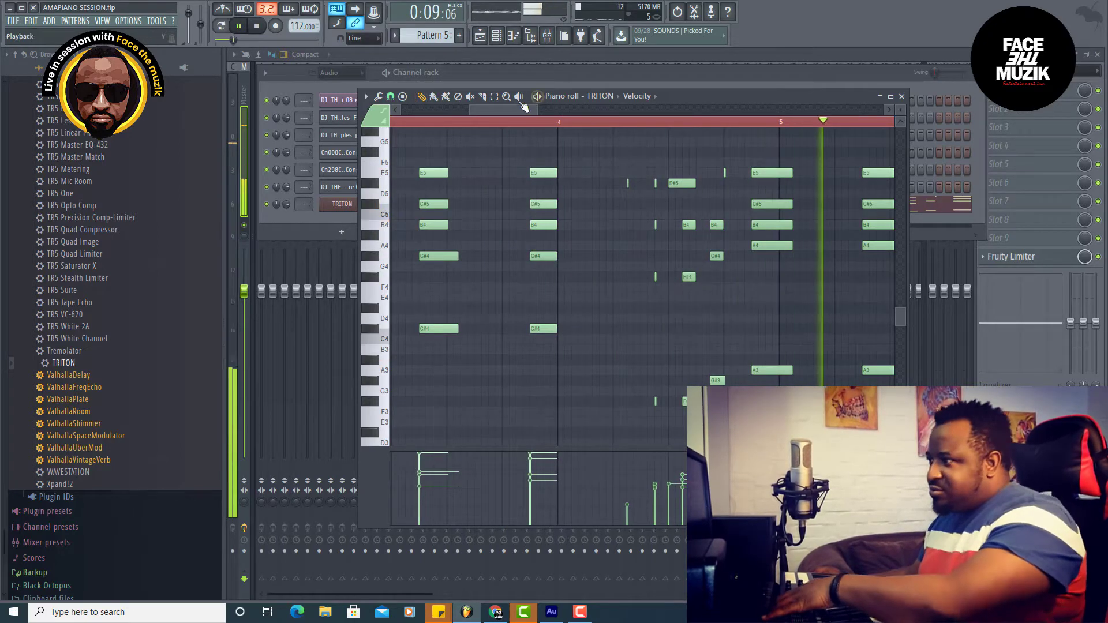
- Move the late B4 note to the start of the bar 6 chord and match the lengths of its B4, F#4 and B3 notes to the D#5
left_click_drag(517, 107, 578, 104)
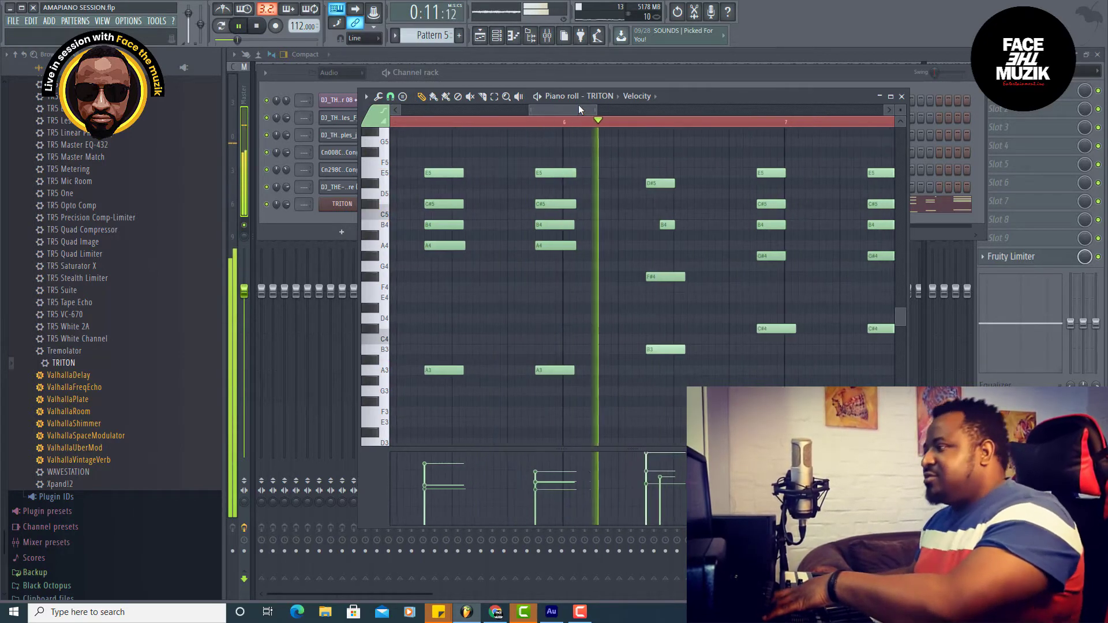
left_click_drag(664, 225, 650, 224)
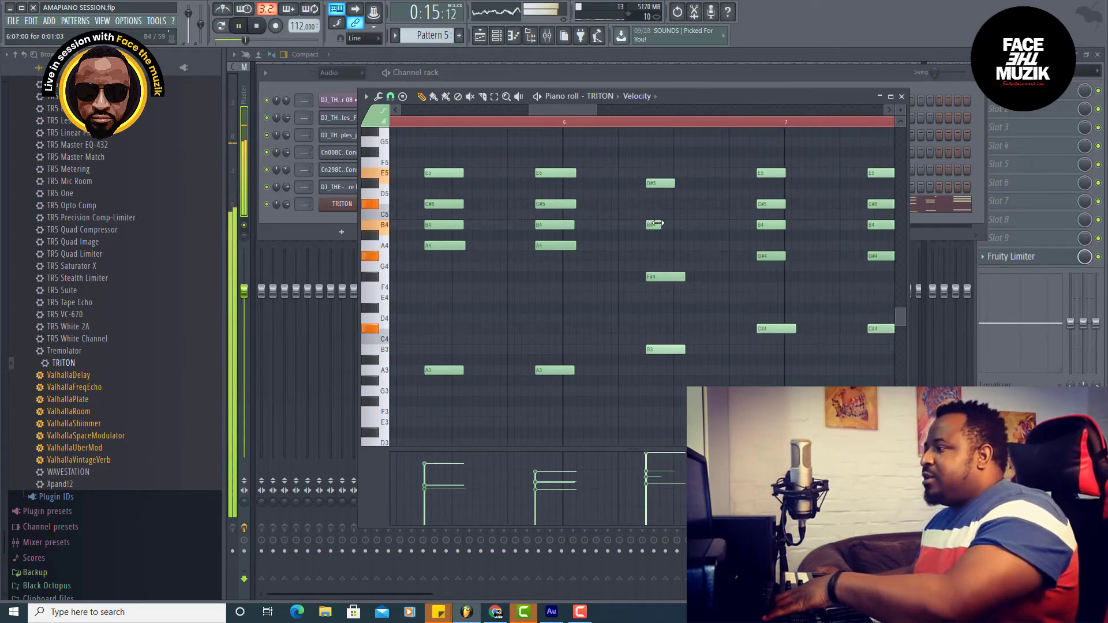
left_click_drag(673, 277, 670, 277)
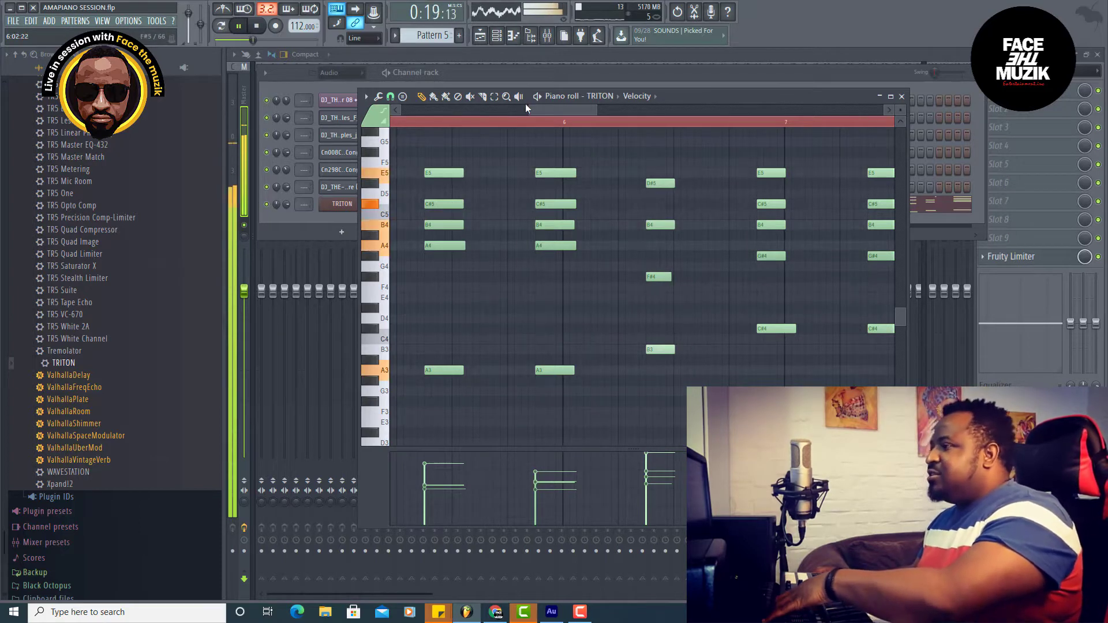
- Stop playback, show the whole chord progression in the piano roll and play it from bar 4
key("space")
left_click_drag(529, 110, 230, 105)
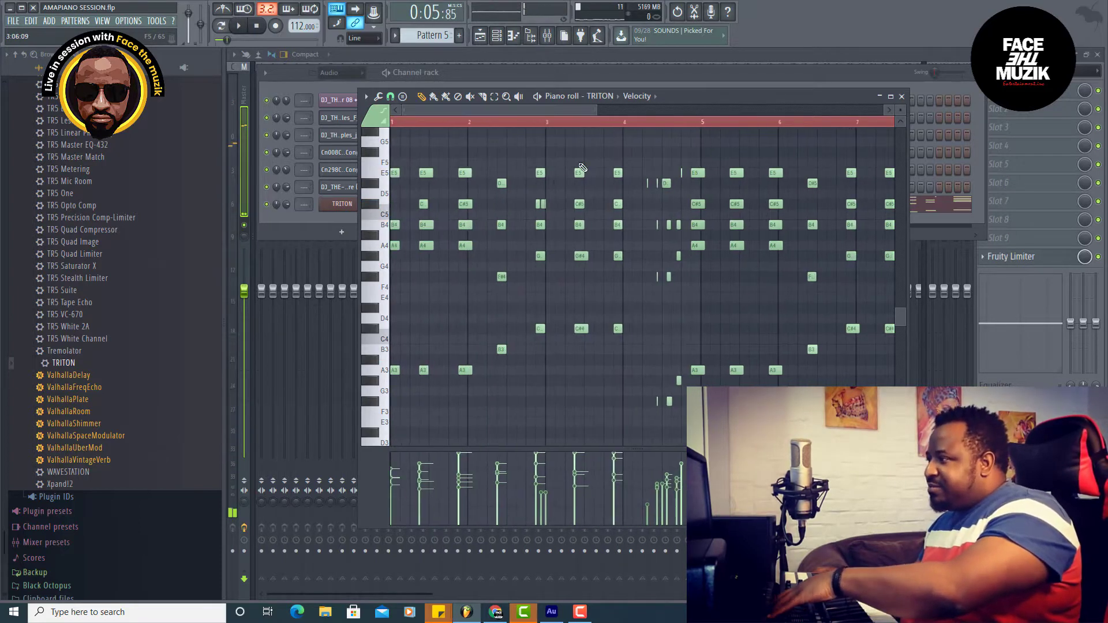
left_click(625, 123)
key("space")
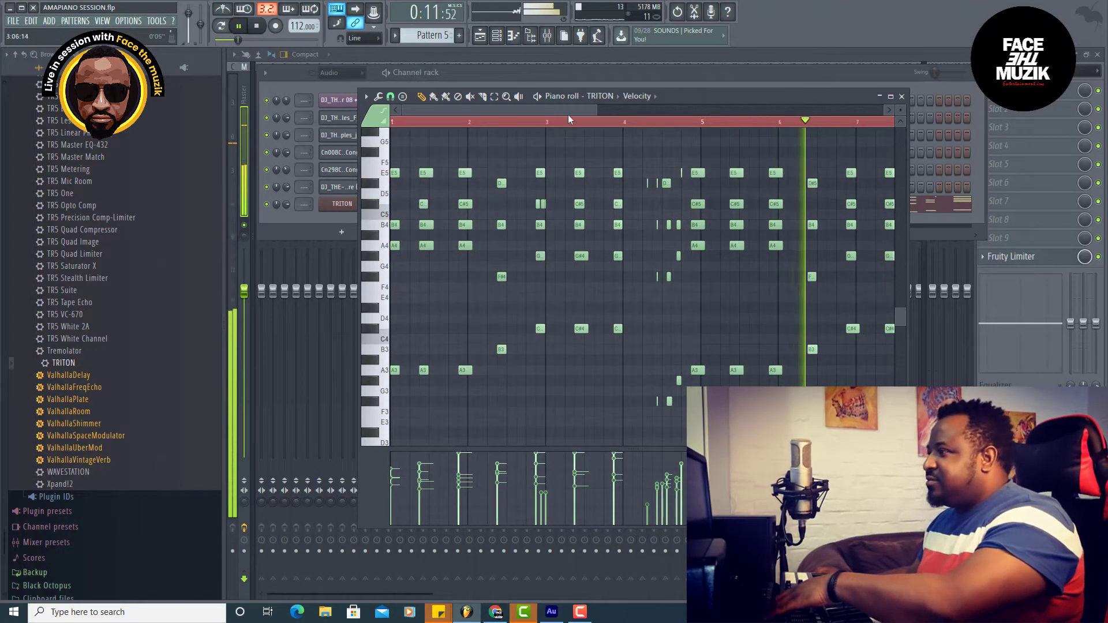
- Restart playback at bar 4 to check the chord leading into bar 5, then stop it
key("space")
left_click(621, 124)
key("space")
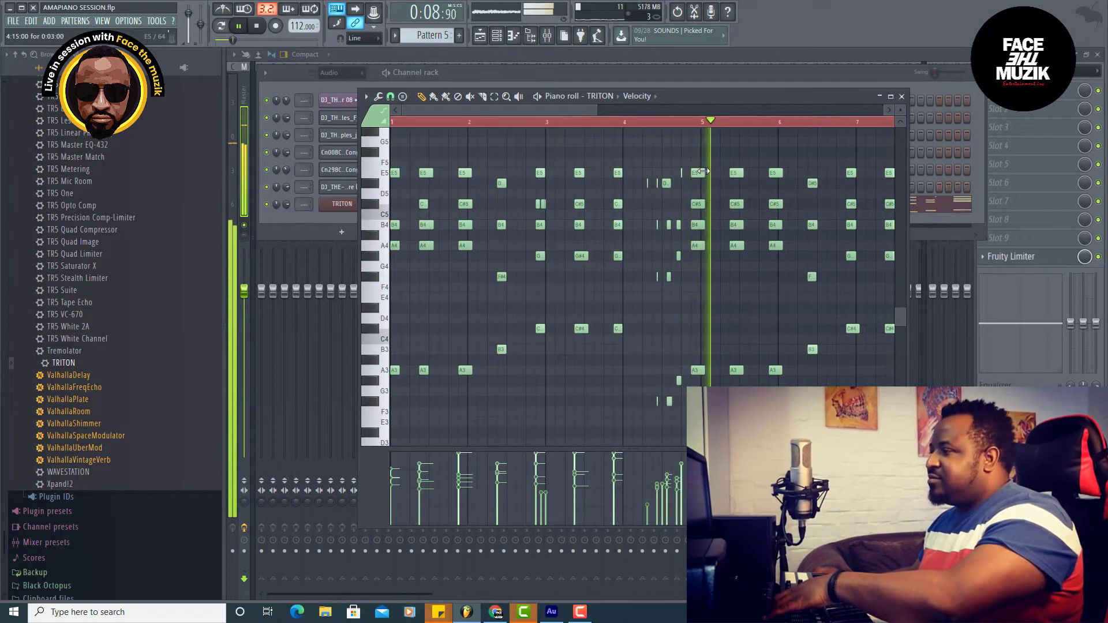
key("space")
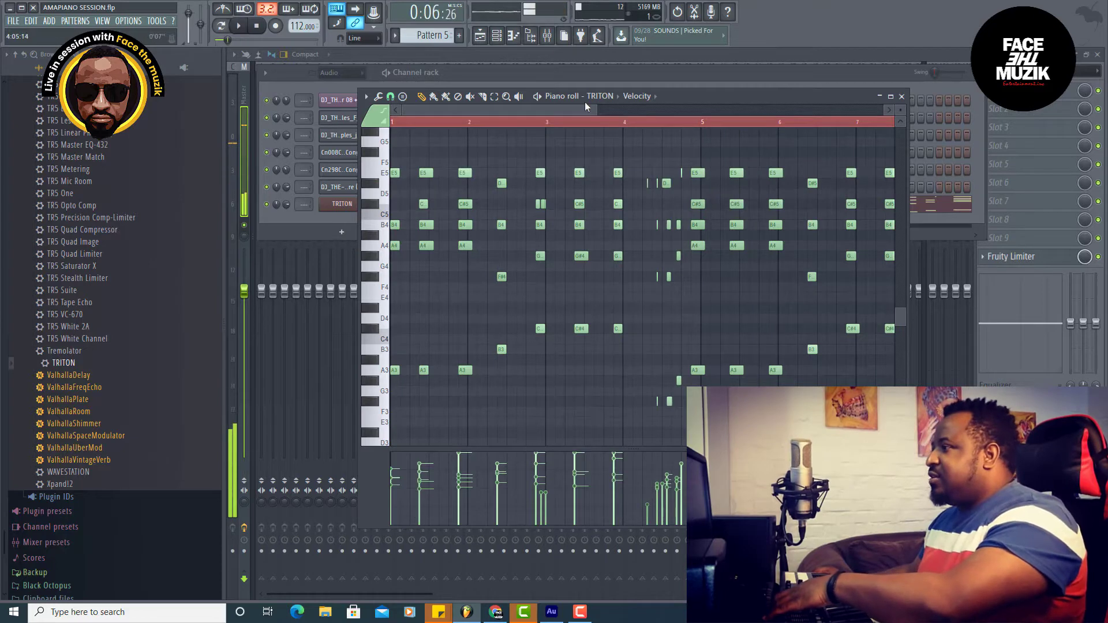
- Slice the chord leading into bar 5 at the bar line and delete its overhanging E5, C#5, B4, A4 and A3 tails
left_click_drag(596, 110, 630, 110)
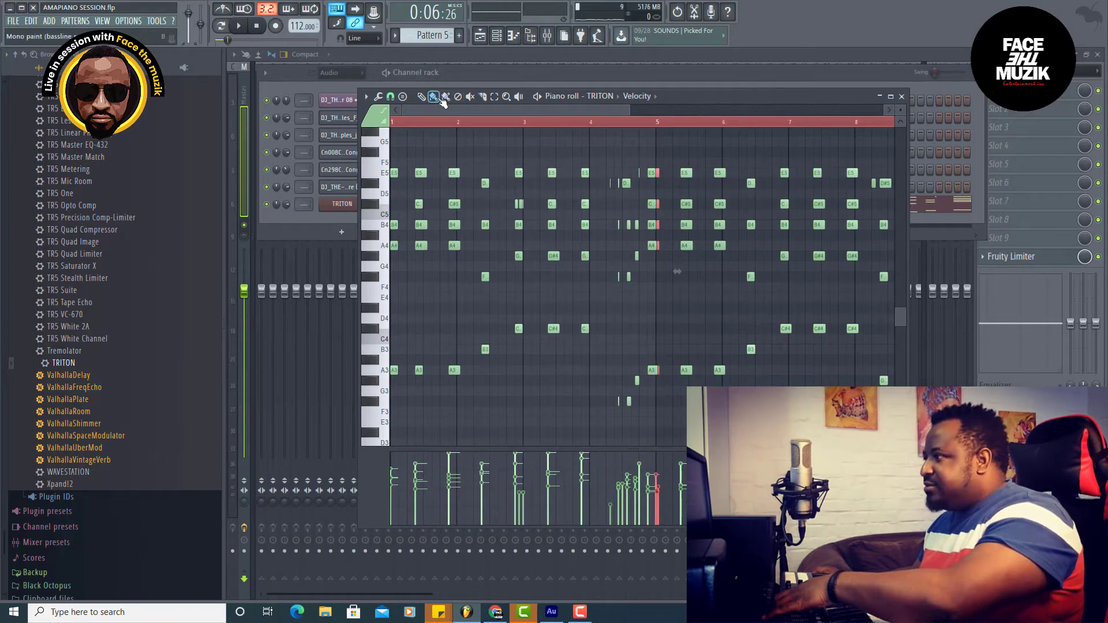
left_click_drag(631, 110, 550, 125)
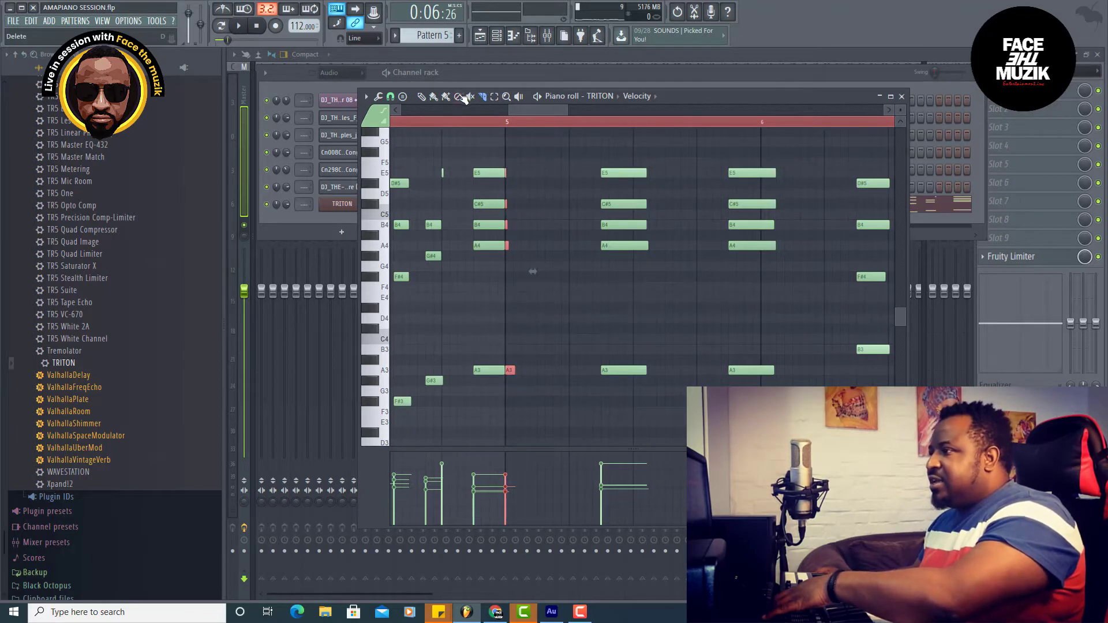
key("b")
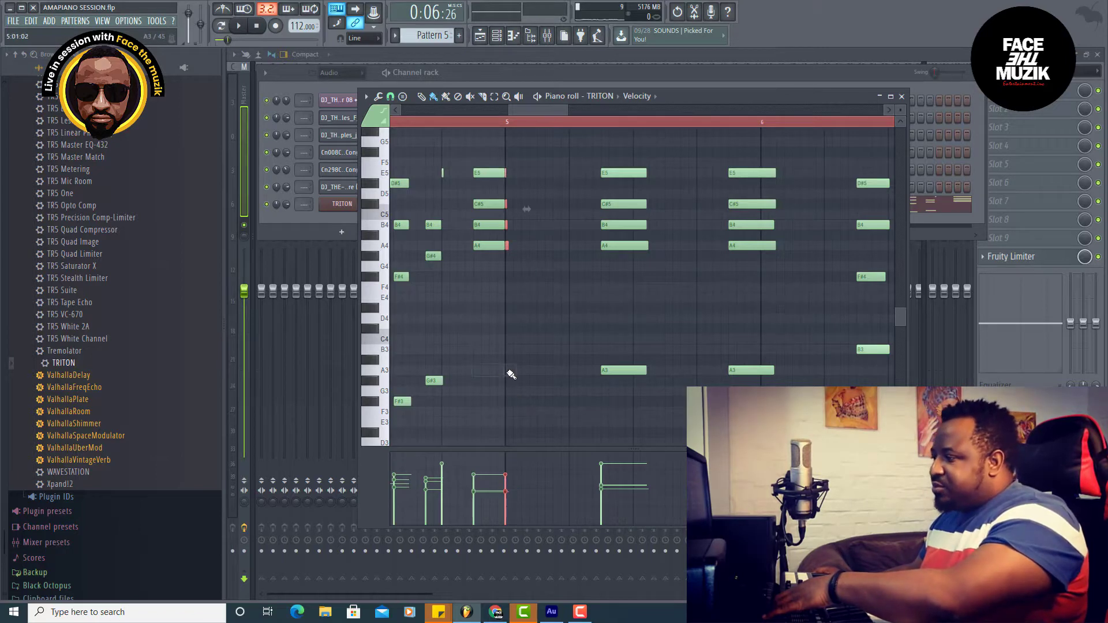
key("ctrl+z")
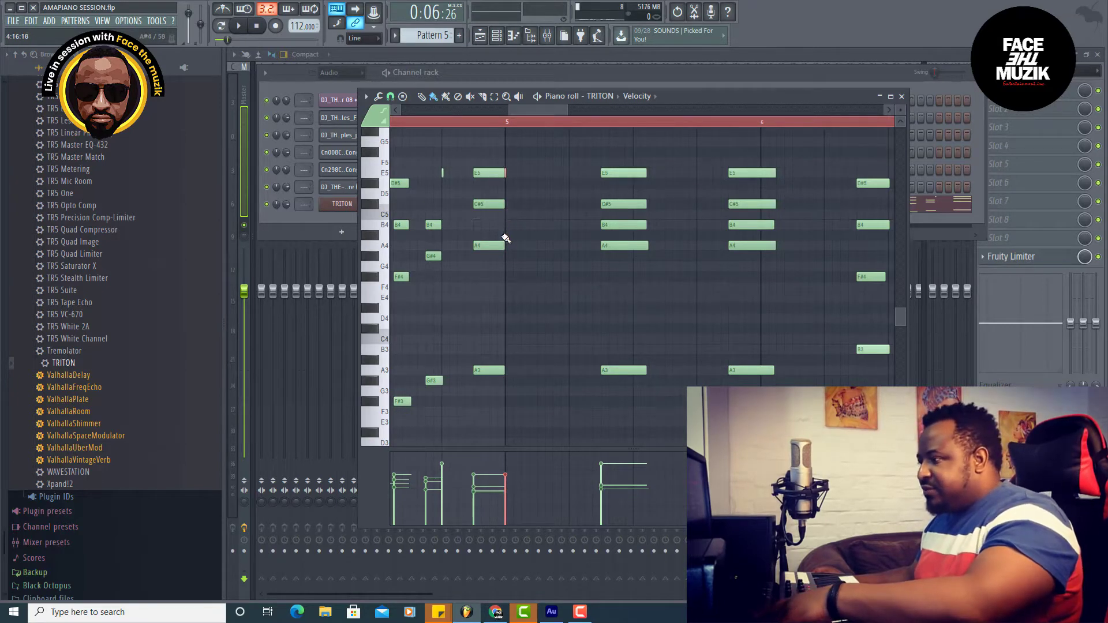
key("ctrl+z")
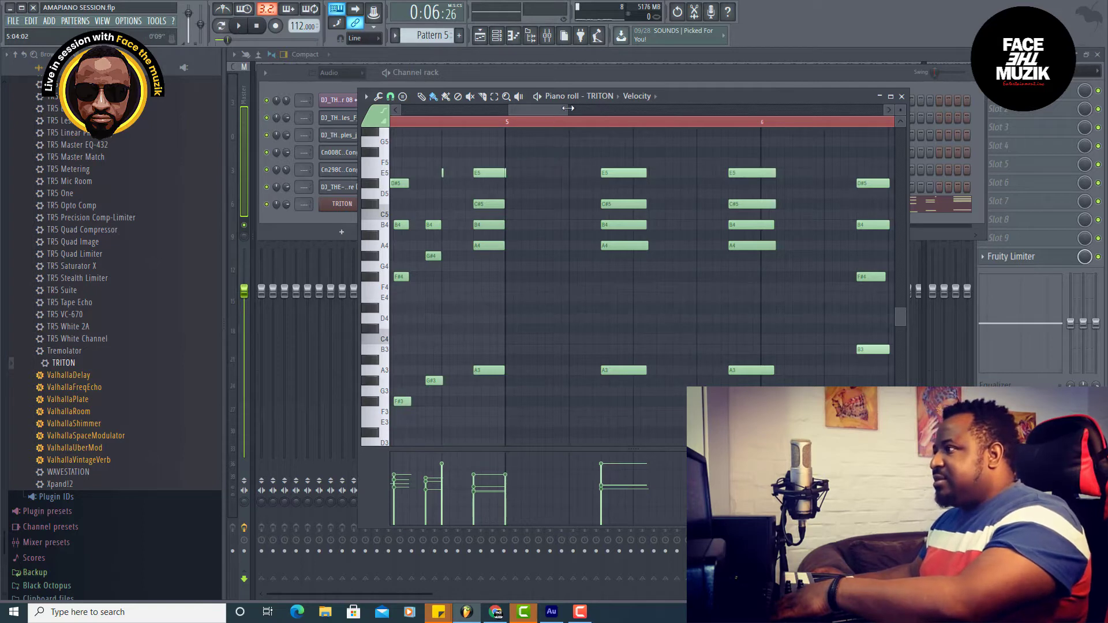
- Review the chord progression up to bar 12 and play it briefly from the start
left_click_drag(568, 108, 829, 108)
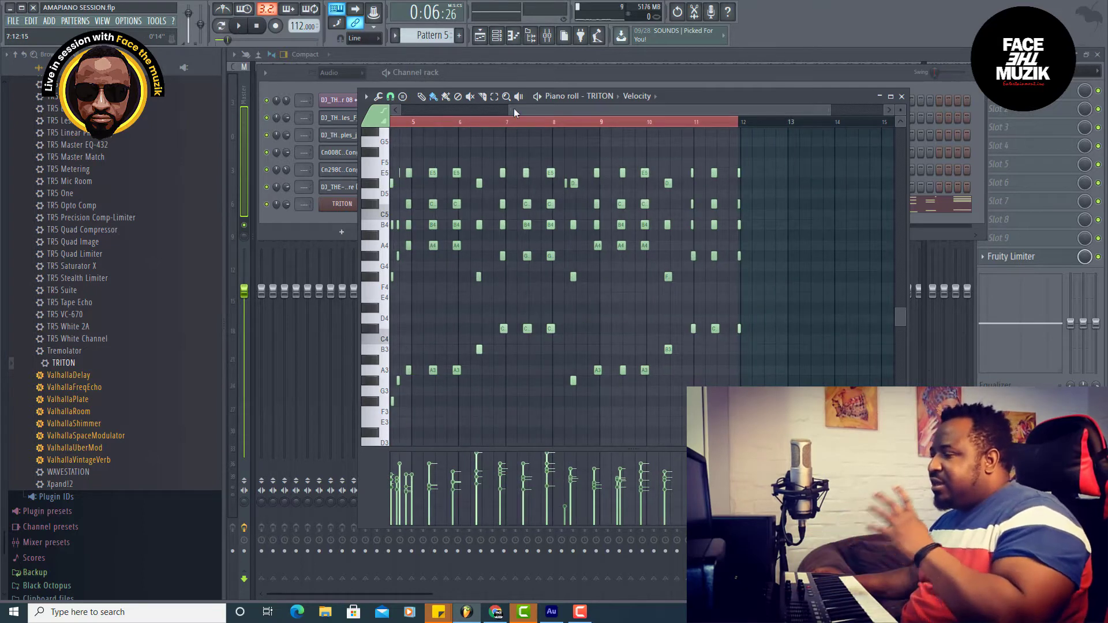
left_click_drag(514, 111, 404, 110)
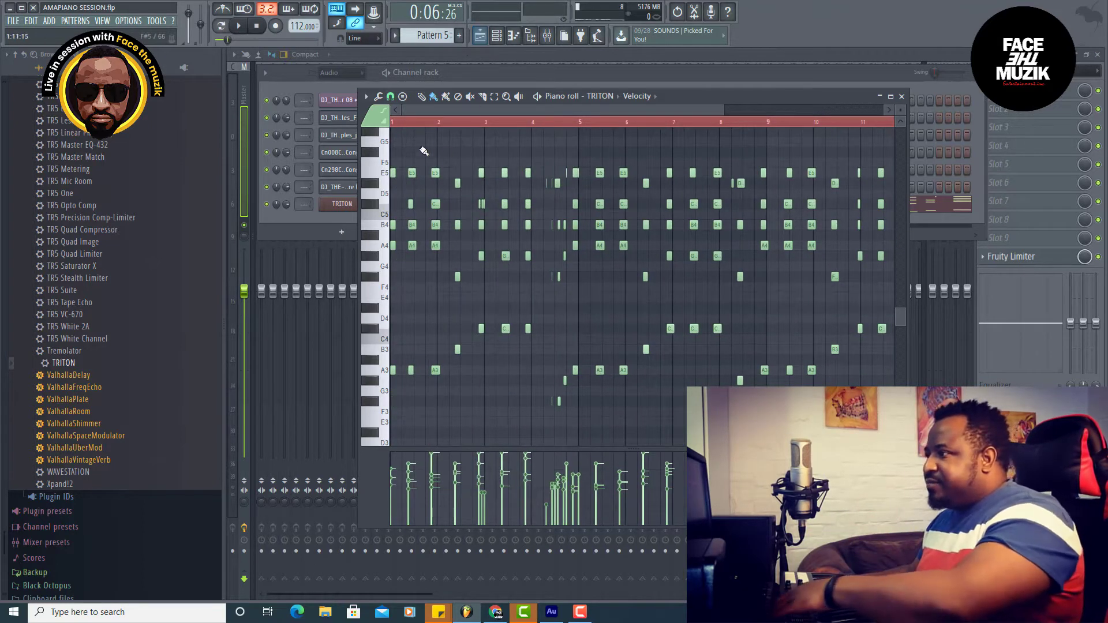
key("space")
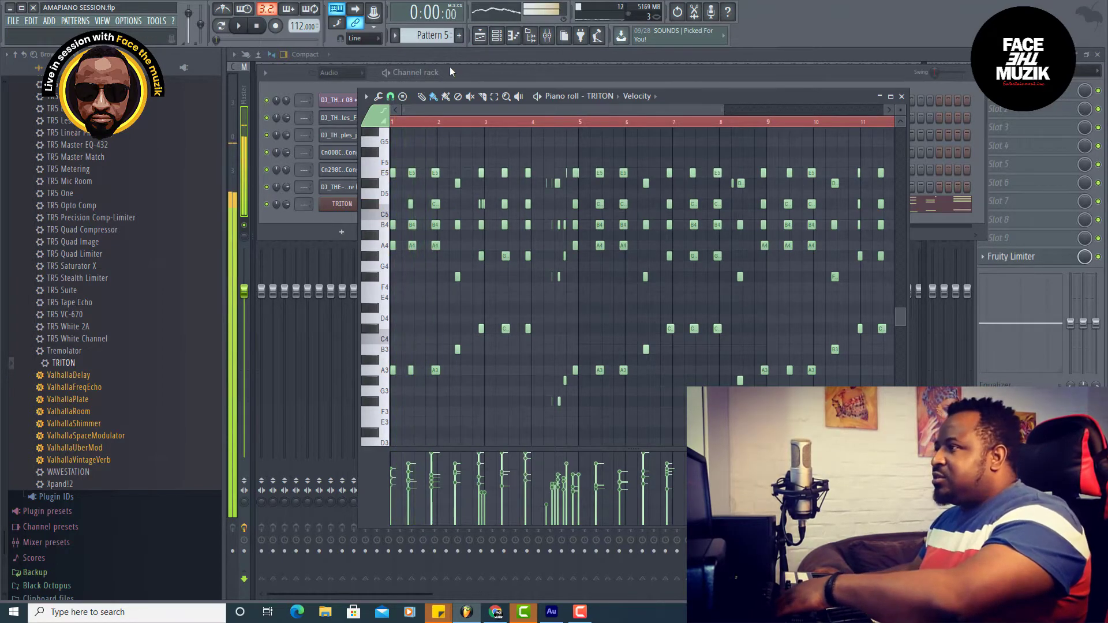
key("space")
- Trim the Pattern 5 clip on Track 3 of the playlist to four bars and repeat it through bar 24 to match the drums
left_click(479, 35)
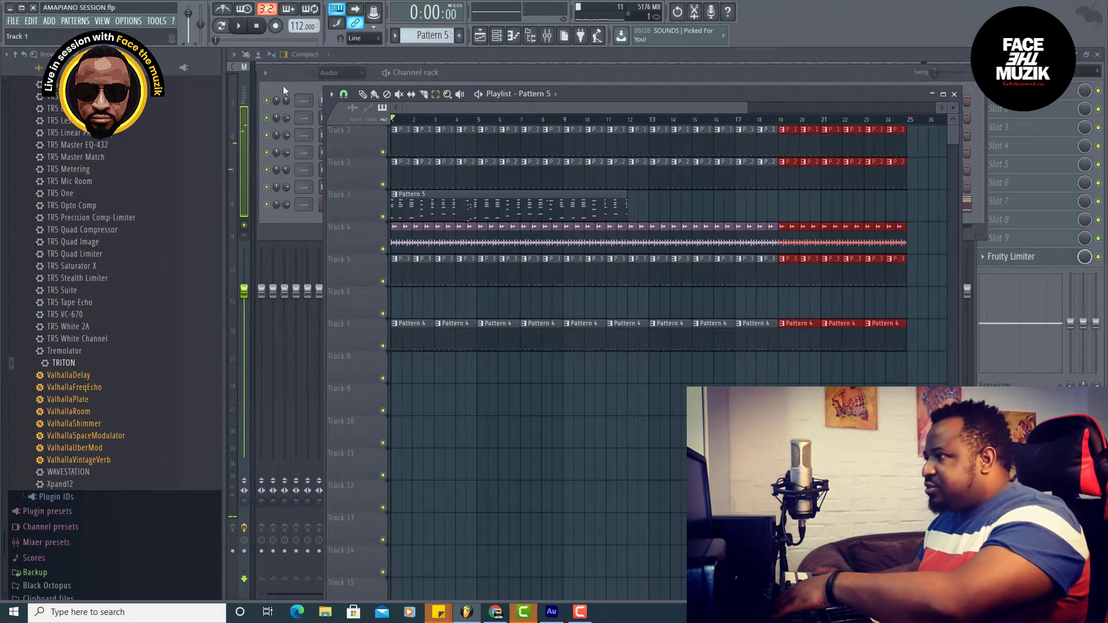
left_click_drag(633, 206, 582, 192)
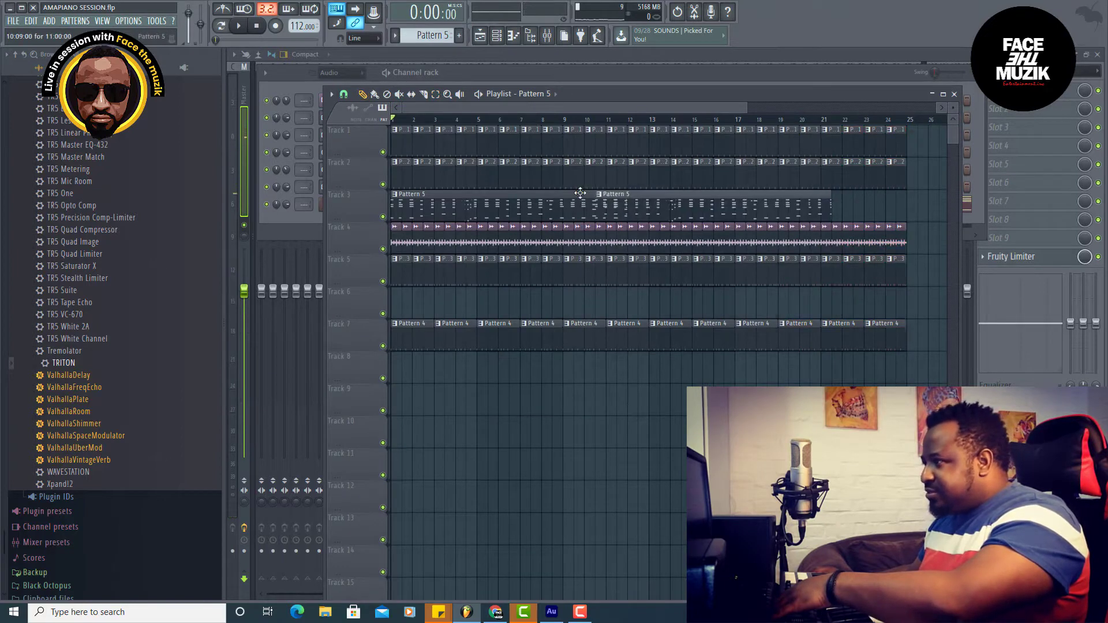
right_click(649, 203)
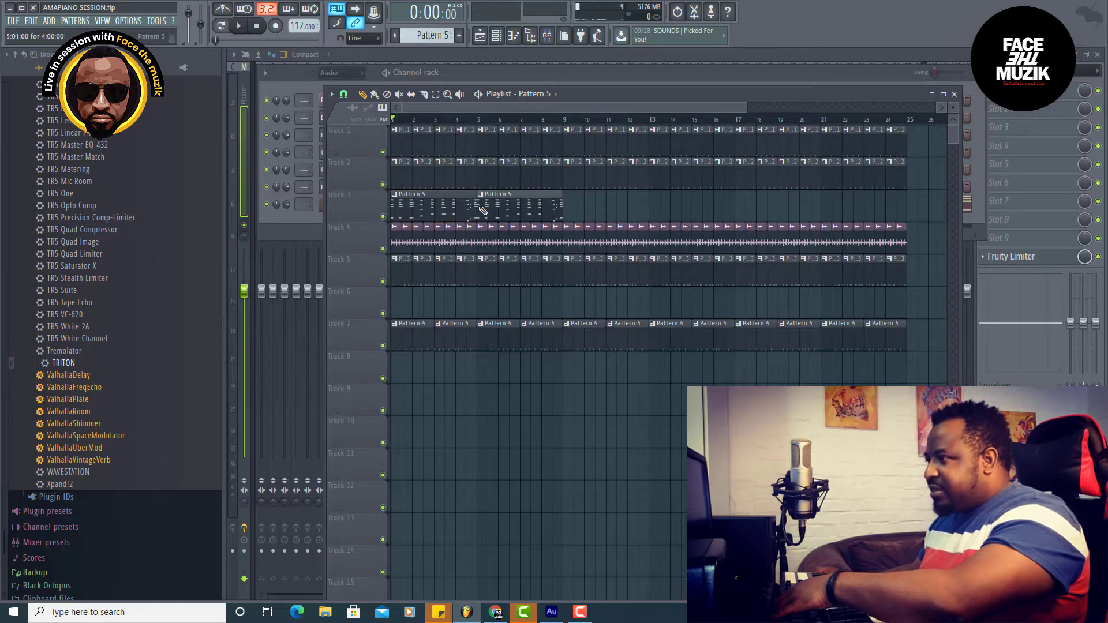
key("space")
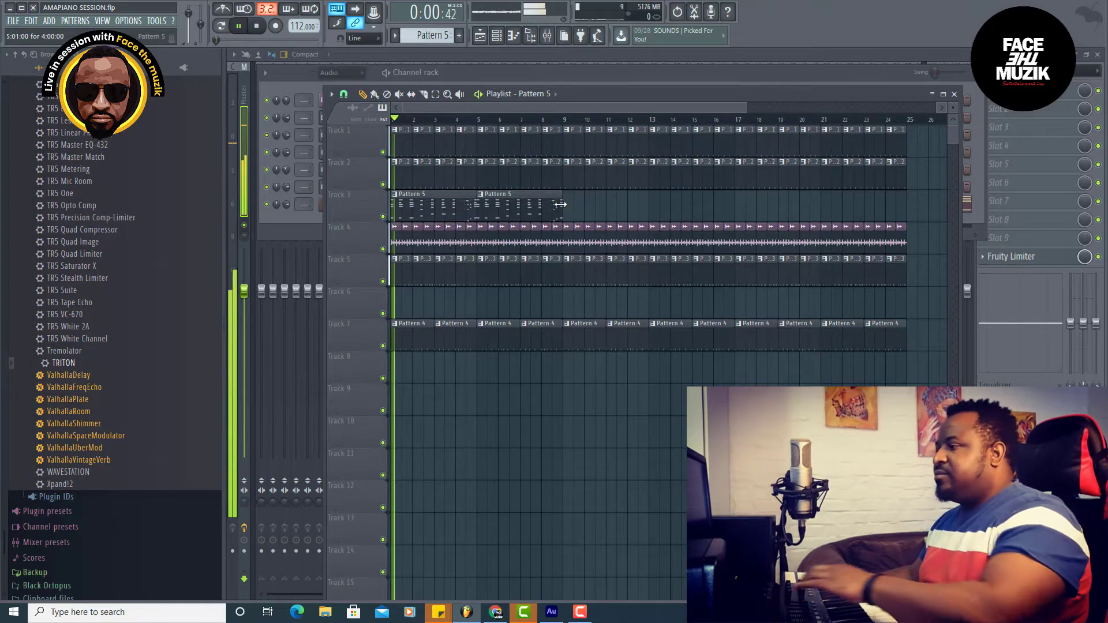
left_click(376, 95)
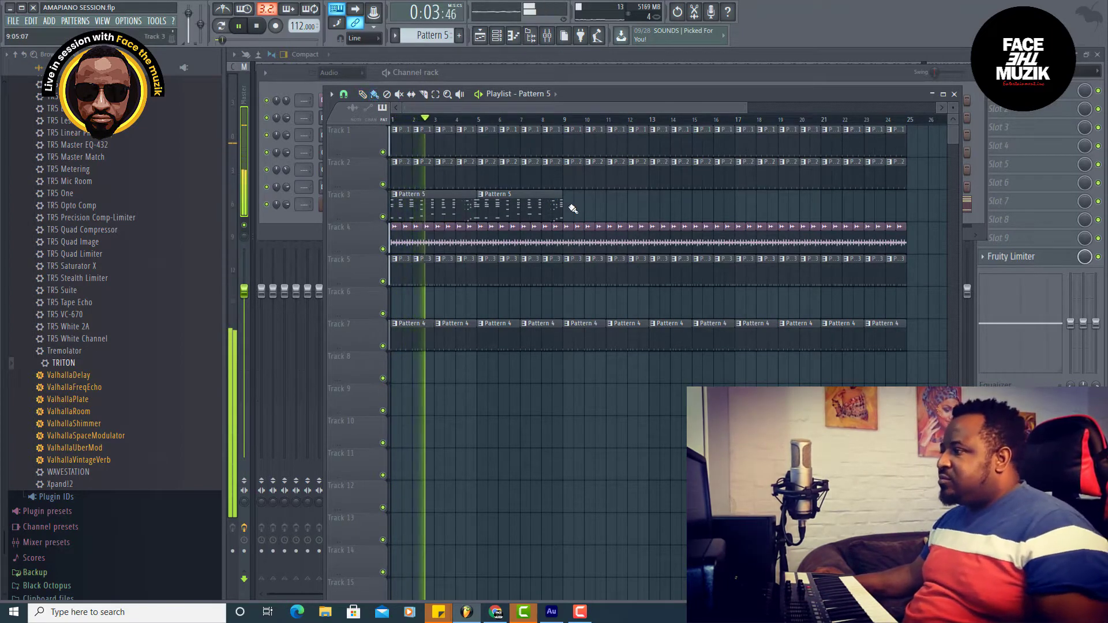
left_click_drag(570, 208, 843, 206)
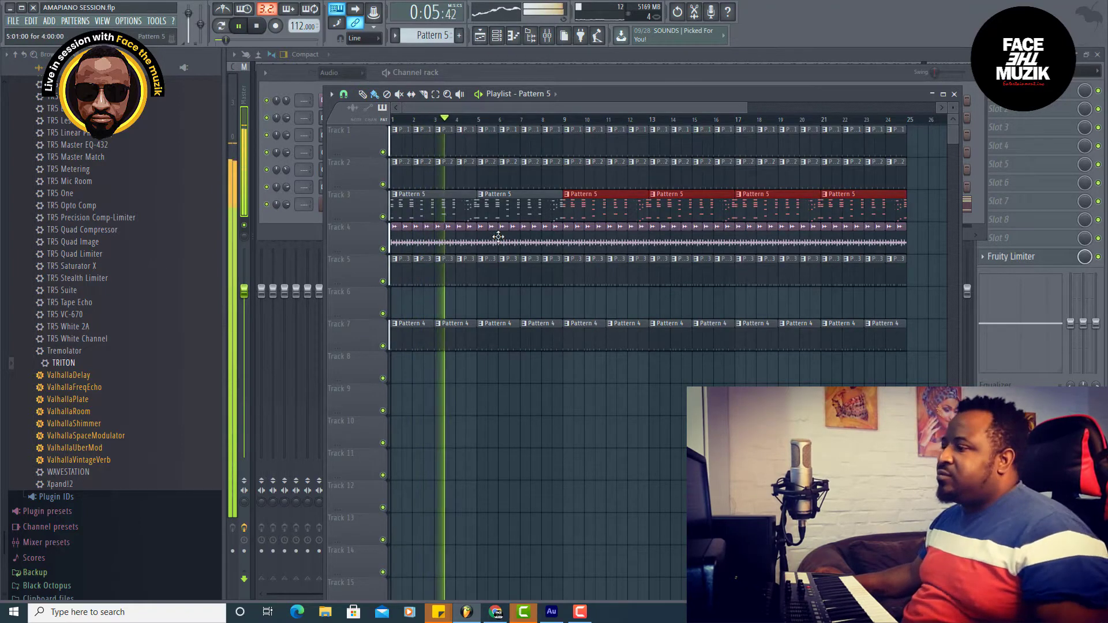
- In the TRITON piano roll, shorten the E5, C#5, B4, A4 and A3 notes of the second chord in bar 1
left_click(278, 221)
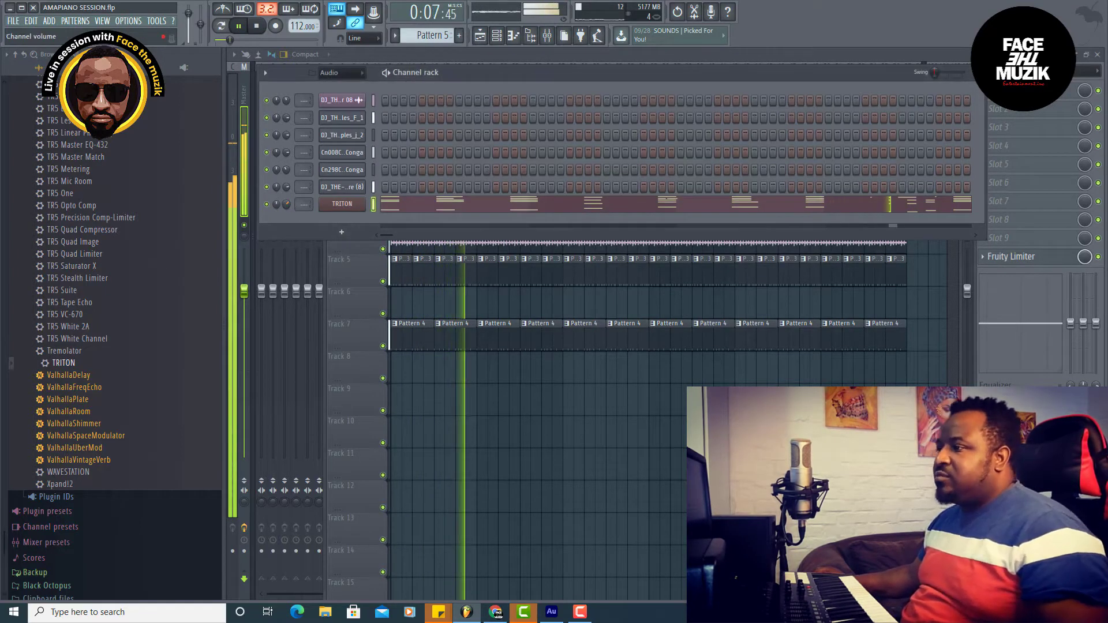
left_click(400, 208)
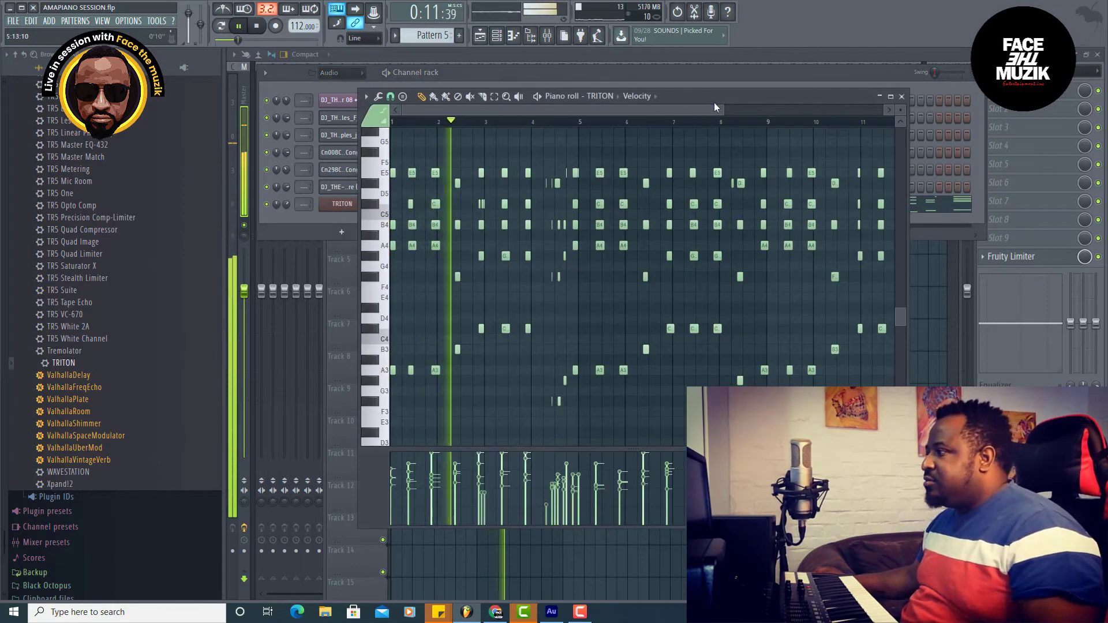
left_click_drag(721, 109, 471, 102)
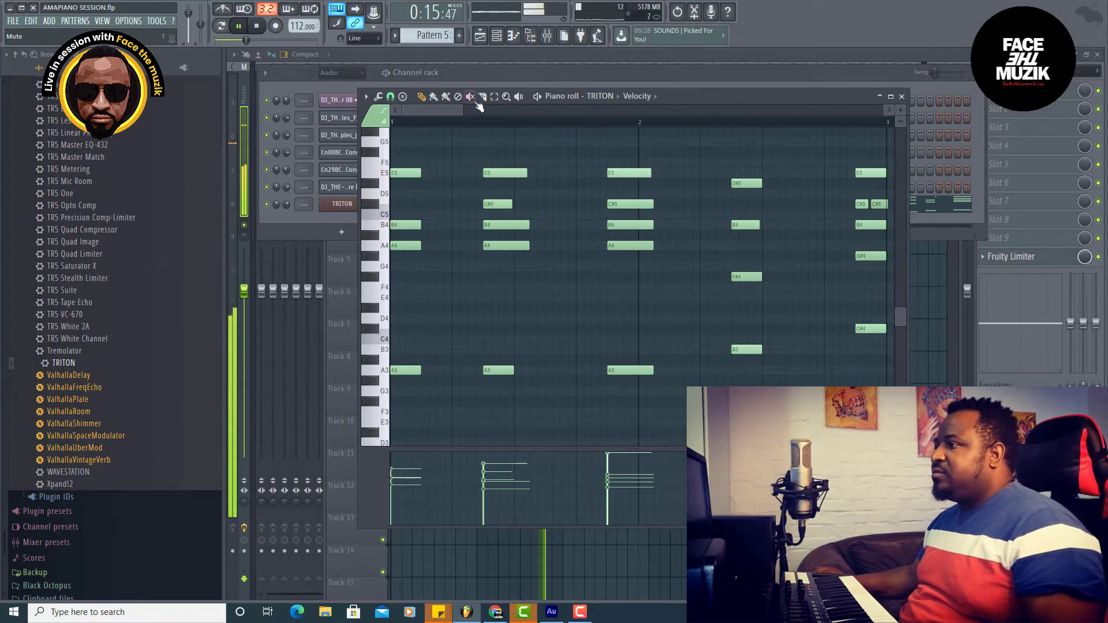
left_click_drag(509, 252, 496, 388)
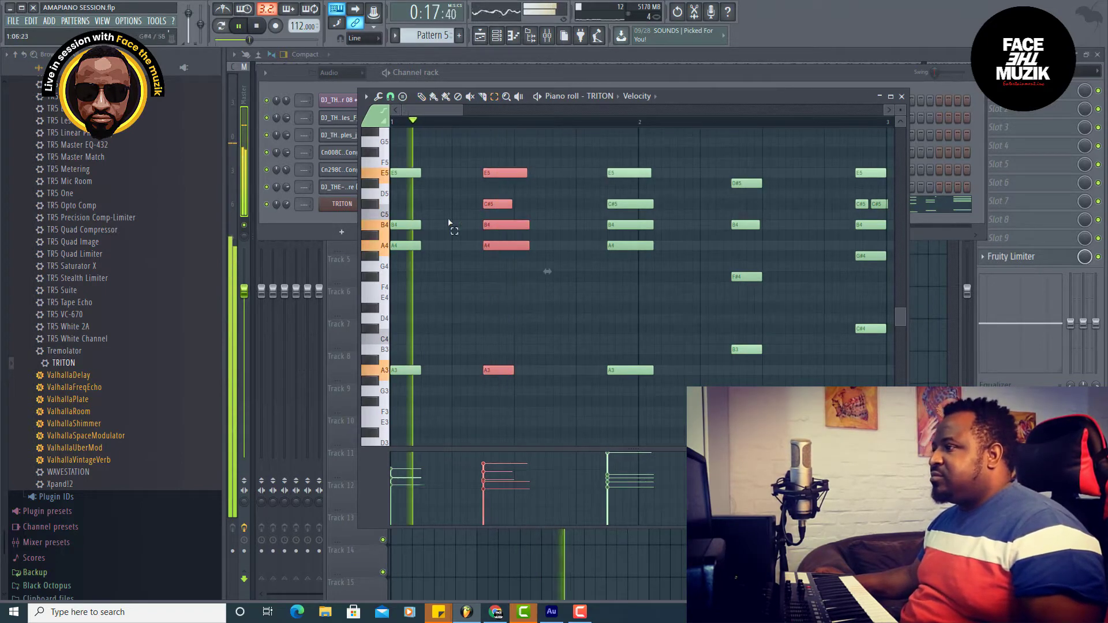
left_click(422, 97)
left_click_drag(528, 177, 508, 204)
left_click(513, 230, "ctrl")
left_click_drag(494, 370, 503, 370)
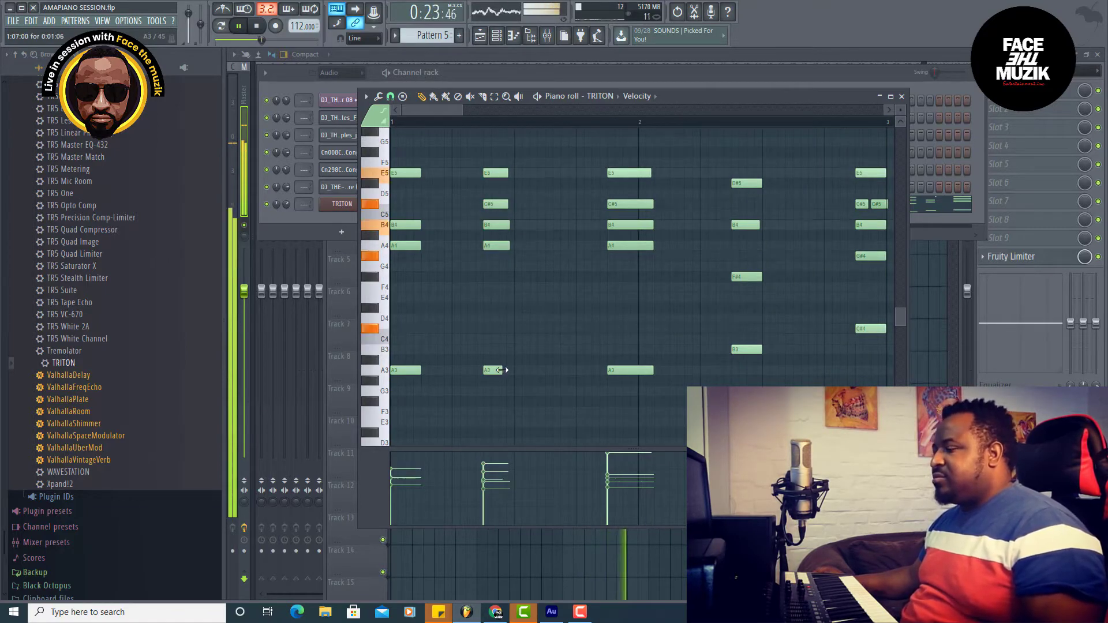
- Mute the E5, B4, A4 and A3 notes of the first chord in bar 1 and save the project
left_click(471, 97)
left_click_drag(414, 169, 389, 394)
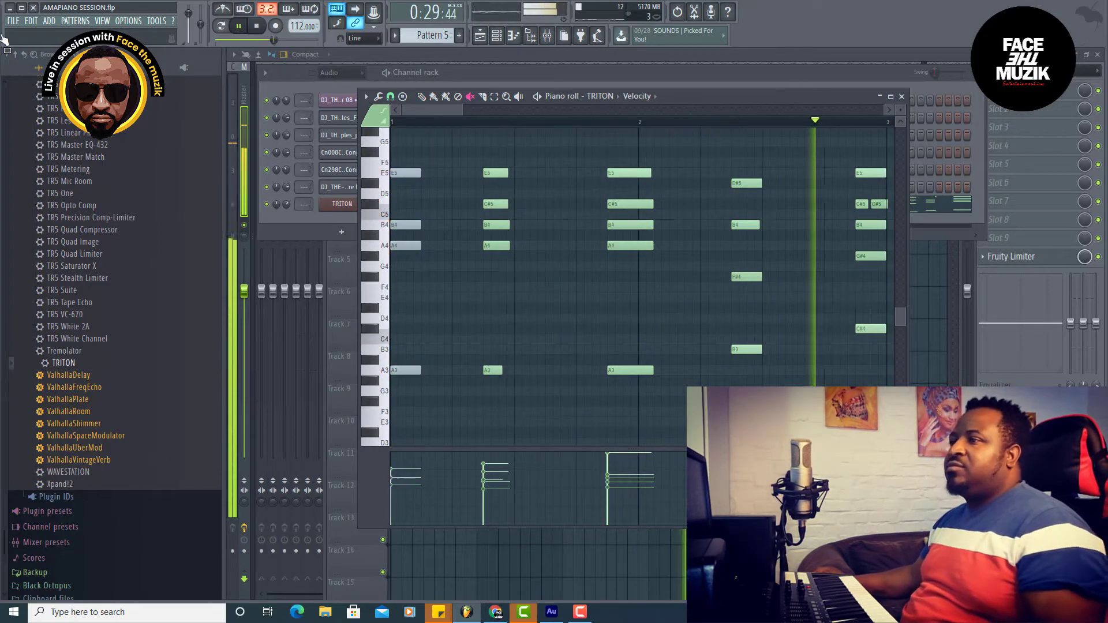
left_click(12, 21)
left_click(39, 72)
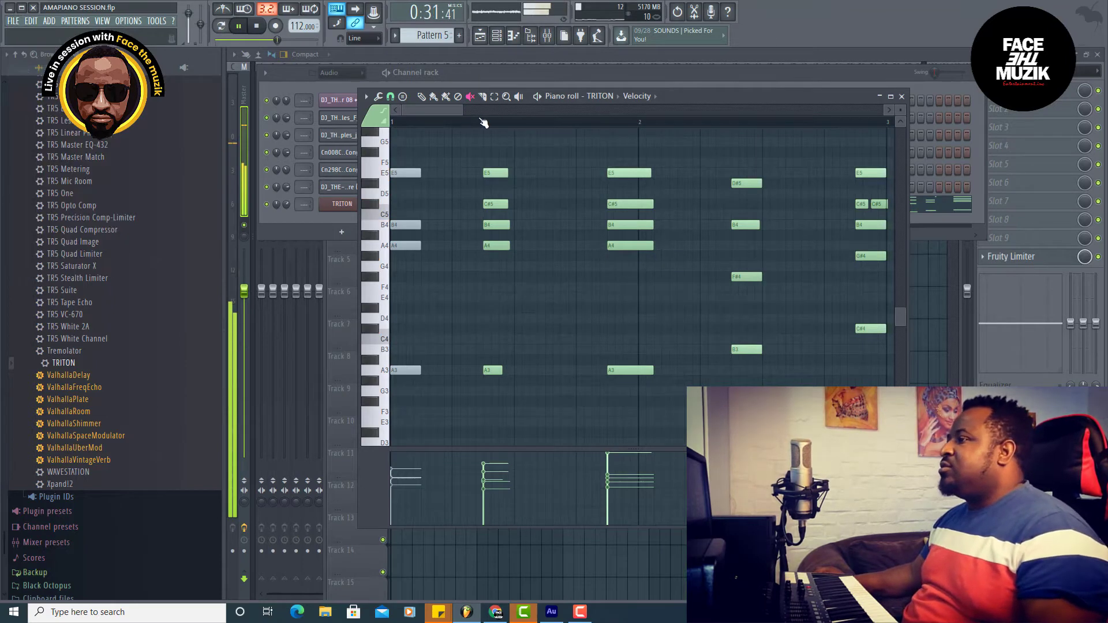
- Show more of the chord progression in the piano roll, bring the channel rack to the front and save the project
left_click_drag(460, 113, 609, 110)
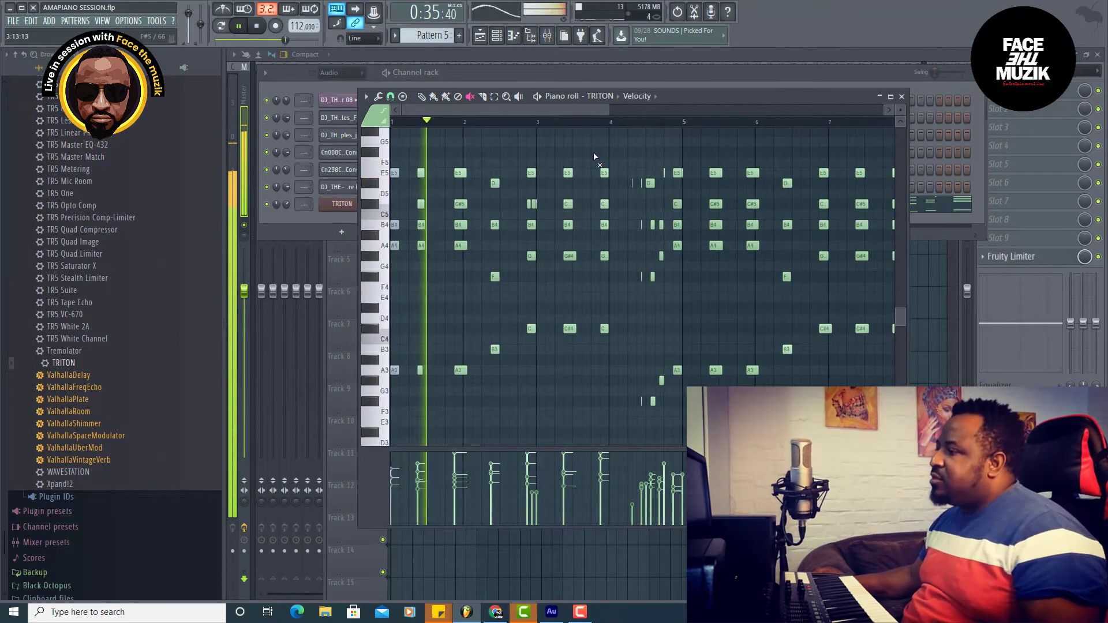
left_click(306, 213)
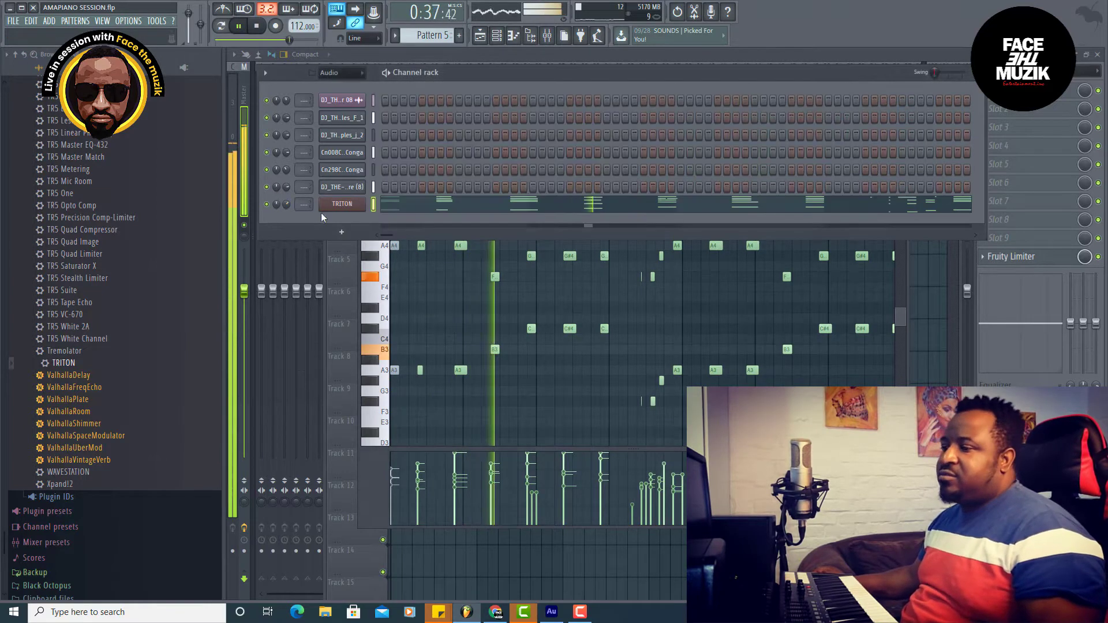
left_click(13, 21)
left_click(23, 70)
- Insert a Fruity DX10 channel in the channel rack, load its Log Drum preset and stop playback
scroll(81, 277, "up", 15)
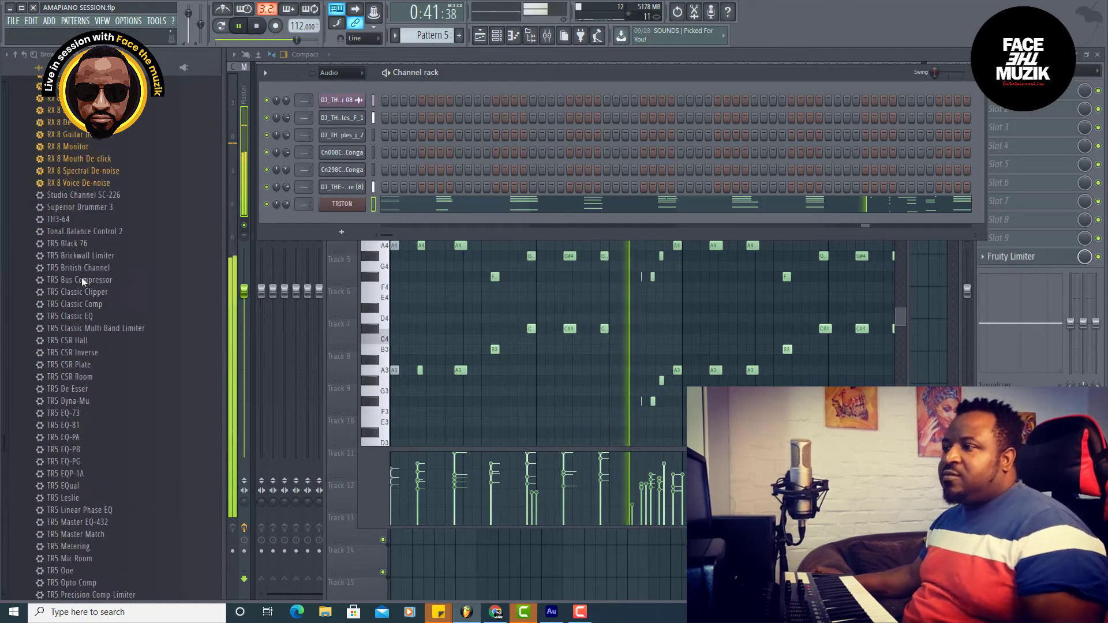
scroll(84, 281, "up", 20)
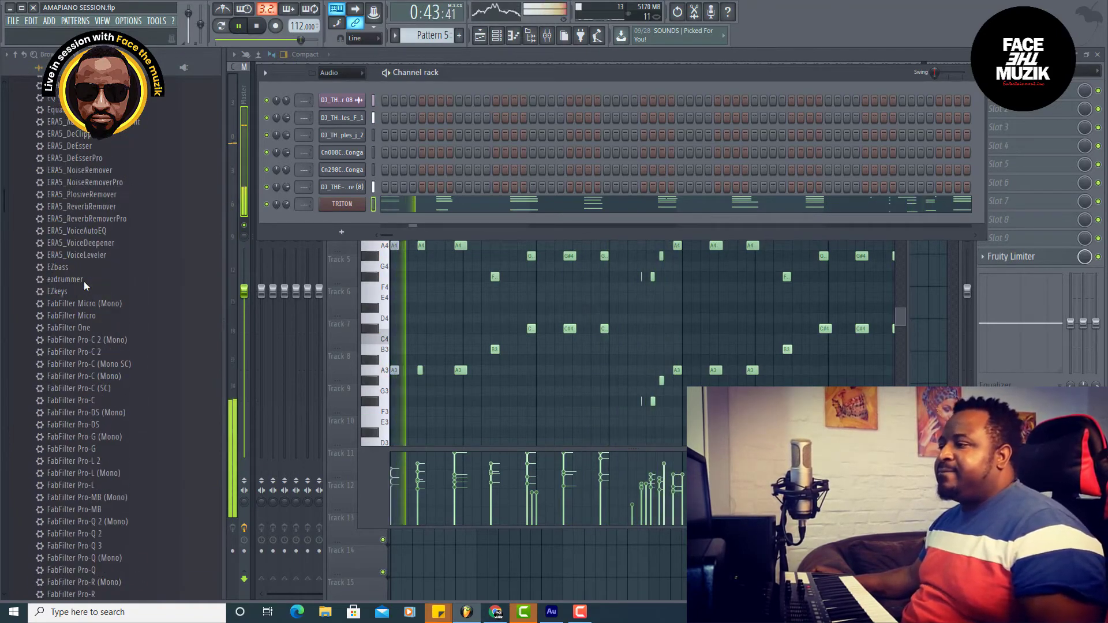
right_click(361, 169)
mouse_move(396, 226)
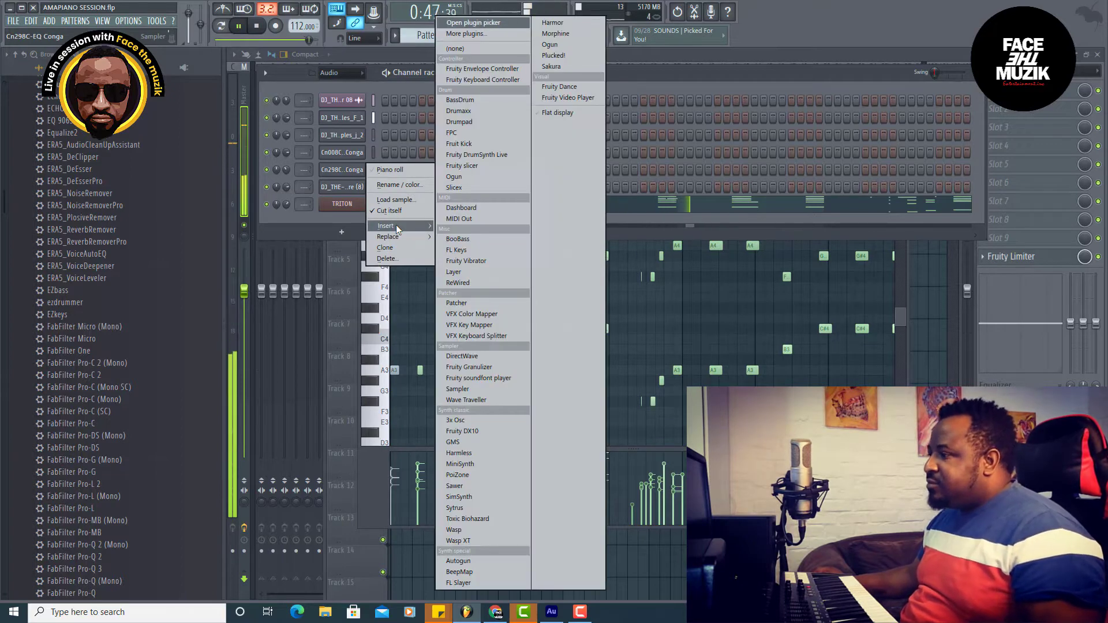
left_click(487, 431)
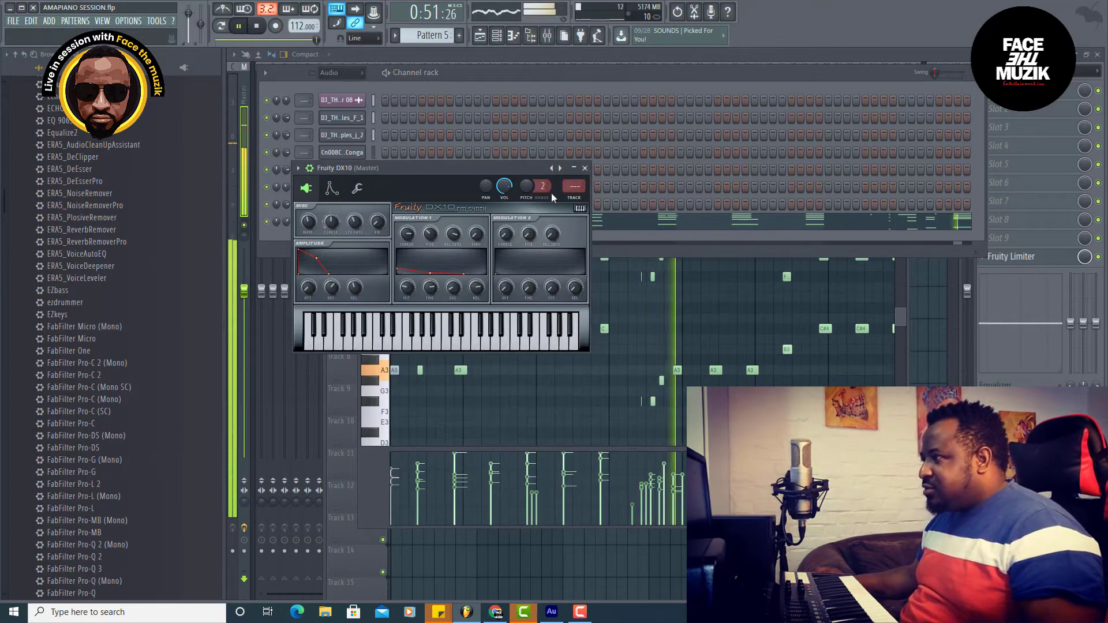
left_click(561, 169)
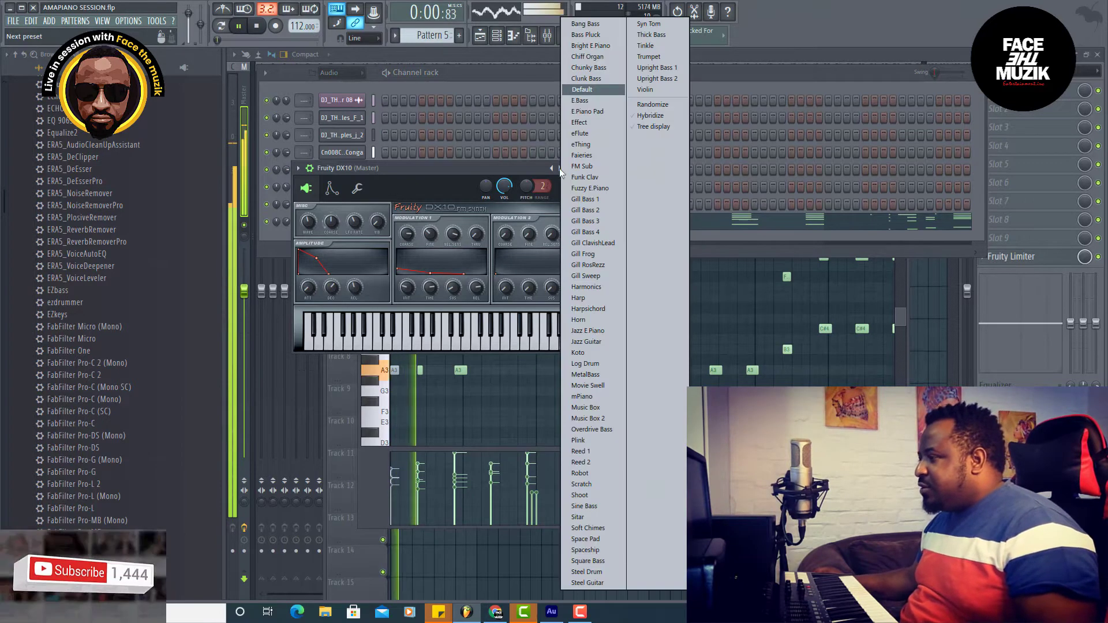
left_click(601, 363)
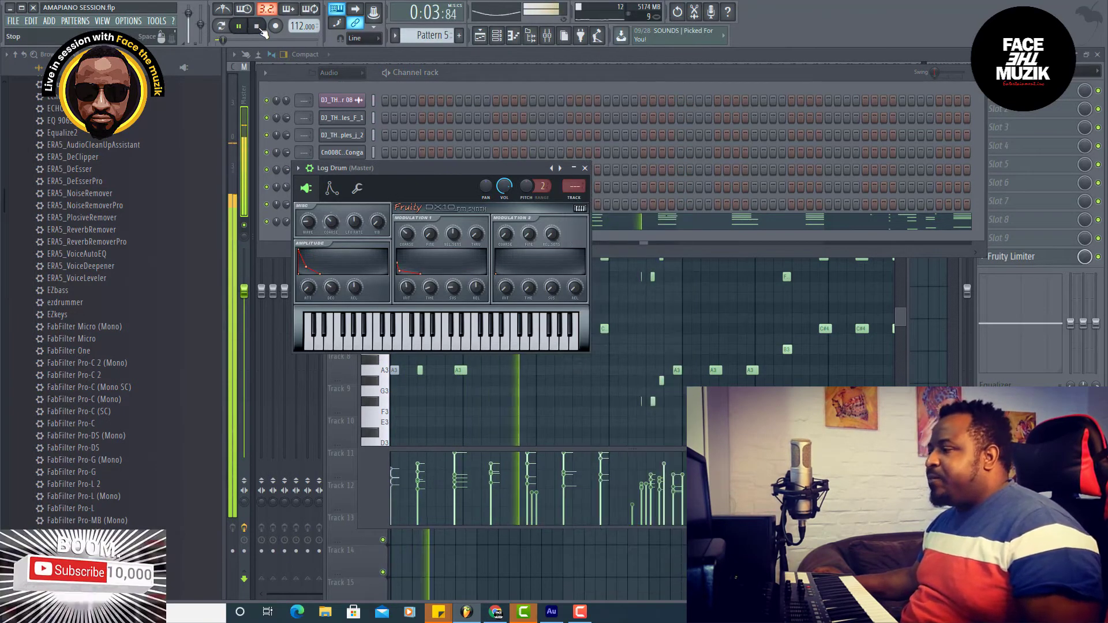
key("space")
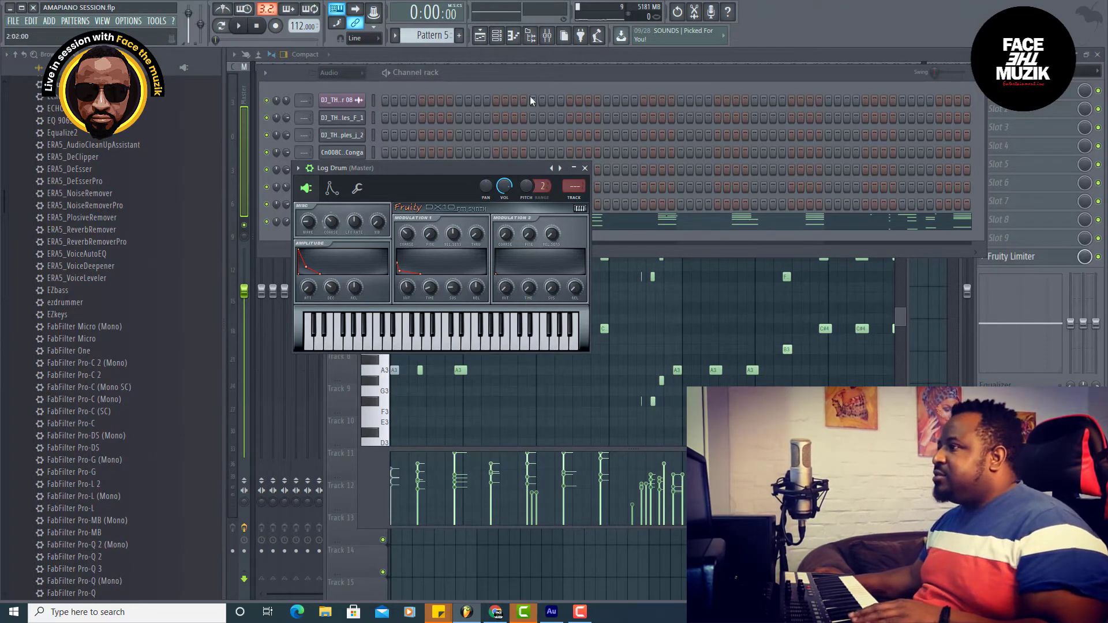
- Switch to Pattern 6, clear the clip selection in the playlist and play the song from the start
scroll(451, 38, "down", 1)
left_click(480, 37)
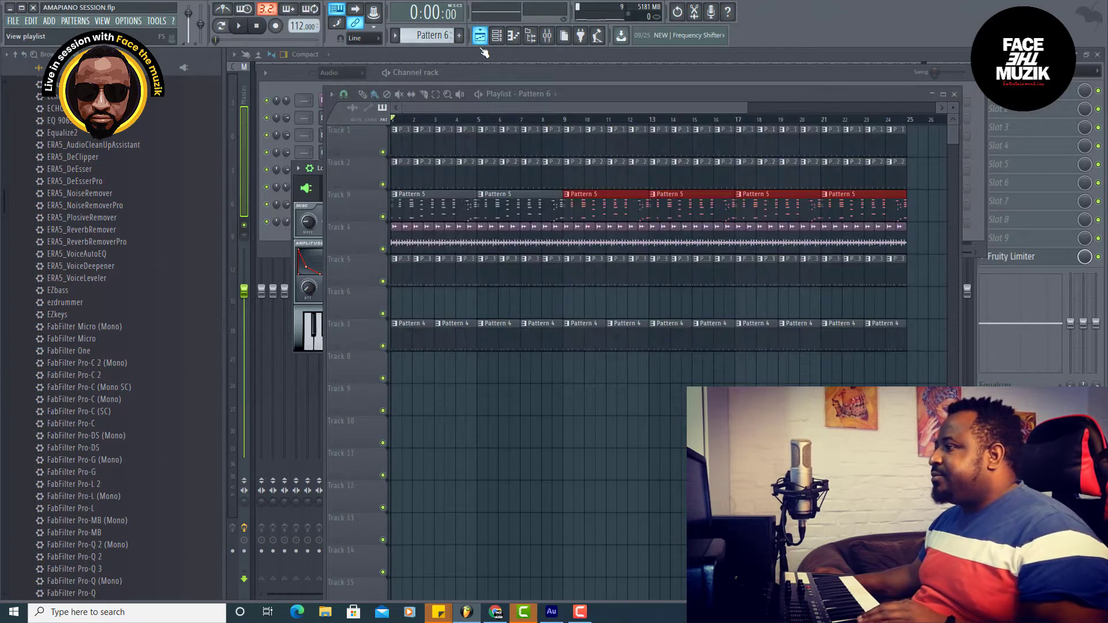
left_click(452, 395, "ctrl")
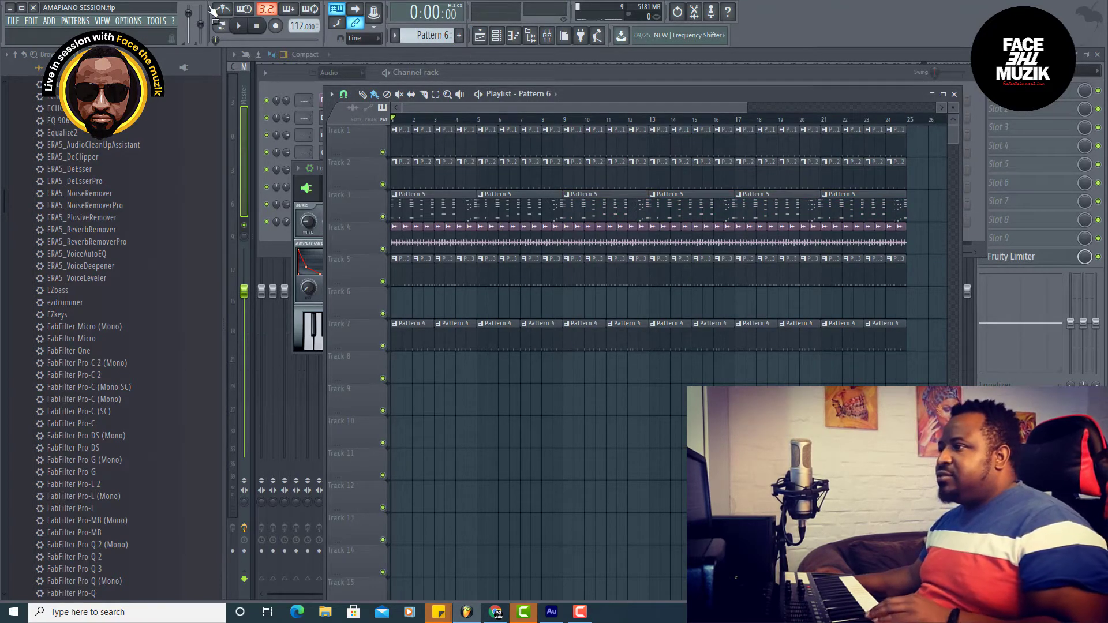
left_click(242, 23)
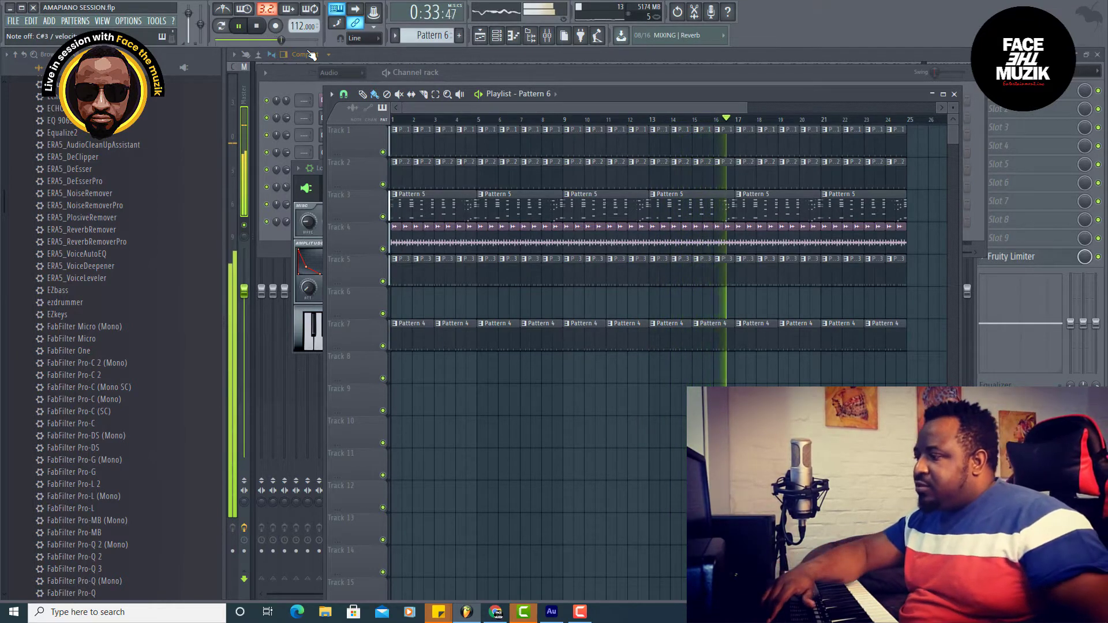
- Stop playback and open the Logdrum folder of MXO Sample Pack 3 in the browser
key("space")
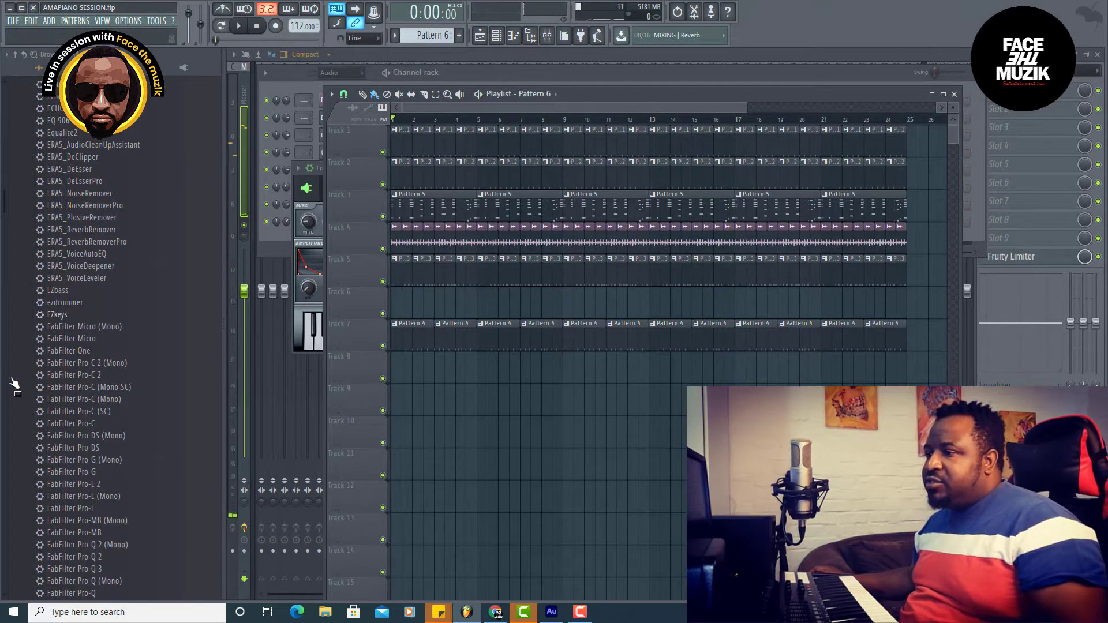
scroll(147, 307, "up", 15)
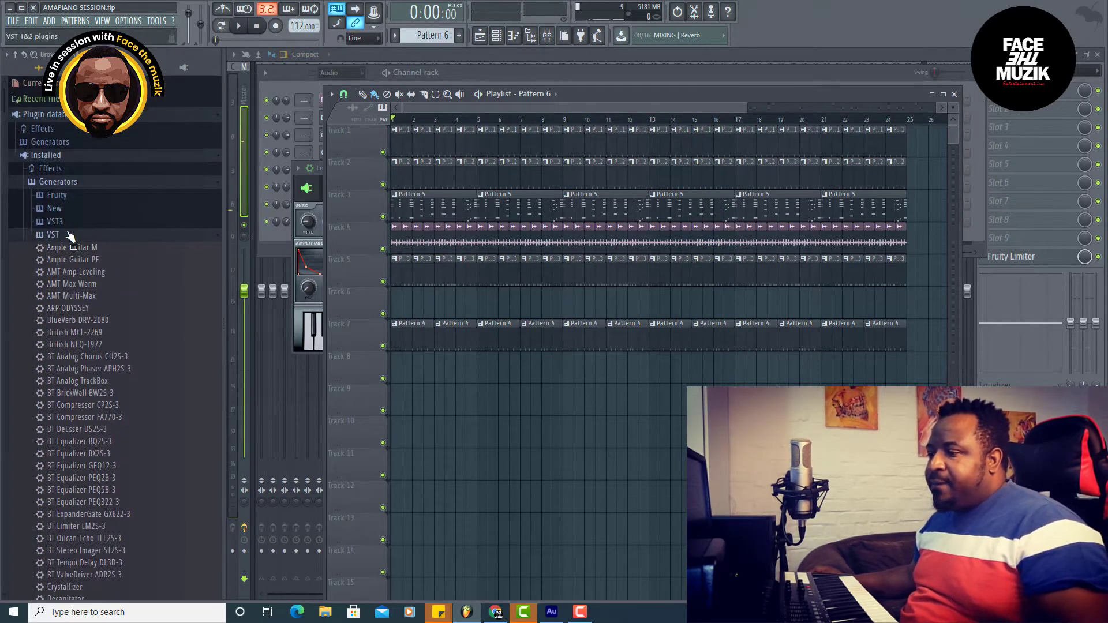
left_click(69, 236)
left_click(58, 391)
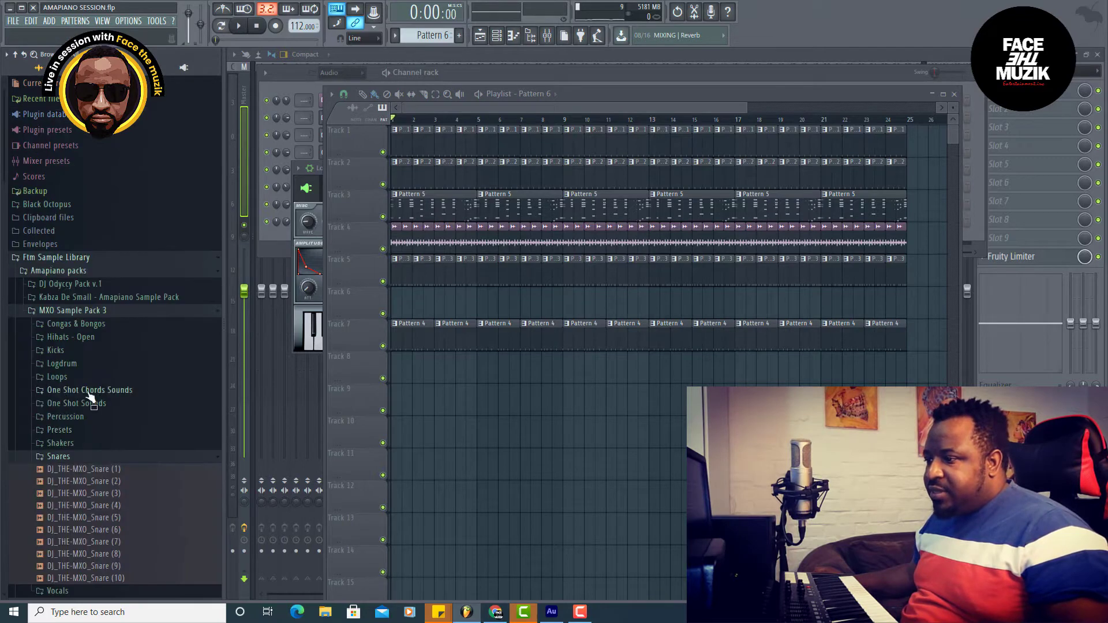
left_click(63, 364)
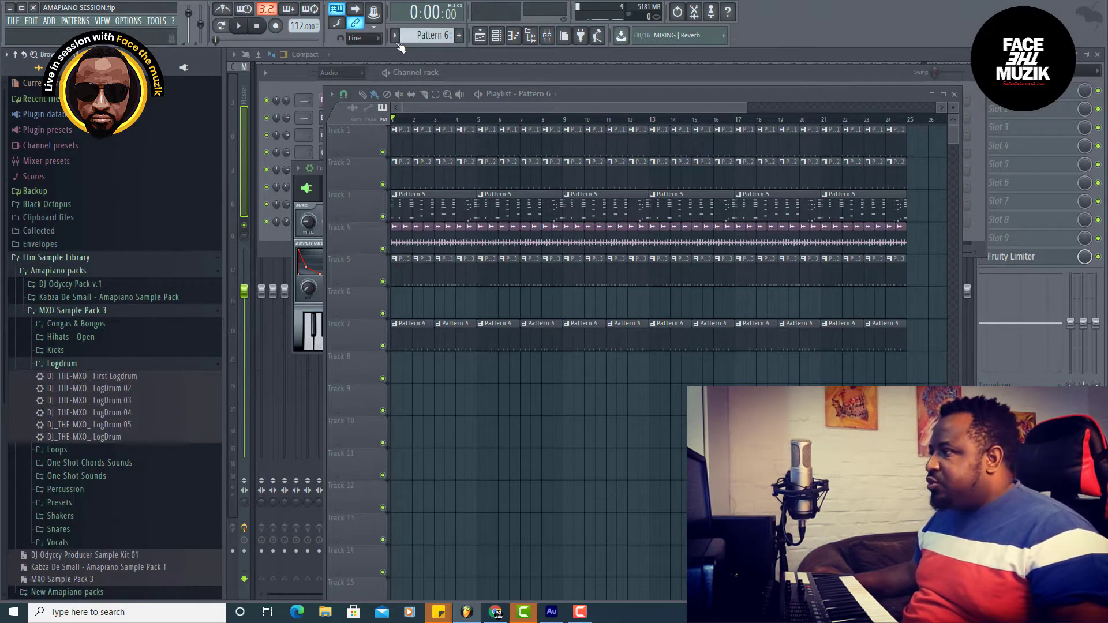
- Load the DJ_THE-MXO_ LogDrum 02 preset onto the Log Drum channel, continuing past the version warning, and audition it over the song
left_click(286, 77)
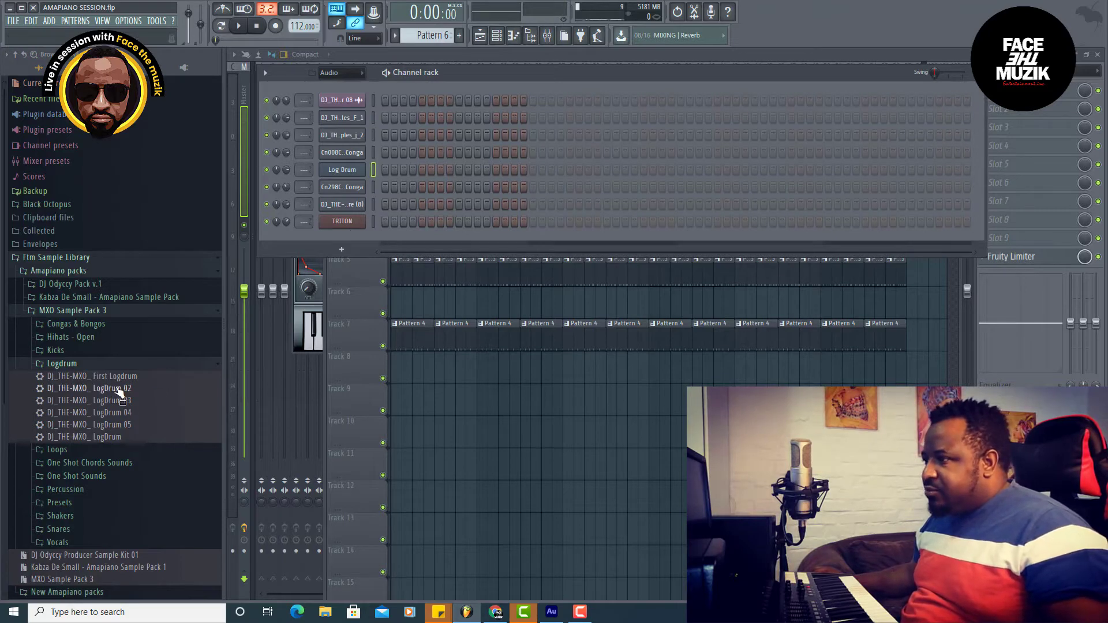
left_click_drag(120, 394, 315, 312)
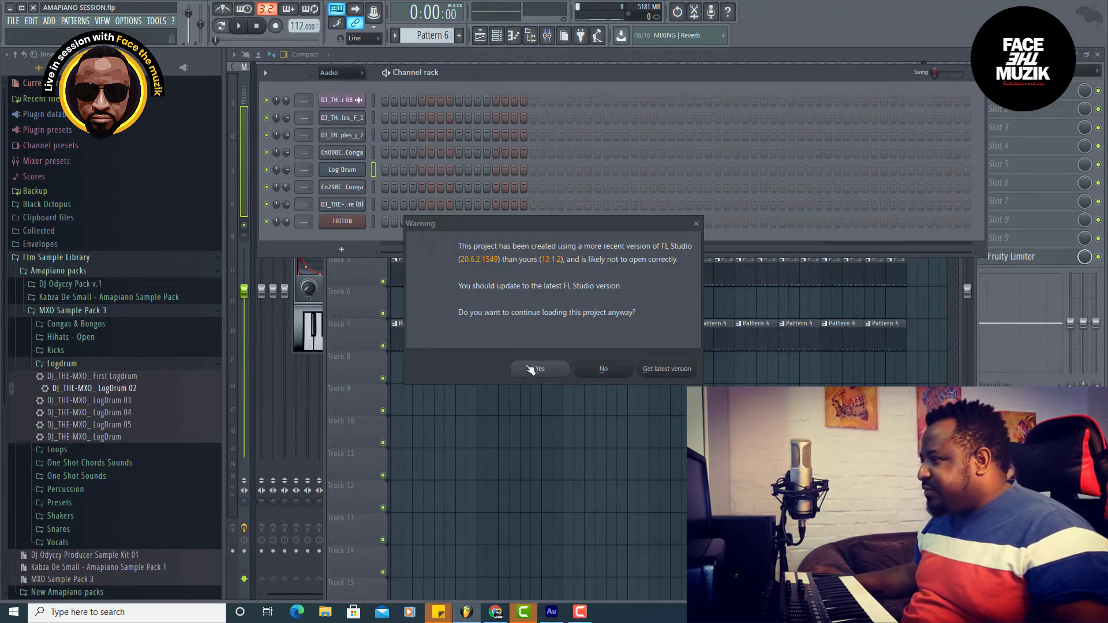
left_click(694, 224)
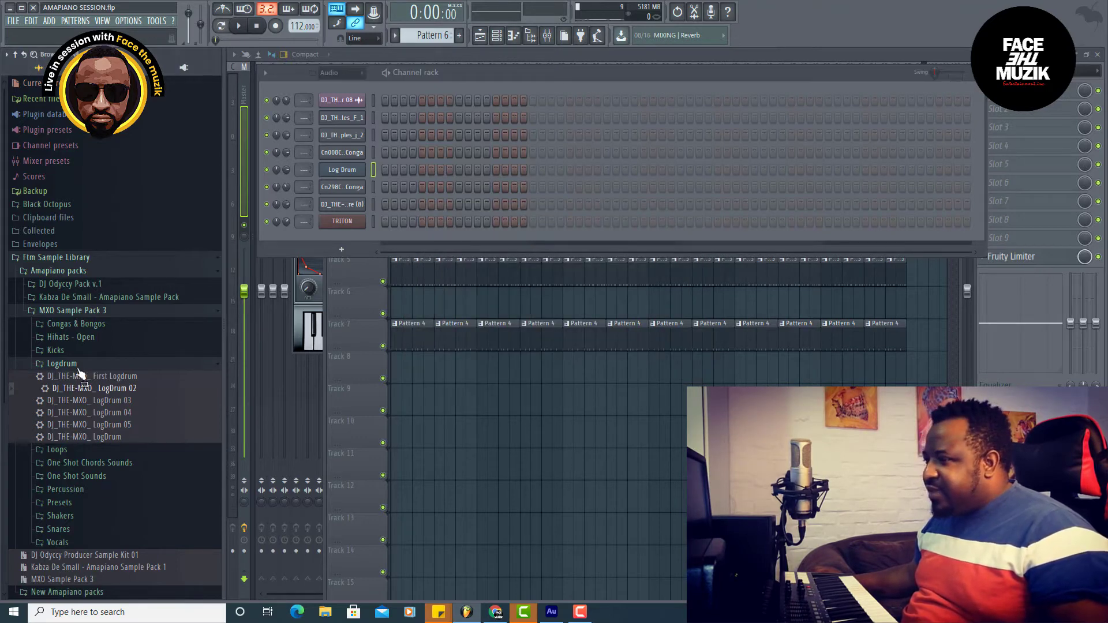
left_click_drag(325, 192, 342, 172)
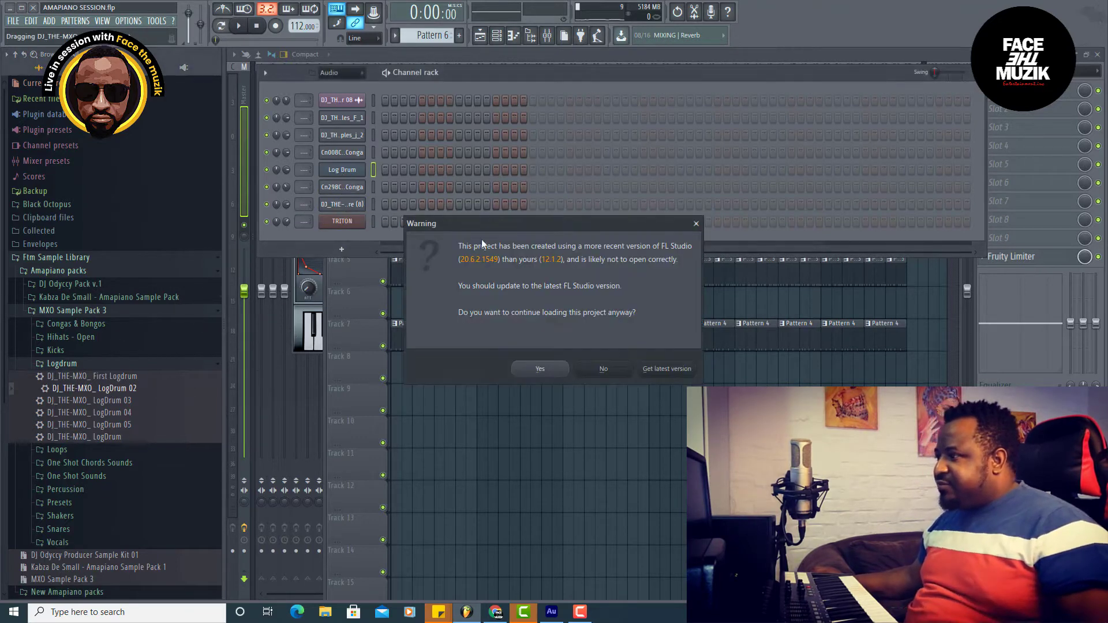
left_click(531, 367)
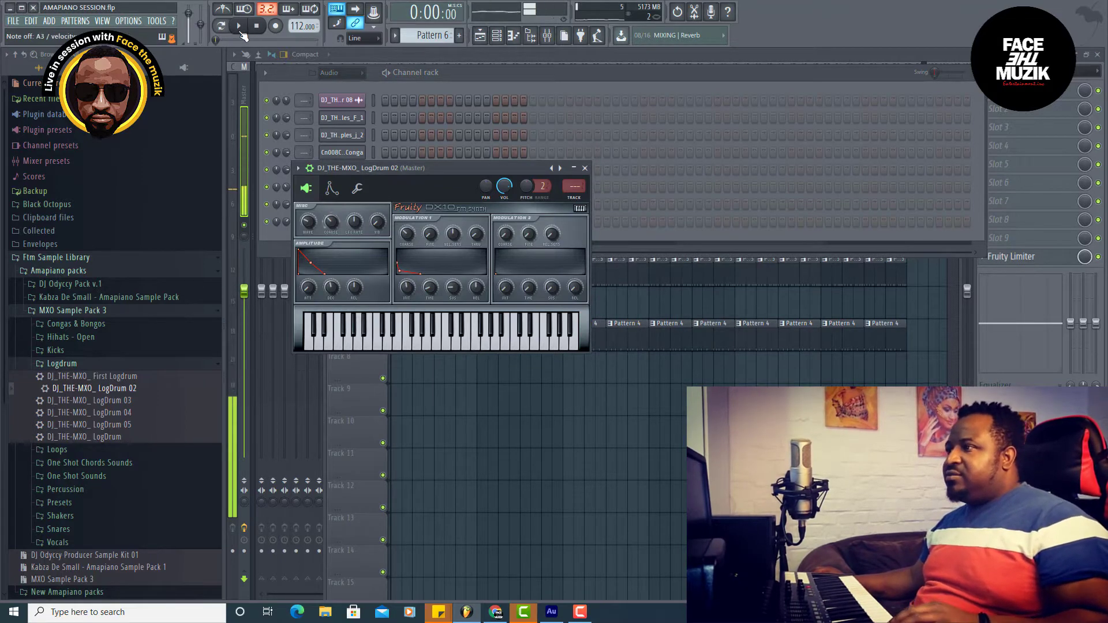
left_click(239, 26)
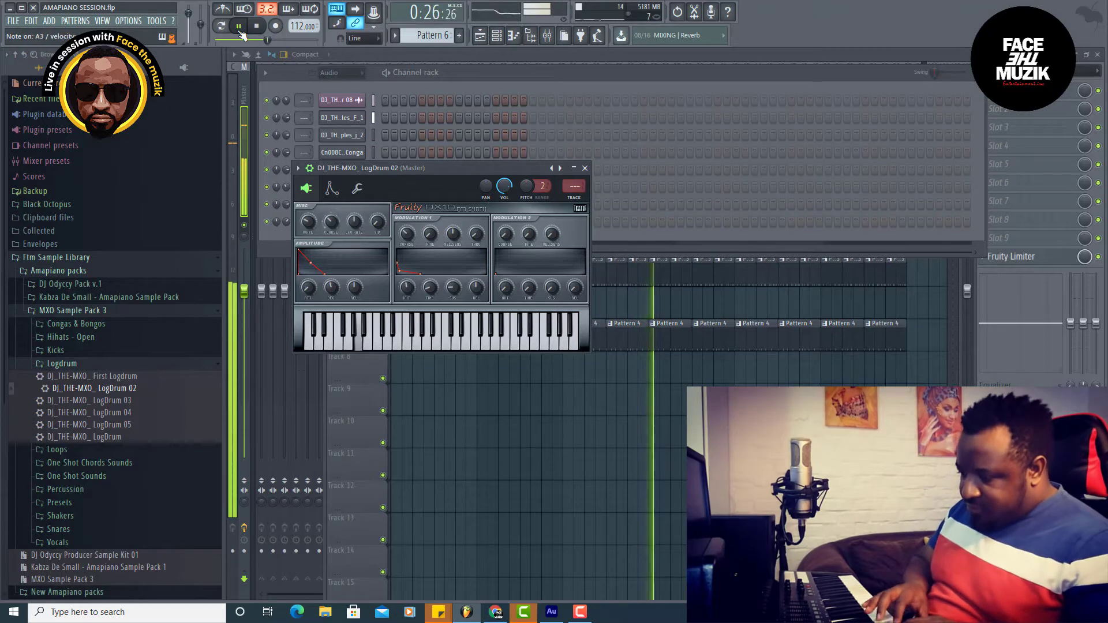
key("space")
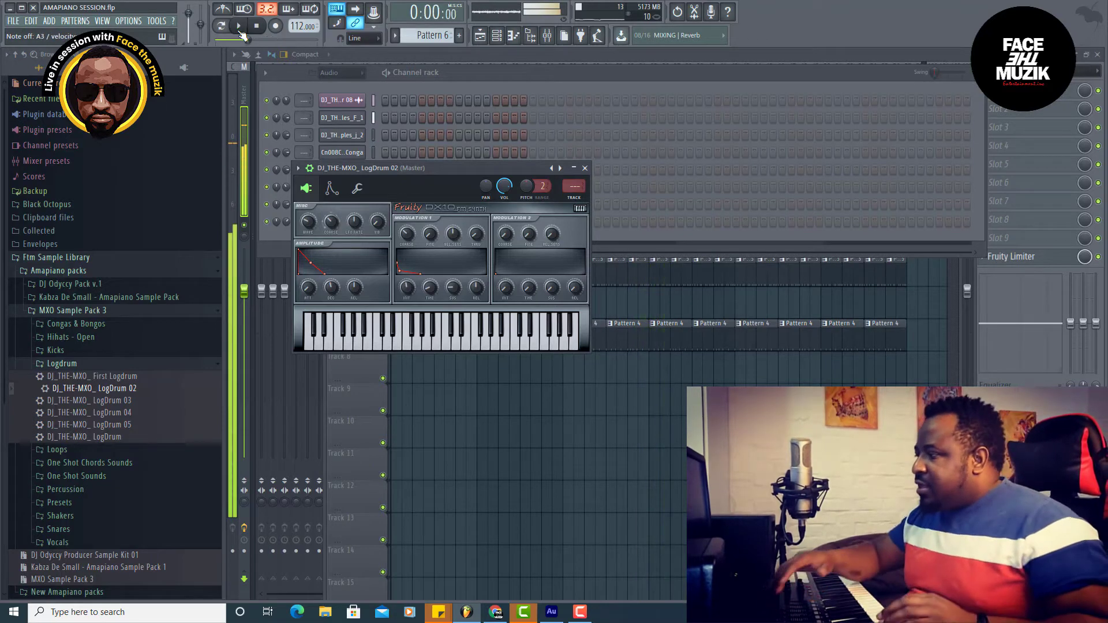
- Place a Pattern 6 clip at bar 1 of Track 9 and record the log drum over the song with the Everything option
left_click(485, 75)
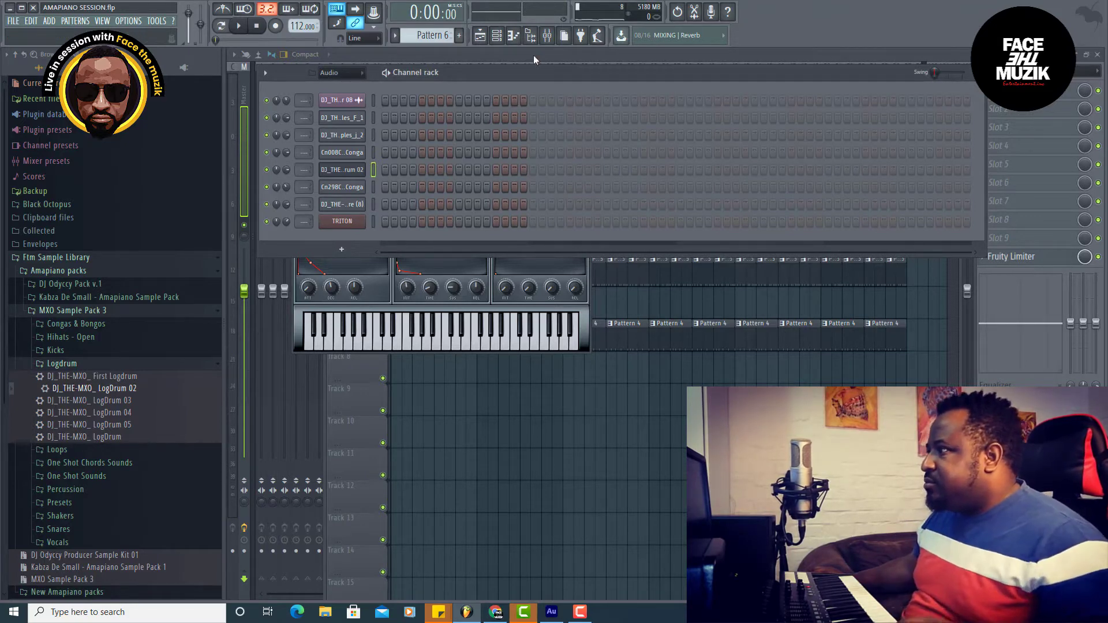
left_click(400, 394)
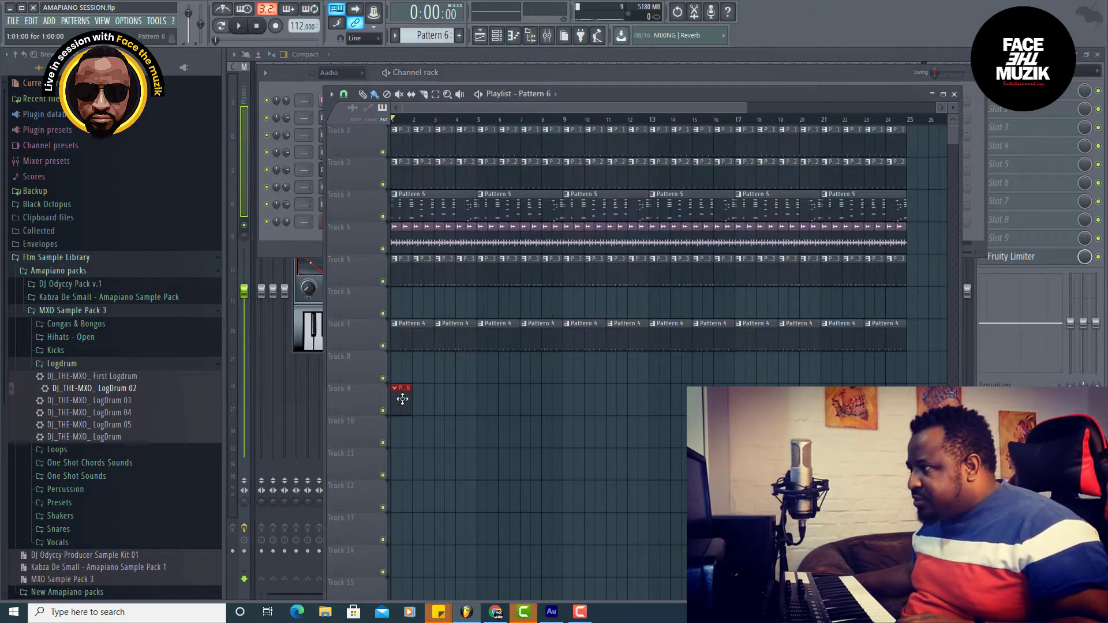
left_click(277, 26)
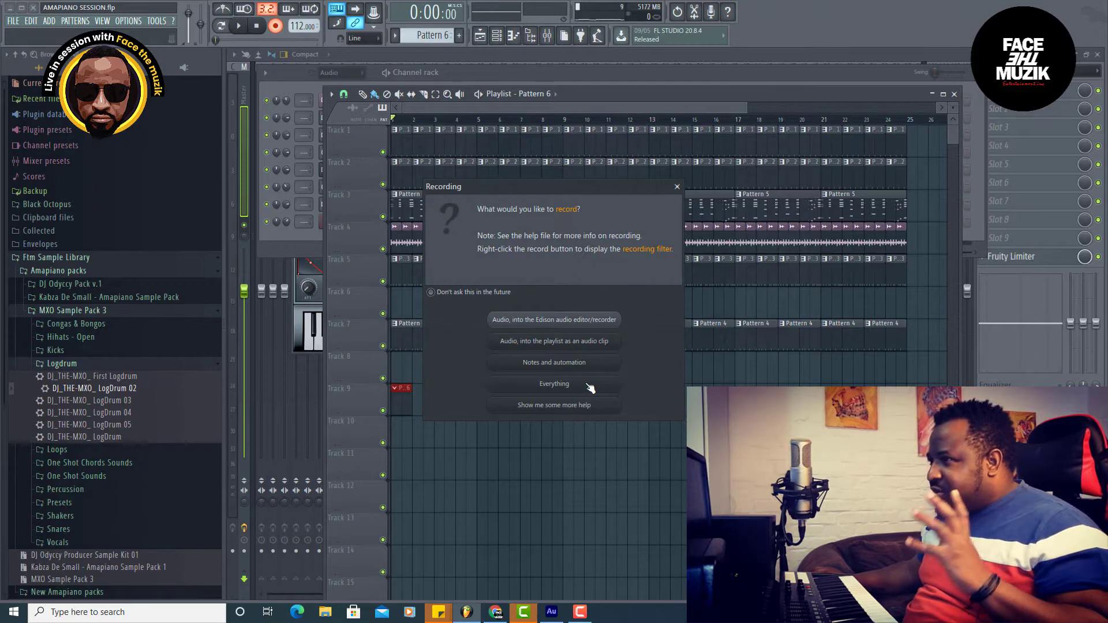
left_click(589, 385)
left_click(240, 27)
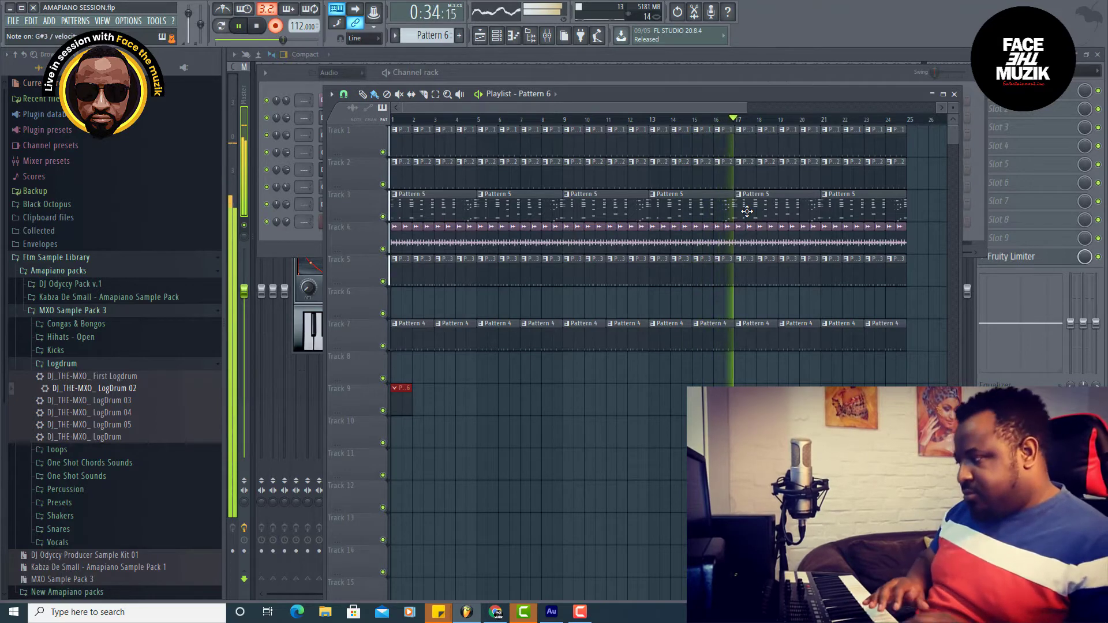
key("space")
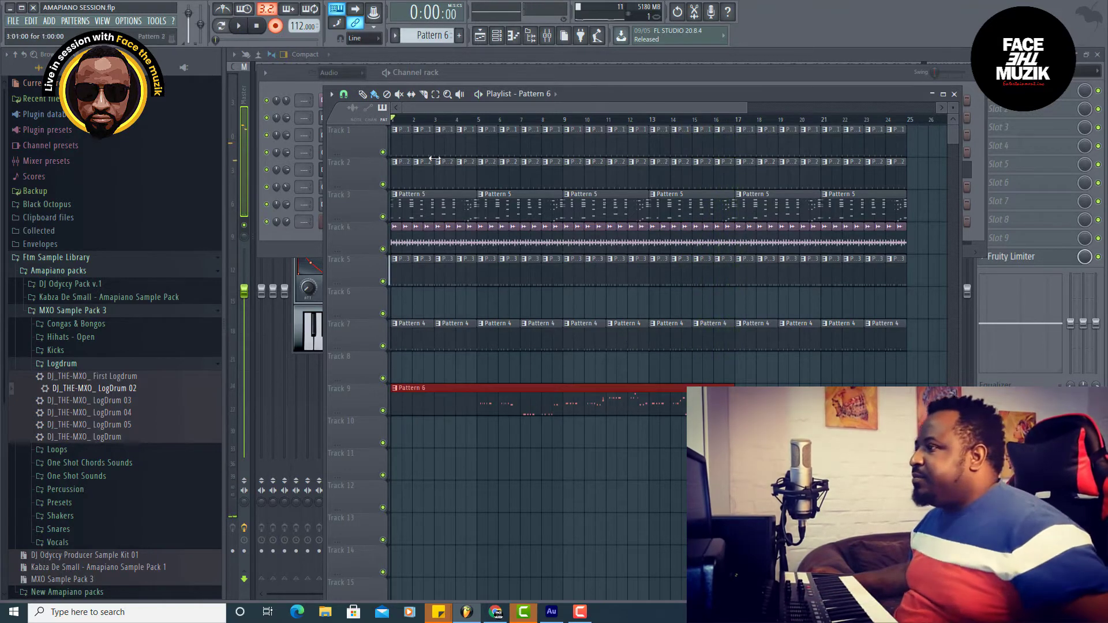
- View the log drum notes in the piano roll, then return to the playlist and show more bars
left_click(275, 243)
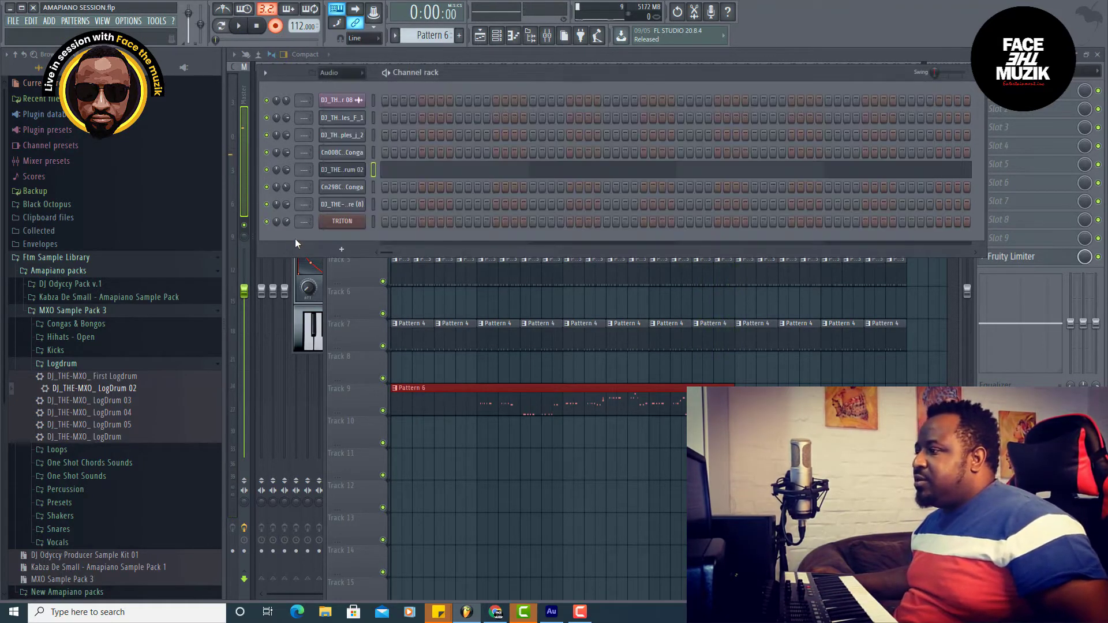
left_click(483, 176)
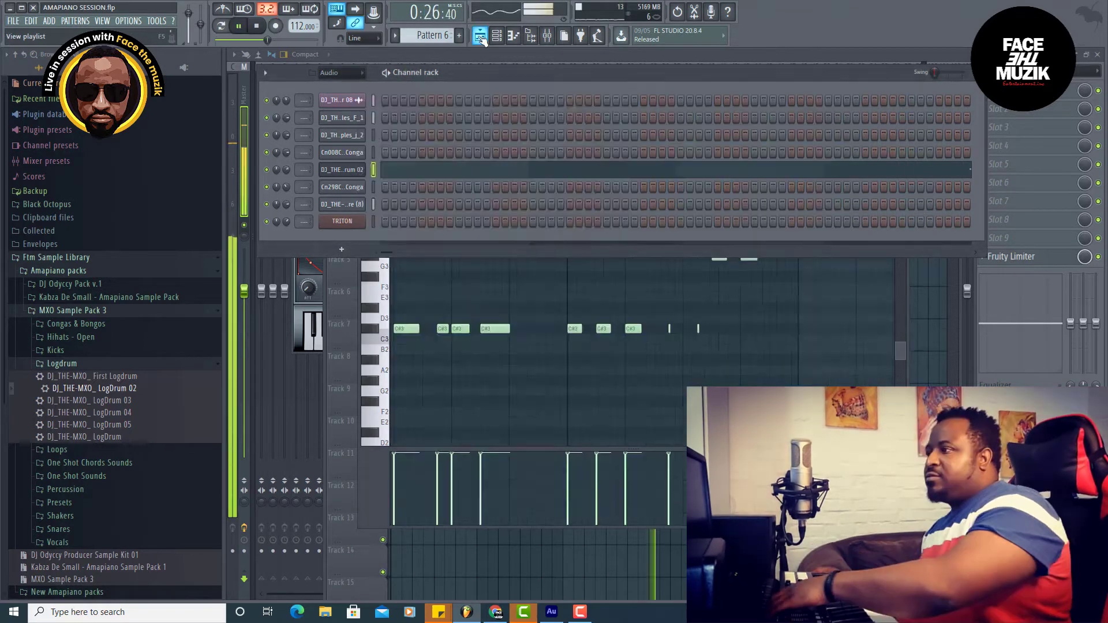
key("F5")
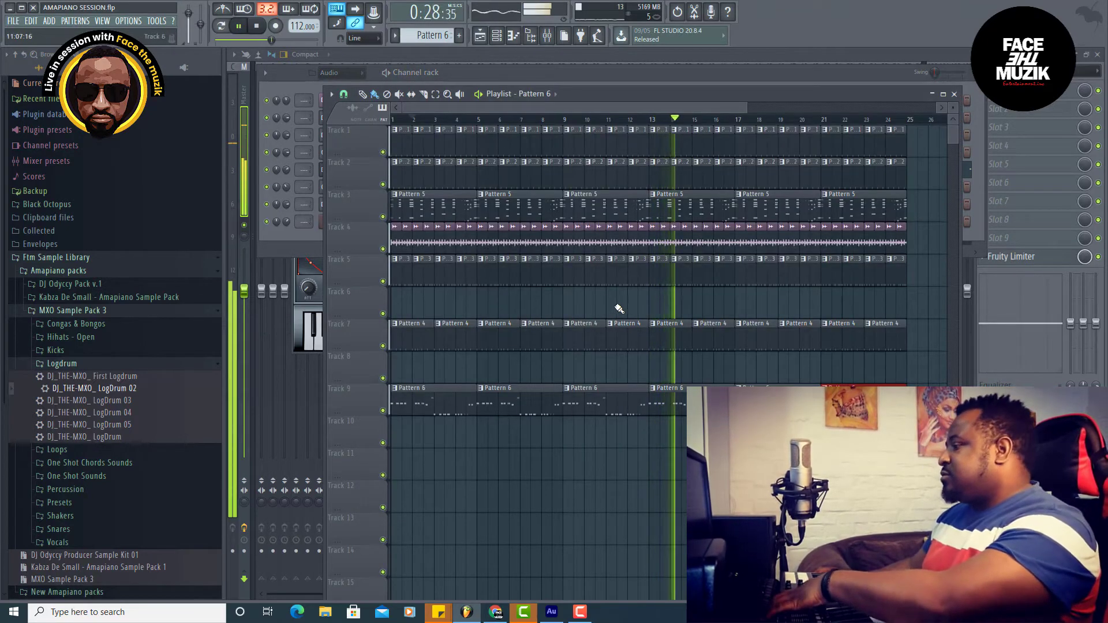
left_click_drag(746, 108, 814, 108)
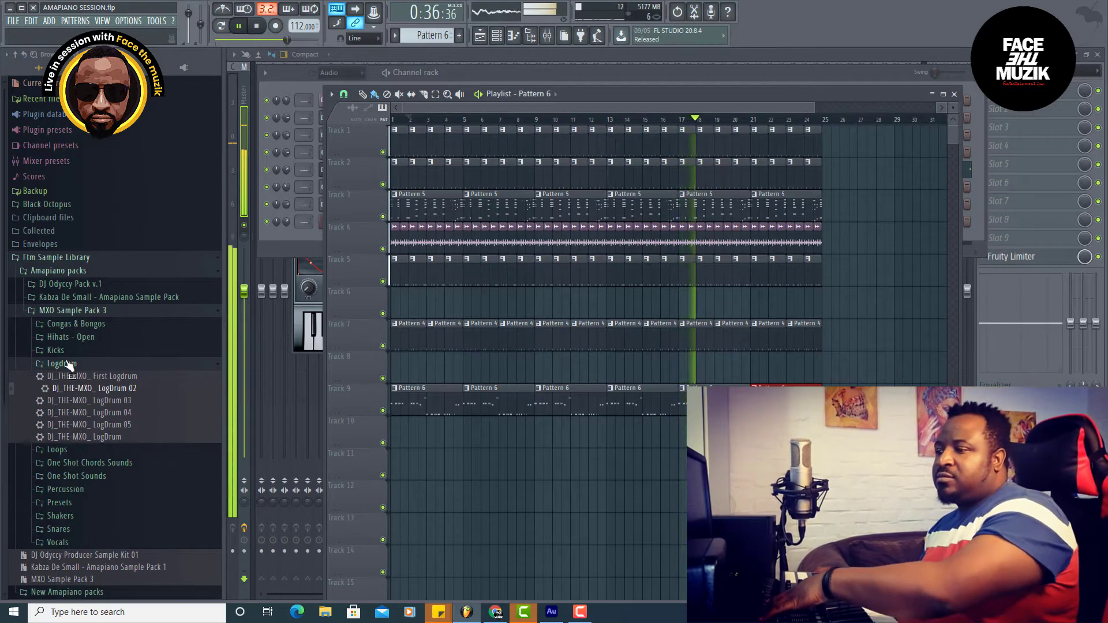
- Stop playback, collapse the Ftm Sample Library folder and expand the installed VST generators in the plugin database
left_click(64, 311)
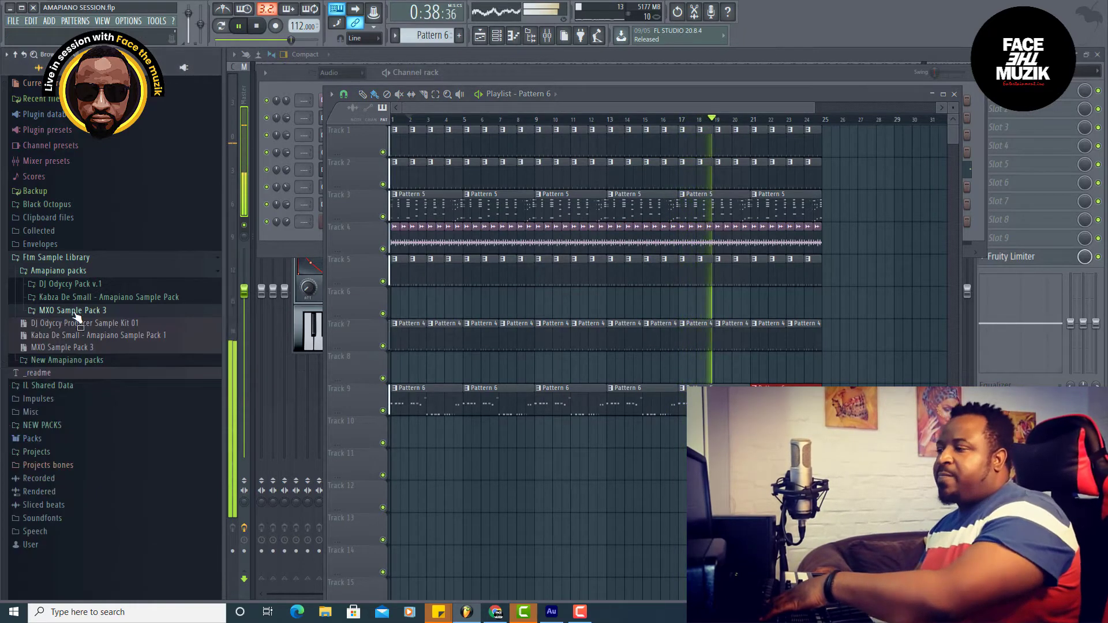
key("space")
left_click(41, 258)
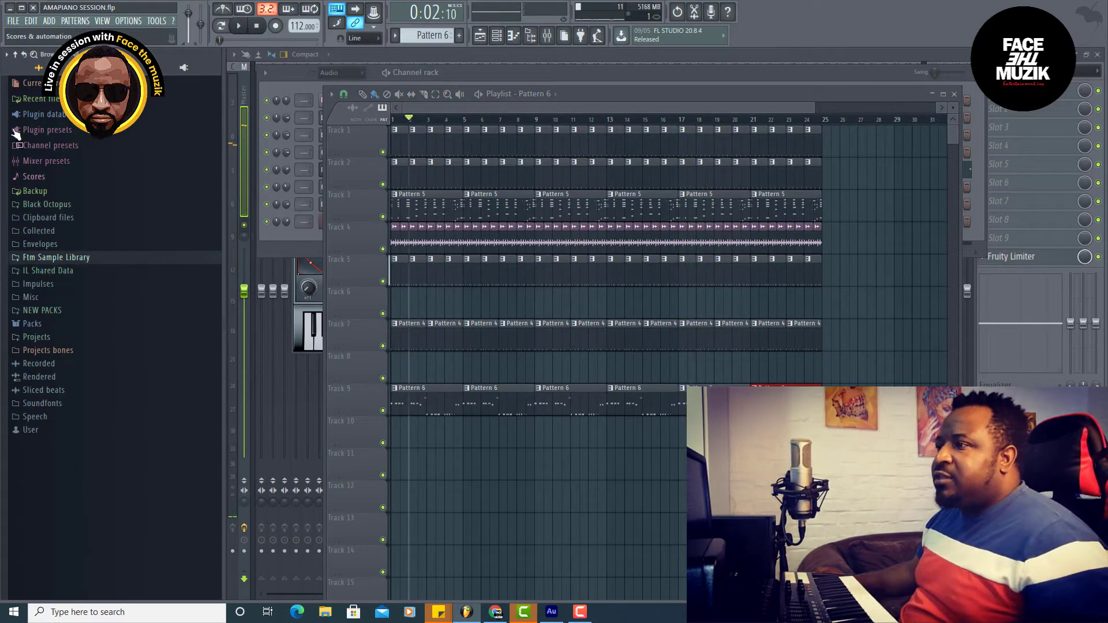
left_click(13, 21)
left_click(26, 73)
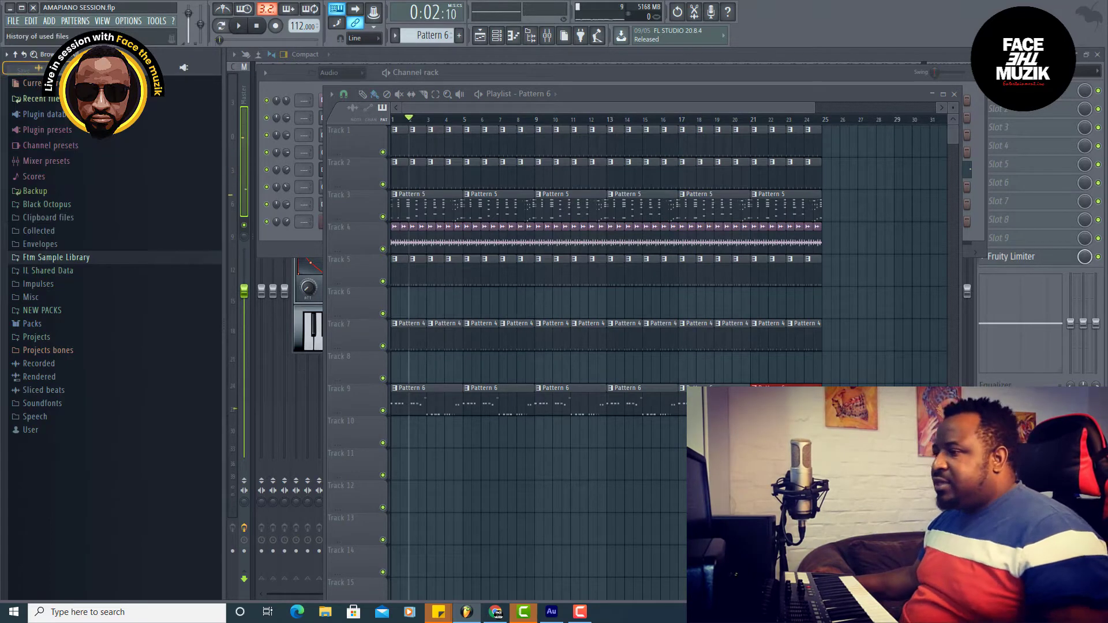
left_click(60, 115)
left_click(63, 235)
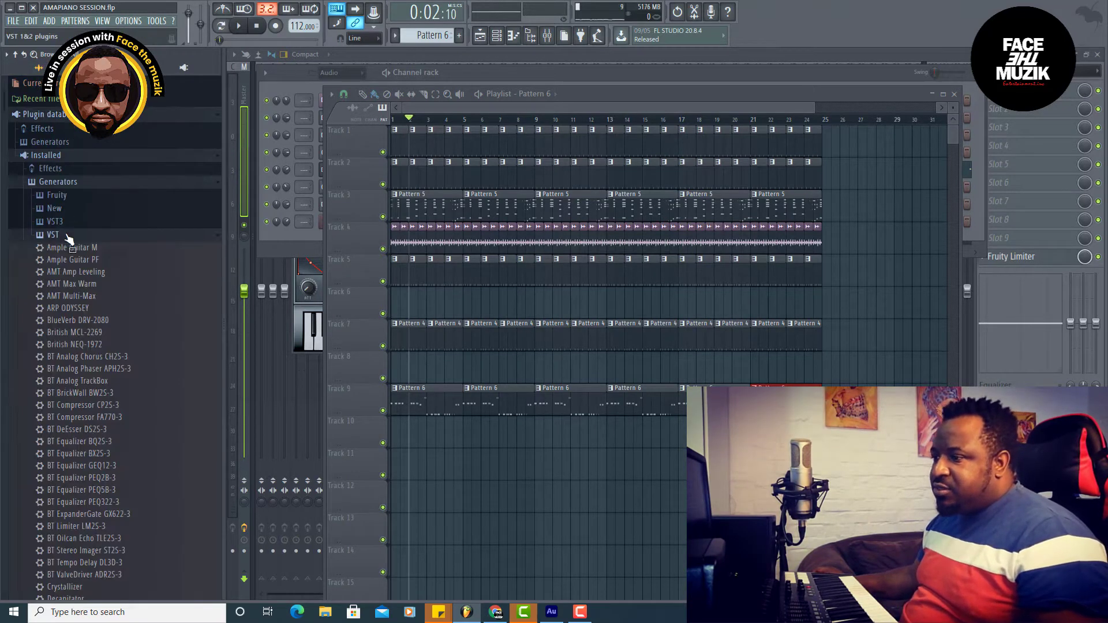
- Find Xpand!2 in the VST generators list and open it in a new channel
scroll(95, 342, "down", 20)
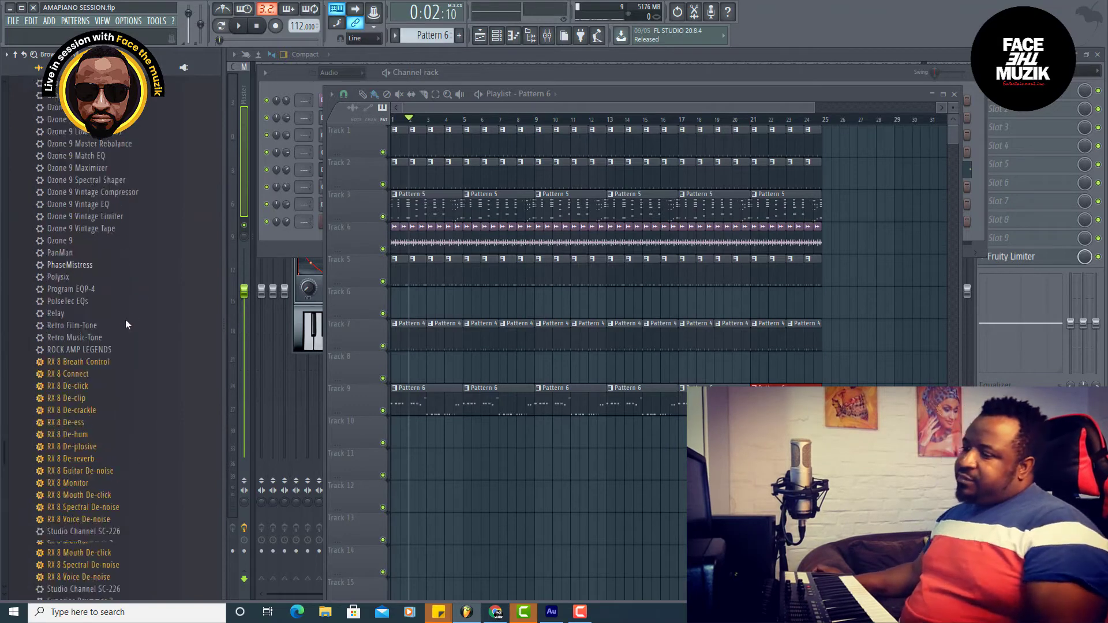
scroll(125, 335, "down", 8)
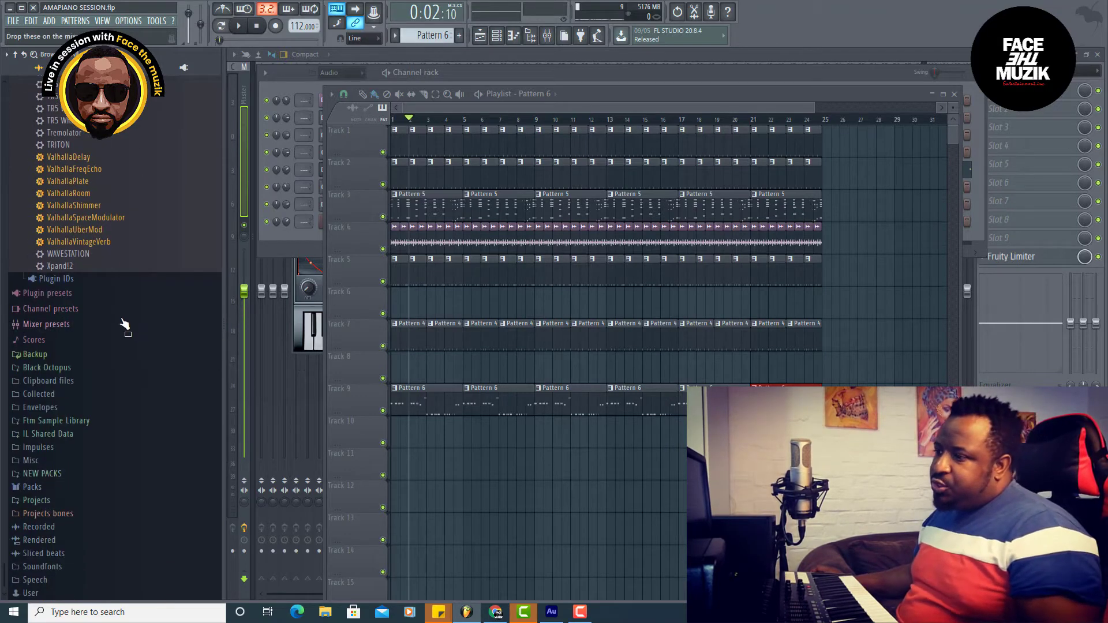
right_click(62, 269)
left_click(110, 278)
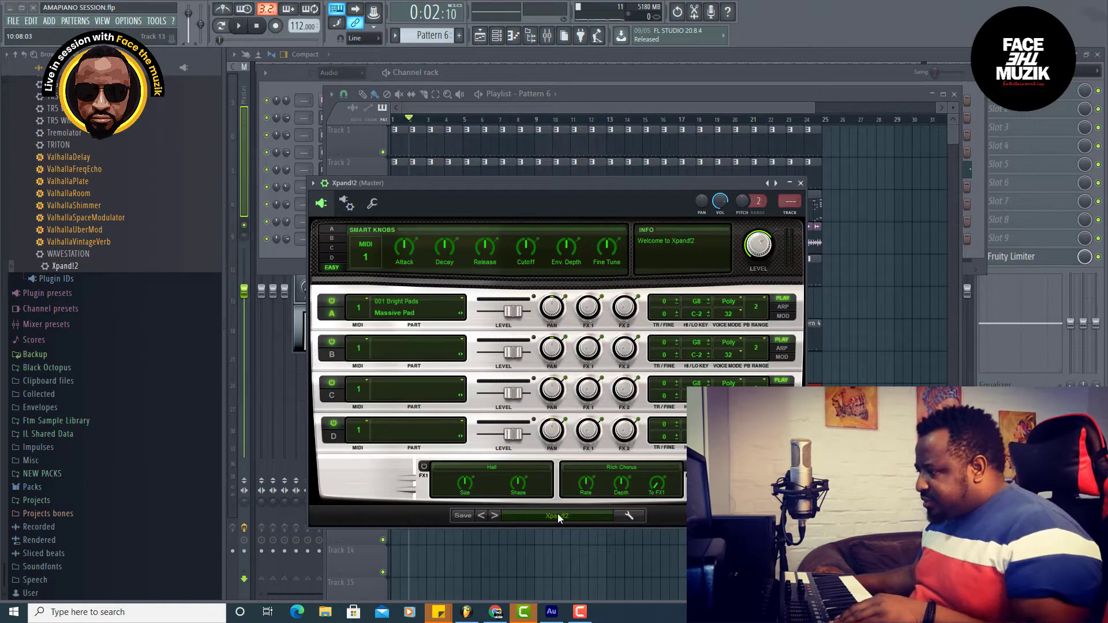
- Load the preset +02 Romantic String Ens from the 09 Multitrack Arpeggios category in Xpand!2
left_click(550, 516)
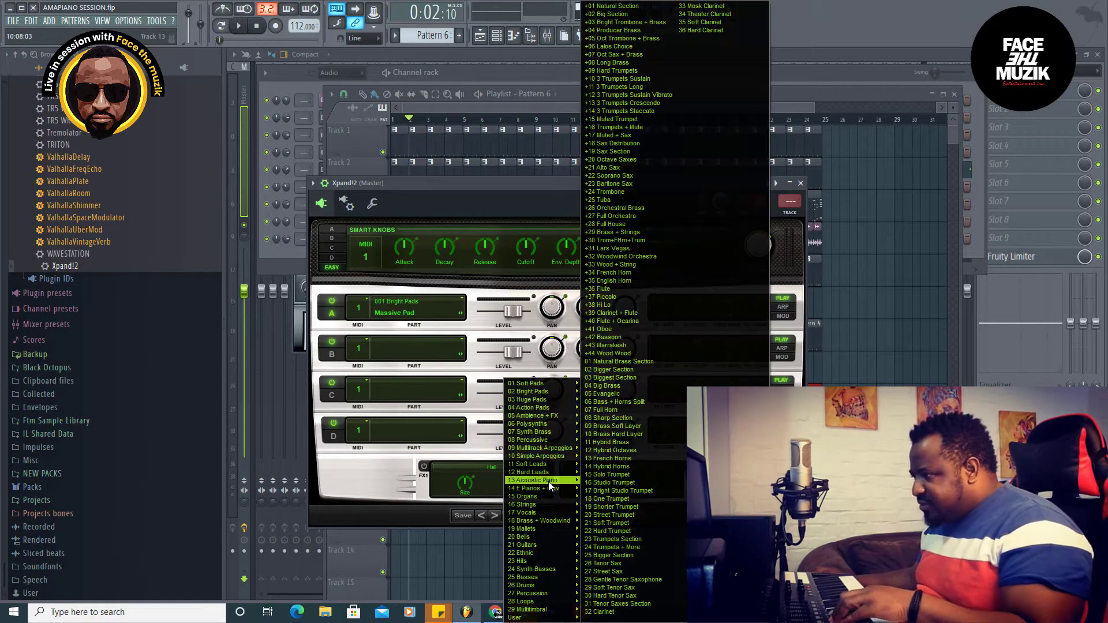
mouse_move(542, 480)
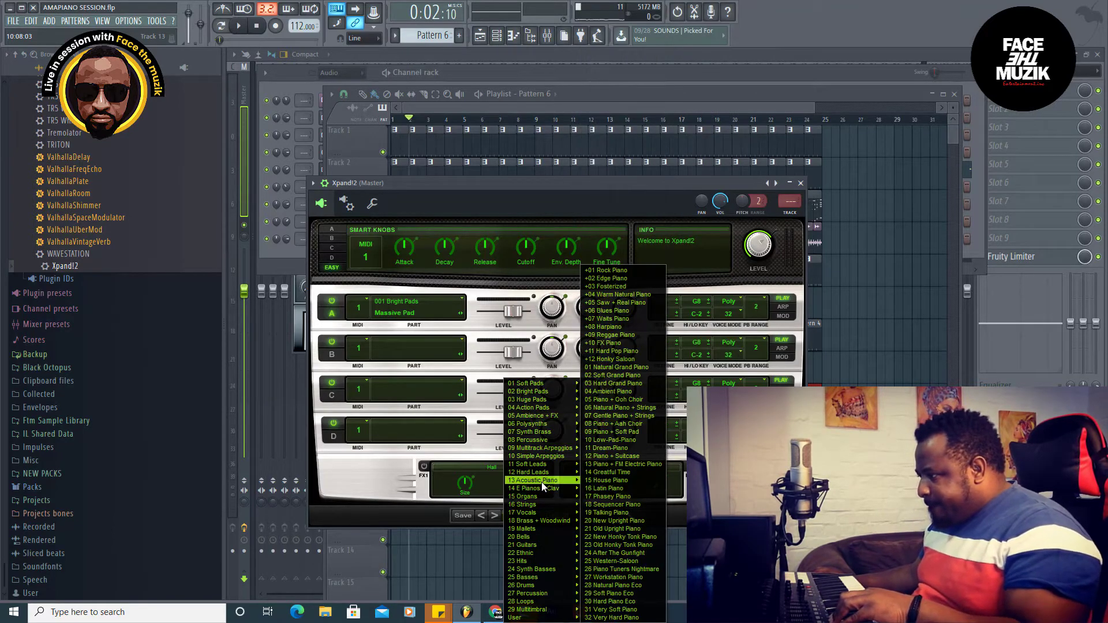
mouse_move(547, 522)
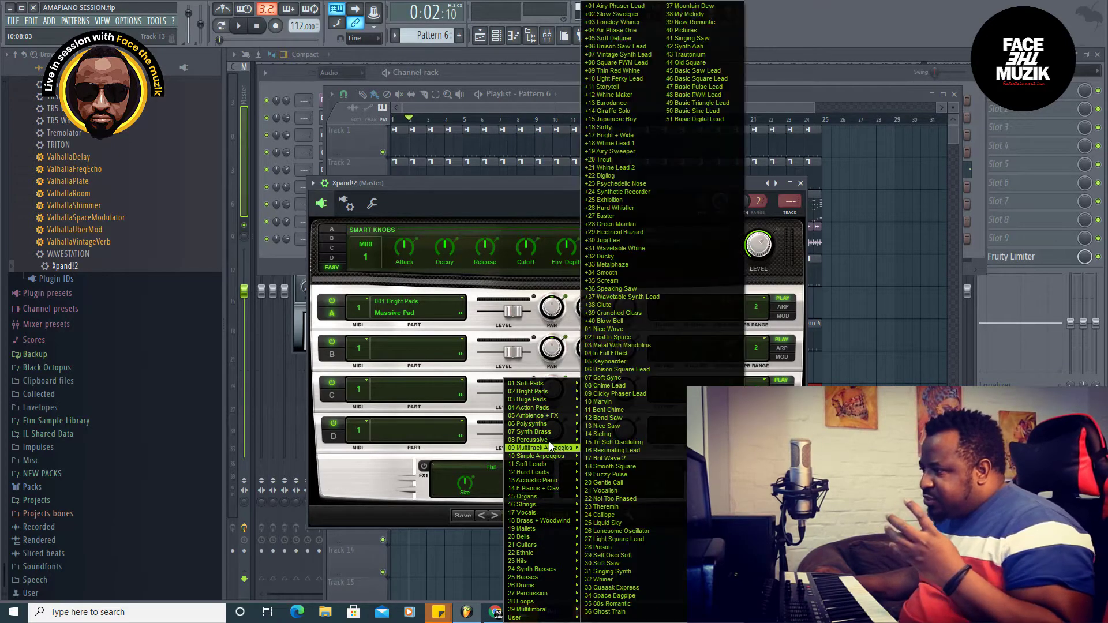
mouse_move(551, 416)
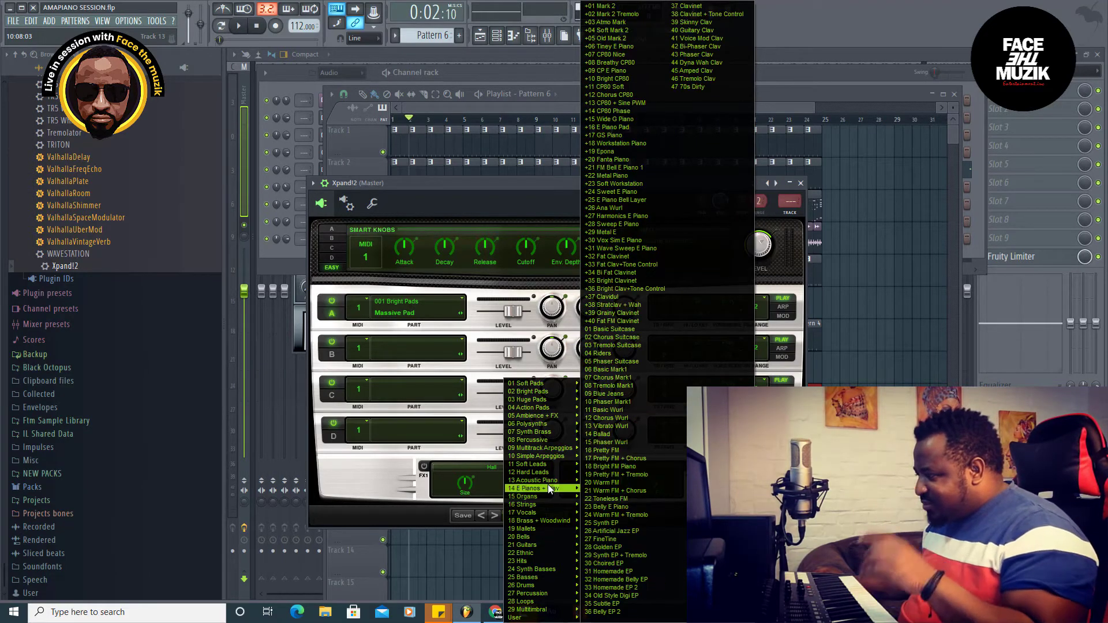
mouse_move(549, 456)
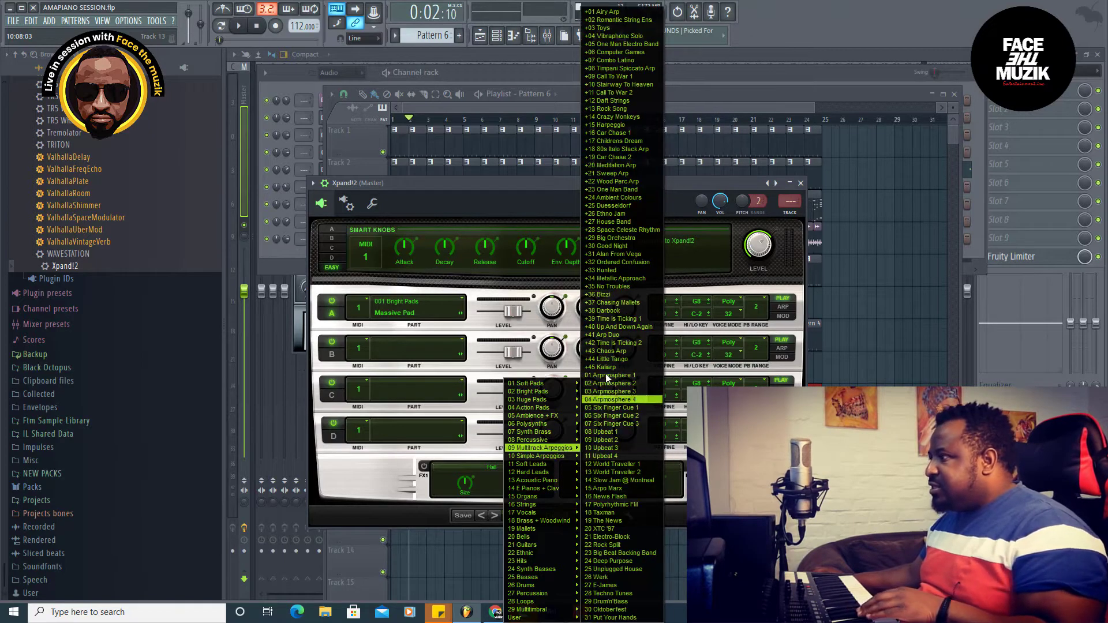
left_click(604, 21)
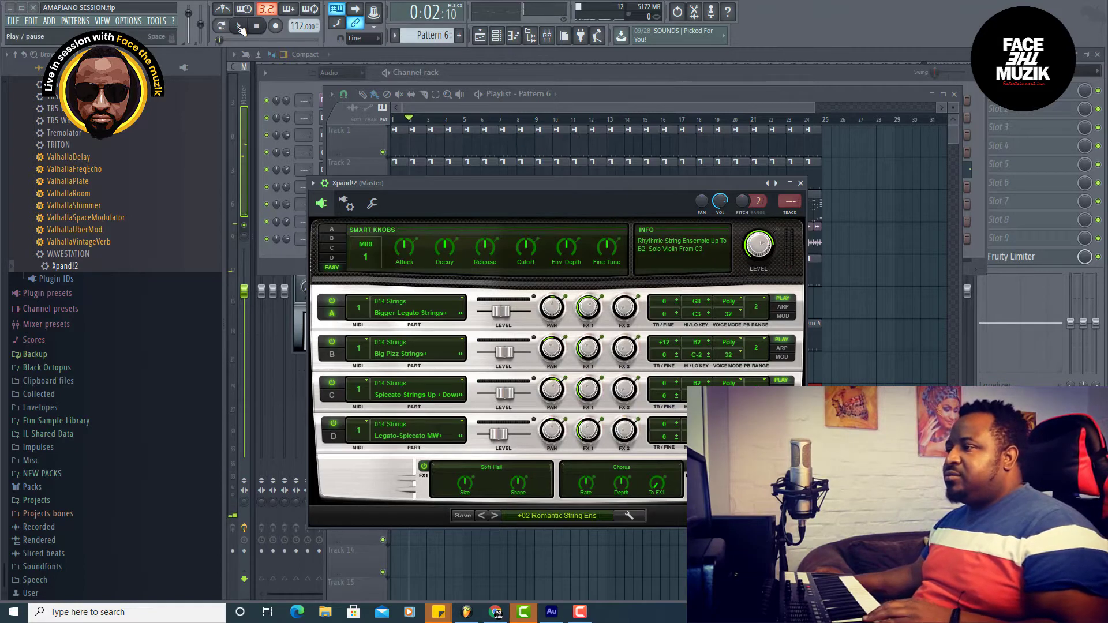
- Step forward through the Xpand!2 multitrack arpeggio presets, auditioning each, and load +33 Hunted
left_click(498, 517)
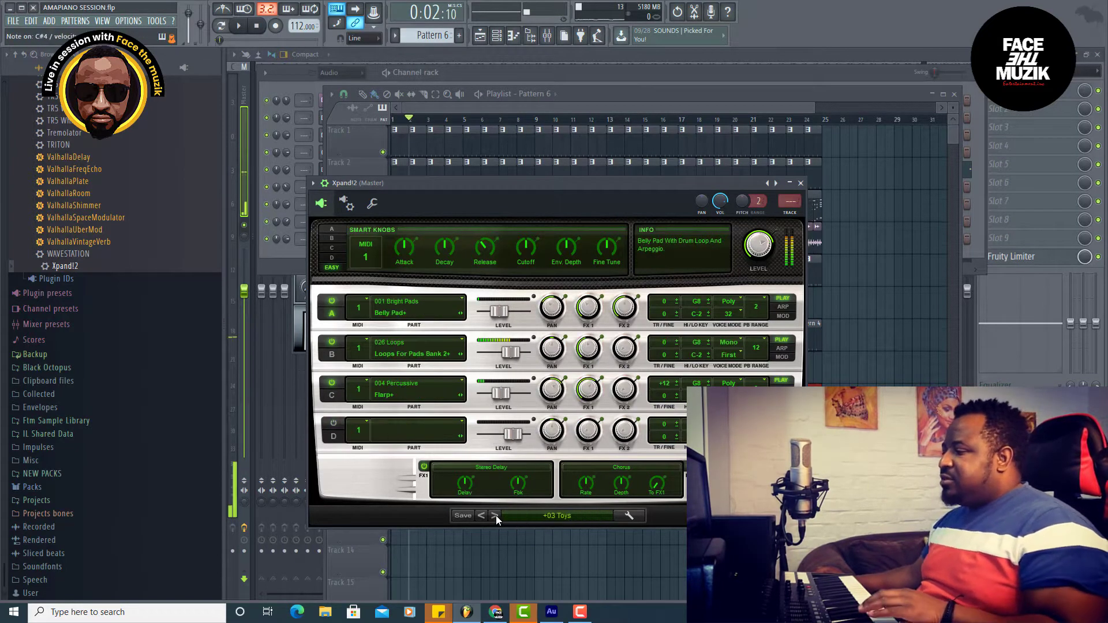
left_click(496, 515)
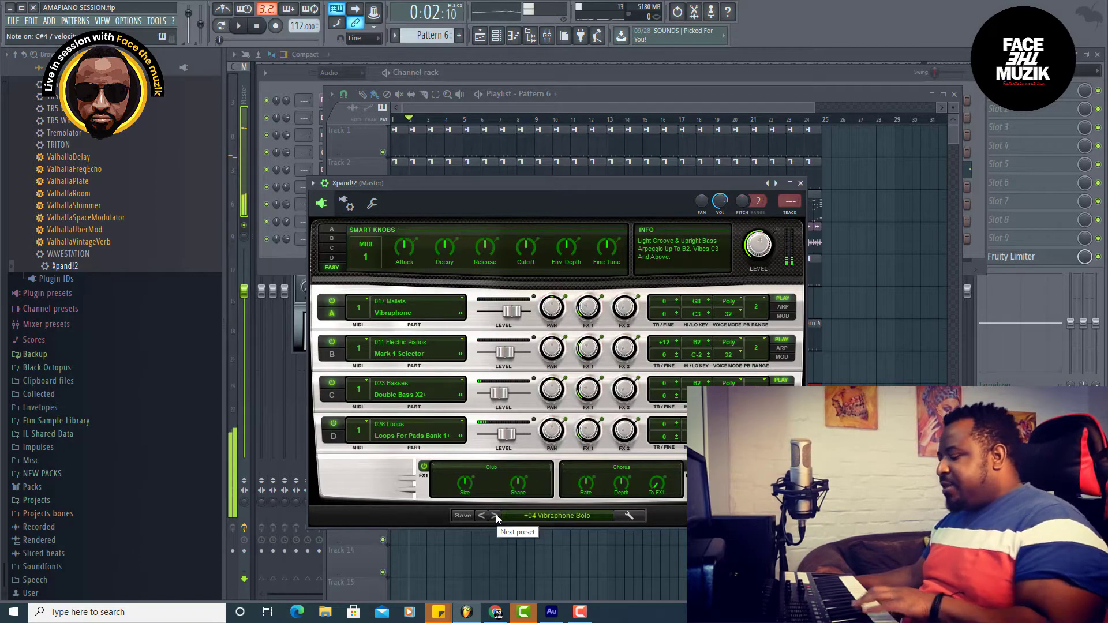
left_click(497, 516)
left_click(495, 513)
left_click(493, 512)
left_click(493, 515)
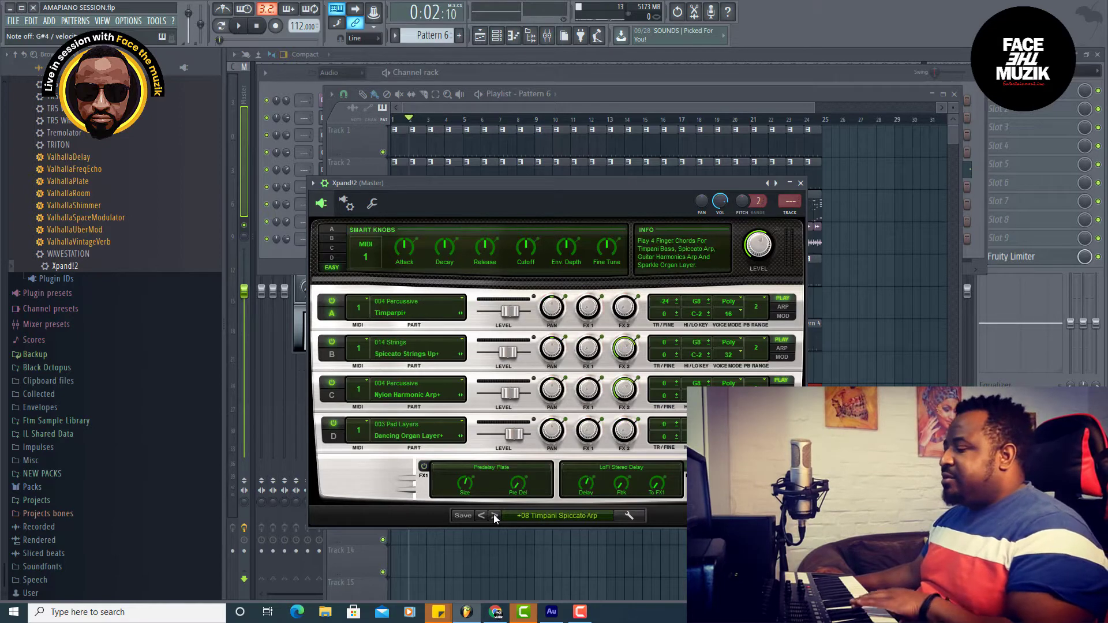
left_click(494, 518)
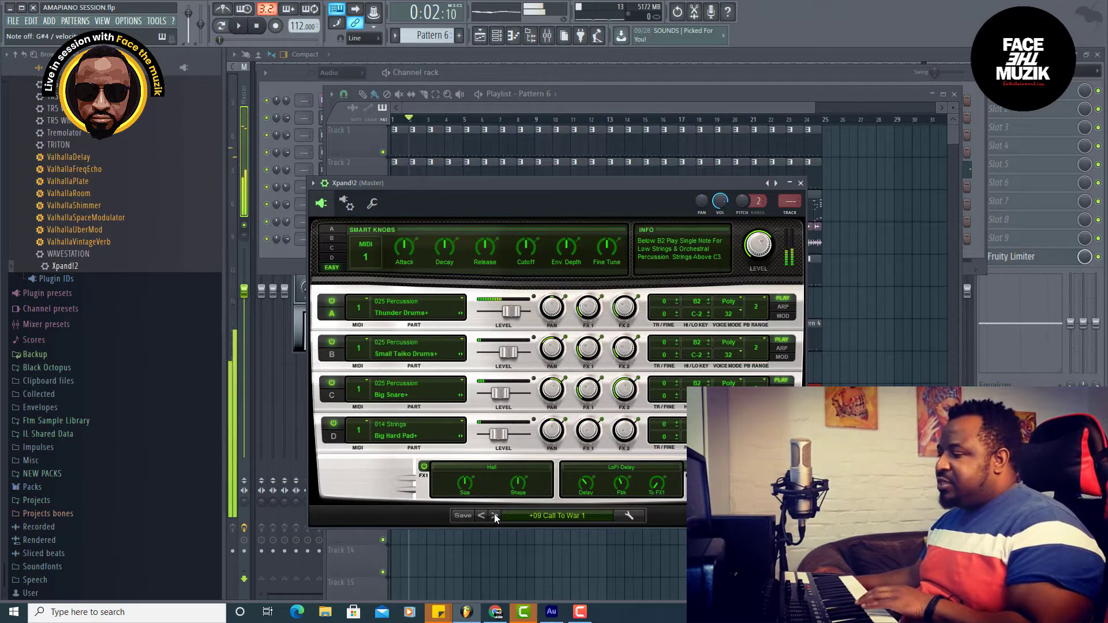
left_click(494, 514)
left_click(494, 514)
left_click(494, 514)
left_click(494, 514)
left_click(494, 513)
left_click(495, 514)
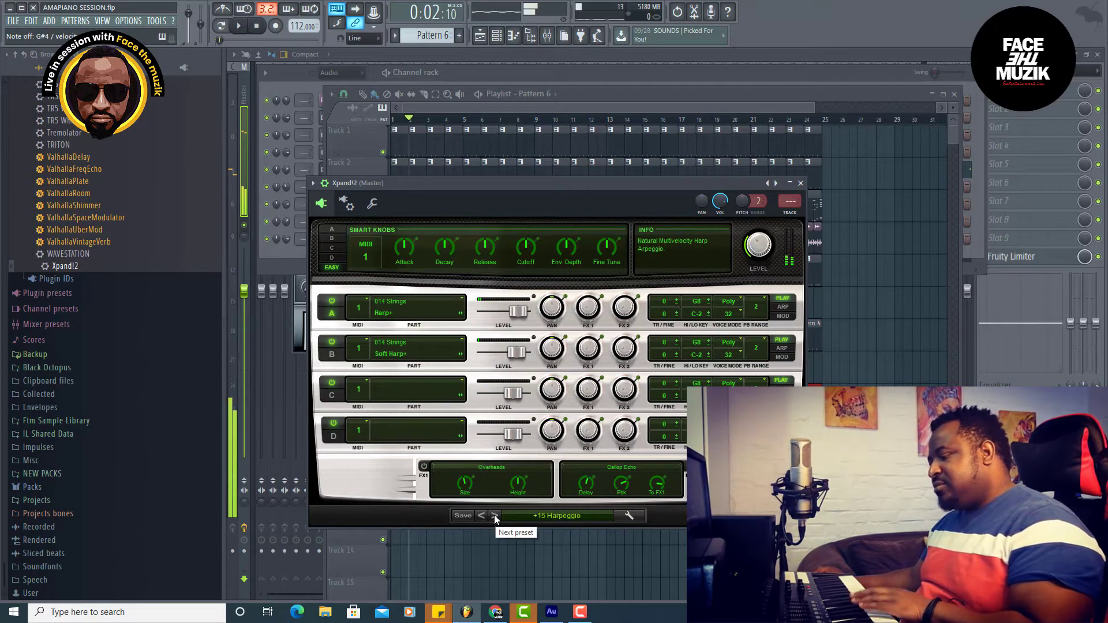
left_click(494, 515)
left_click(494, 515)
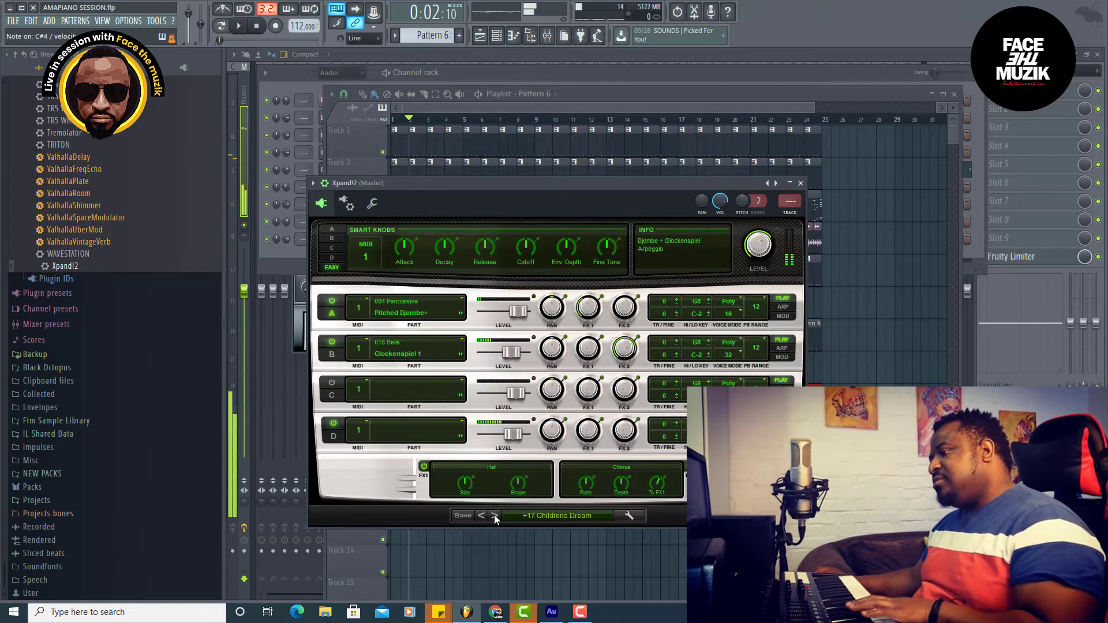
left_click(494, 515)
left_click(494, 515)
left_click(495, 515)
left_click(494, 515)
left_click(494, 515)
left_click(494, 515)
left_click(494, 515)
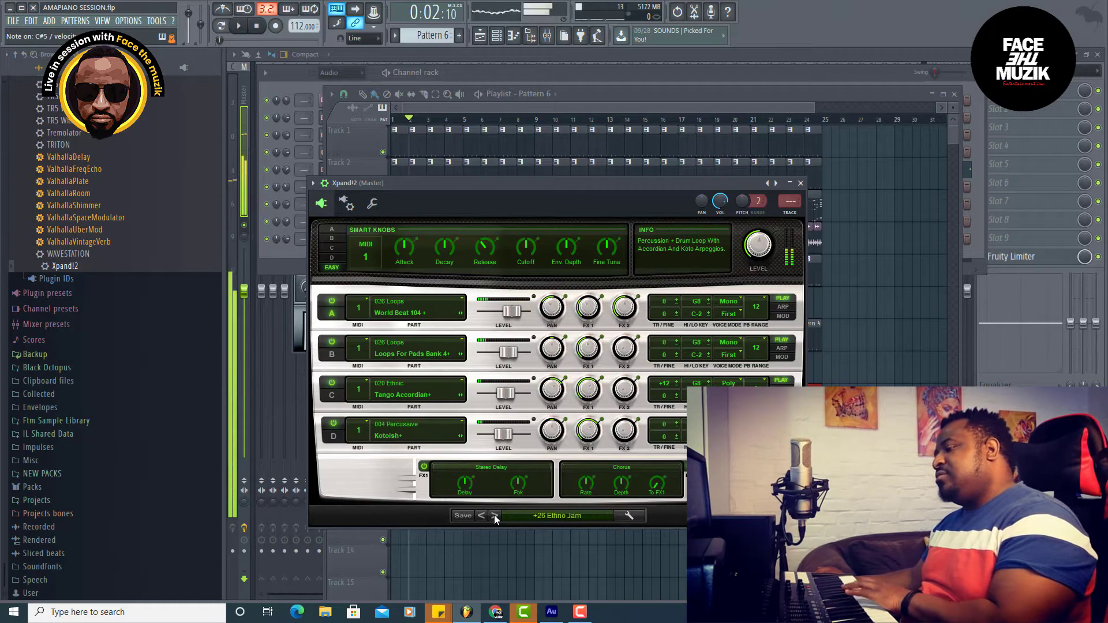
left_click(495, 515)
left_click(494, 515)
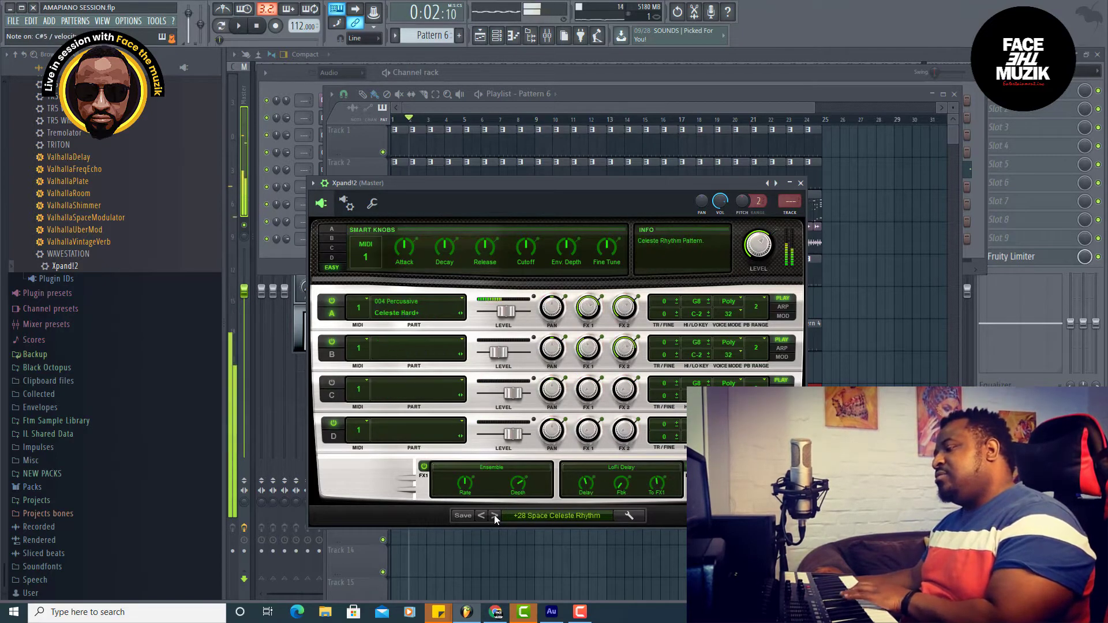
left_click(494, 515)
left_click(494, 515)
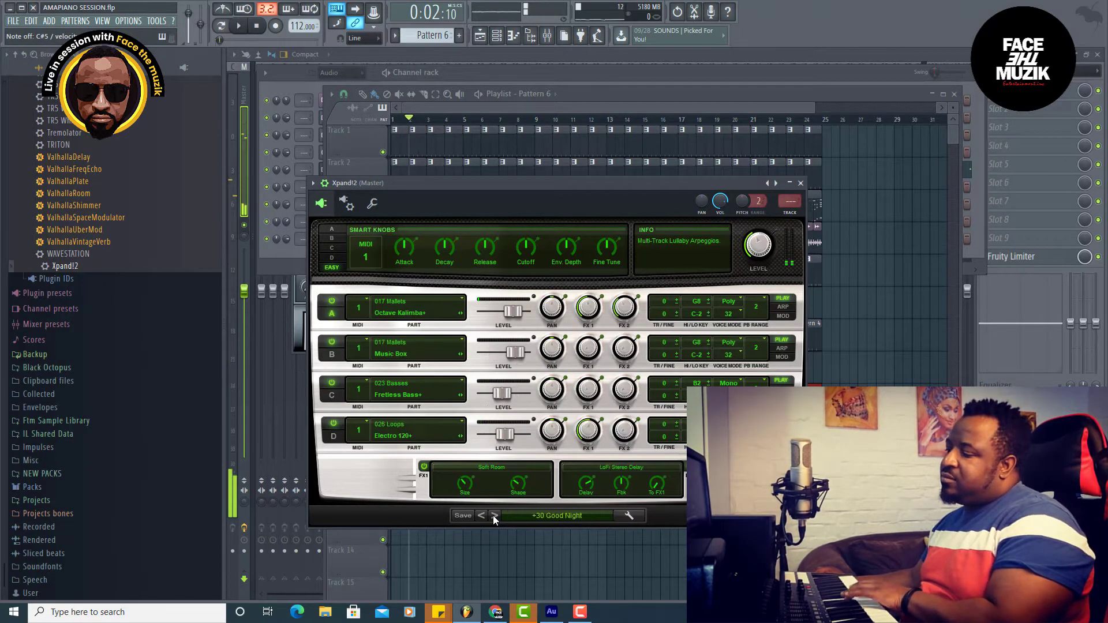
left_click(493, 515)
left_click(494, 515)
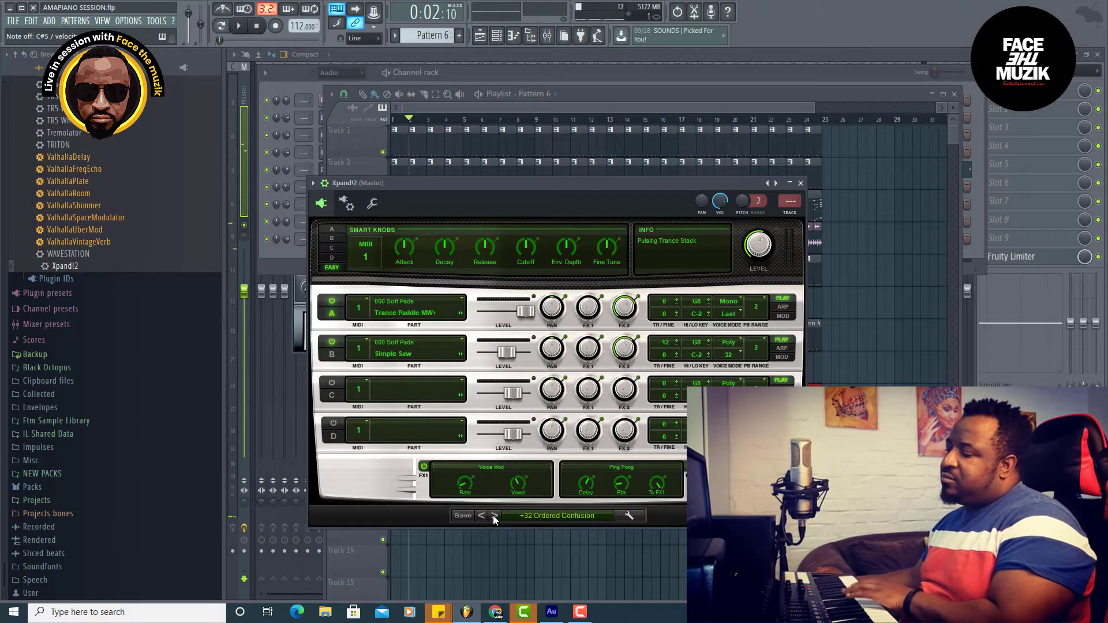
left_click(493, 515)
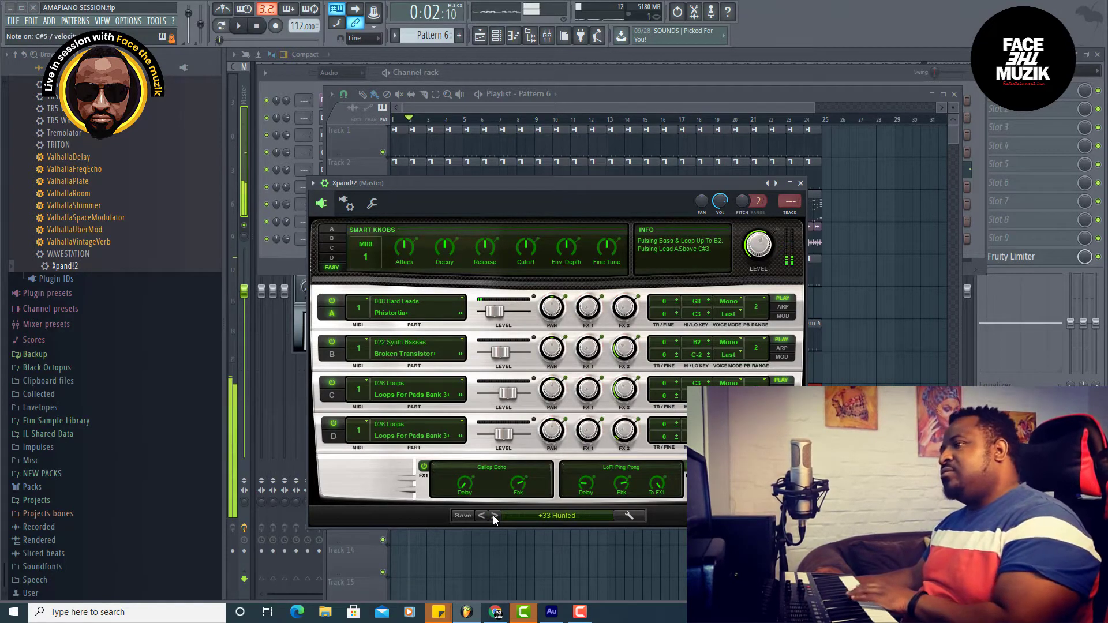
- Play the song to try out the +33 Hunted sound, then stop and return the playhead to the start
left_click(240, 27)
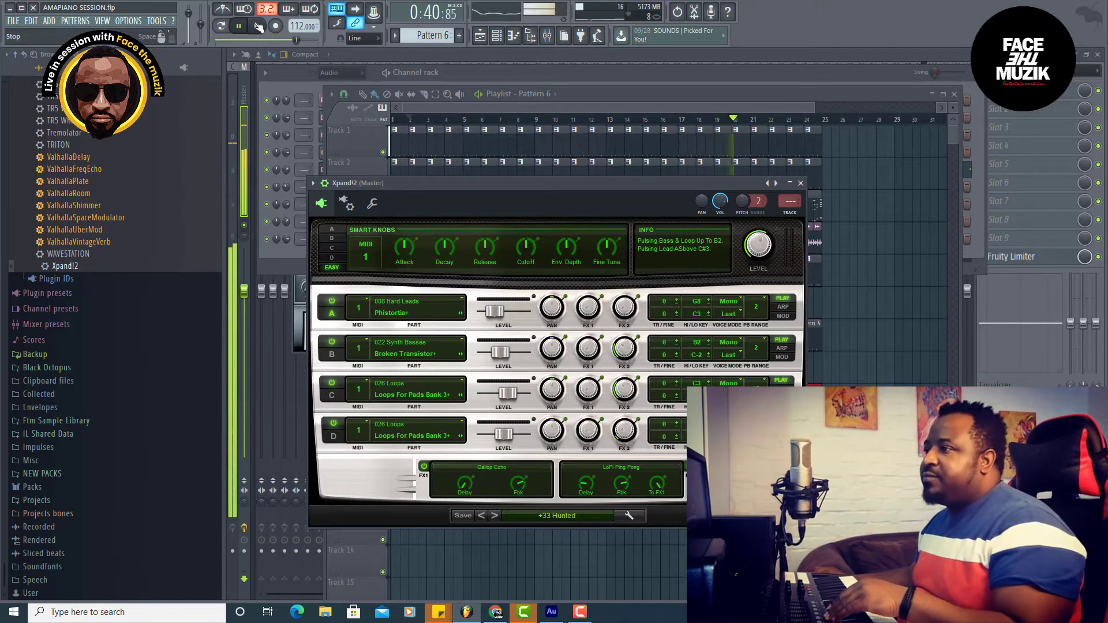
left_click(256, 26)
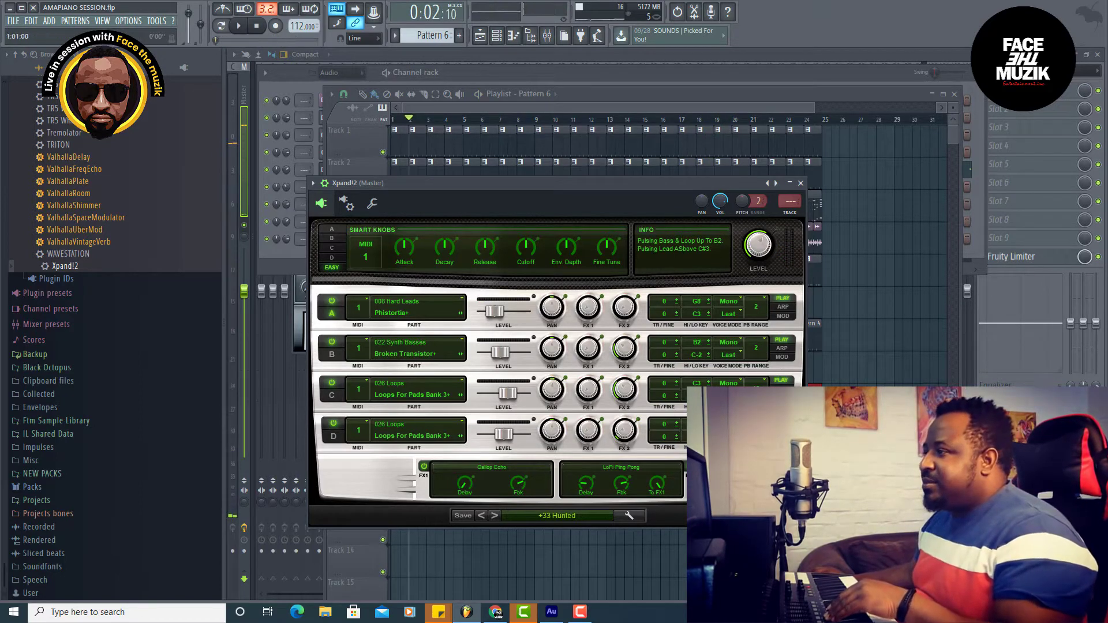
left_click(257, 26)
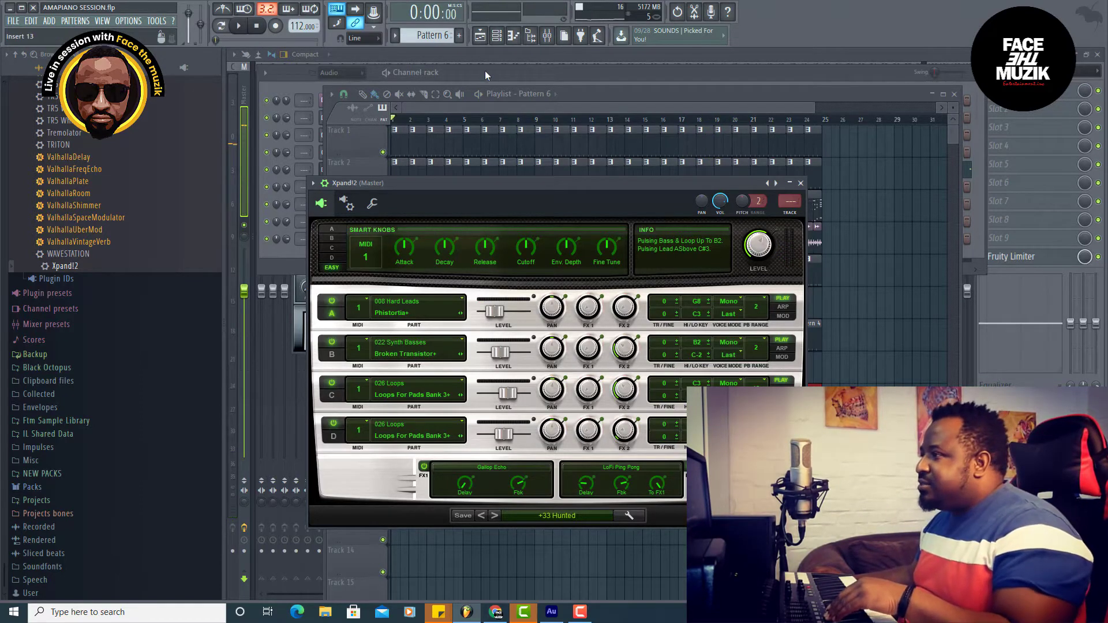
- Switch to Pattern 7 and record the Xpand!2 part over the song with the Everything option
left_click(498, 37)
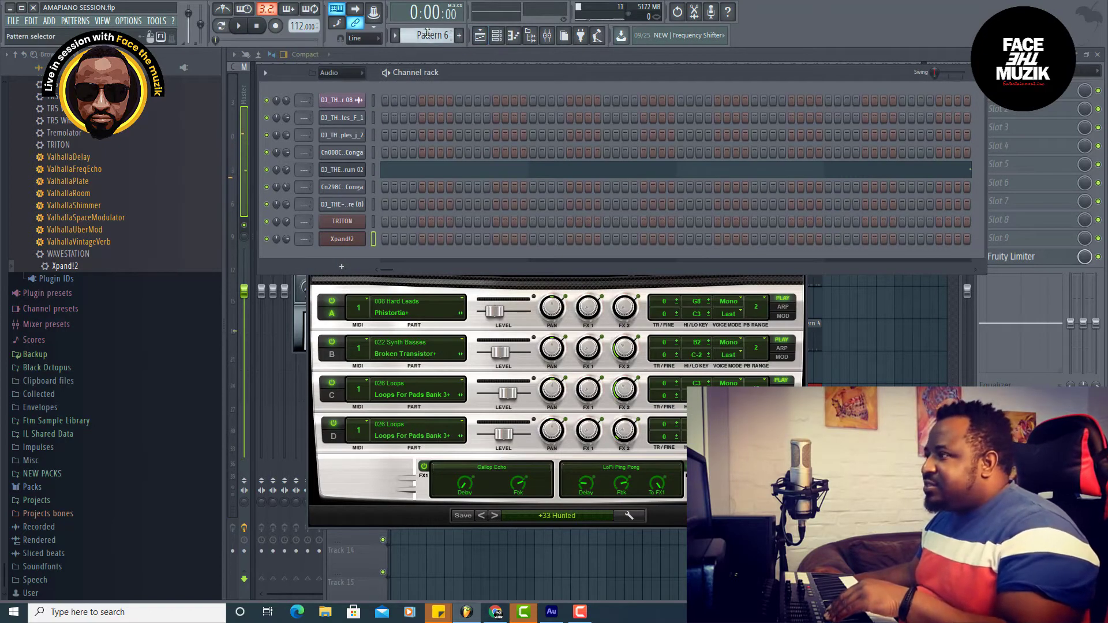
scroll(426, 33, "down", 1)
left_click(277, 26)
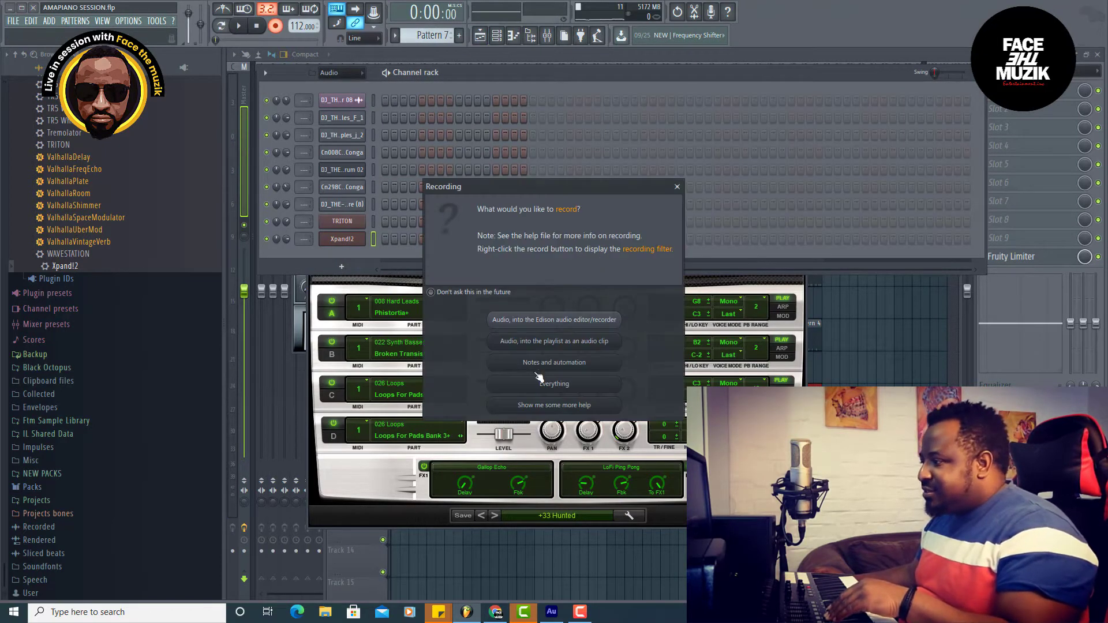
left_click(554, 385)
left_click(238, 26)
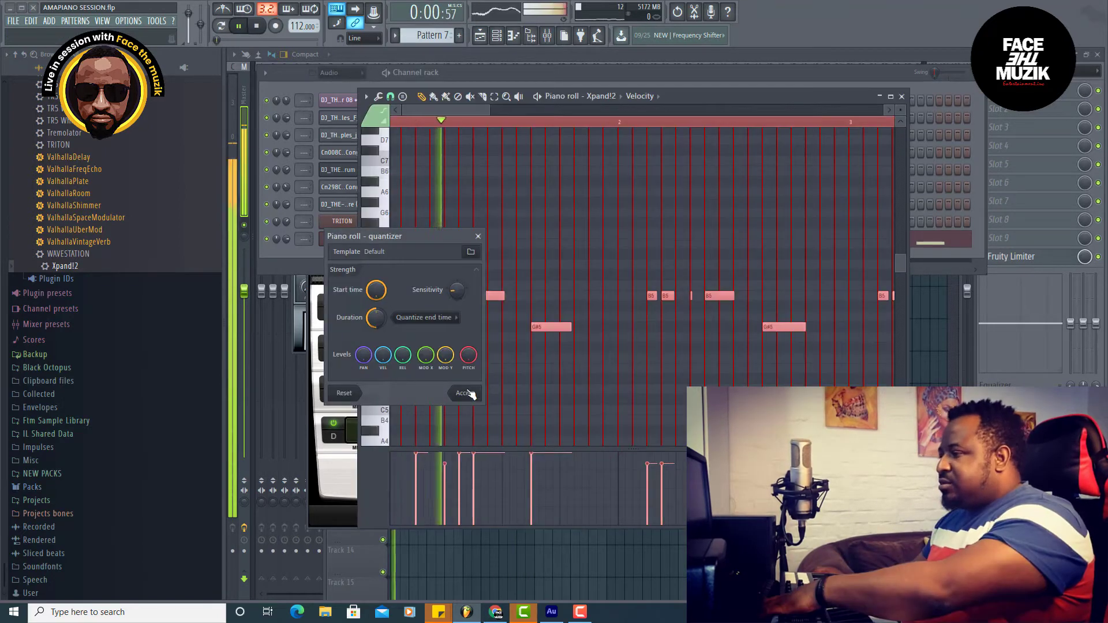
- Quantize the recorded Xpand!2 notes and shift the short second B5 note in bar 1 slightly earlier, then close the piano roll
left_click(465, 394)
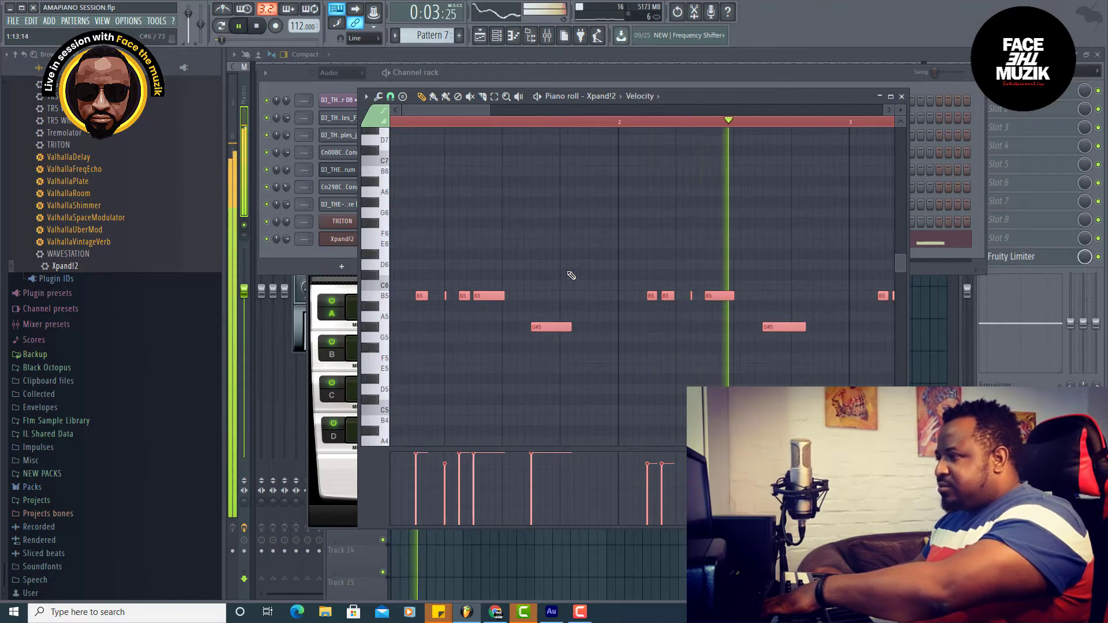
left_click(452, 252)
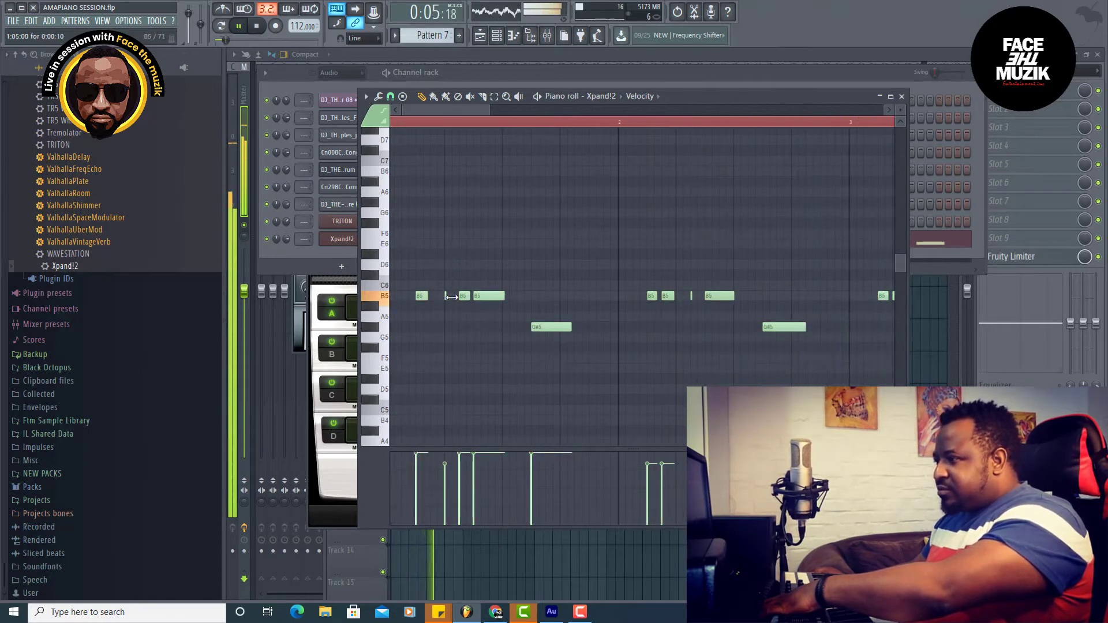
left_click_drag(455, 299, 435, 297)
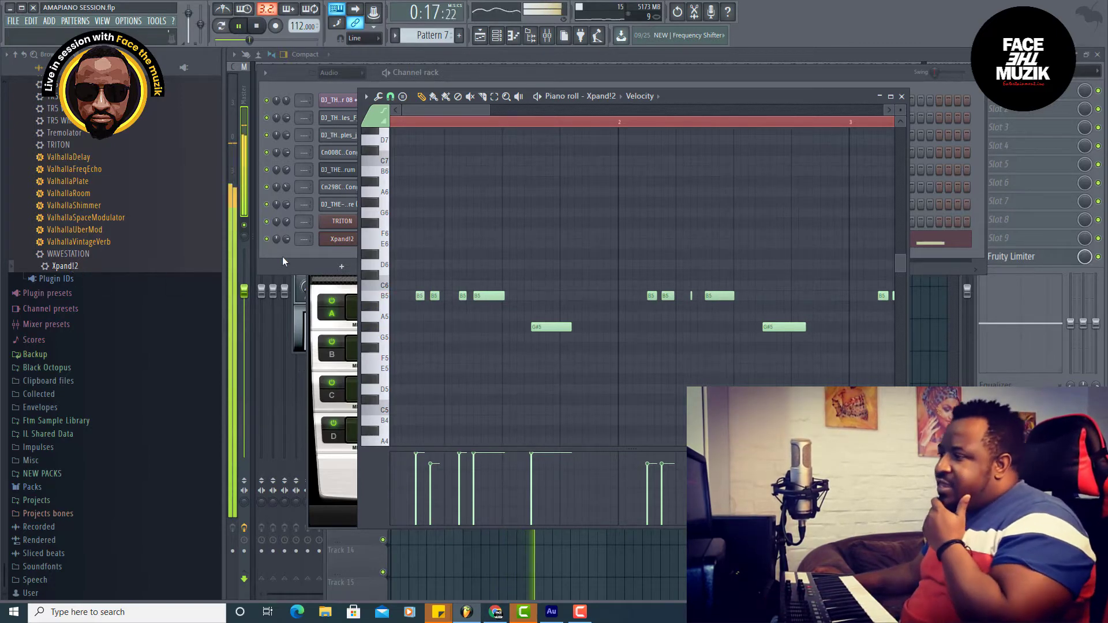
left_click(902, 96)
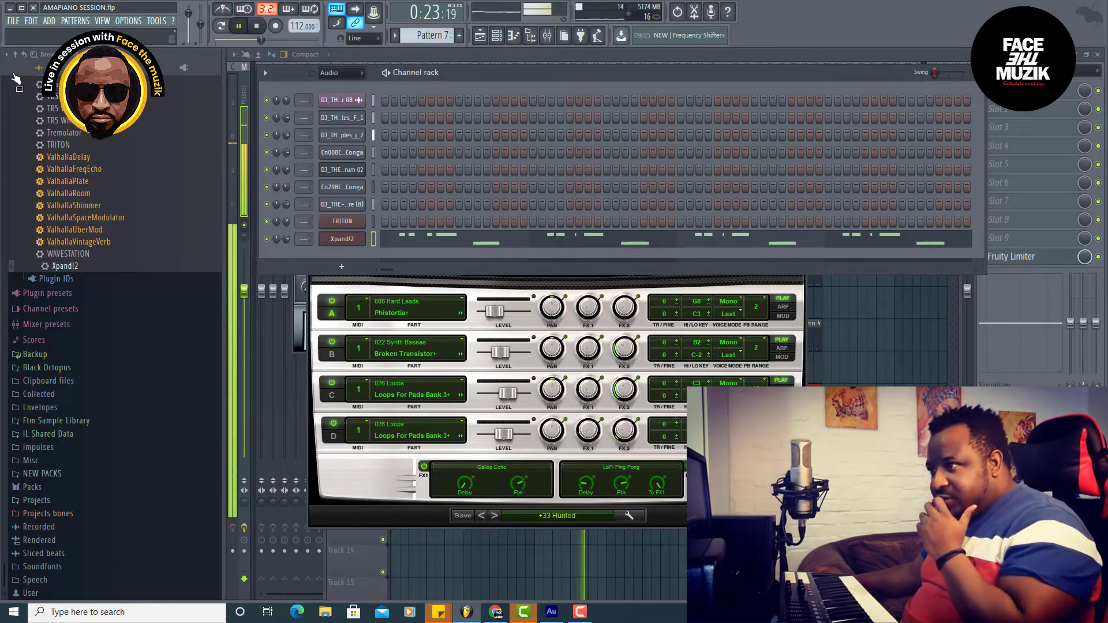
- Save the project and switch to Pattern 8
left_click(10, 23)
left_click(31, 69)
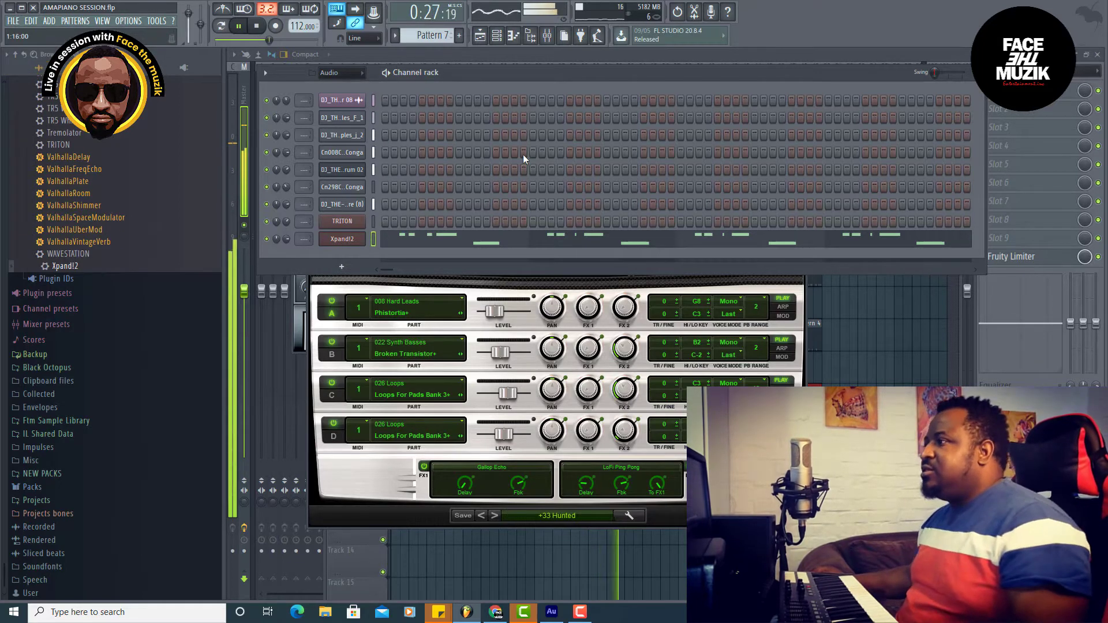
left_click(459, 36)
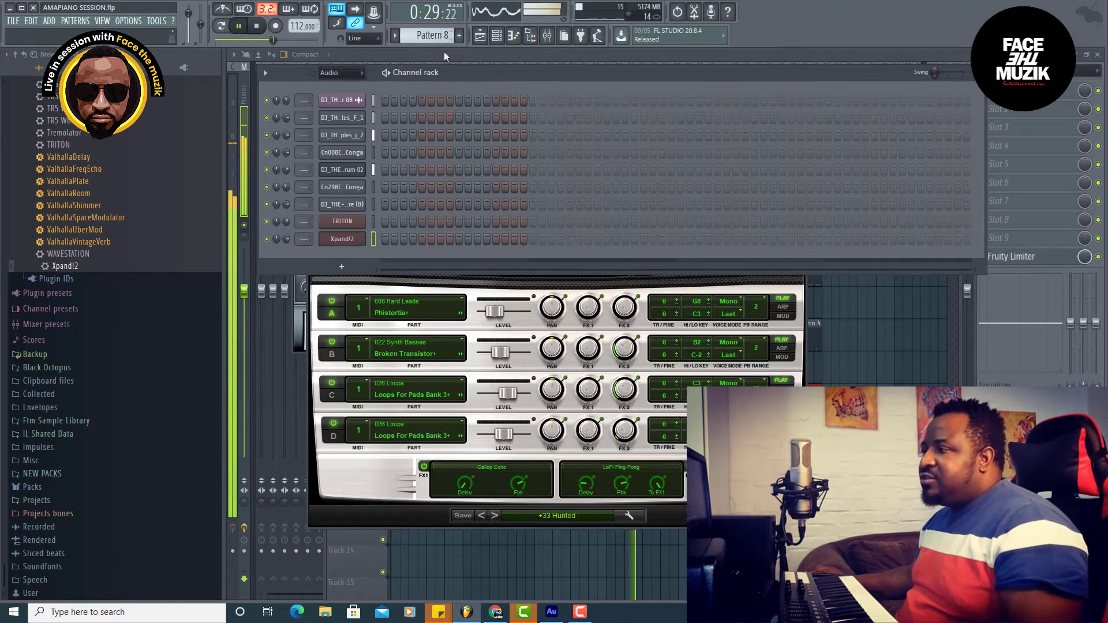
- Halt playback and repeat the Pattern 7 clip on Track 6 of the playlist from bar 9 up to bar 25
left_click(250, 34)
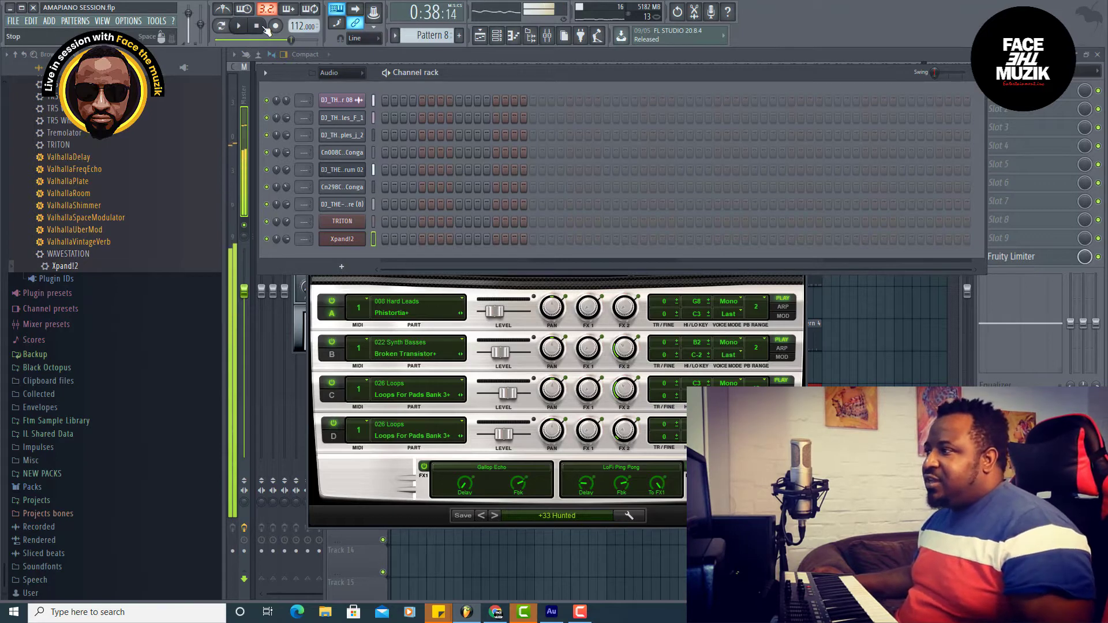
left_click(481, 36)
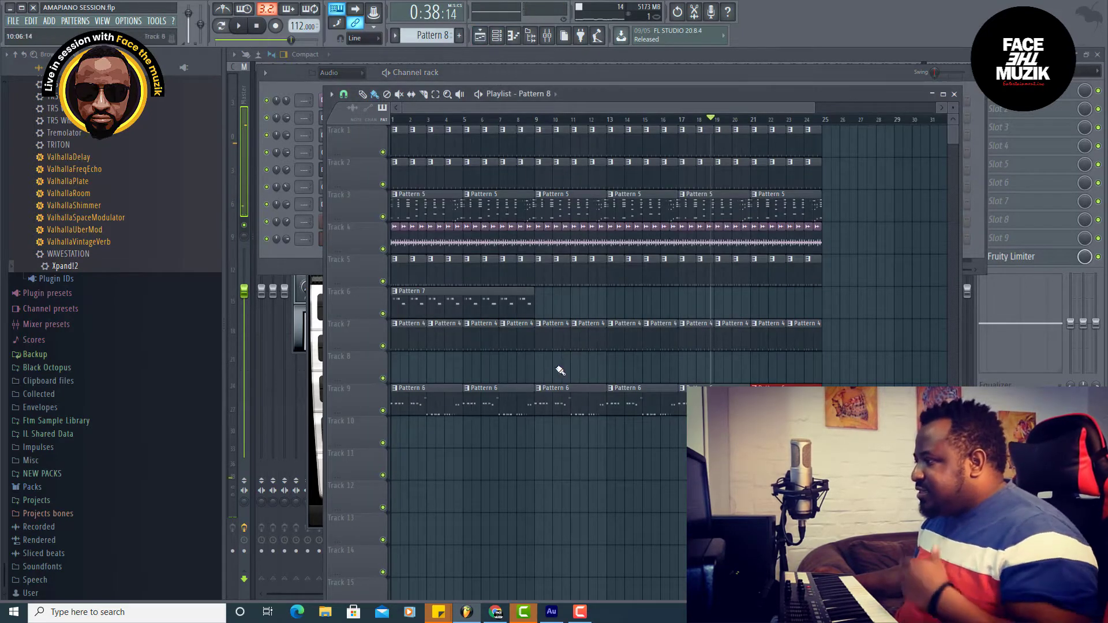
left_click_drag(535, 299, 772, 306)
- Open a second Xpand!2 instance in a new channel and return to the playlist
right_click(104, 268)
left_click(151, 277)
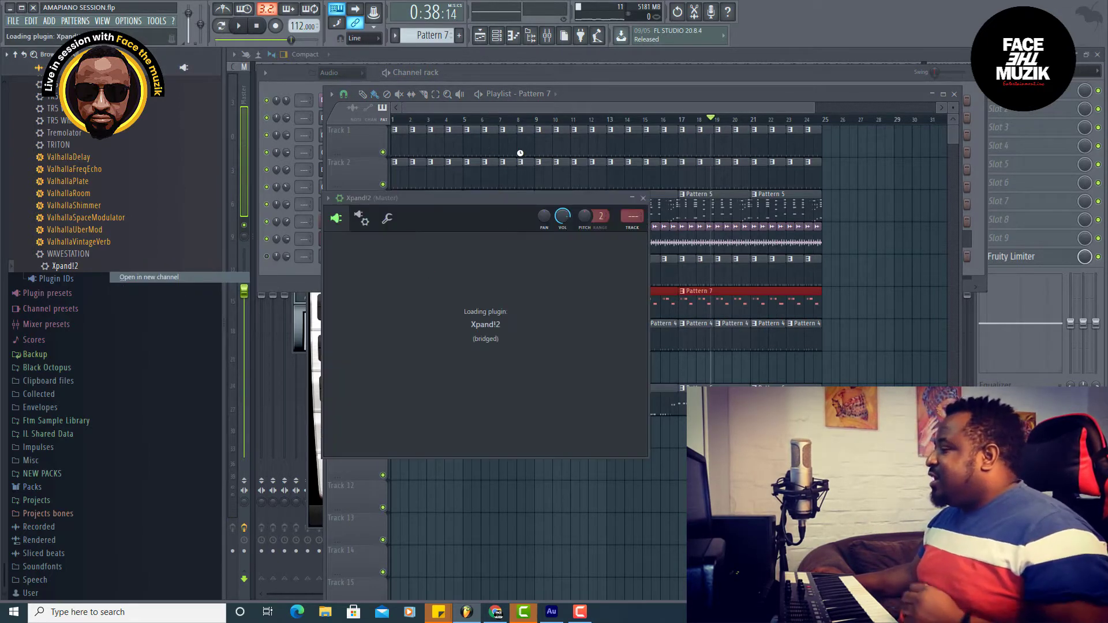
left_click(566, 112)
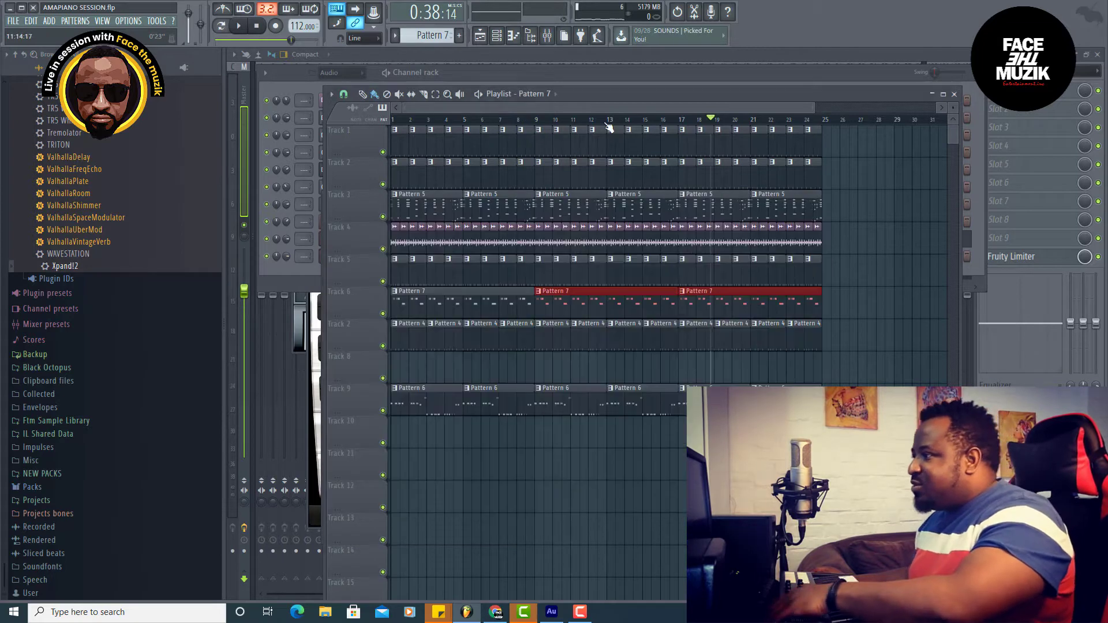
- Select all clips on Tracks 1 to 9 in bars 1 to 24 and duplicate them to bars 25 to 48
left_click_drag(850, 126, 337, 403)
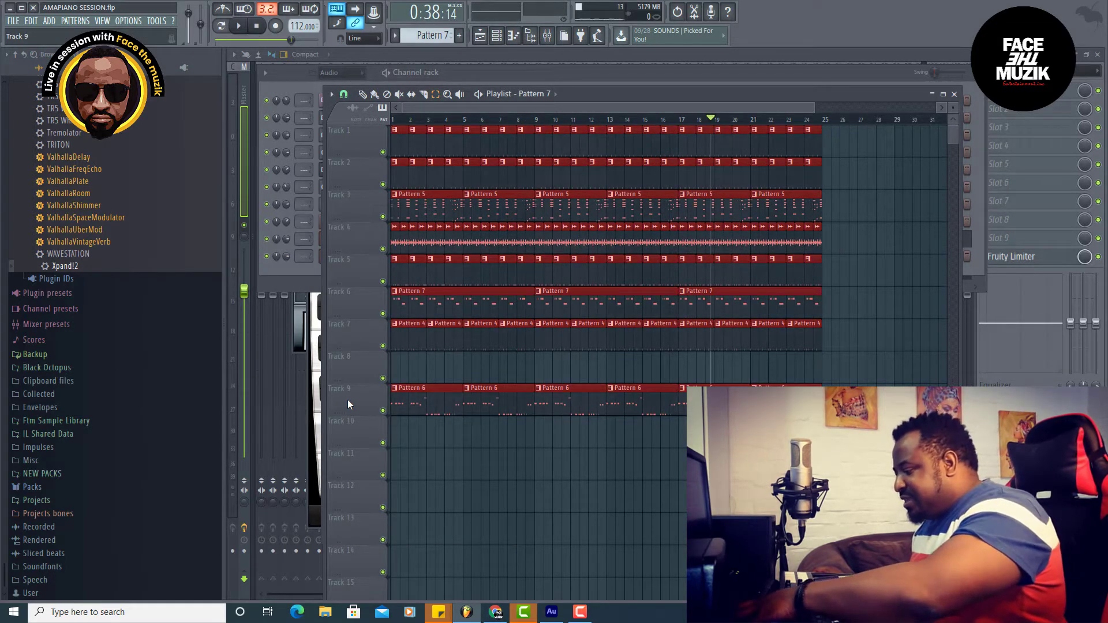
key("ctrl+b")
key("ctrl+b")
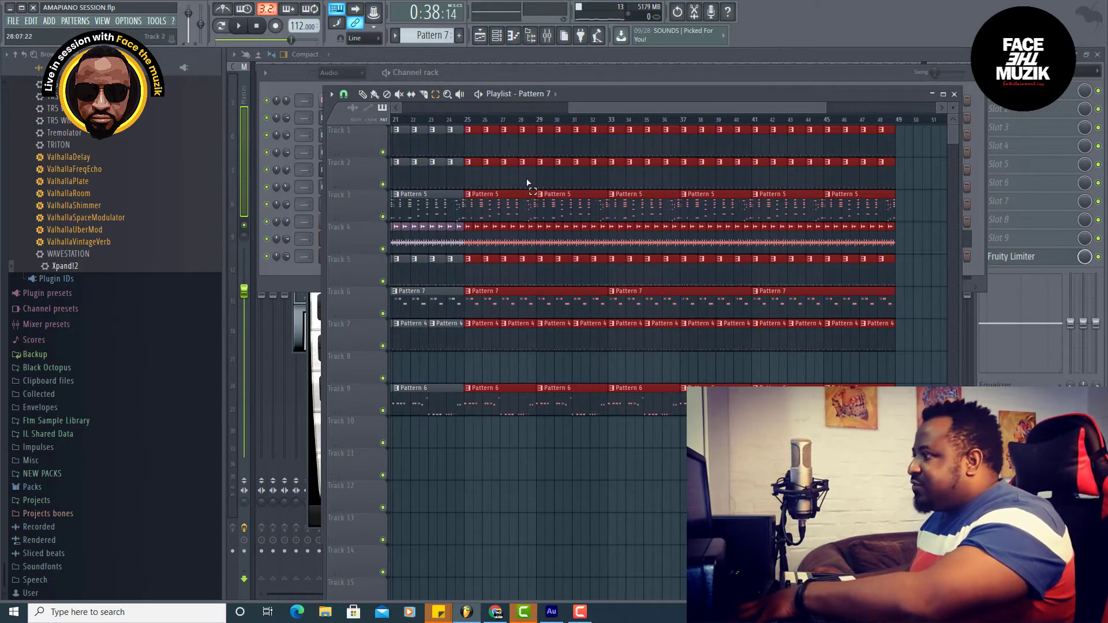
- Duplicate the selected clips once more to bars 49 to 72 and clear the selection
left_click_drag(670, 107, 403, 108)
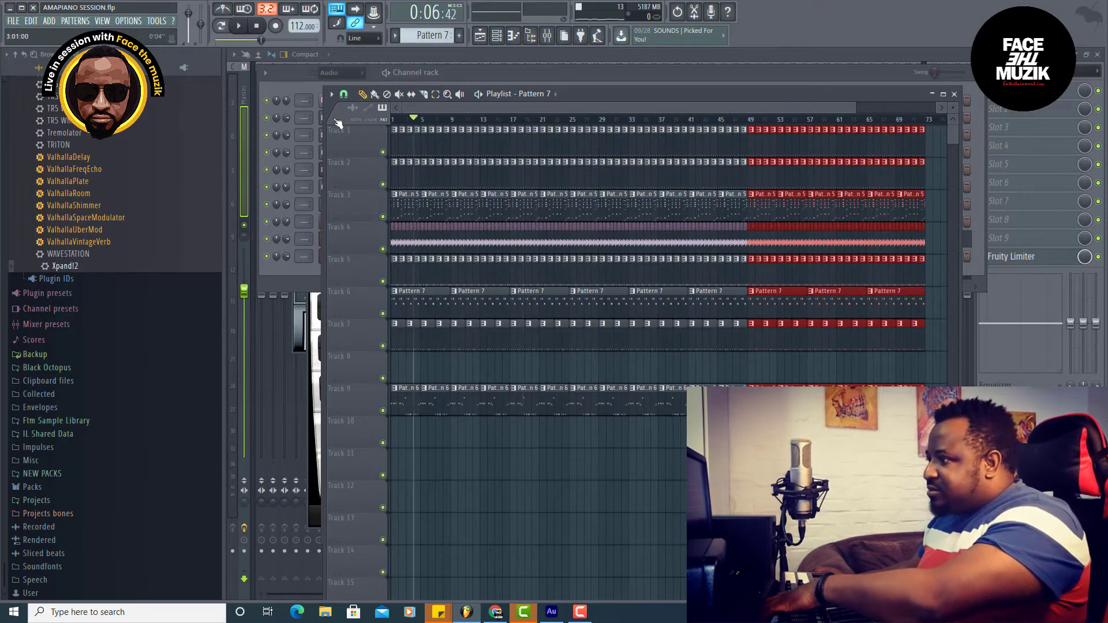
left_click(457, 480)
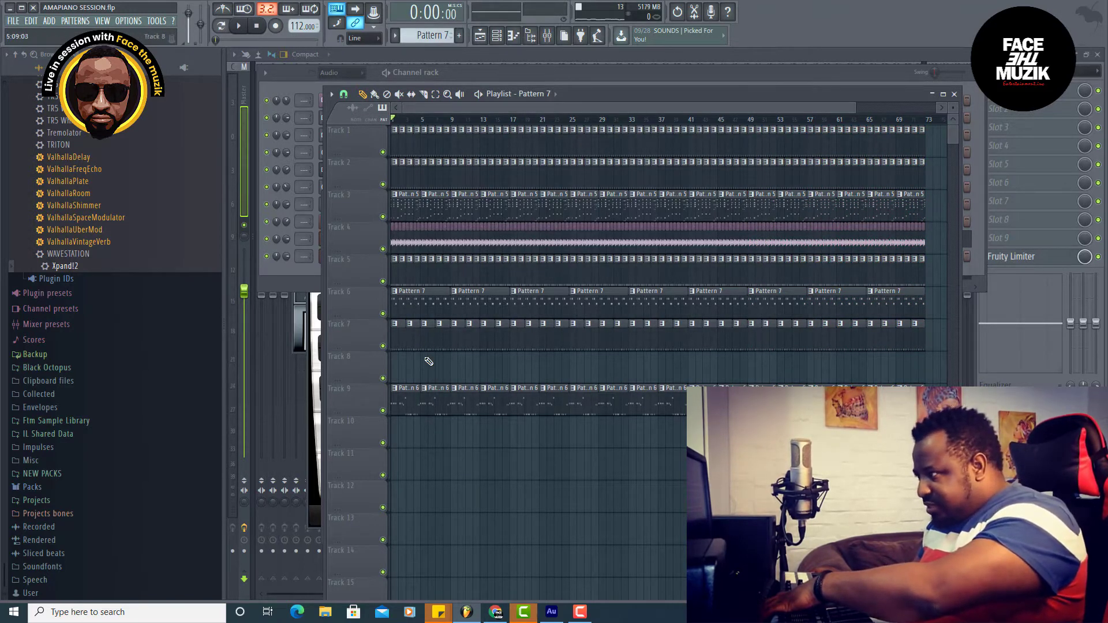
- Delete the clips on Track 7 in bars 1 to 10, Track 6 in bars 1 to 16 and Track 9 in bars 1 to 4
right_click(428, 336)
right_click(413, 334)
right_click(399, 330)
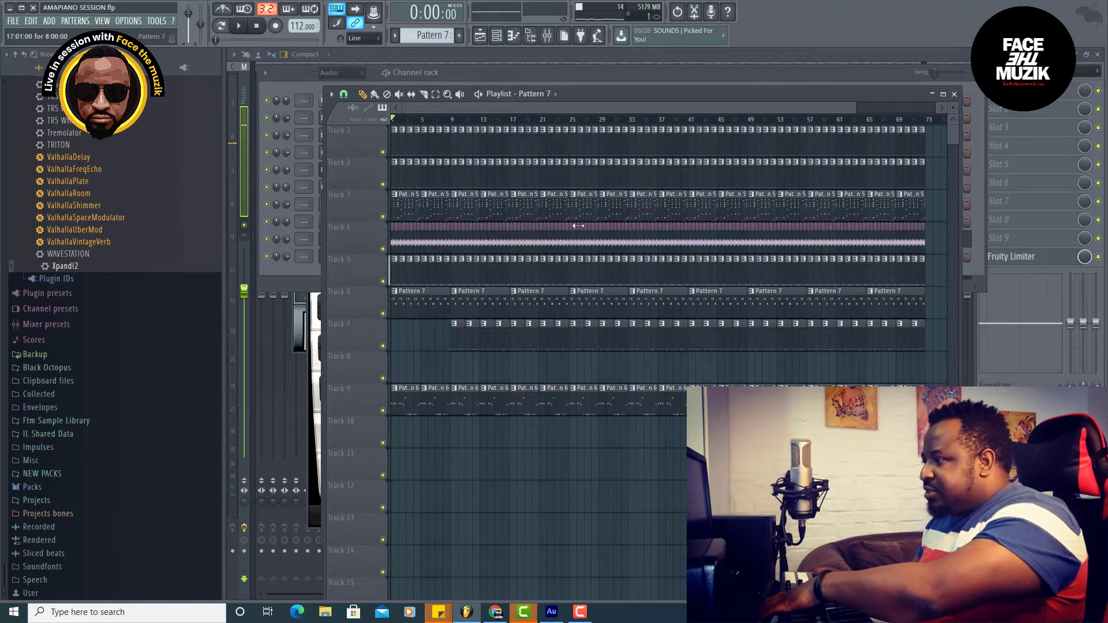
left_click_drag(863, 110, 514, 108)
right_click(472, 394)
right_click(478, 298)
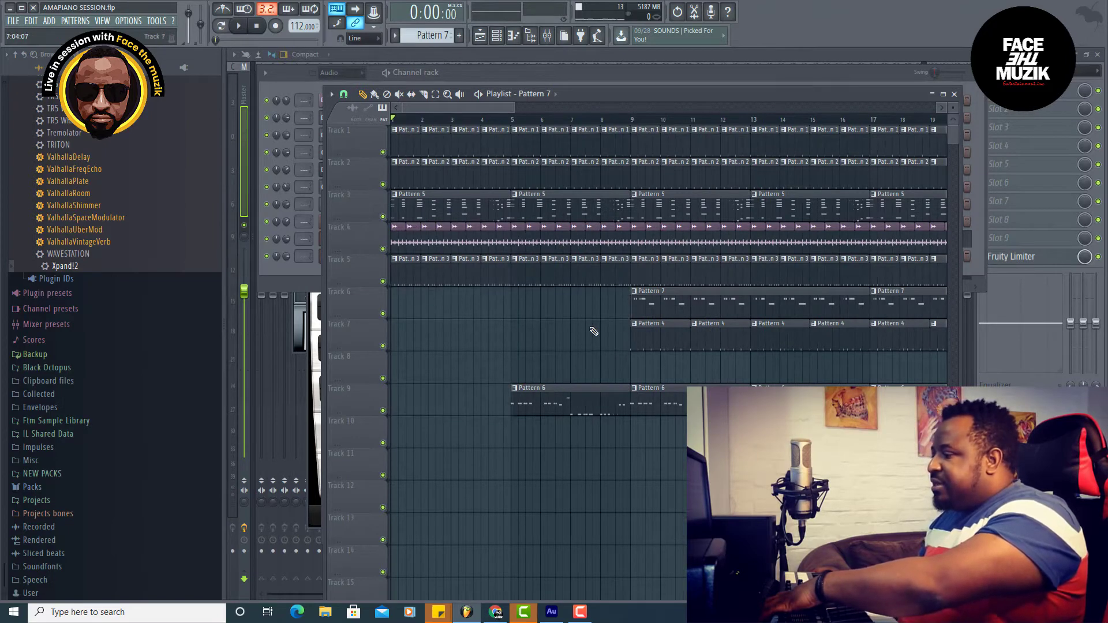
right_click(683, 313)
right_click(685, 340)
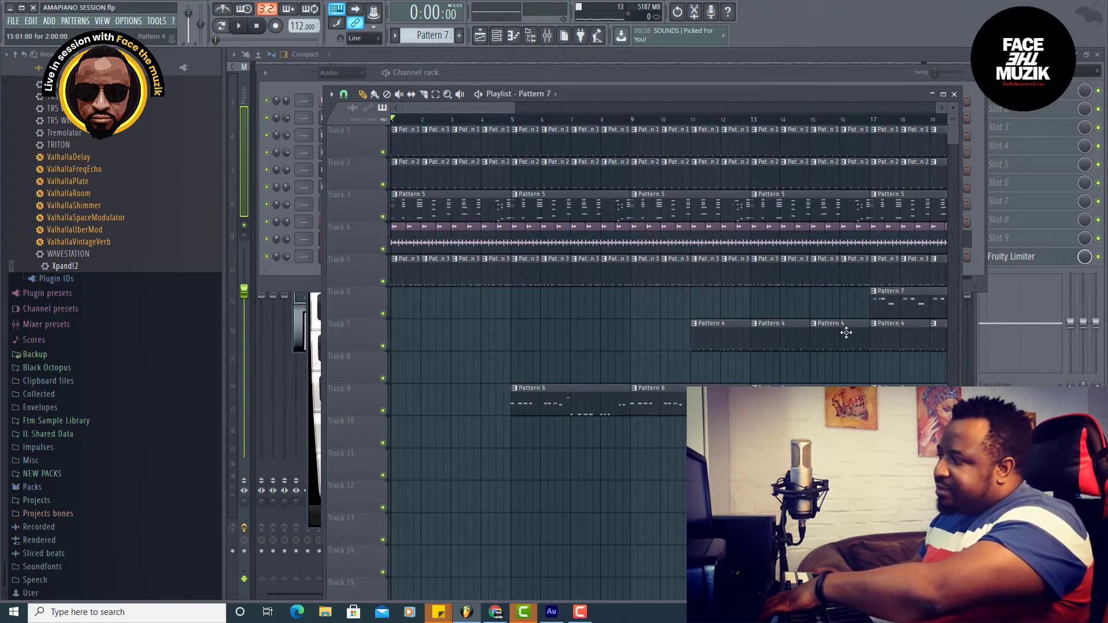
- Play the song and delete the Pattern 5 clips on Track 3 in bars 1 to 8 and the Pattern 6 clip on Track 9 at bar 5
key("space")
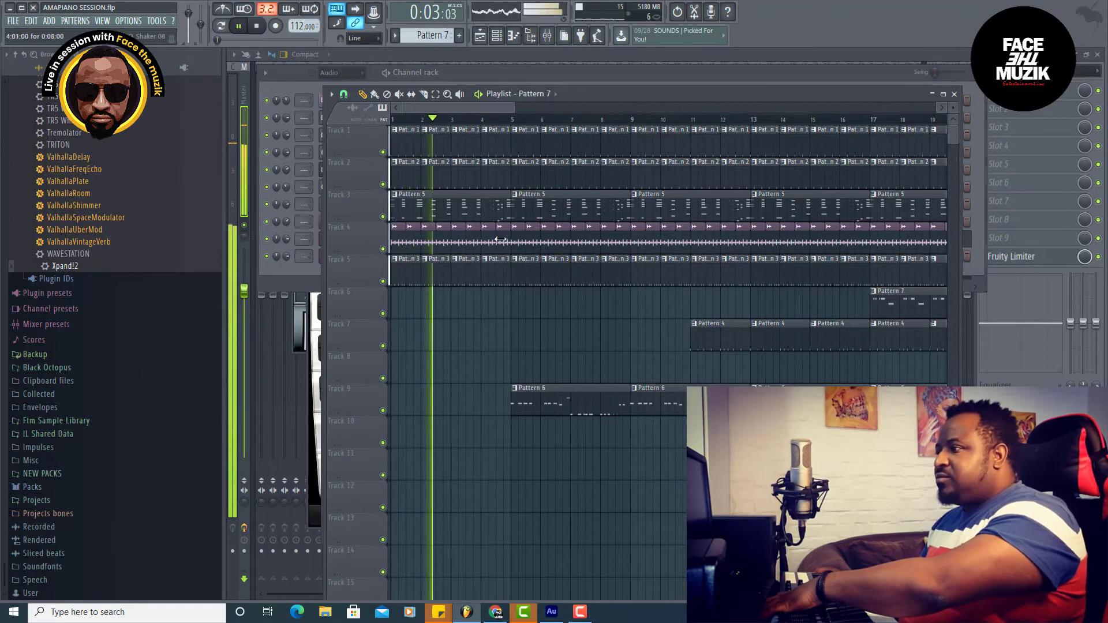
right_click(491, 208)
right_click(554, 208)
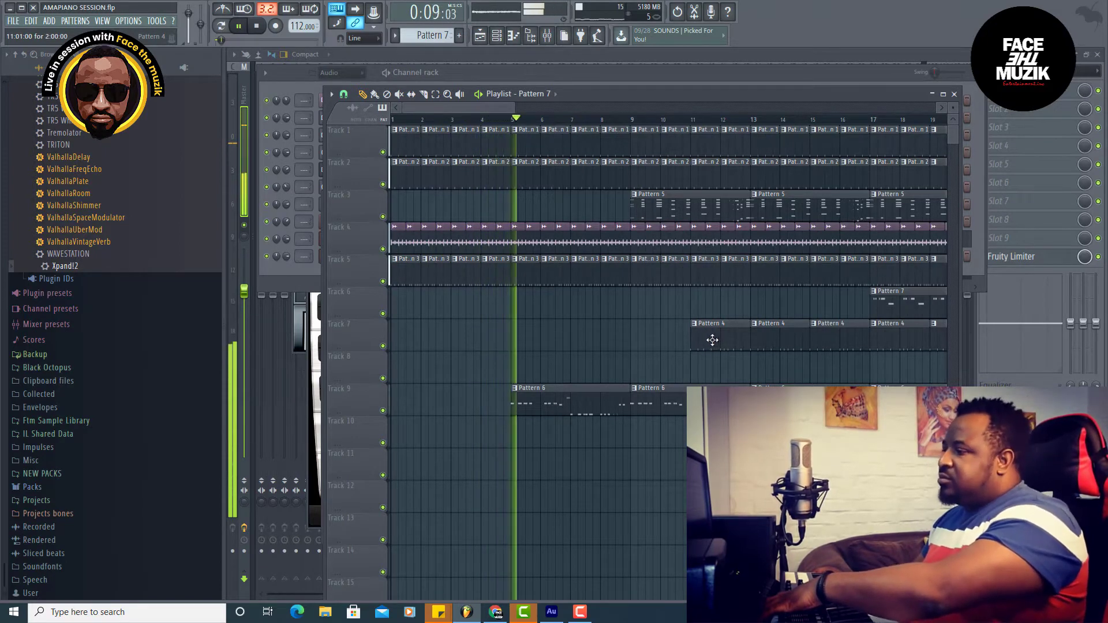
right_click(627, 402)
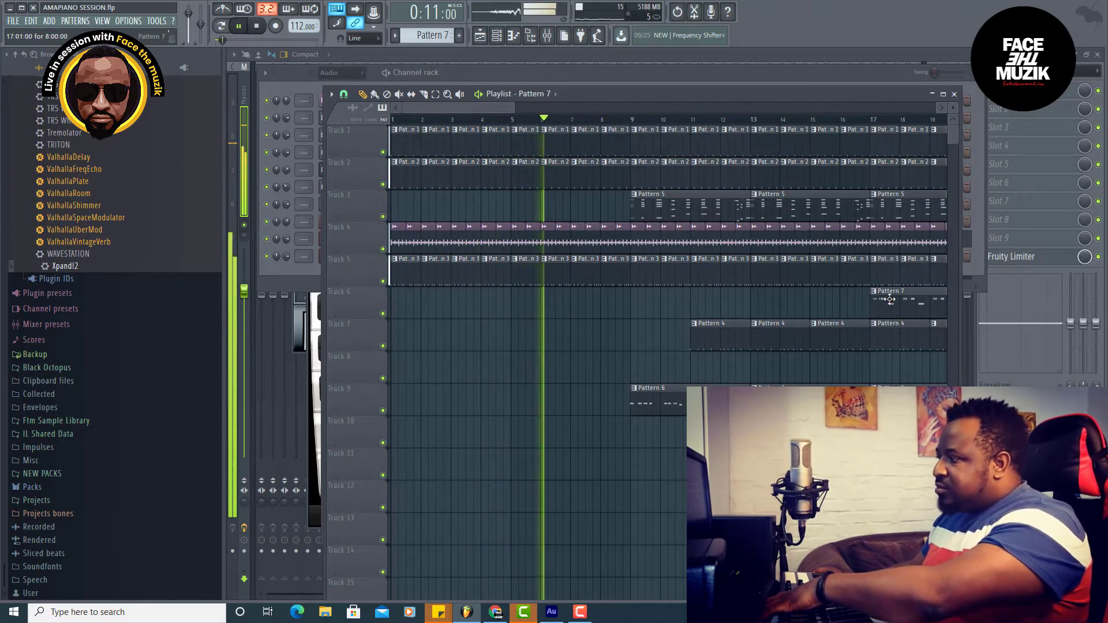
- Place a Pattern 4 clip at bar 9 on Track 7 and delete the Pattern 5 clips on Track 3 in bars 9 to 16
left_click(705, 339)
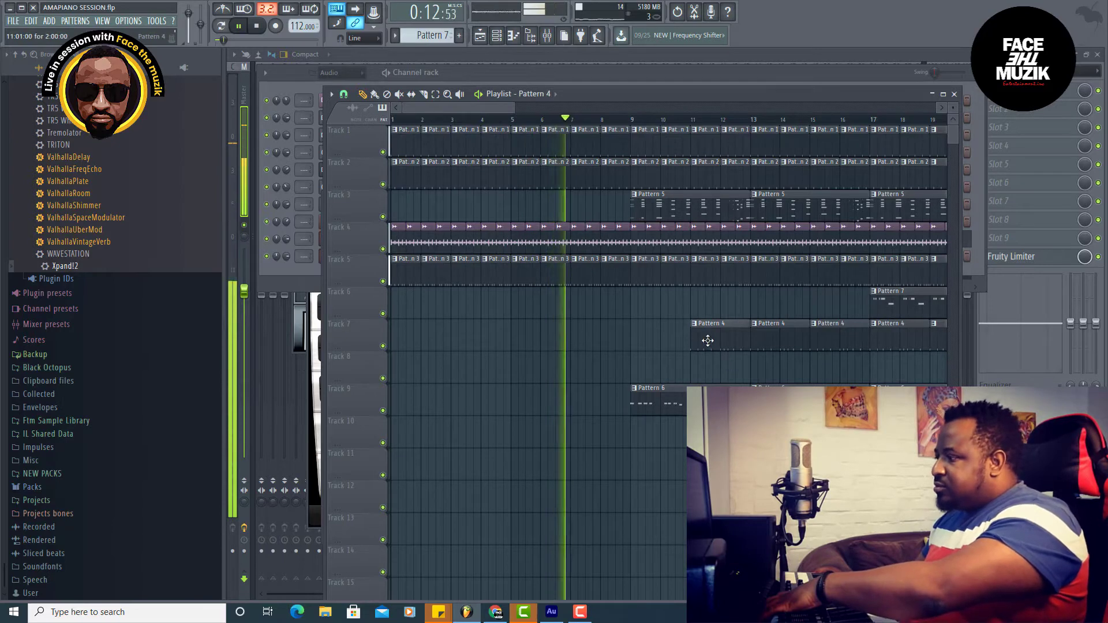
left_click(631, 337)
right_click(663, 207)
right_click(779, 208)
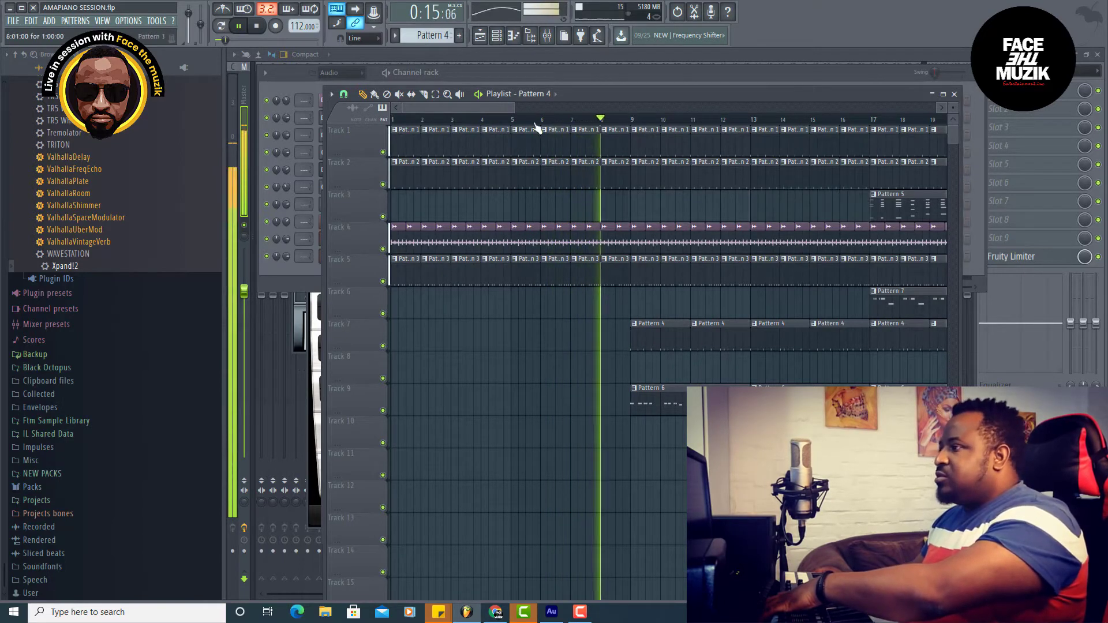
- Delete the Pattern 6 clips on Track 9 in bars 9 to 24
left_click_drag(511, 110, 596, 110)
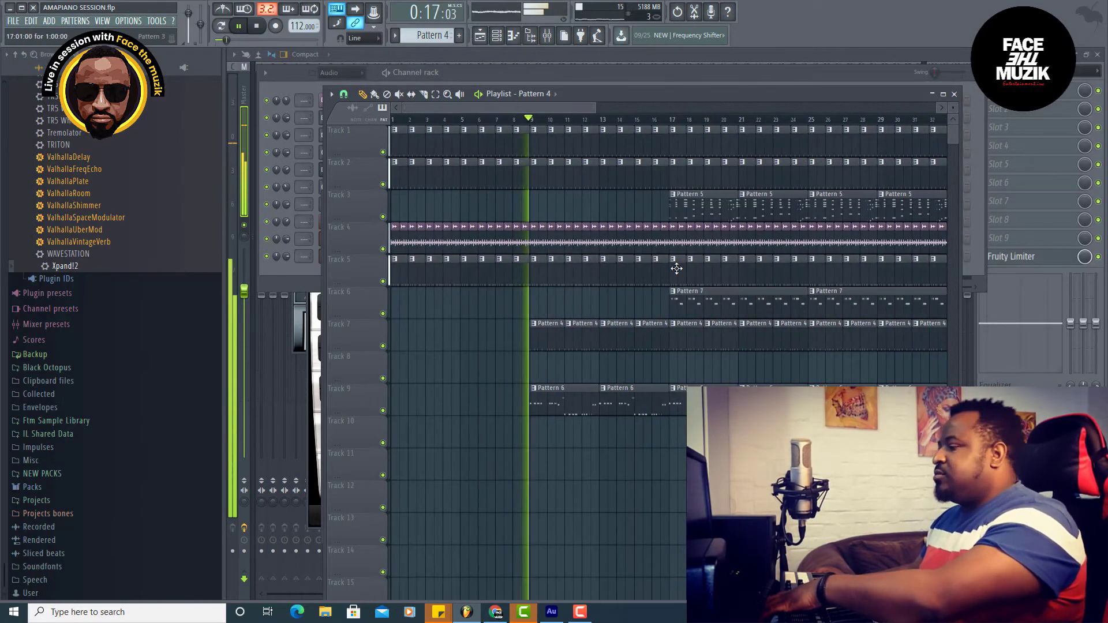
right_click(618, 403)
right_click(577, 403)
right_click(681, 403)
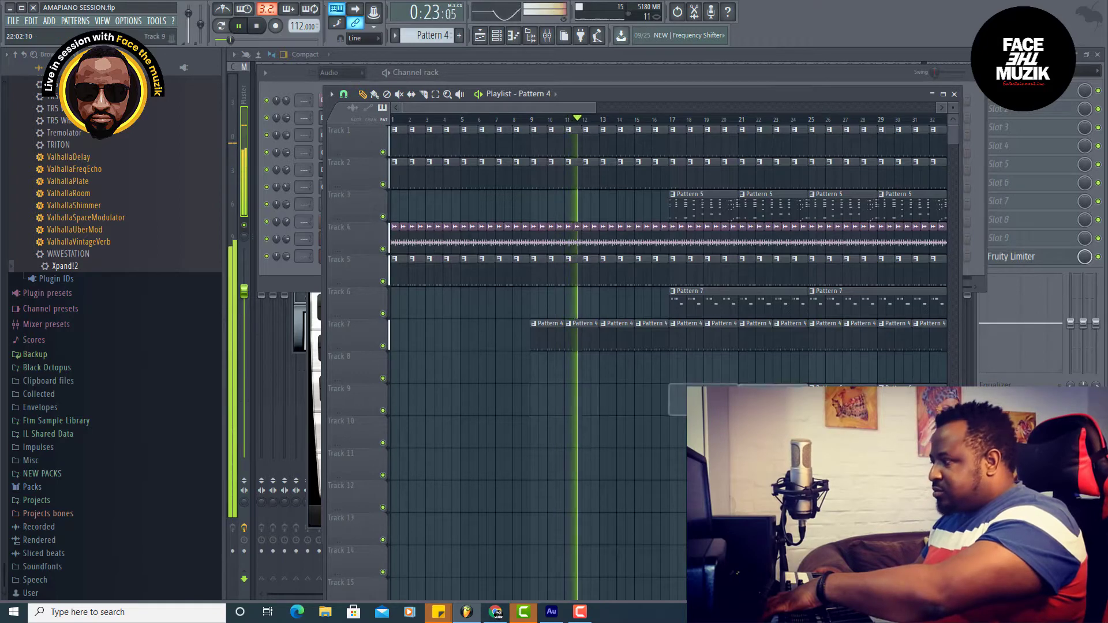
right_click(773, 403)
- Place a Pattern 7 clip at bar 9 on Track 6, then remove and re-place the Pattern 5 clip at bar 17 on Track 3
left_click(705, 303)
left_click(552, 305)
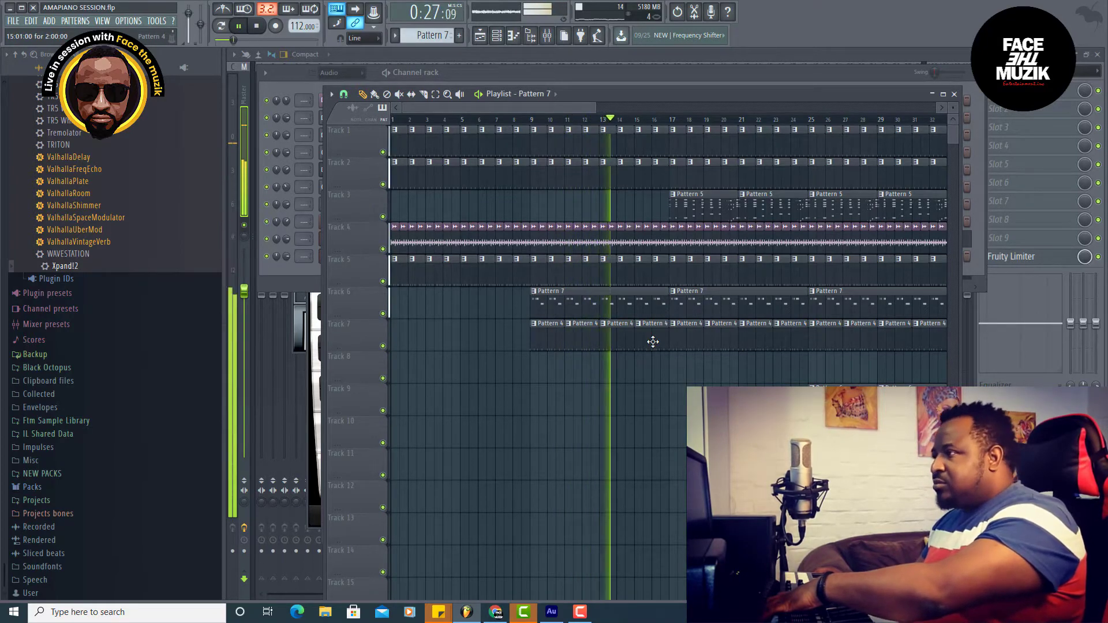
right_click(693, 202)
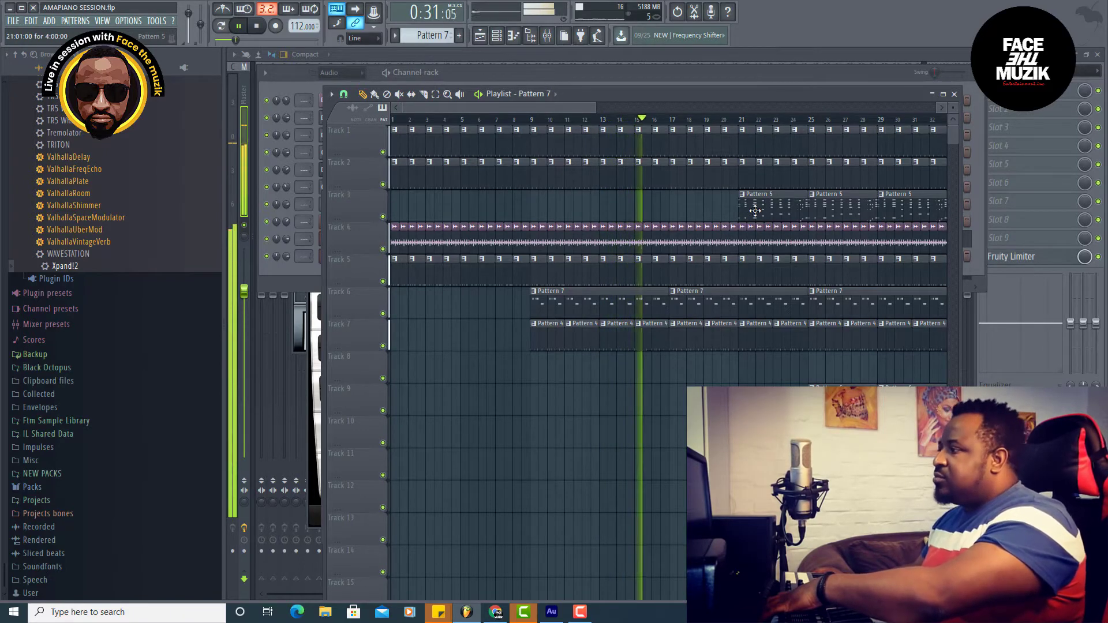
left_click(687, 213)
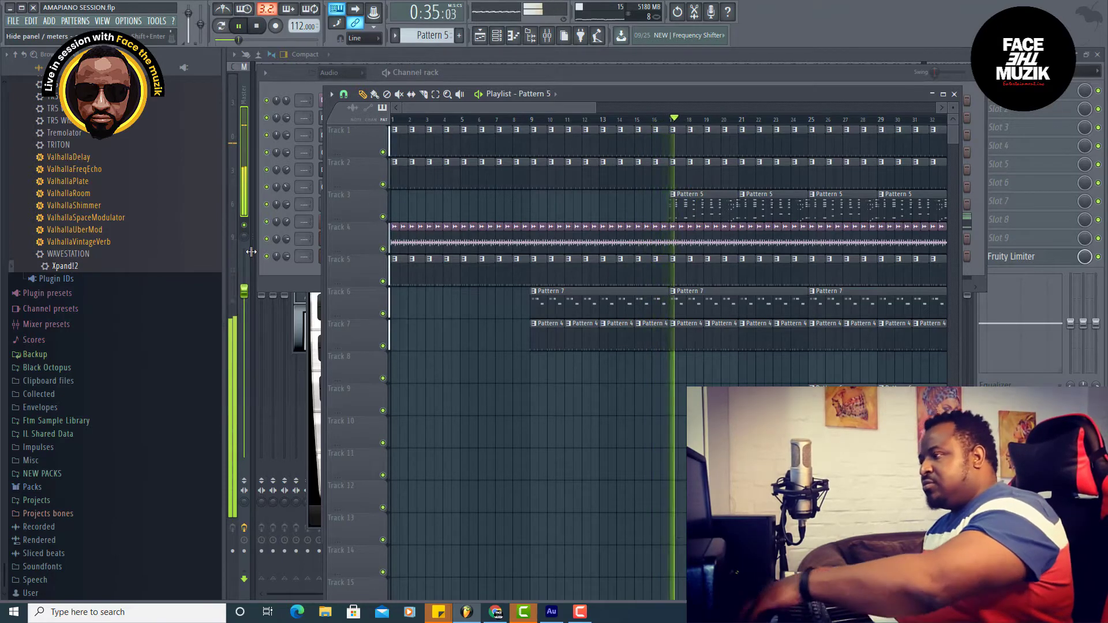
- Stop playback, shorten the notes of the third TRITON chord in bar 1 of Pattern 5 and return to the channel rack
left_click(496, 37)
key("space")
left_click(551, 227)
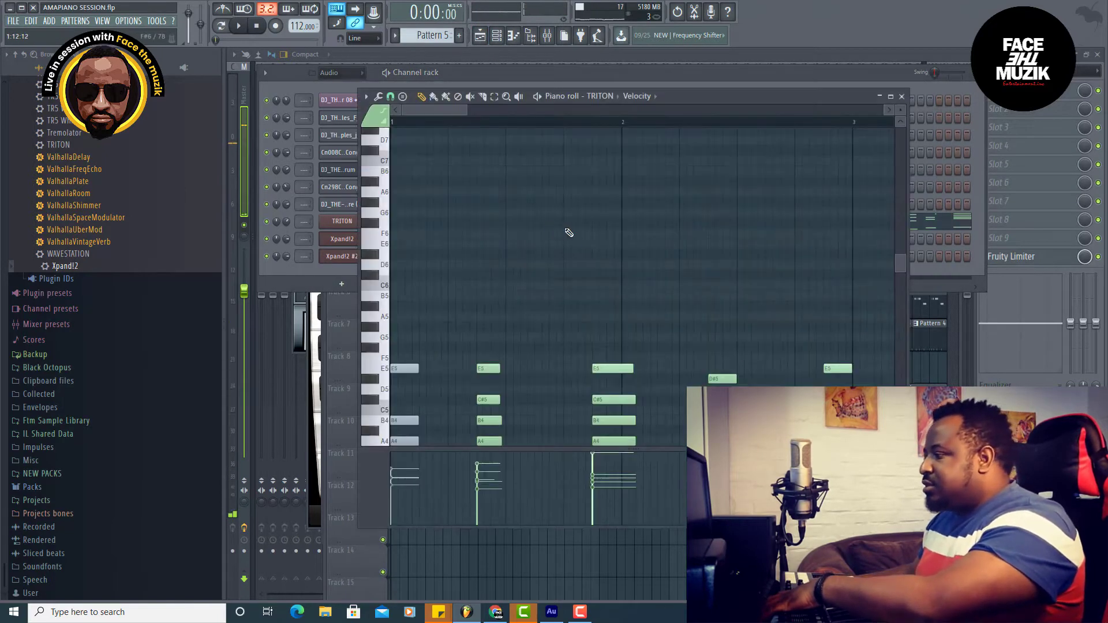
scroll(657, 291, "down", 1)
left_click(496, 96)
left_click_drag(588, 187, 644, 429)
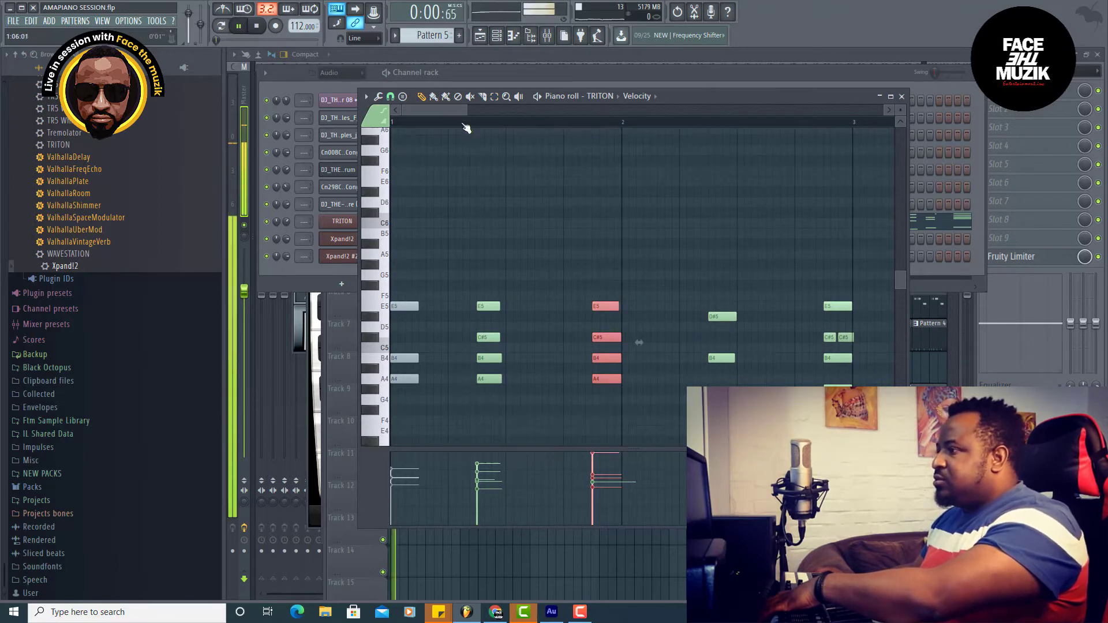
left_click(498, 54)
left_click(497, 35)
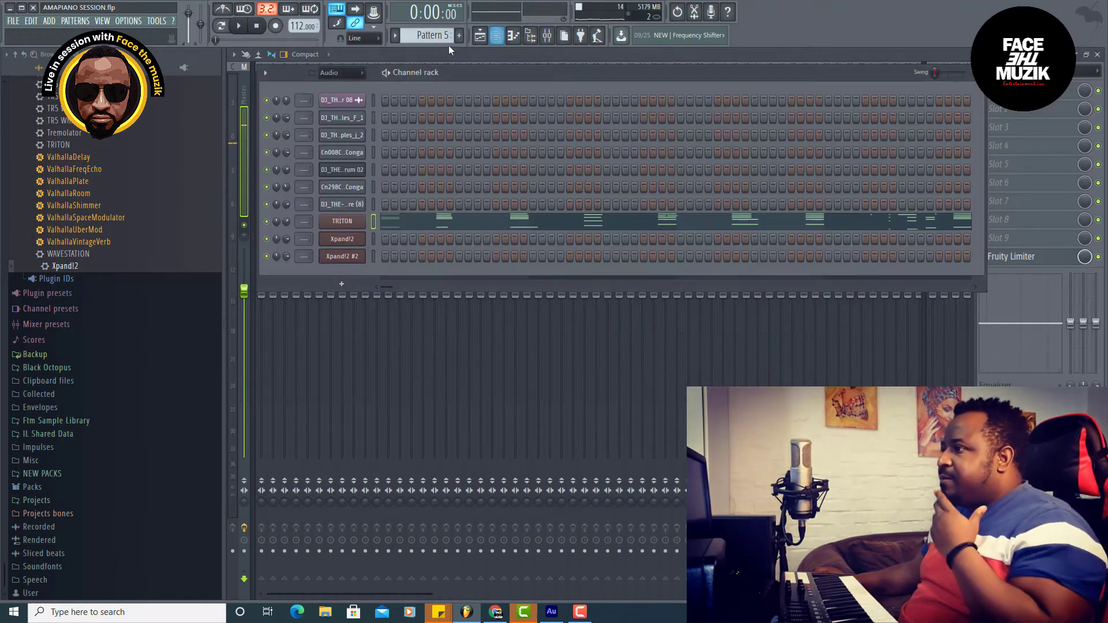
- Switch to Pattern 9 and load the +02 Heavenly Bell Pad soft-pad preset in the second Xpand!2
left_click_drag(447, 36, 448, 45)
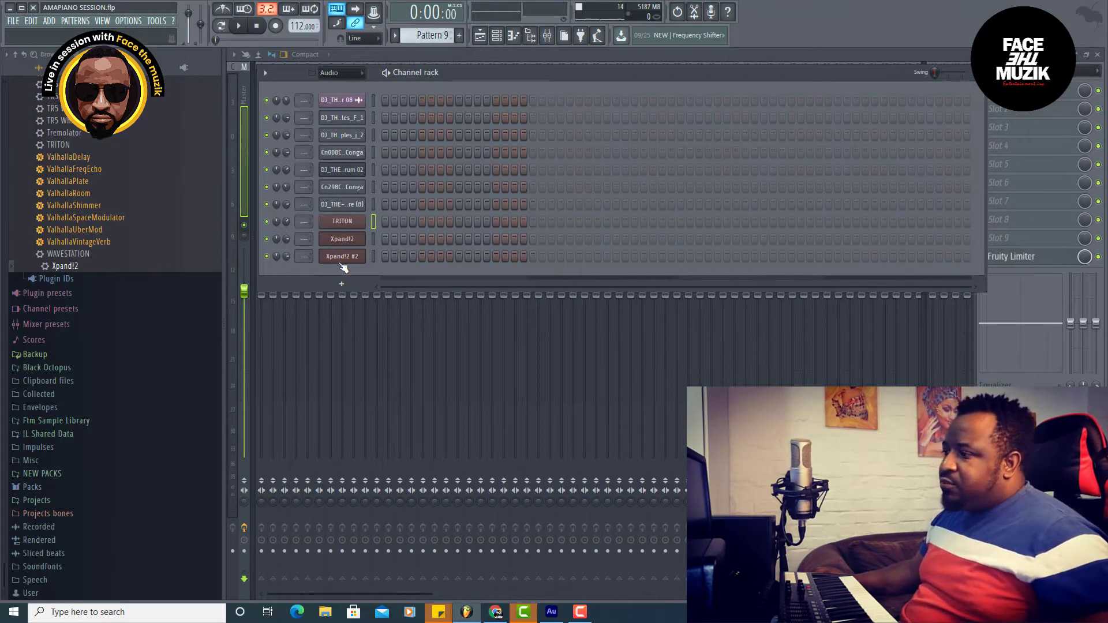
left_click(343, 258)
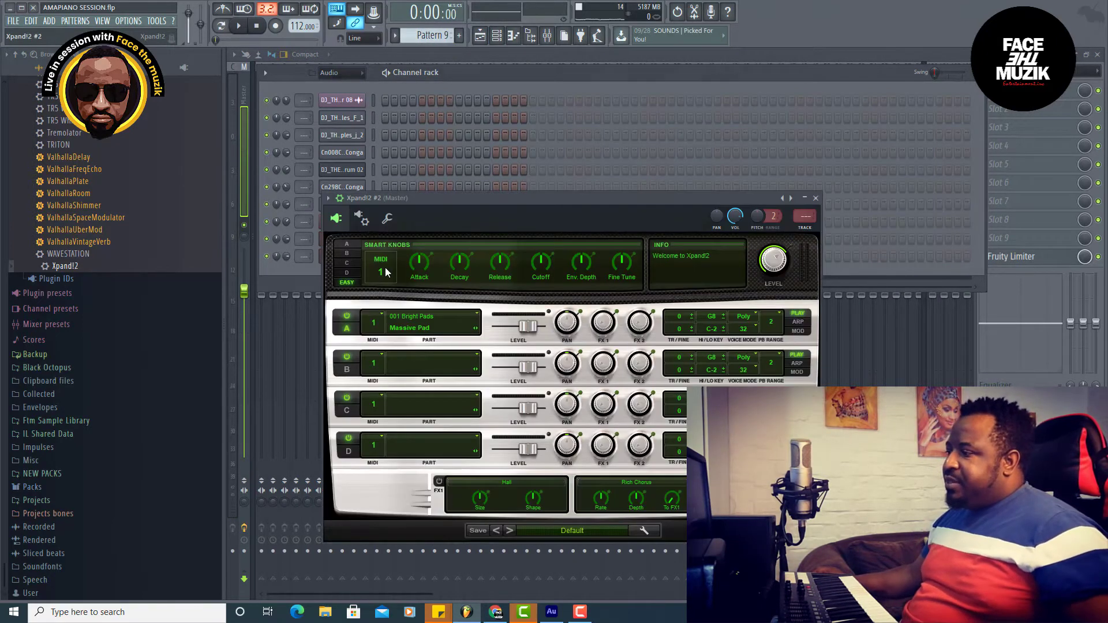
left_click(565, 532)
mouse_move(567, 391)
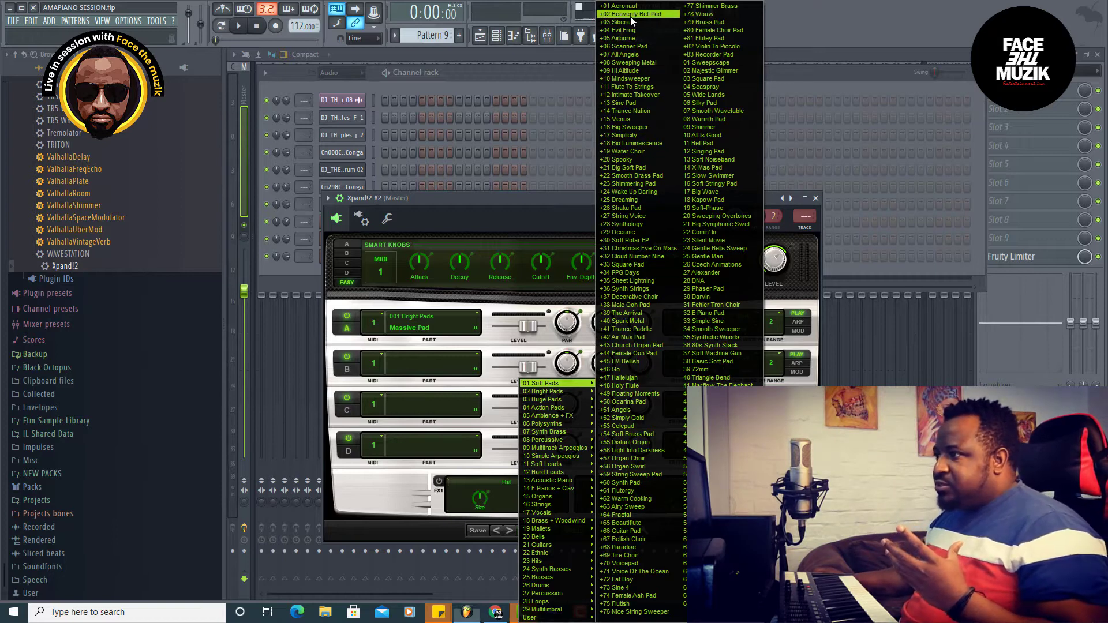
left_click(633, 14)
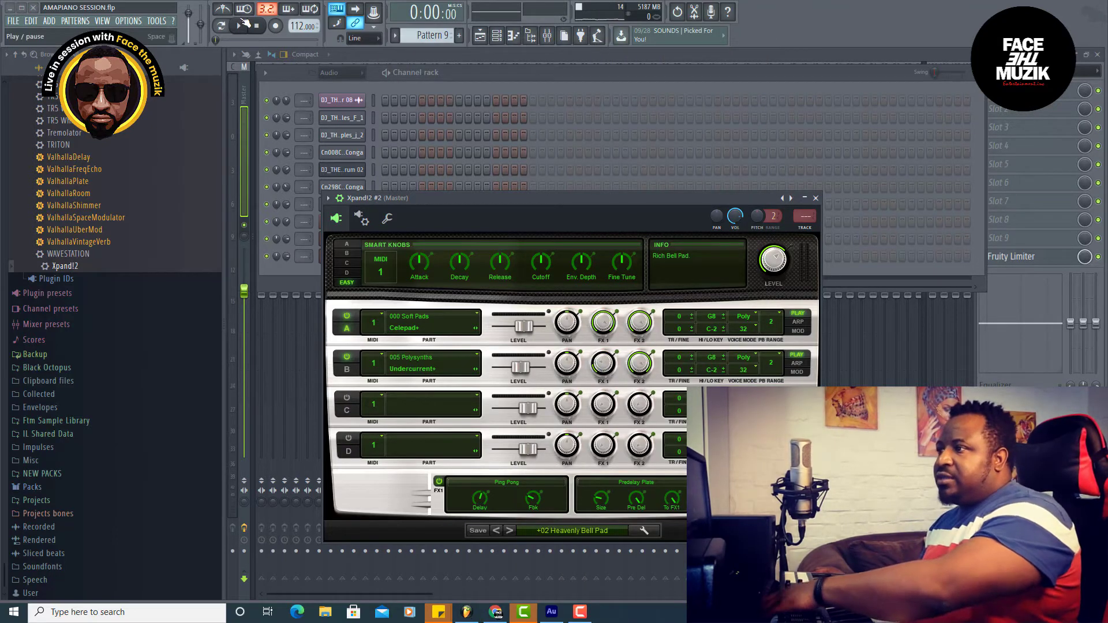
- Play the song briefly, stop it and reopen the second Xpand!2 instance
key("space")
left_click(479, 80)
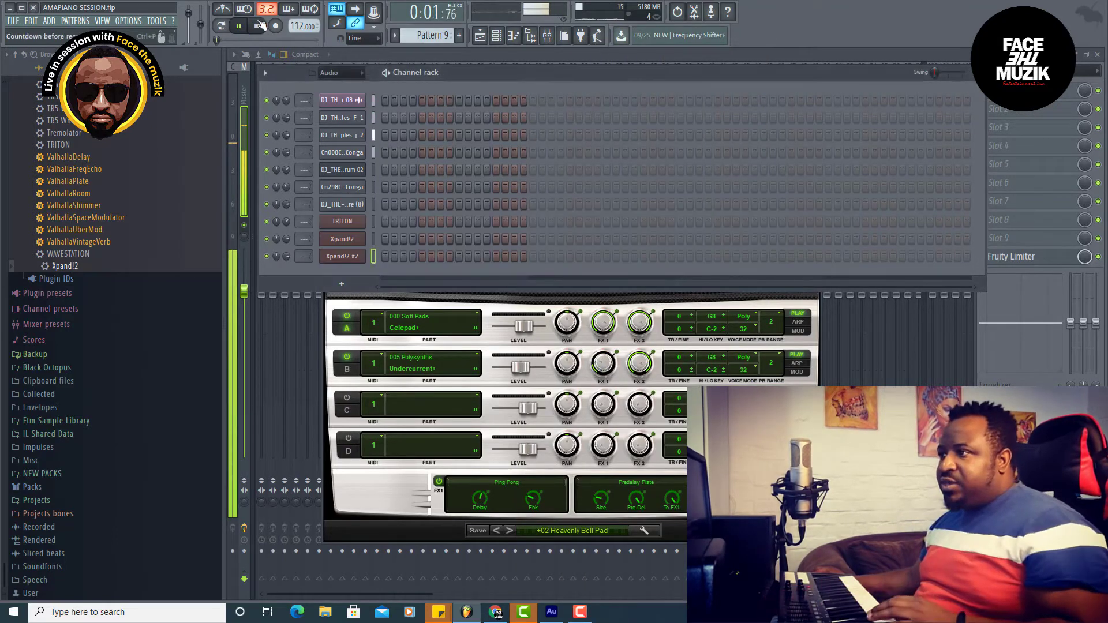
key("space")
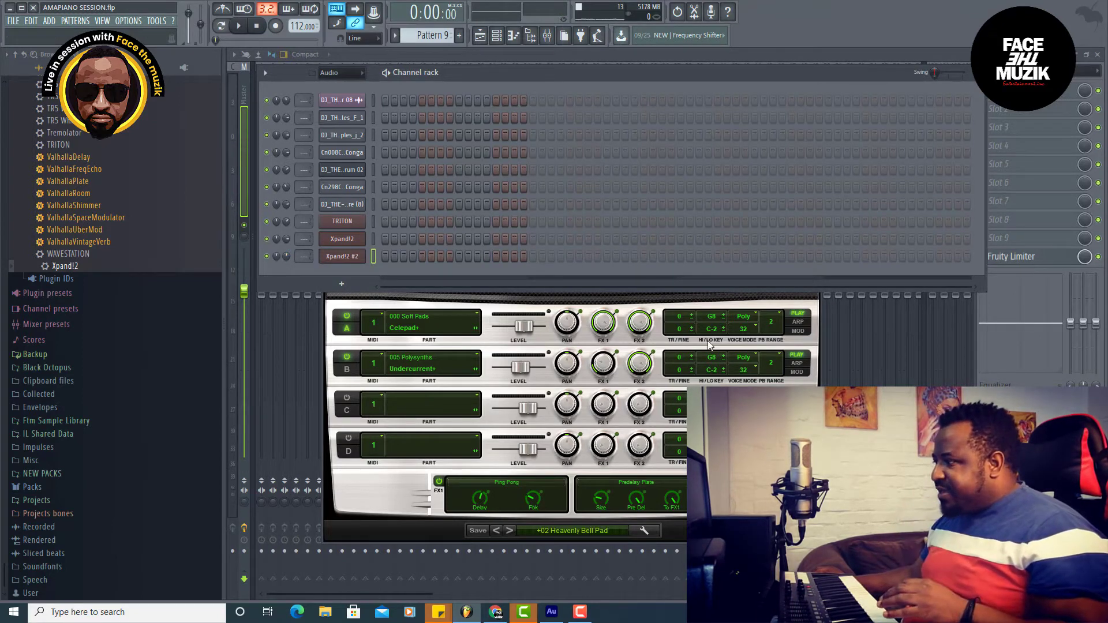
left_click(349, 255)
left_click(349, 255)
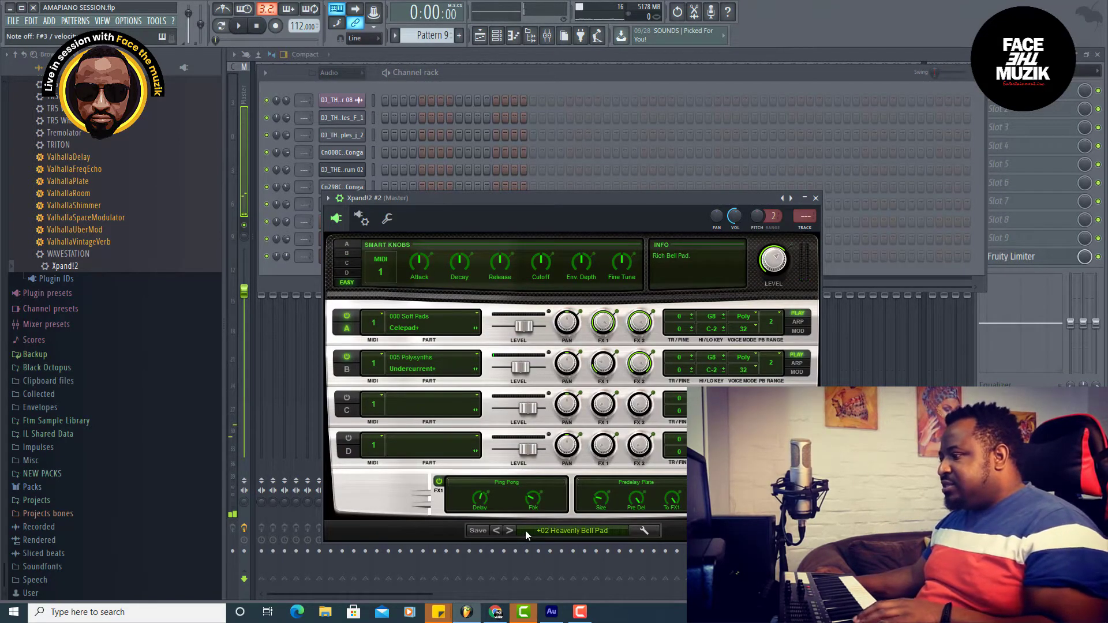
- Step through the second Xpand!2's soft-pad presets to +13 Sine Pad and play the song to try it out
left_click(510, 531)
left_click(510, 531)
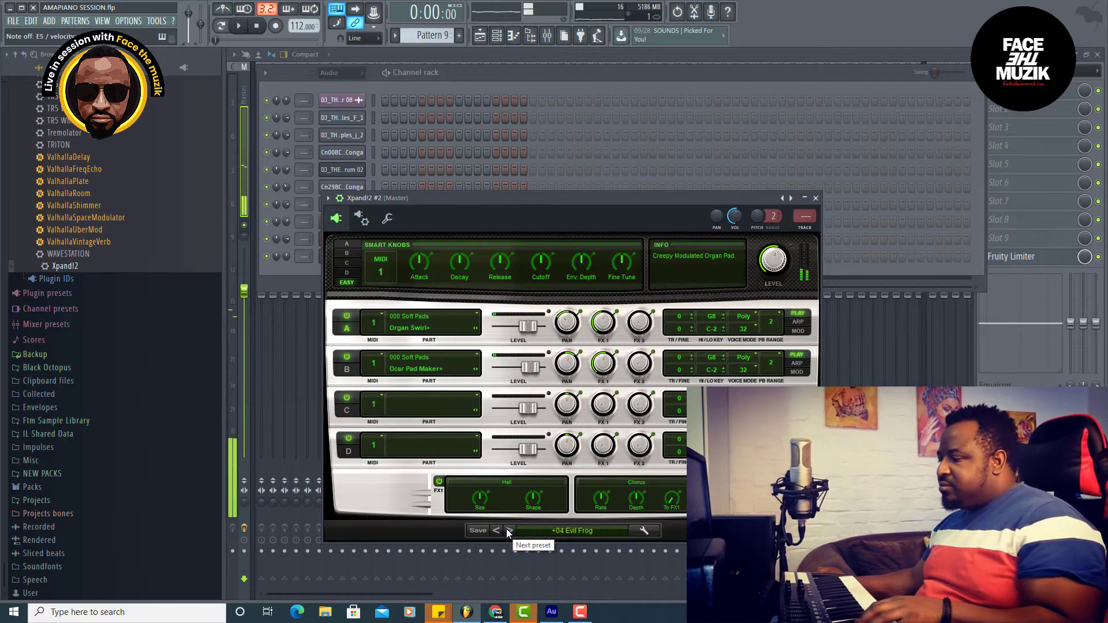
left_click(511, 528)
left_click(512, 530)
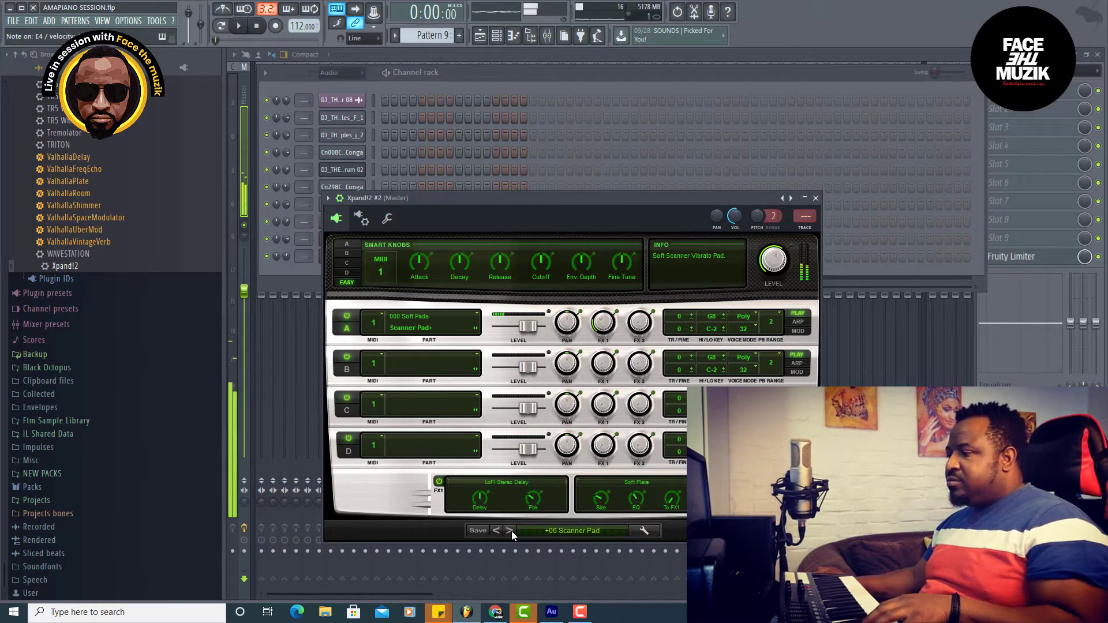
left_click(511, 531)
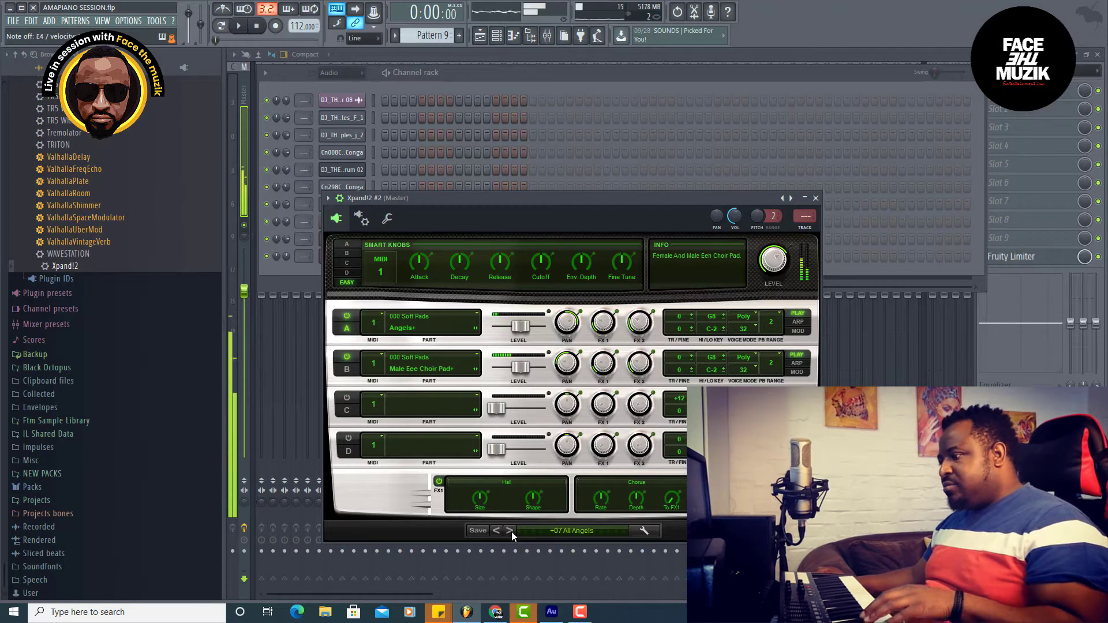
left_click(511, 530)
left_click(510, 531)
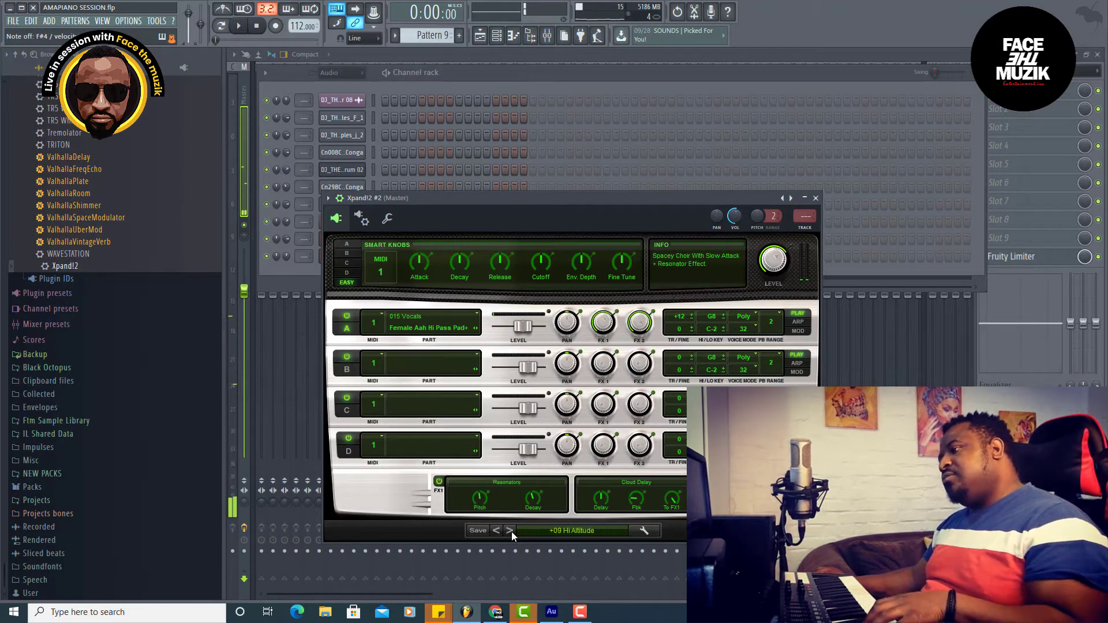
left_click(510, 531)
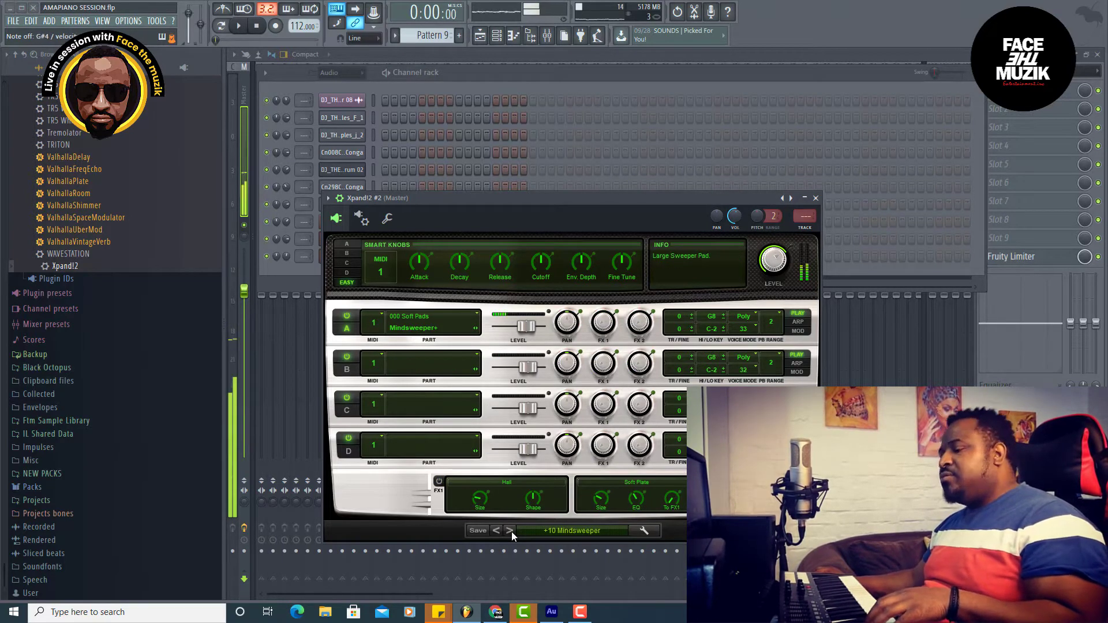
left_click(510, 530)
left_click(510, 531)
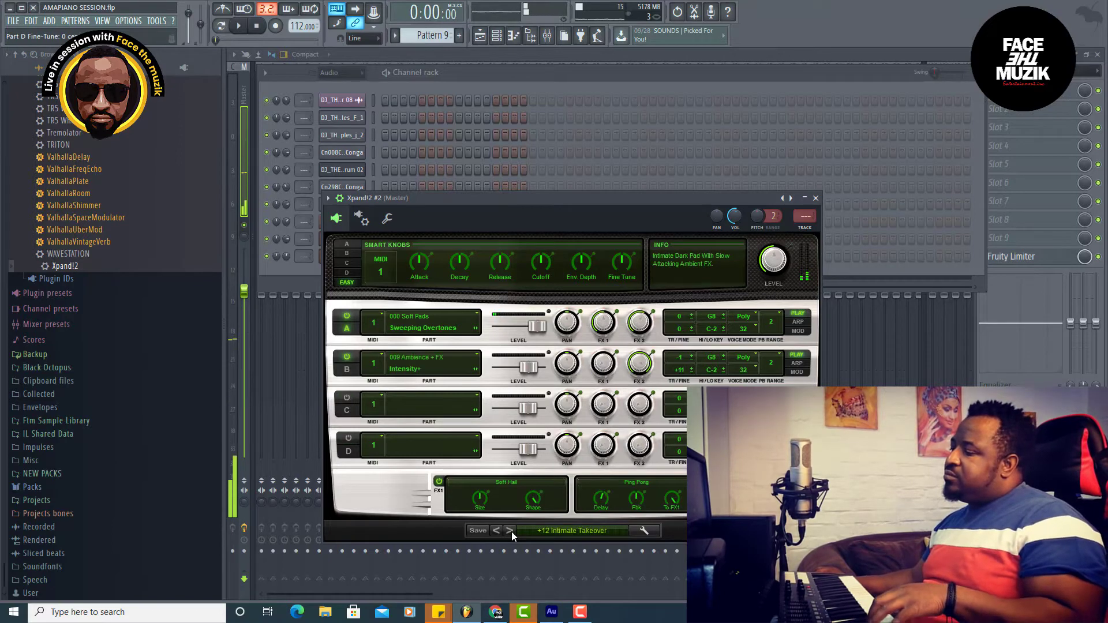
left_click(511, 530)
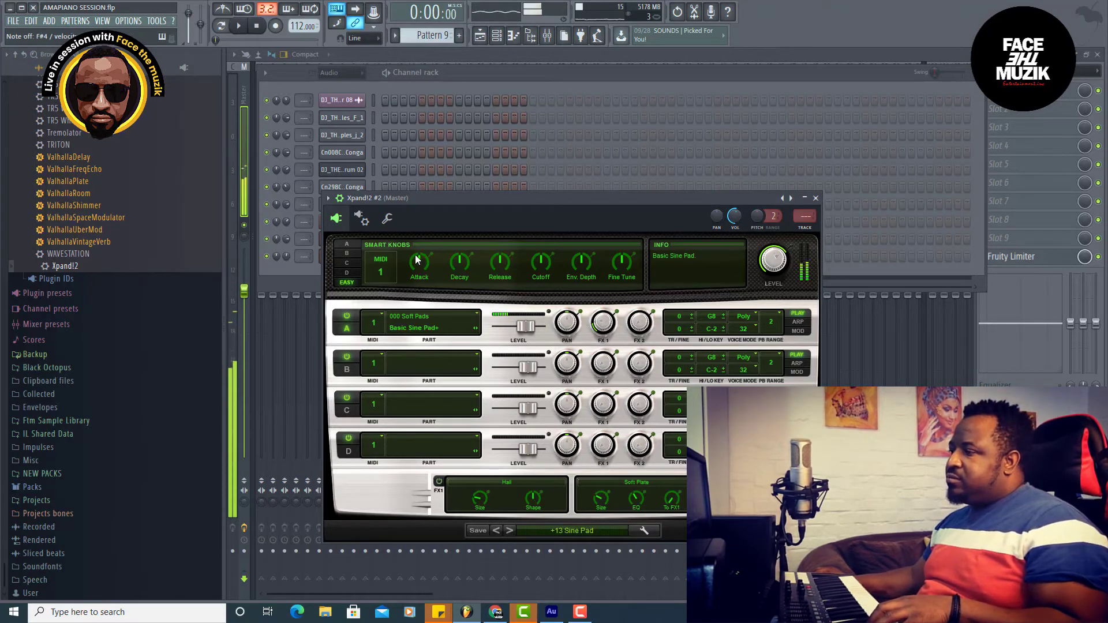
left_click(289, 269)
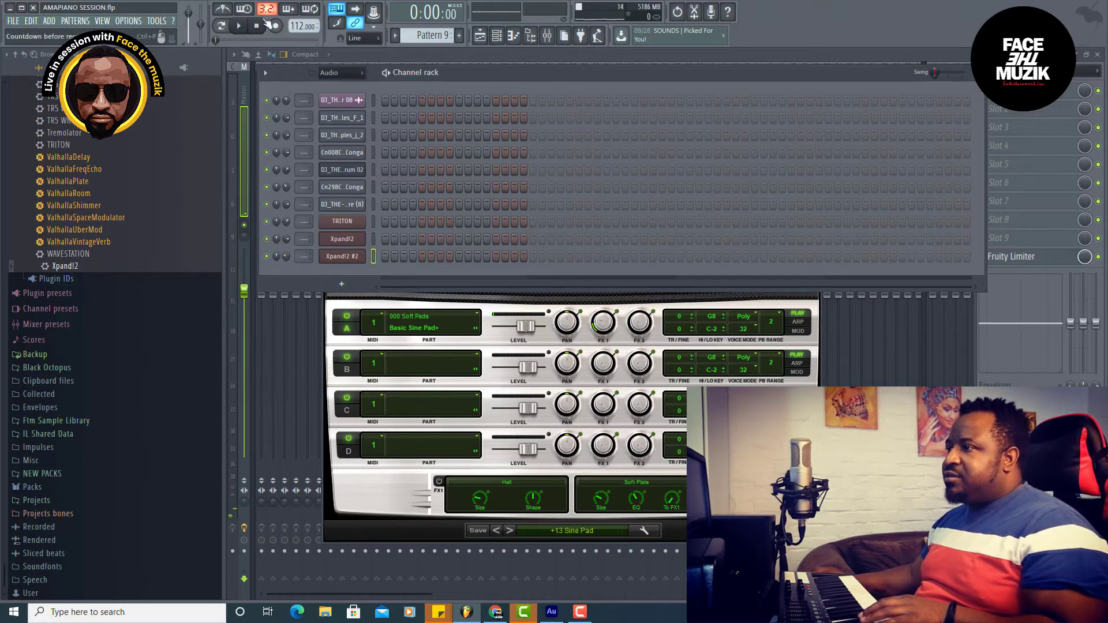
left_click(242, 27)
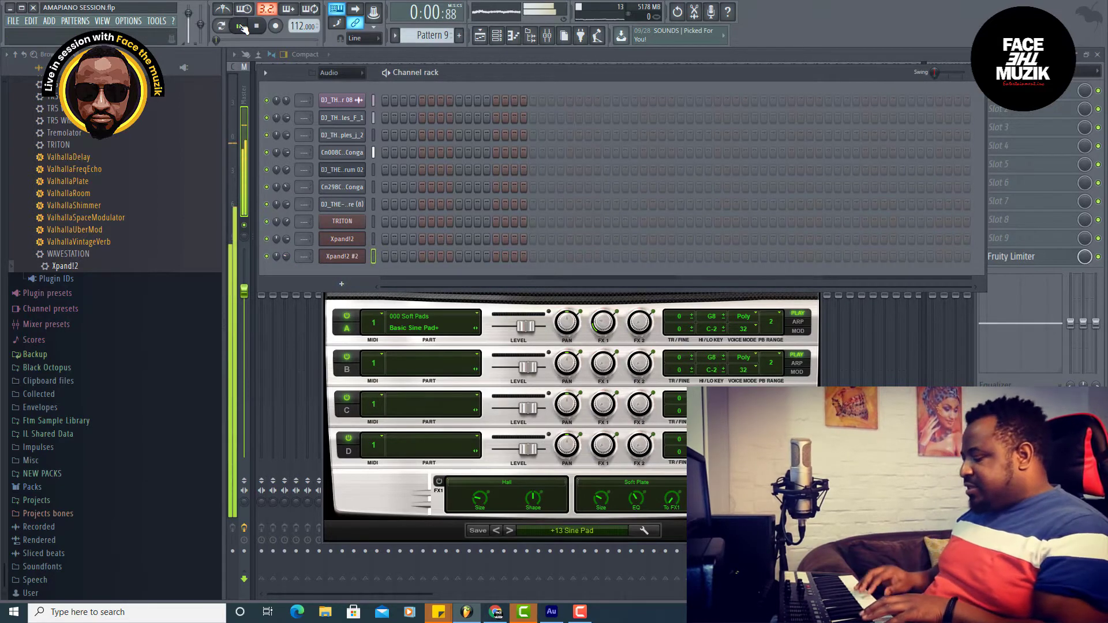
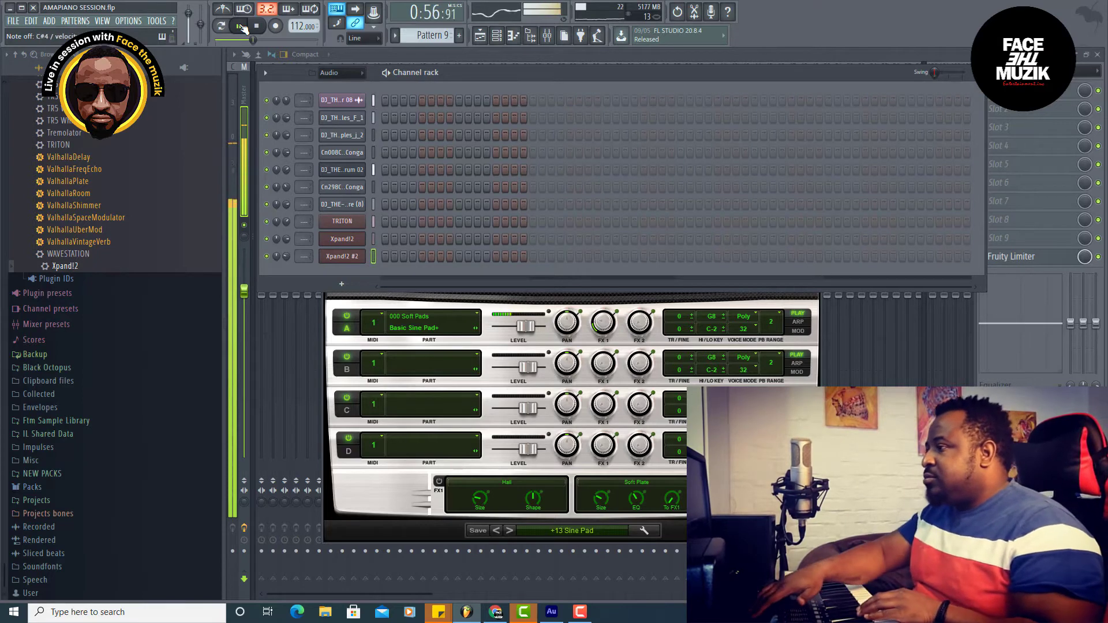
- Stop playback and fill bars 1 to 16 of Track 3 in the playlist with Pattern 5 clips
left_click(241, 26)
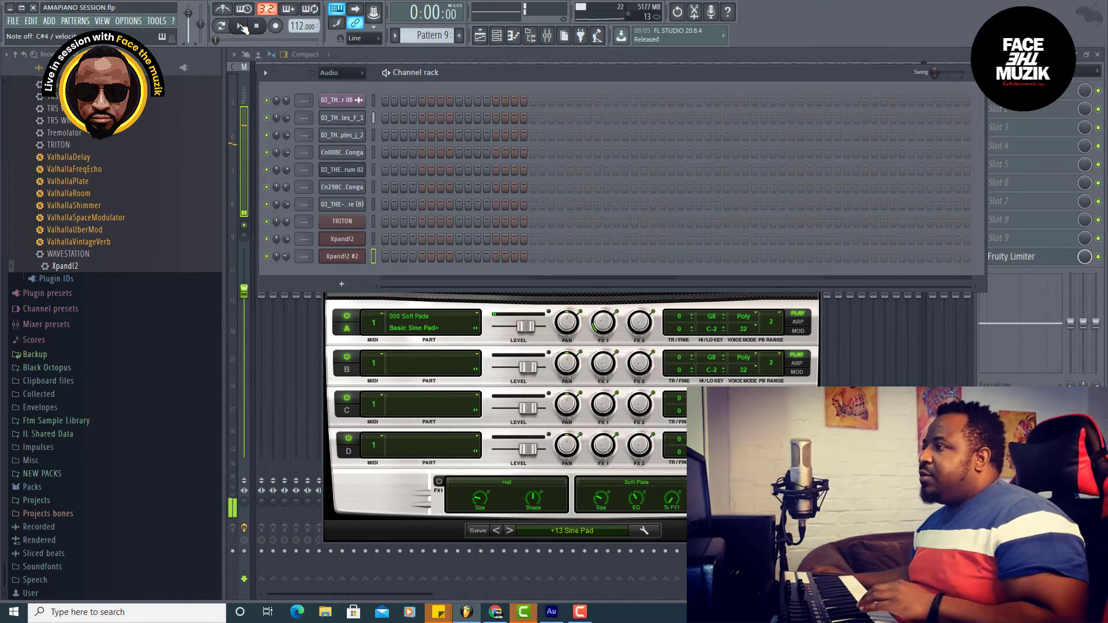
left_click(480, 35)
left_click(679, 209)
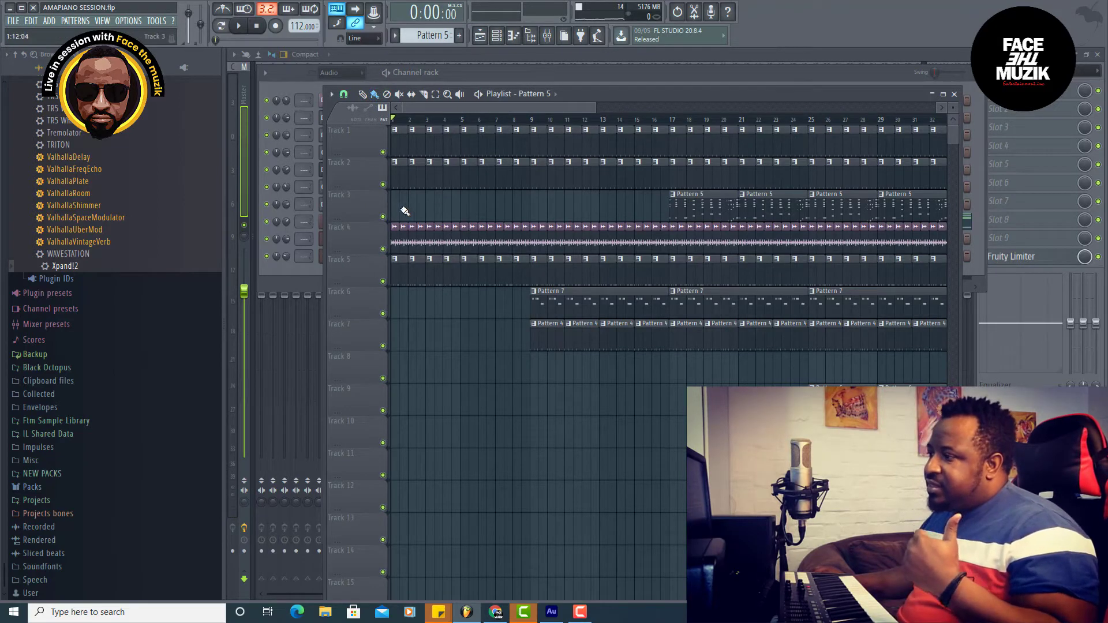
left_click_drag(390, 211, 639, 208)
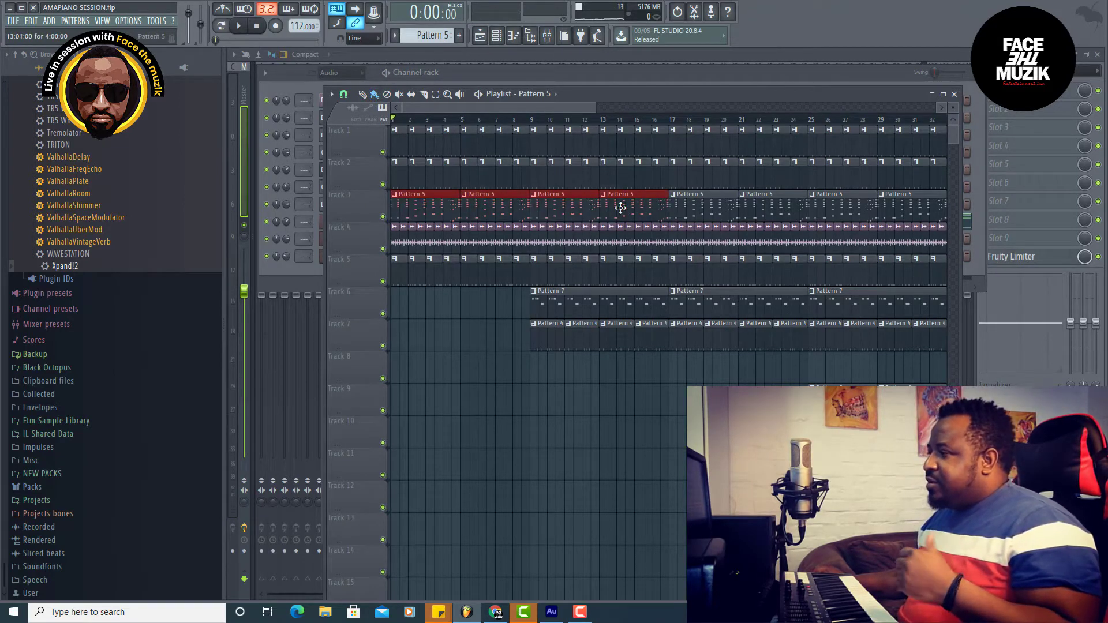
- Switch from Pattern 5 to the empty Pattern 8, play the song briefly from the start and stop it
left_click(445, 75)
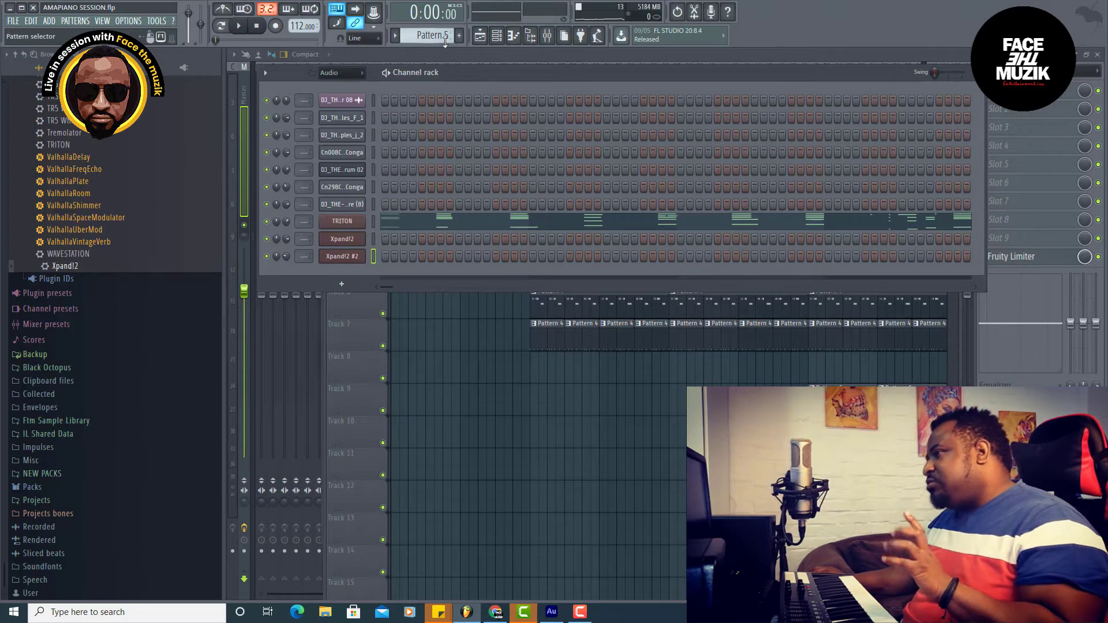
scroll(433, 35, "up", 1)
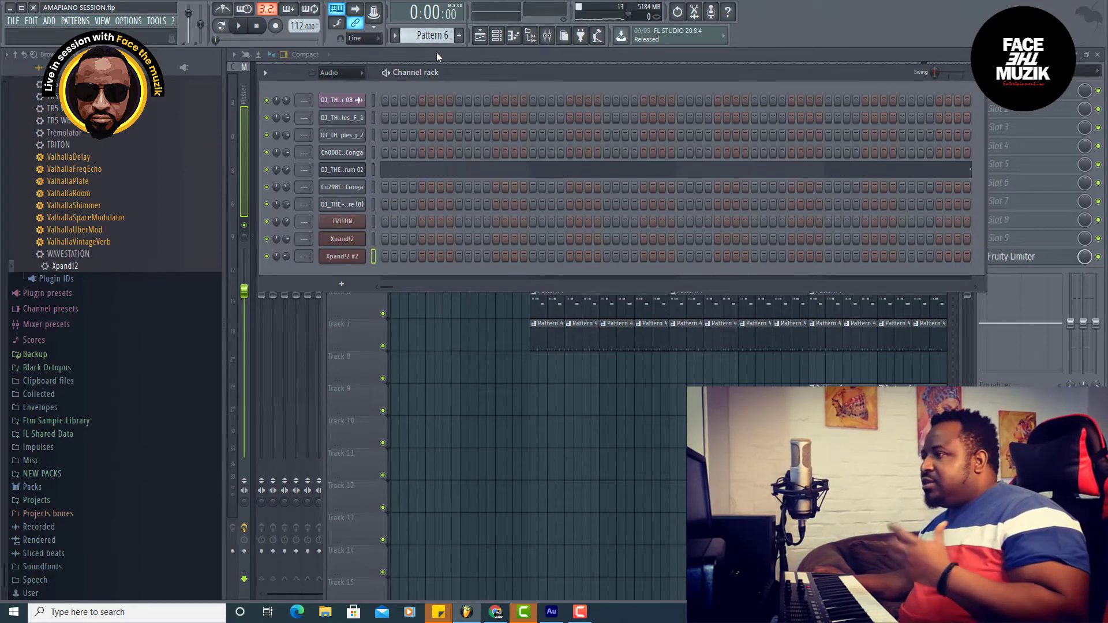
scroll(443, 35, "up", 2)
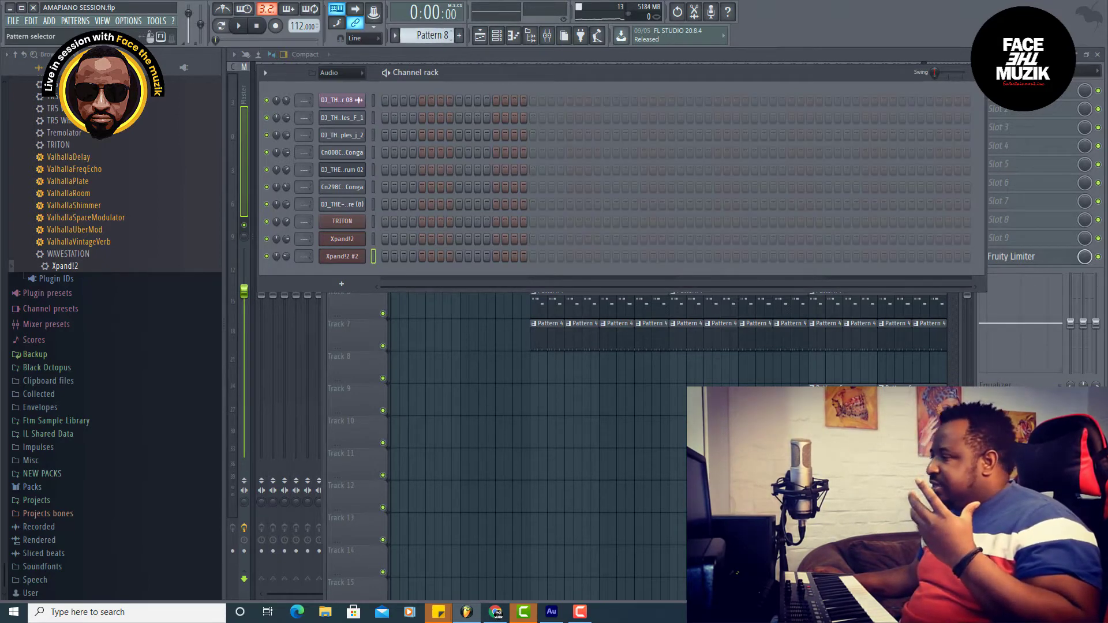
left_click(241, 27)
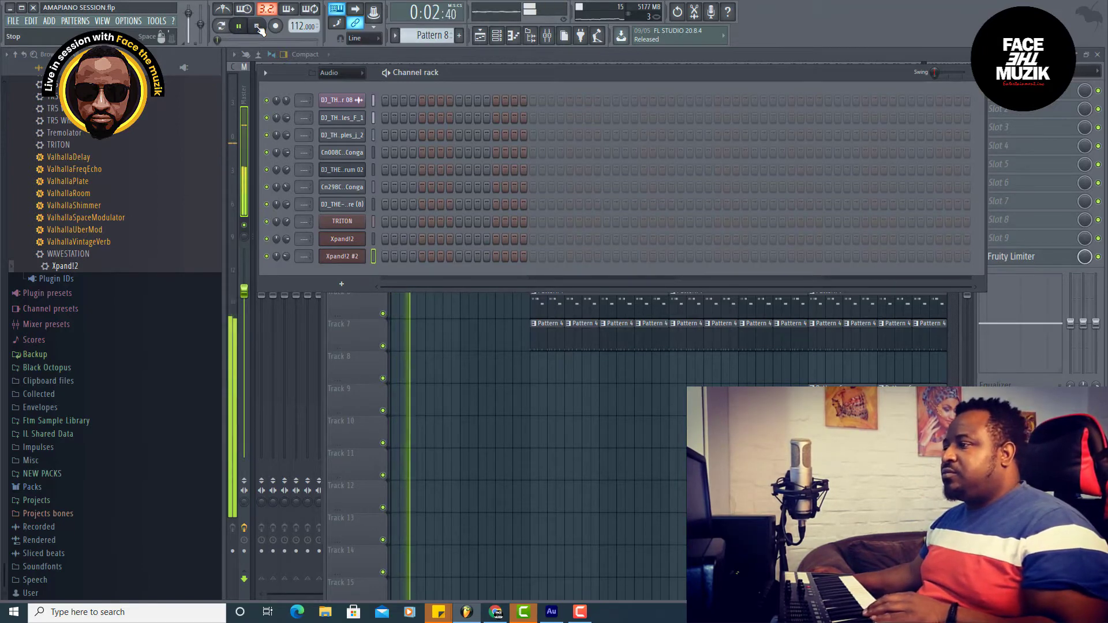
left_click(258, 27)
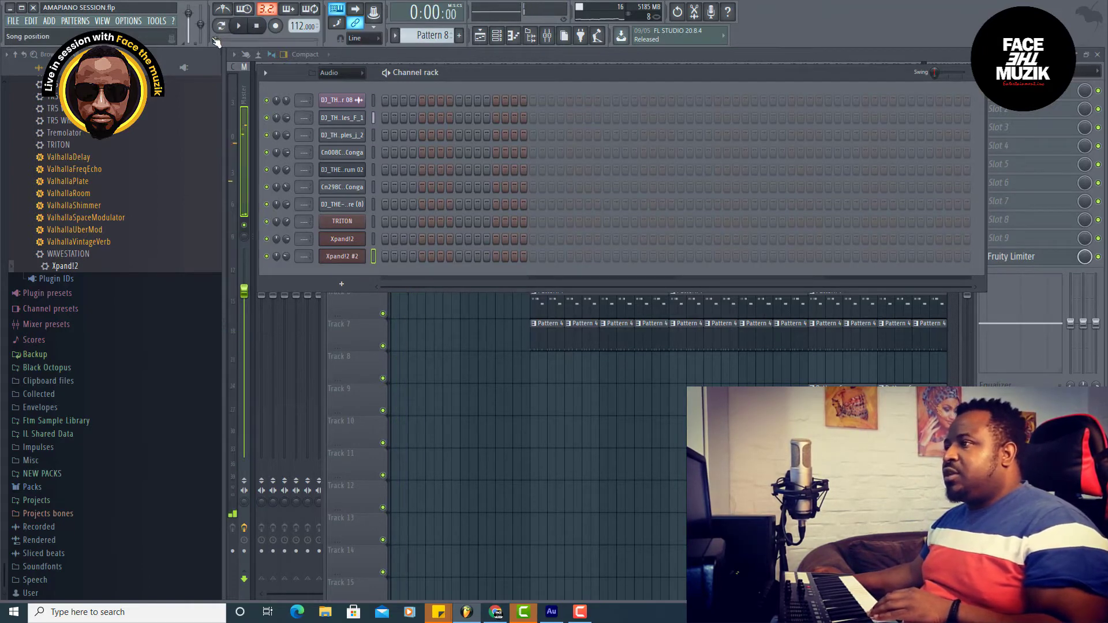
- Record a sustained Xpand!2 #2 pad chord part into Pattern 8 over the song, with recording set to Everything
key("r")
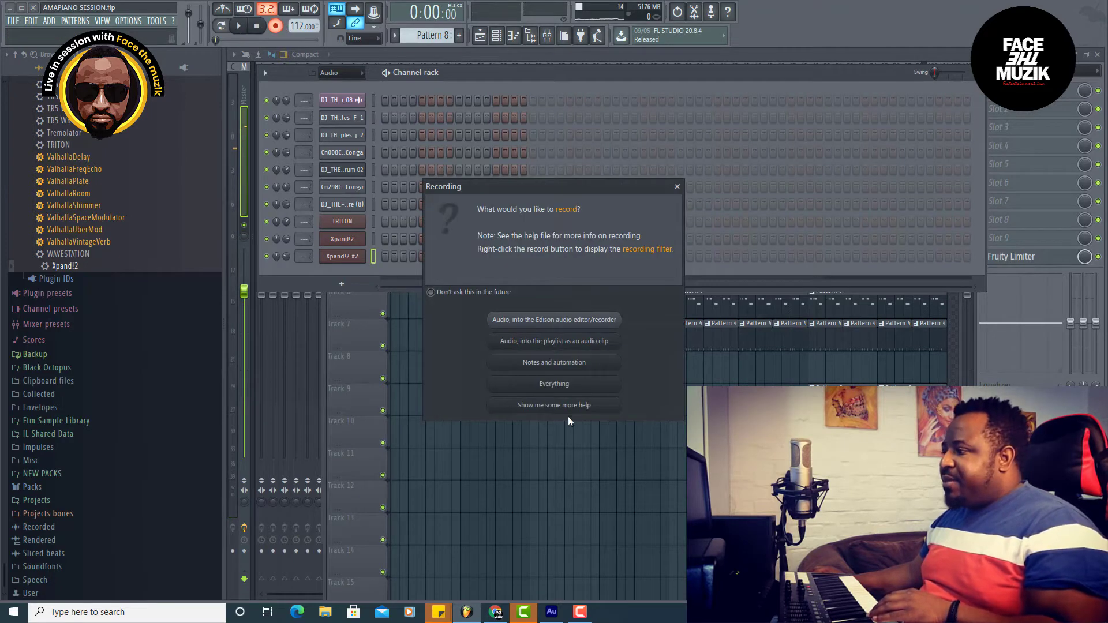
left_click(571, 389)
left_click(242, 28)
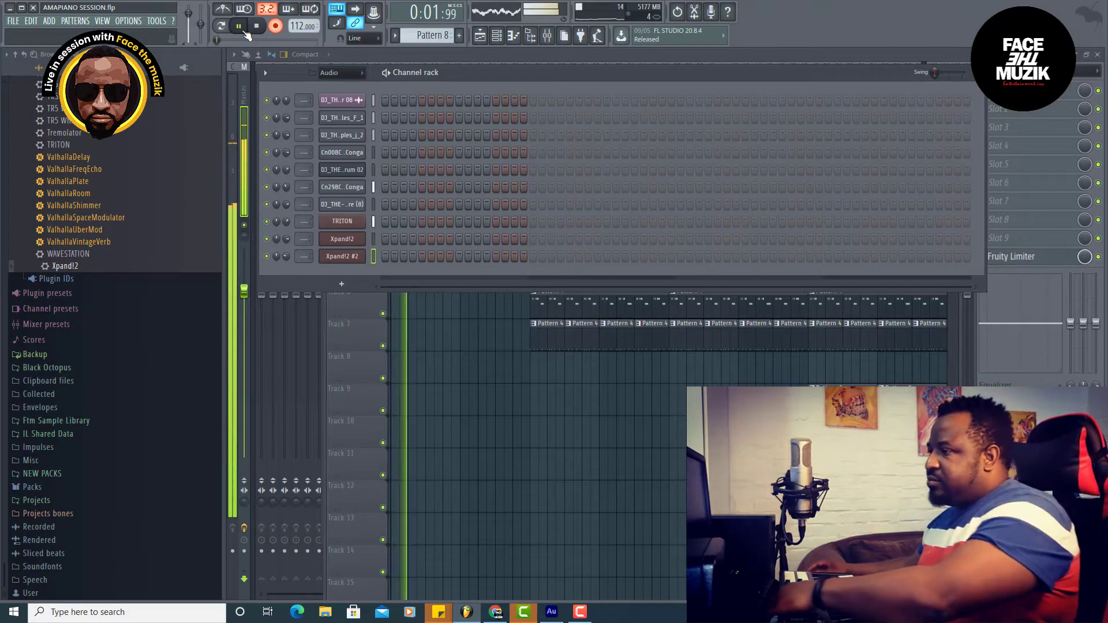
left_click(256, 27)
left_click(236, 27)
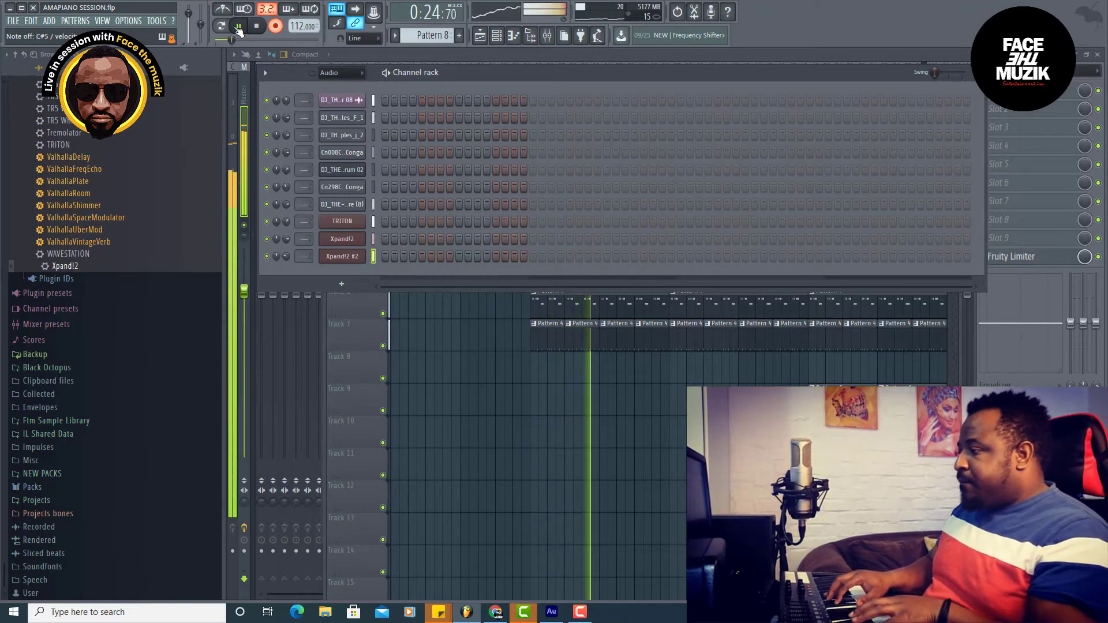
left_click(238, 27)
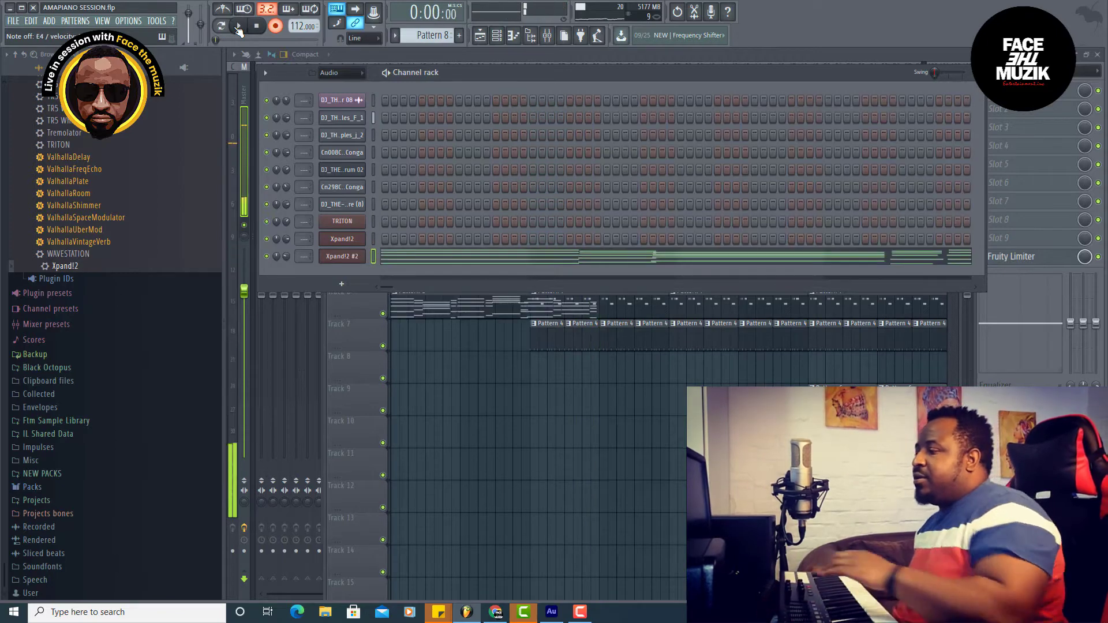
- Move the recorded Pattern 8 clip from Track 6 to Track 10 and repeat it along the track from bar 13 onward
left_click(447, 399)
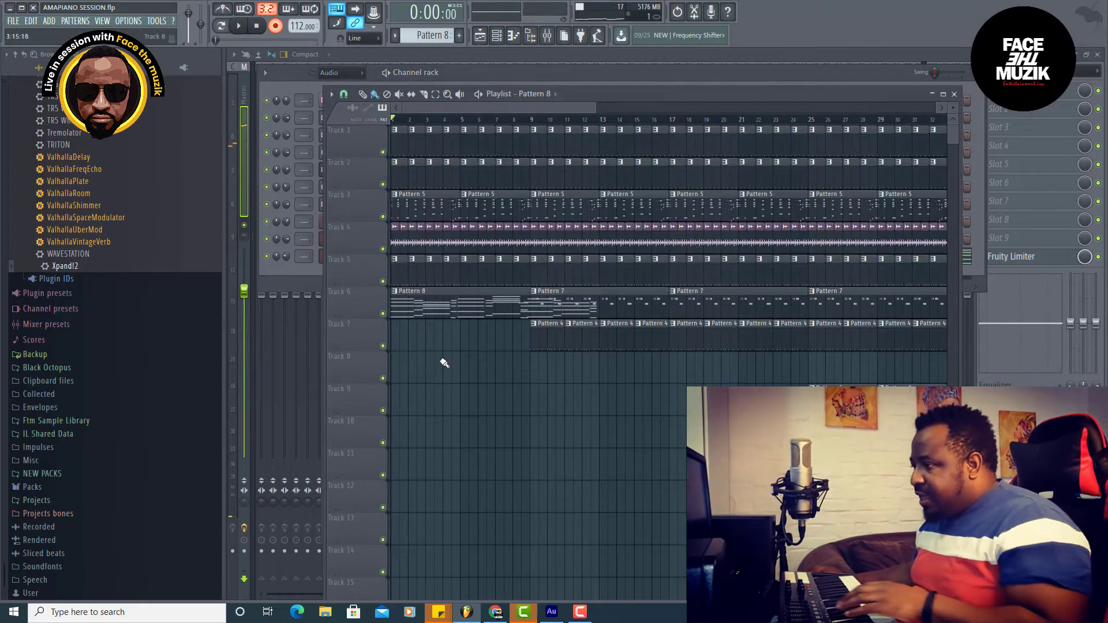
left_click_drag(438, 302, 432, 431)
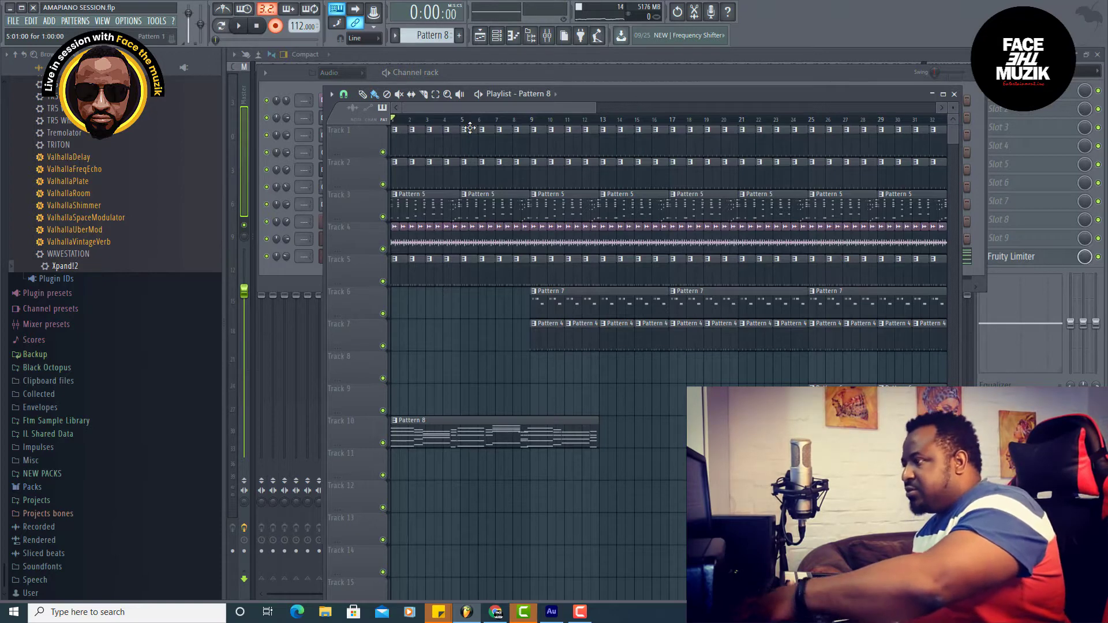
left_click_drag(598, 107, 811, 108)
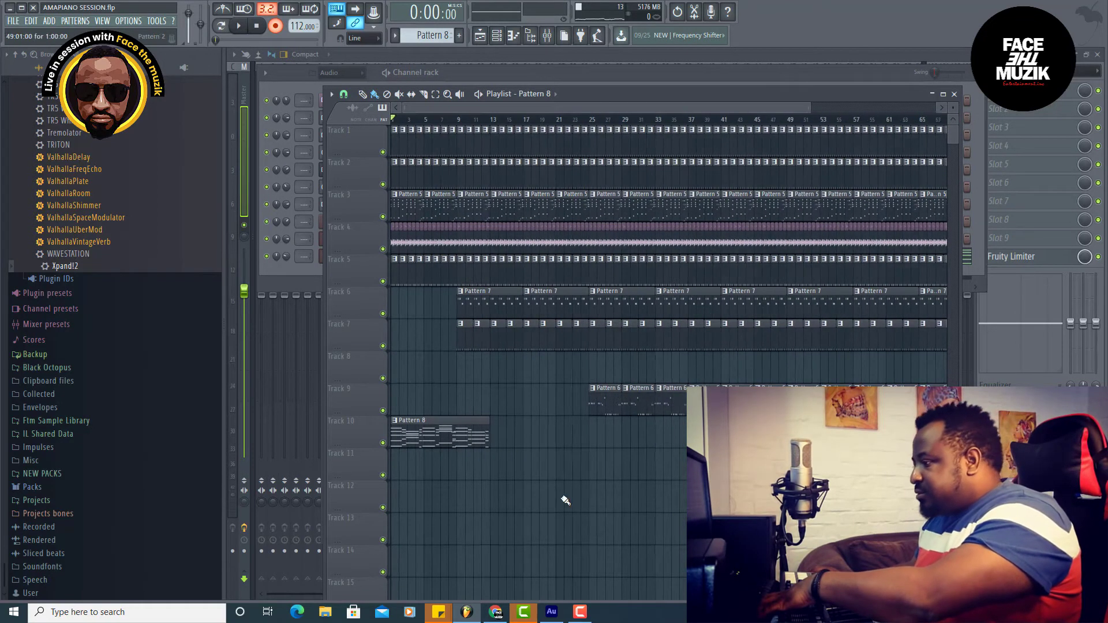
left_click_drag(492, 433, 948, 434)
- Delete the first Pattern 5 clip at bars 1 to 4 of Track 3 and play the song from the start
left_click_drag(483, 103, 430, 107)
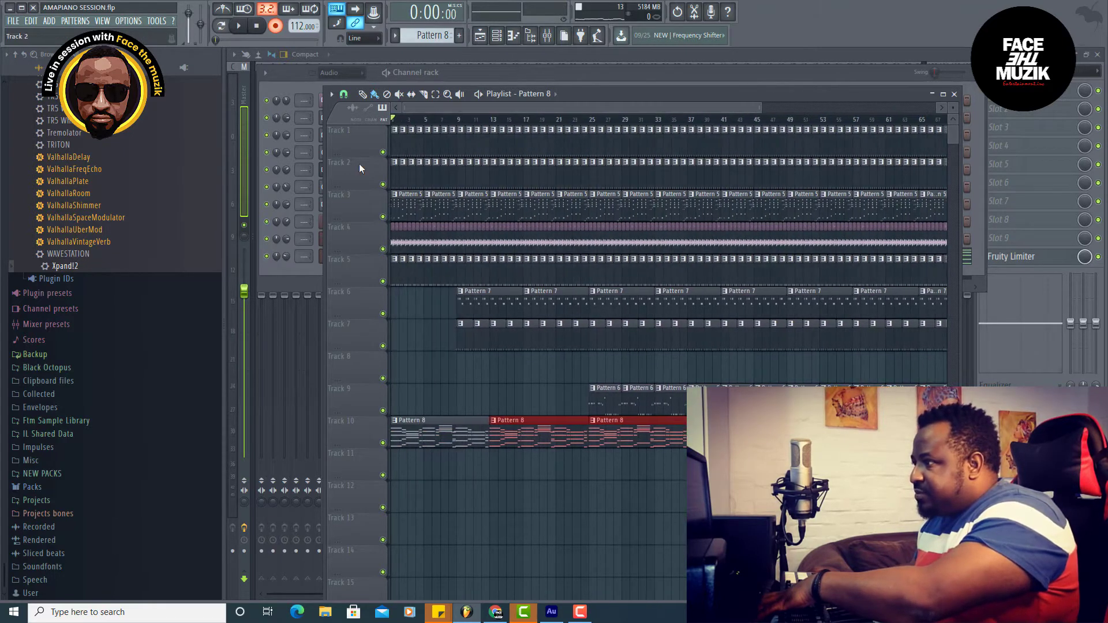
left_click_drag(762, 103, 523, 108)
right_click(459, 211)
left_click(18, 23)
key("space")
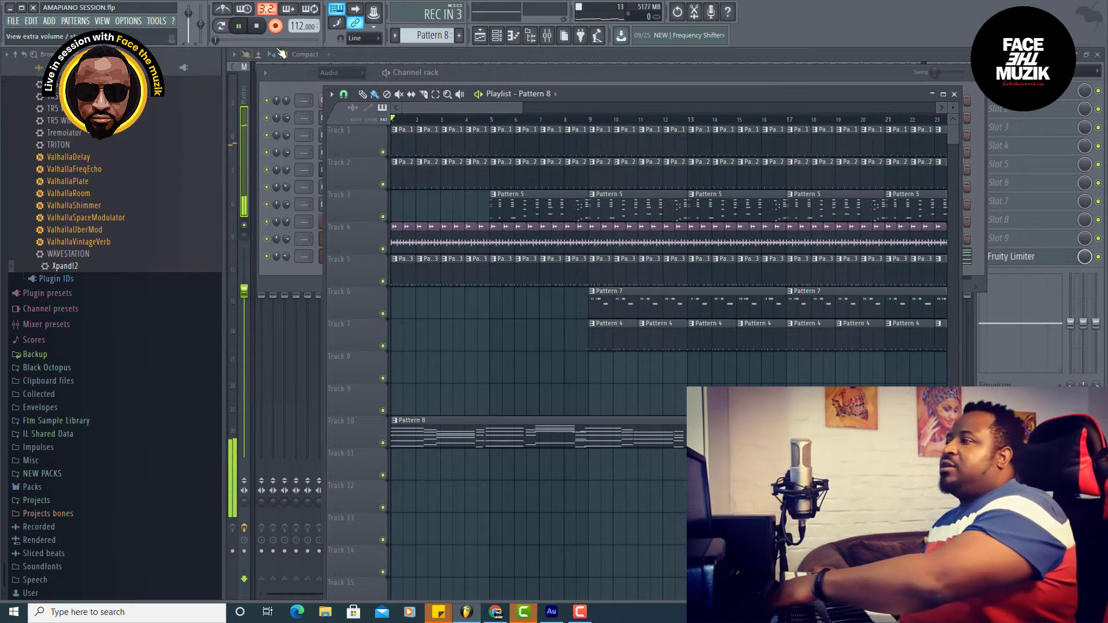
- Stop playback, shift all Xpand!2 #2 notes in Pattern 8 slightly later and quantize them with the Default template
left_click(285, 260)
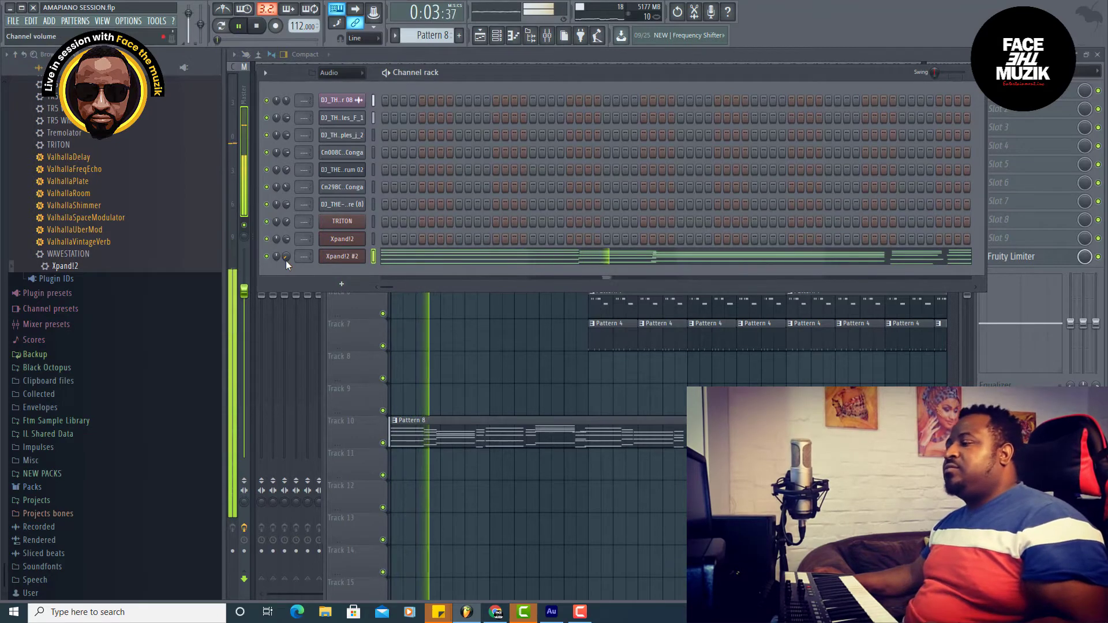
left_click(500, 262)
scroll(681, 265, "down", 5)
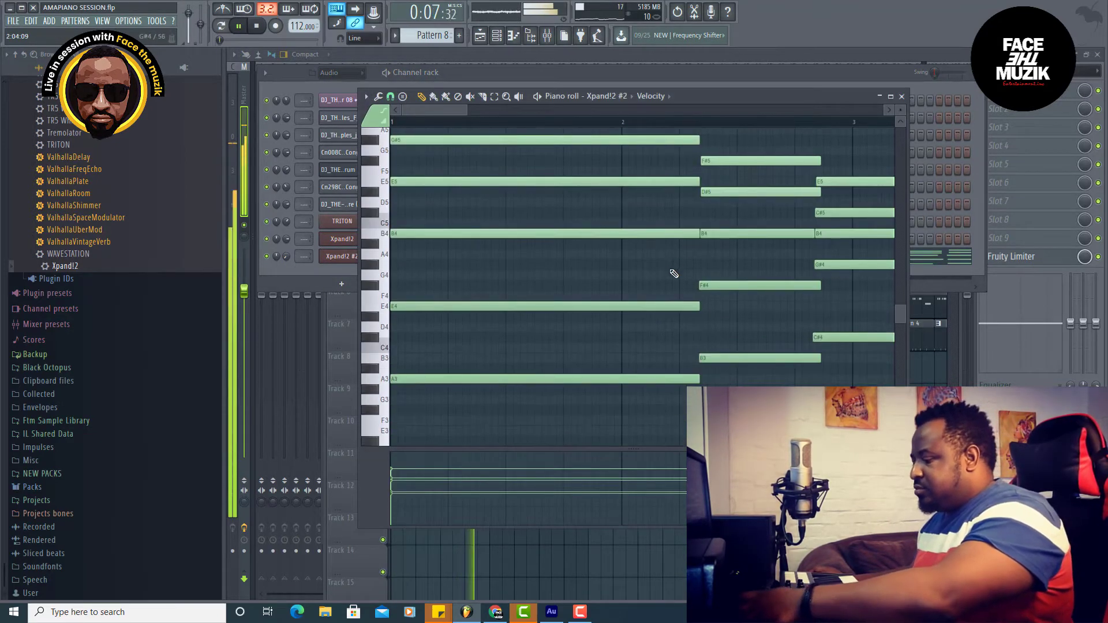
key("ctrl+a")
key("space")
left_click_drag(716, 162, 723, 162)
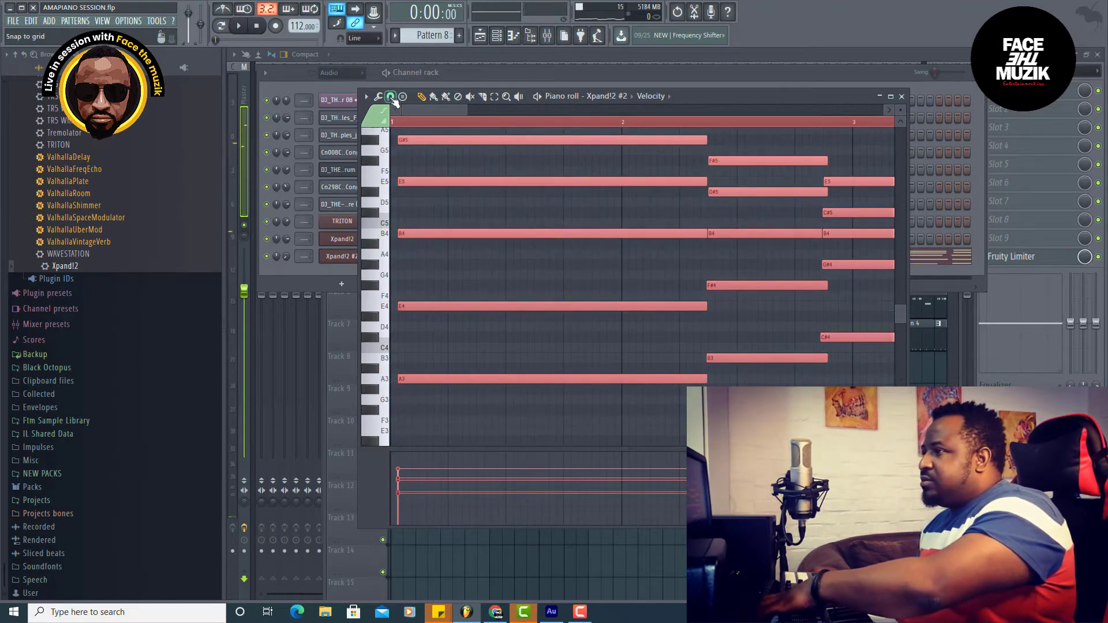
left_click(378, 96)
left_click(399, 173)
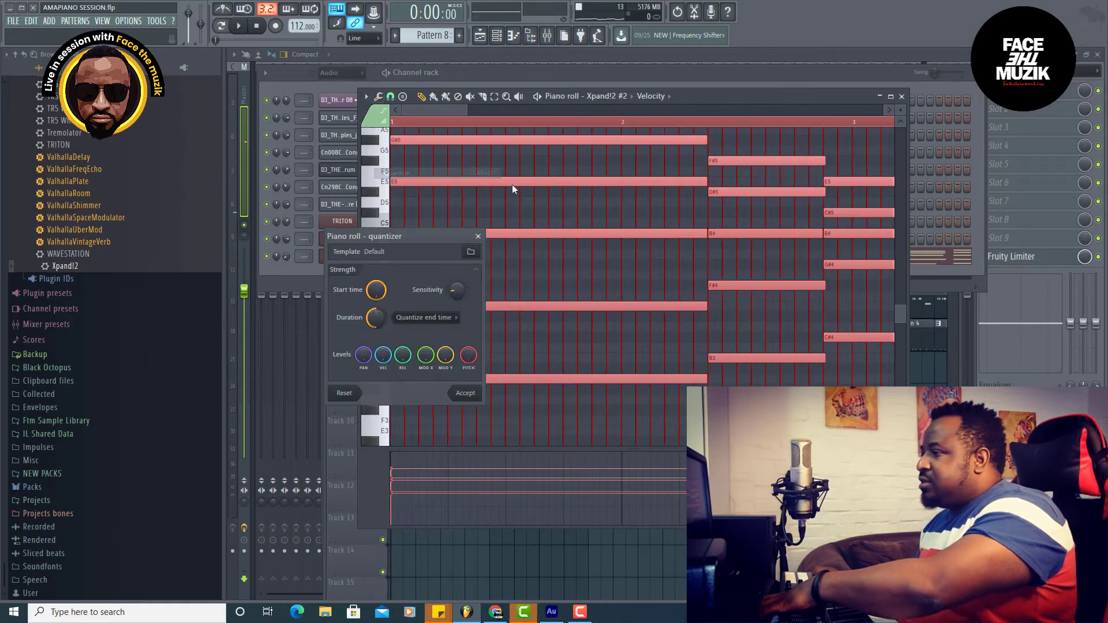
left_click(465, 393)
- Play the song, fine-tune the Xpand!2 #2 channel volume against the beat and save the project
key("space")
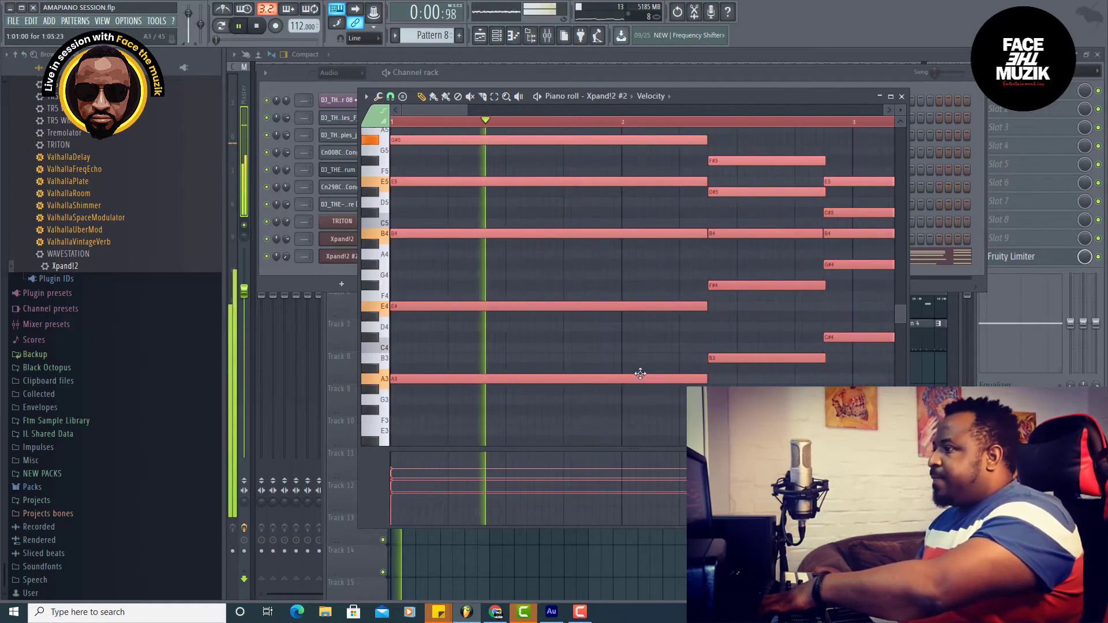
left_click_drag(459, 109, 465, 109)
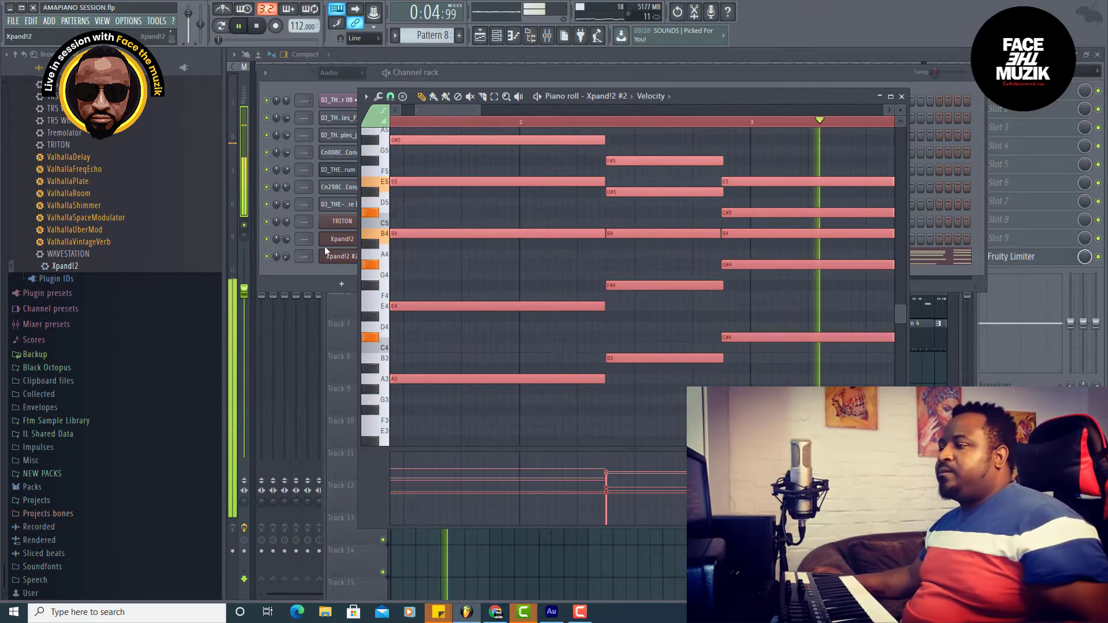
left_click(286, 258)
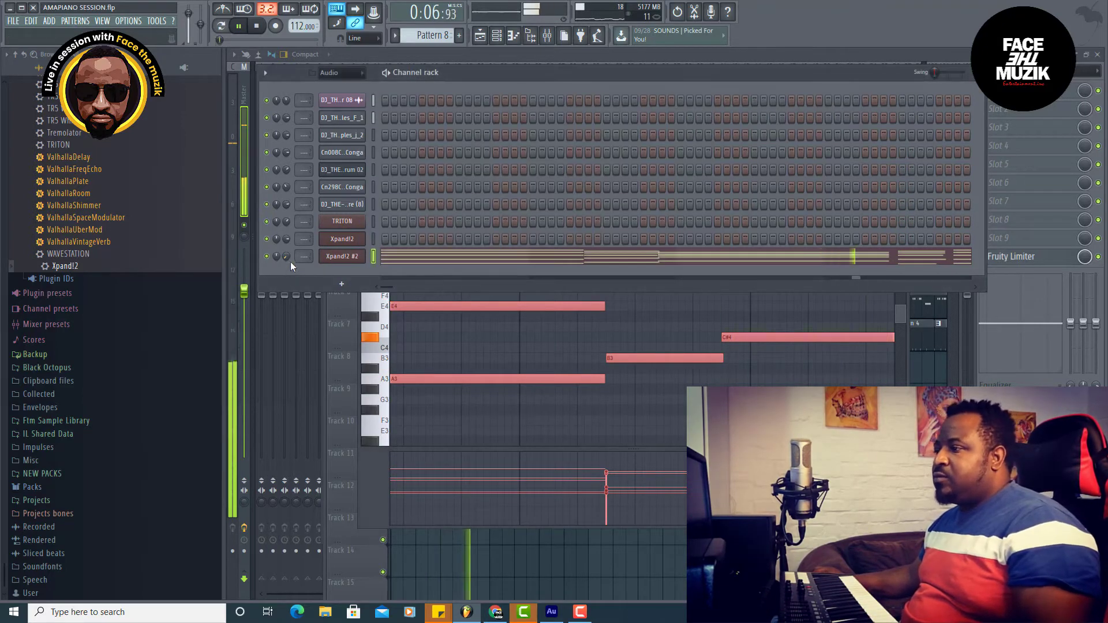
left_click_drag(288, 258, 287, 254)
left_click(13, 21)
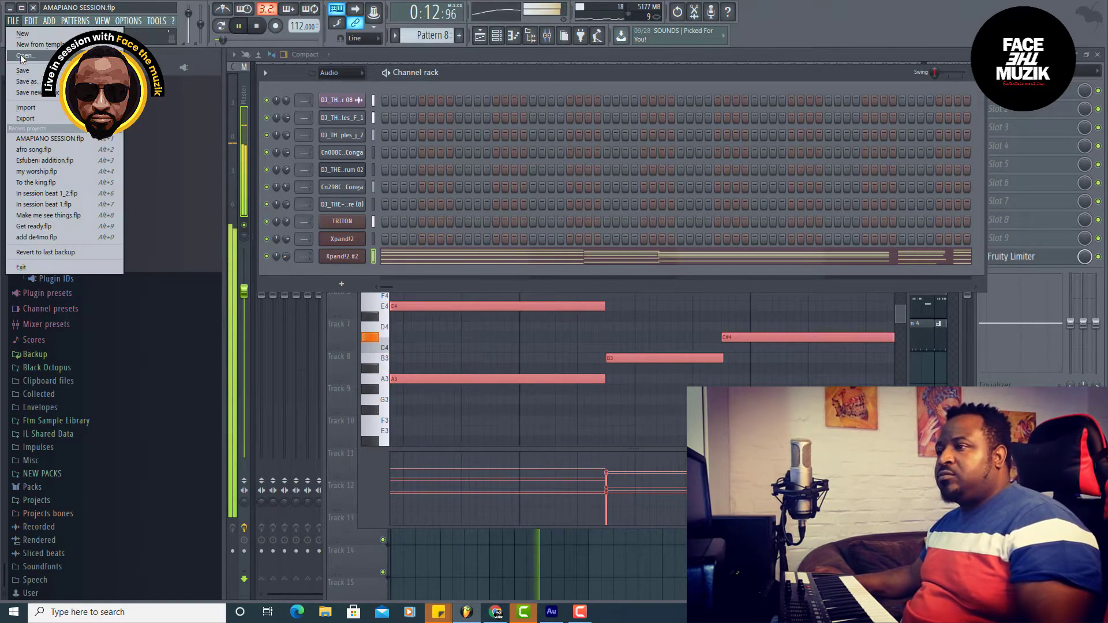
left_click(27, 74)
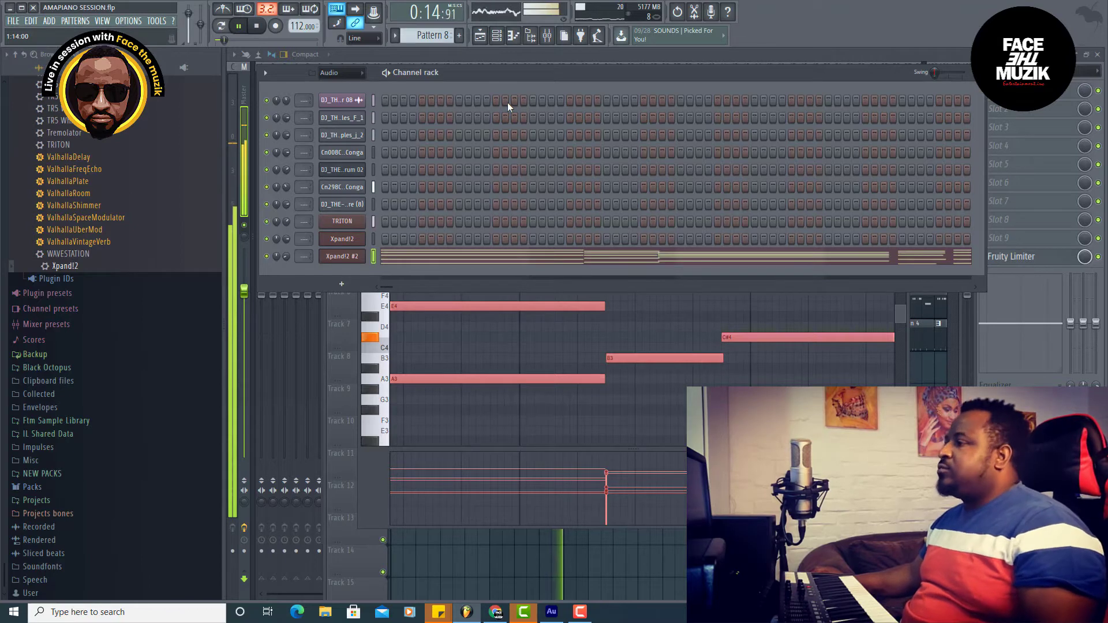
- Show the playlist and browse the Ftm Sample Library to the Face folder inside New Amapiano packs
left_click(481, 36)
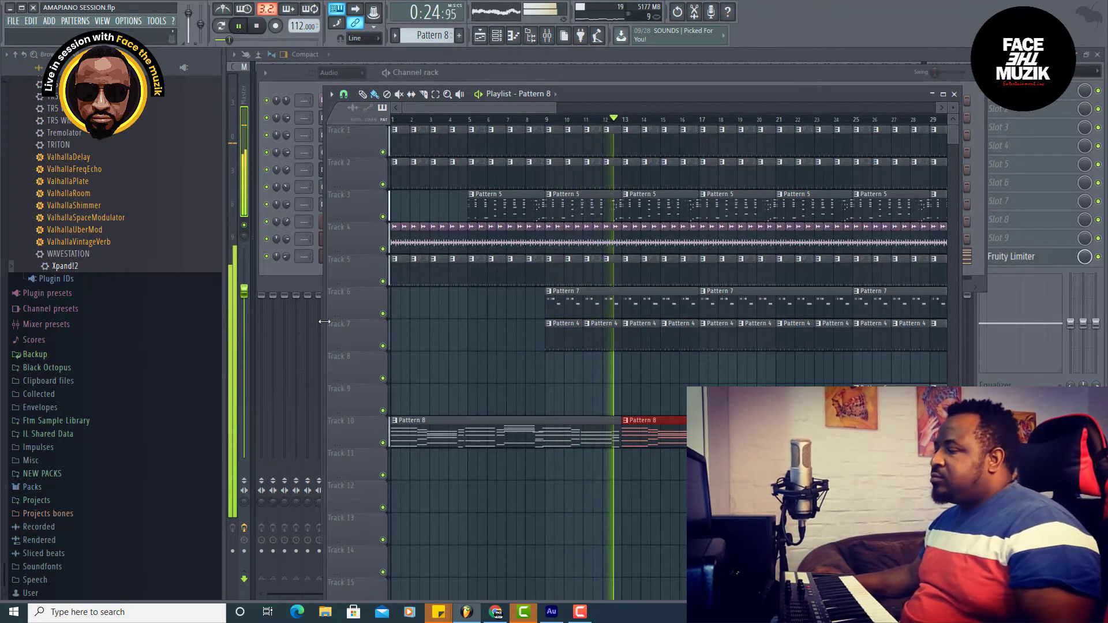
scroll(148, 242, "up", 5)
scroll(144, 243, "up", 20)
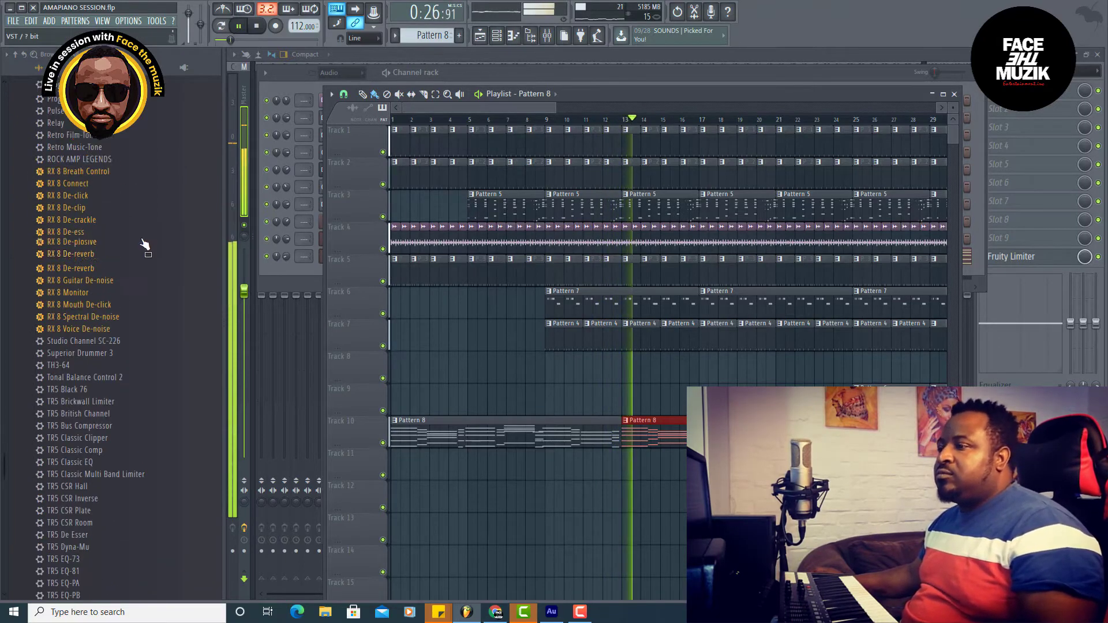
scroll(137, 238, "up", 15)
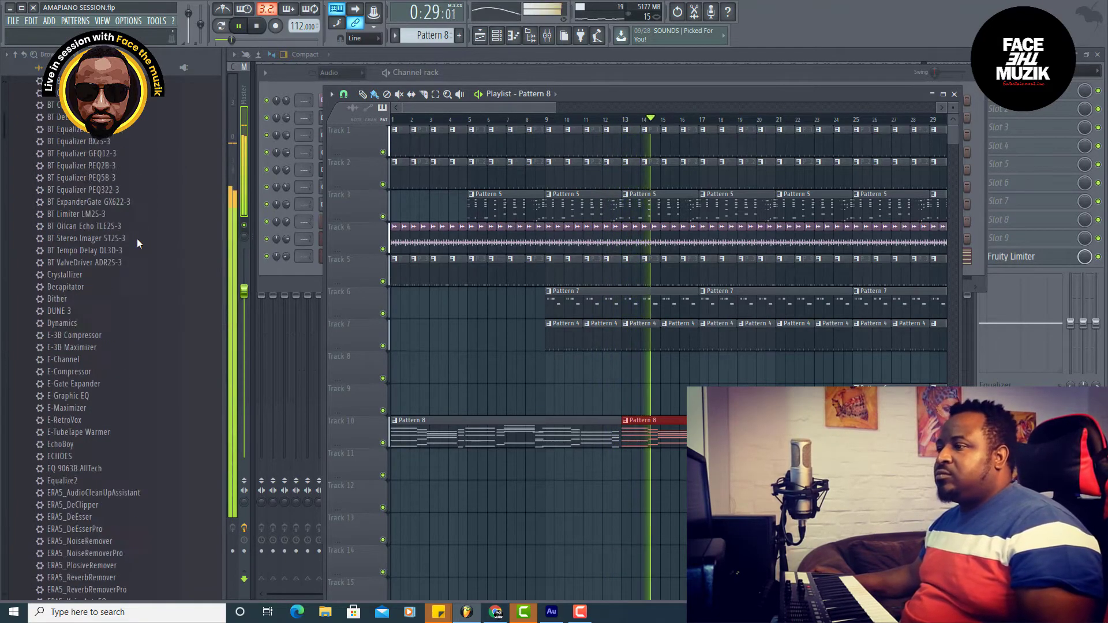
left_click(104, 84)
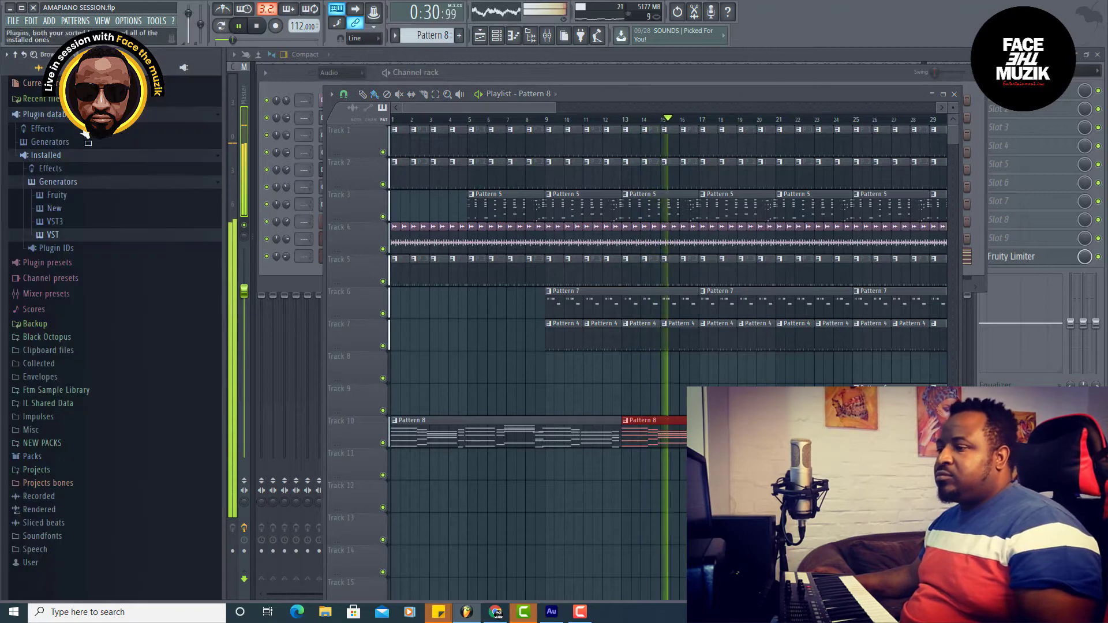
left_click(78, 392)
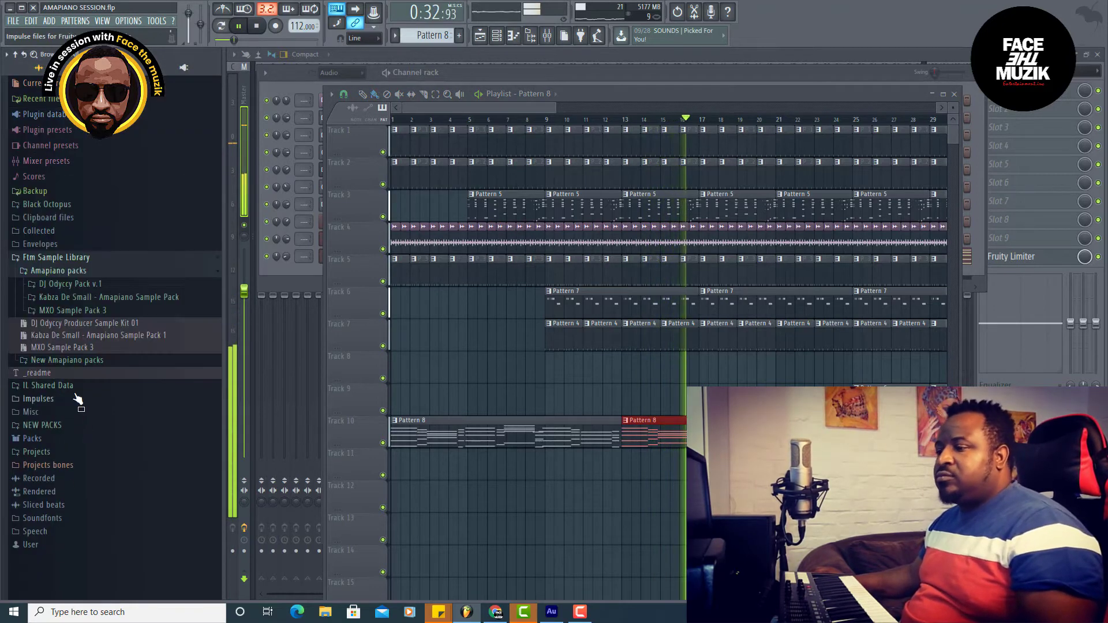
left_click(87, 363)
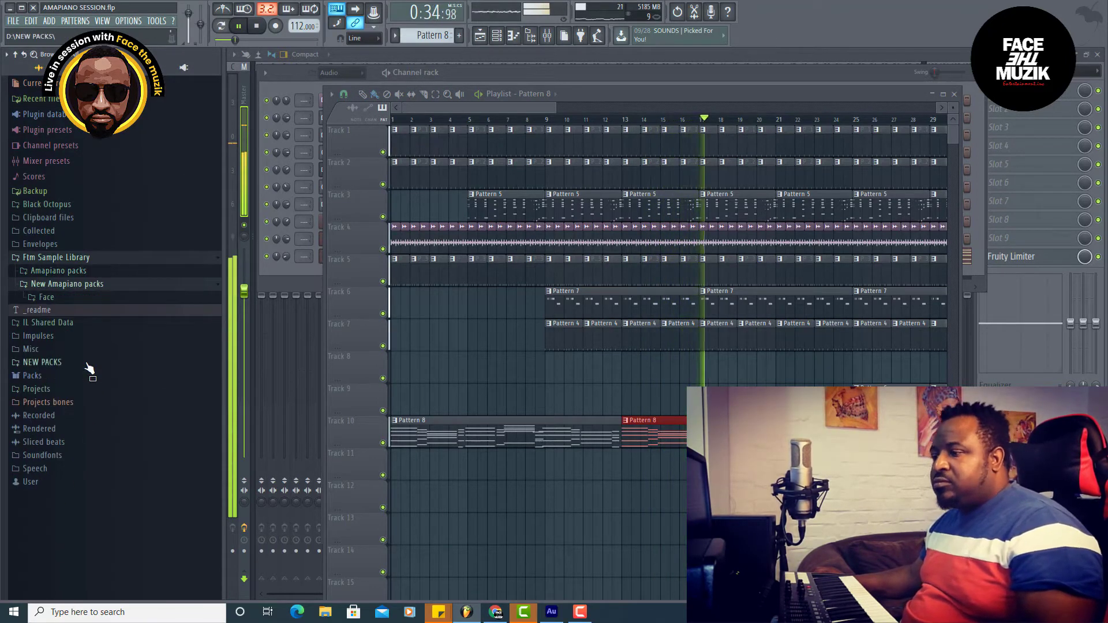
left_click(62, 299)
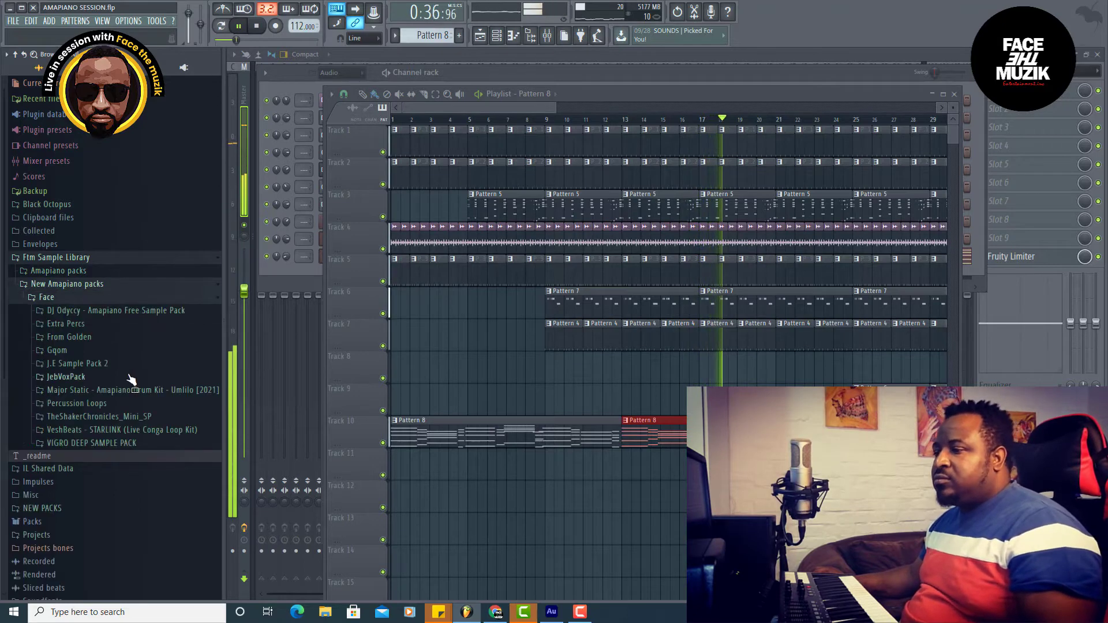
- Preview Cn050A-EQ Conga from the Extra Percs folder, stop the song and load the sample into a new channel
left_click(84, 325)
left_click(107, 351)
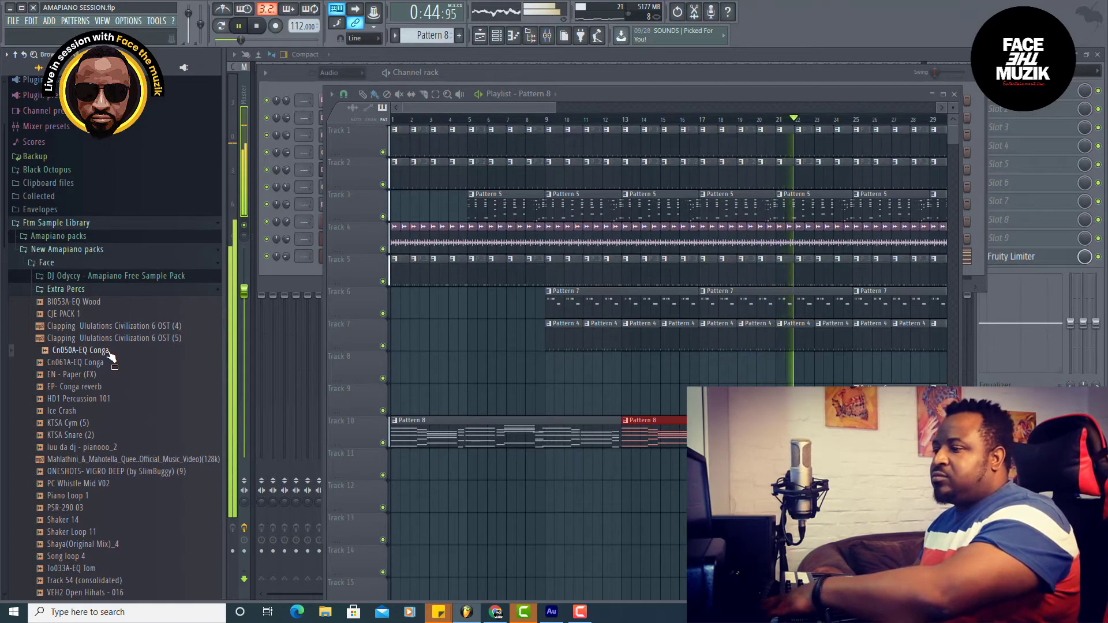
key("space")
right_click(111, 355)
left_click(163, 362)
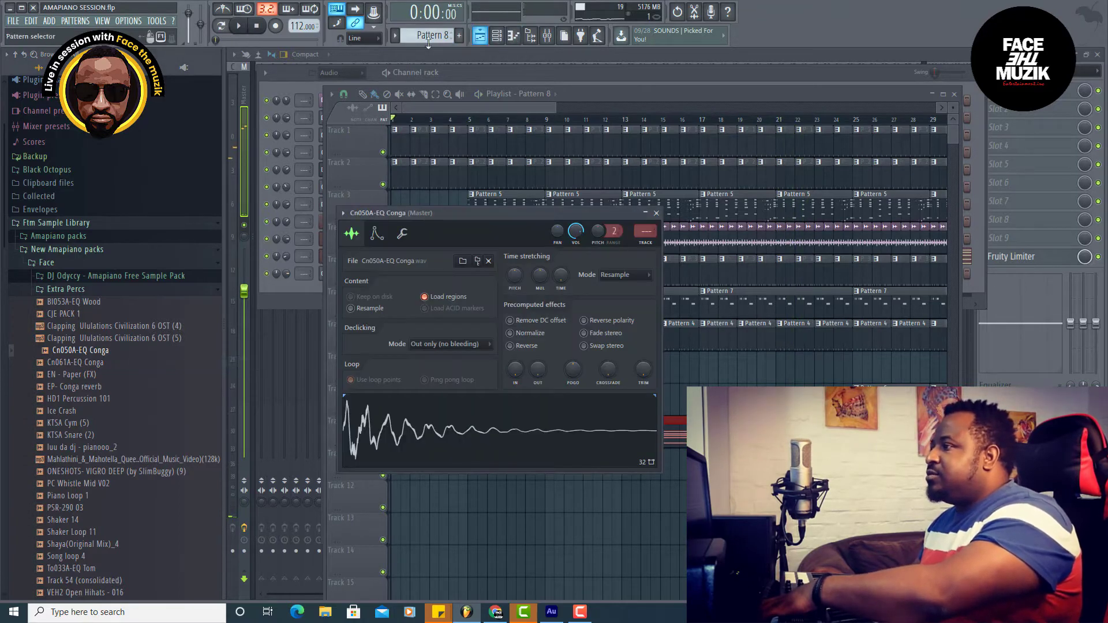
- Show the channel rack, listen through the lower-numbered patterns including Pattern 2 and Pattern 1, and select Pattern 7
left_click(577, 96)
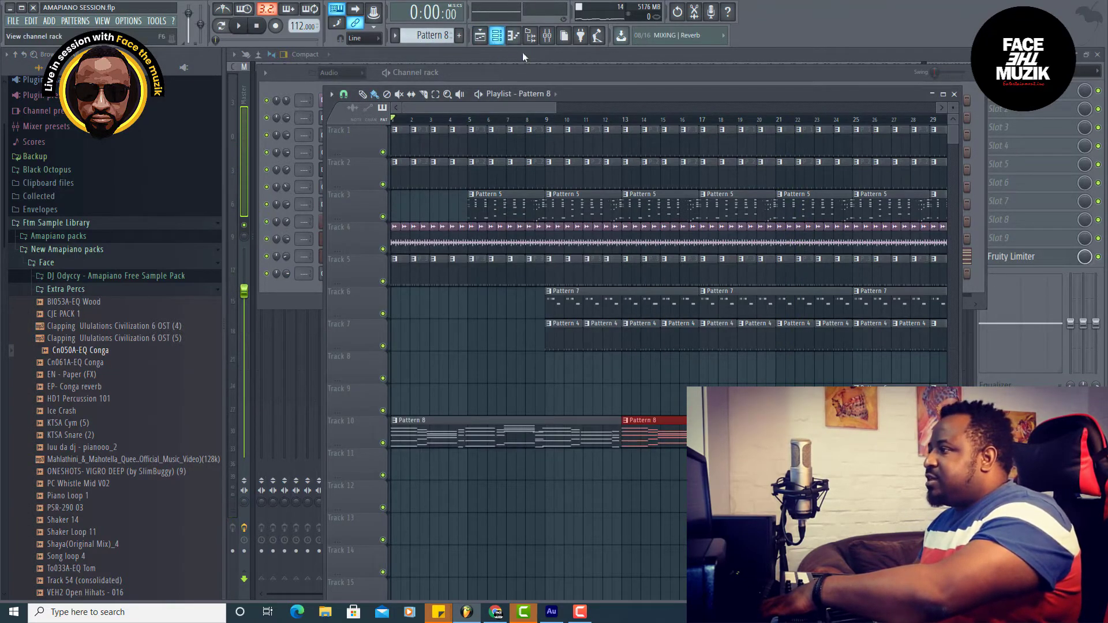
left_click(542, 73)
left_click_drag(440, 36, 440, 56)
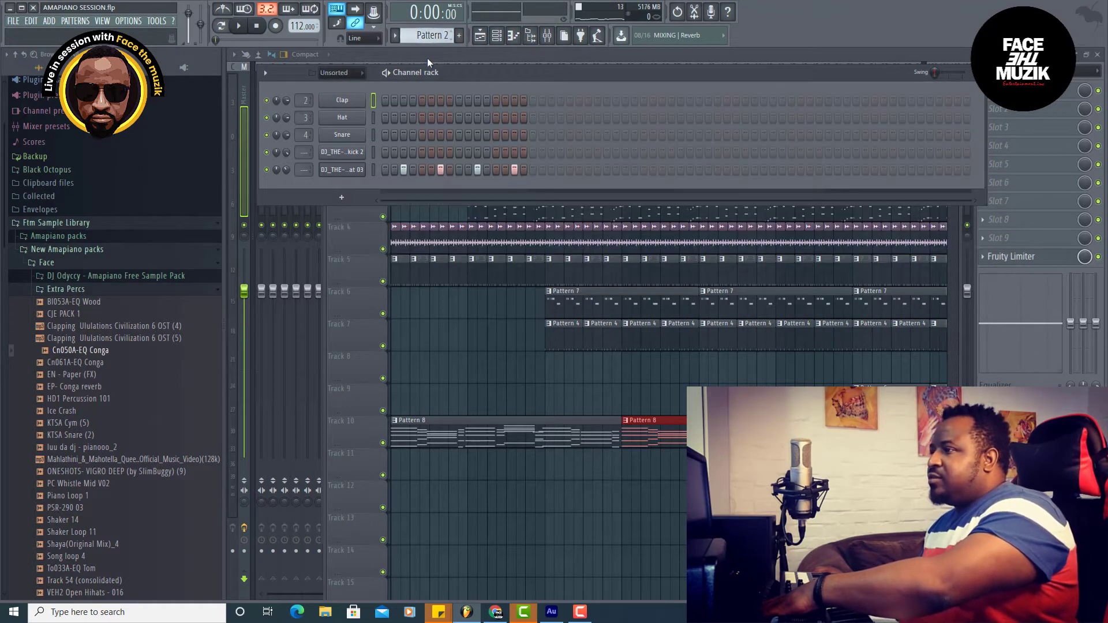
key("space")
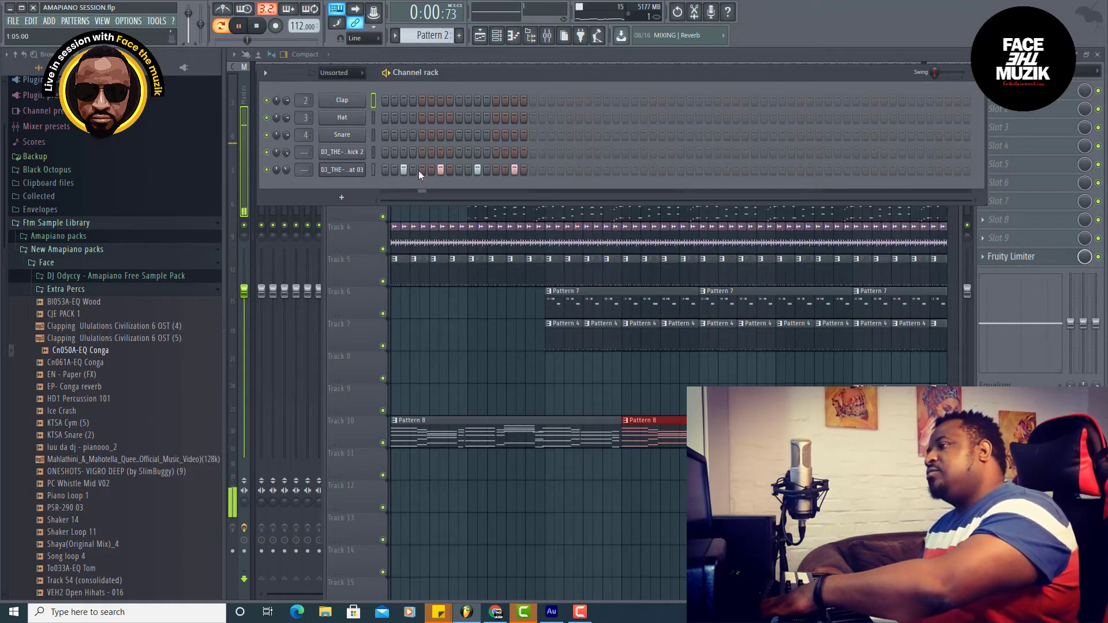
left_click_drag(438, 36, 438, 40)
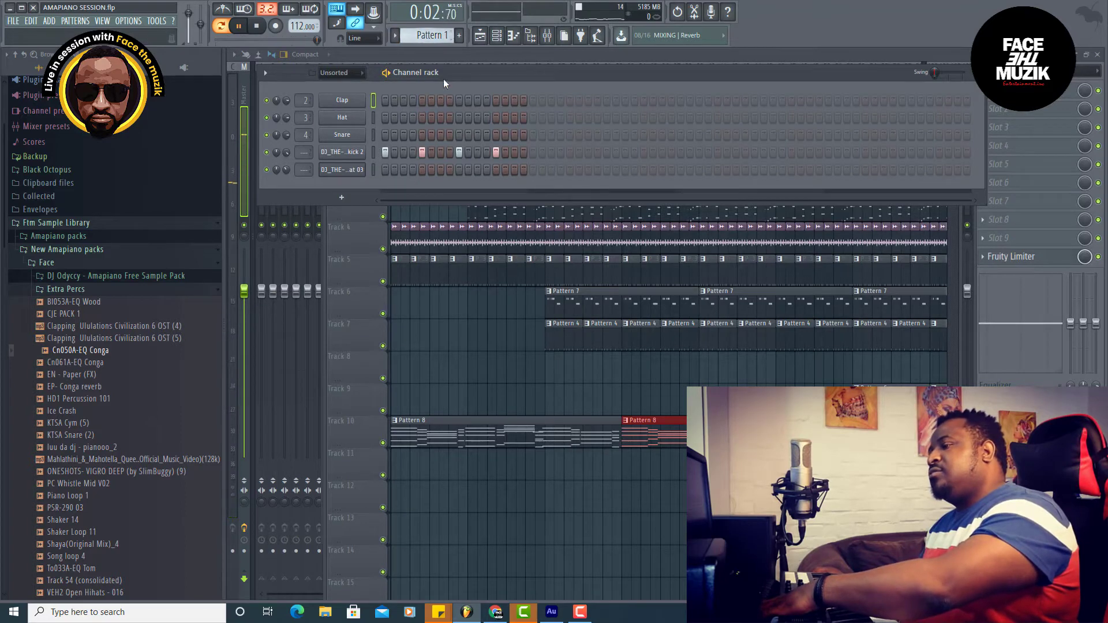
mouse_move(440, 36)
left_mouse_down()
mouse_move(440, 26)
mouse_move(436, 40)
left_mouse_up()
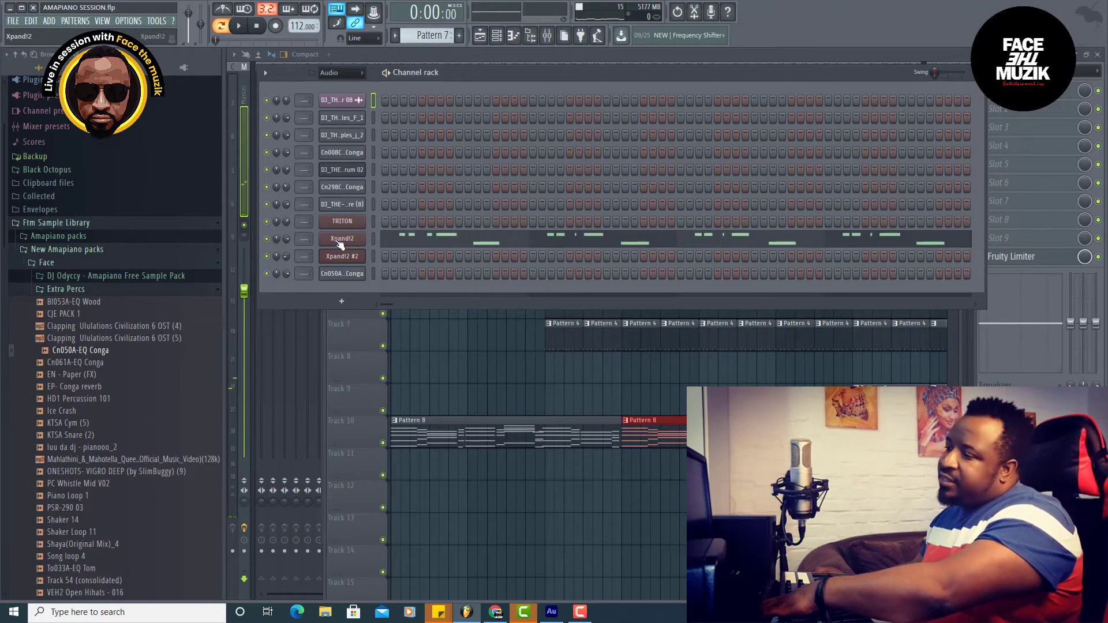
- Open the first Xpand!2 instrument and audition its presets one by one from +34 Metallic Approach to +44 Little Tango over Pattern 7
left_click(341, 239)
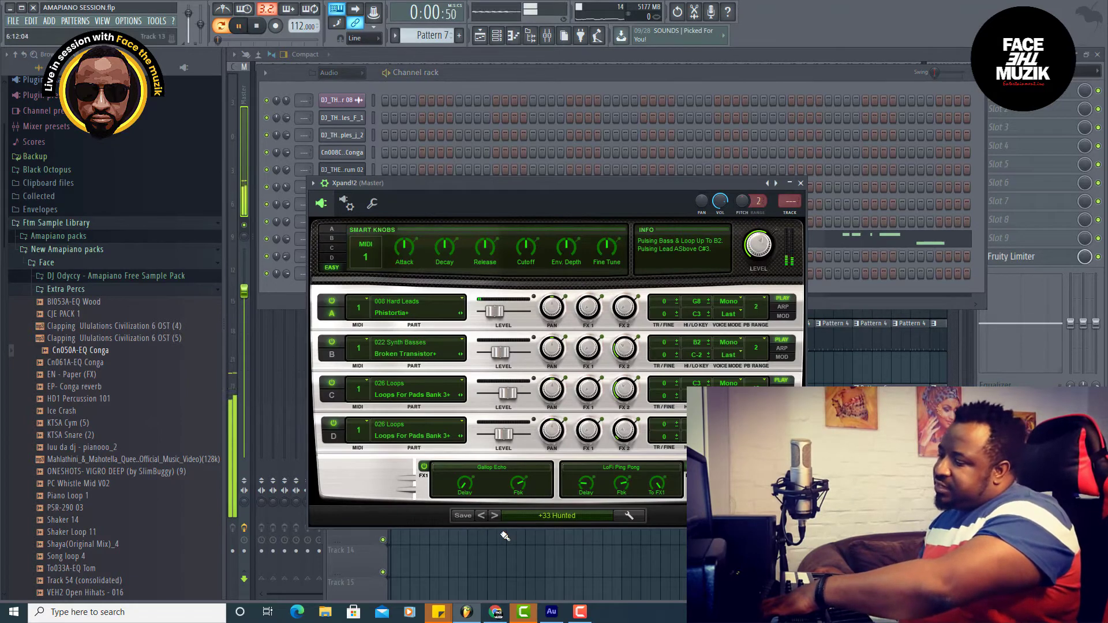
left_click(495, 515)
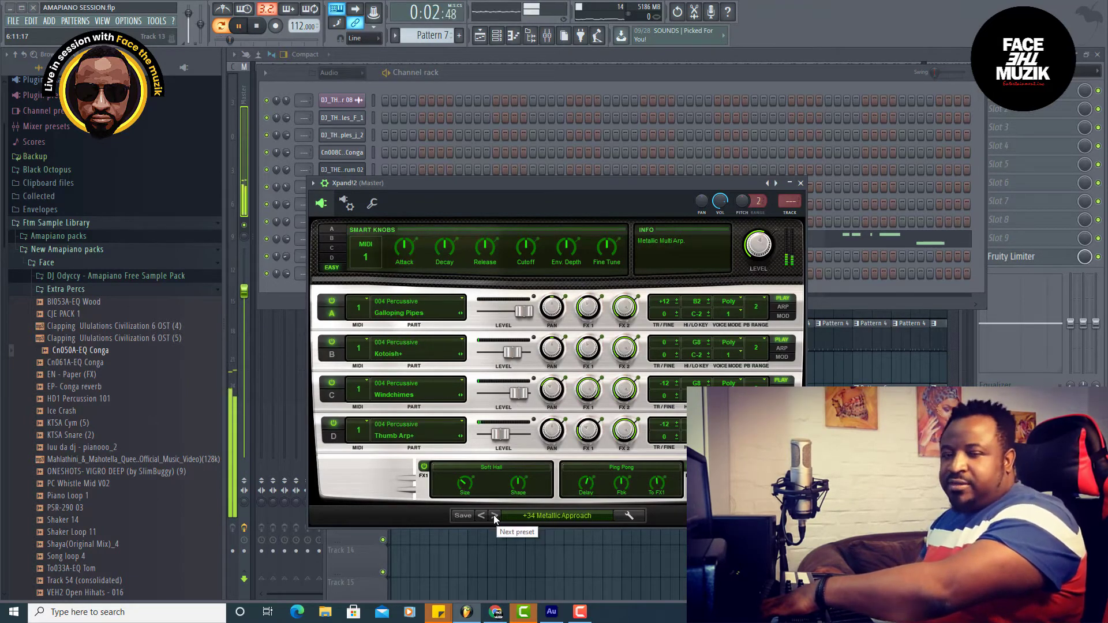
left_click(495, 515)
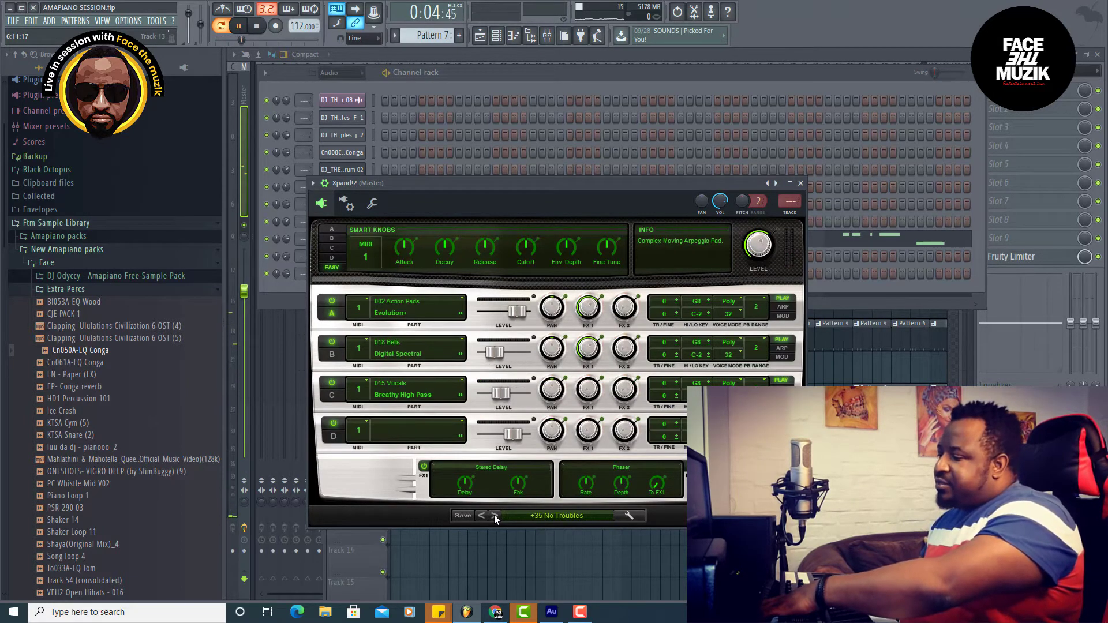
left_click(494, 515)
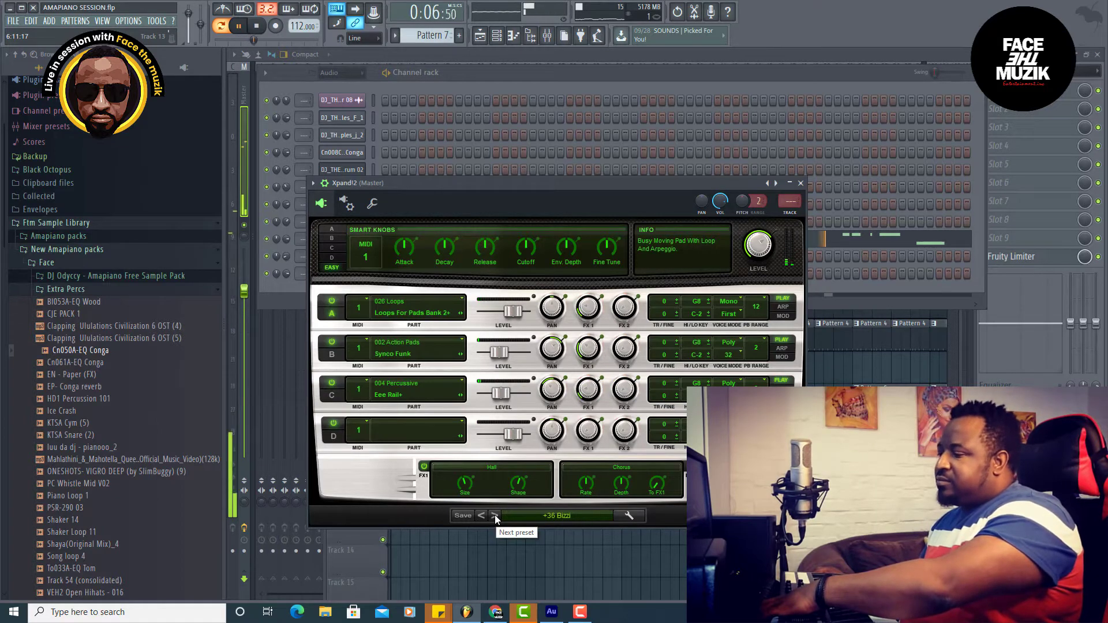
left_click(496, 515)
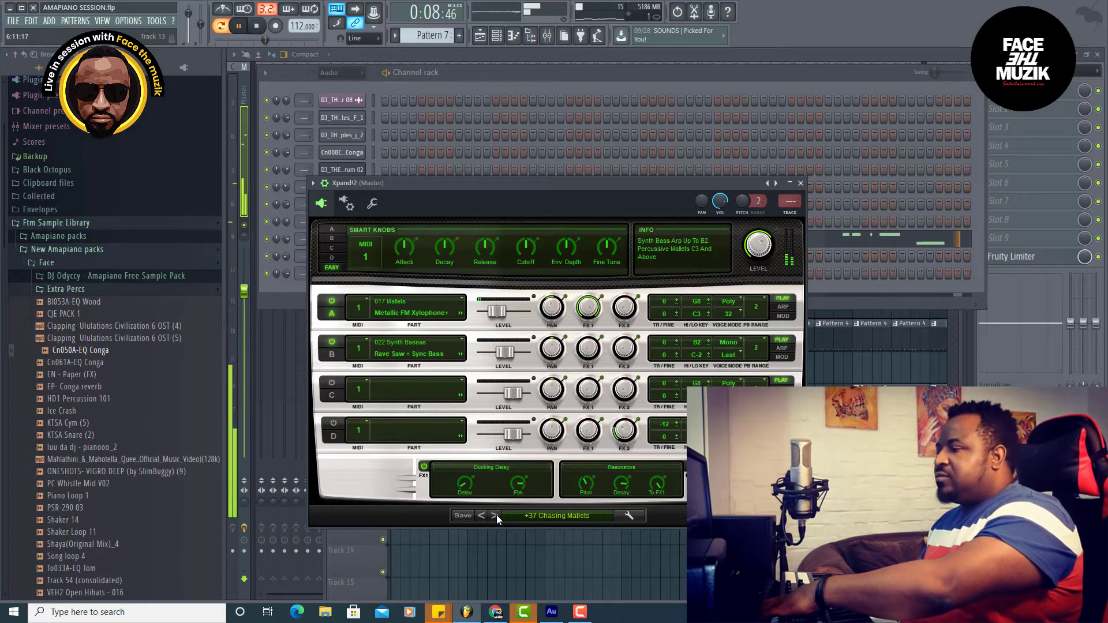
left_click(499, 514)
left_click(499, 515)
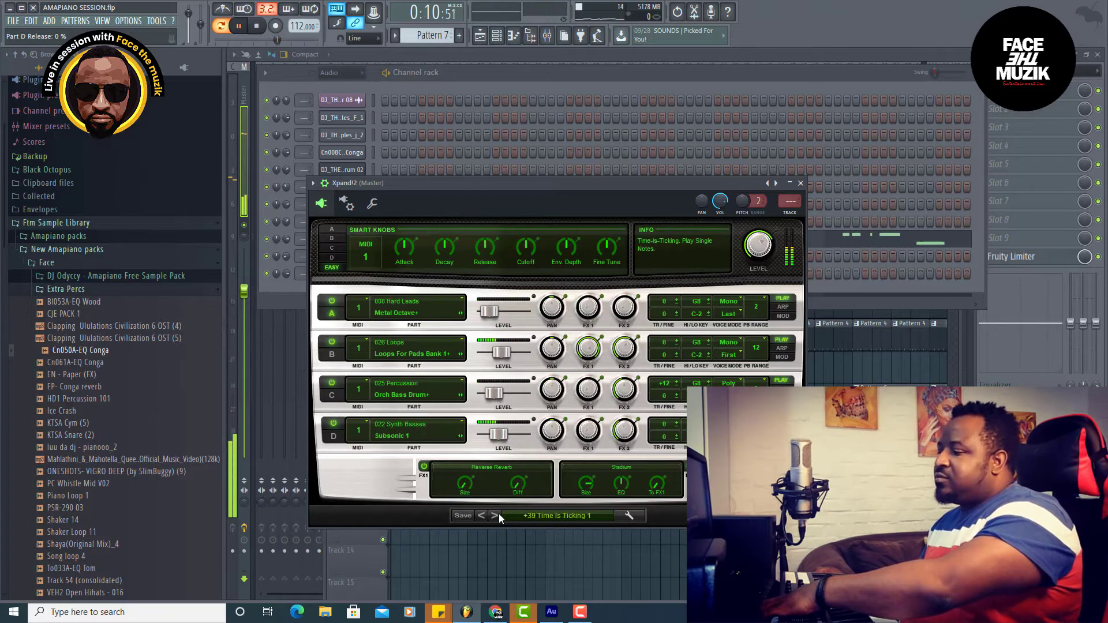
left_click(497, 515)
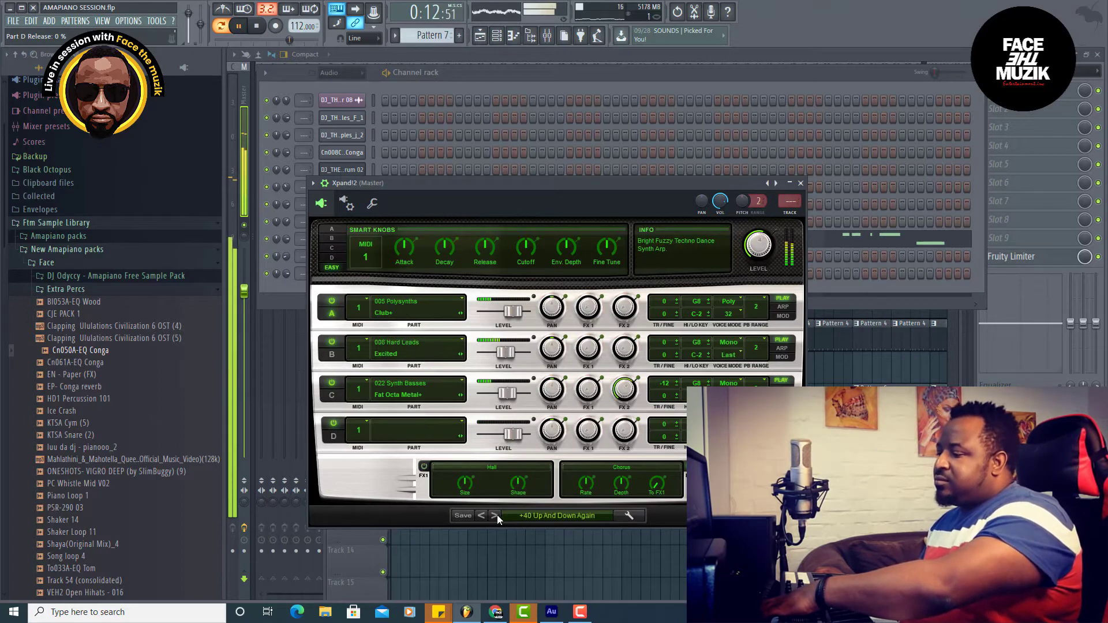
left_click(497, 515)
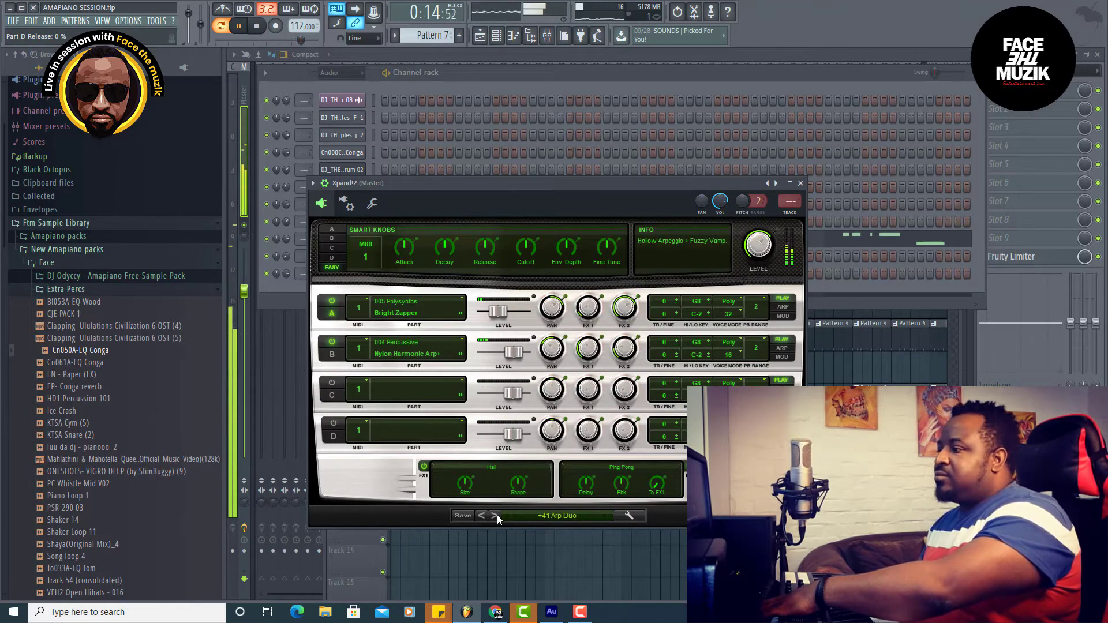
left_click(497, 515)
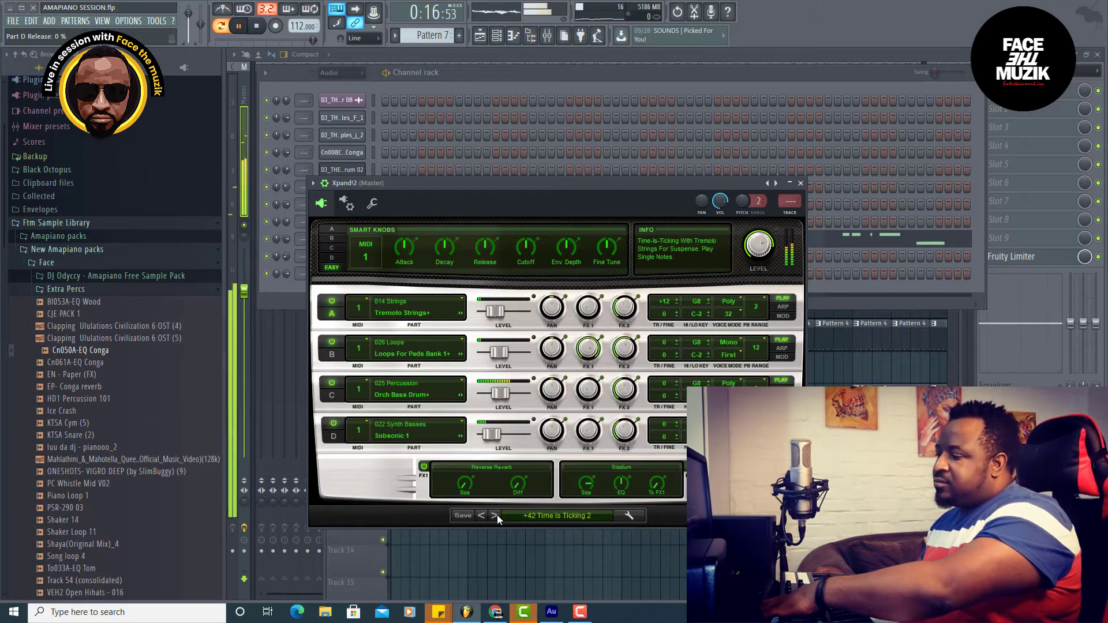
left_click(497, 515)
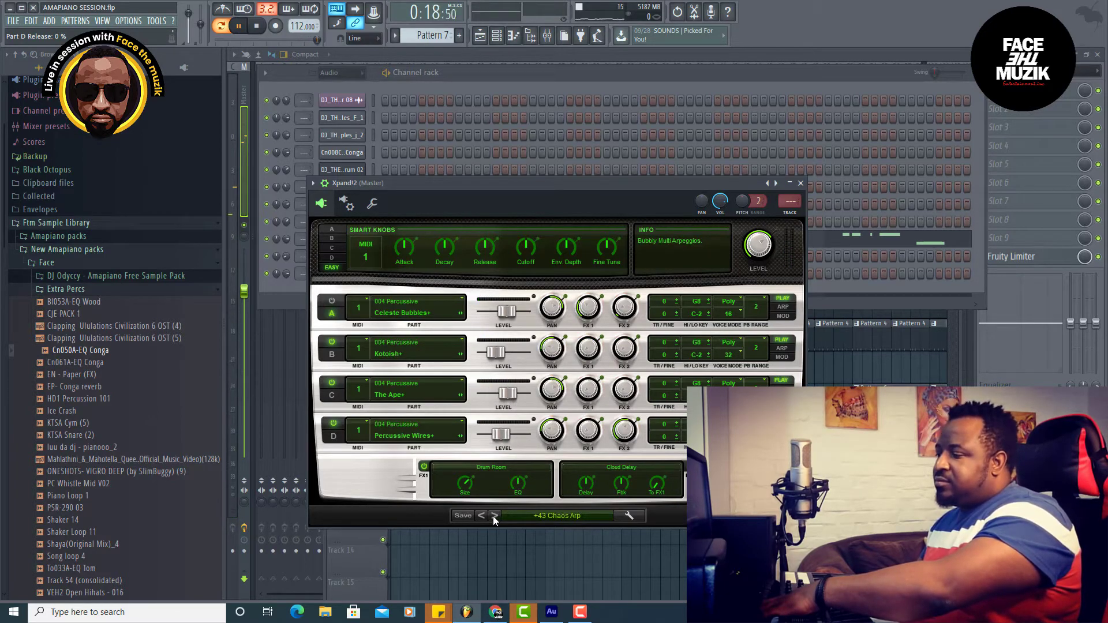
left_click(494, 515)
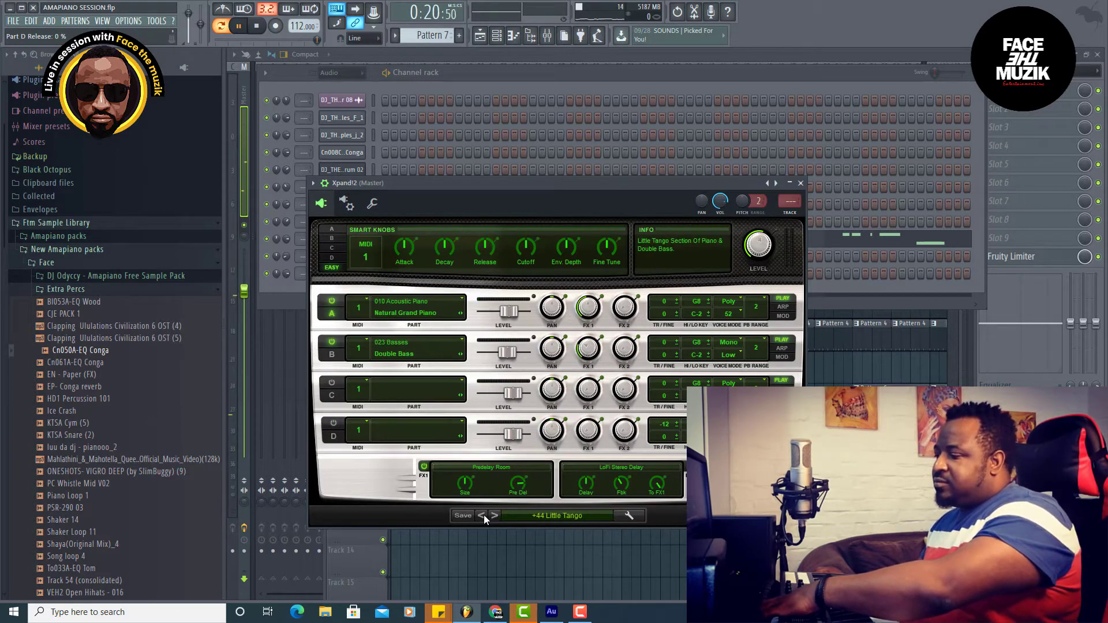
- Go back through the Xpand!2 presets, compare +39 Time Is Ticking 1 with +40 Up And Down Again, and settle on +41 Arp Duo
left_click(483, 515)
left_click(484, 515)
left_click(484, 515)
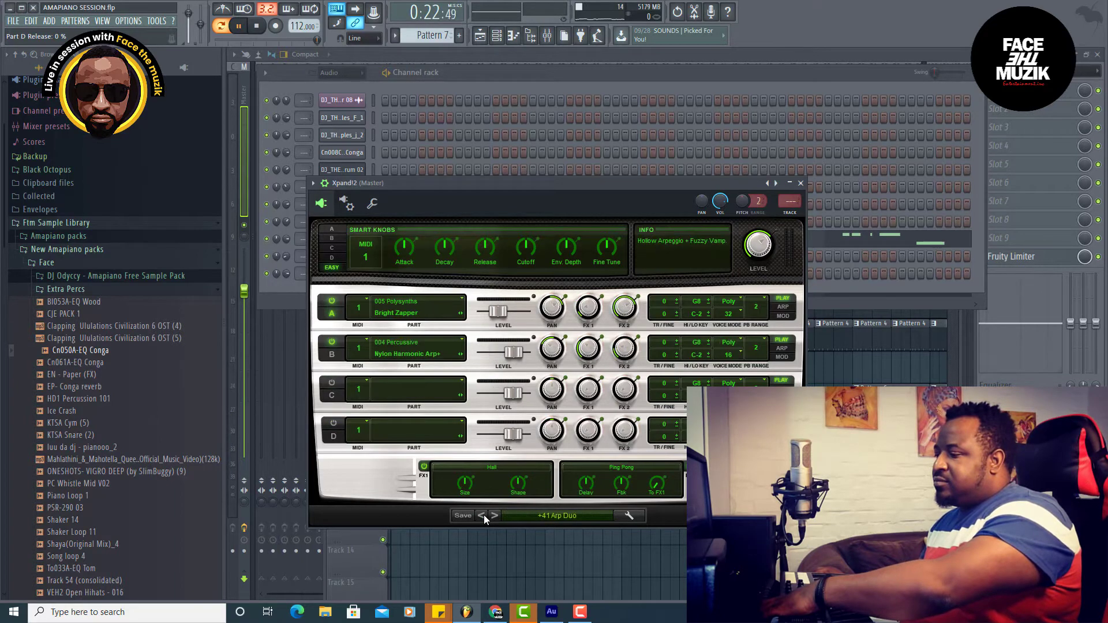
left_click(484, 515)
key("space")
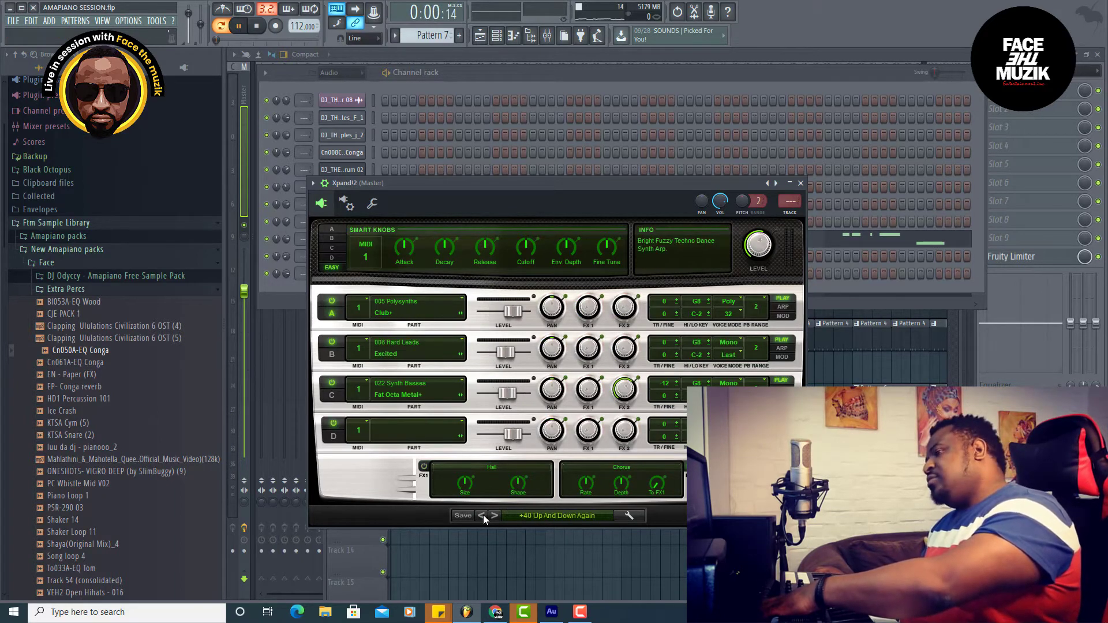
left_click(479, 517)
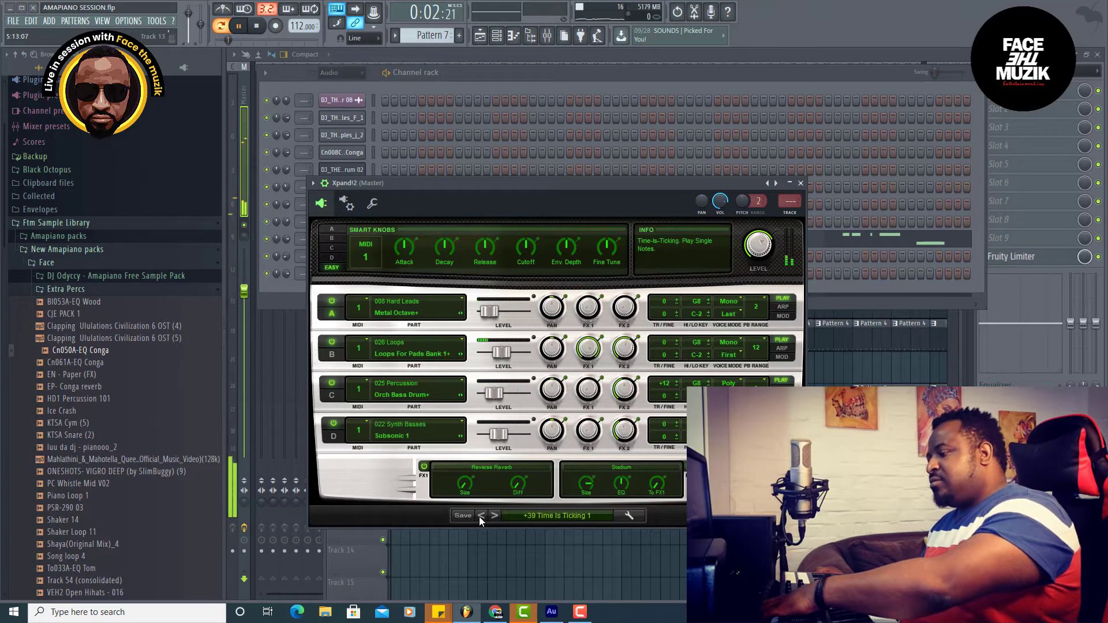
left_click(495, 516)
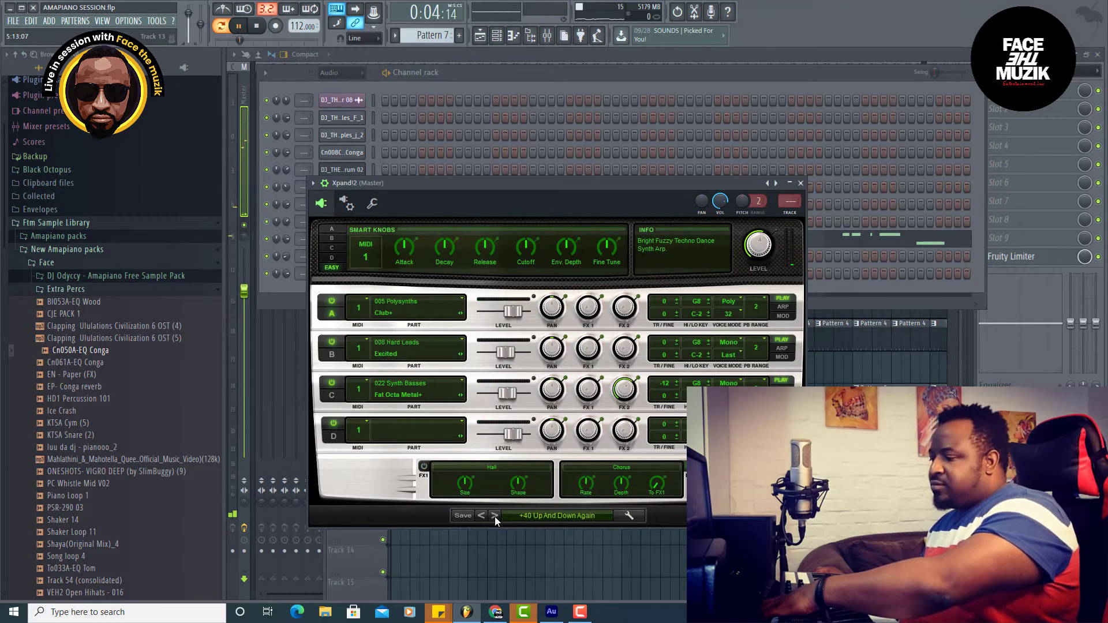
left_click(494, 516)
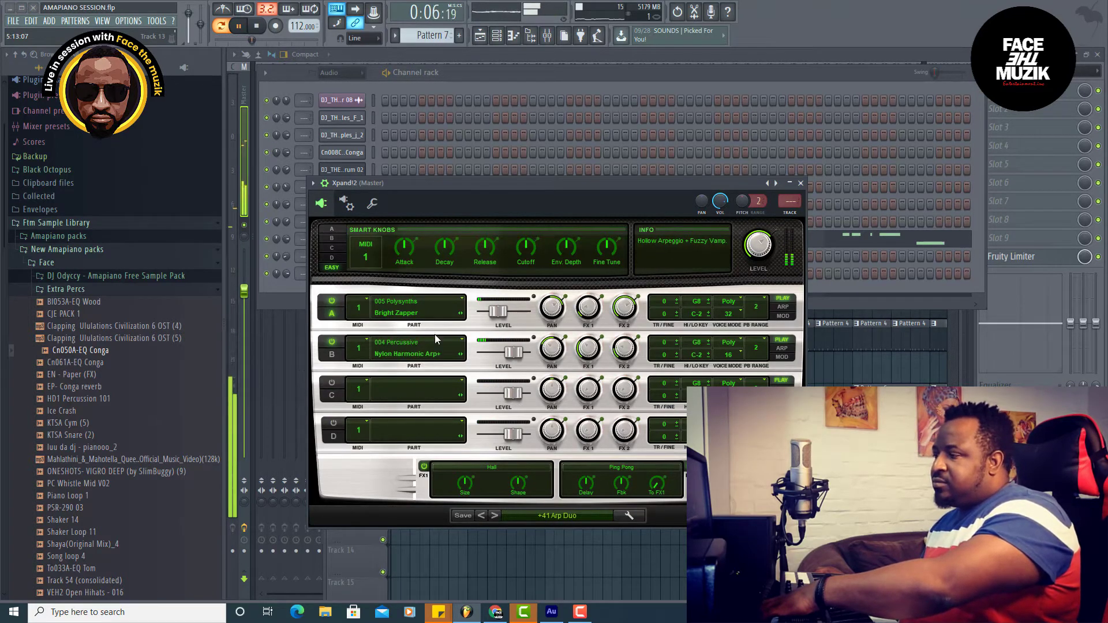
- Switch playback to the whole song and adjust the first Xpand!2 channel's volume against the beat
left_click(498, 76)
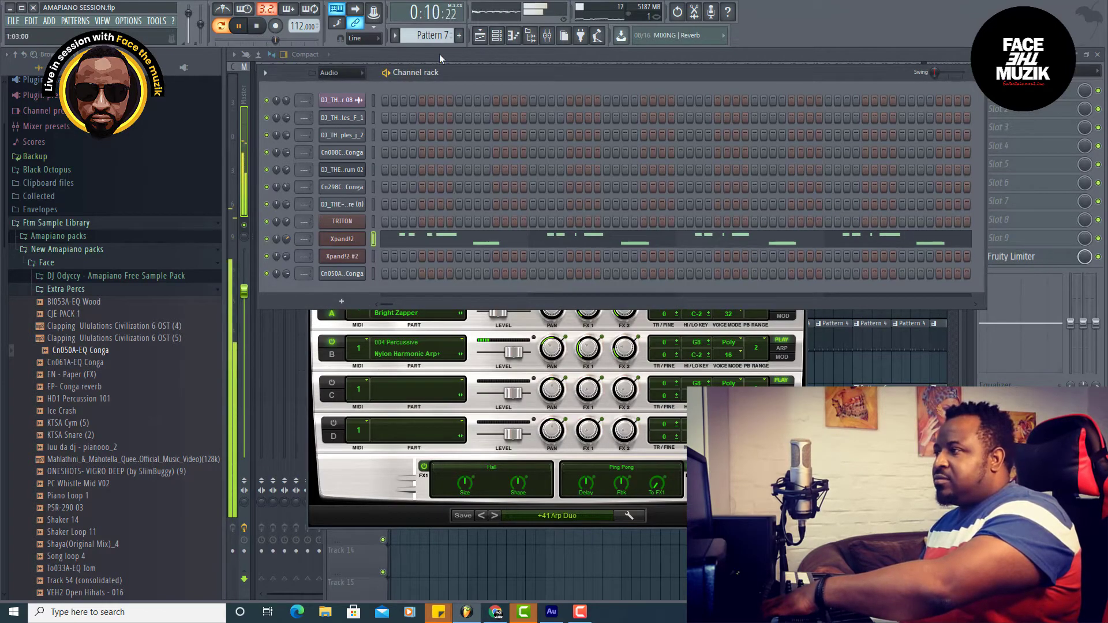
left_click(482, 36)
left_click(221, 26)
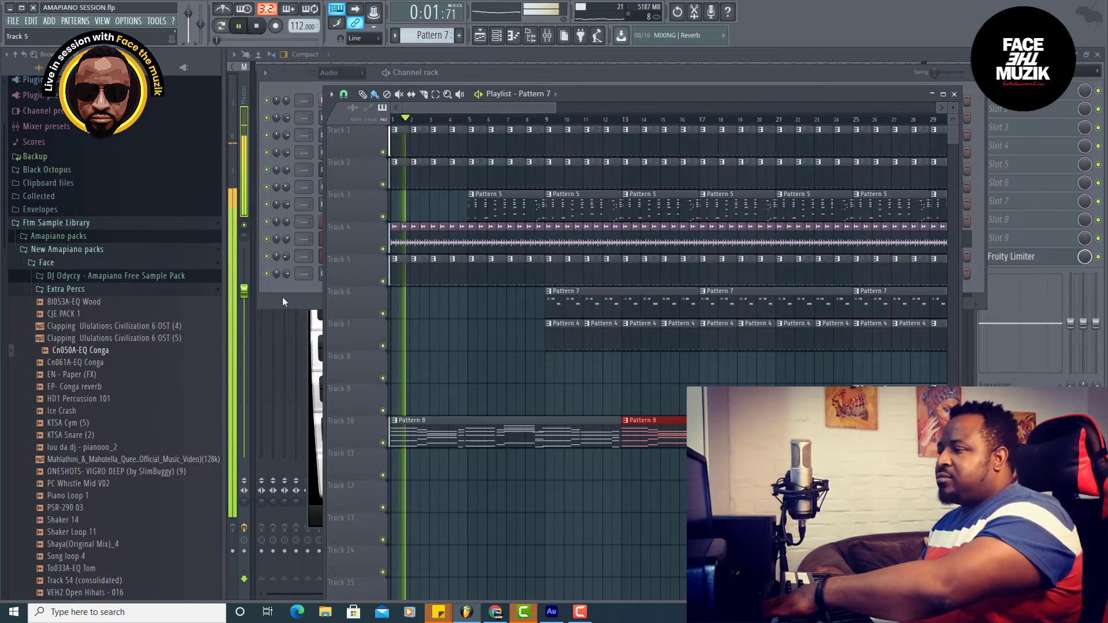
left_click(286, 281)
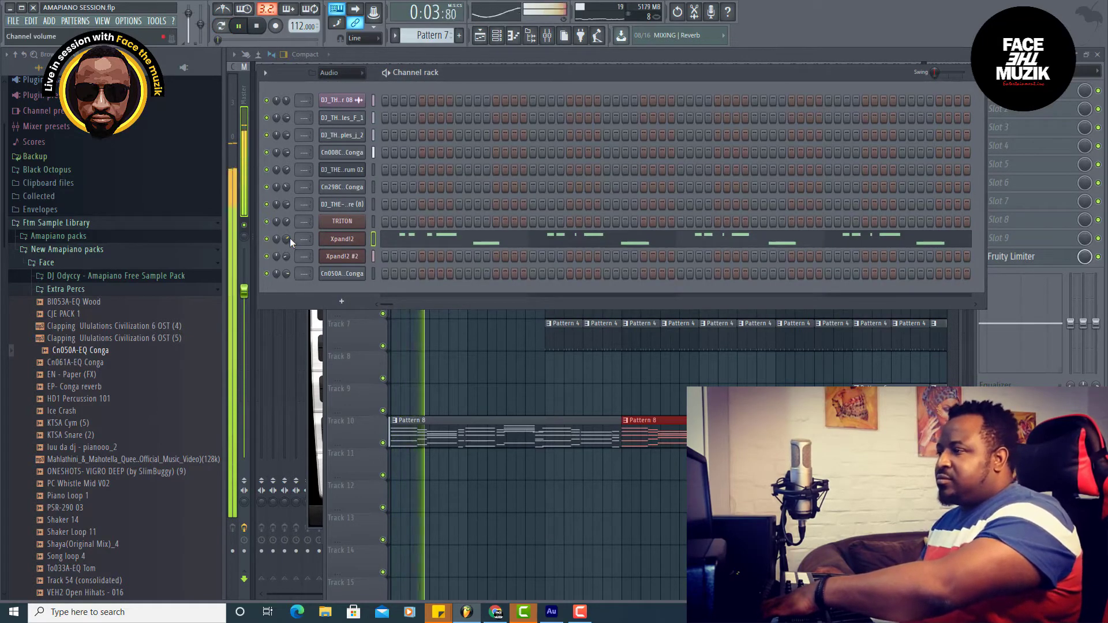
left_click_drag(289, 237, 288, 253)
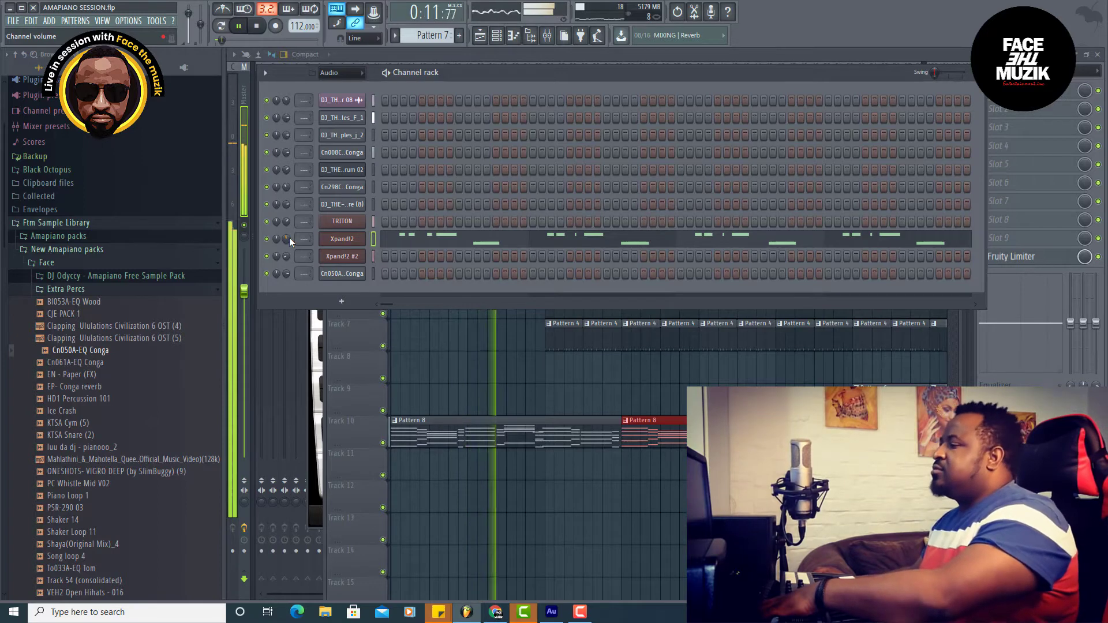
left_click_drag(290, 223, 290, 219)
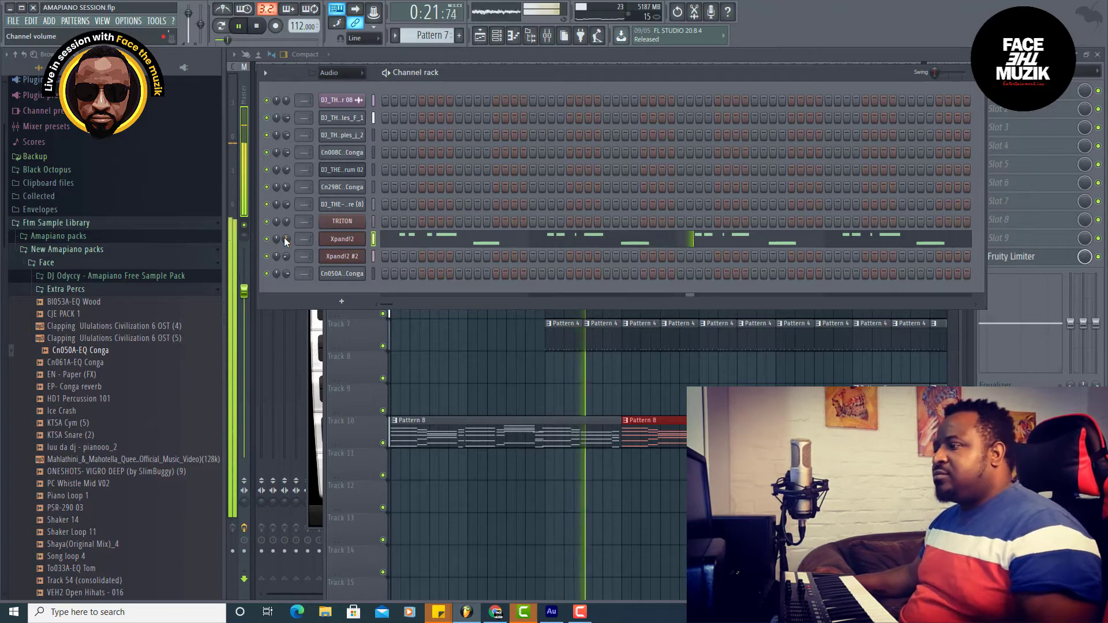
- Route the first Xpand!2 channel to mixer track 5 and show the mixer
left_click(345, 240)
left_click(347, 203)
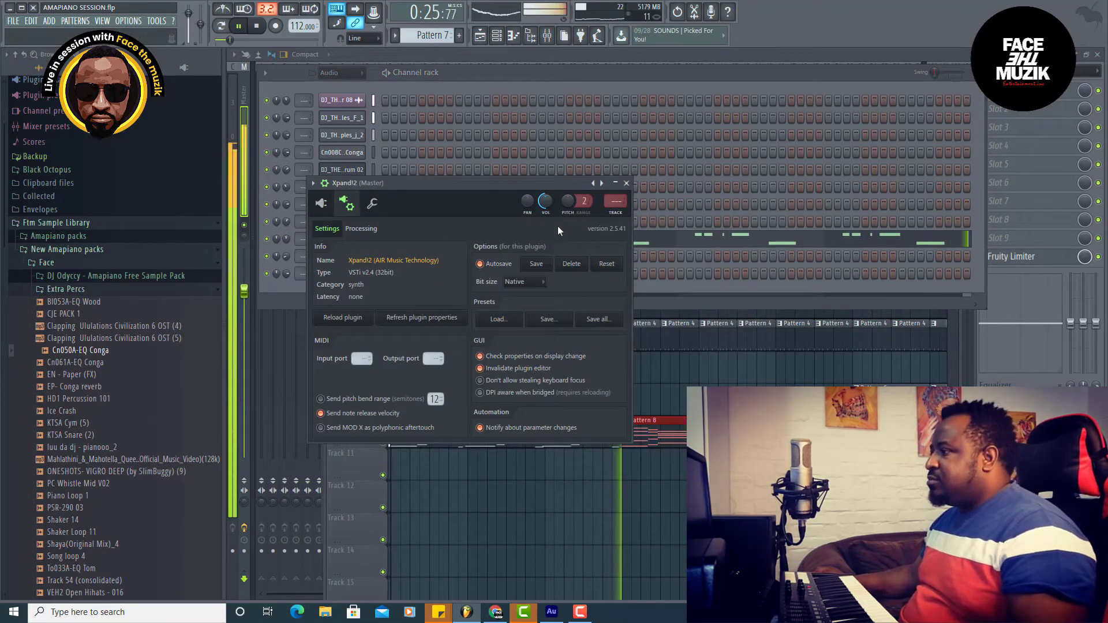
key("F9")
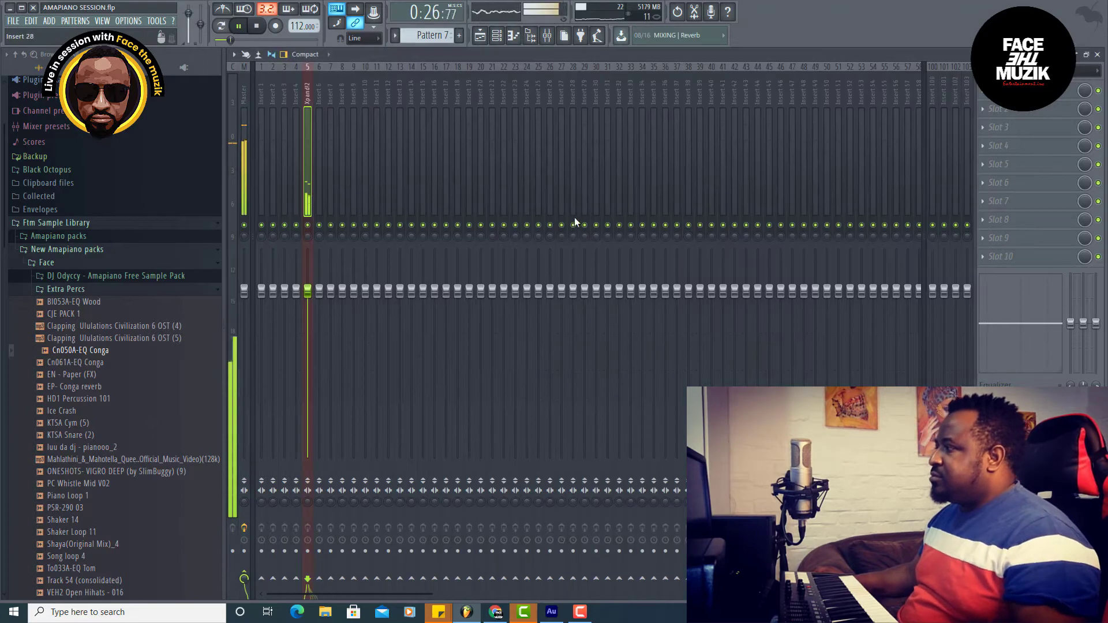
- Stop the song and load Fruity Parametric EQ 2 into the first effect slot of the Xpand!2 mixer track
left_click(989, 96)
left_click(763, 54)
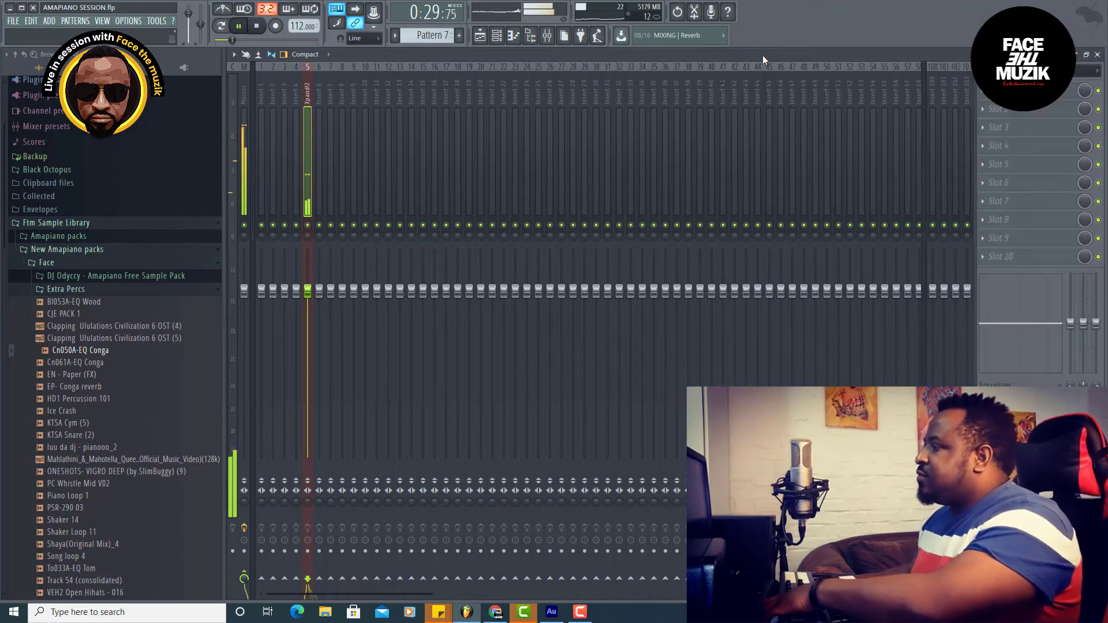
key("space")
left_click(989, 90)
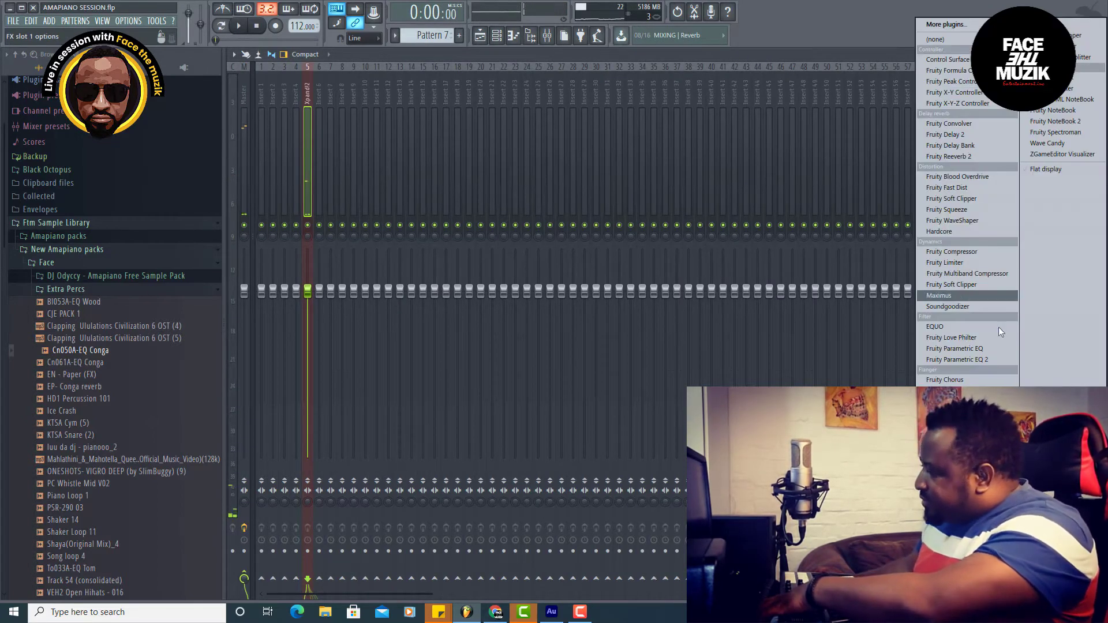
left_click(982, 359)
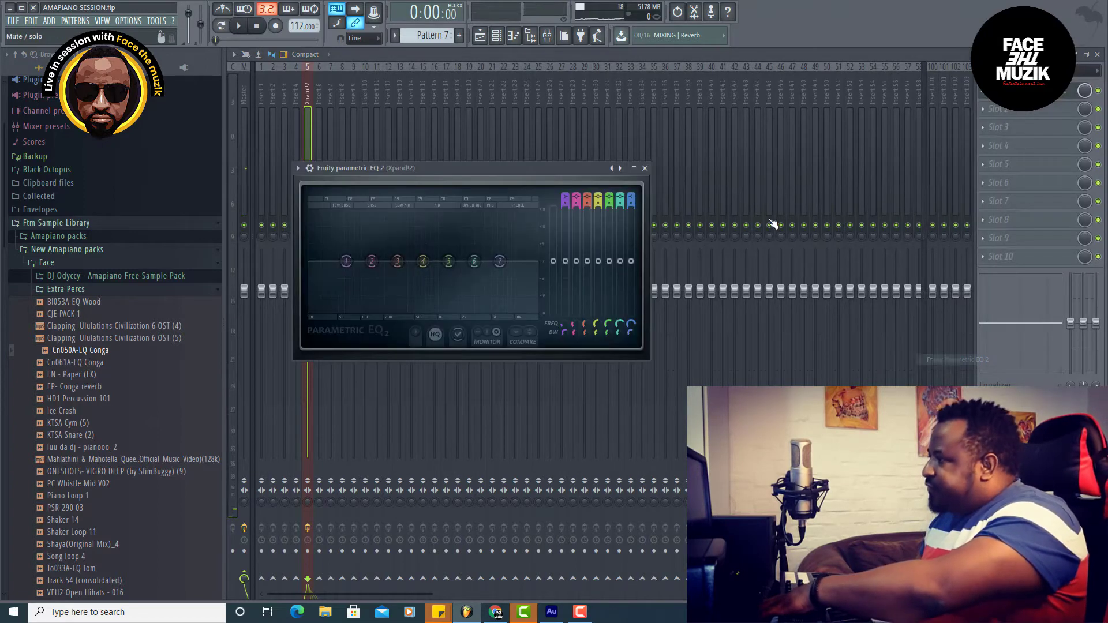
- Apply the 40Hz + 18kHz cut preset to the Xpand!2 EQ and raise the low cut to about 200 Hz while the song plays
left_click(620, 168)
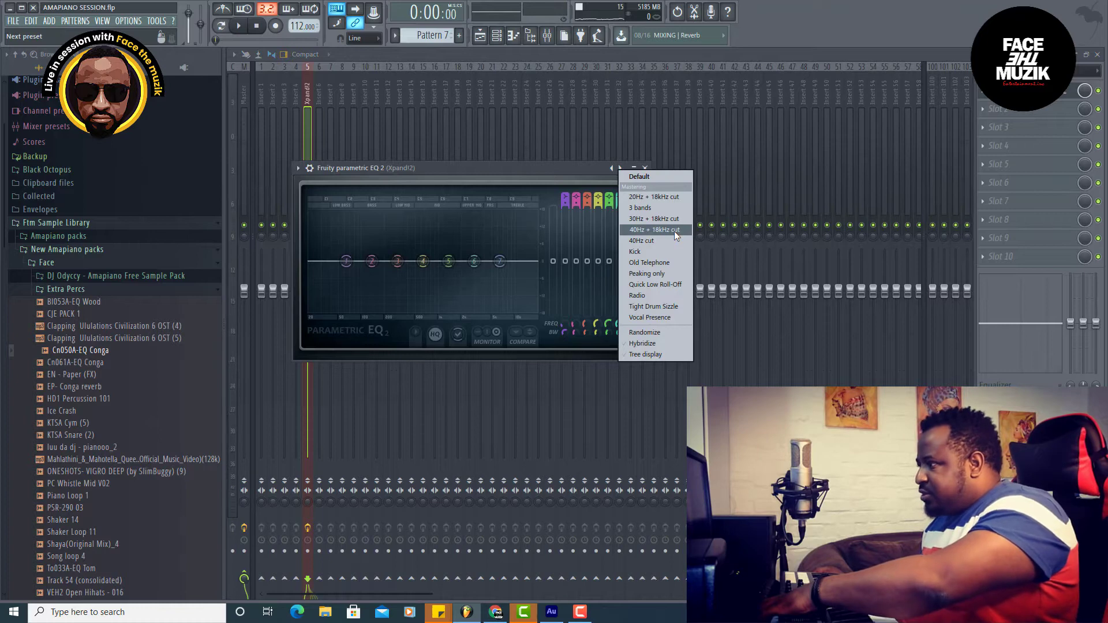
left_click(675, 231)
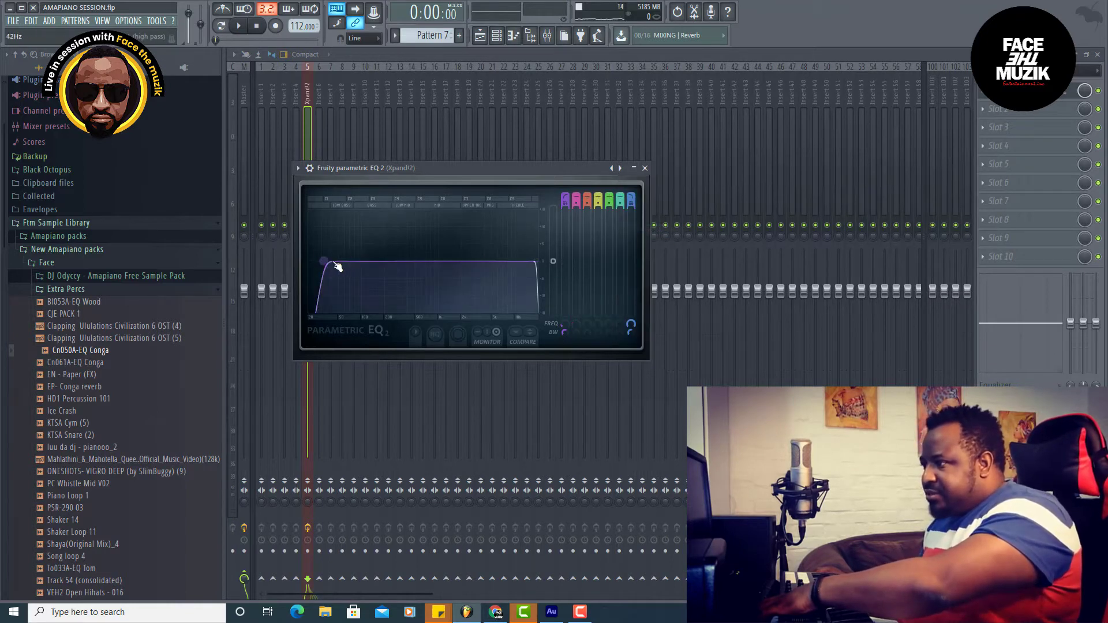
key("space")
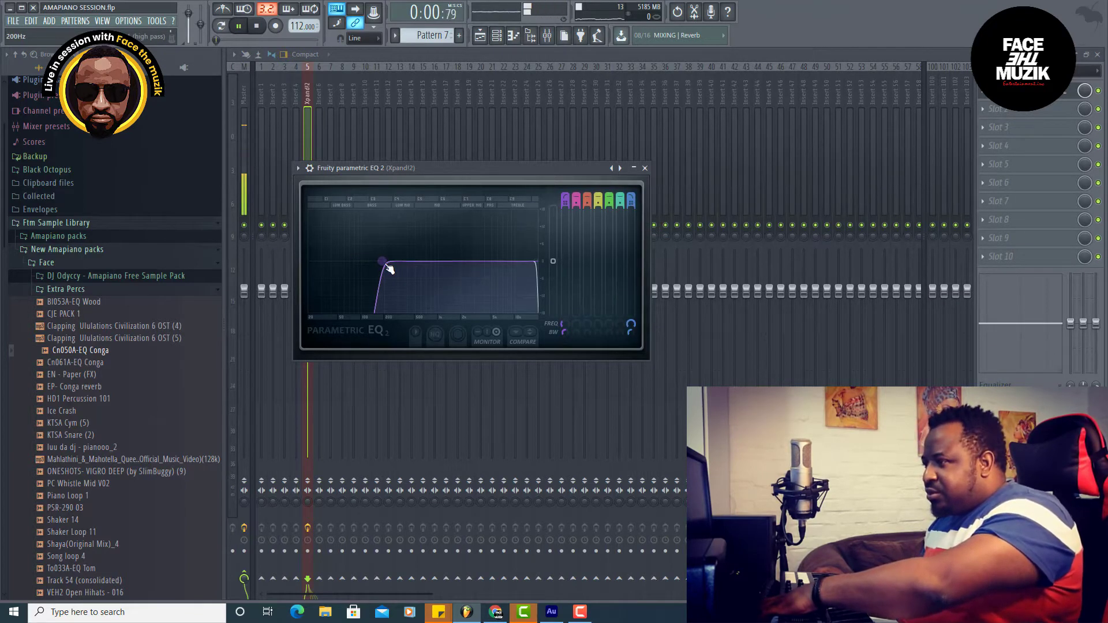
- Audition Pattern 7 and set the high-pass cutoff of the Xpand!2 channel's Parametric EQ 2 to about 348 Hz
key("space")
left_click(480, 36)
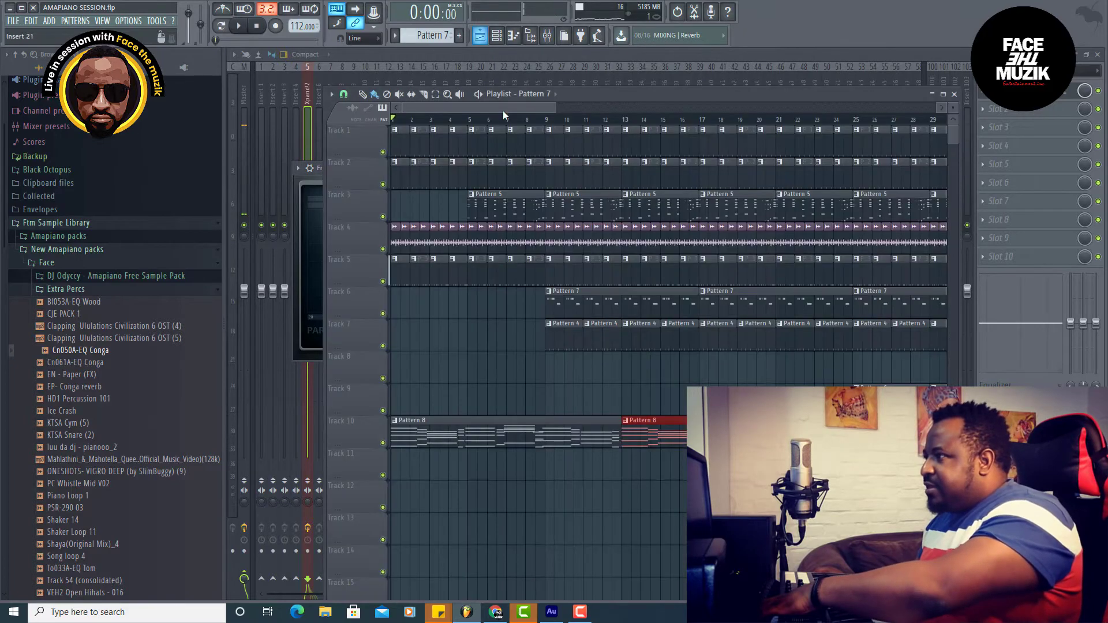
left_click(496, 37)
key("space")
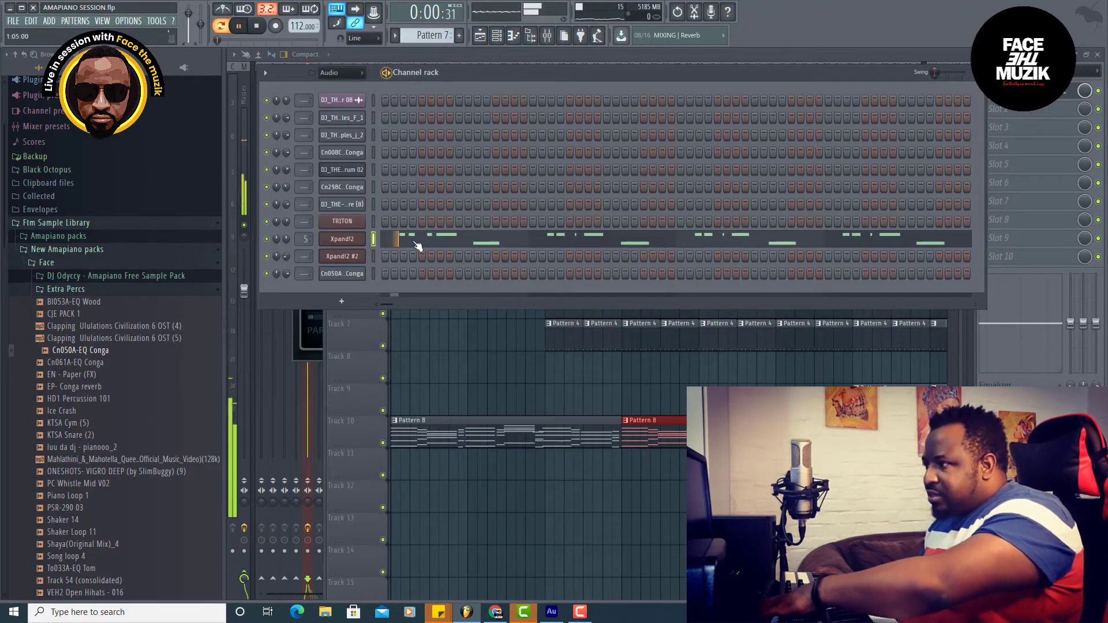
key("F9")
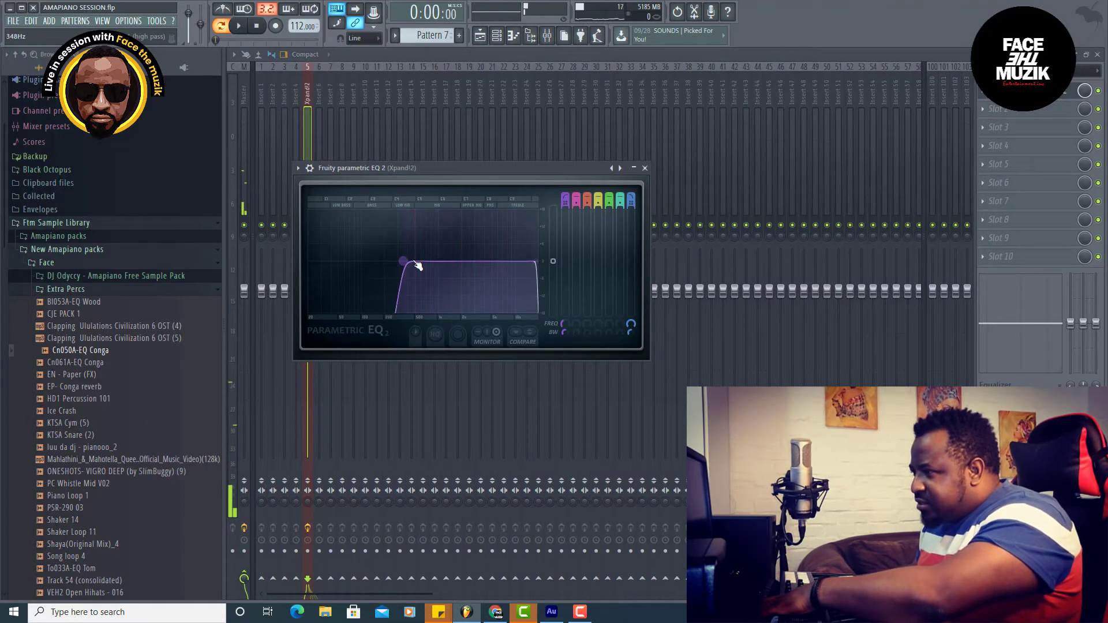
key("space")
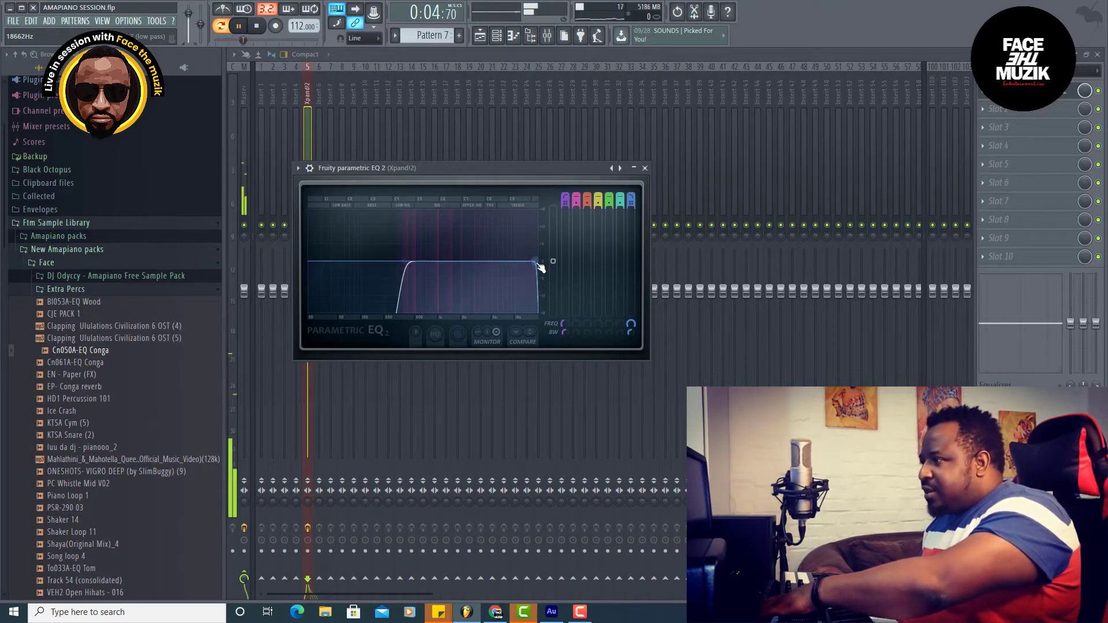
- Set the Xpand!2 EQ's low-pass cutoff to about 17963 Hz and soften its slope with the band's bandwidth while auditioning the pattern
left_click_drag(631, 332, 631, 327)
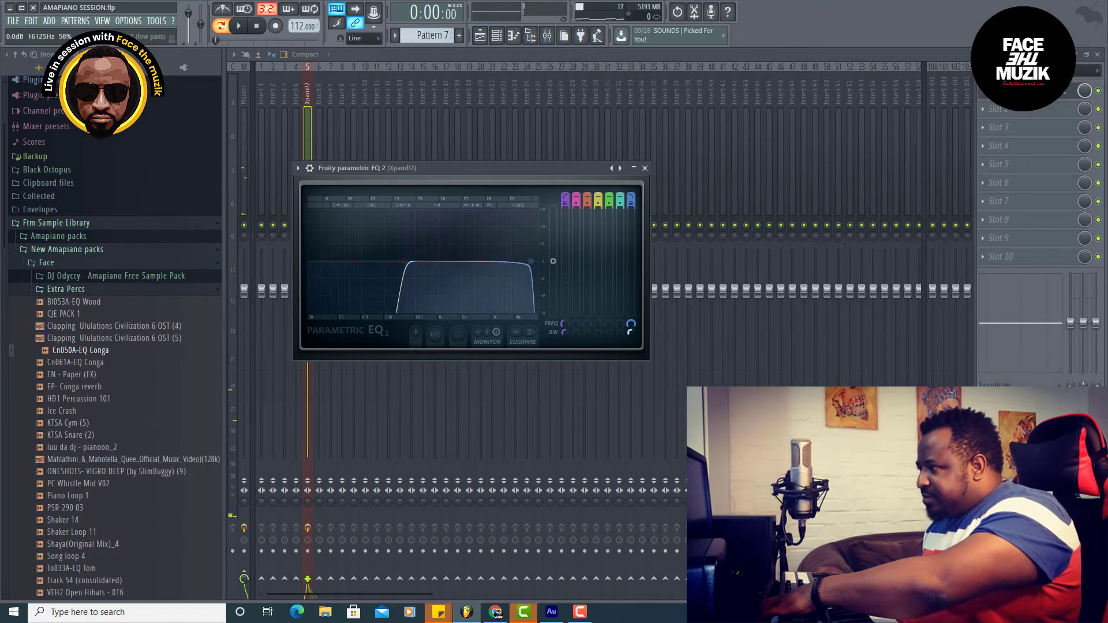
key("space")
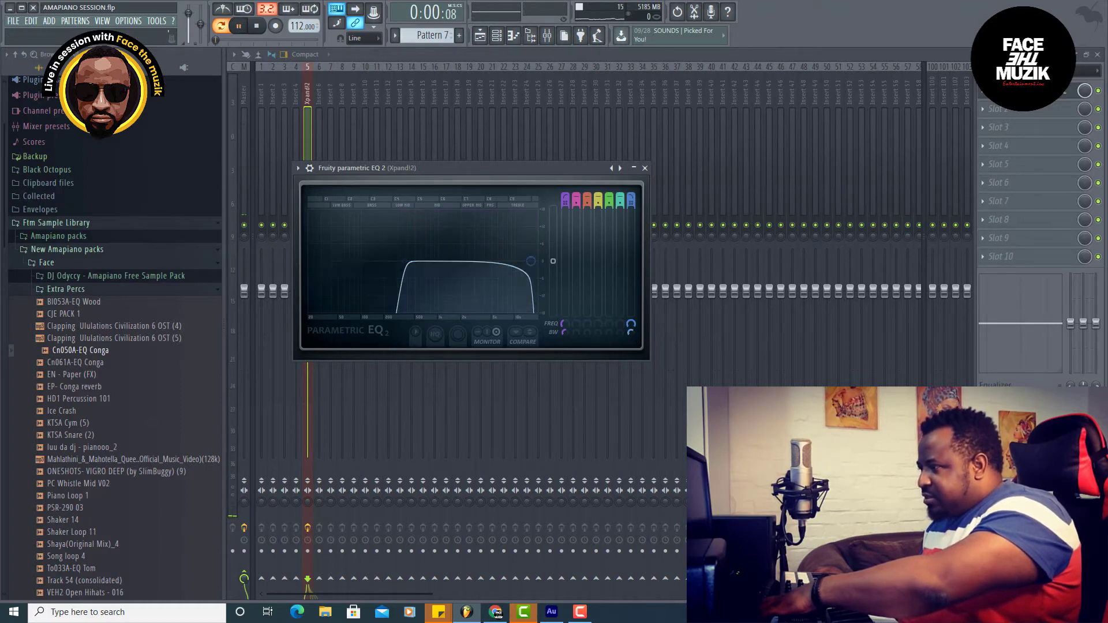
key("space")
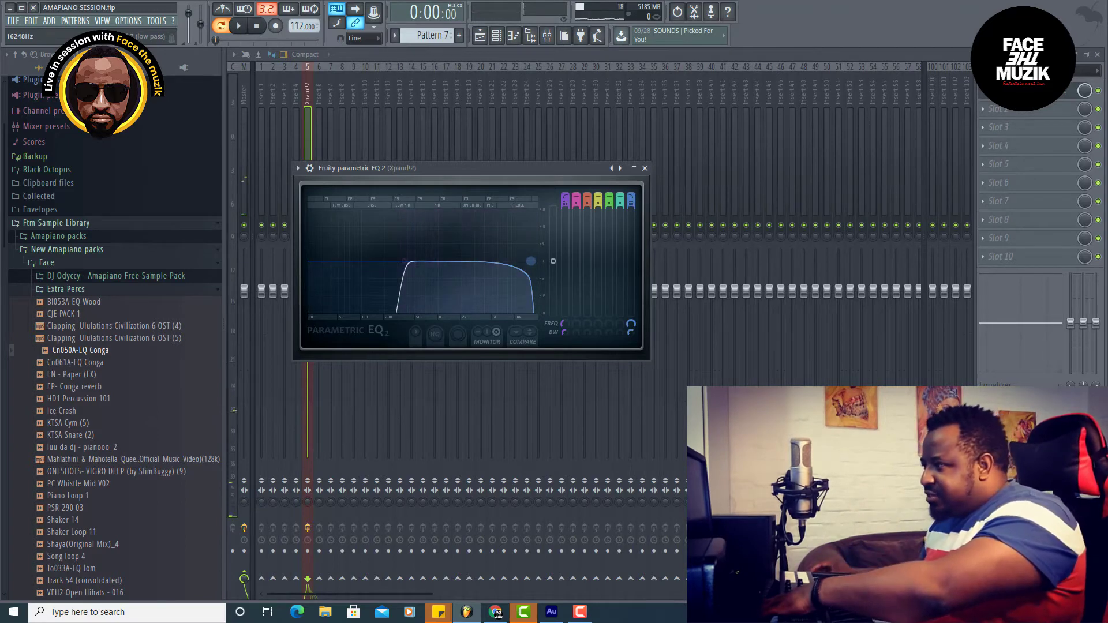
left_click_drag(628, 334, 630, 326)
key("space")
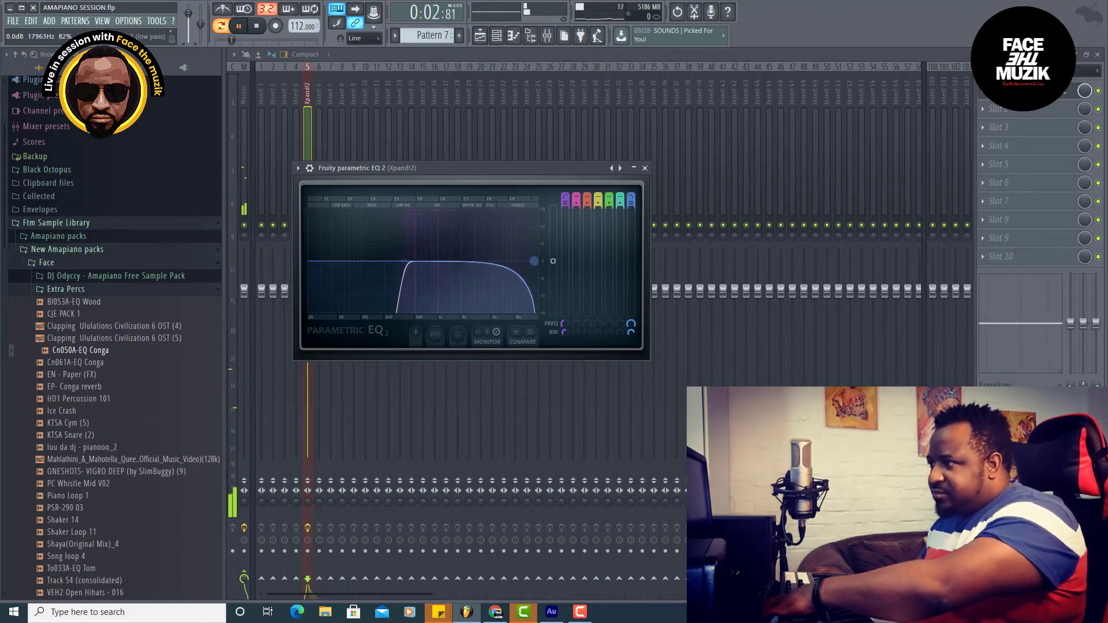
key("space")
- Play the song arrangement in the playlist from bar 9
key("F5")
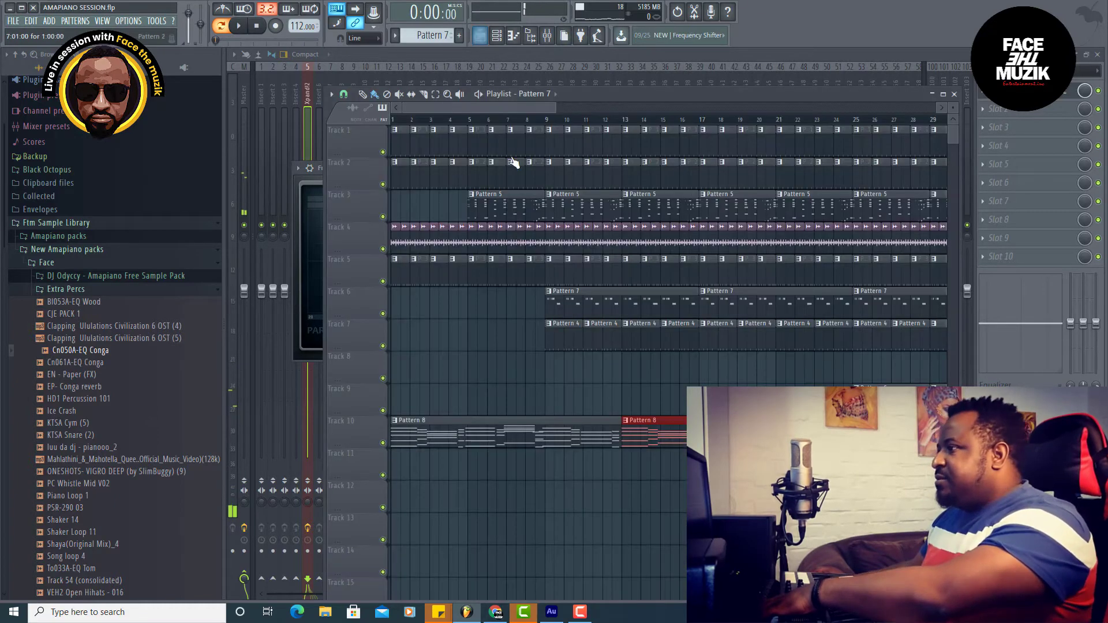
left_click(548, 121)
key("space")
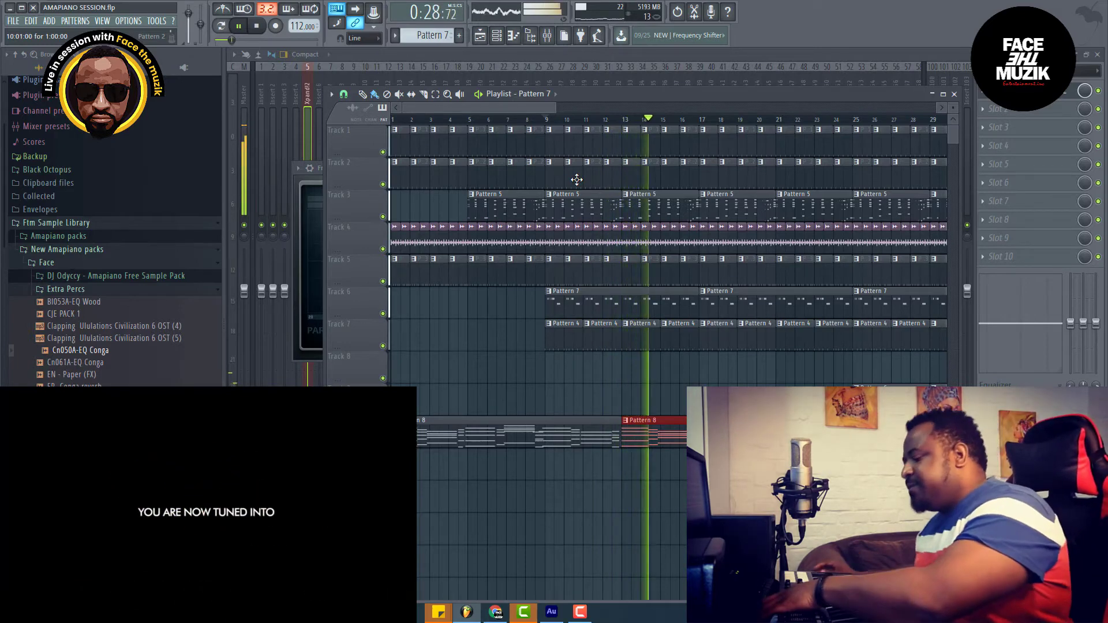
key("space")
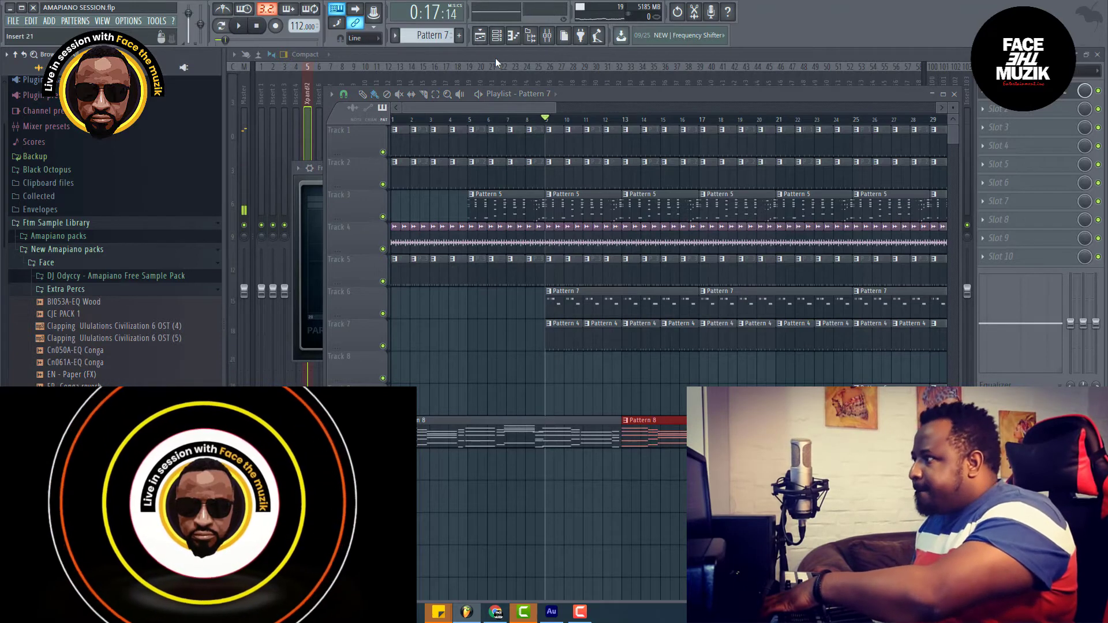
- Switch the channel rack to Pattern 2 and play it
key("F6")
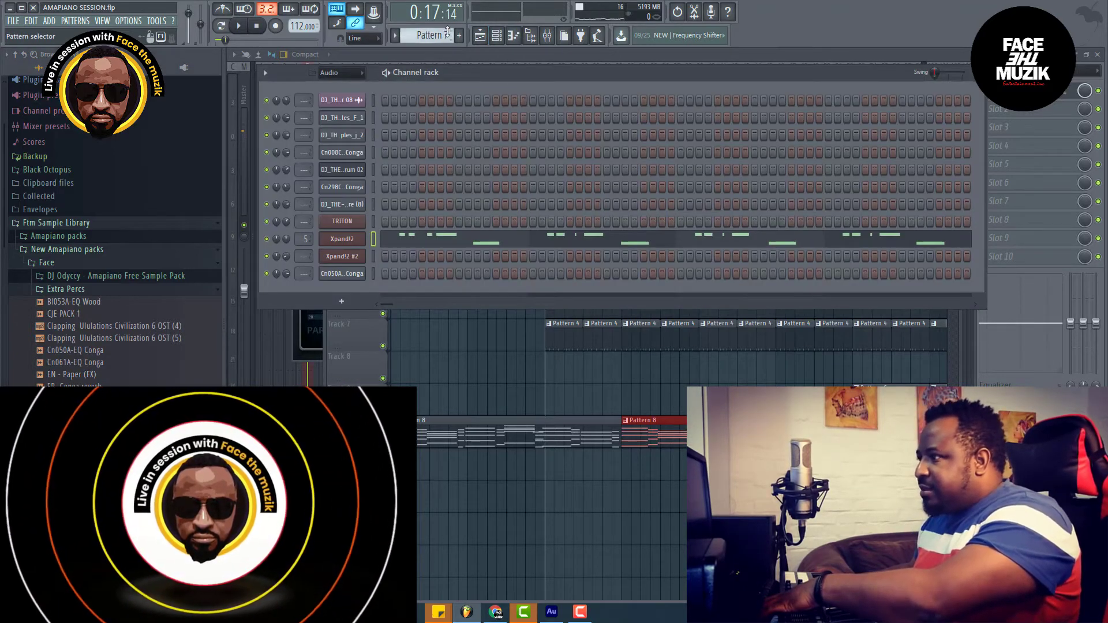
left_click_drag(447, 33, 448, 47)
key("space")
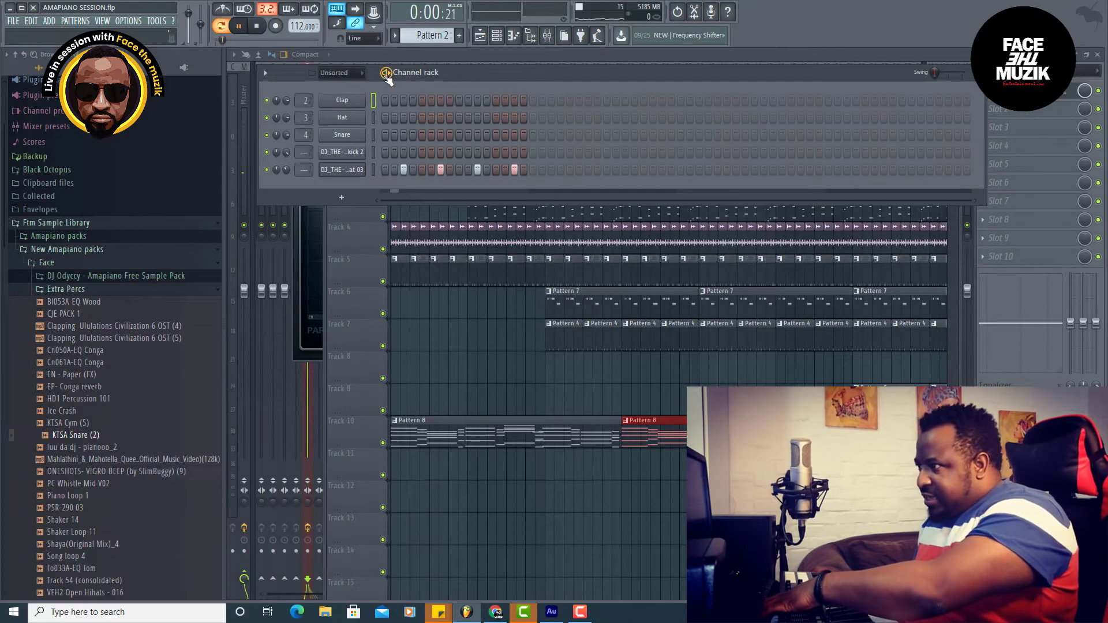
- In Pattern 4, replace the sample of the sequenced snare channel with KTSA Snare (2)
scroll(440, 34, "down", 2)
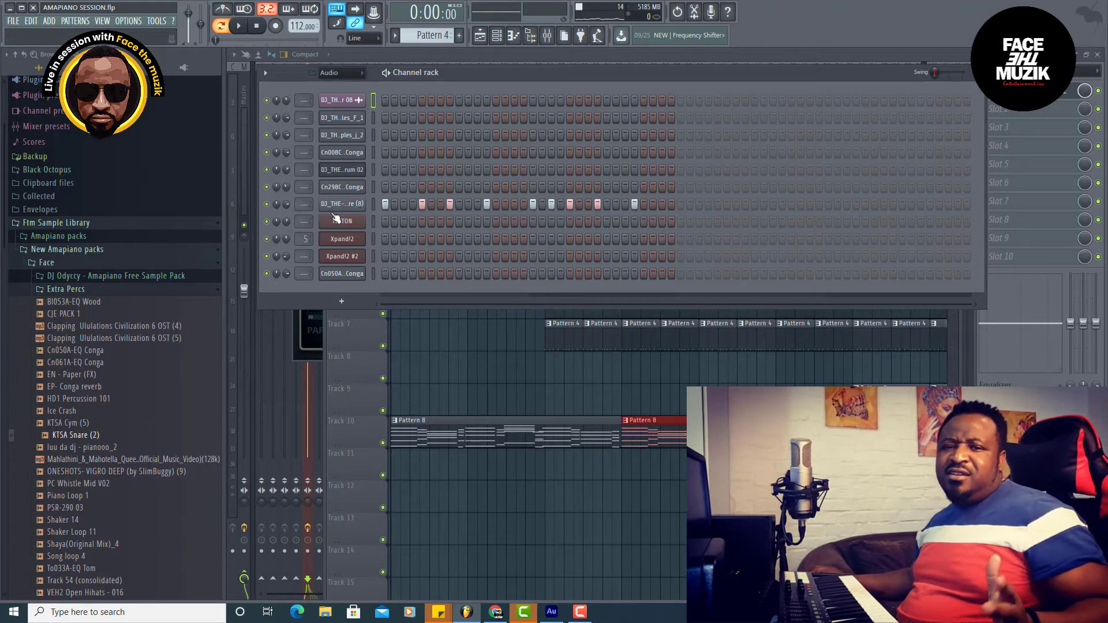
left_click(373, 205)
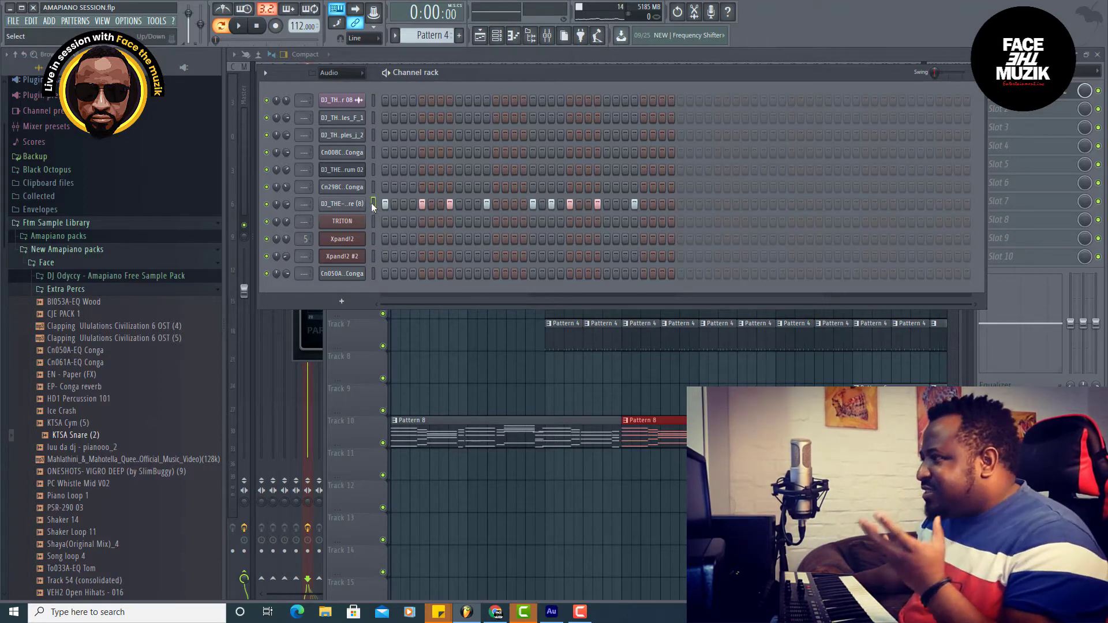
key("space")
left_click(254, 26)
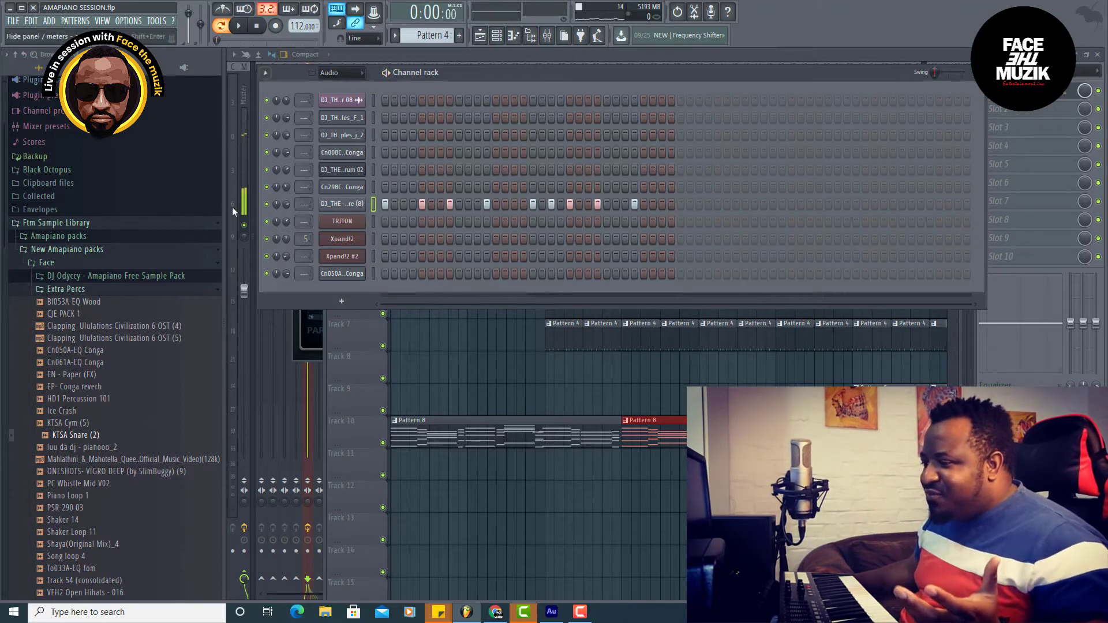
right_click(104, 434)
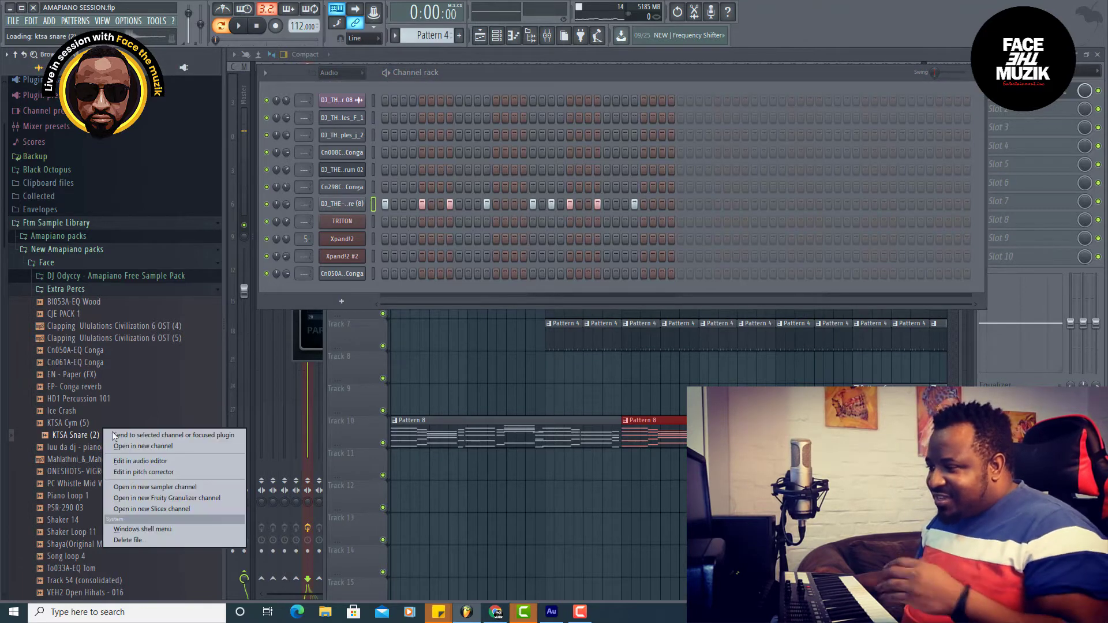
left_click(152, 434)
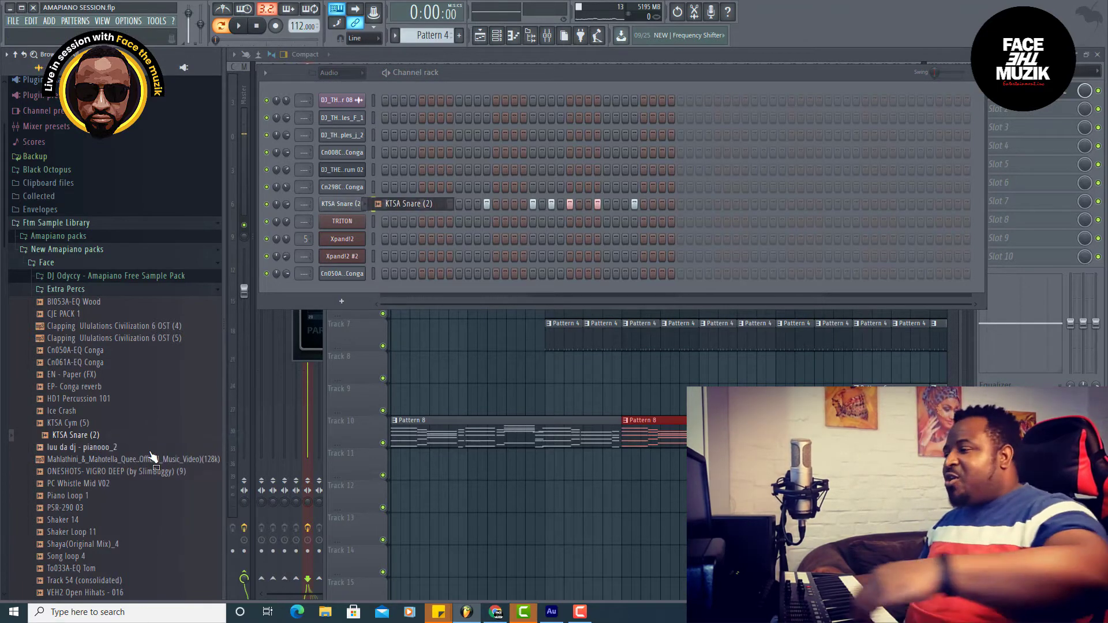
- Preview further samples in the Extra Percs folder and load ONESHOTS- VIGRO DEEP (by SlimBuggy) (9) into a new channel
key("Down")
key("Down")
key("Down")
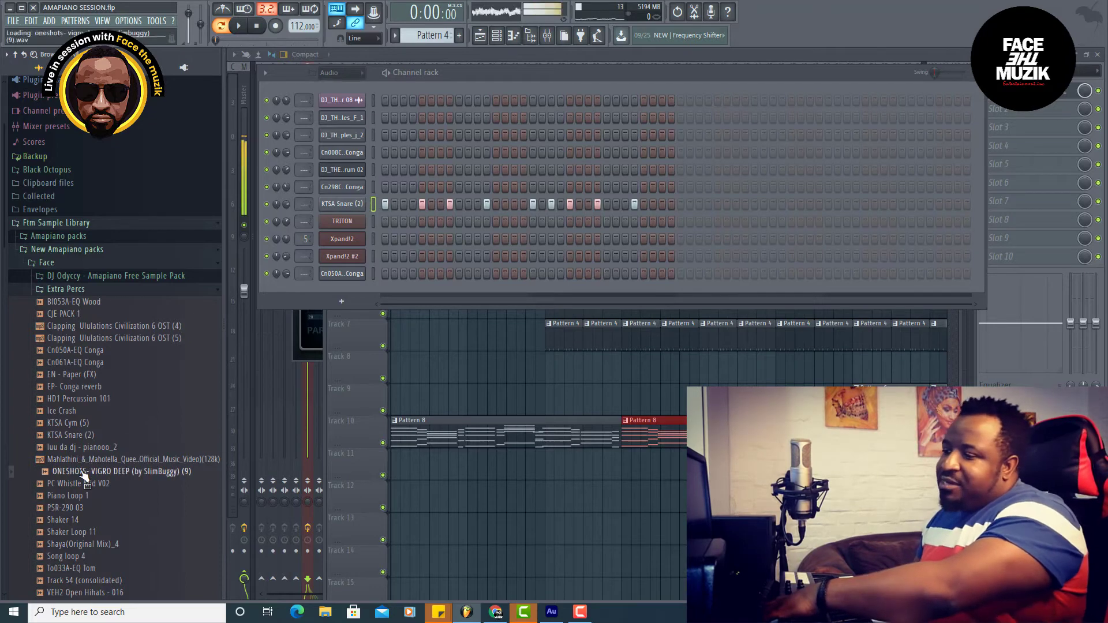
right_click(116, 477)
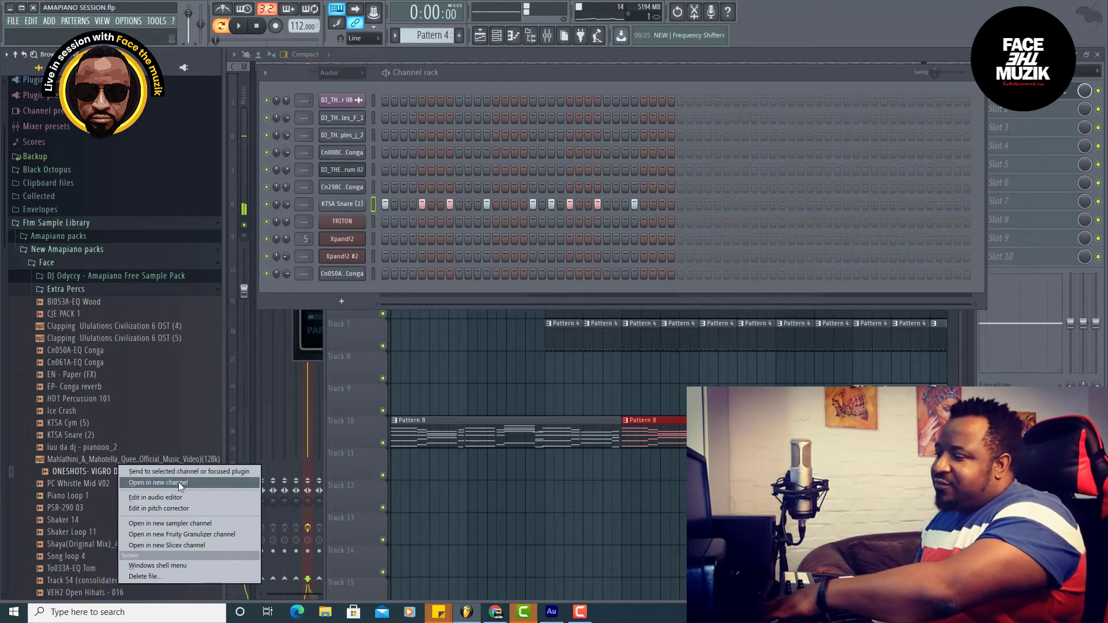
left_click(184, 486)
left_click(494, 74)
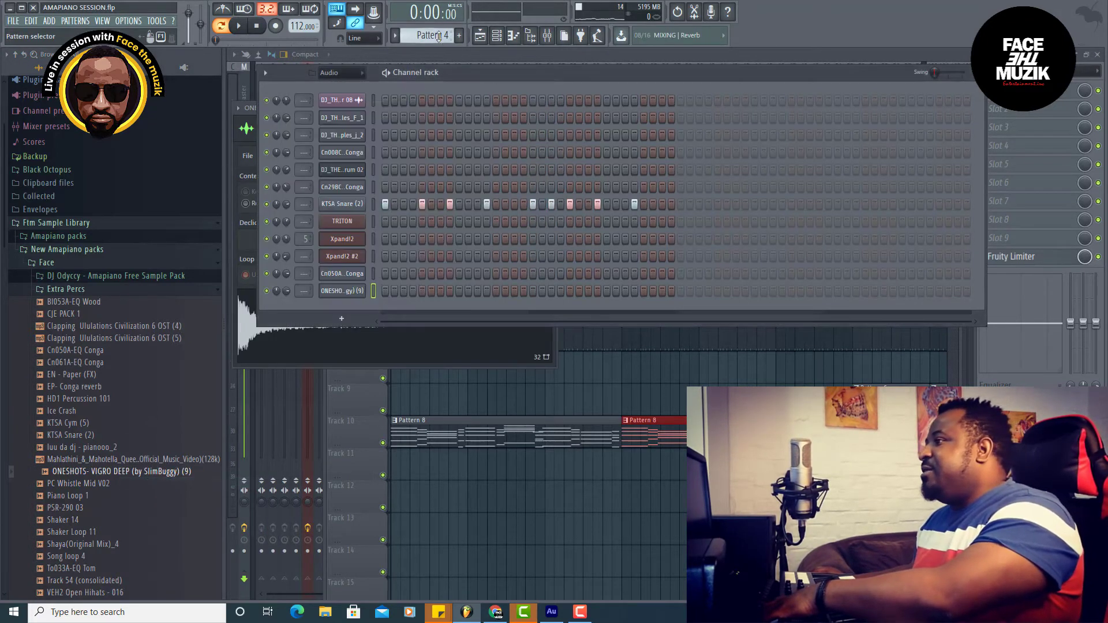
- Switch to Pattern 9, add a hit of the new one-shot channel on step 13, and play the loop
scroll(432, 36, "down", 5)
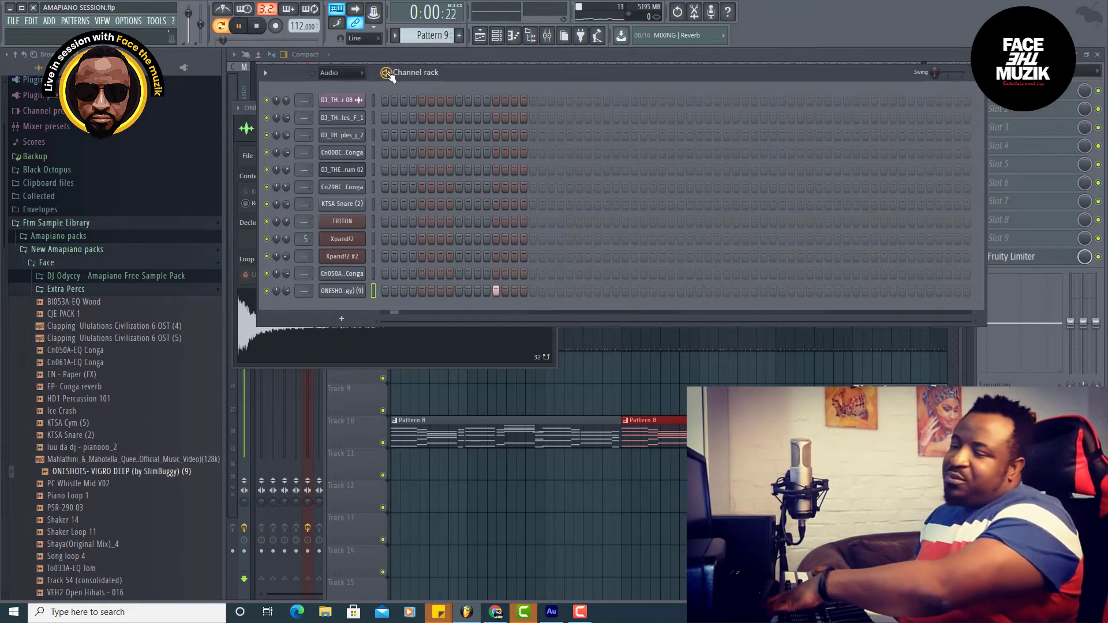
key("space")
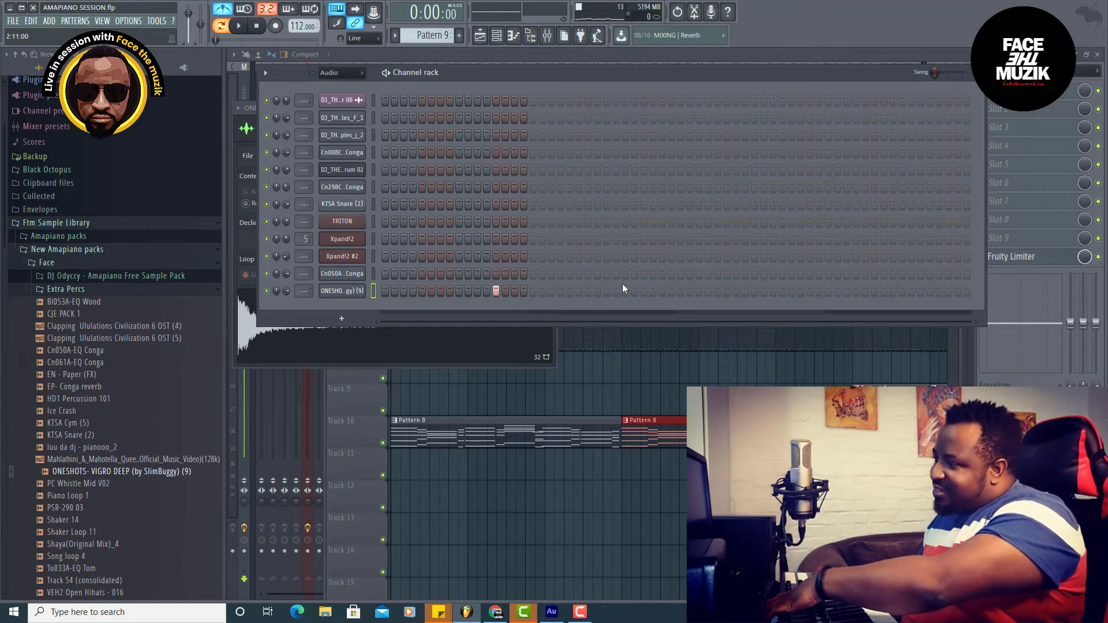
key("space")
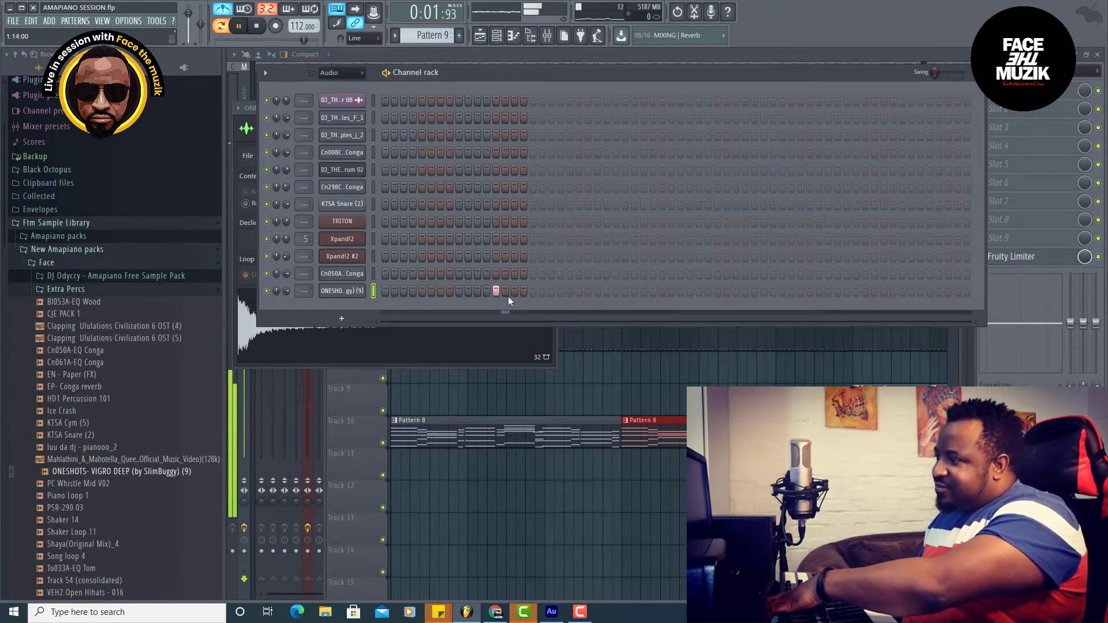
- Try an extra one-shot hit on step 9 of Pattern 9 and remove it
left_click(449, 291)
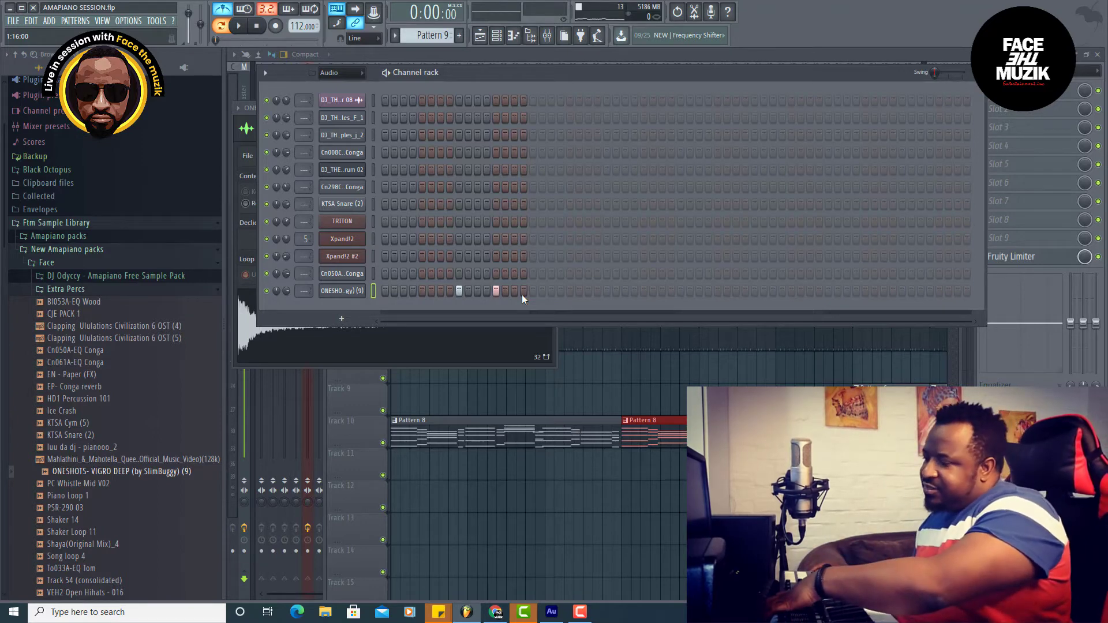
key("space")
right_click(460, 292)
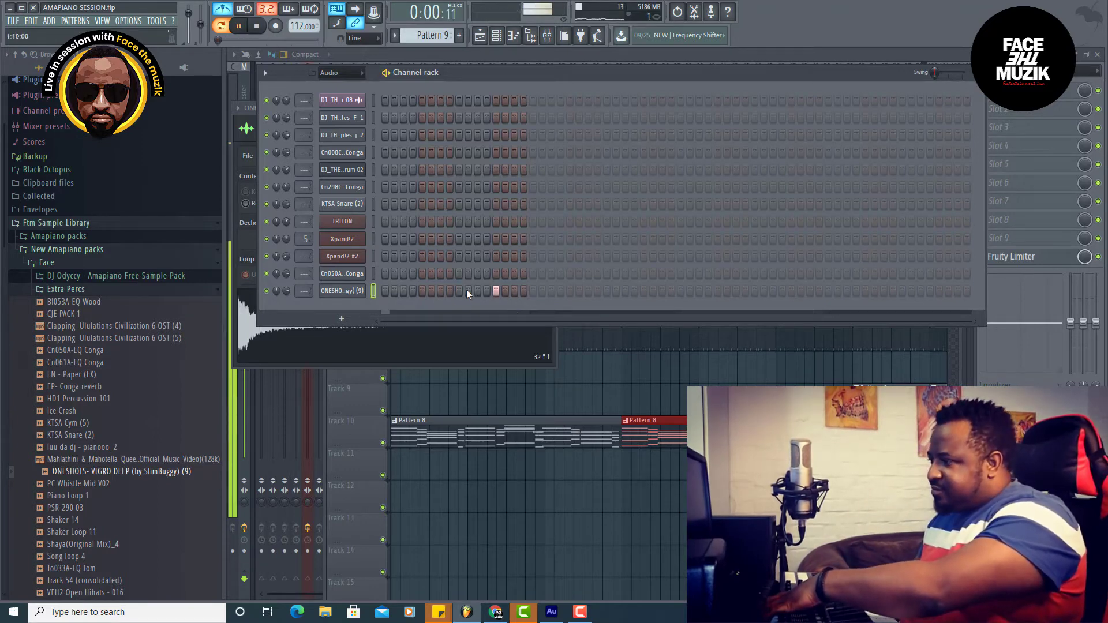
- Replace the step 13 hit in Pattern 9 with one-shot hits on steps 3, 11 and 12, auditioning the loop
left_click(477, 292)
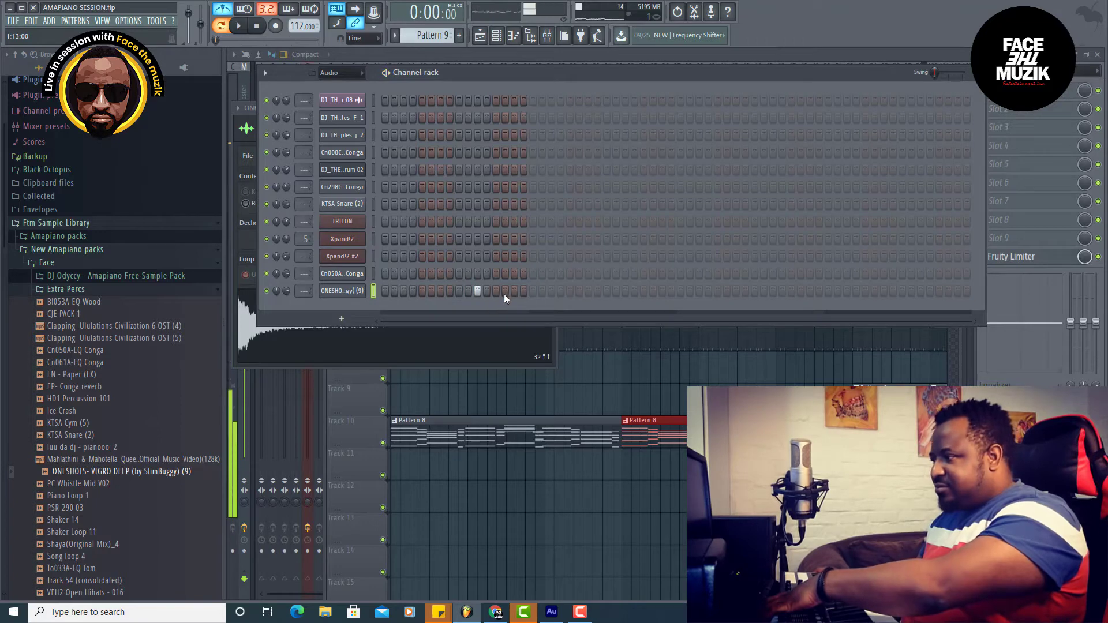
key("space")
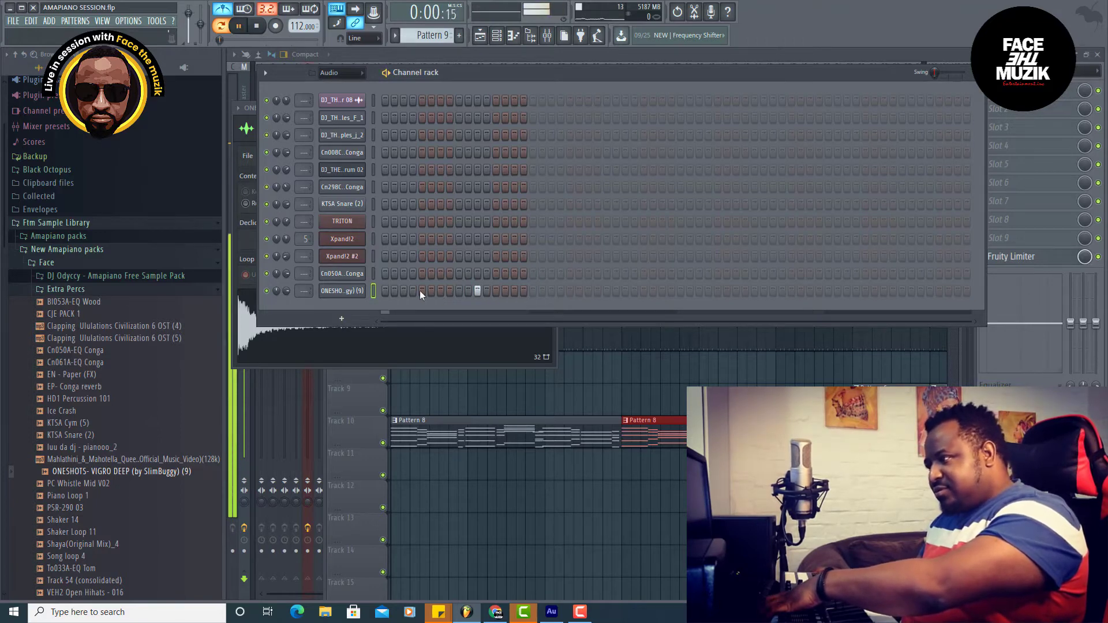
left_click(403, 291)
key("space")
left_click(441, 292)
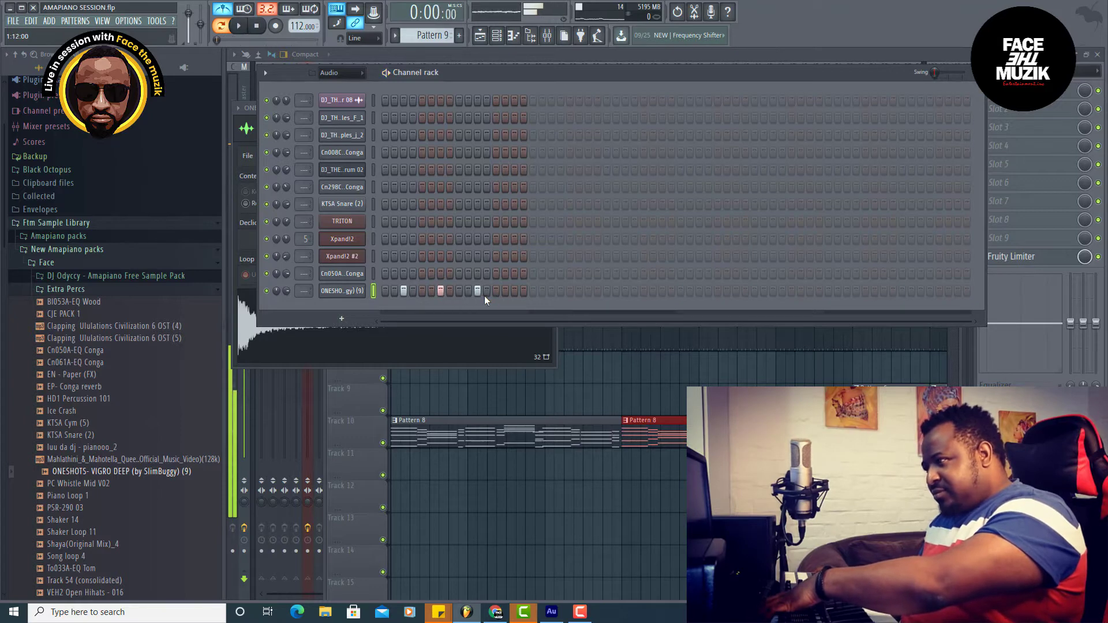
left_click(439, 292)
key("space")
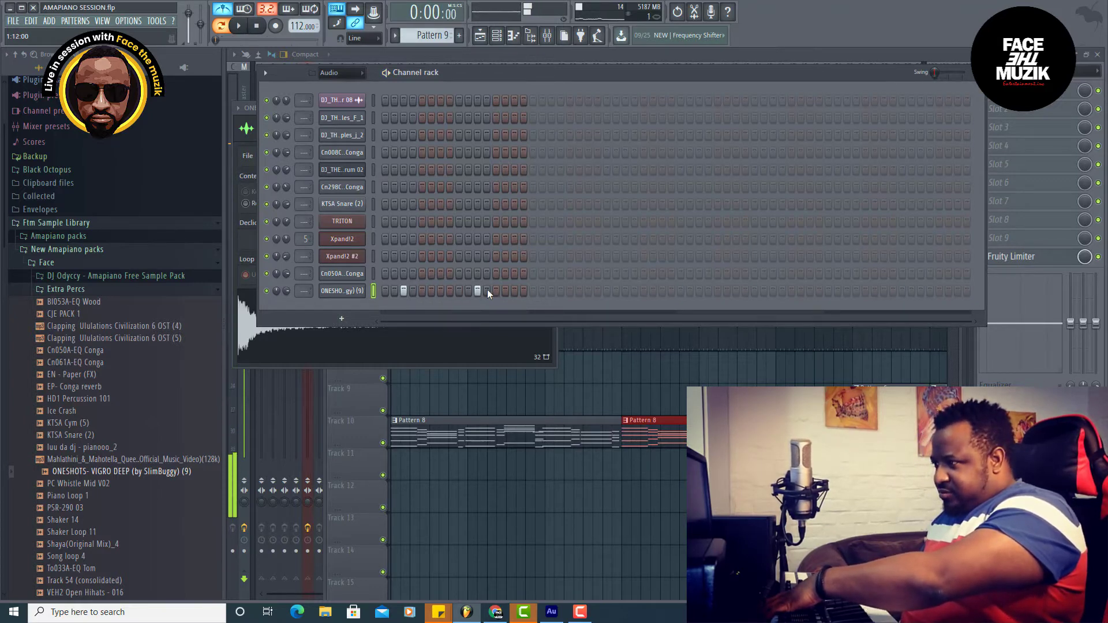
key("space")
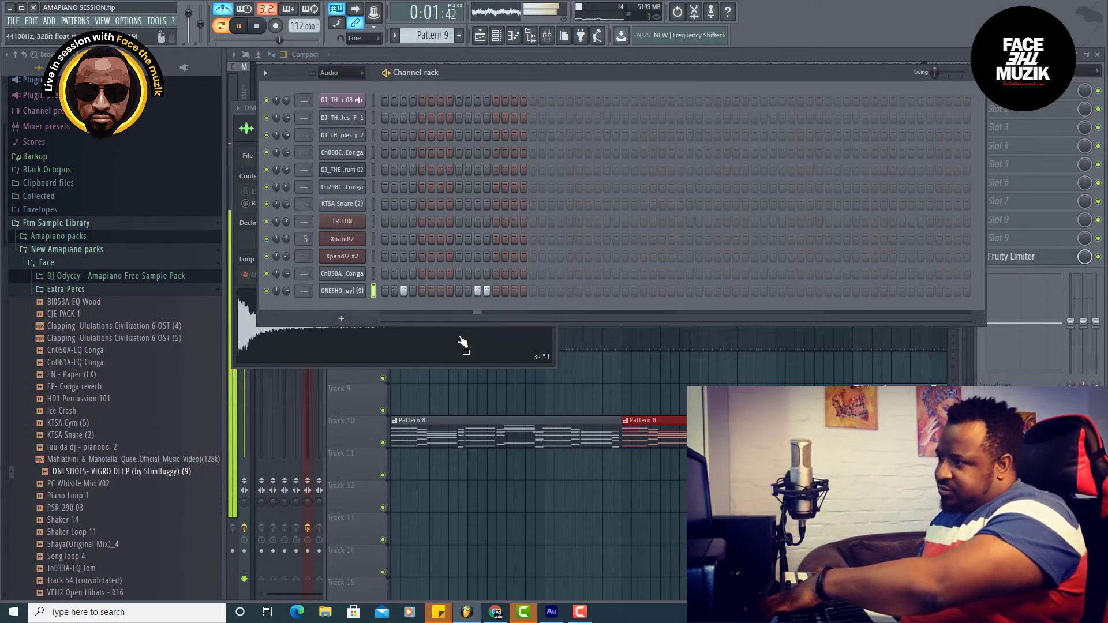
- Preview more samples in the Extra Percs folder and load Shaya(Original Mix)_4 into a new channel
scroll(95, 428, "down", 6)
key("space")
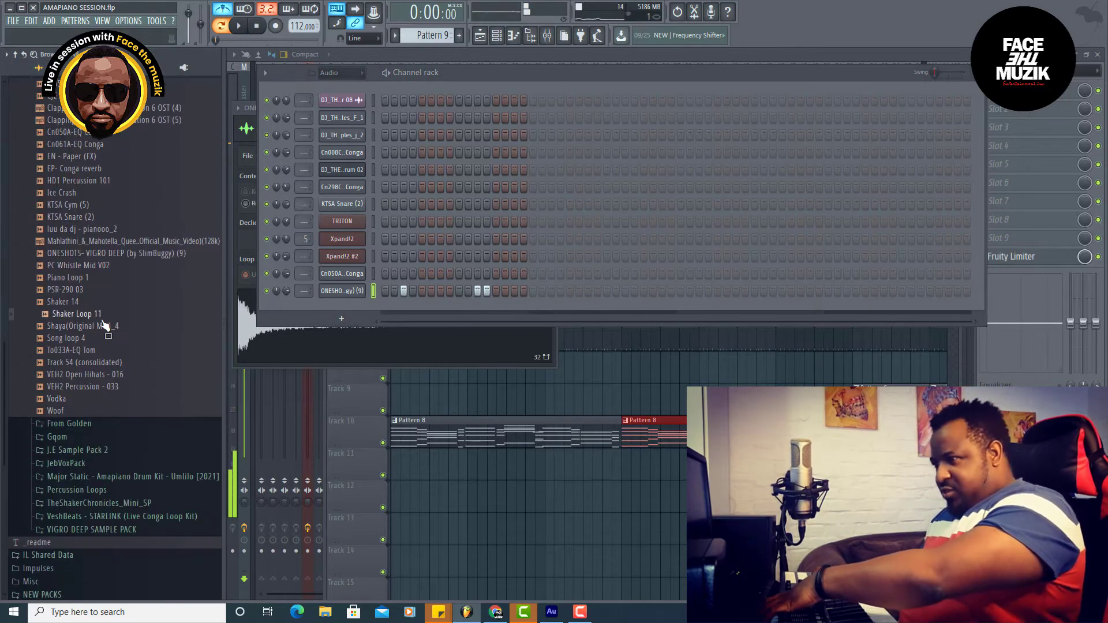
left_click(71, 326)
left_click(74, 339)
left_click(91, 327)
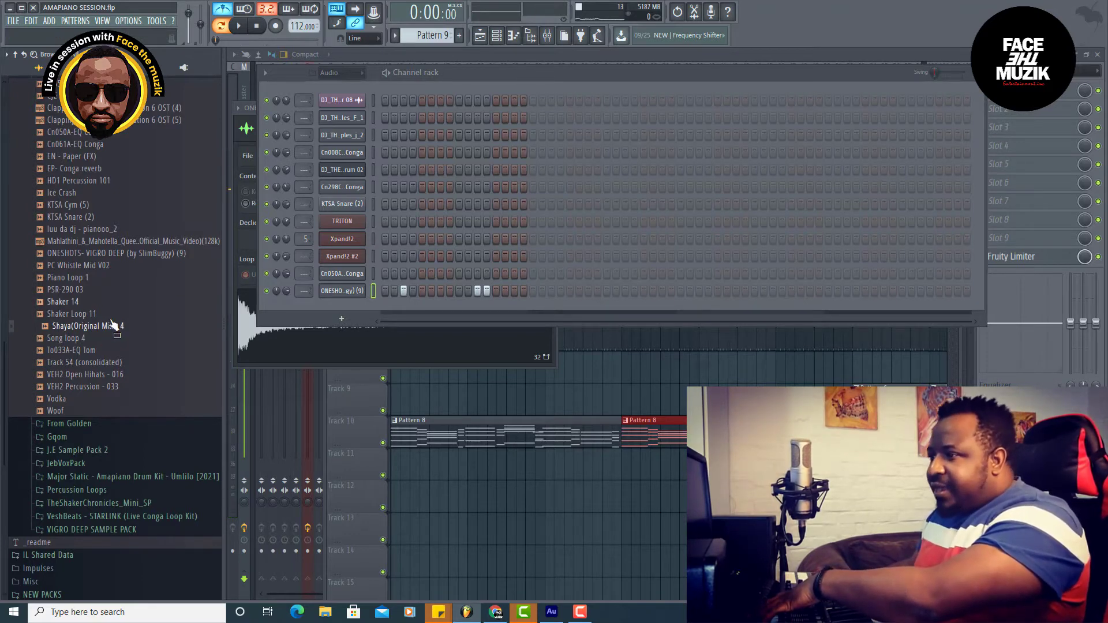
right_click(109, 333)
left_click(162, 335)
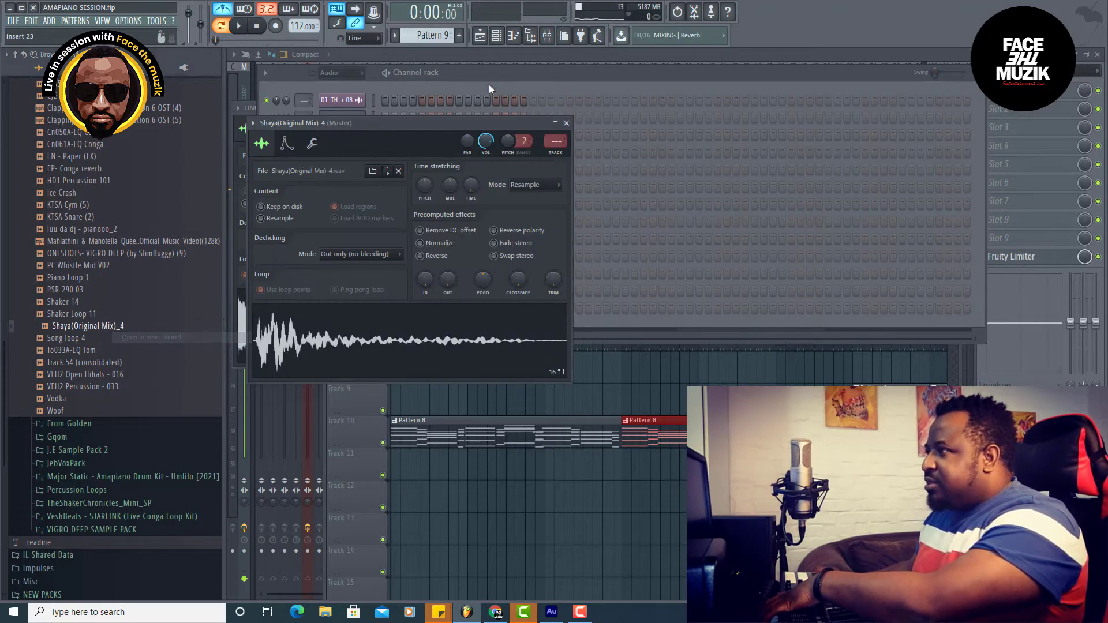
- Place a Pattern 9 clip on Track 8 of the playlist at bar 8
left_click(480, 37)
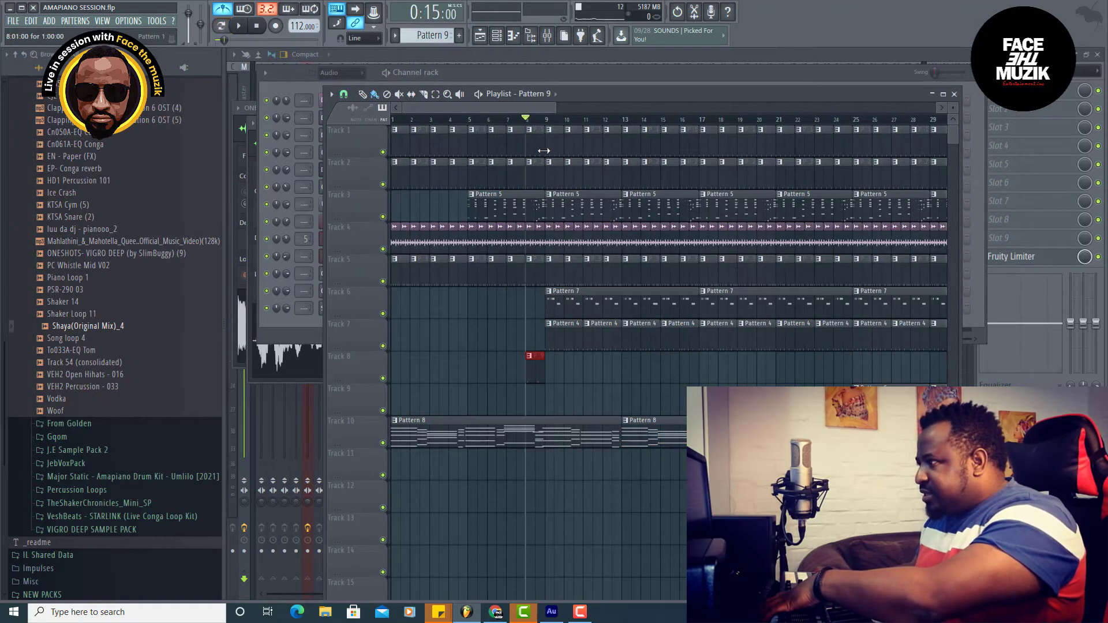
- Rework the Pattern 9 one-shot fill so its hits fall on steps 3, 11 and 14, auditioning it in the song
key("space")
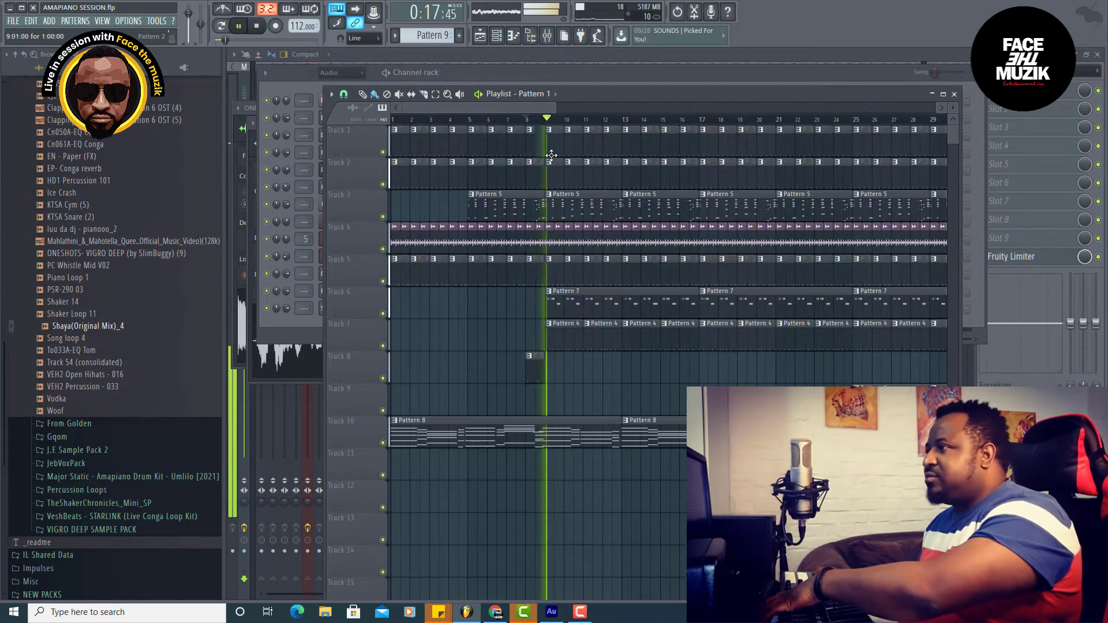
left_click(468, 71)
key("space")
key("space")
right_click(478, 291)
key("space")
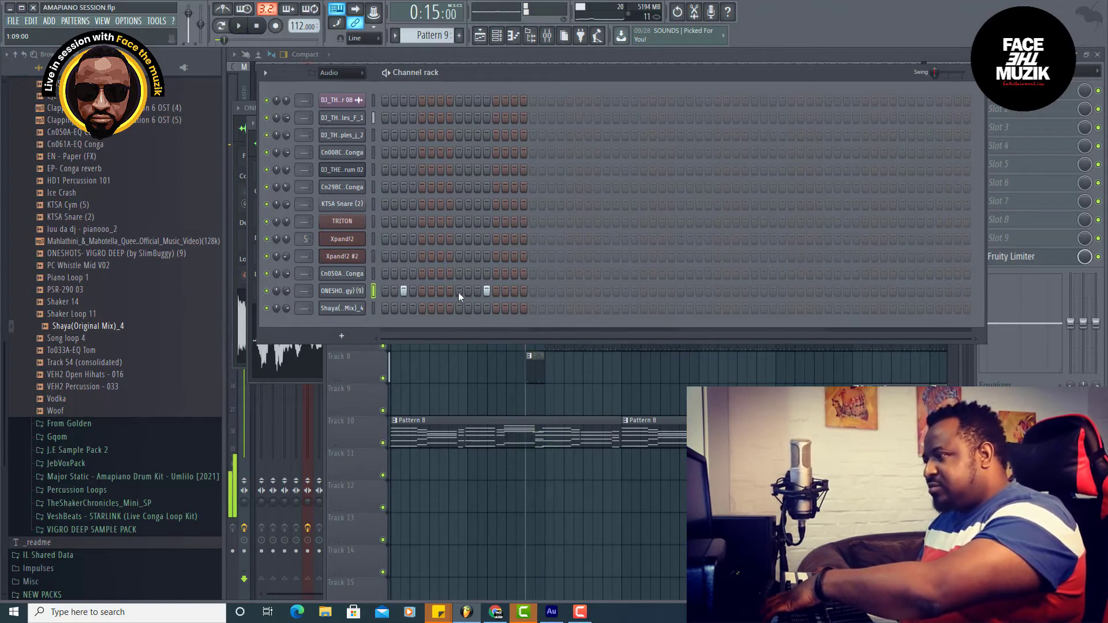
key("space")
right_click(486, 292)
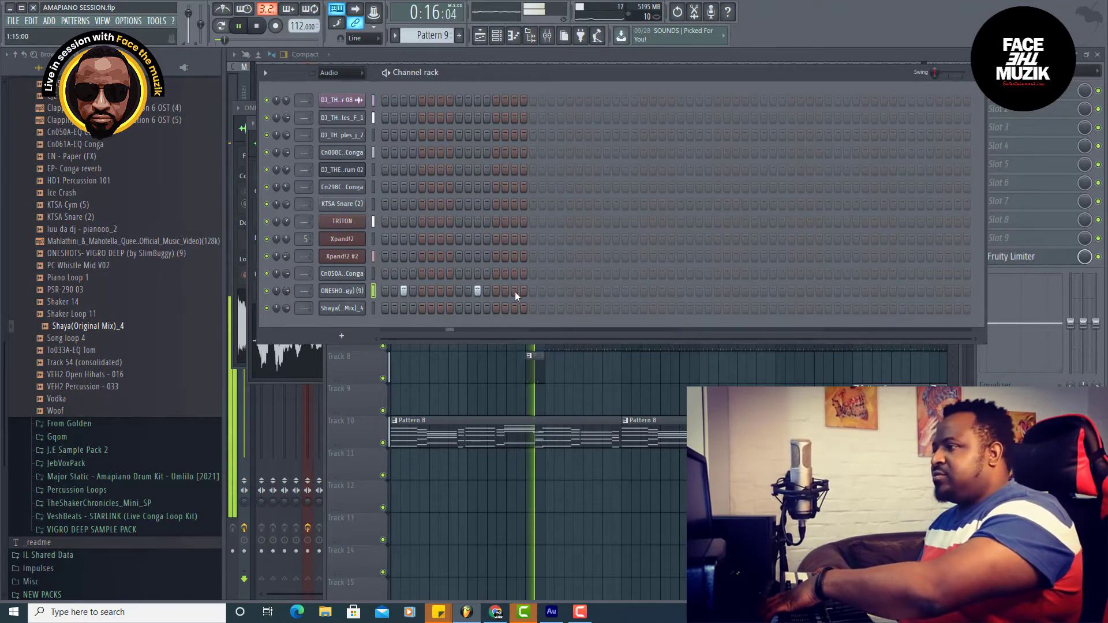
left_click(506, 292)
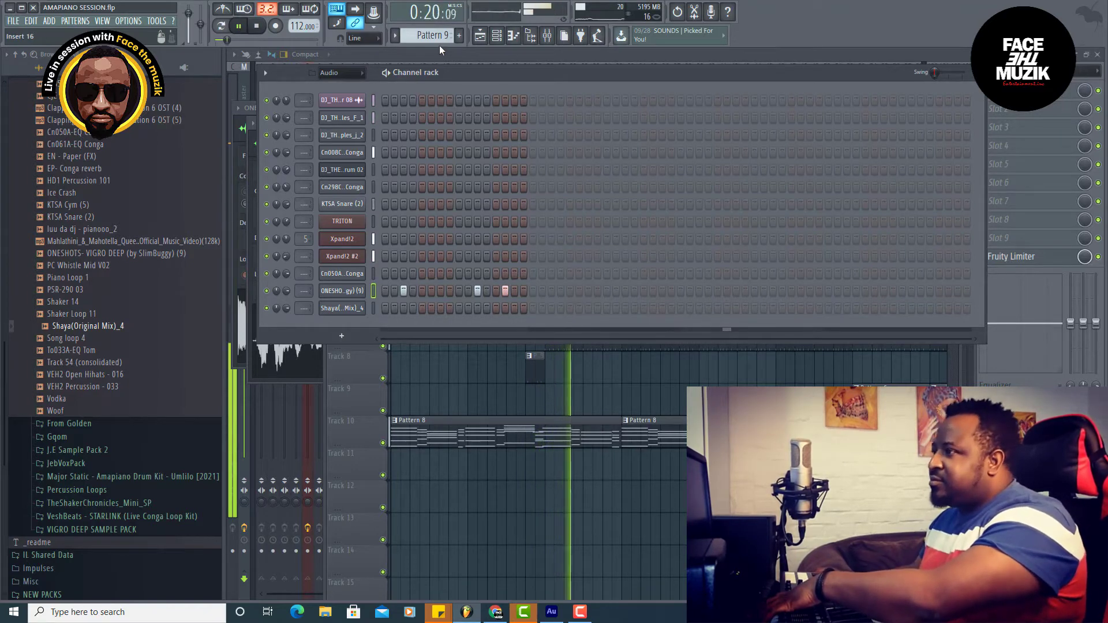
- Switch to Pattern 3 in pattern playback and try the Shaya(Original Mix)_4 hit on steps 6 and 5, settling on step 7
scroll(442, 38, "up", 6)
key("l")
left_click(428, 312)
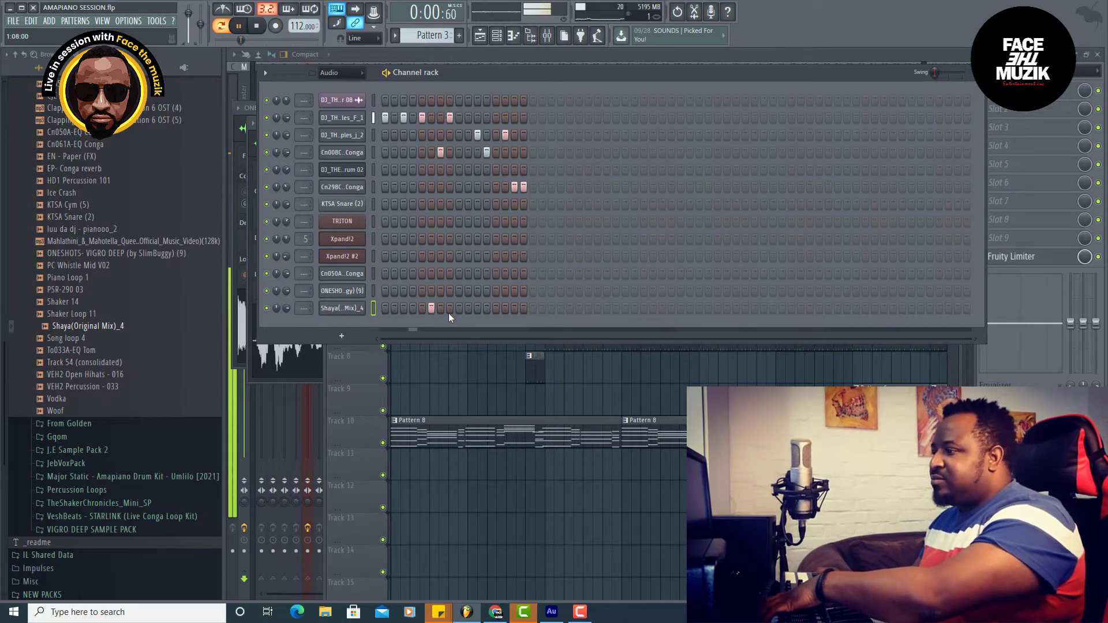
right_click(427, 313)
key("space")
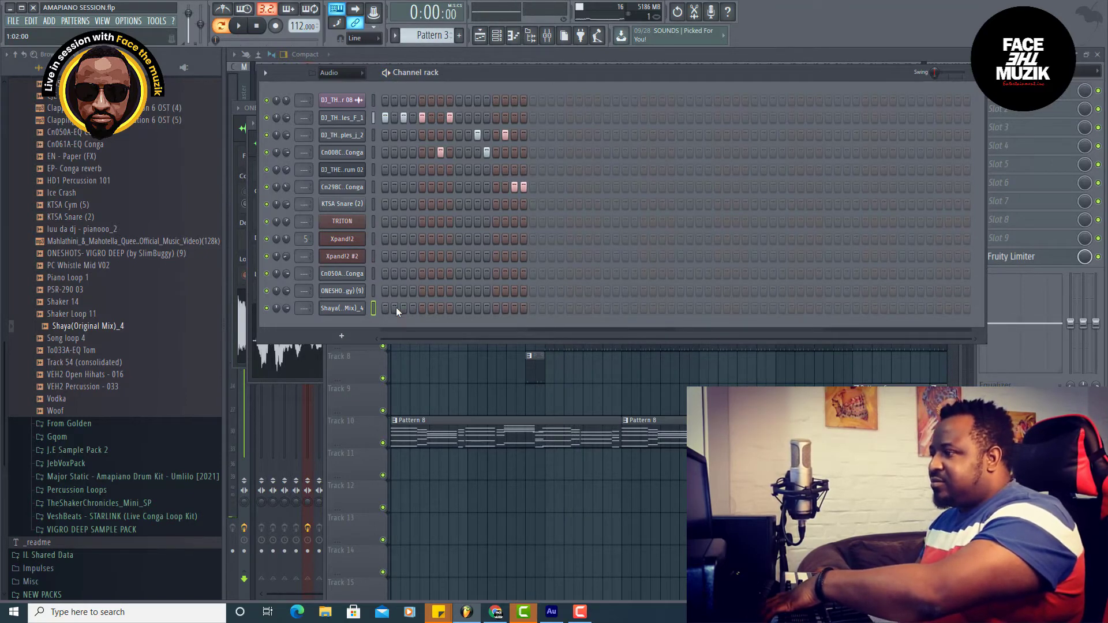
left_click(422, 309)
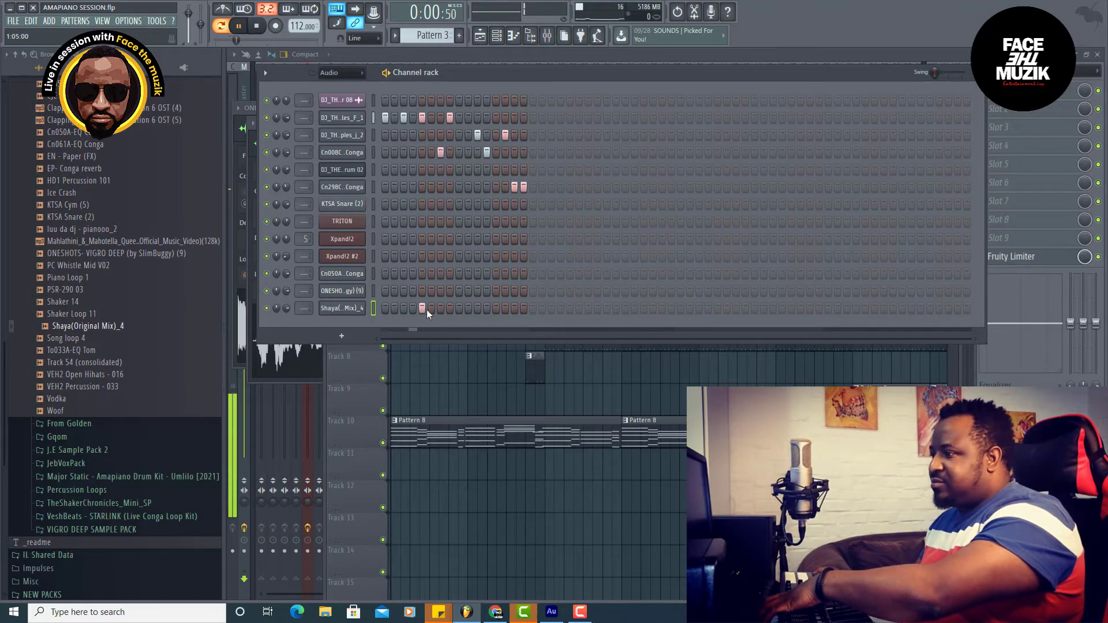
left_click(422, 309)
left_click(440, 308)
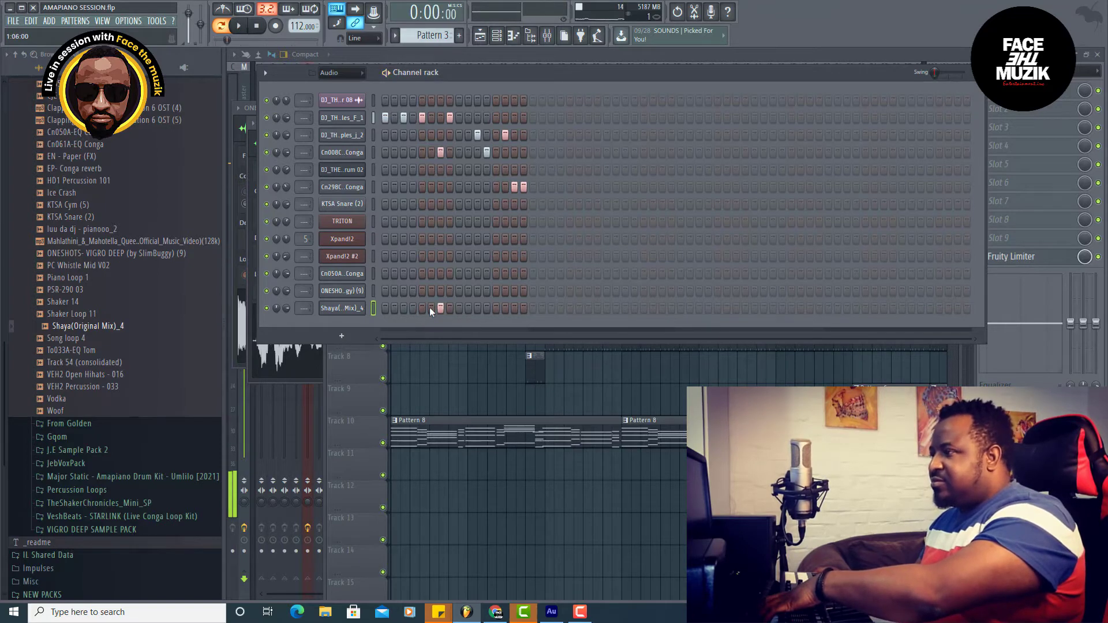
- Remove the hits on steps 7 and 12 of the Cn008 conga channel in Pattern 3
right_click(440, 152)
key("space")
right_click(486, 153)
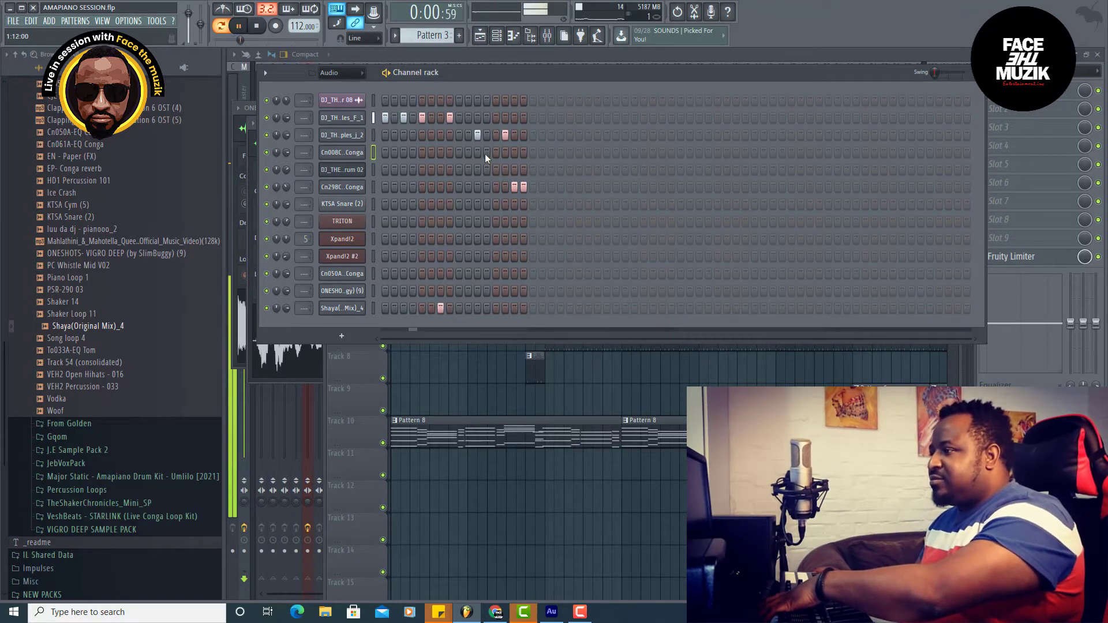
- Try the Shaya hit on step 8 with a second hit on steps 13, 14 and 15, checking against the metronome
left_click(441, 308)
left_click(449, 309)
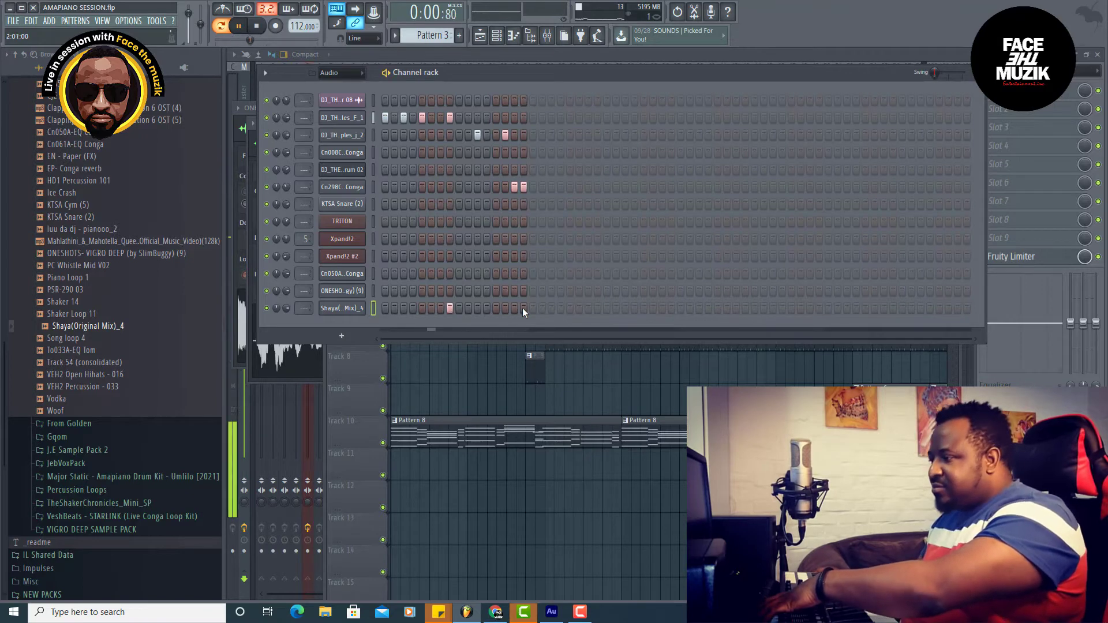
left_click(497, 310)
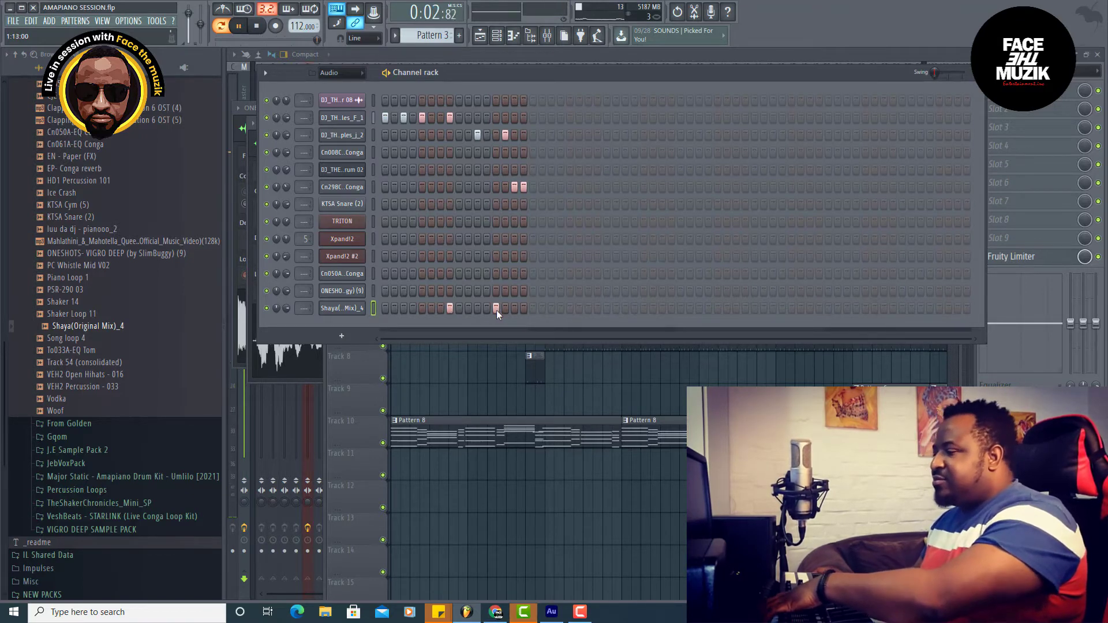
key("space")
key("space")
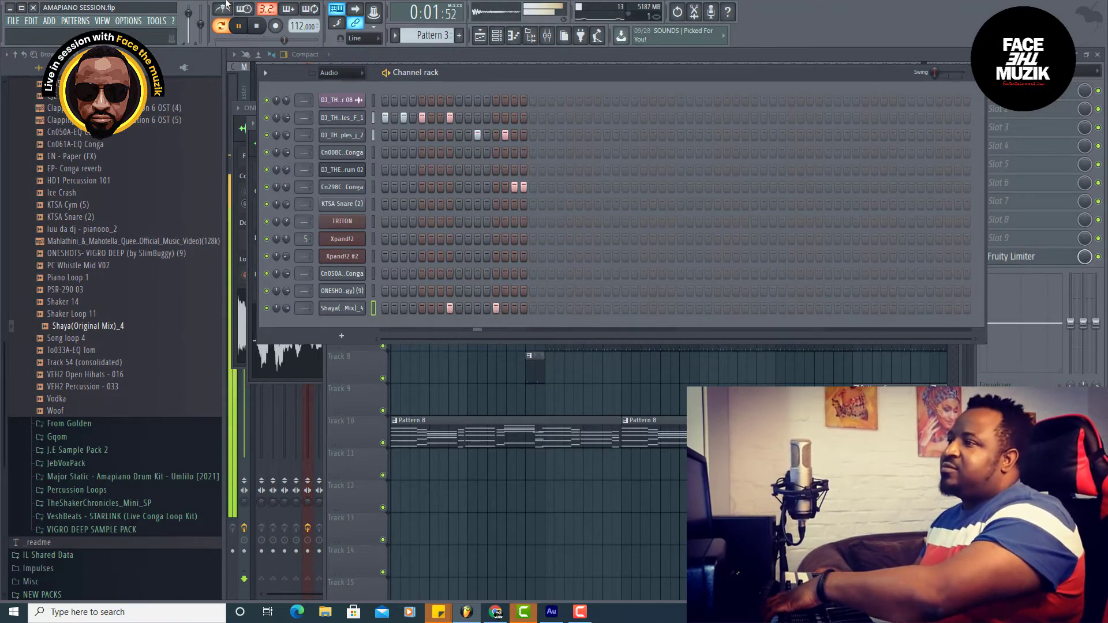
left_click(229, 9)
left_click(497, 308)
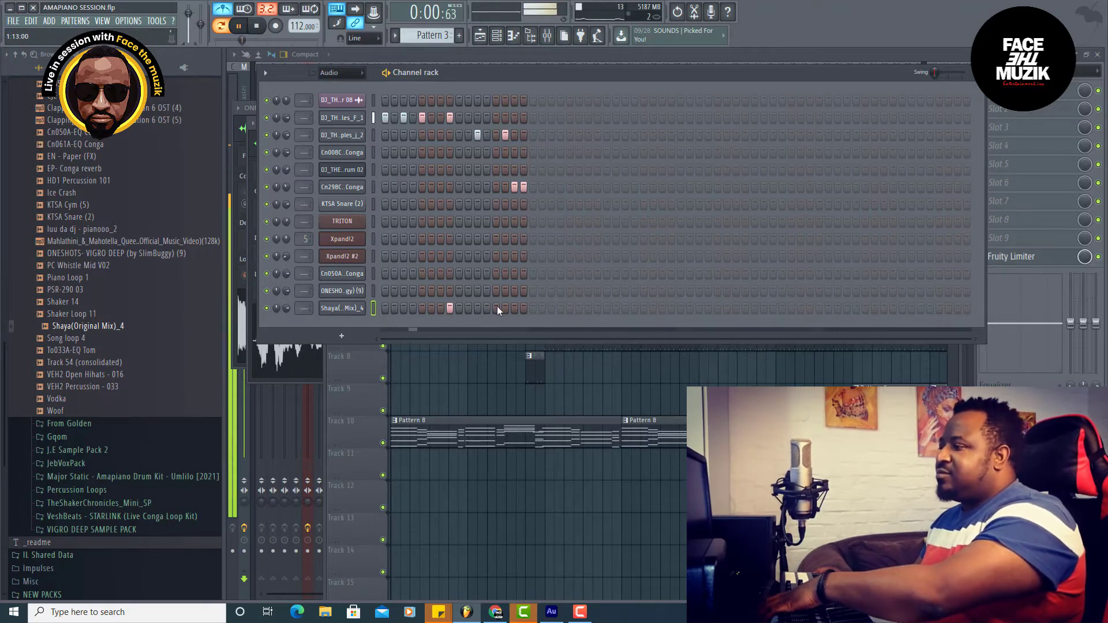
left_click(504, 309)
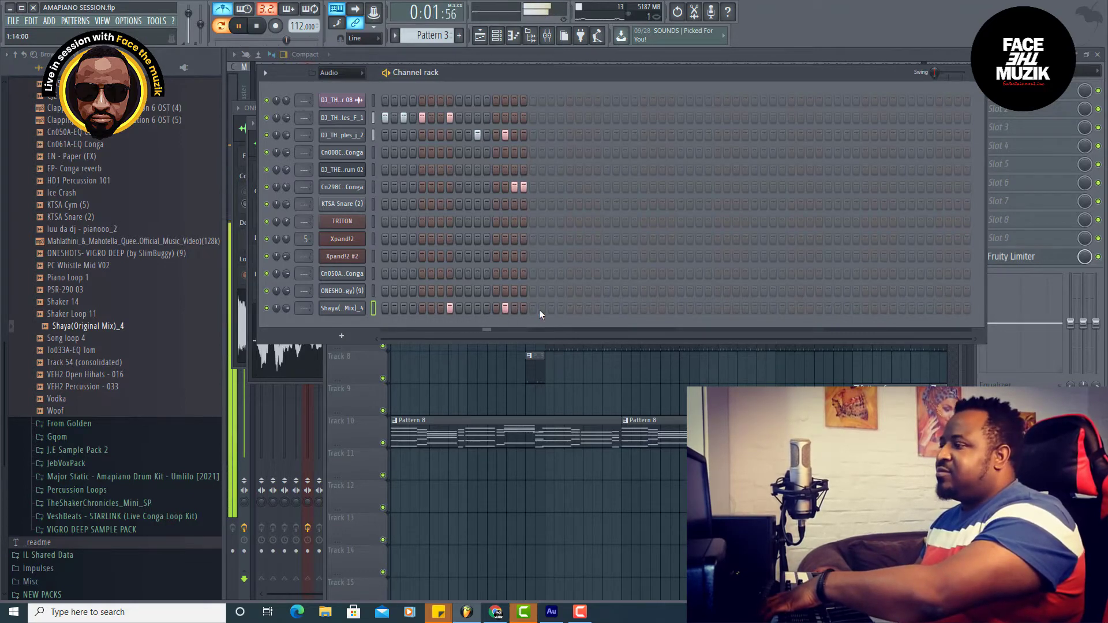
left_click(495, 308)
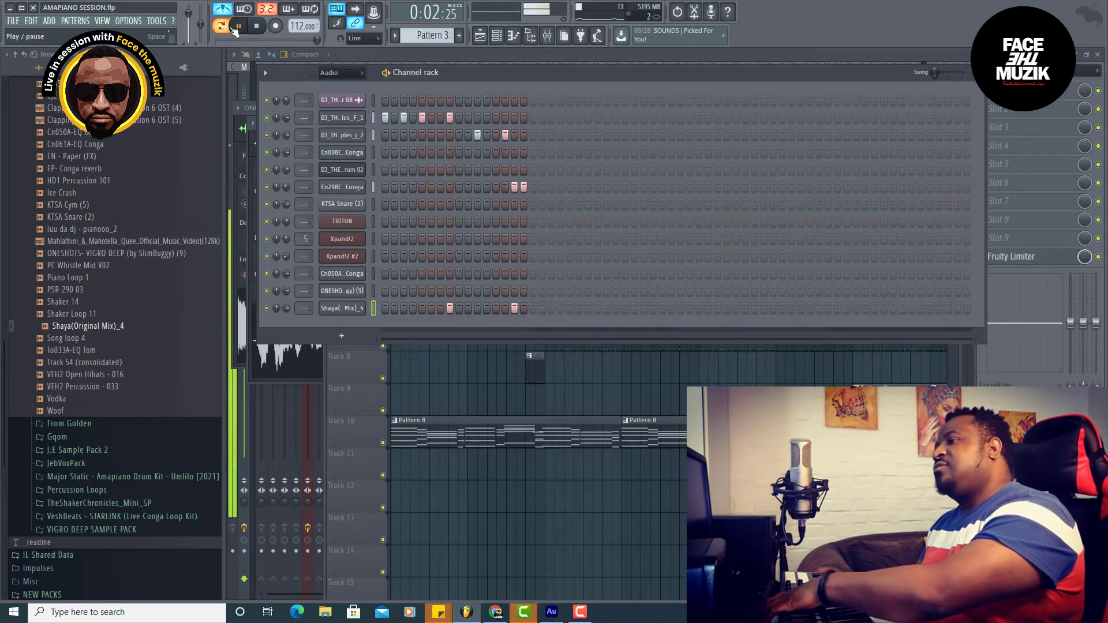
- Play the song from bar 5 and replace the Shaya hits in Pattern 3 with hits on steps 4 and 7
left_click(480, 37)
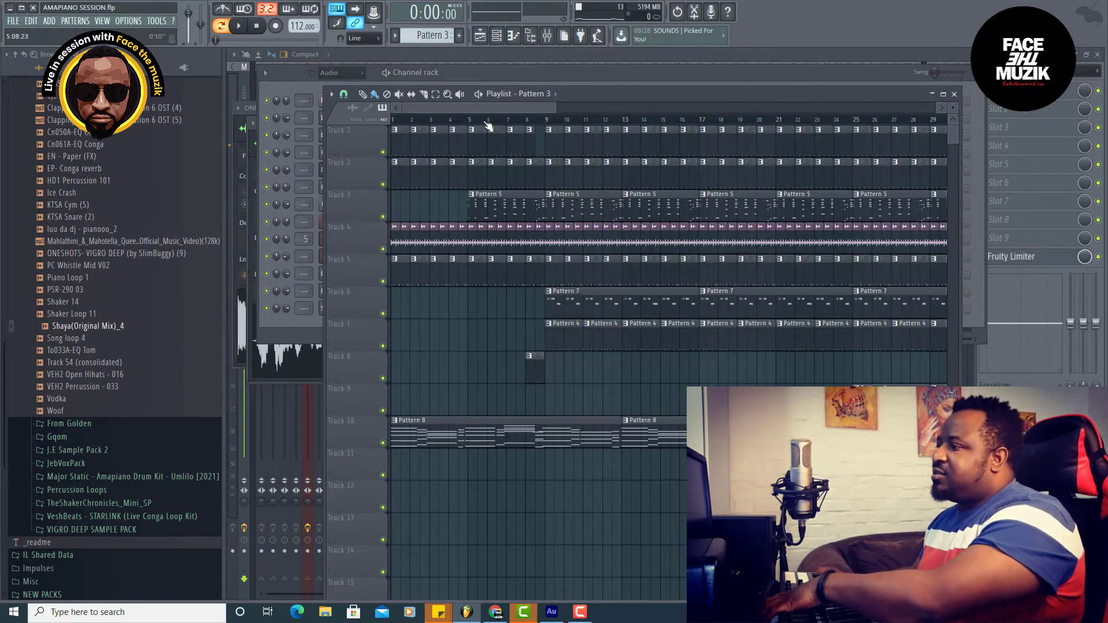
key("space")
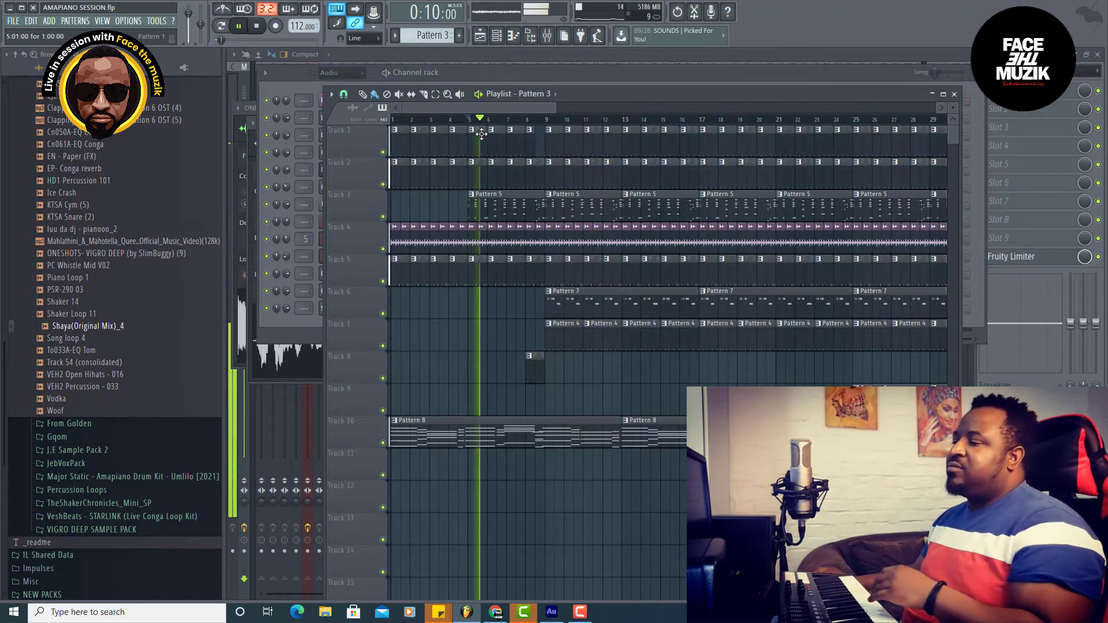
left_click(285, 86)
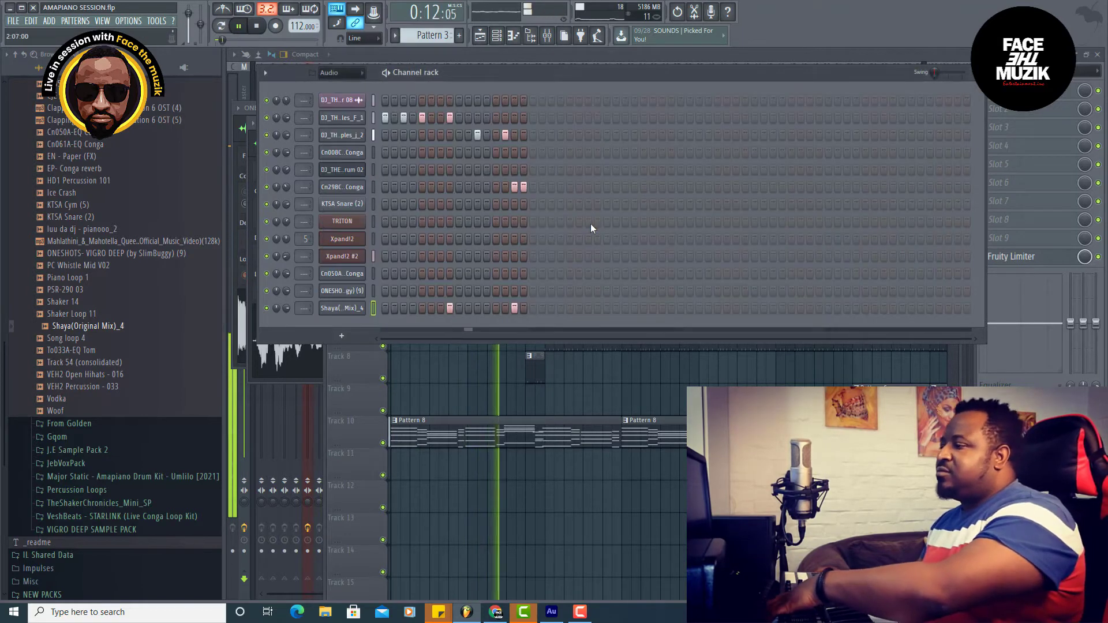
left_click(413, 309)
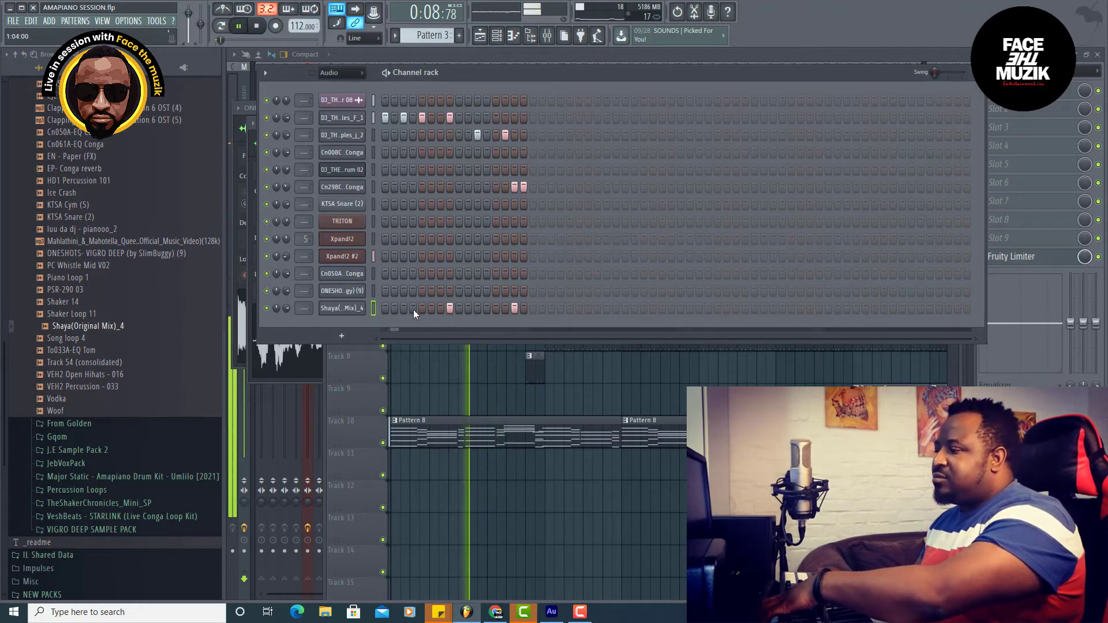
left_click(449, 309)
left_click(441, 309)
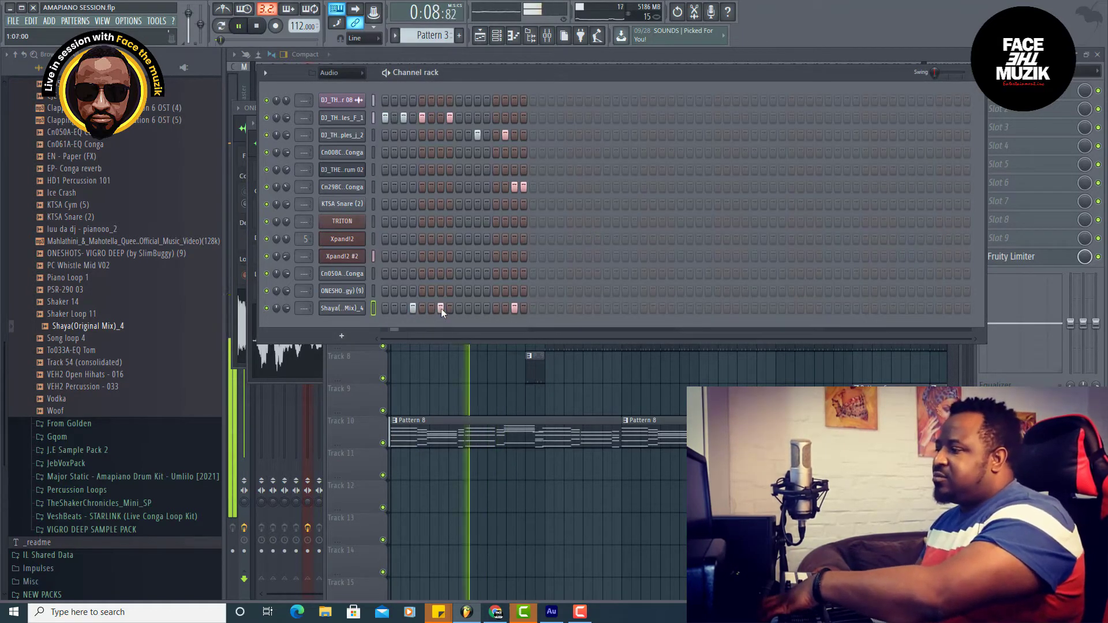
left_click(514, 309)
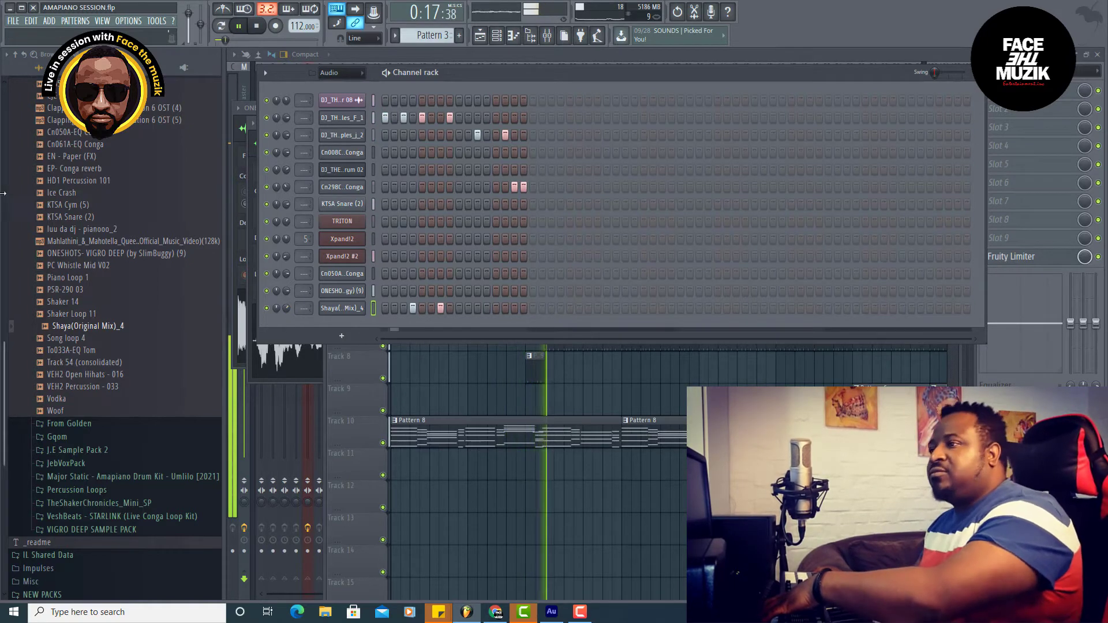
- Stop the song and audition the Kazet Gazette and Piano Loop 1 samples in the Extra Percs folder
left_click(18, 23)
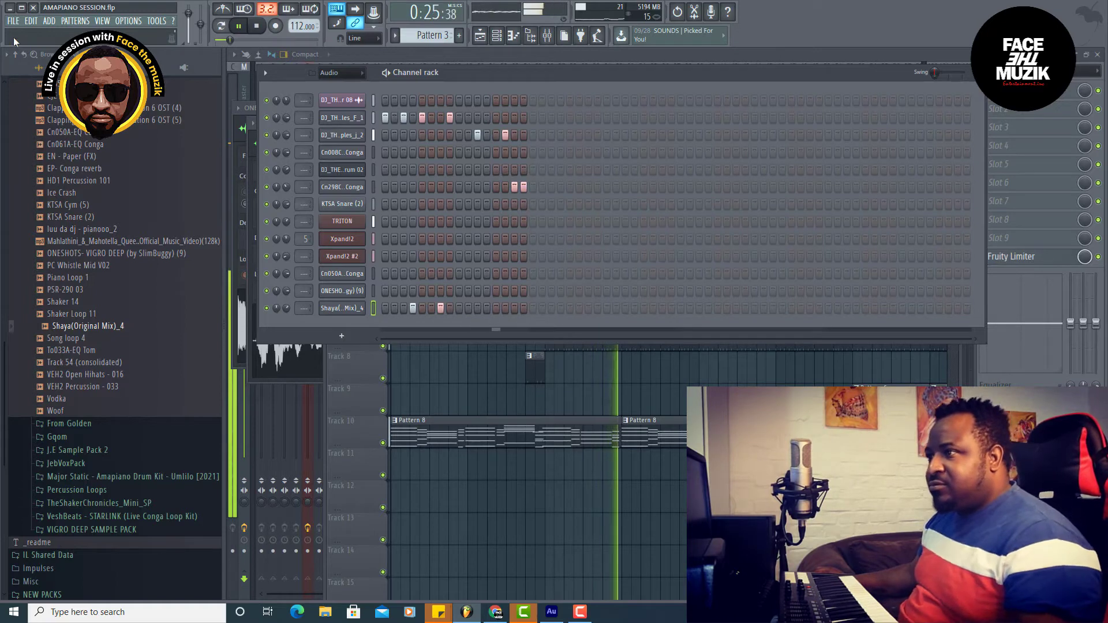
left_click(19, 26)
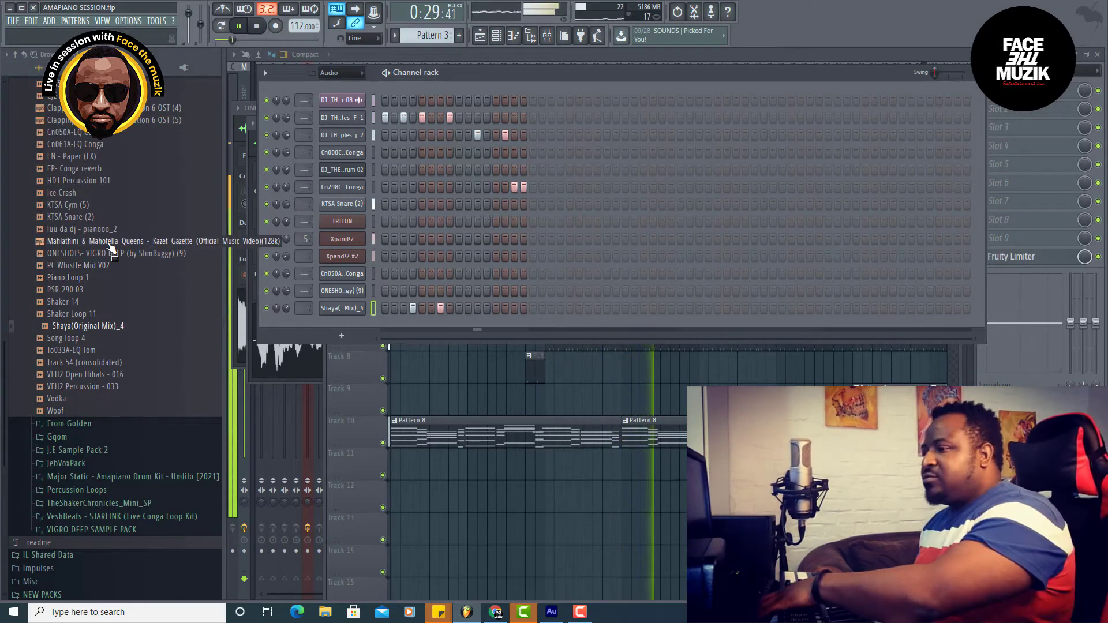
scroll(101, 276, "up", 2)
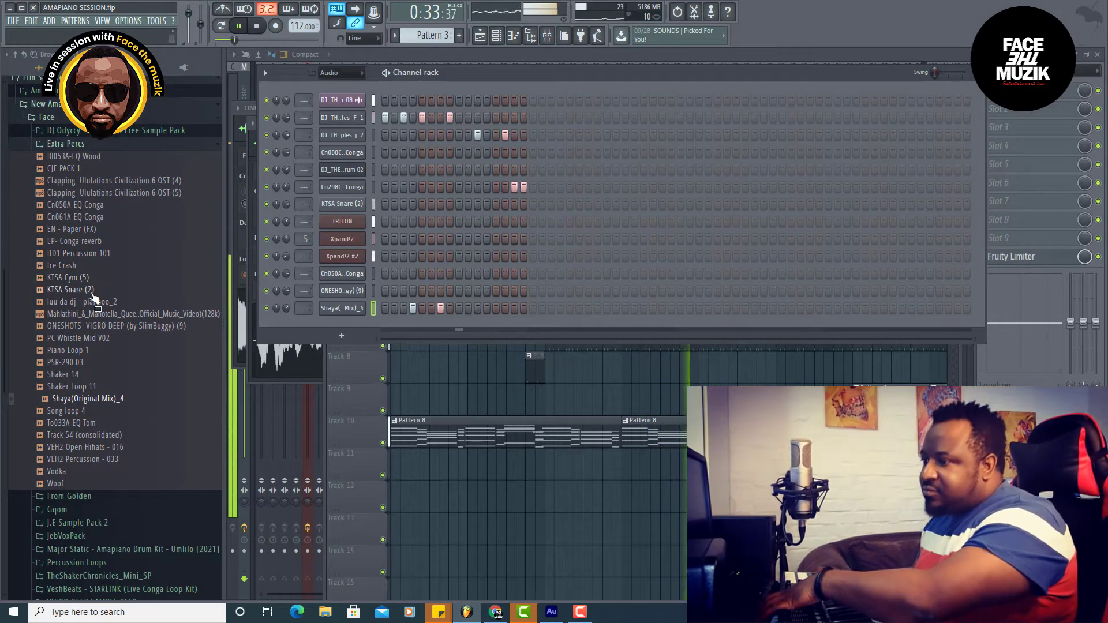
key("space")
left_click(118, 326)
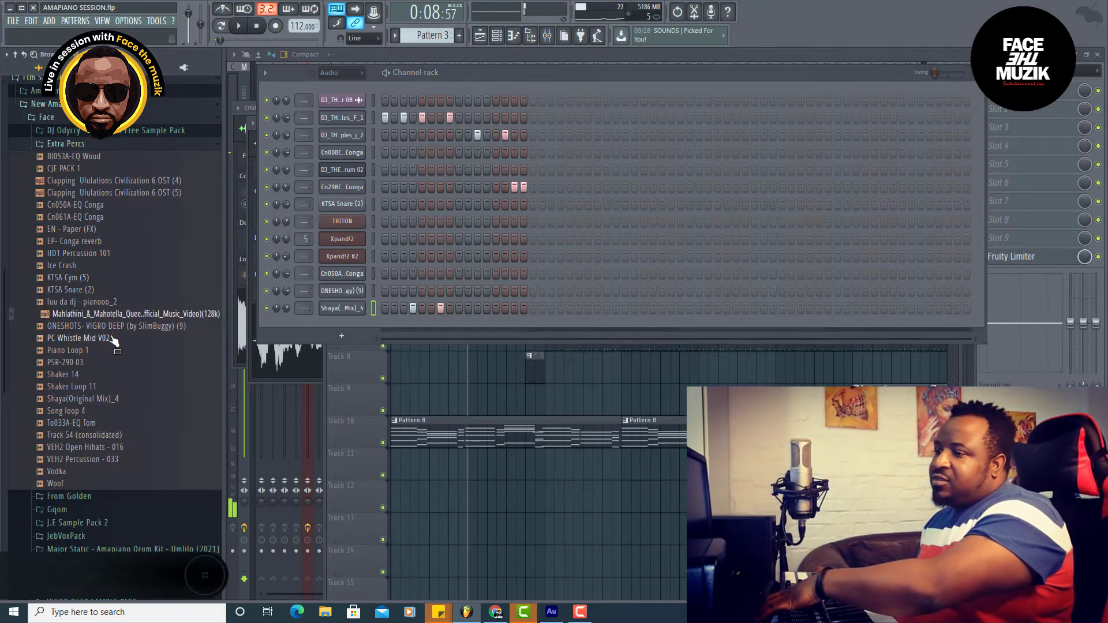
left_click(97, 351)
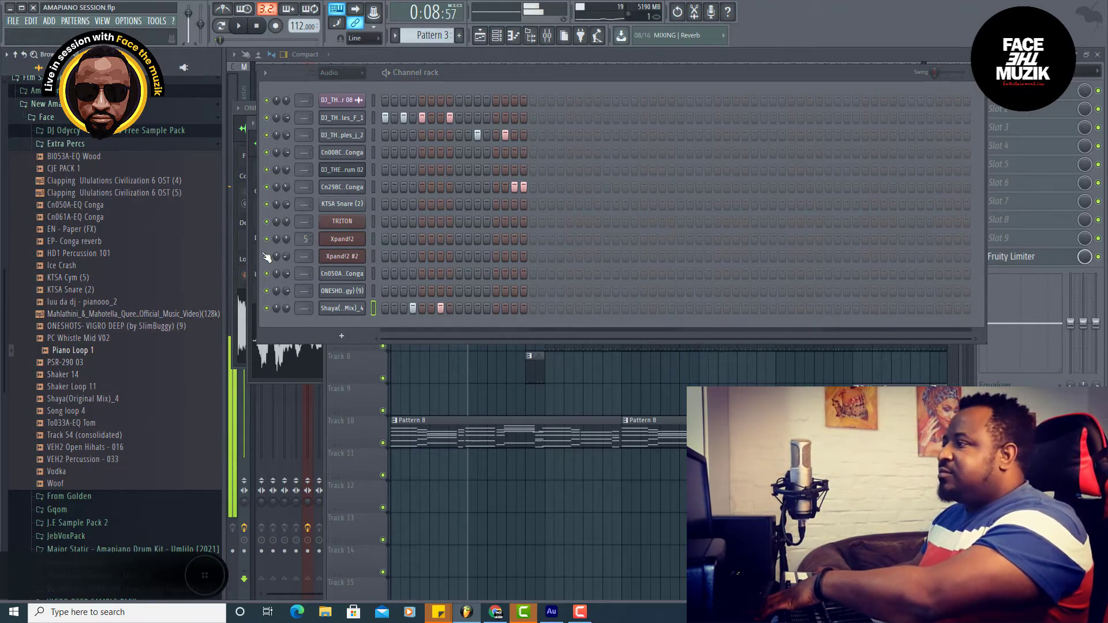
- Add Shaya hits on steps 1 and 11 of Pattern 3 while the song plays
key("space")
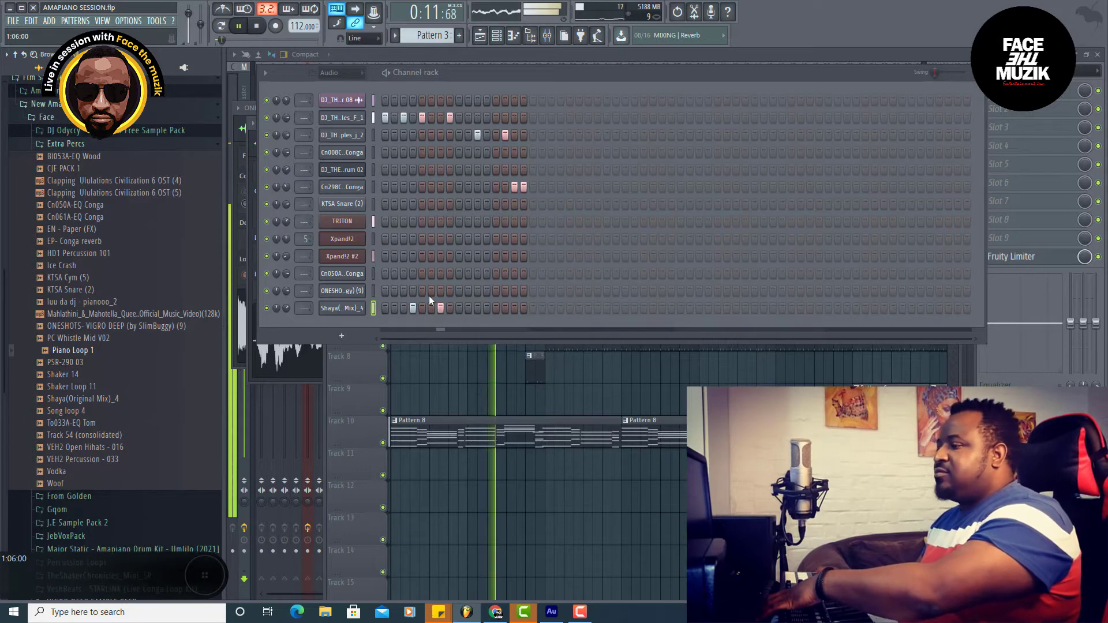
left_click(386, 310)
left_click(465, 309)
left_click(467, 309)
left_click(477, 309)
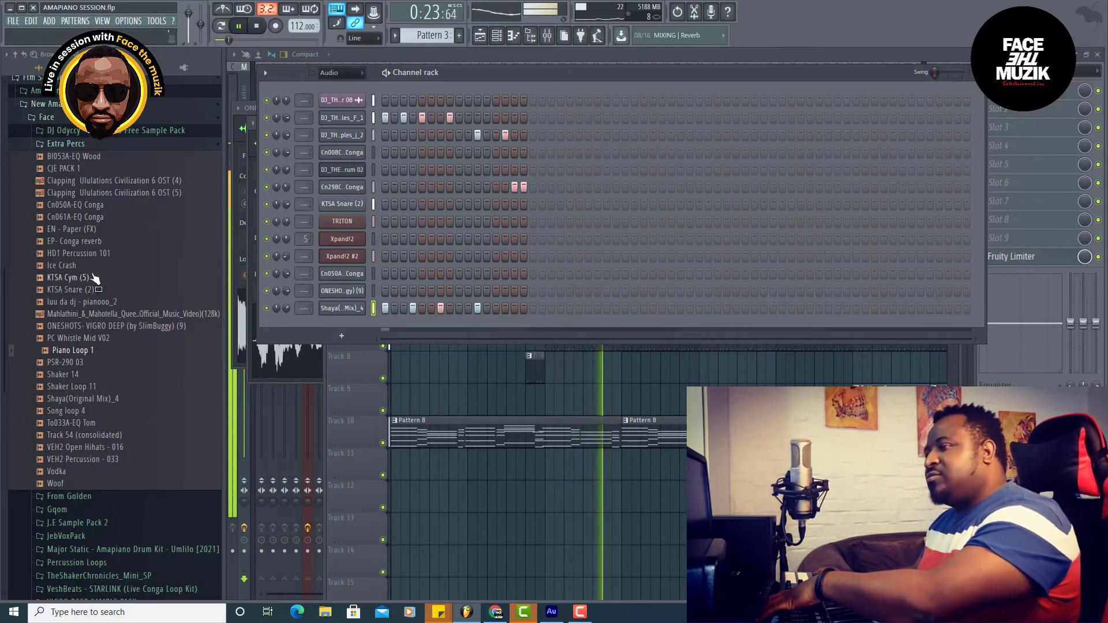
key("space")
- Collapse the Extra Percs folder and browse the JebVoxPack vocal samples, previewing the demon sample
left_click(91, 146)
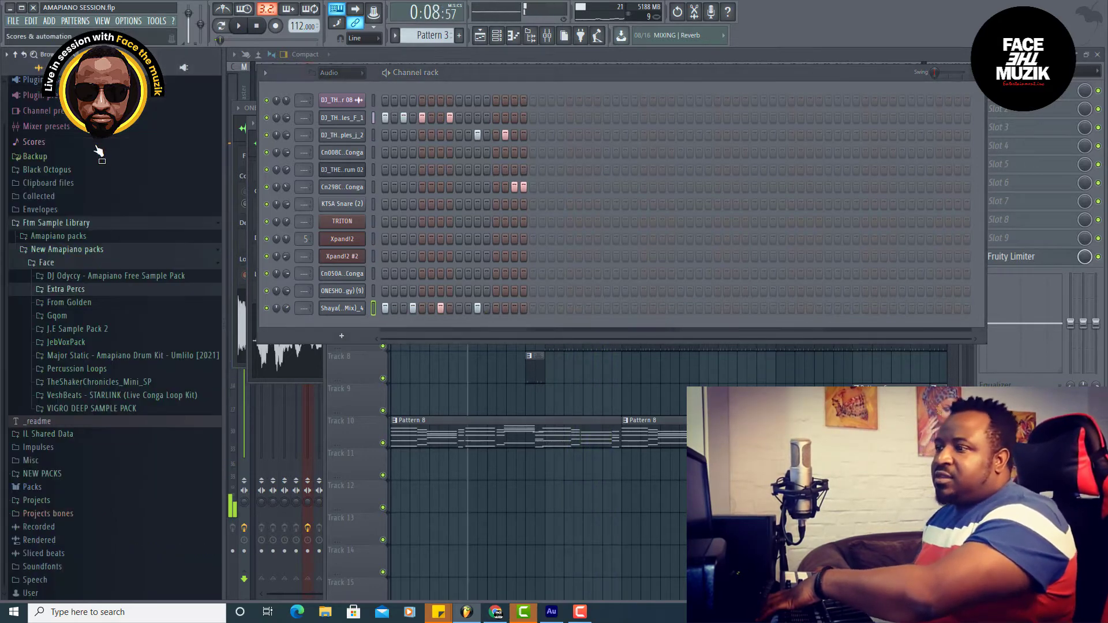
left_click(100, 345)
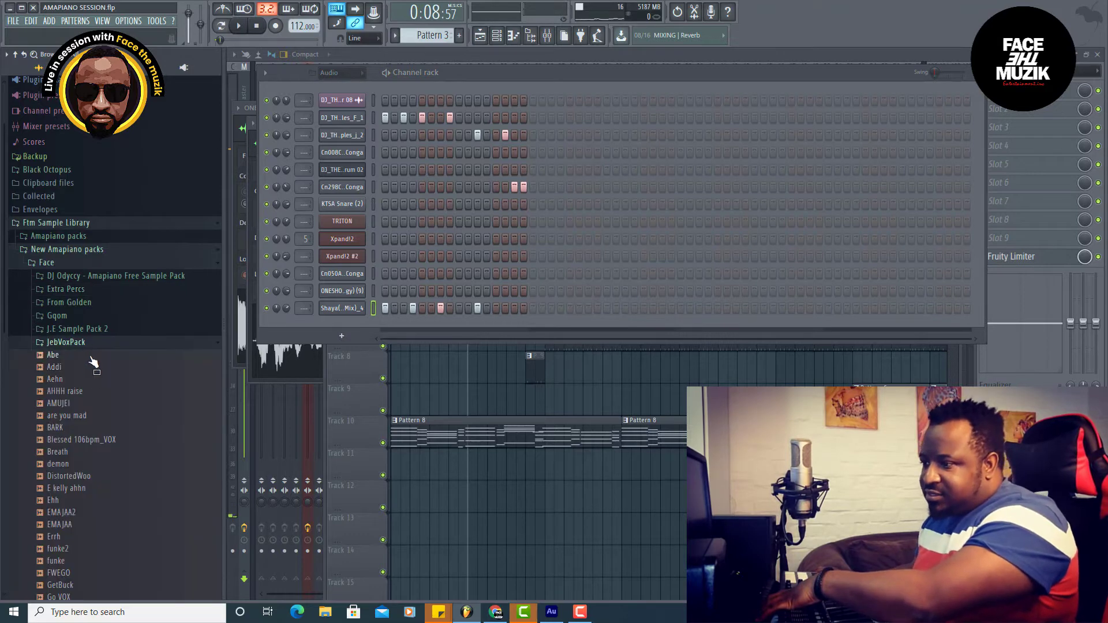
scroll(62, 428, "down", 5)
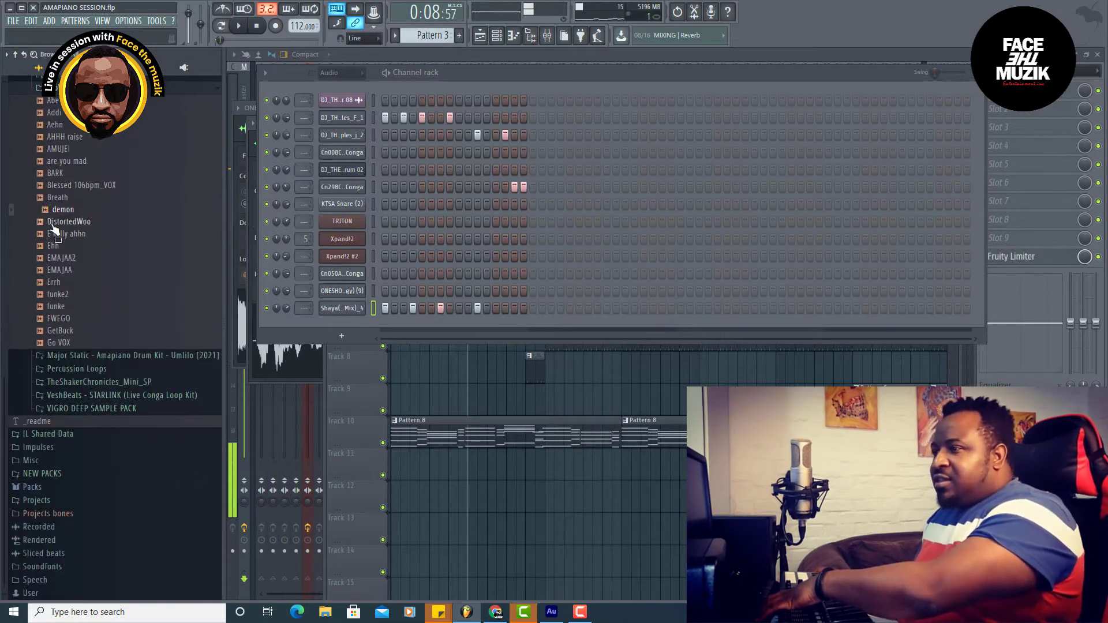
scroll(95, 293, "up", 5)
left_click(89, 307)
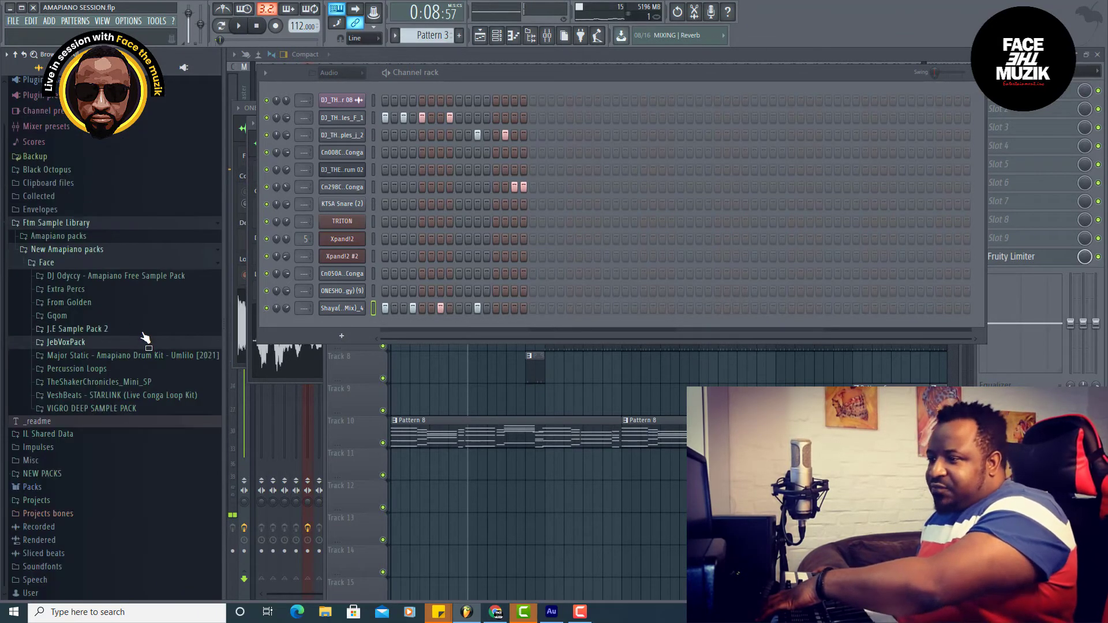
- Check the contents of the Percussion Loops folder and collapse it again
left_click(117, 370)
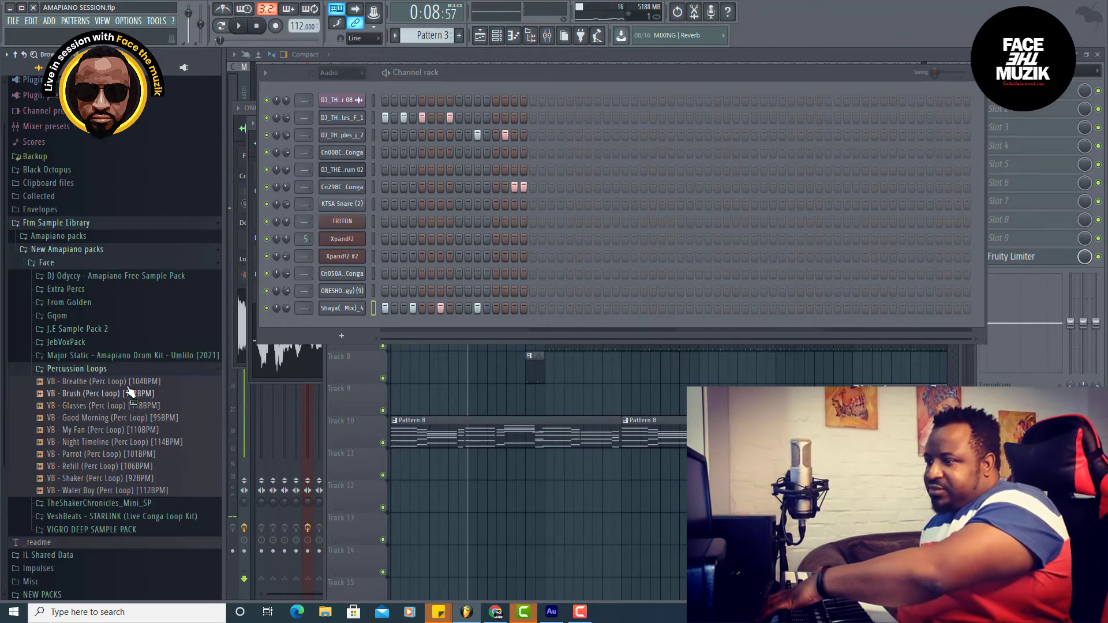
left_click(109, 370)
key("space")
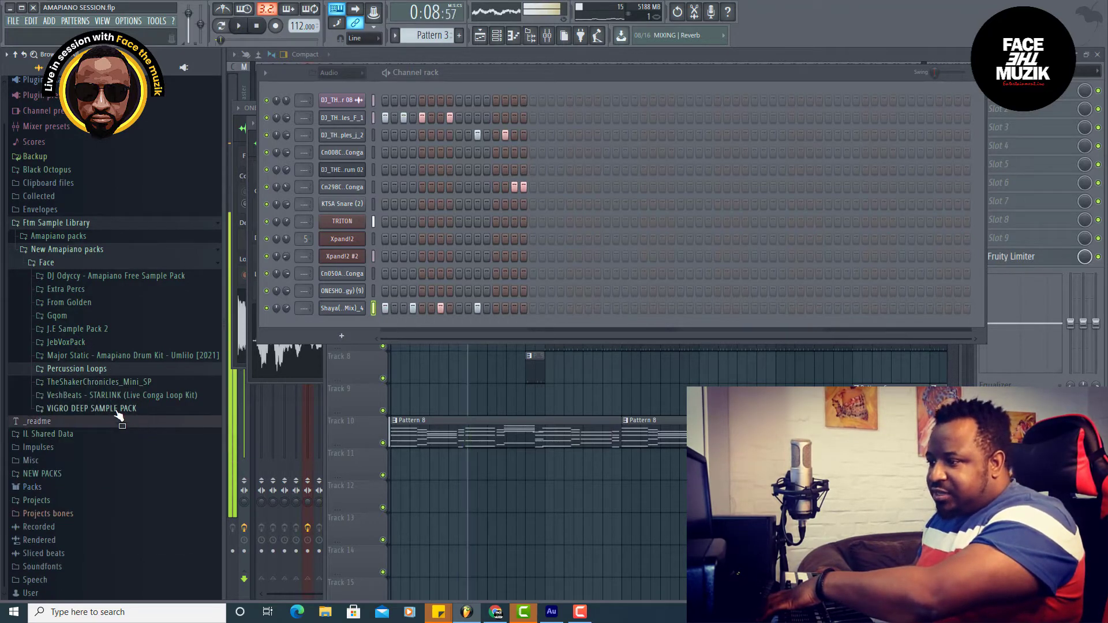
key("space")
- Audition samples in the CRASHES folder of VIGRO DEEP SAMPLE PACK, including CRASHES (13), (1), (2) and (12)
left_click(118, 410)
scroll(136, 501, "down", 4)
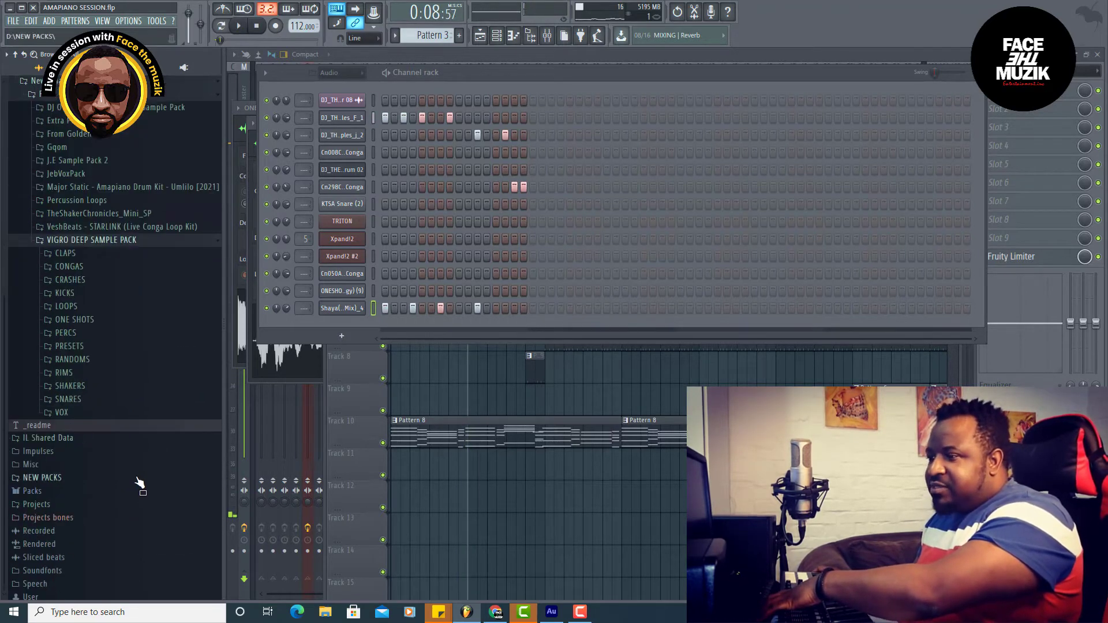
left_click(69, 276)
left_click(81, 434)
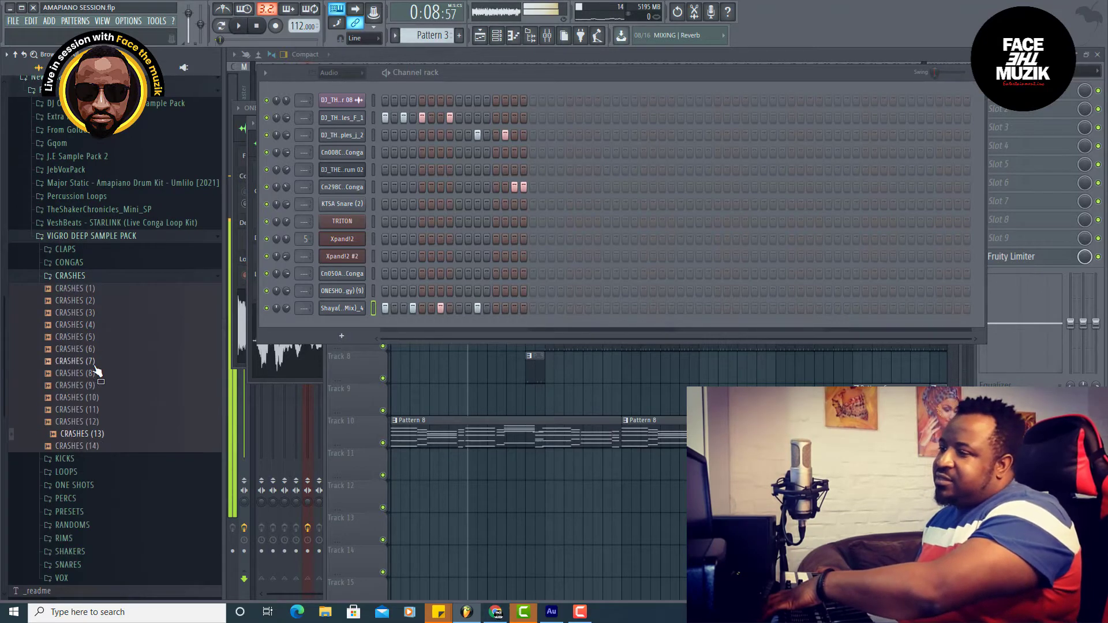
left_click(88, 291)
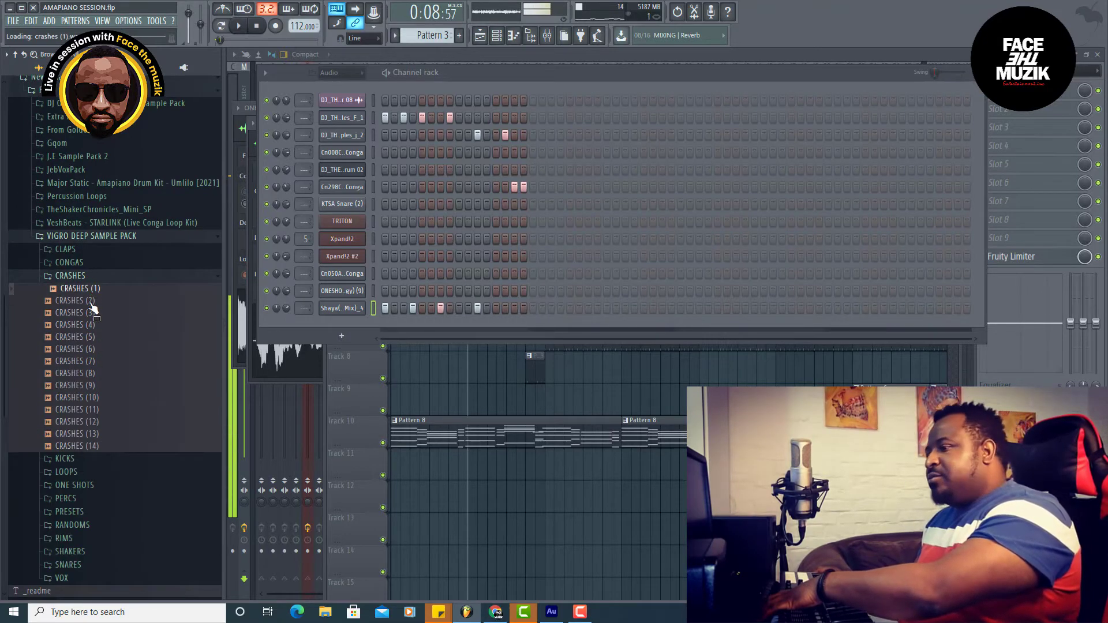
left_click(76, 300)
left_click(85, 422)
- Load CRASHES (8) into a new channel, place a crash hit on step 1 of Pattern 11, and collapse the VIGRO DEEP SAMPLE PACK folder
left_click(92, 373)
right_click(93, 375)
left_click(143, 384)
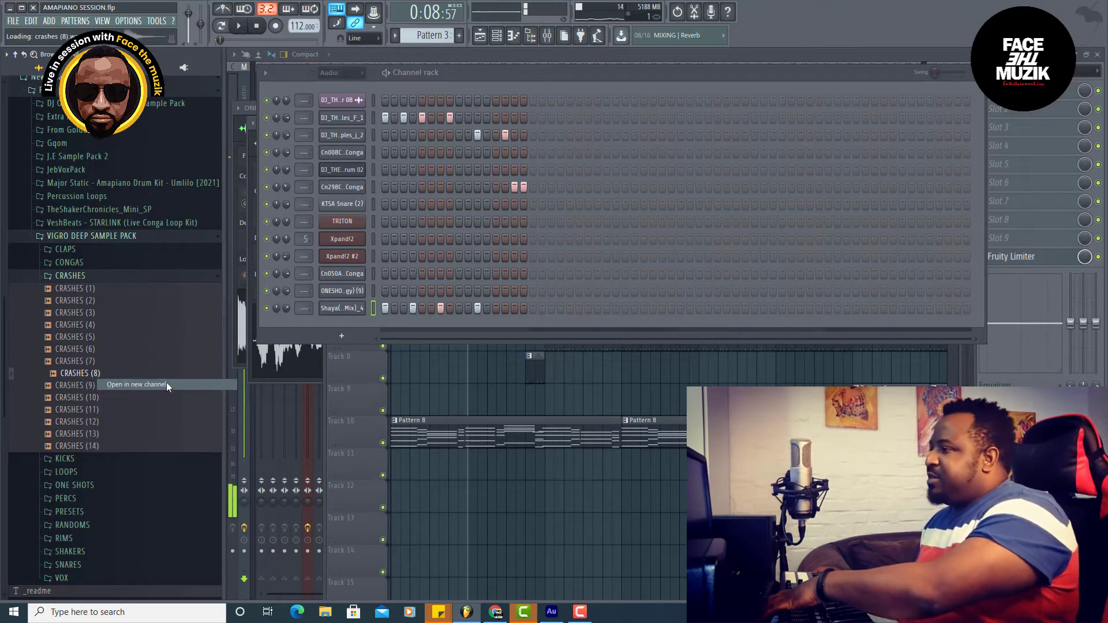
left_click(562, 78)
left_click_drag(449, 36, 449, 7)
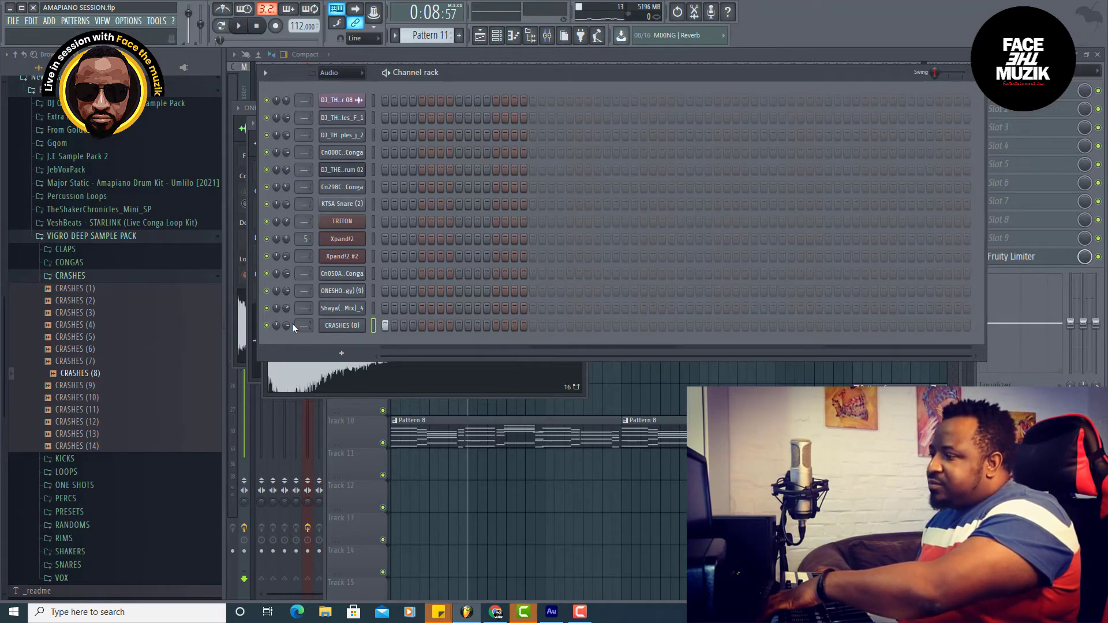
left_click(90, 238)
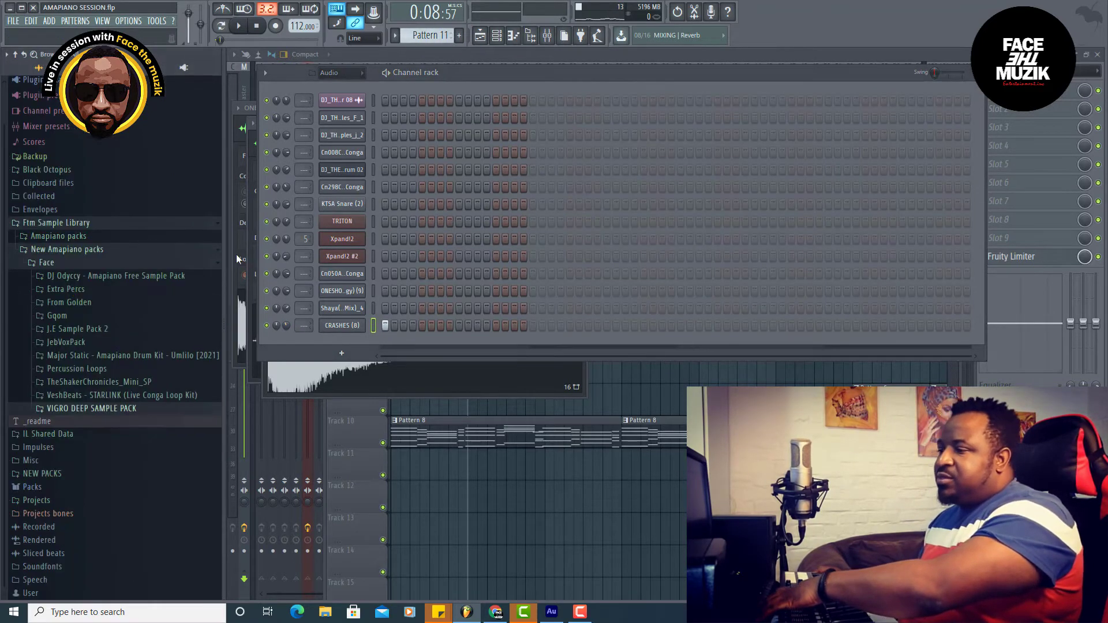
- Start song playback and save the project
key("space")
left_click(20, 21)
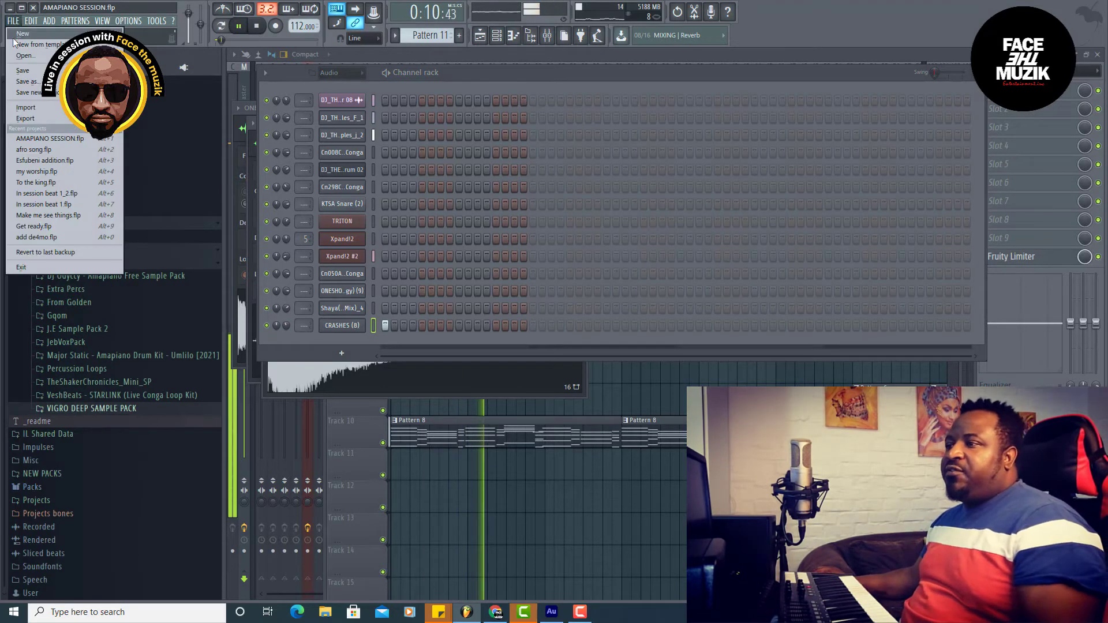
left_click(27, 70)
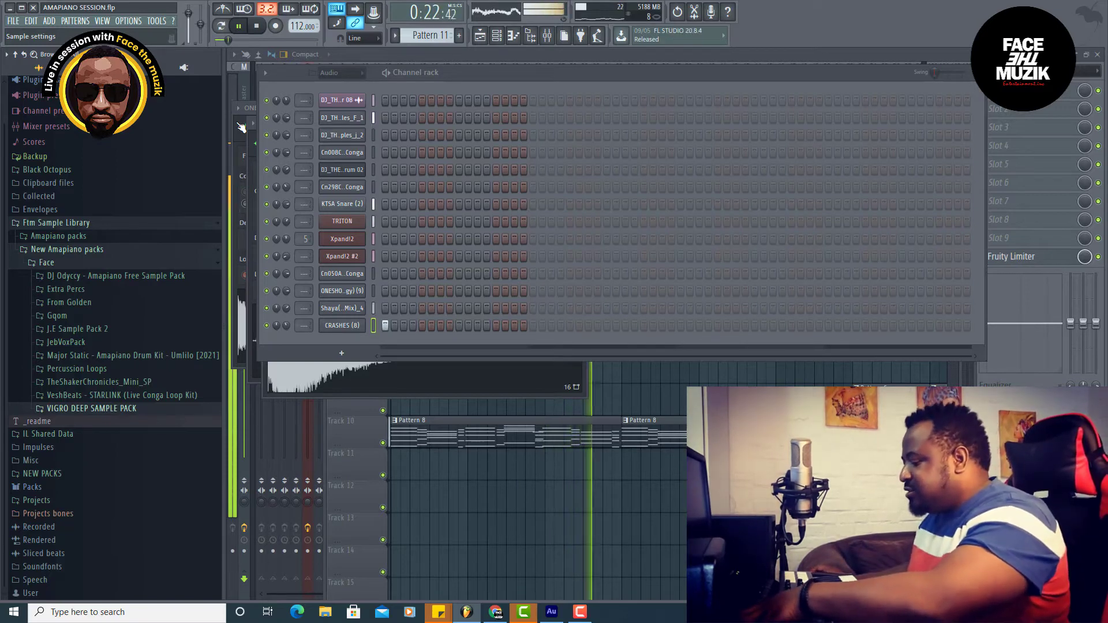
key("ctrl+s")
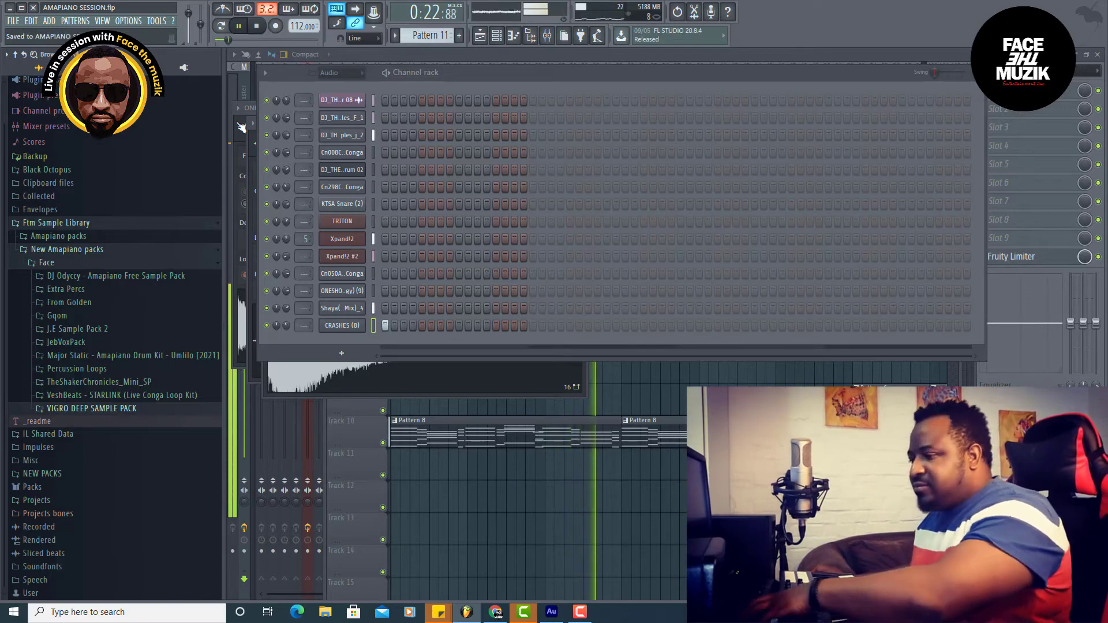
- Look through the JebVoxPack vocal samples while the song plays, and collapse the folder
left_click(65, 343)
scroll(98, 431, "down", 5)
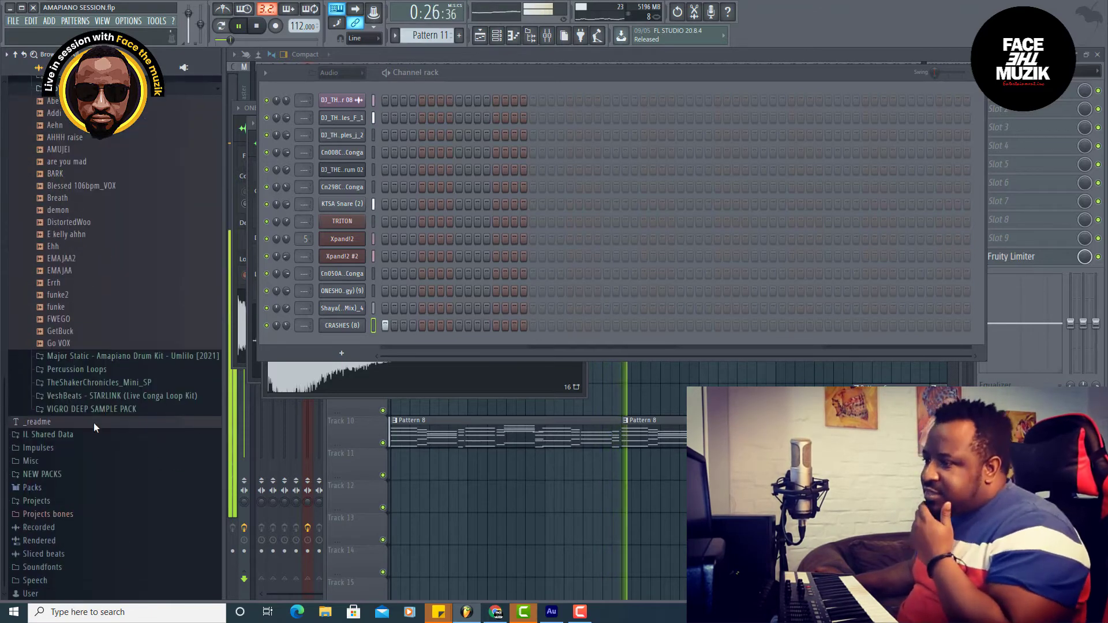
scroll(121, 312, "up", 4)
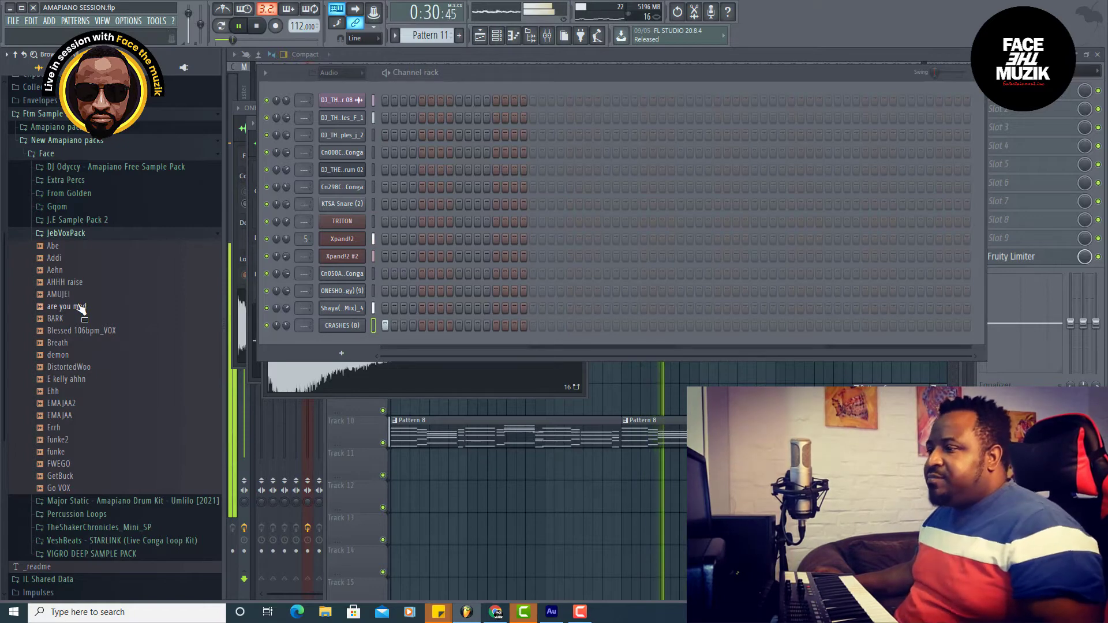
left_click(65, 233)
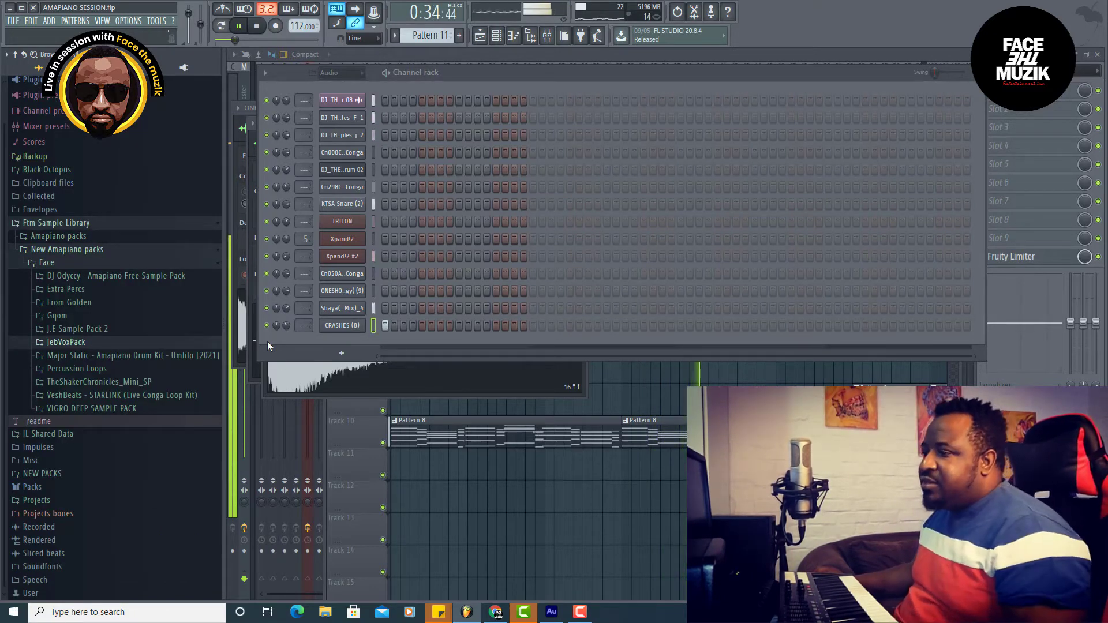
- Open the DJ Odyccy - Presets folder inside DJ Odyccy Pack v.1 of the Amapiano packs
left_click(87, 236)
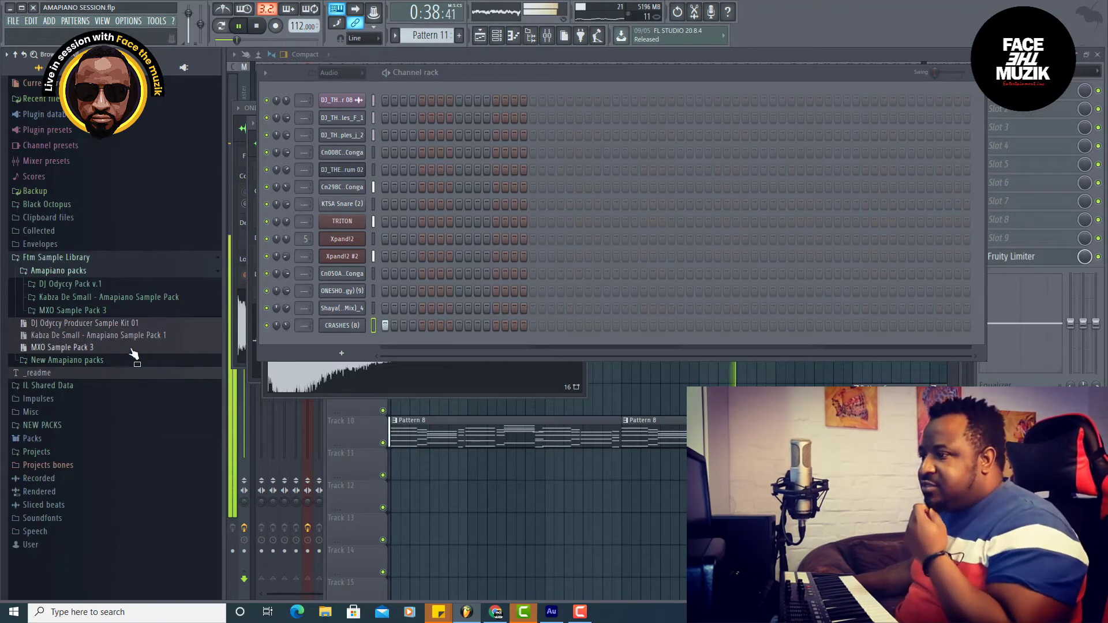
left_click(110, 311)
left_click(104, 285)
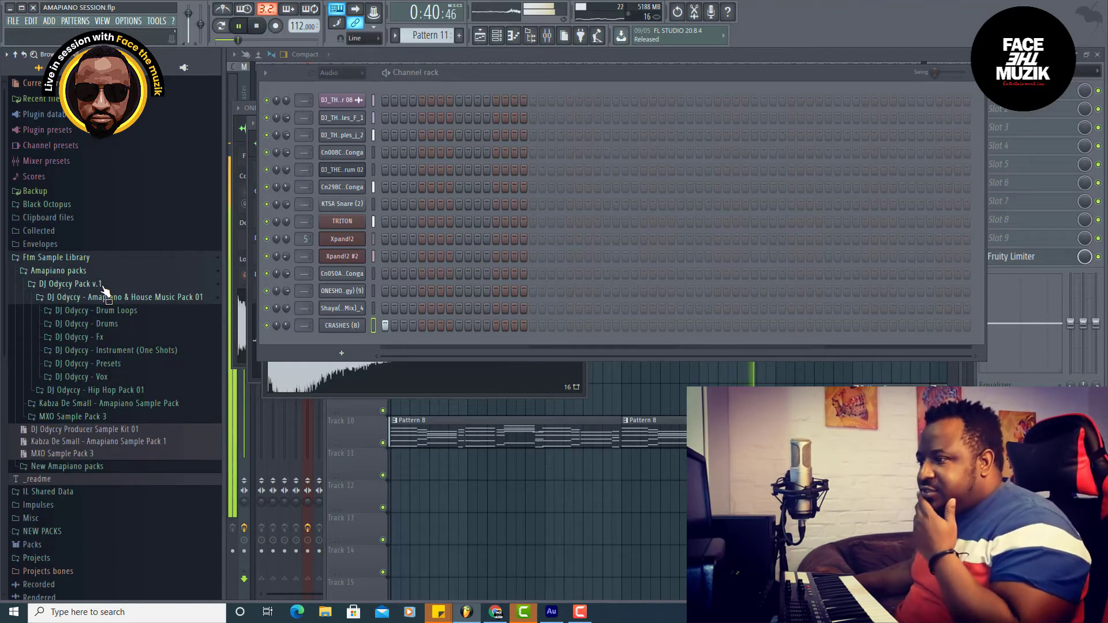
left_click(110, 363)
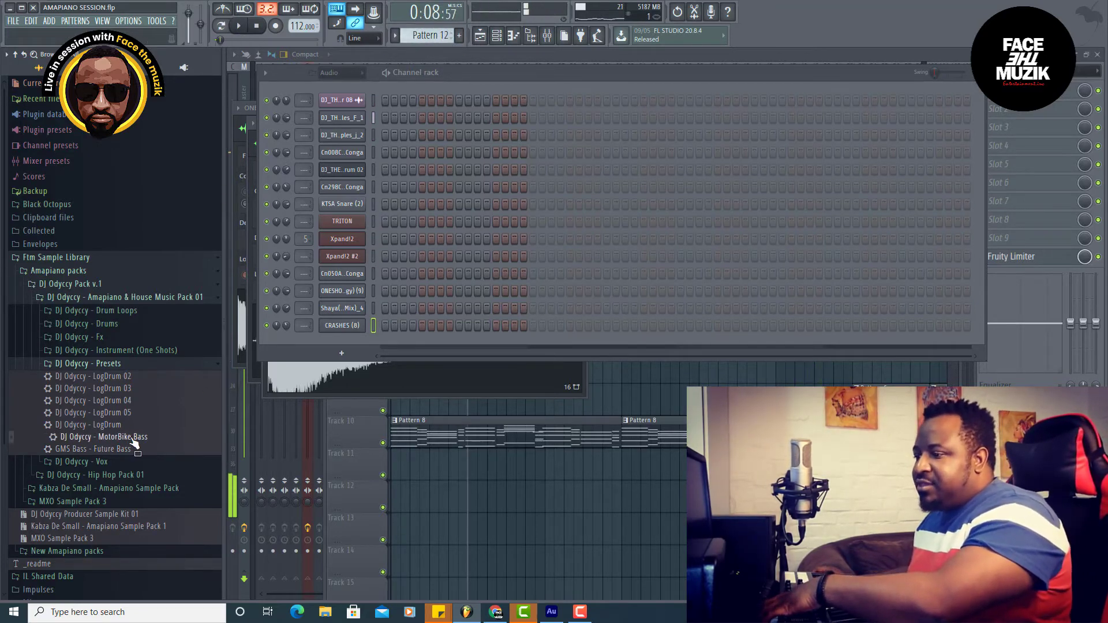
- Load the DJ Odyccy - MotorBike Bass preset into a new channel, accepting the newer-version warning
left_click_drag(133, 441, 366, 414)
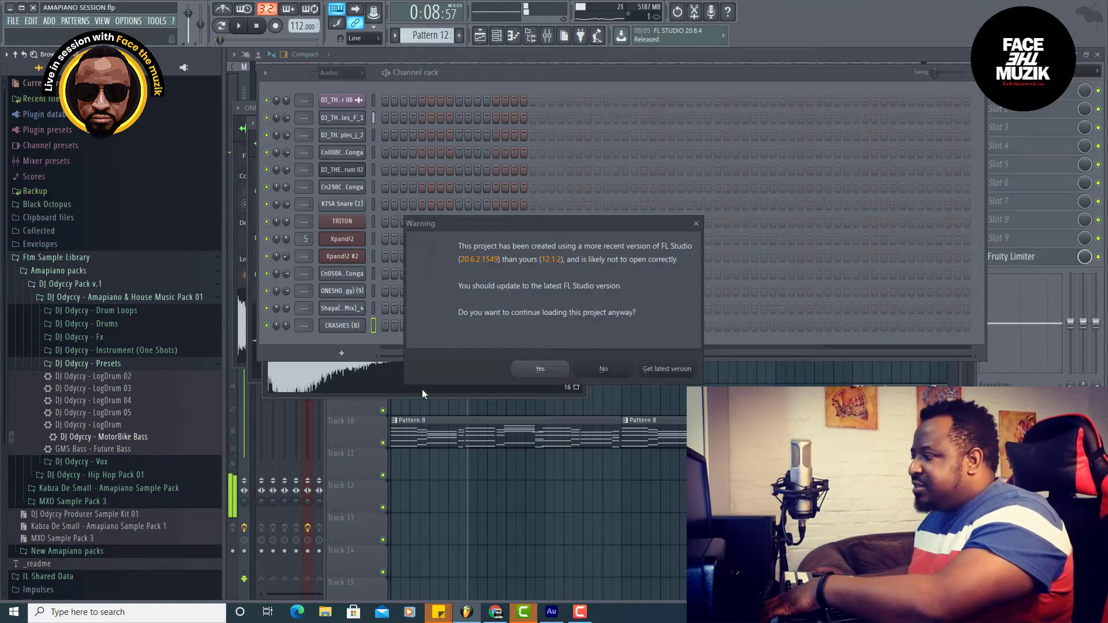
left_click(696, 225)
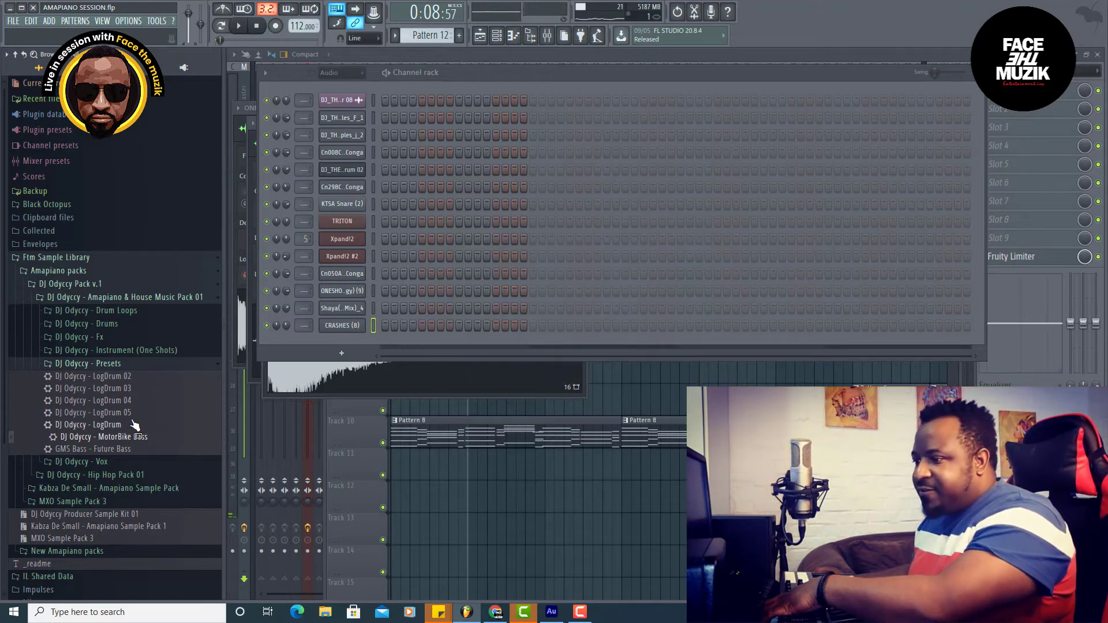
right_click(142, 441)
left_click(177, 445)
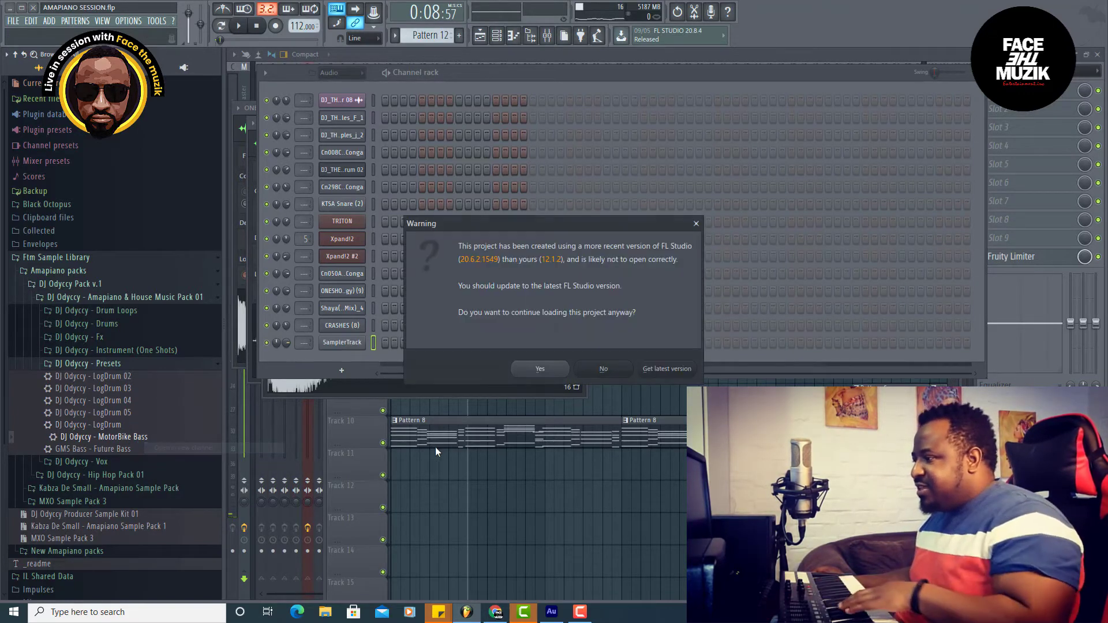
left_click(541, 370)
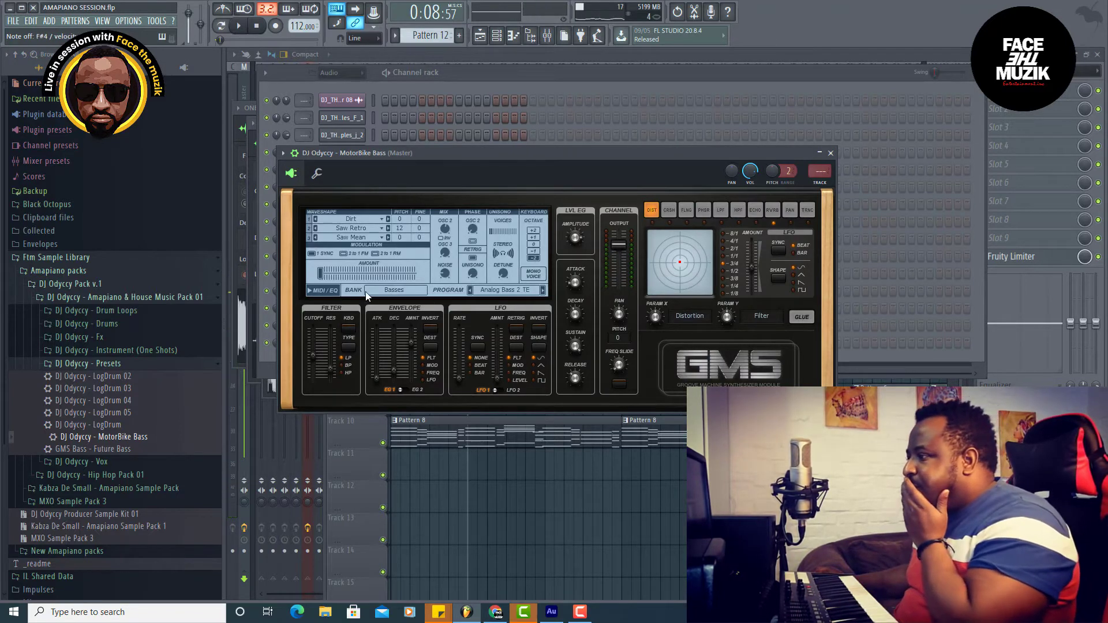
- Audition Analog Bass 1 TE and Analog Bass 2 TE from the GMS Basses bank
left_click(522, 292)
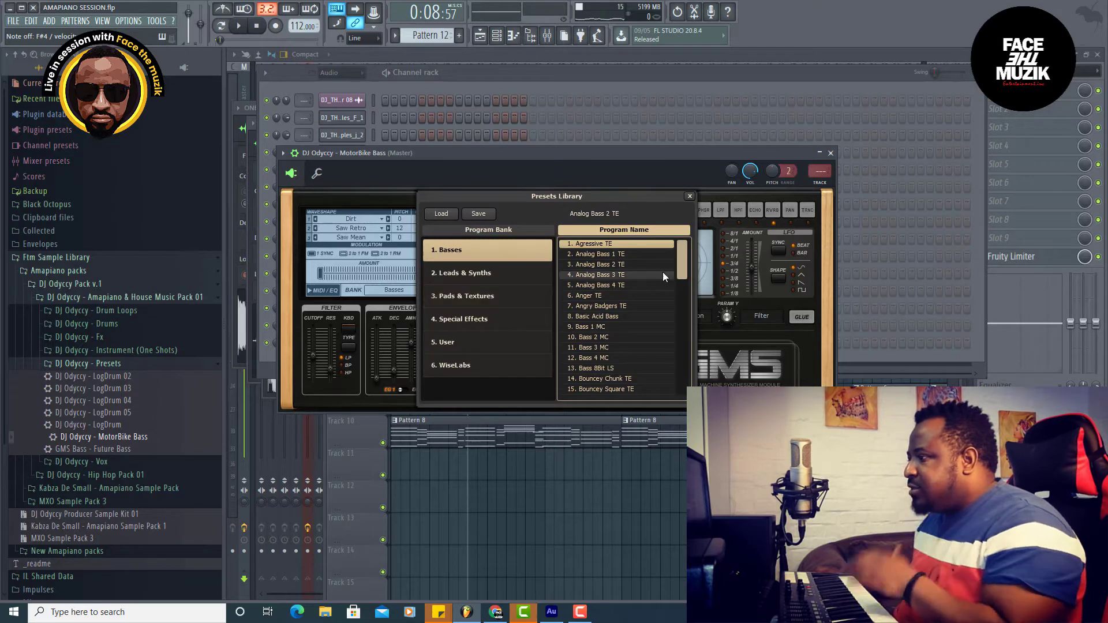
left_click(622, 254)
left_click(622, 263)
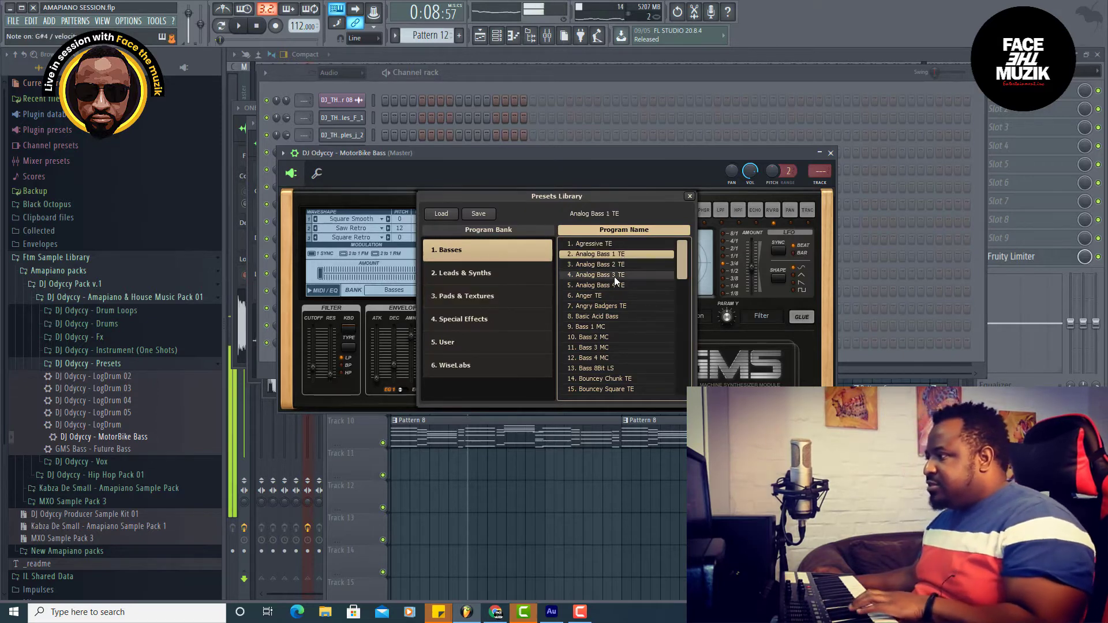
double_click(617, 268)
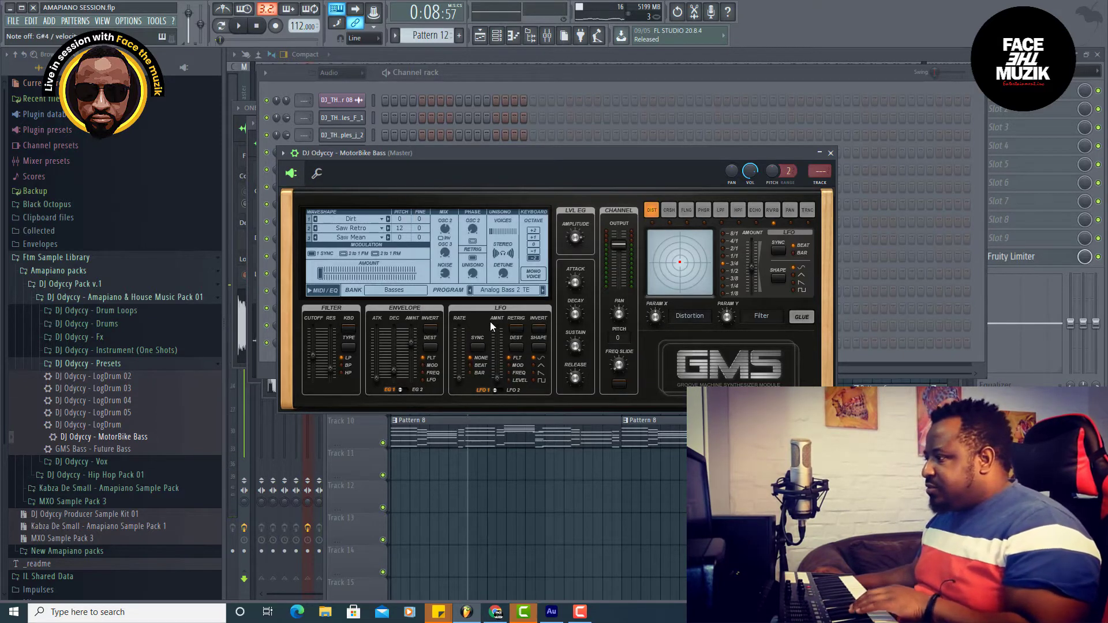
- Audition further presets in the GMS Basses bank, including Trance Bass 1 TE, Serious Progressive TE, Pure Electro Square TE and Vintage Bass TE
left_click(500, 293)
scroll(664, 313, "down", 6)
scroll(663, 317, "down", 5)
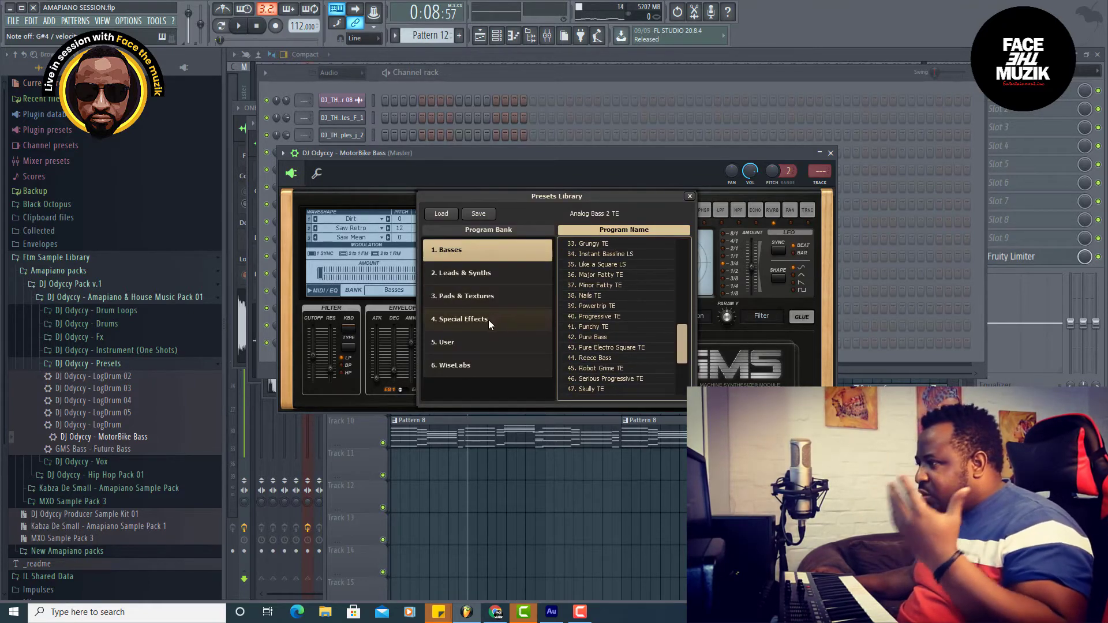
scroll(662, 333, "down", 3)
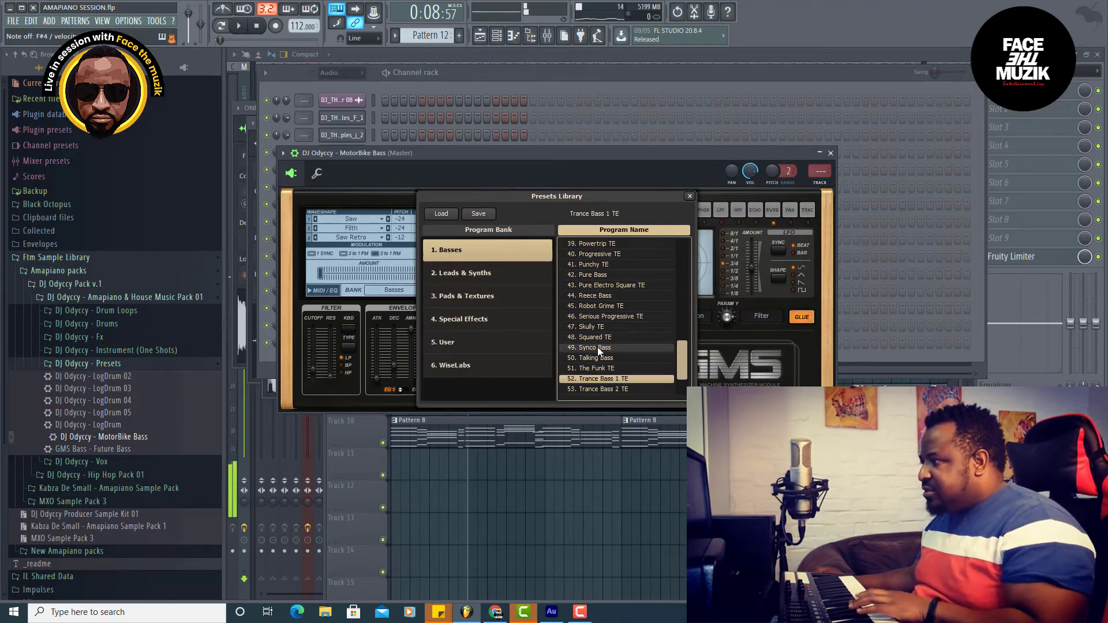
left_click(606, 316)
left_click(612, 287)
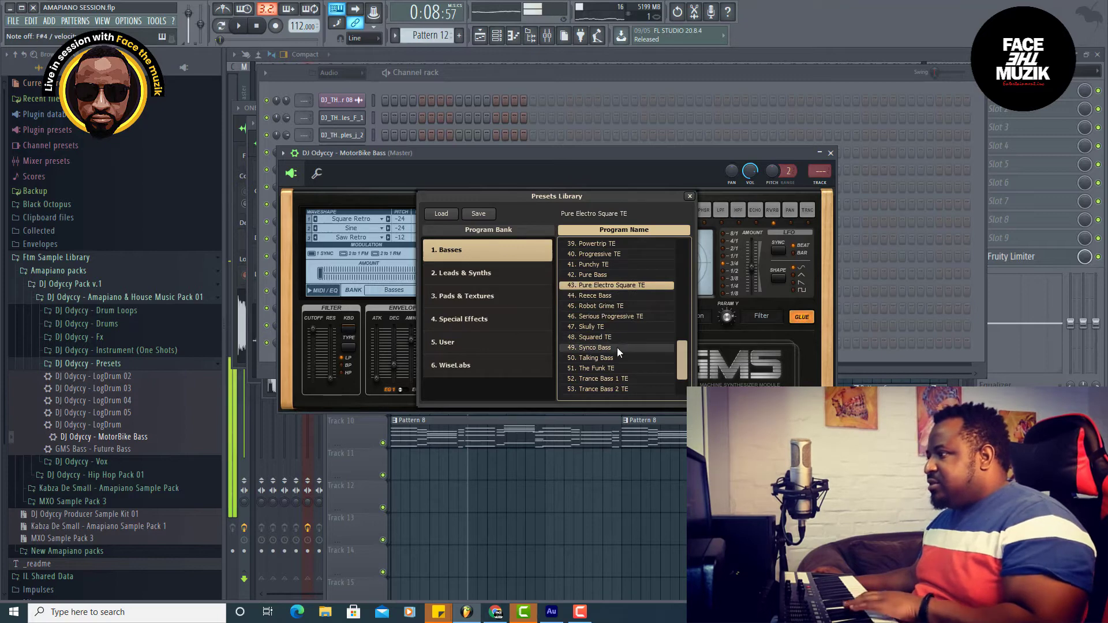
scroll(658, 357, "down", 3)
left_click(607, 368)
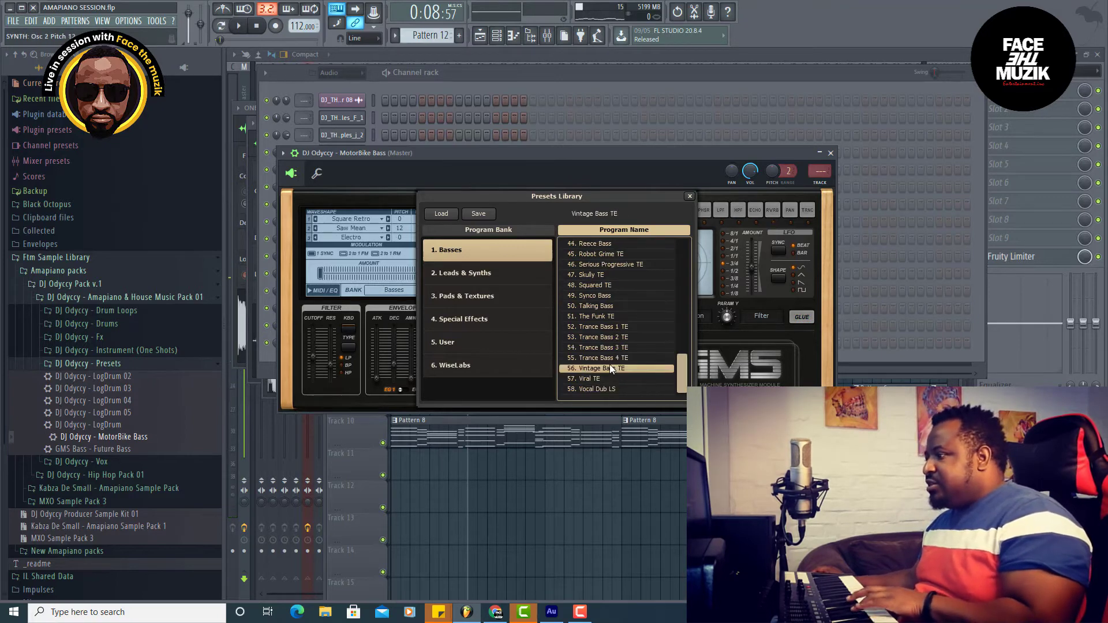
- Work back up the GMS Basses bank, auditioning Trance Bass 1 TE, Synco Bass, Serious Progressive TE, Powertrip TE and Like a Square LS
left_click(615, 328)
scroll(615, 321, "up", 2)
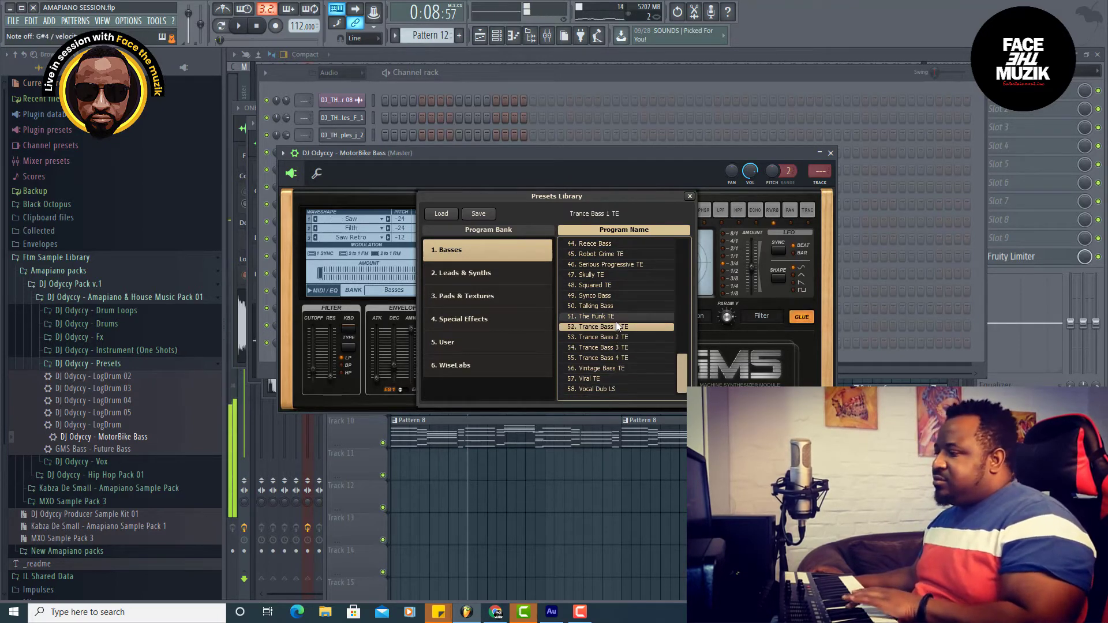
left_click(608, 297)
scroll(612, 306, "up", 3)
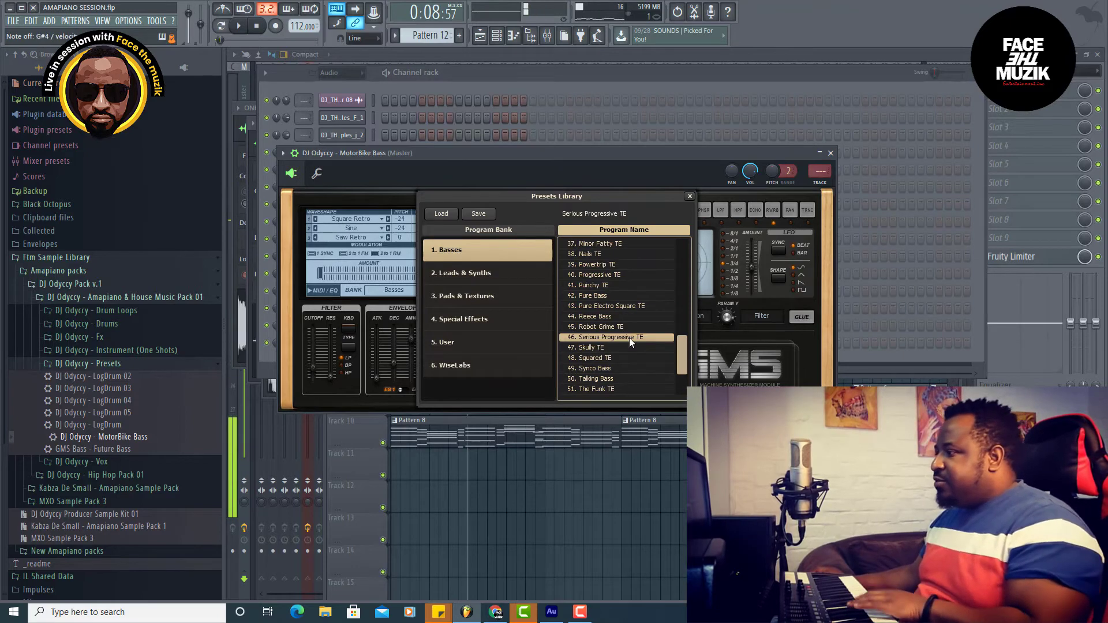
left_click(600, 275)
scroll(604, 300, "up", 2)
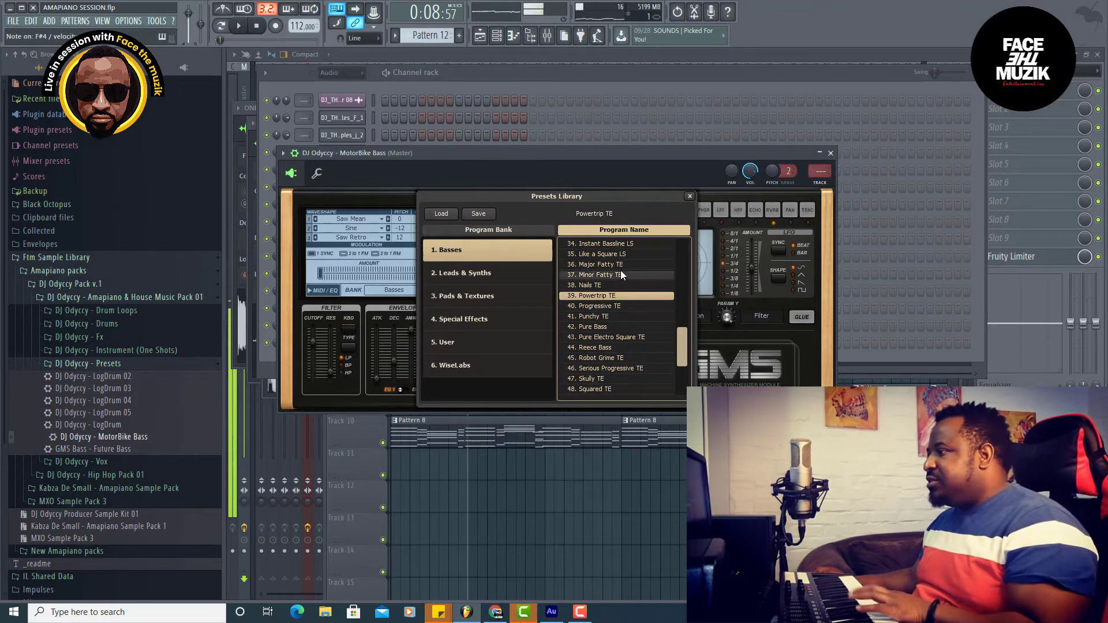
left_click(618, 265)
scroll(618, 254, "up", 5)
left_click(621, 326)
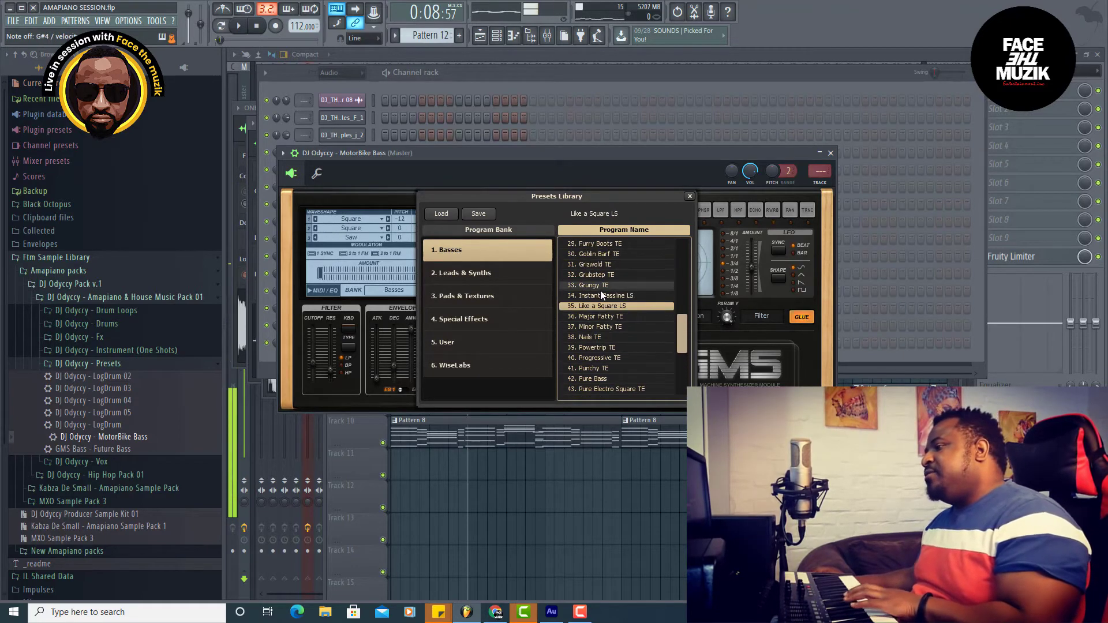
- Audition Furry Boots TE, Funky Saw 2 TE, Electro In The House LS, Electro Stomper TE and Fat Saw TE in the GMS Basses bank
left_click(611, 285)
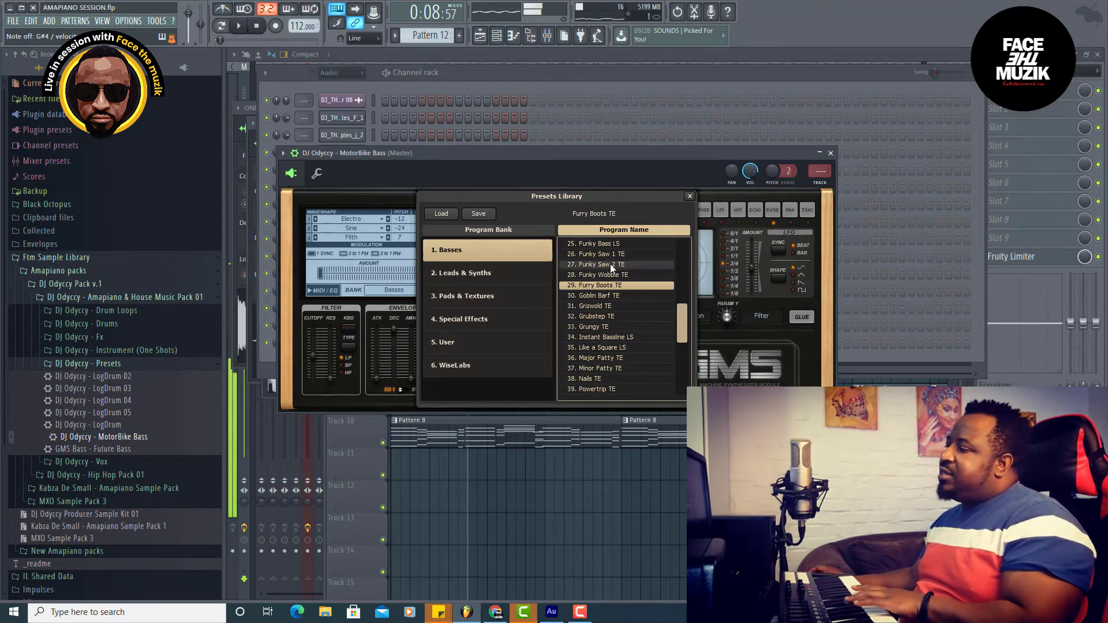
left_click(611, 264)
scroll(611, 271, "up", 3)
left_click(611, 254)
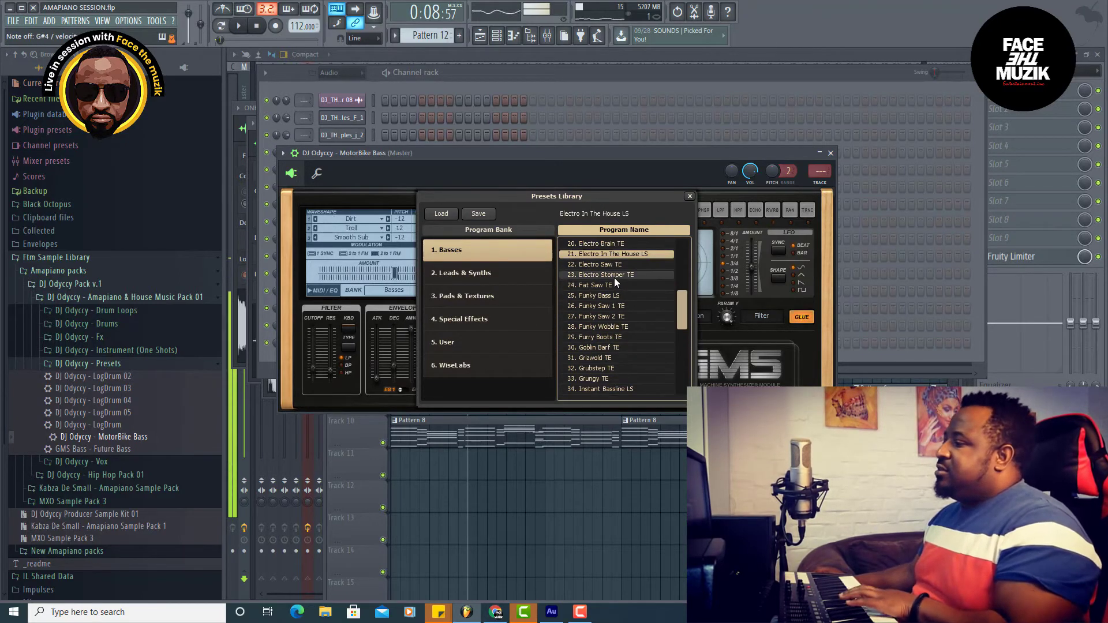
left_click(613, 275)
left_click(611, 285)
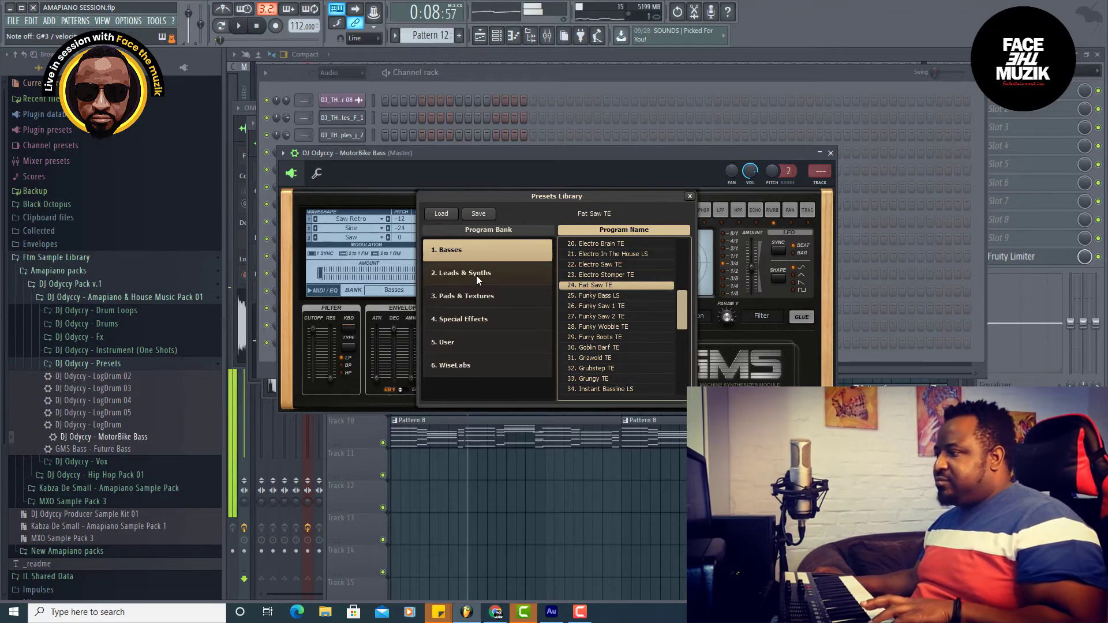
- Audition Funky Rhodes, Harsh Lead 1, Harsh Lead 3, Keys 3 and Lead 1 in the GMS Leads & Synths bank
left_click(458, 269)
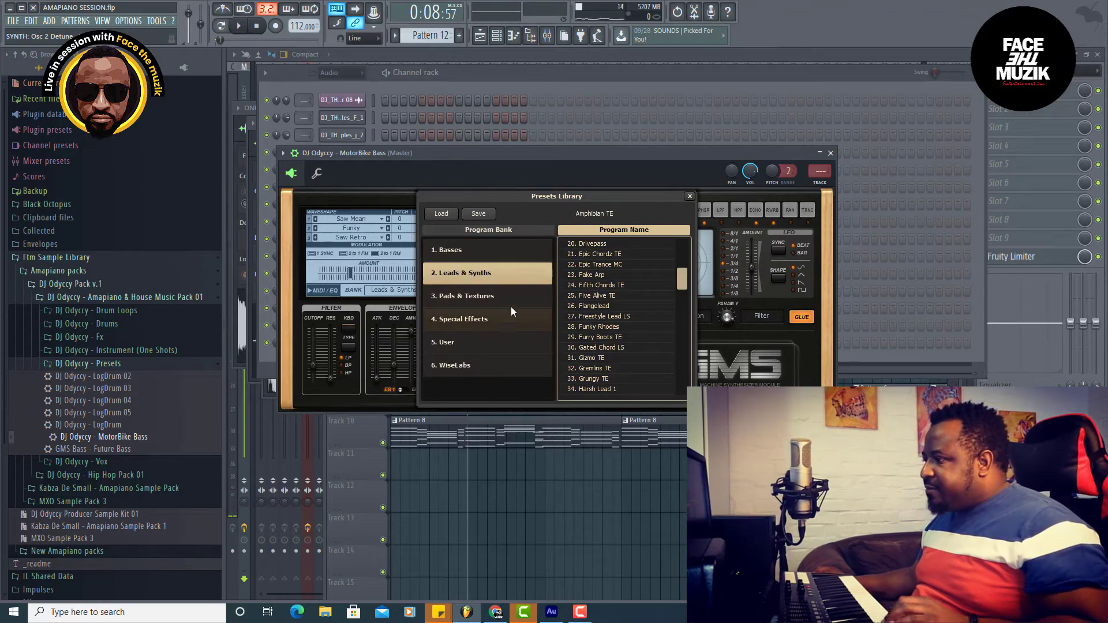
left_click(605, 326)
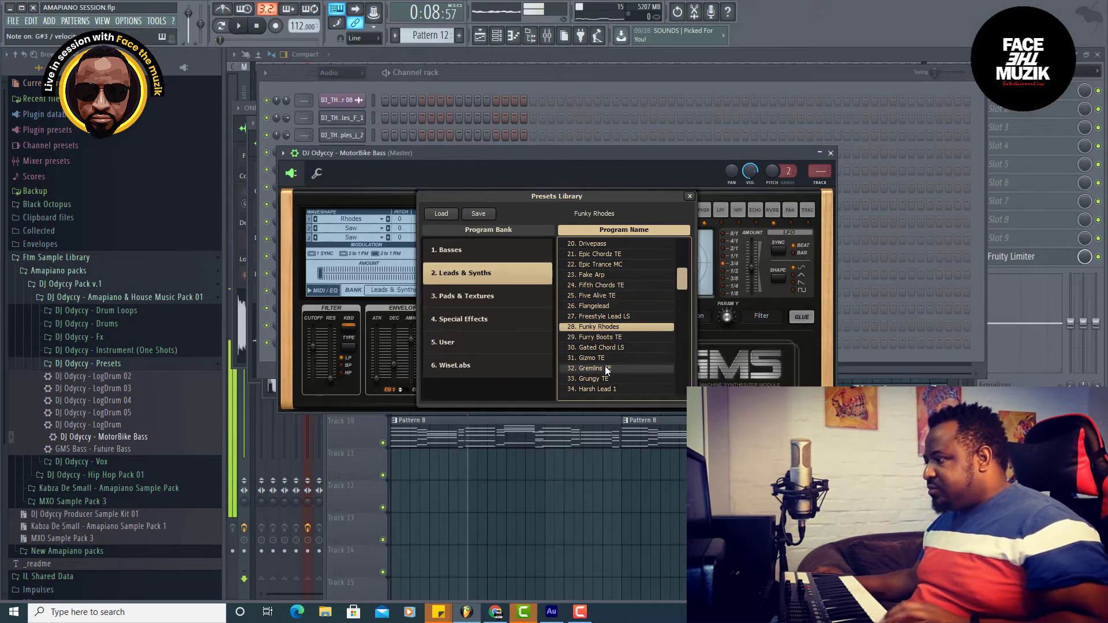
scroll(608, 369, "down", 1)
left_click(599, 358)
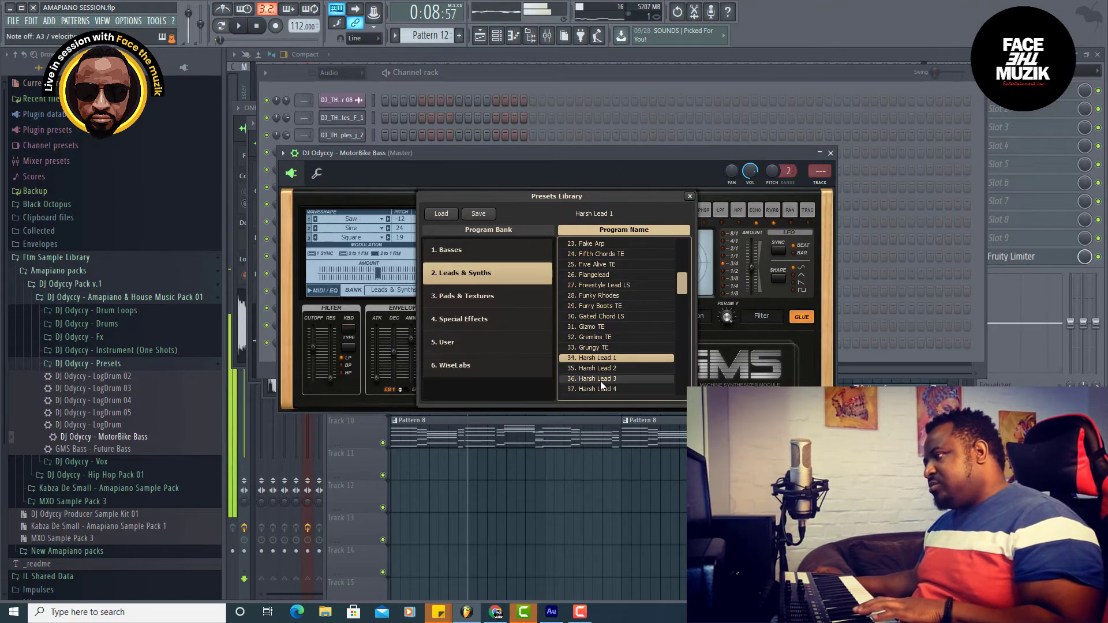
scroll(602, 380, "down", 2)
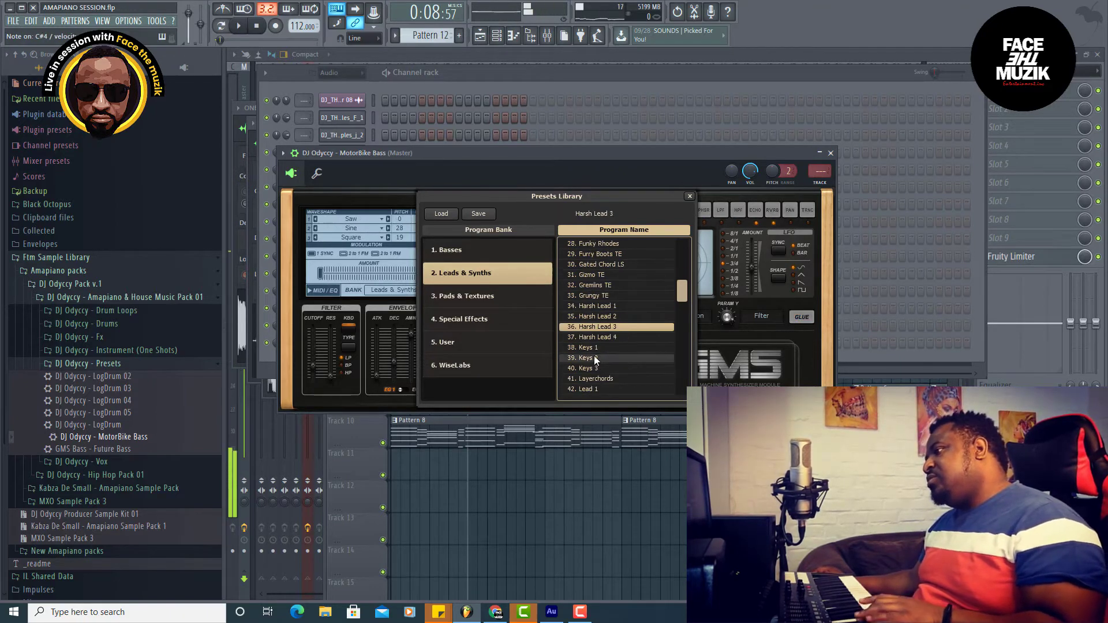
left_click(589, 370)
scroll(597, 370, "down", 2)
left_click(602, 327)
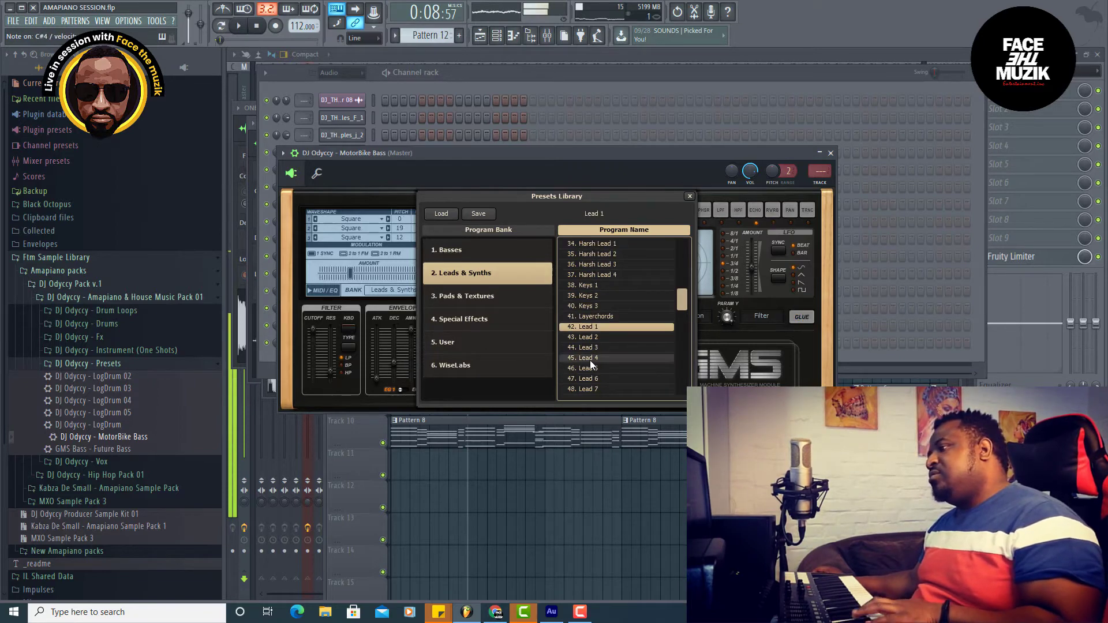
- Select the Lead 4 preset and try it against the song playback
left_click(622, 356)
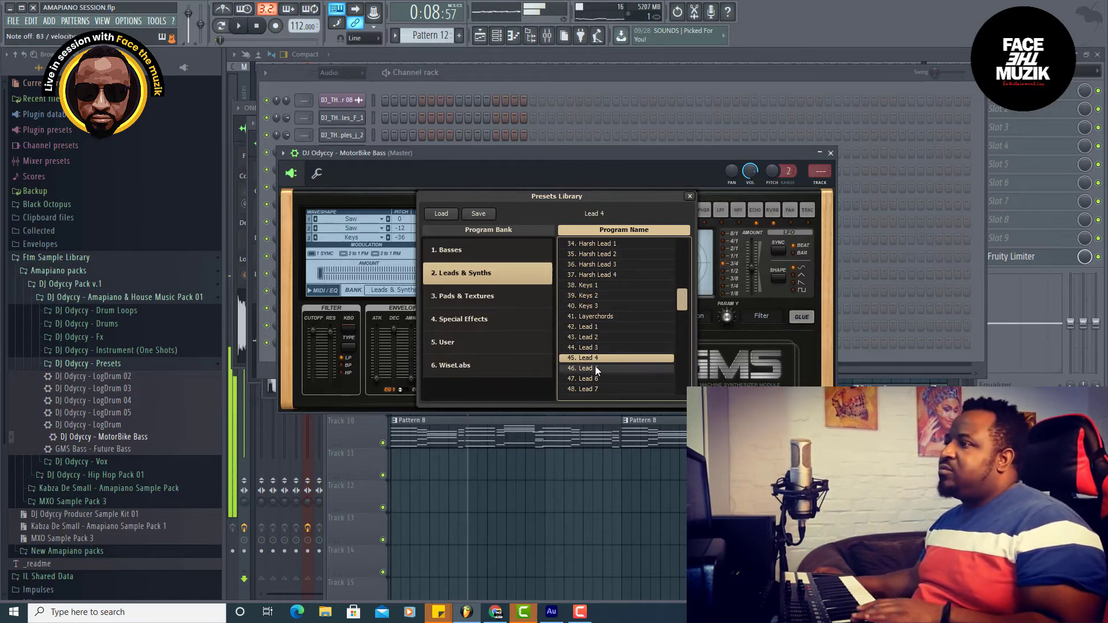
left_click(239, 26)
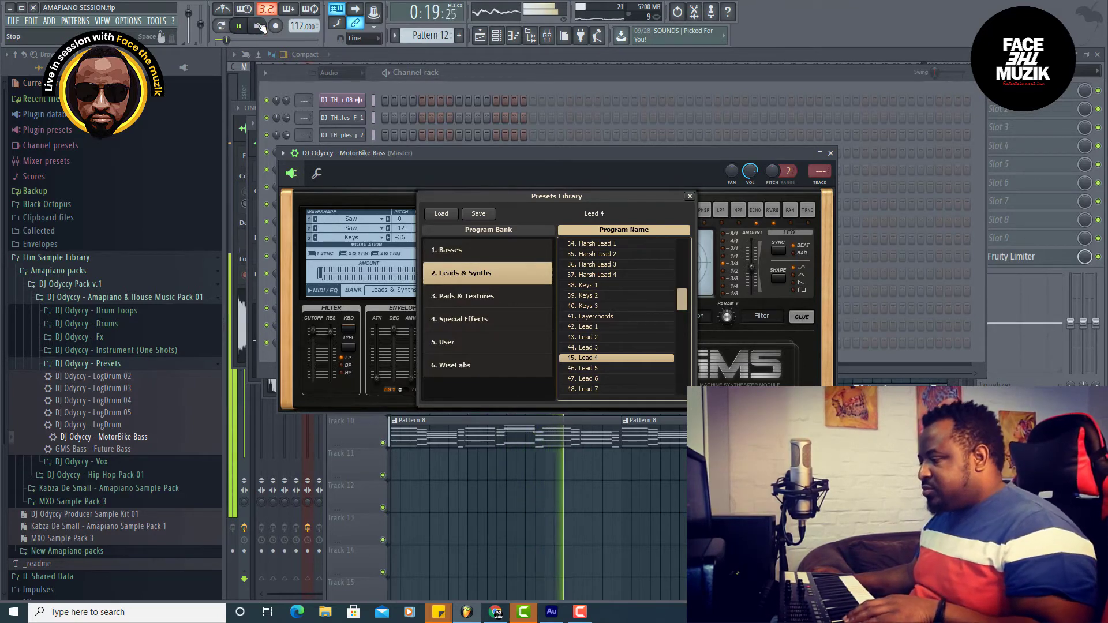
left_click(257, 26)
- Load the Lead 5 preset and play it along with two passes of the song playback
left_click(598, 370)
scroll(611, 372, "down", 1)
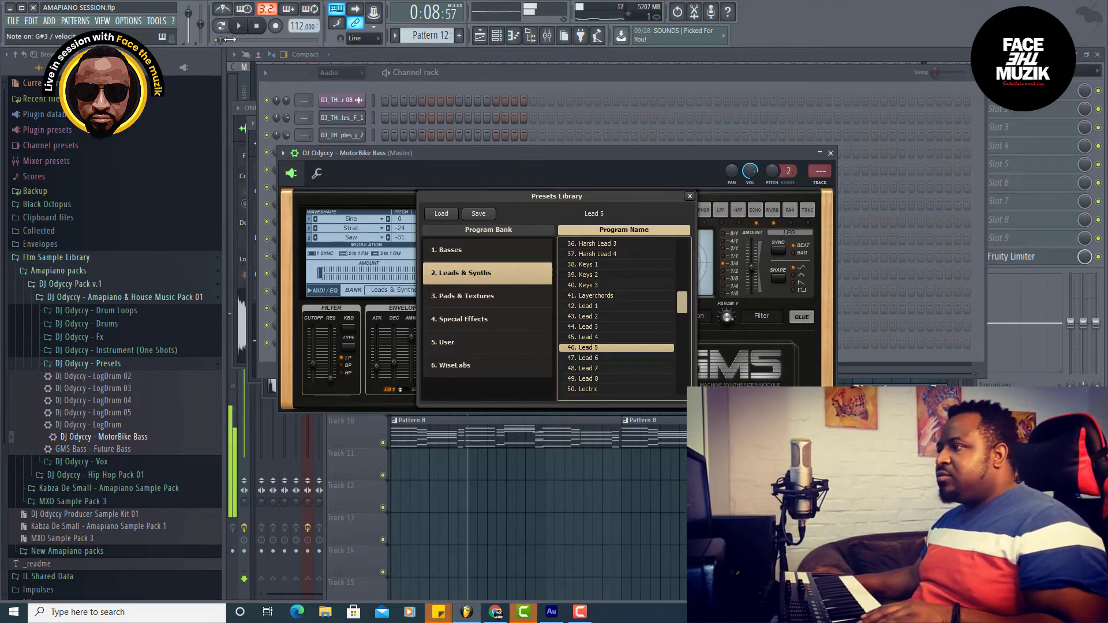
key("space")
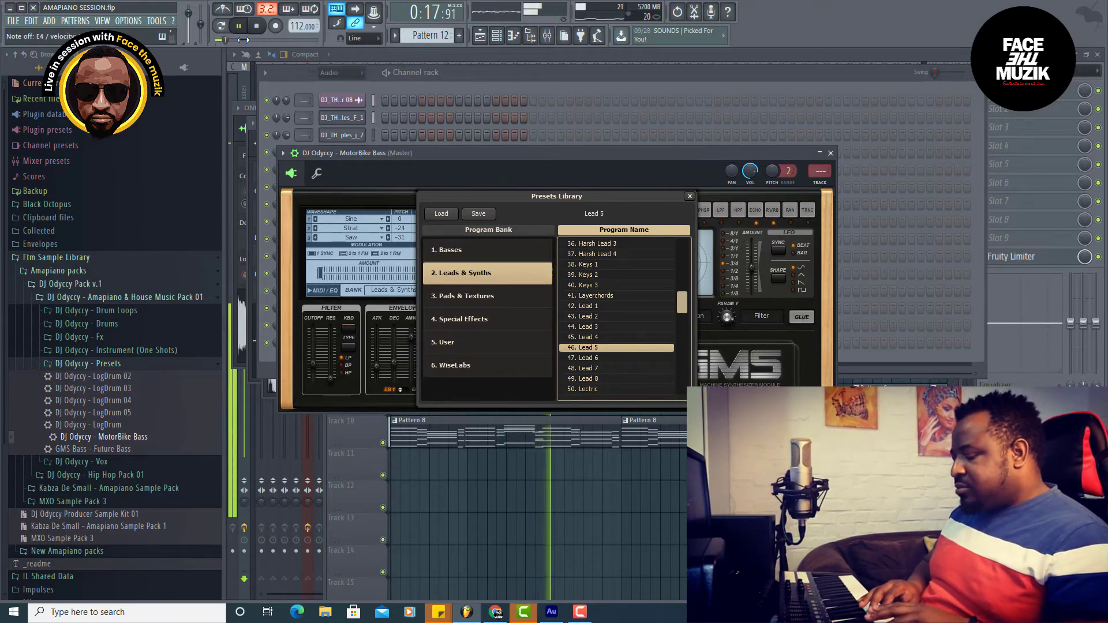
key("space")
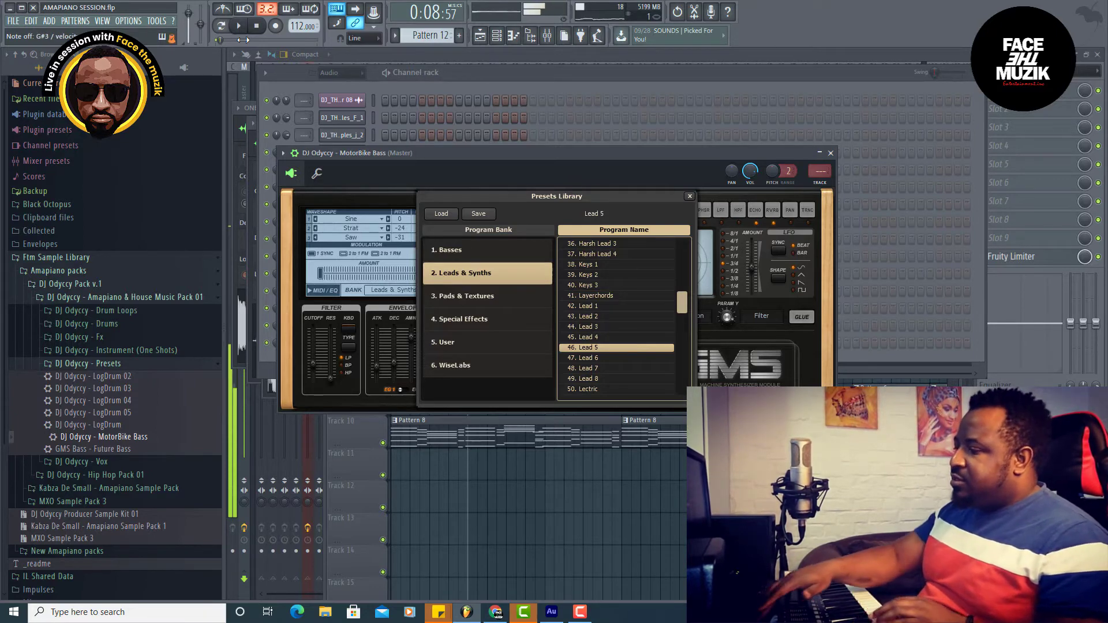
key("space")
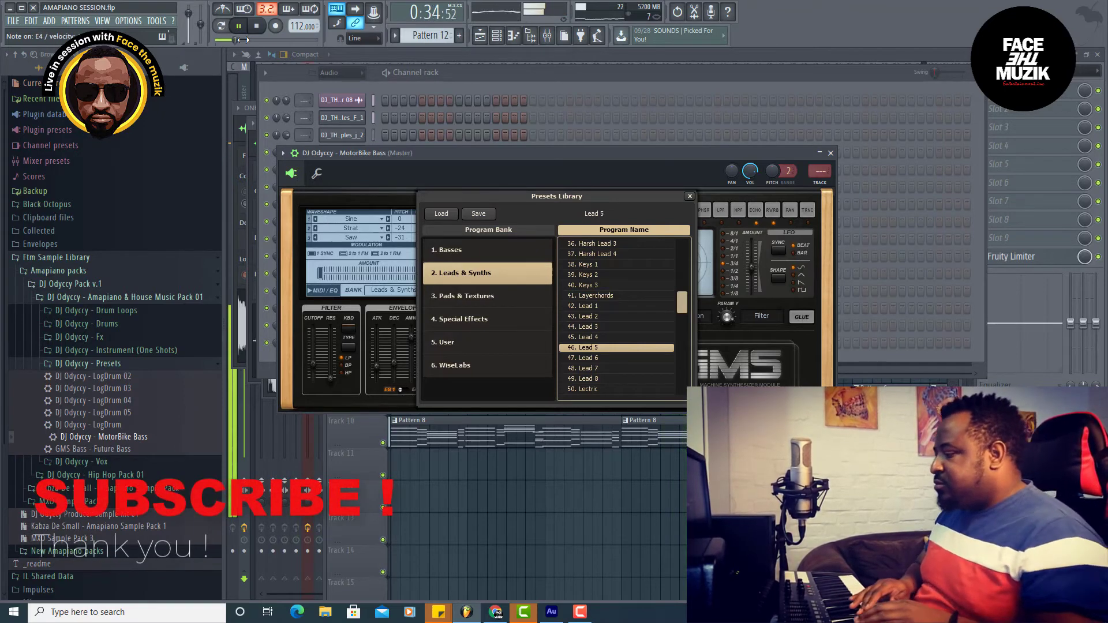
key("space")
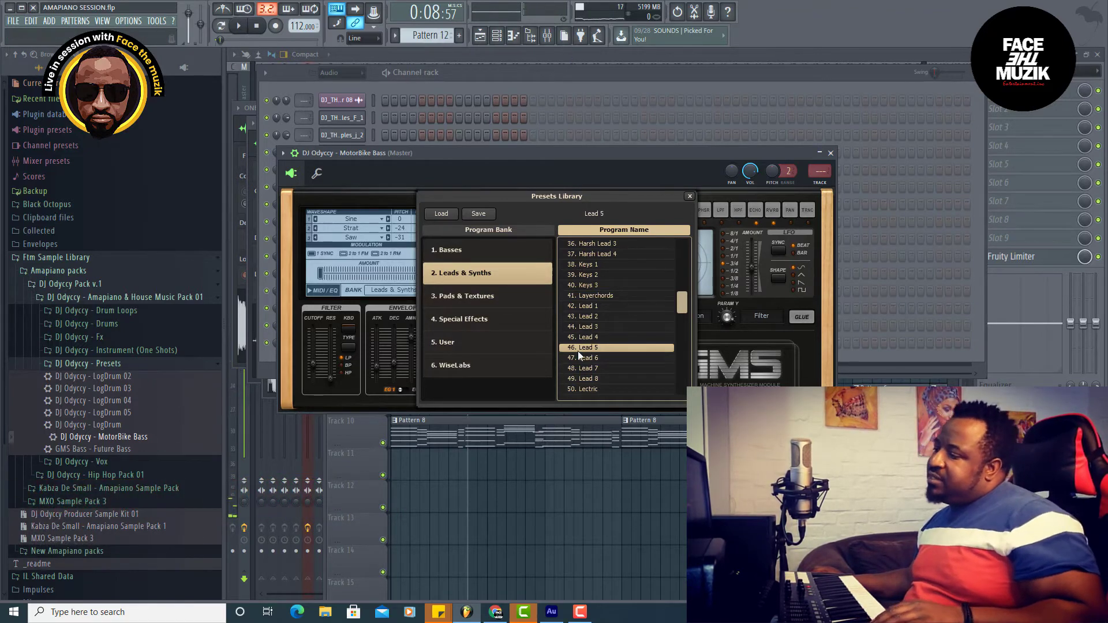
- Audition Lead 6, Lead 7, Lead 8, Lectric, Major Fatty TE and Metallica TE in the Leads & Synths bank
left_click(591, 359)
left_click(593, 368)
left_click(592, 379)
scroll(629, 334, "down", 1)
left_click(601, 359)
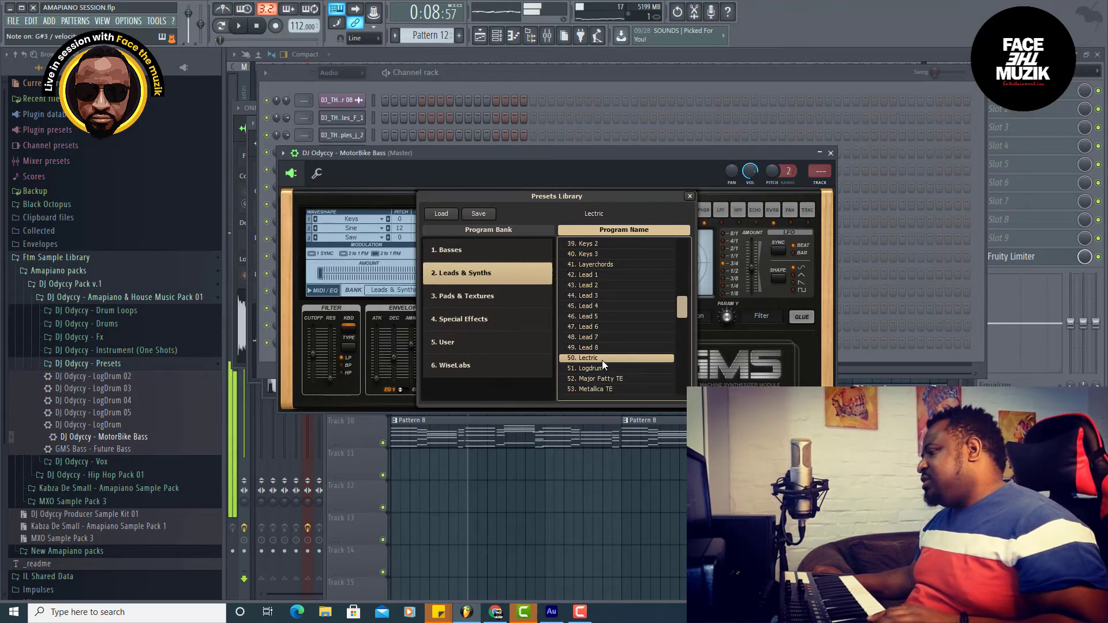
left_click(592, 378)
left_click(603, 389)
- Audition the following Leads & Synths presets down to Organ 1 MC and look through the rest of the list
scroll(635, 346, "down", 2)
left_click(607, 349)
left_click(604, 367)
left_click(602, 377)
left_click_drag(682, 316, 681, 322)
left_click(594, 356)
left_click(583, 380)
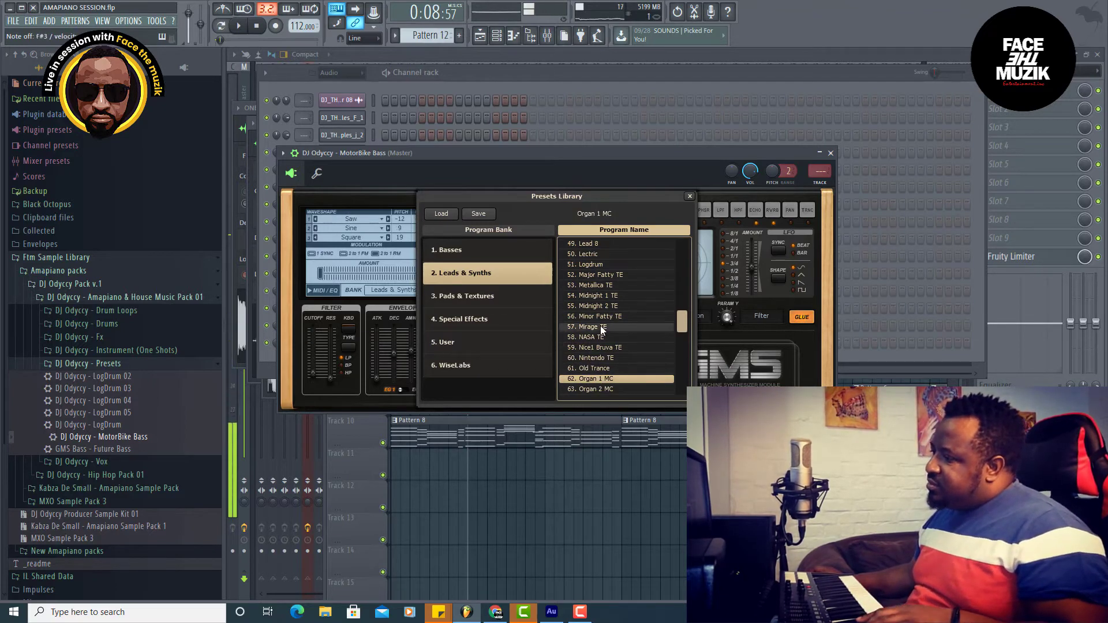
scroll(601, 326, "down", 2)
scroll(491, 340, "down", 2)
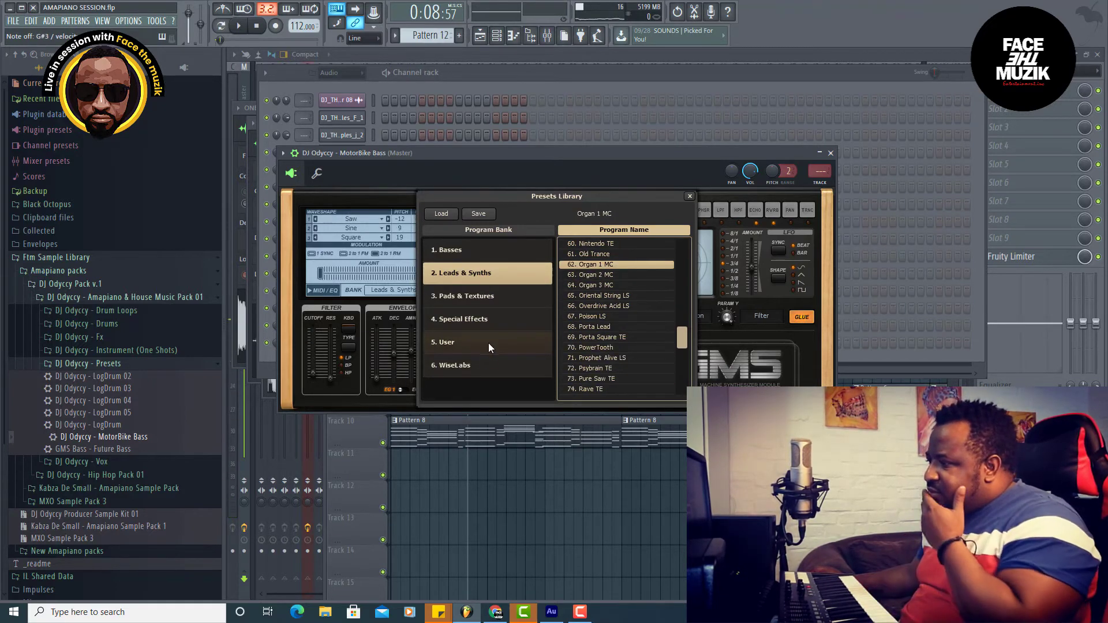
- Check the User bank, return to Leads & Synths and audition Digichord, Lead 4 and Lead 5
left_click(489, 349)
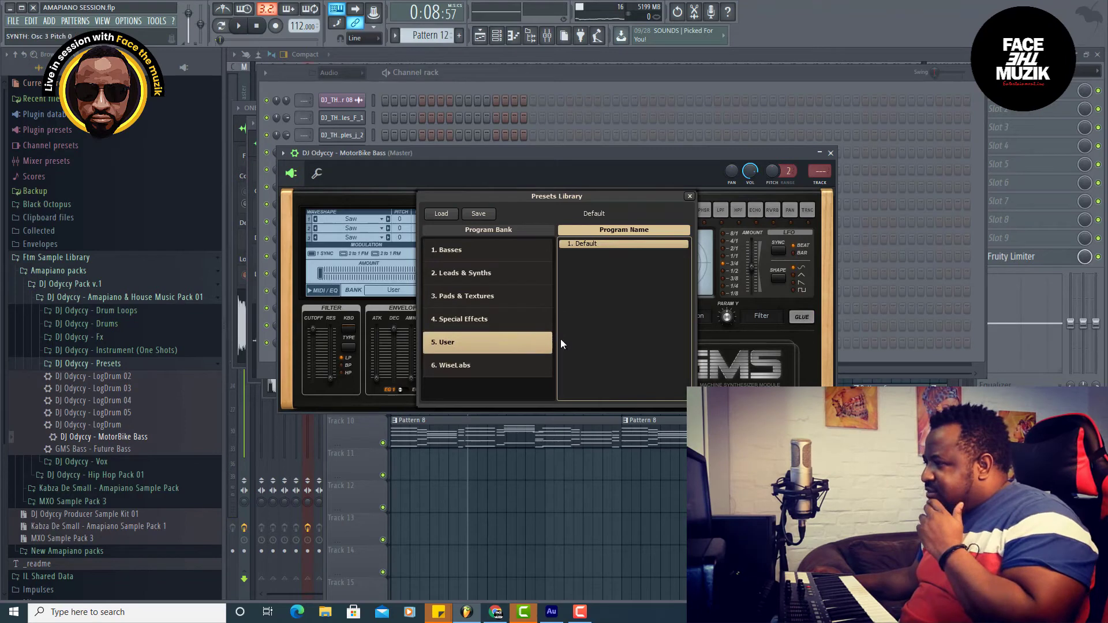
left_click(480, 278)
scroll(611, 310, "down", 1)
left_click(610, 296)
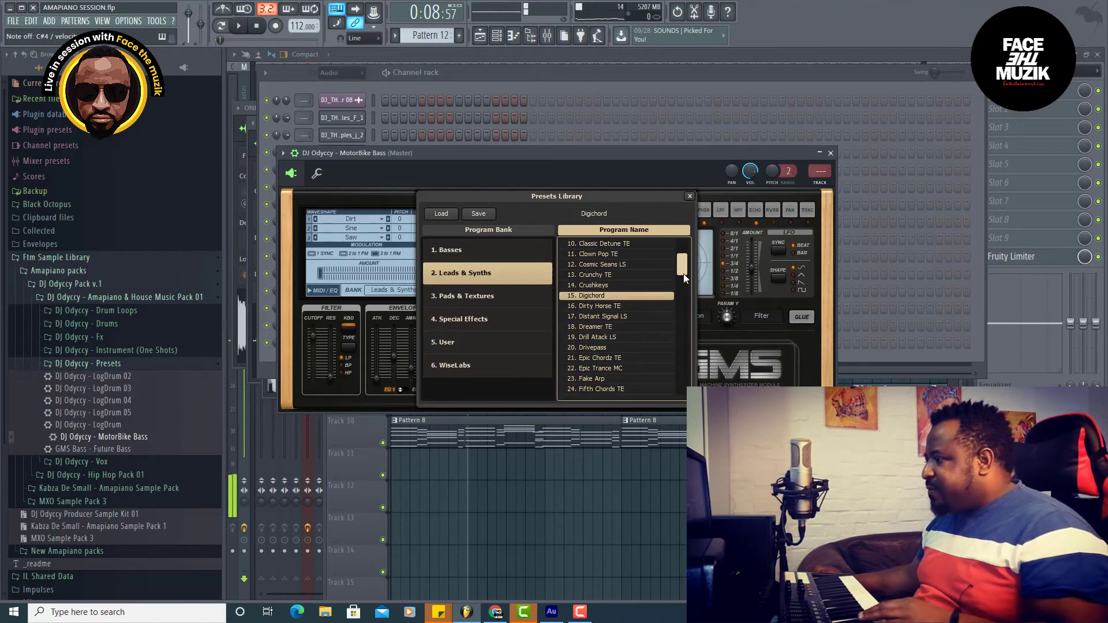
left_click_drag(685, 272, 683, 308)
left_click(591, 337)
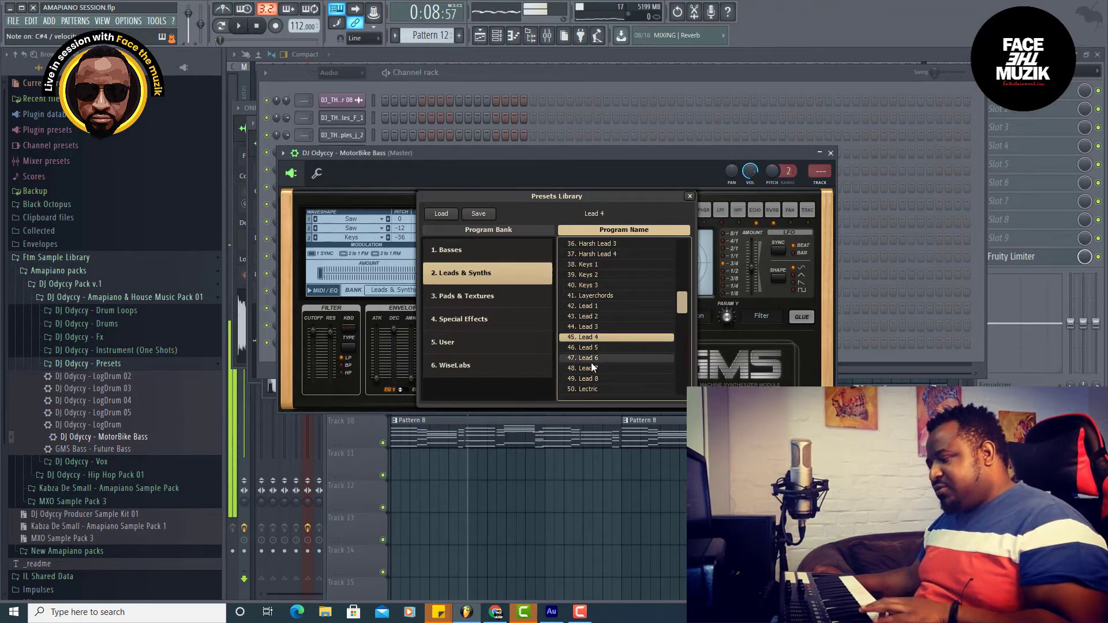
key("Down")
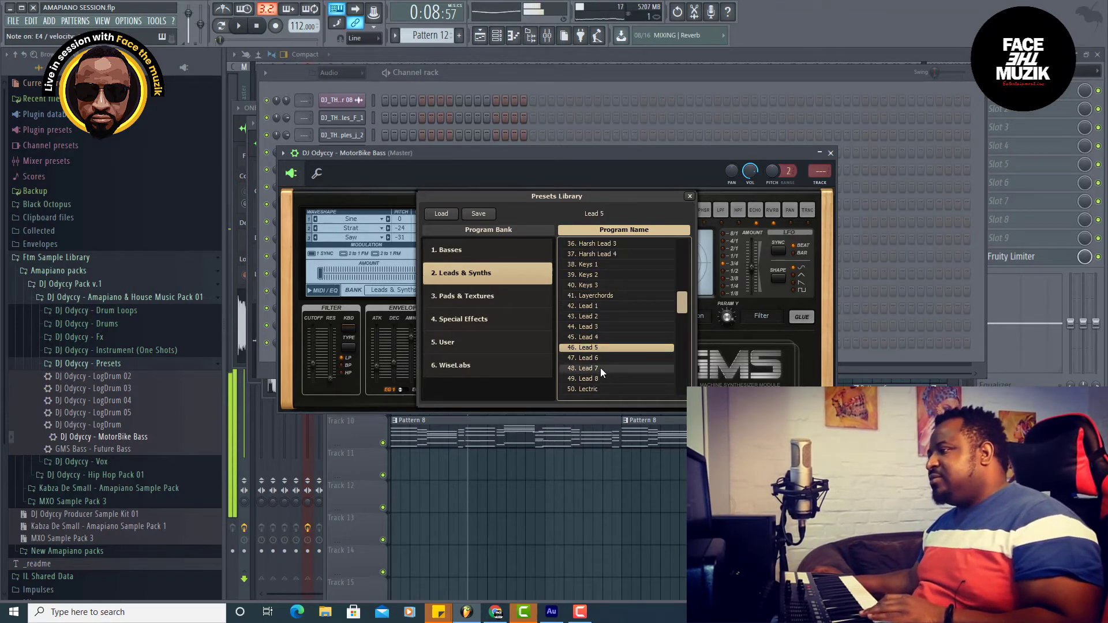
- Audition the Saw presets, Softy TE, Synth 1 and Syncme Lead further down the Leads & Synths bank
left_click_drag(683, 296, 687, 357)
scroll(688, 361, "down", 2)
left_click(596, 306)
left_click(597, 275)
left_click(595, 295)
left_click(594, 326)
left_click(595, 370)
left_click(608, 359)
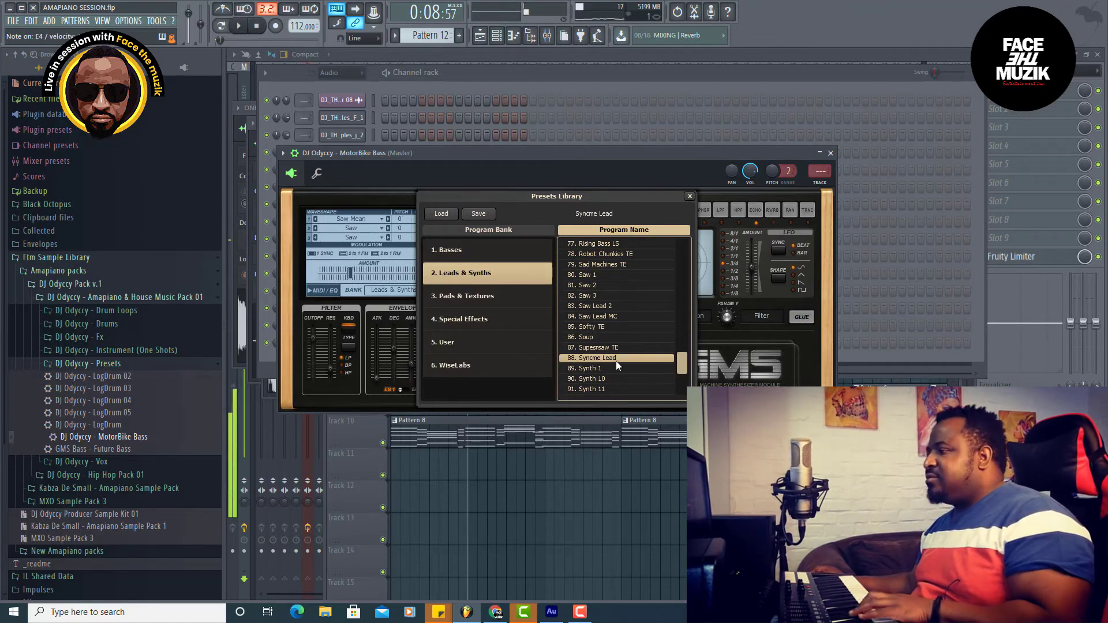
- Work back up the Leads & Synths bank, auditioning presets including Oriental String LS and Organ 1 MC
scroll(635, 326, "up", 4)
left_click(599, 318)
left_click(597, 347)
left_click(604, 245)
left_click(584, 255)
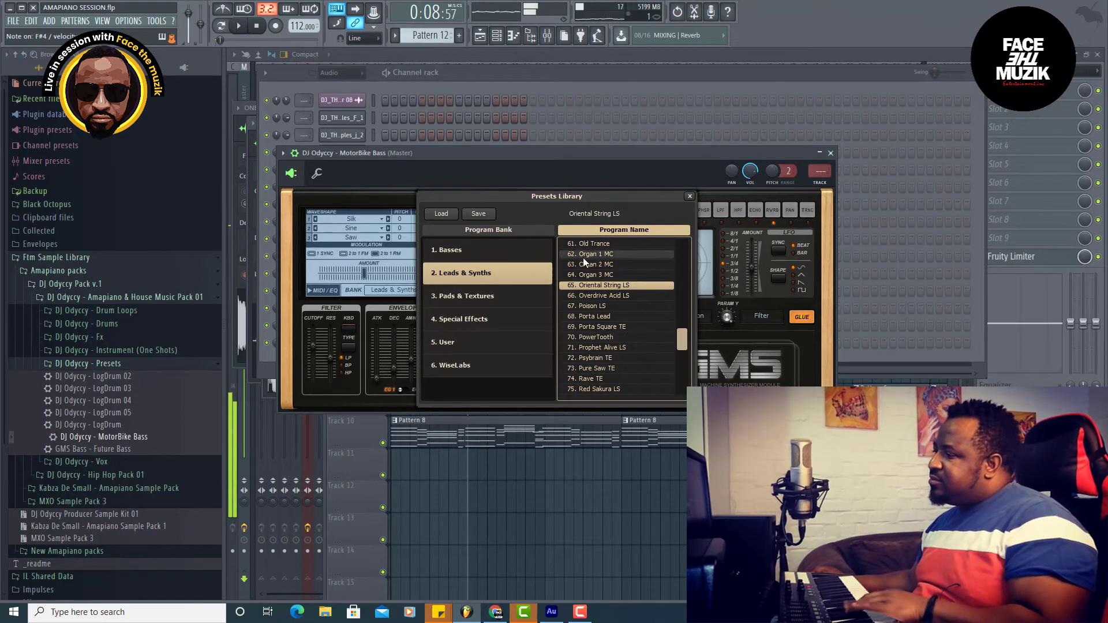
- Try the Organ 1 MC preset against the song playback
scroll(624, 312, "up", 2)
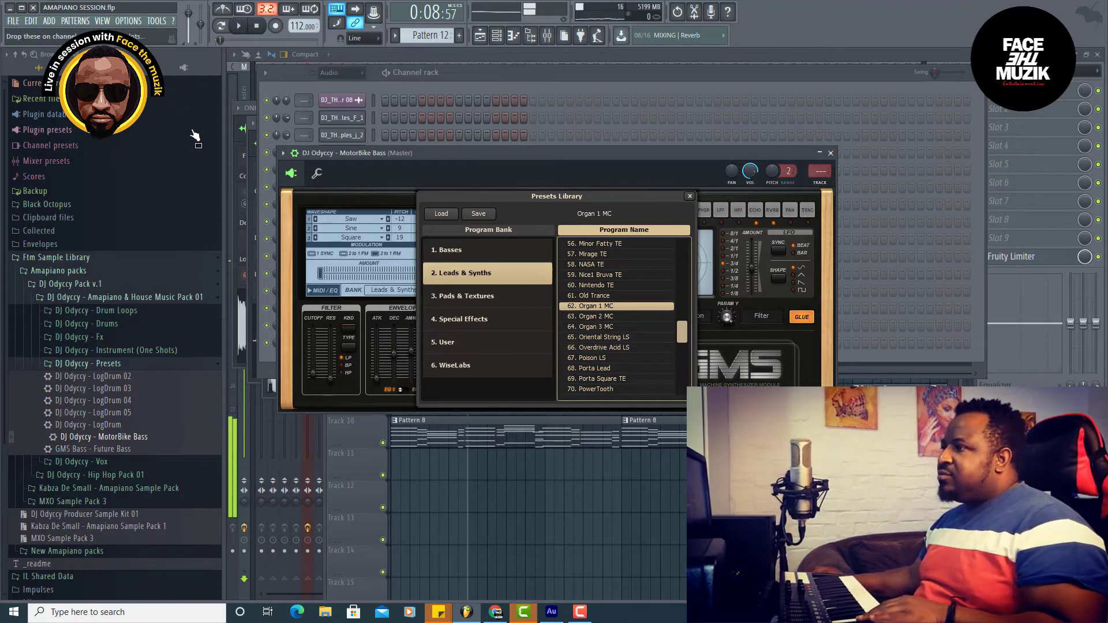
left_click(241, 27)
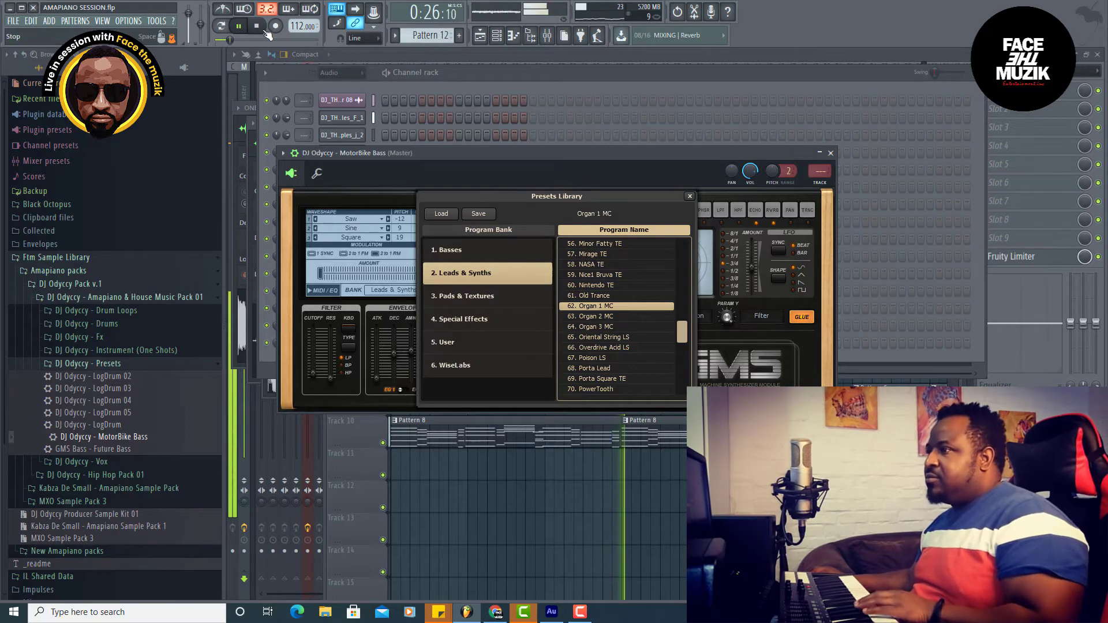
key("space")
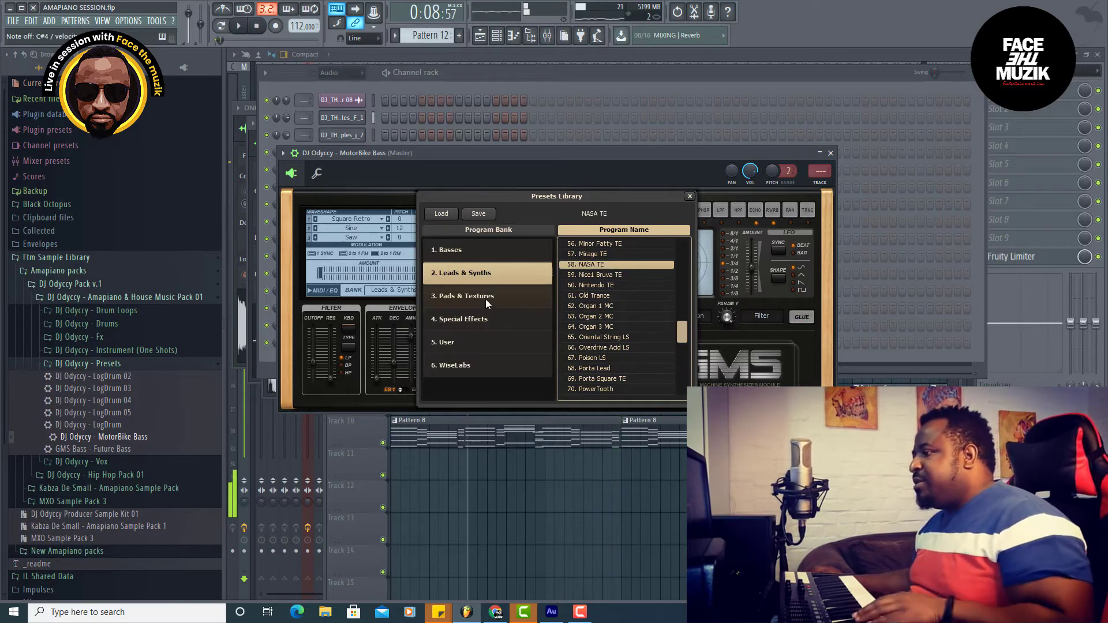
- Audition Texture 4 MC and Texture 7 MC from Pads & Textures, and Copter and Noise 1 from Special Effects
left_click(486, 297)
left_click(585, 277)
left_click(606, 348)
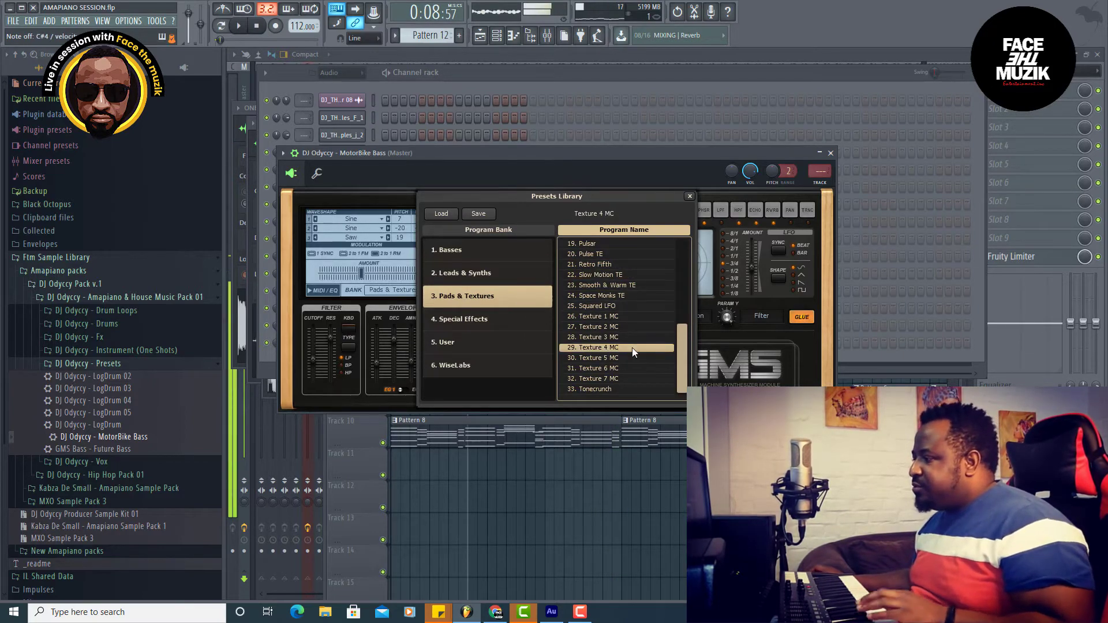
left_click(598, 379)
left_click(528, 319)
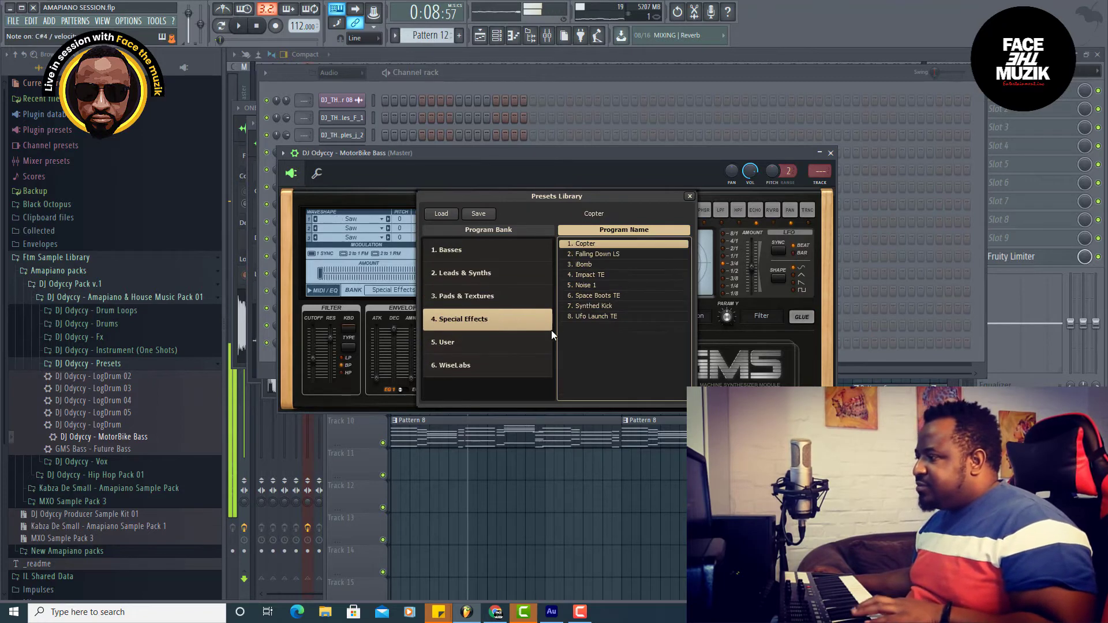
left_click(590, 286)
- Audition Bell Lofi Synth Bell, Lead Brass Bright, Lead Dreamer and Lead Paris Metro Doors in the WiseLabs bank
left_click(456, 258)
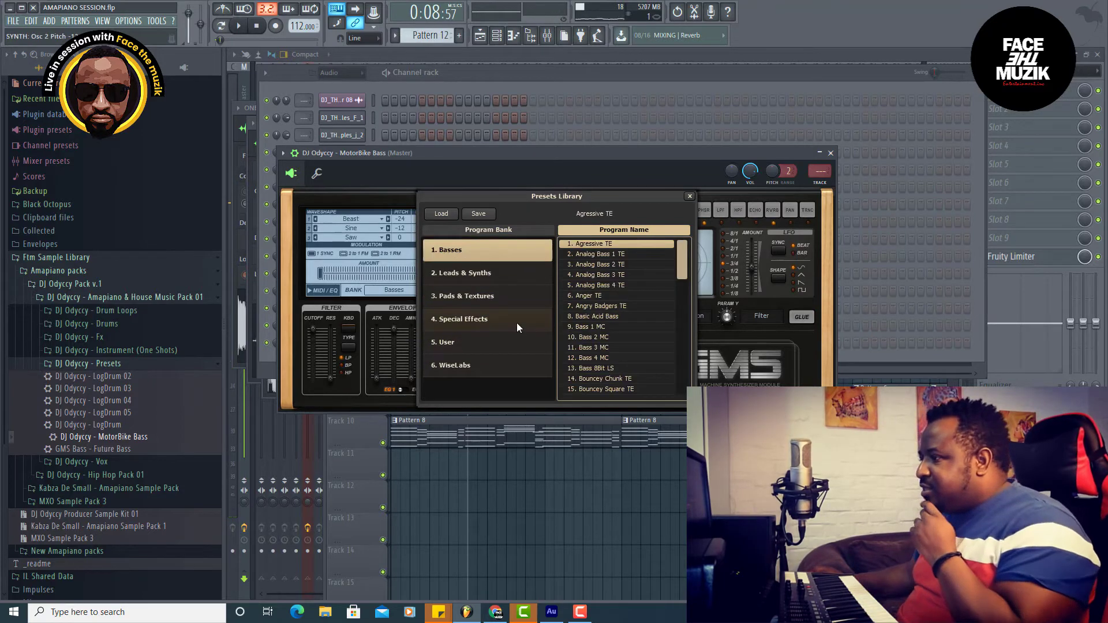
left_click(463, 366)
scroll(632, 299, "down", 7)
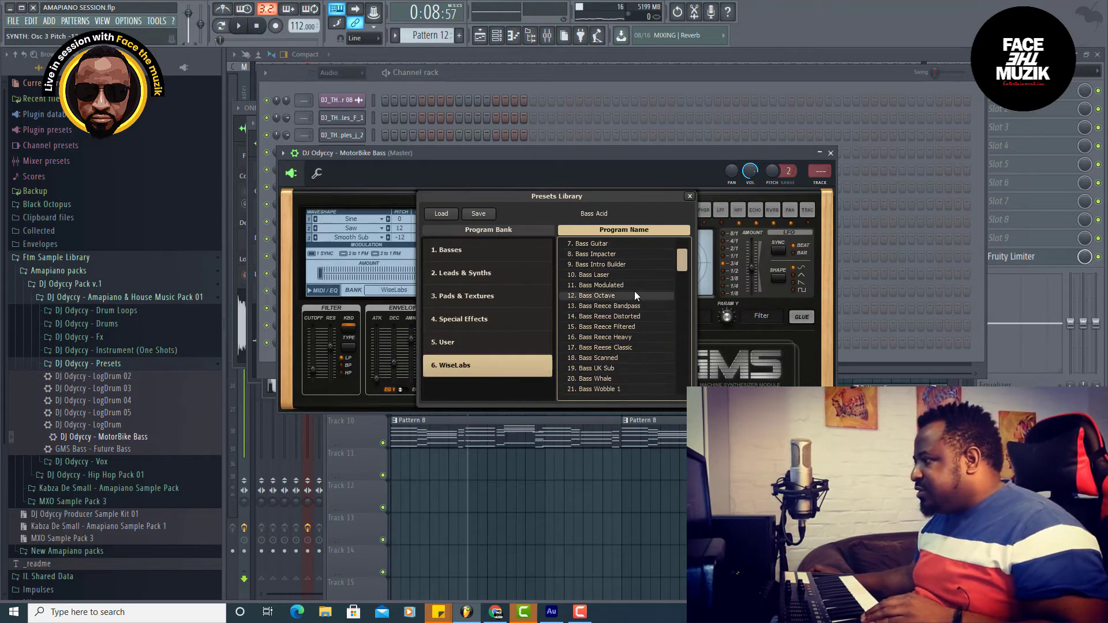
left_click(604, 325)
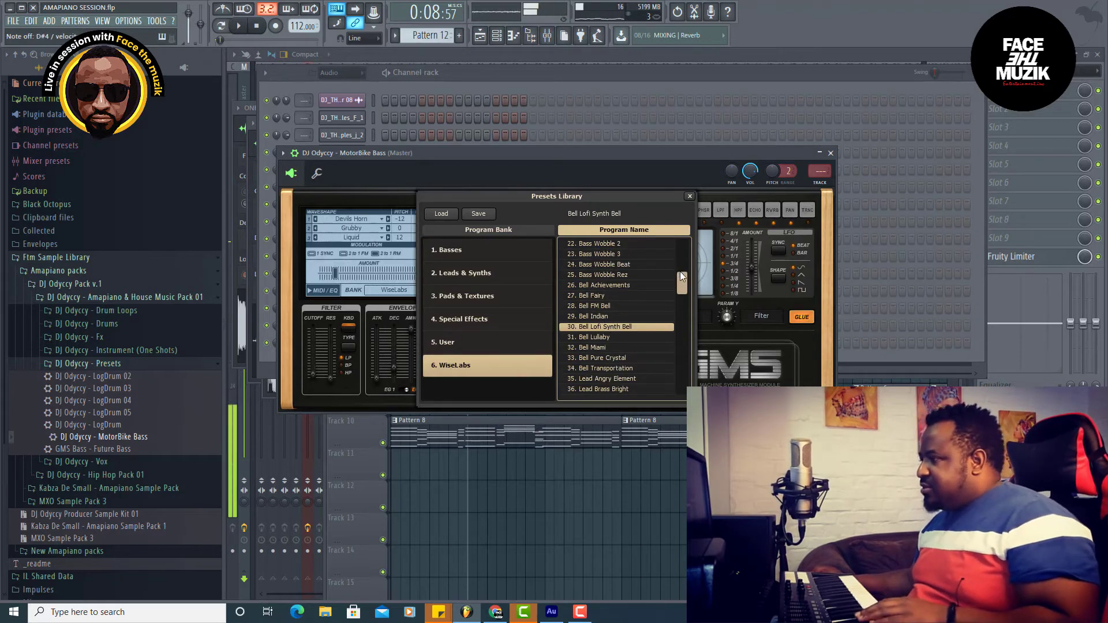
scroll(641, 306, "down", 3)
left_click(609, 286)
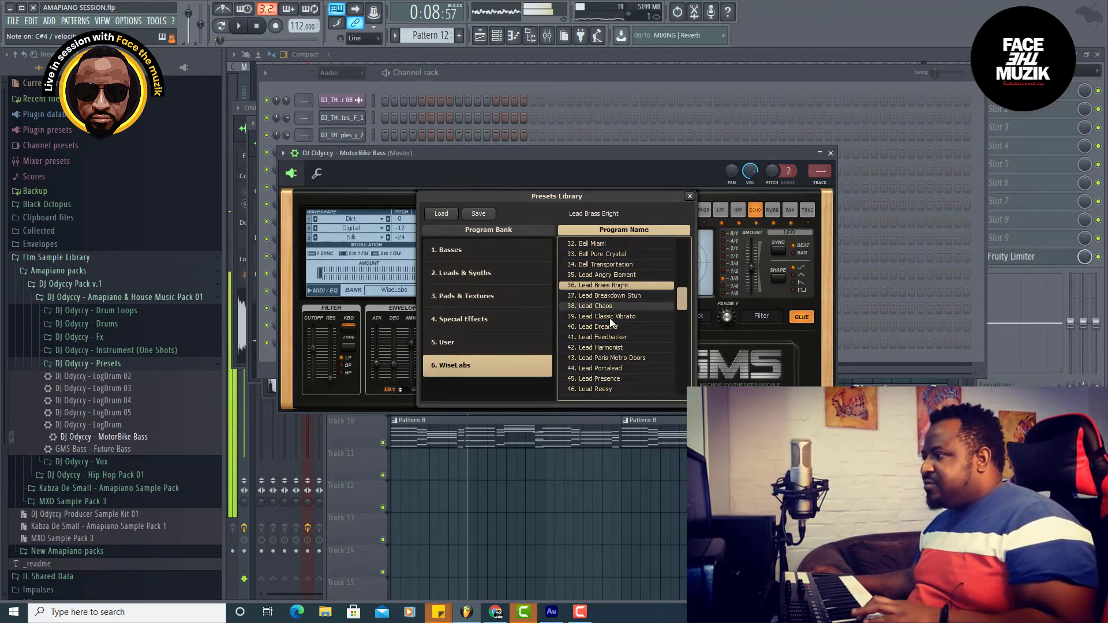
left_click(607, 328)
left_click(603, 359)
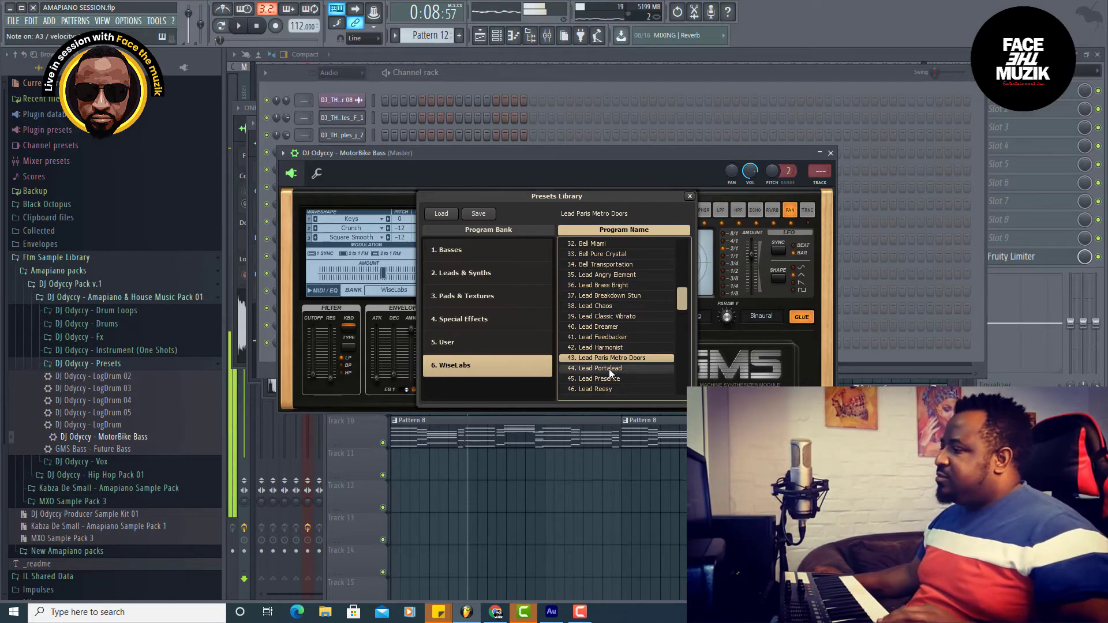
- Check Lead Portalead, go back to Lead Paris Metro Doors and try it against the song playback
left_click(609, 369)
scroll(630, 319, "down", 2)
left_click(614, 338)
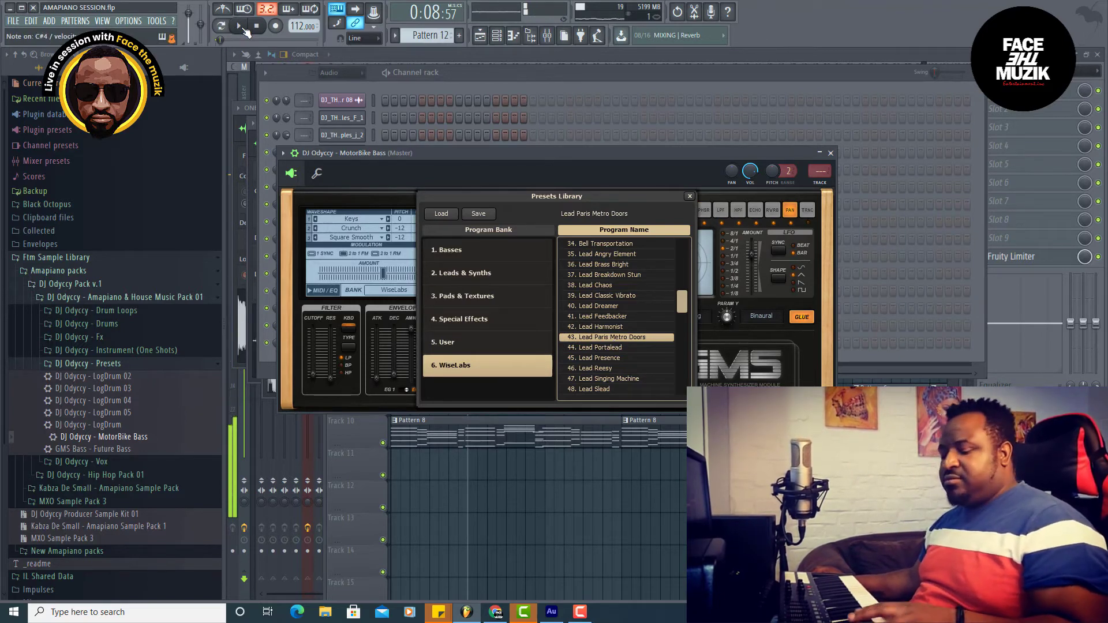
left_click(244, 27)
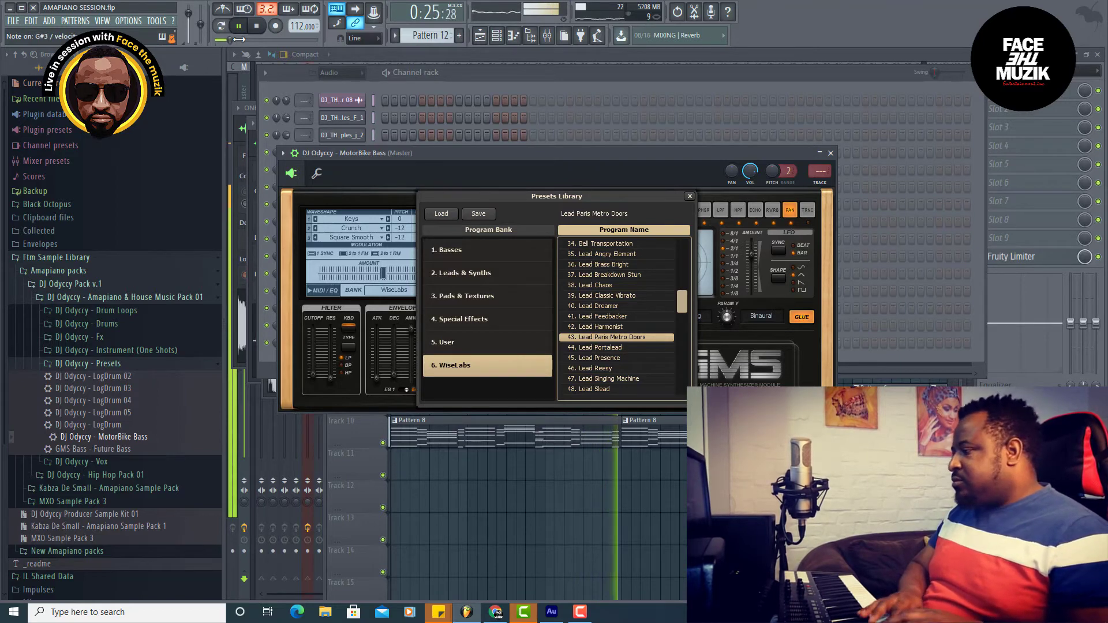
key("space")
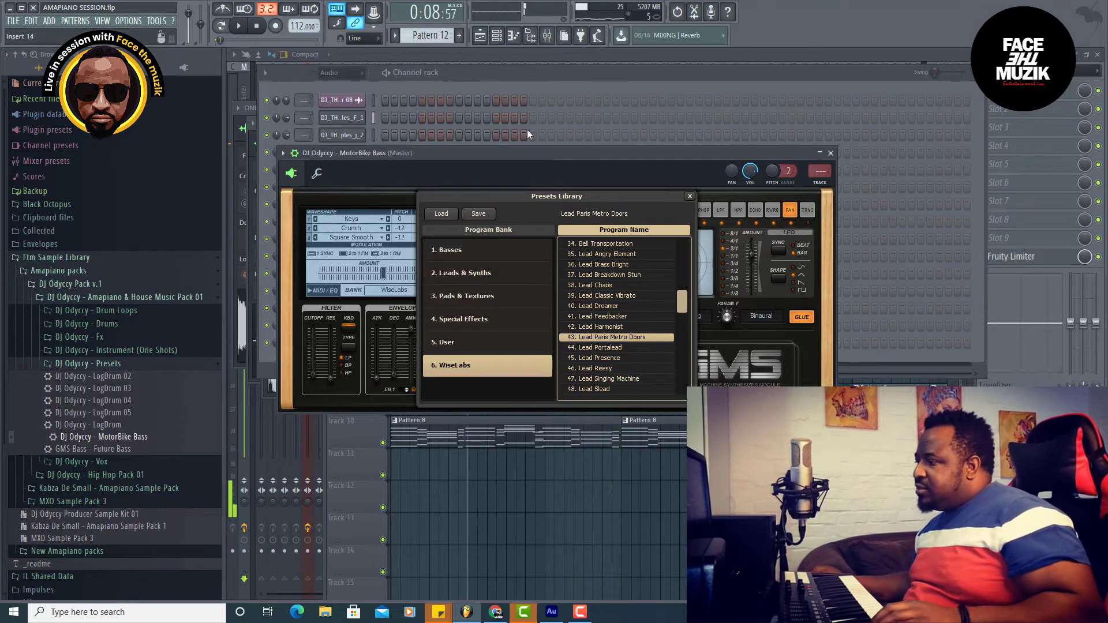
- Audition Lead Breakdown Stun, Lead Presence and Lead Singing Machine among the WiseLabs leads
left_click(624, 276)
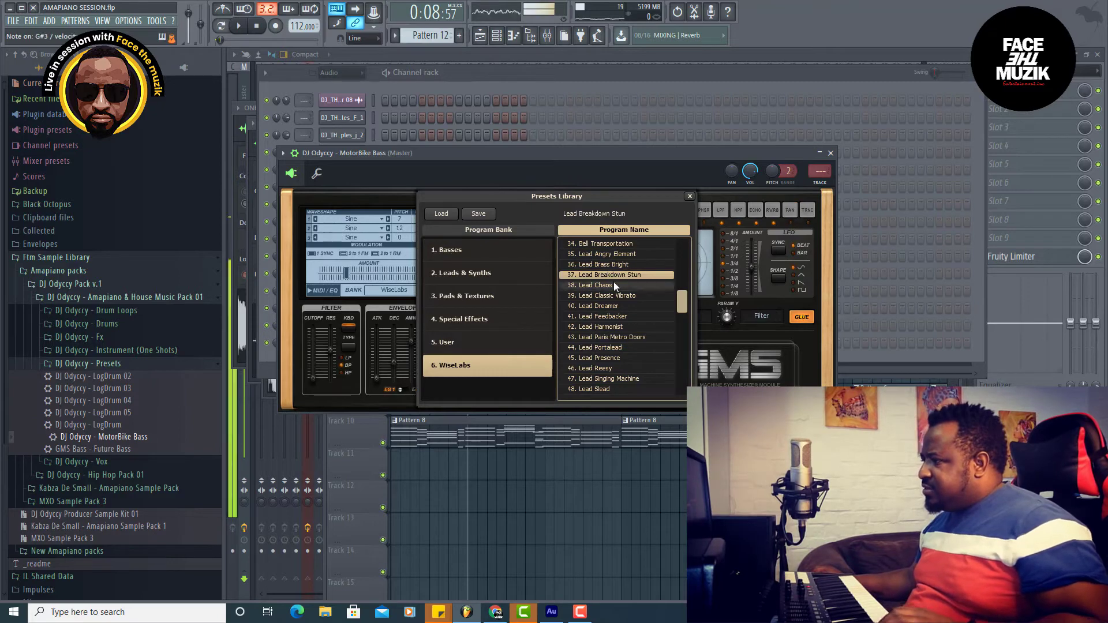
left_click(608, 265)
left_click(617, 348)
left_click(608, 368)
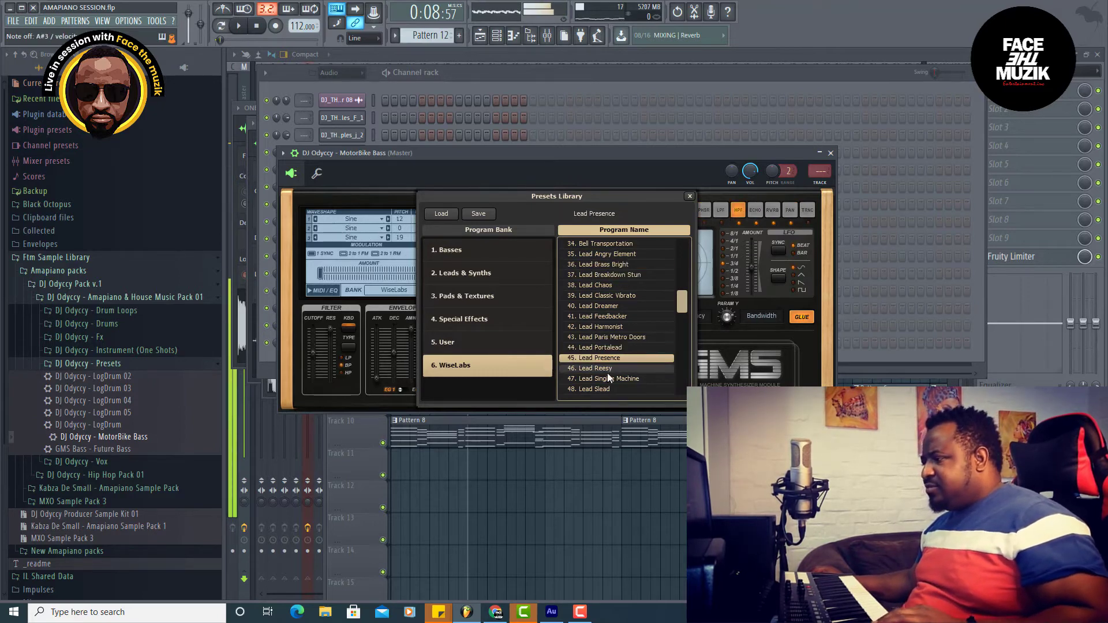
scroll(601, 366, "down", 1)
left_click(595, 349)
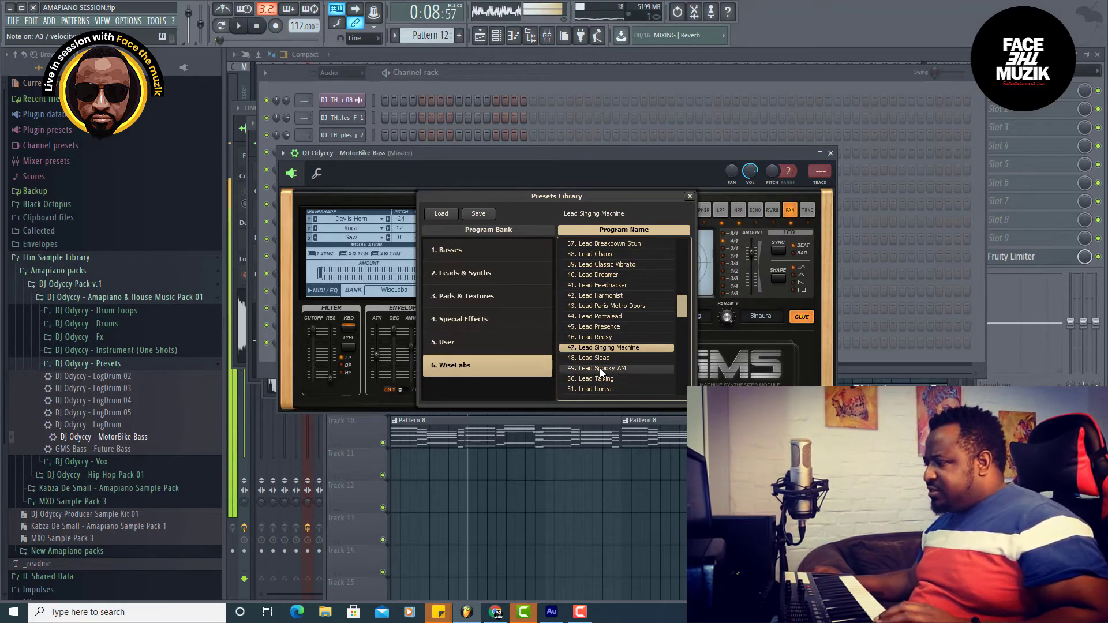
left_click(602, 368)
- Audition Lead Unreal and Pad Completed in the WiseLabs bank
scroll(626, 331, "down", 1)
left_click(604, 356)
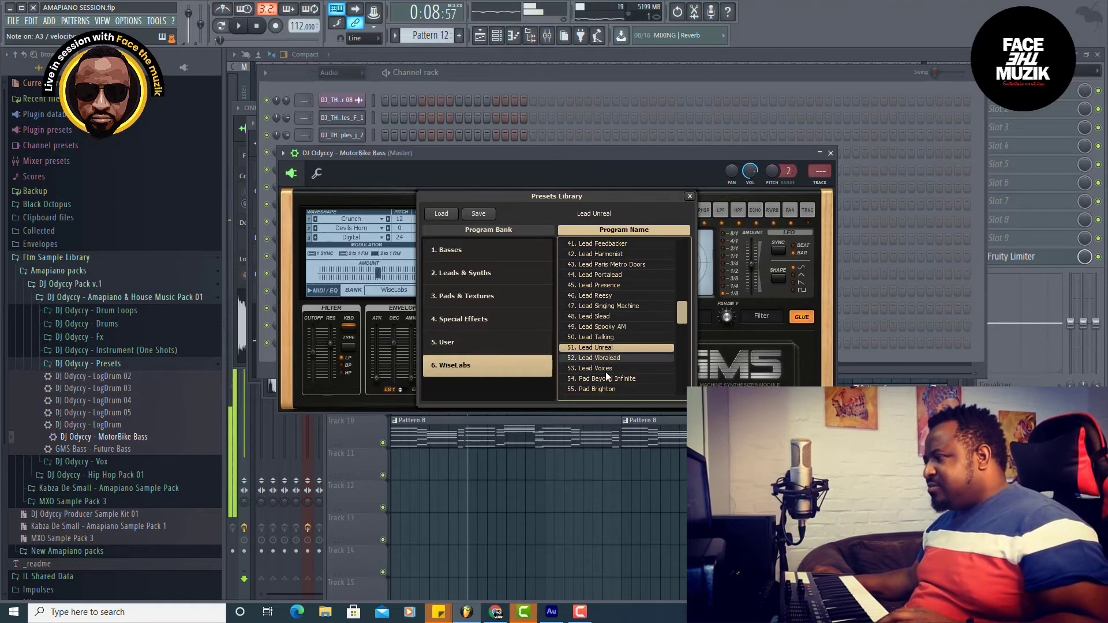
left_click(603, 378)
left_click(598, 392)
scroll(622, 361, "down", 5)
left_click(597, 357)
scroll(618, 333, "up", 1)
scroll(618, 332, "down", 6)
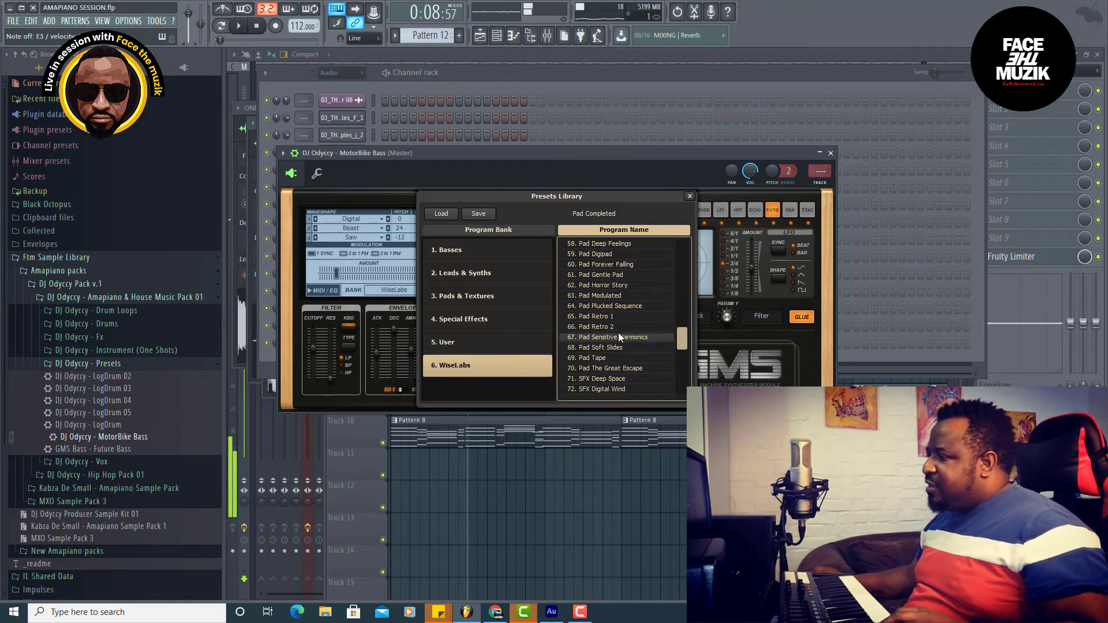
- Audition Synth Basic Supersaw, Synth Bright, Synth Distorted Chords and Synth Epic Chord Progression in the WiseLabs bank
left_click_drag(677, 345, 681, 365)
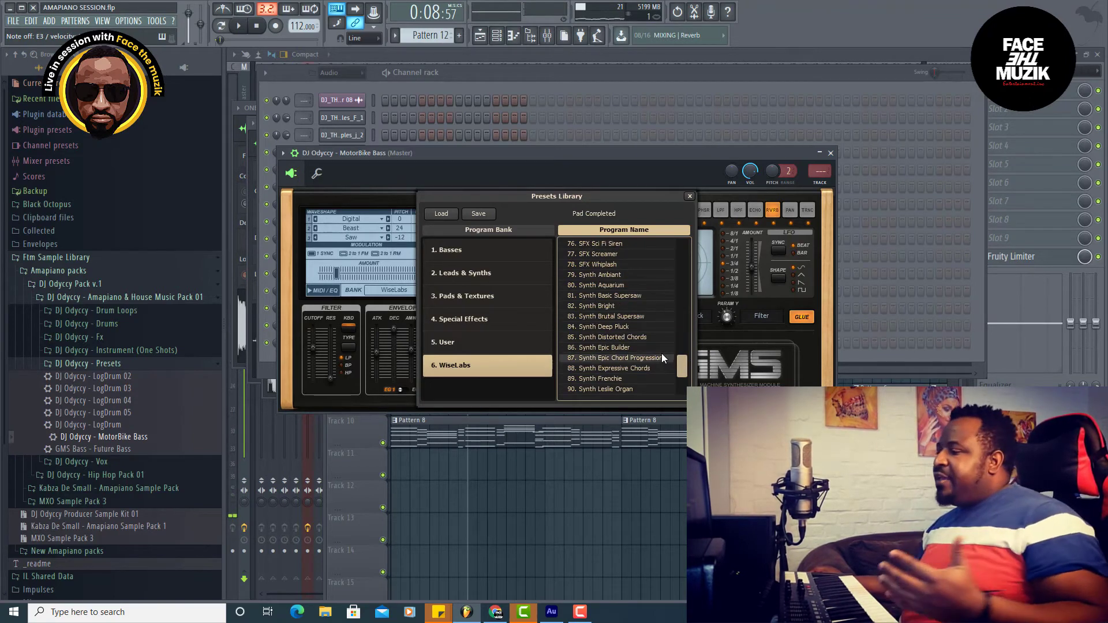
left_click(645, 295)
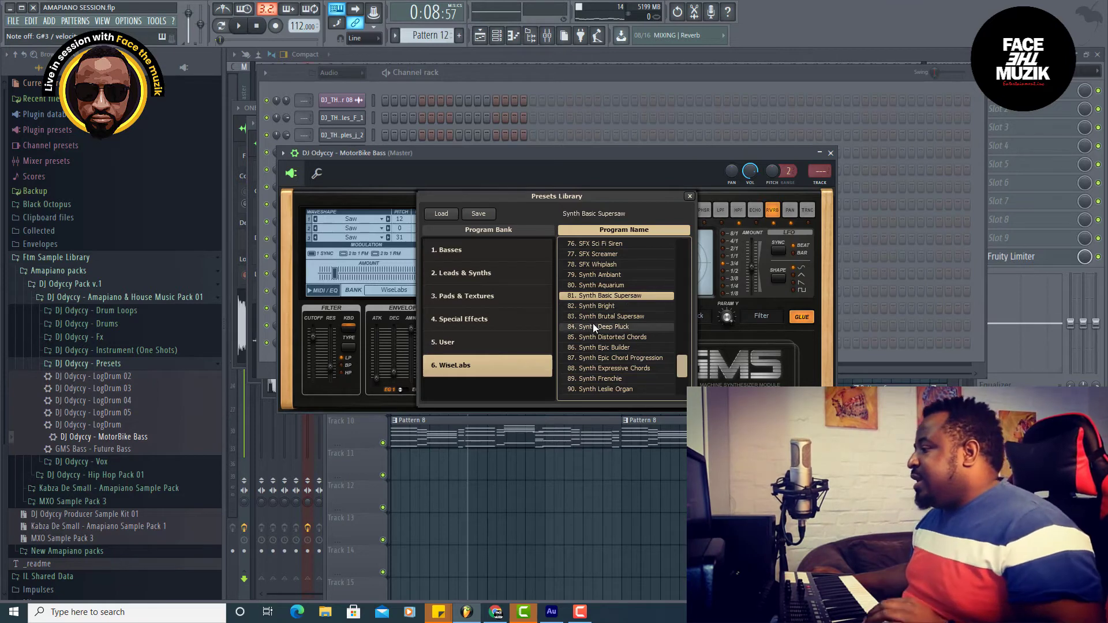
left_click(607, 307)
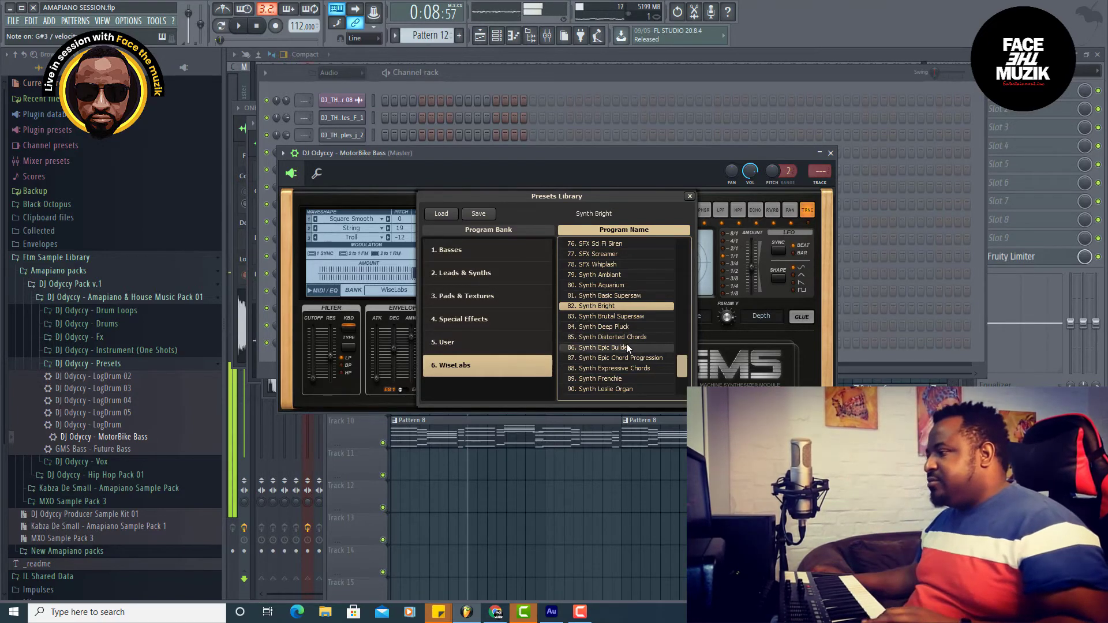
left_click(626, 317)
left_click(619, 346)
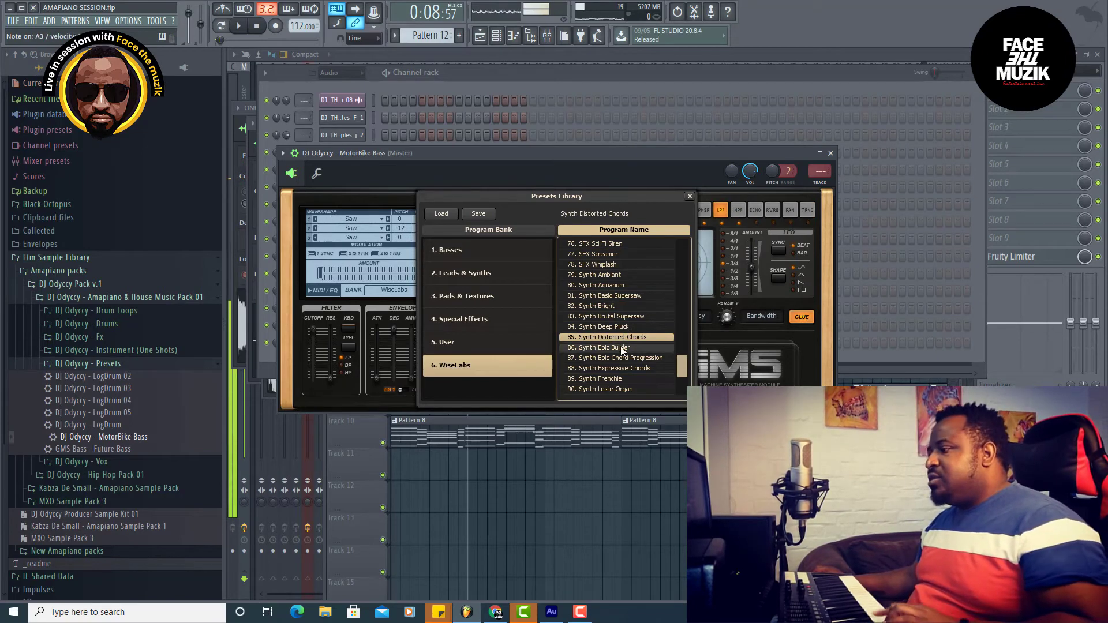
left_click(614, 358)
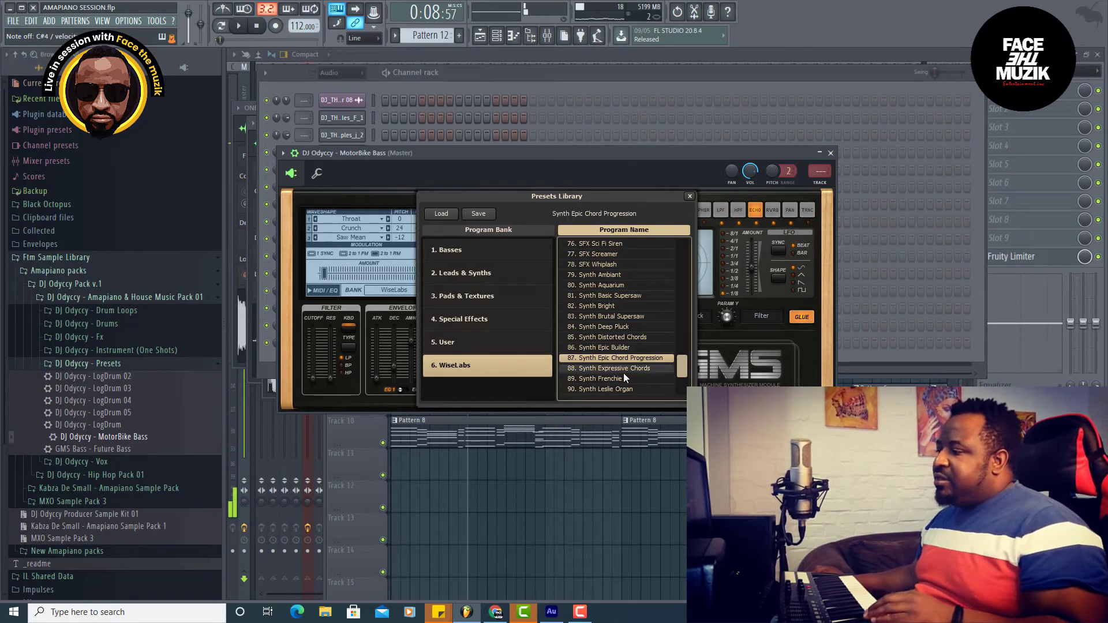
left_click(624, 370)
- Audition Synth Leslie Organ, Synth Plucked Mod, Synth Poly Sequence and Synth Poly Stutter
scroll(624, 368, "down", 1)
left_click(618, 339)
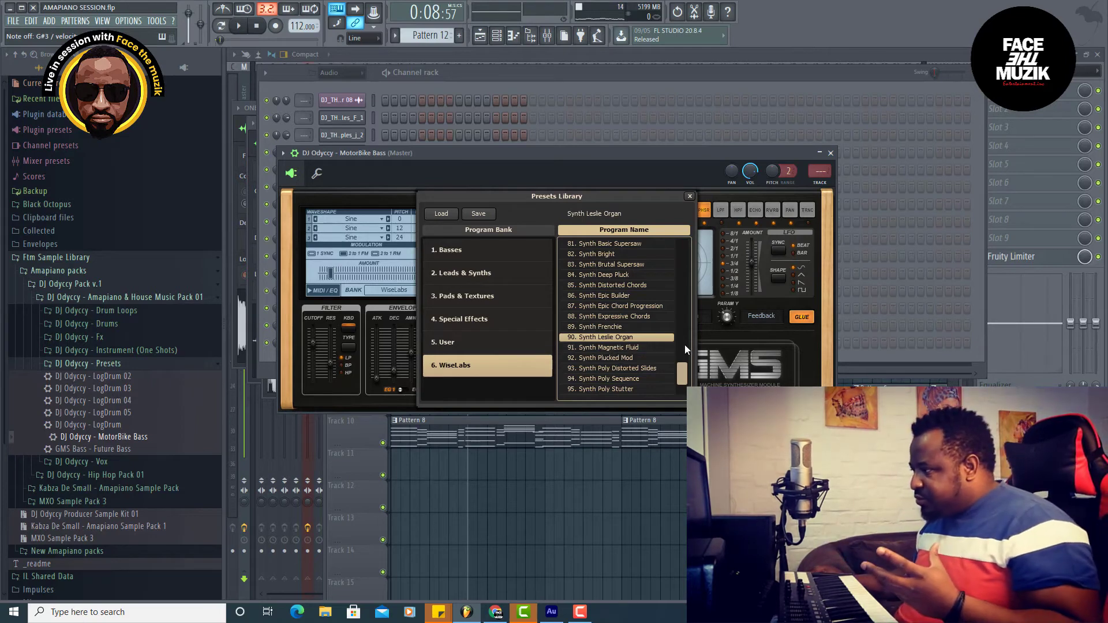
left_click(626, 358)
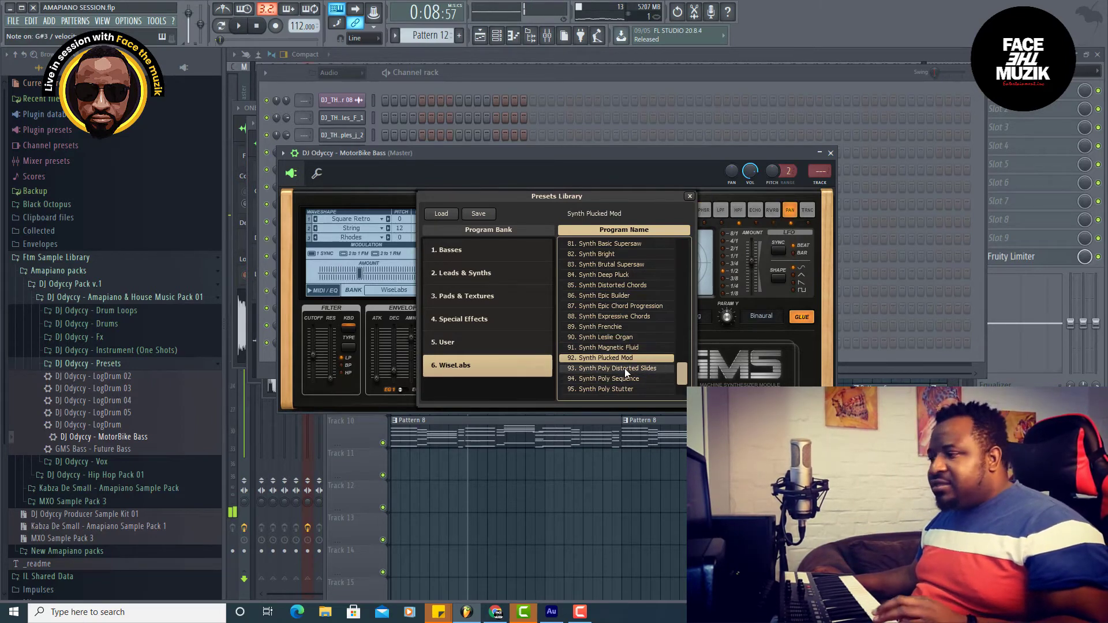
left_click(624, 368)
left_click(615, 379)
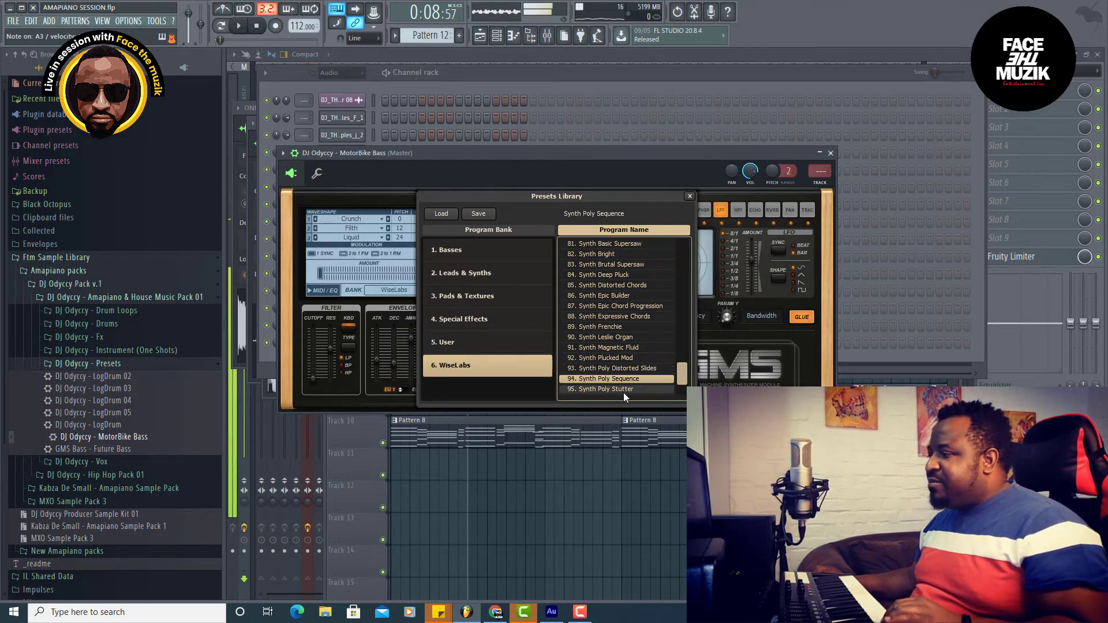
left_click(624, 392)
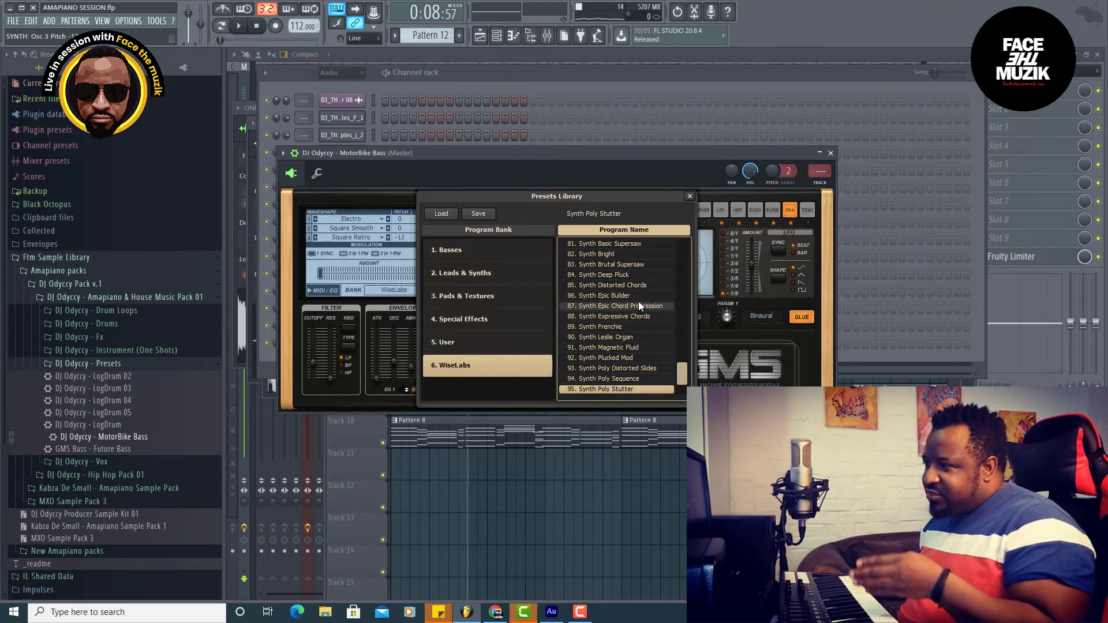
- Switch to the Leads & Synths bank and audition presets from Saw Lead MC through Synth 10
left_click(481, 274)
left_click(604, 276)
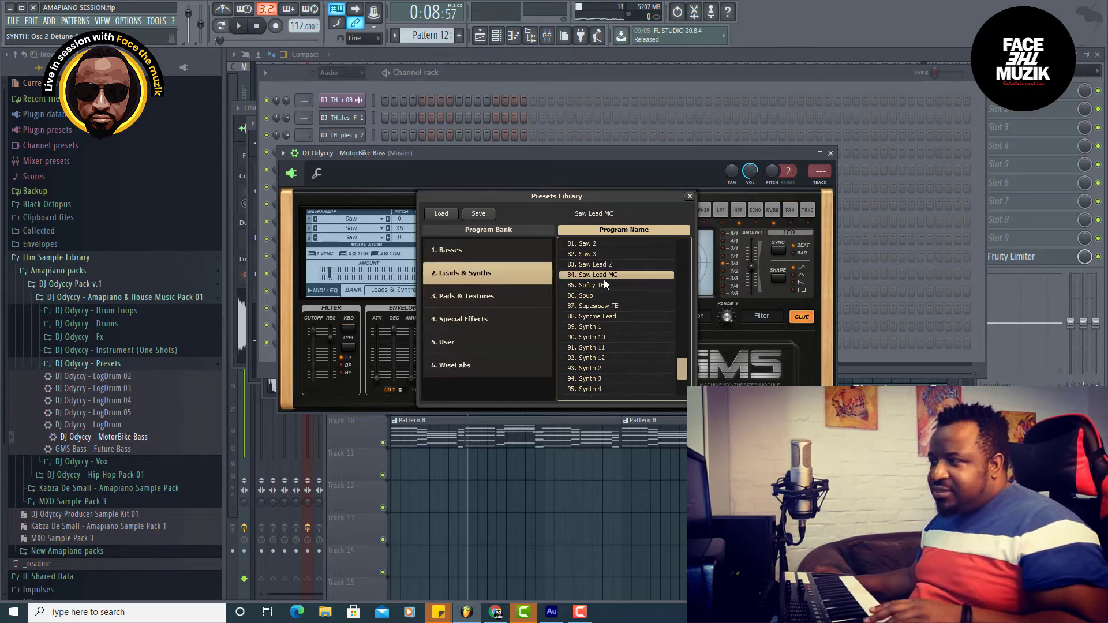
left_click(596, 255)
left_click(584, 306)
left_click(593, 326)
left_click(612, 297)
left_click(599, 337)
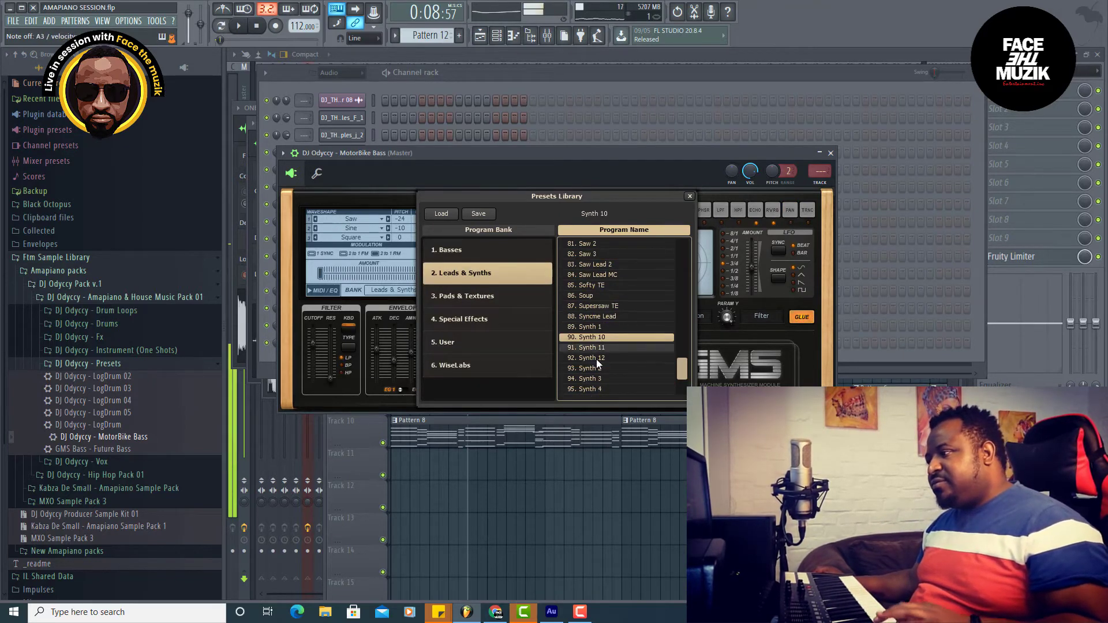
- Audition Synth 3 and Synth 6 in the Leads & Synths bank
left_click(602, 355)
left_click(602, 337)
left_click(595, 347)
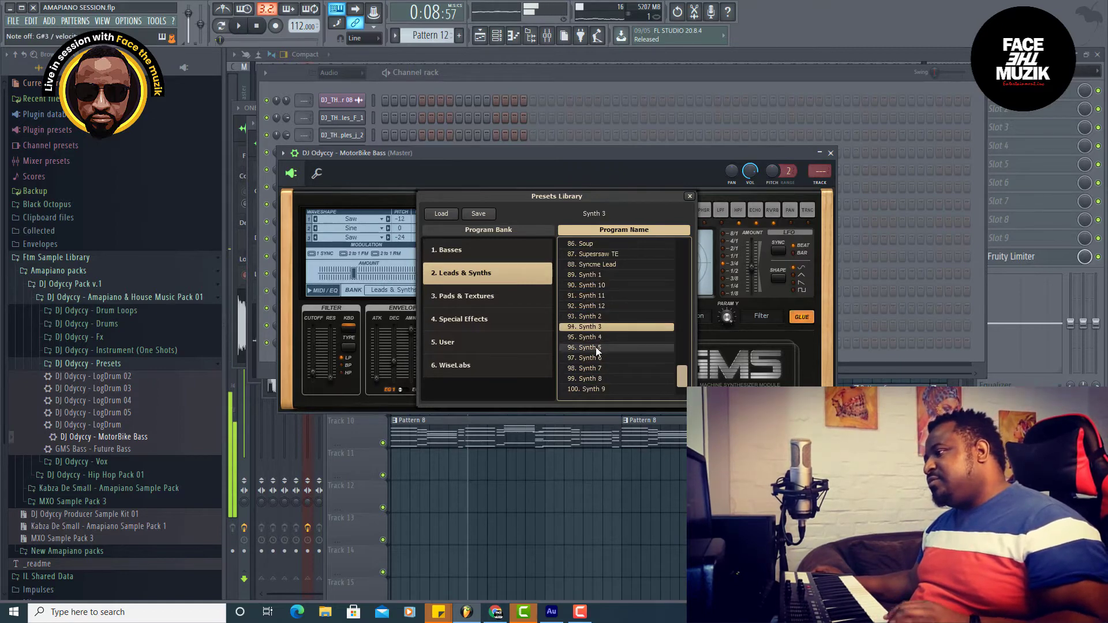
left_click(595, 358)
scroll(599, 328, "down", 1)
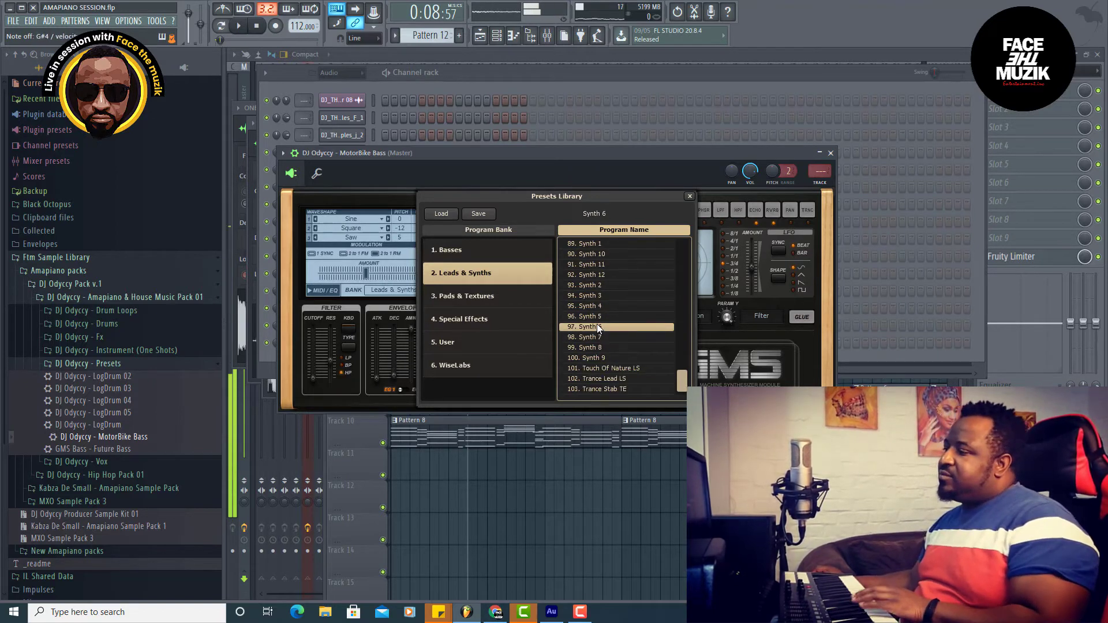
- Audition Touch Of Nature LS, then load Trance Lead LS and try it against the song playback
left_click(594, 358)
left_click(594, 379)
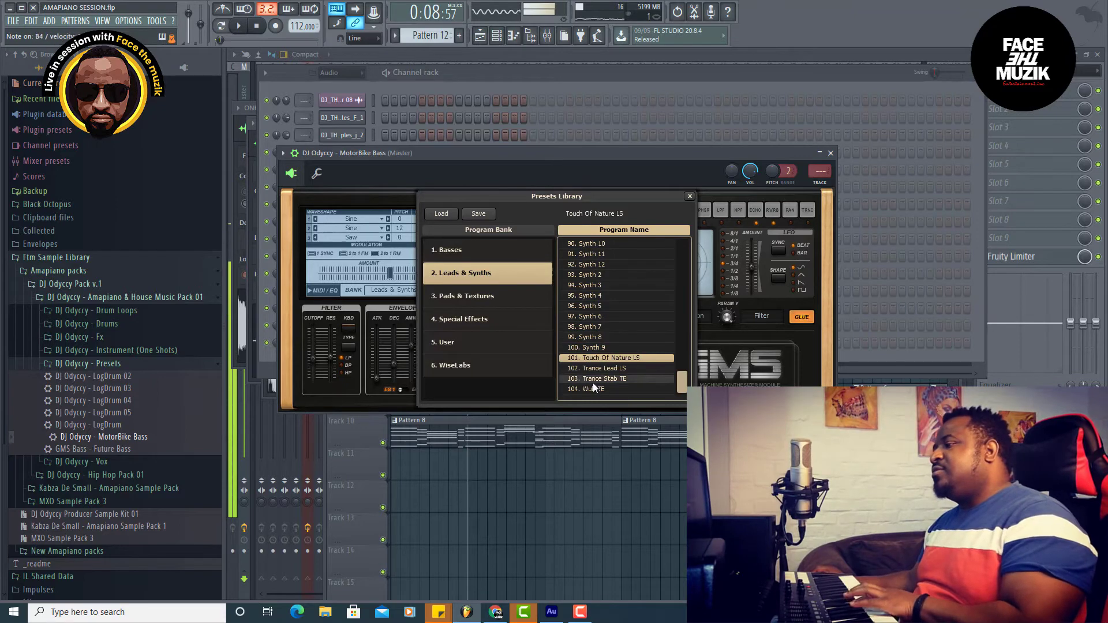
scroll(595, 370, "down", 1)
left_click(594, 379)
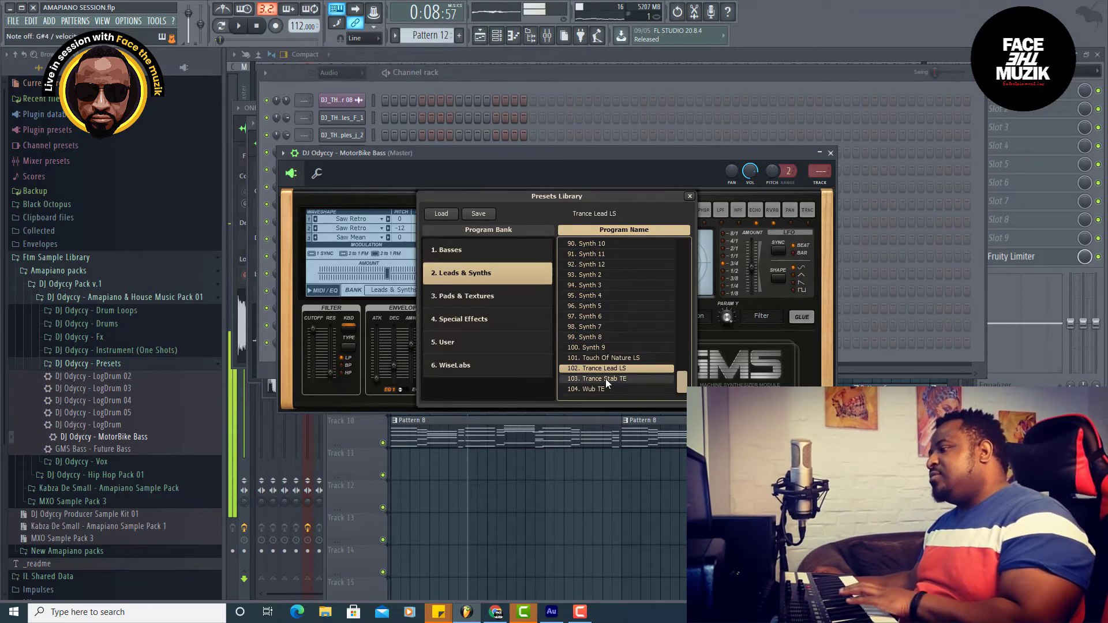
left_click(610, 369)
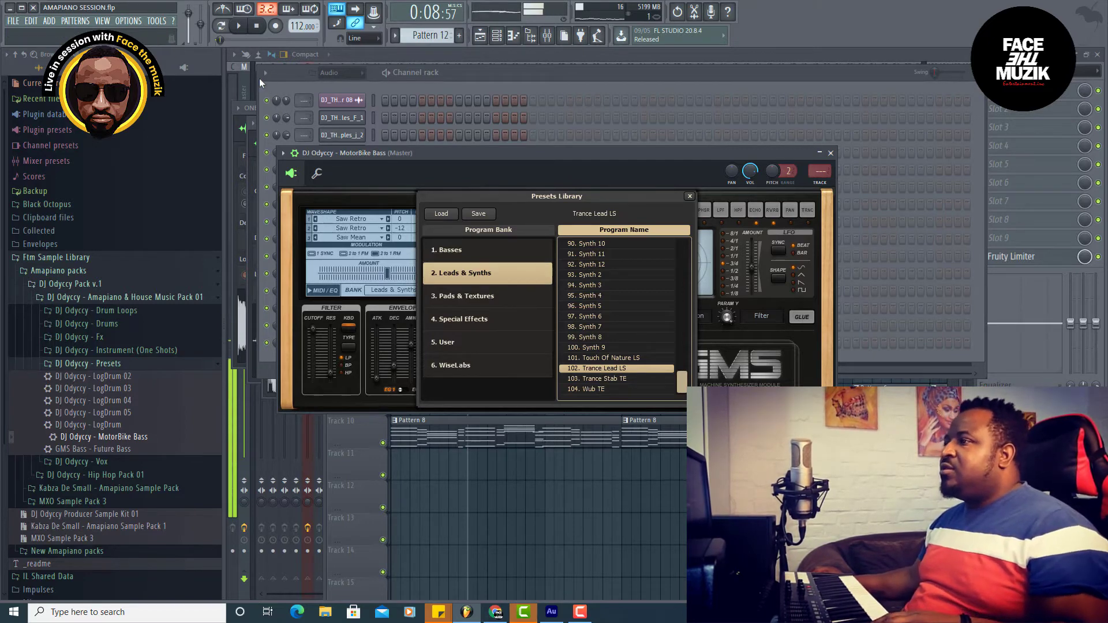
left_click(238, 26)
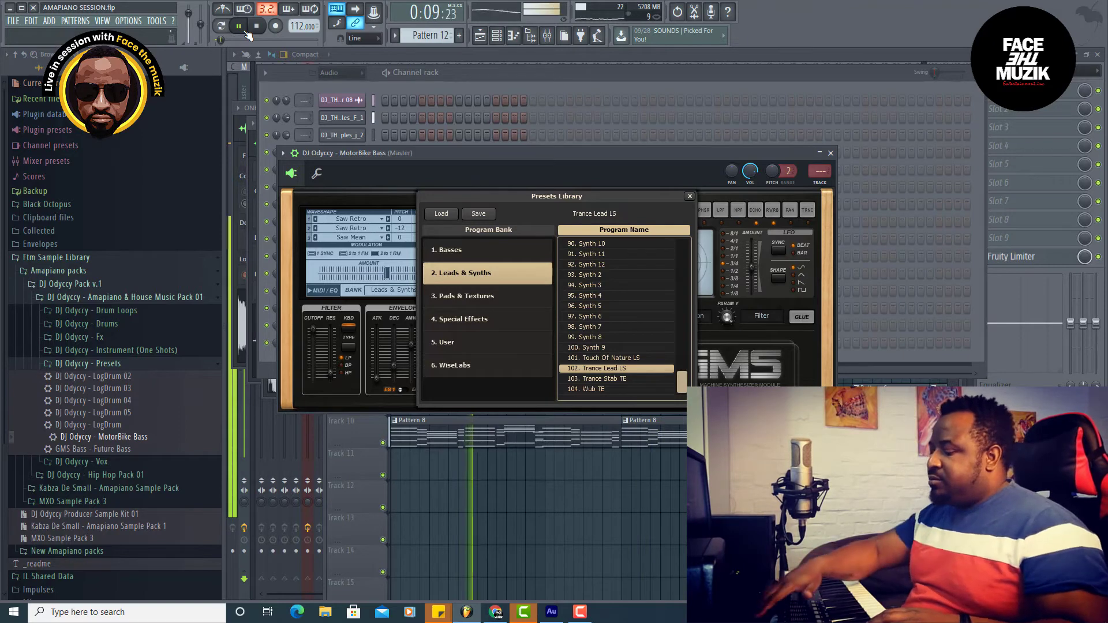
left_click(245, 30)
- Bring the channel rack forward, arm recording for everything and turn on the metronome
left_click(514, 79)
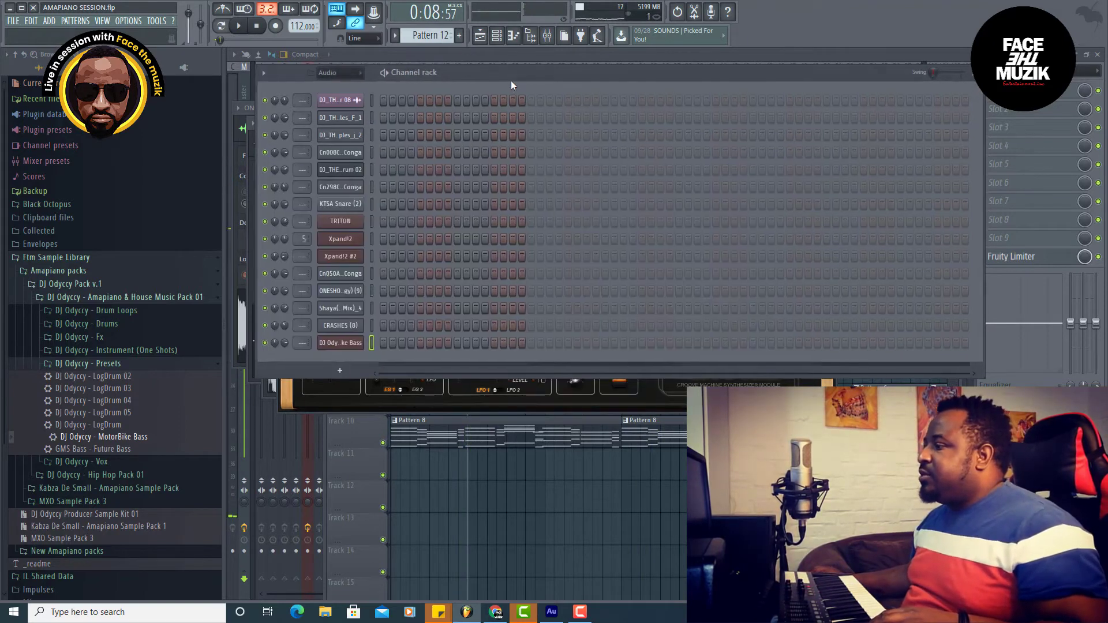
left_click_drag(514, 78, 513, 79)
key("r")
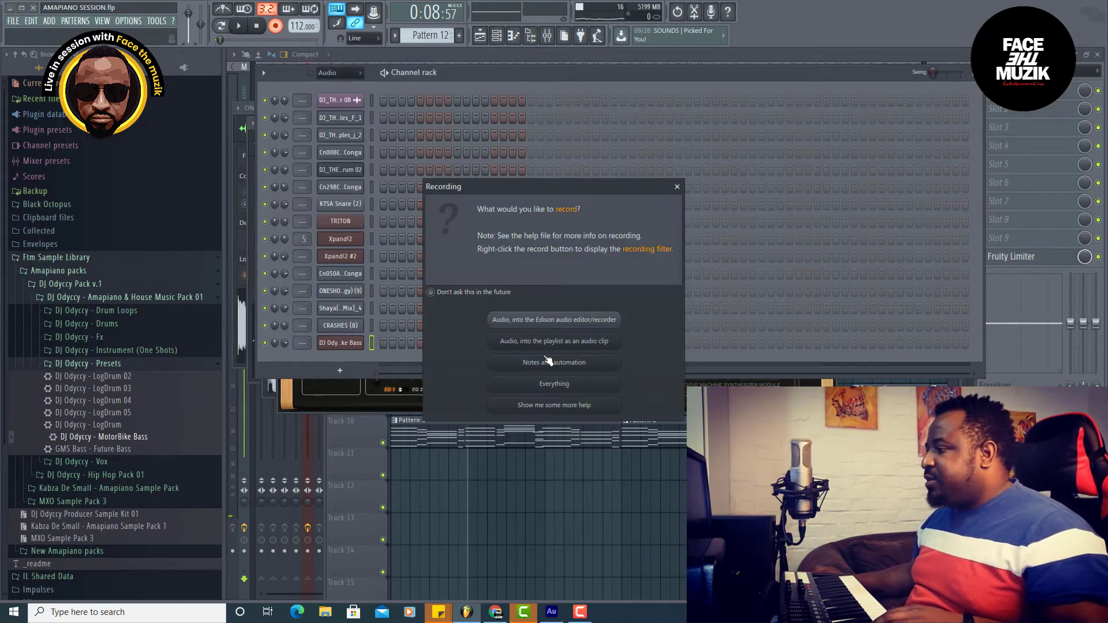
left_click(551, 384)
left_click(231, 13)
- Record a short MotorBike Bass take, clear its notes and start recording the line again in Pattern 12
key("space")
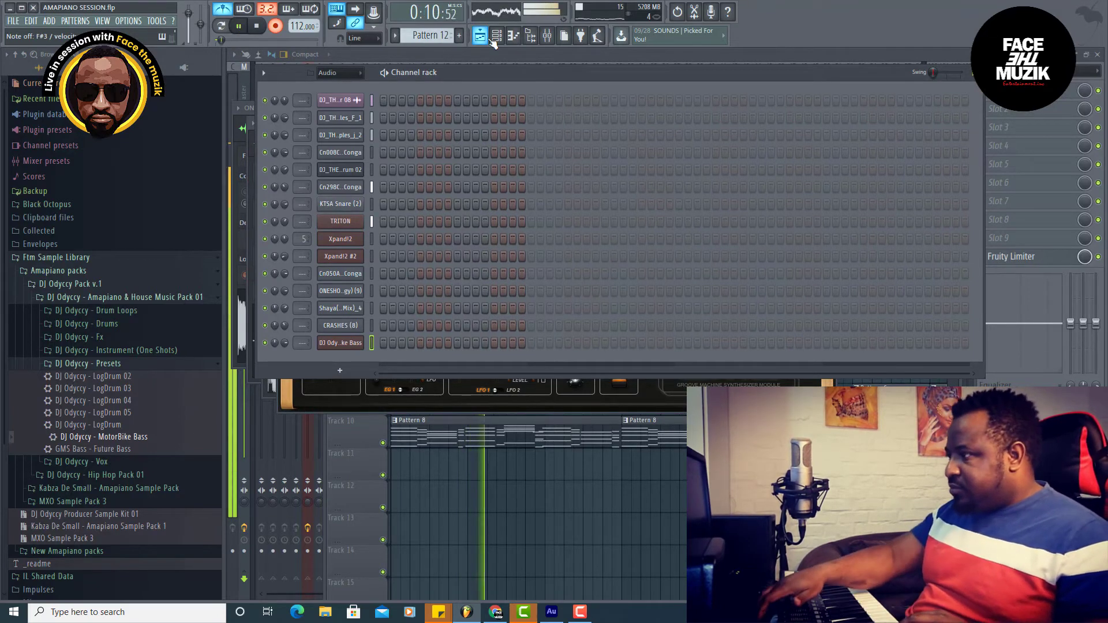
key("space")
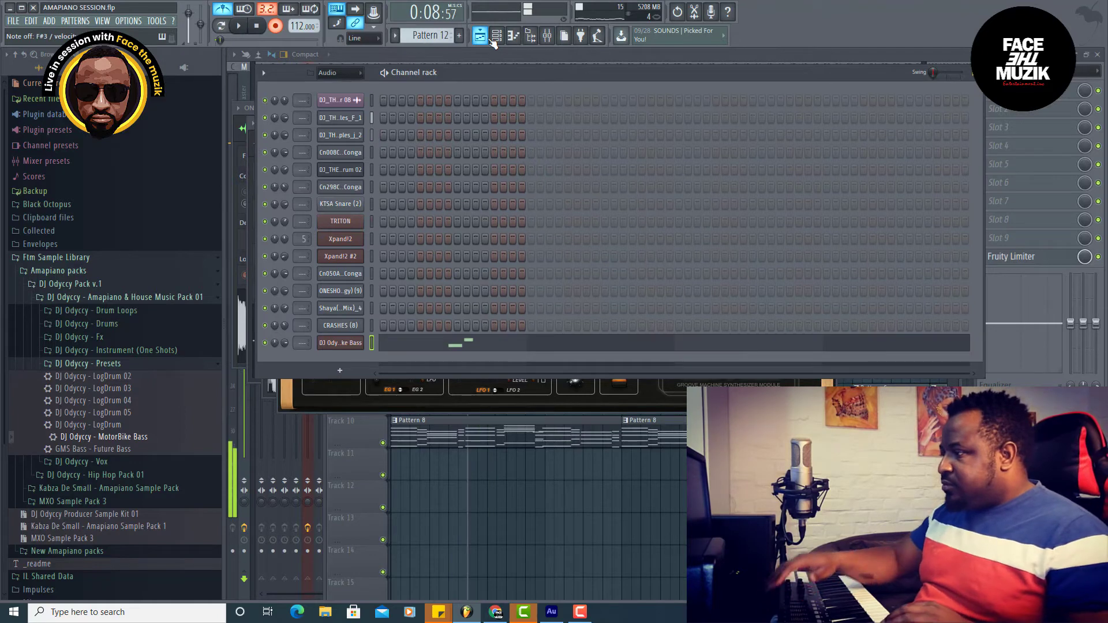
right_click(345, 344)
left_click(498, 343)
key("space")
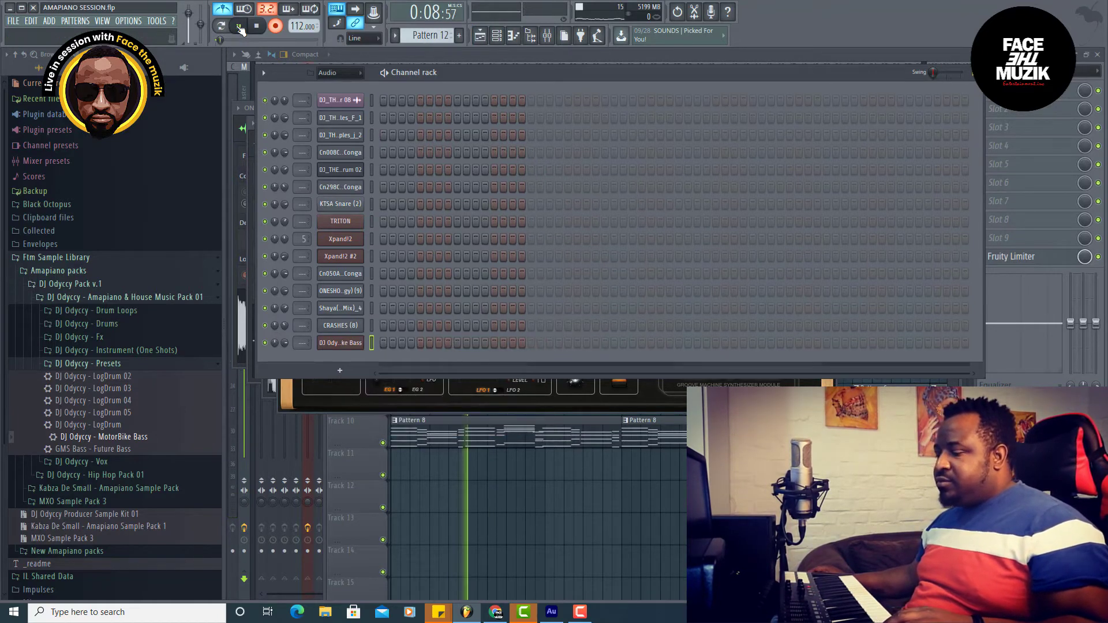
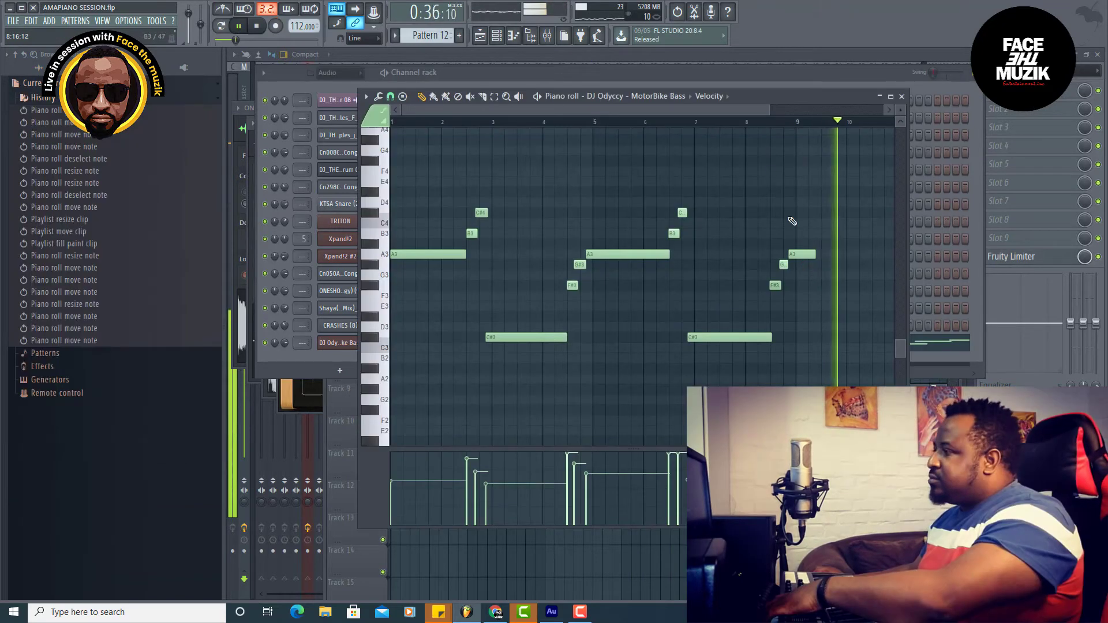
- Shorten the final A3 note of the recorded line and play it back with the metronome on
key("space")
left_click(814, 256)
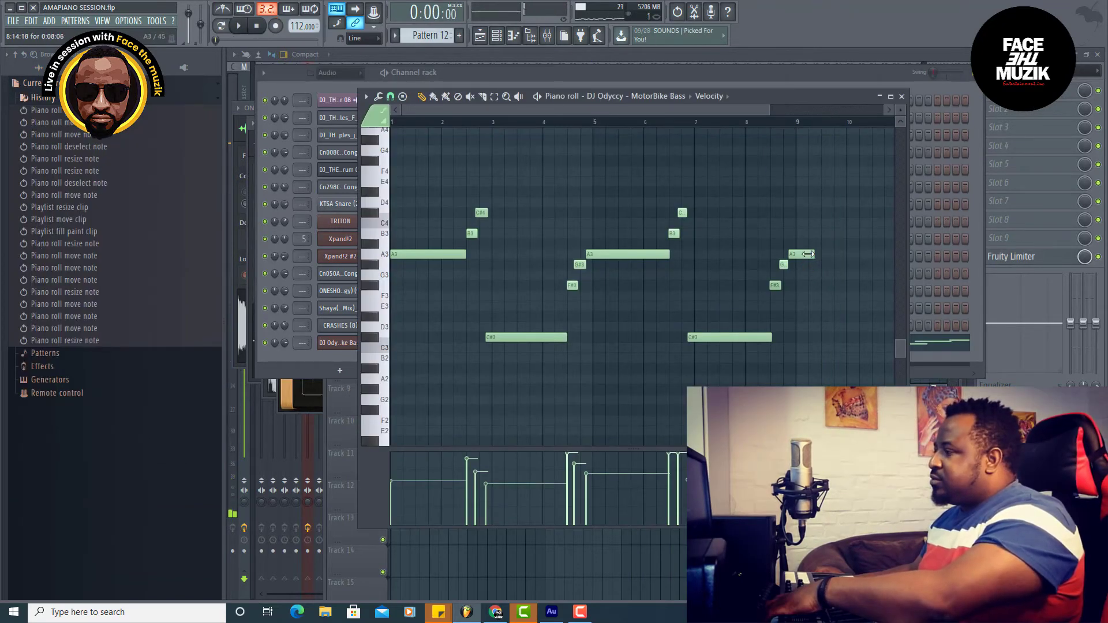
left_click(221, 10)
key("space")
- Lower the MotorBike Bass channel volume and turn off the metronome during playback
key("F7")
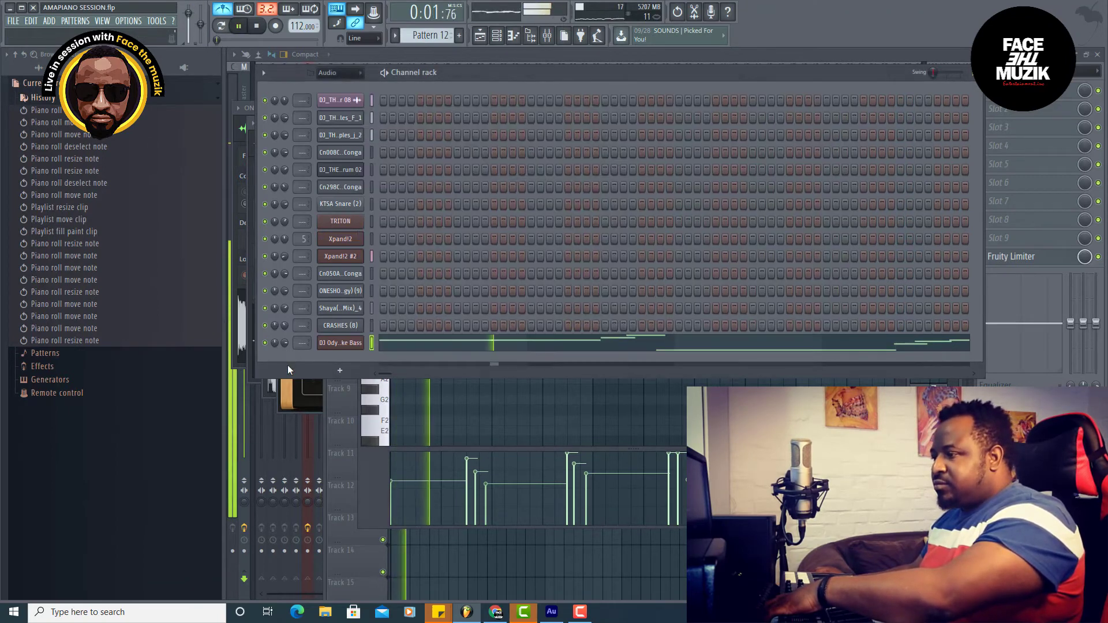
left_click_drag(284, 343, 284, 348)
left_click(223, 10)
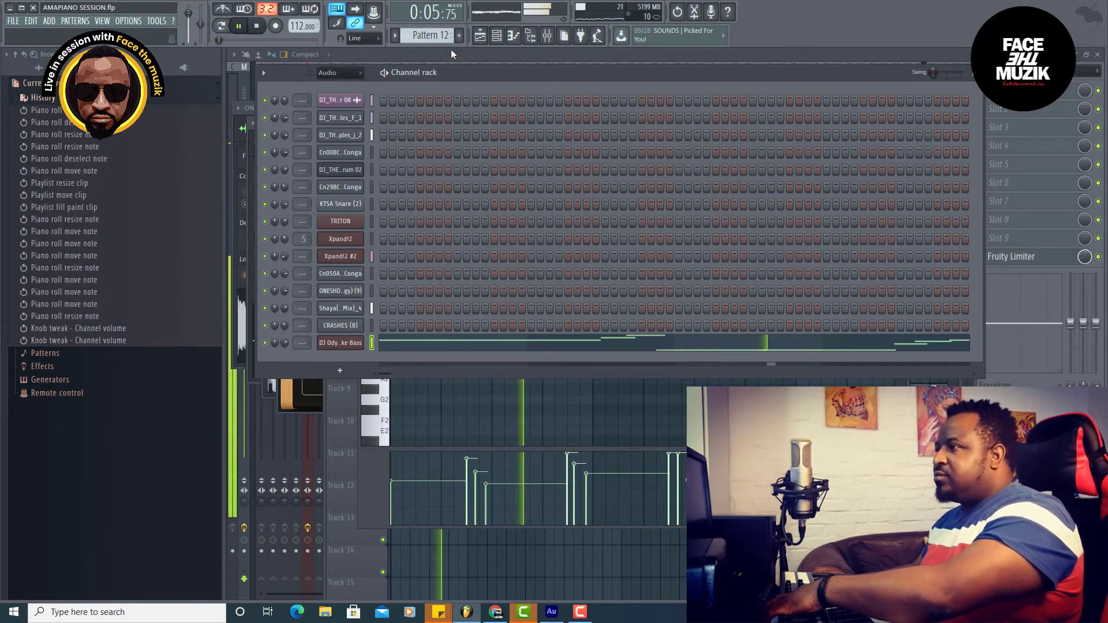
- Check the playlist, then move the G#3 note just before bar 5 slightly later and replay from around bar 4
key("F5")
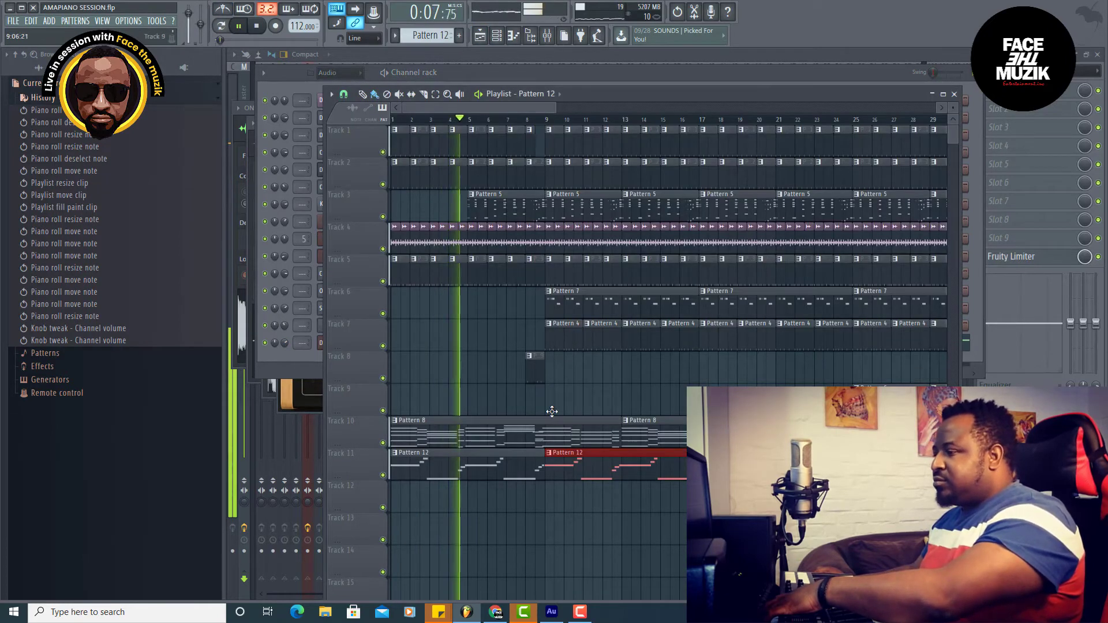
left_click(312, 359)
left_click(437, 343)
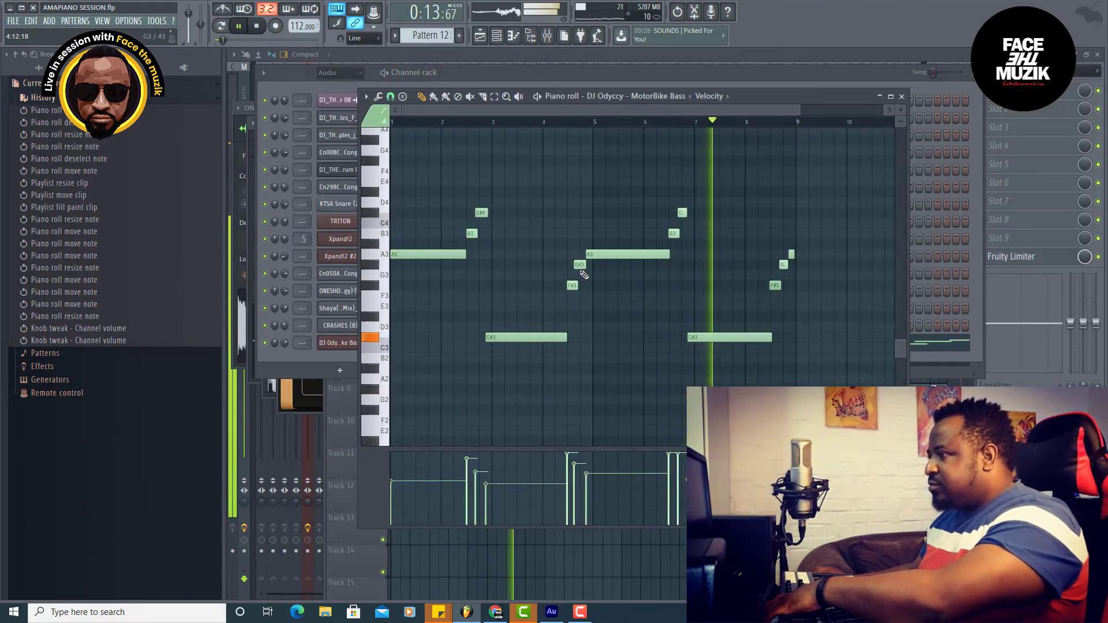
key("space")
left_click(581, 268)
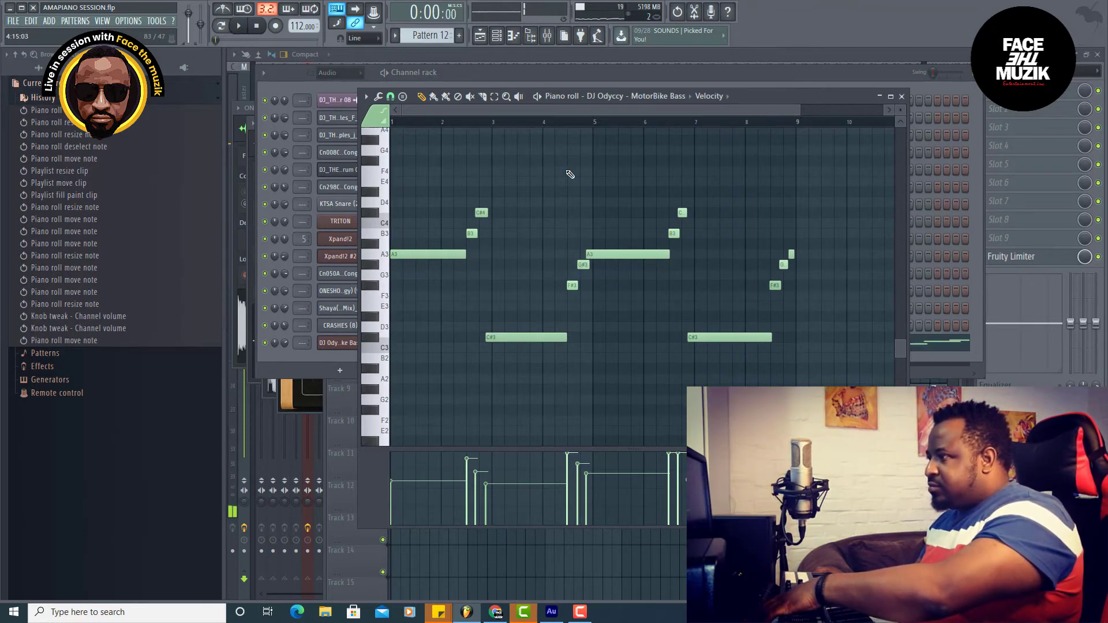
left_click(555, 123)
key("space")
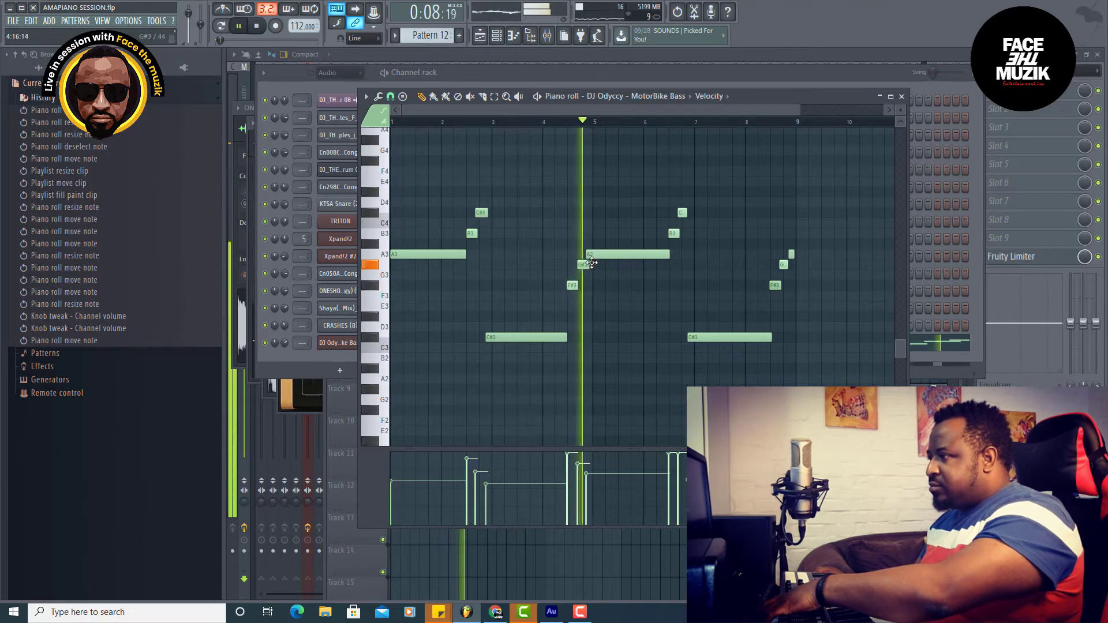
- Move the G#3 note just before bar 5 slightly earlier, then lower the MotorBike Bass channel volume a little
left_click_drag(583, 265, 581, 265)
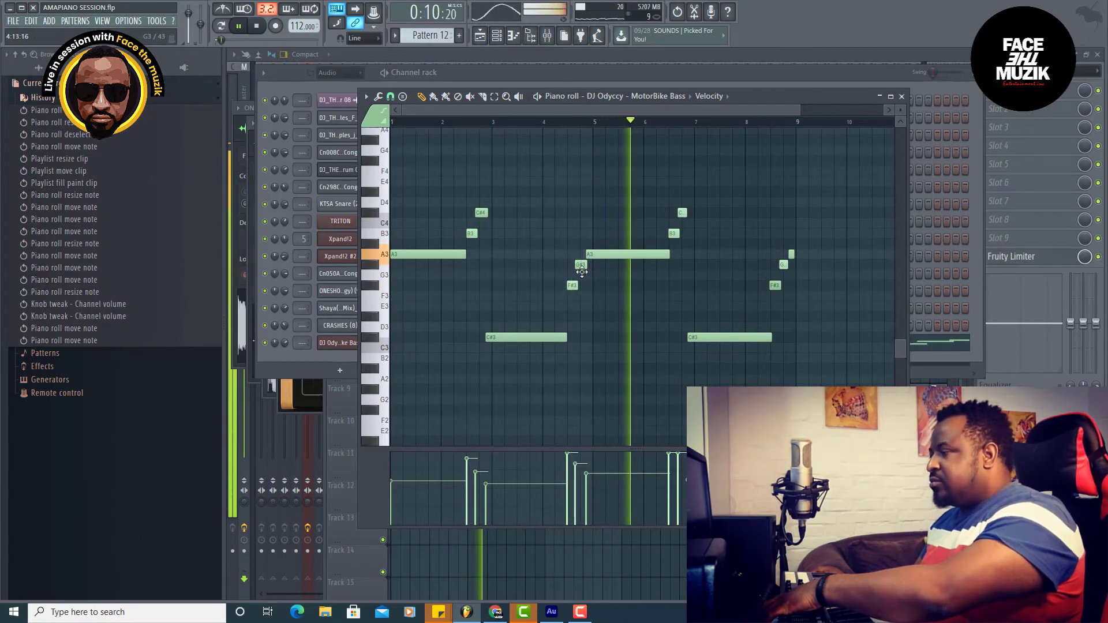
key("space")
key("Escape")
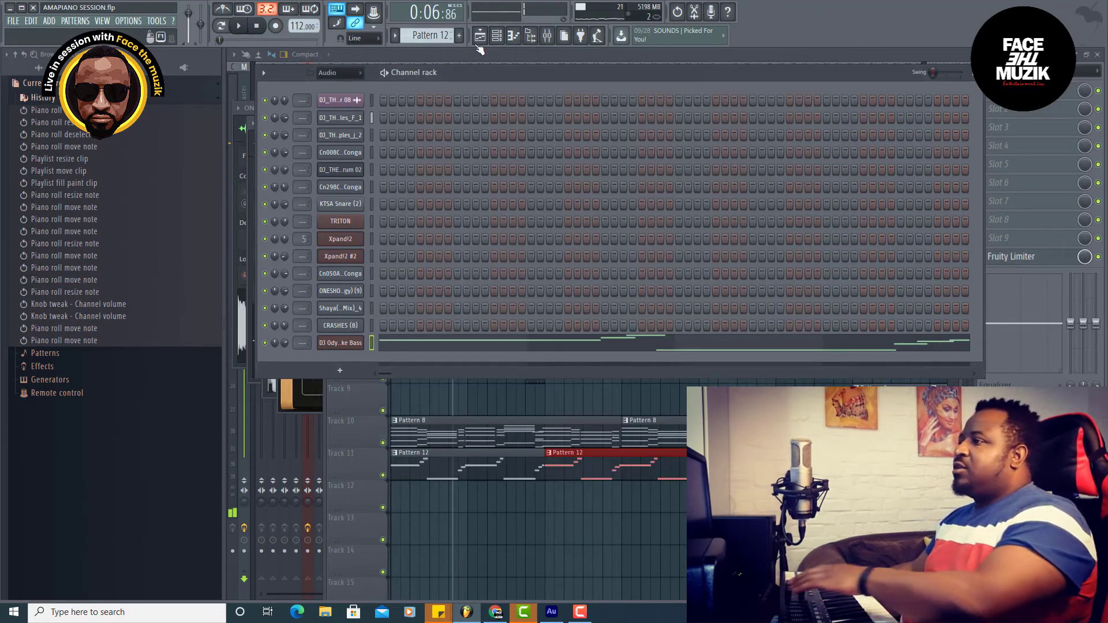
key("F5")
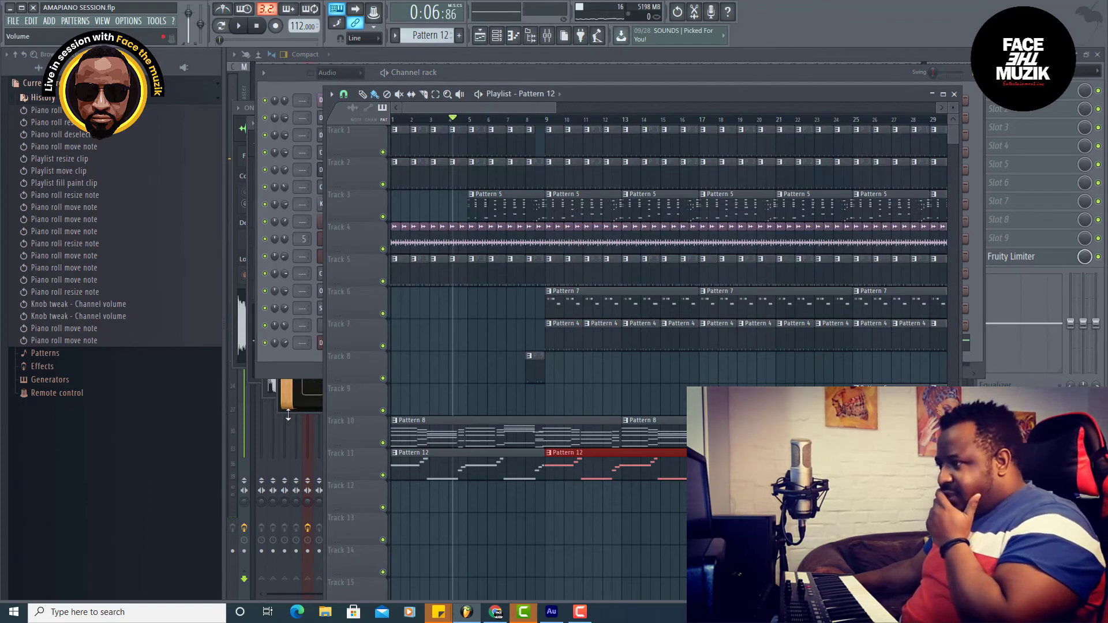
left_click_drag(287, 344, 288, 356)
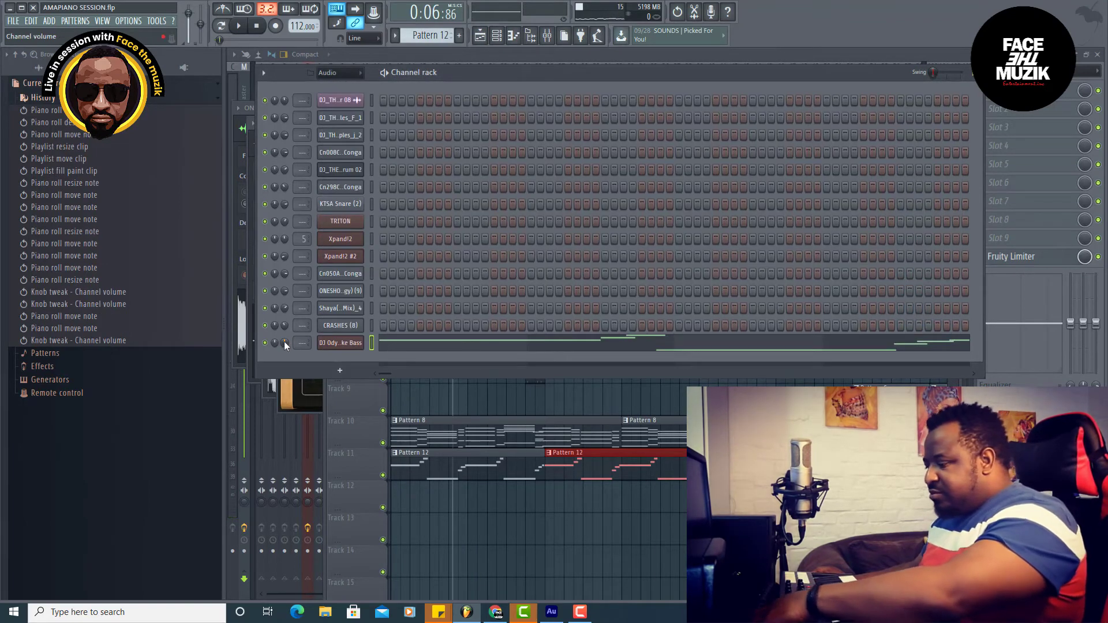
- Add another Pattern 12 clip to the playlist at bar 17 on Track 11
left_click(721, 465)
left_click(721, 465)
left_click_drag(721, 464, 750, 464)
- Copy the Pattern 9 clip on Track 8 to bar 24 and play the arrangement from around bar 23
left_click(815, 121)
left_click_drag(557, 110, 816, 109)
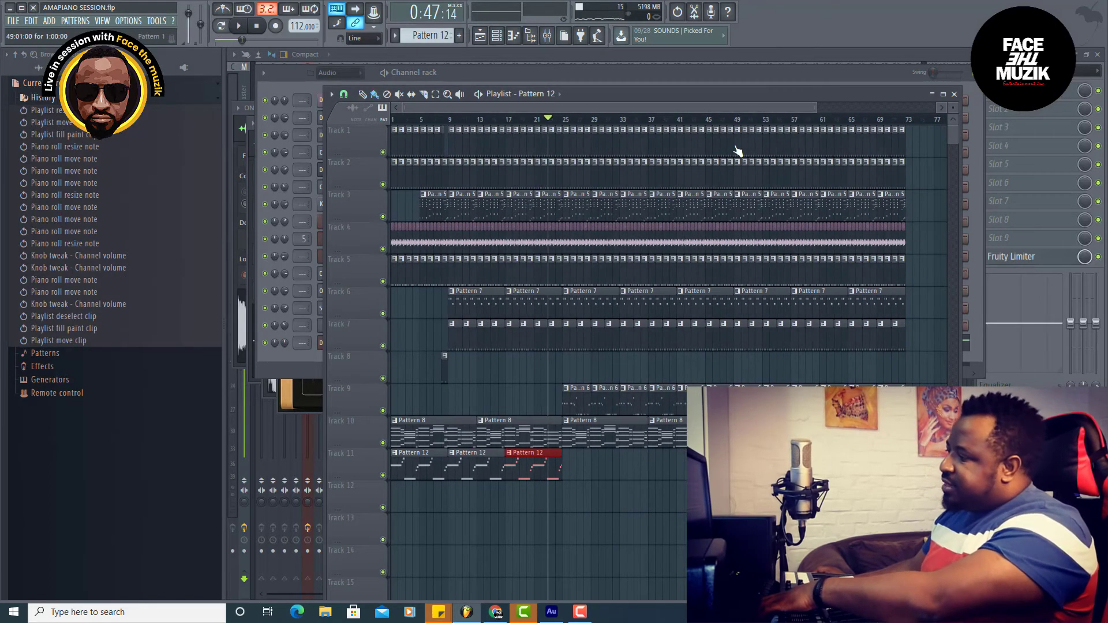
left_click(444, 378)
left_click(560, 376)
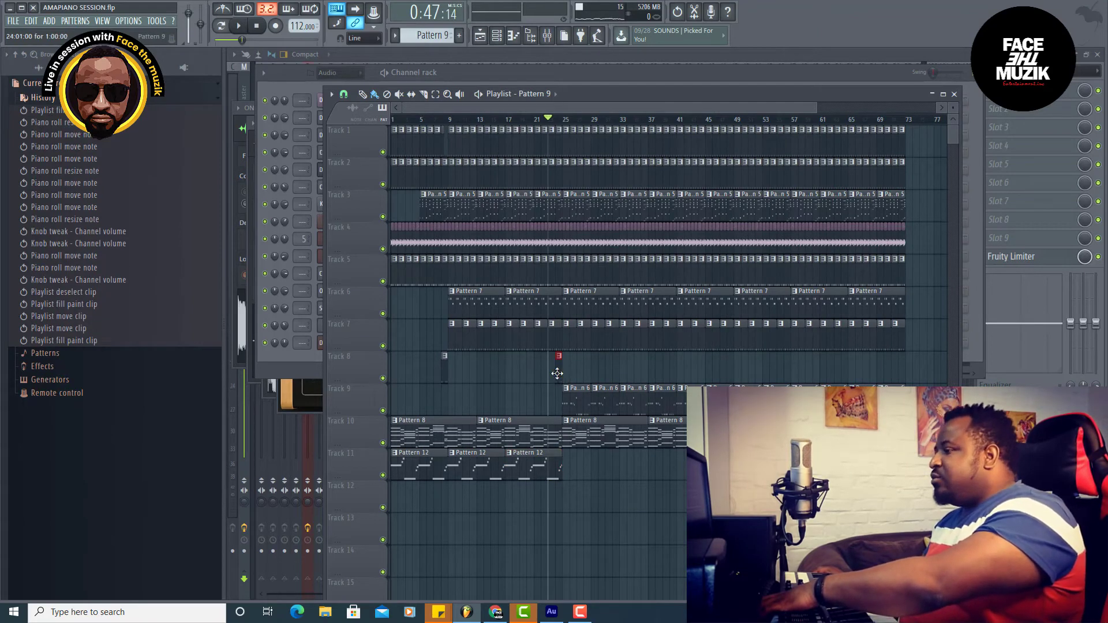
key("space")
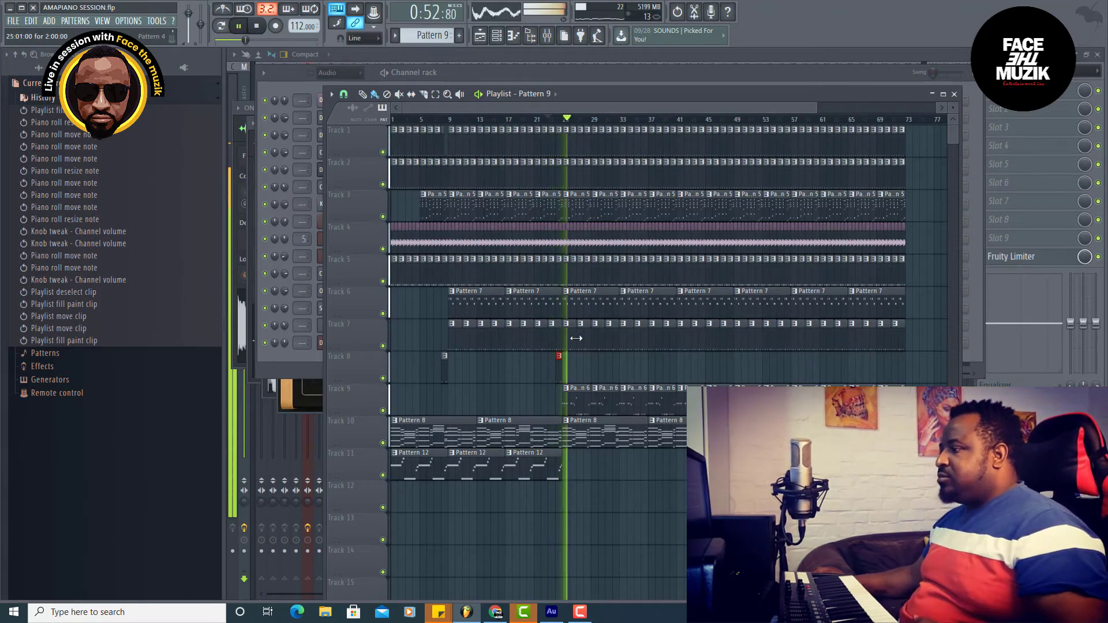
- Delete the Pattern 7 clips between bars 25 and 49 on Track 6 and the Pattern 8 clips from bar 25 on Track 10
right_click(613, 304)
right_click(627, 305)
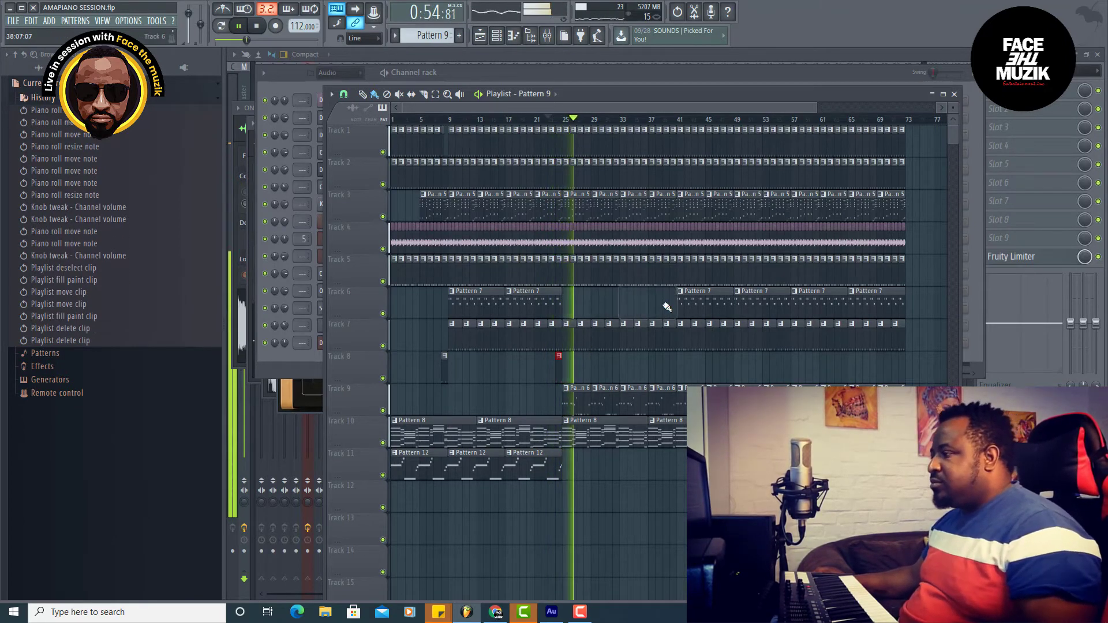
right_click(693, 304)
right_click(603, 419)
right_click(666, 430)
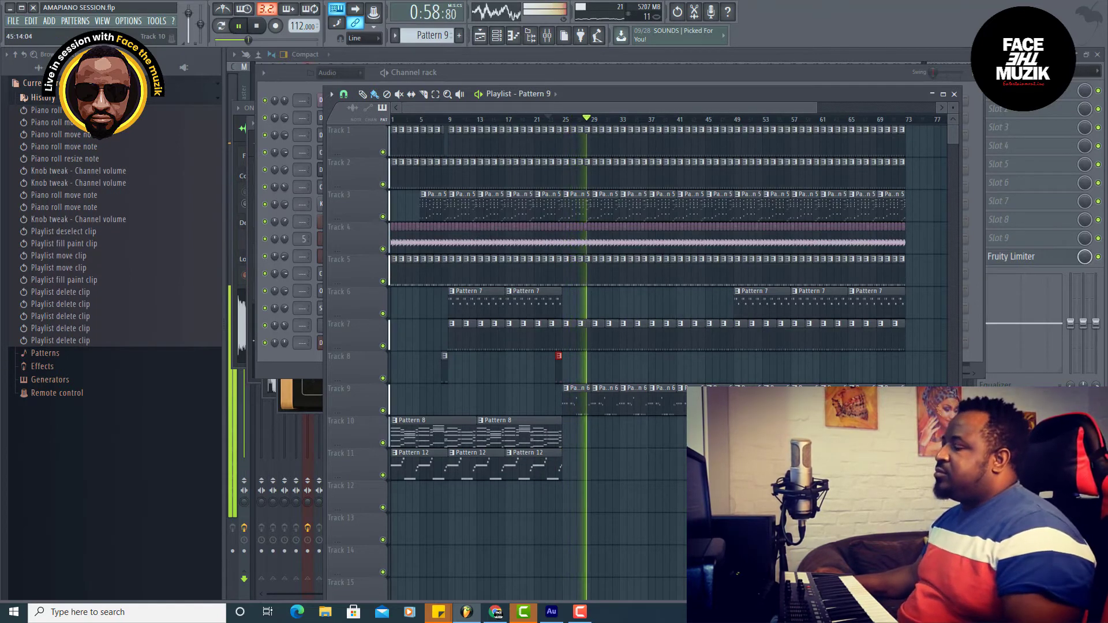
- Lower the TRITON channel volume to 48% during playback and save the project
left_click(518, 76)
left_click_drag(283, 223, 283, 243)
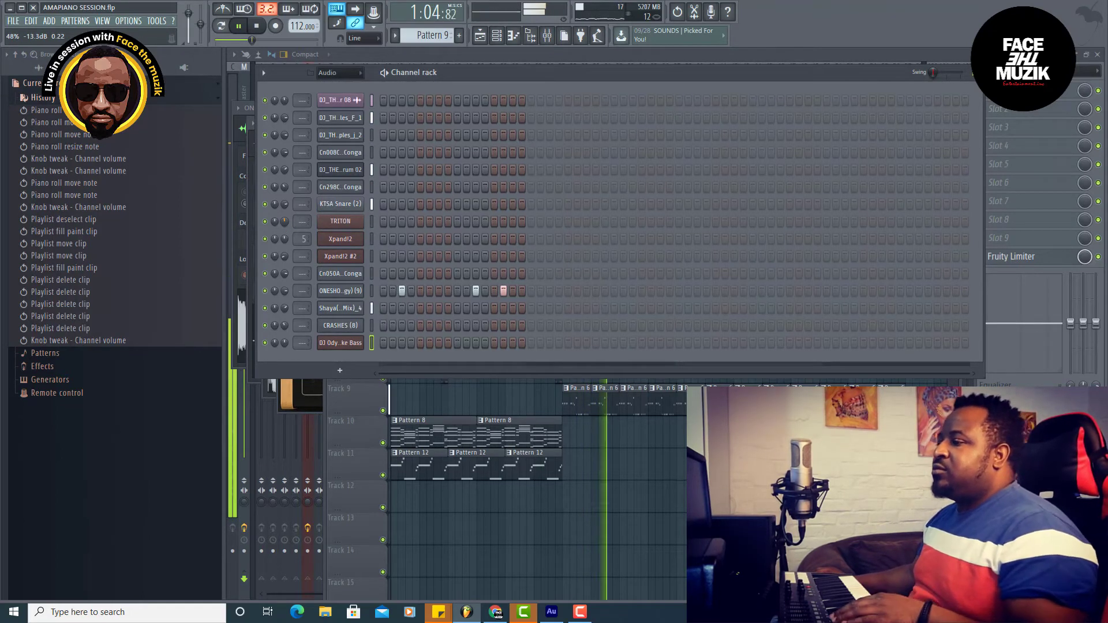
left_click(69, 83)
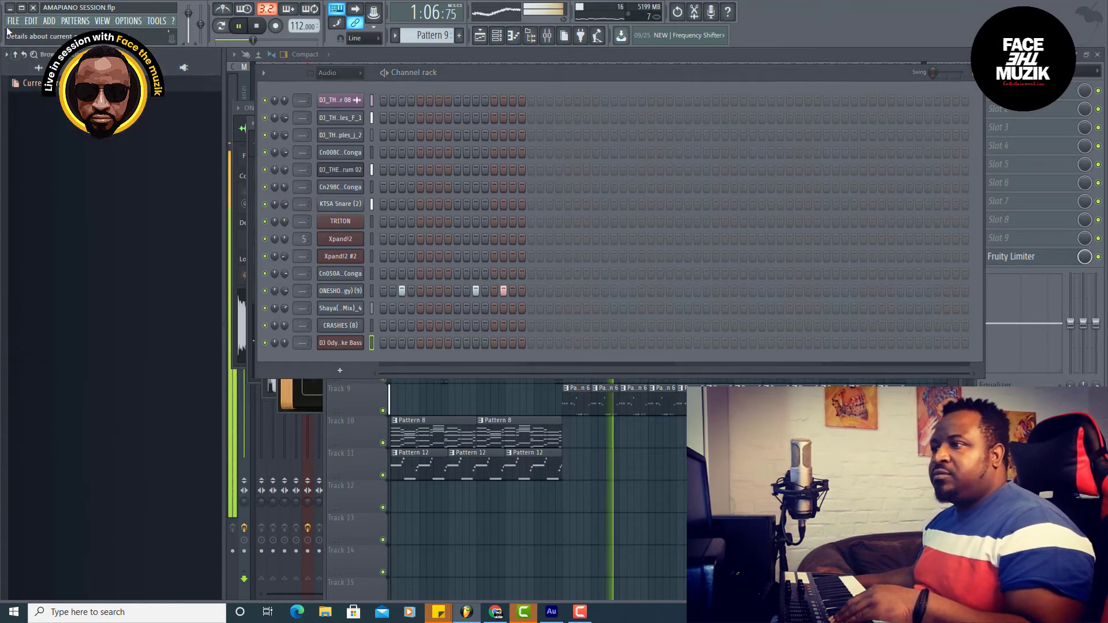
left_click(13, 21)
left_click(22, 69)
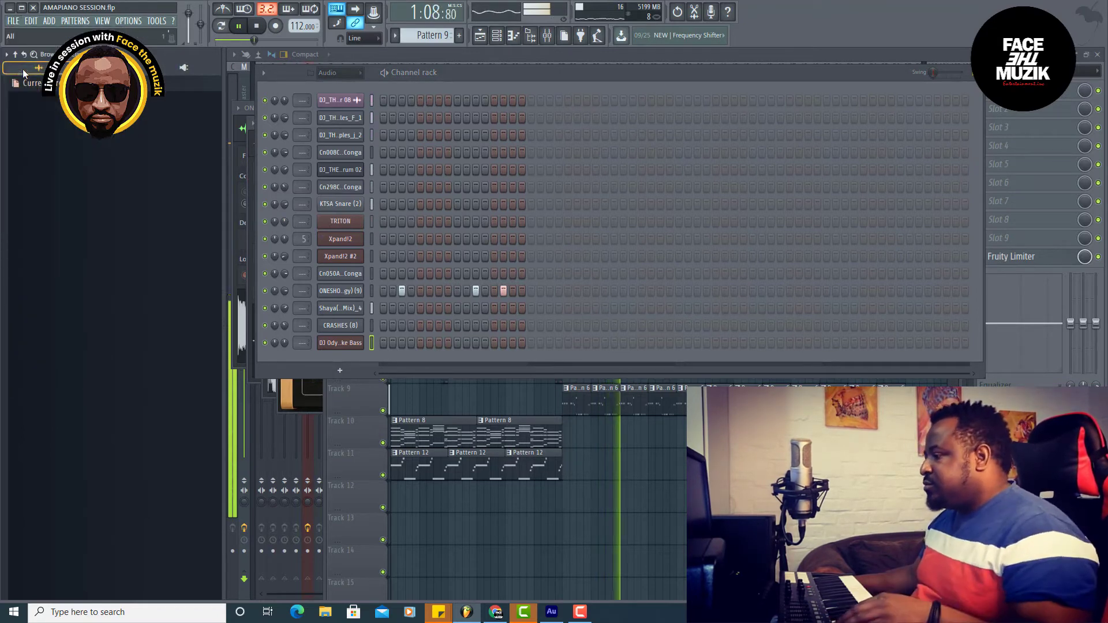
- Put a Pattern 8 clip back at bar 37 on Track 10 and stop playback
key("F5")
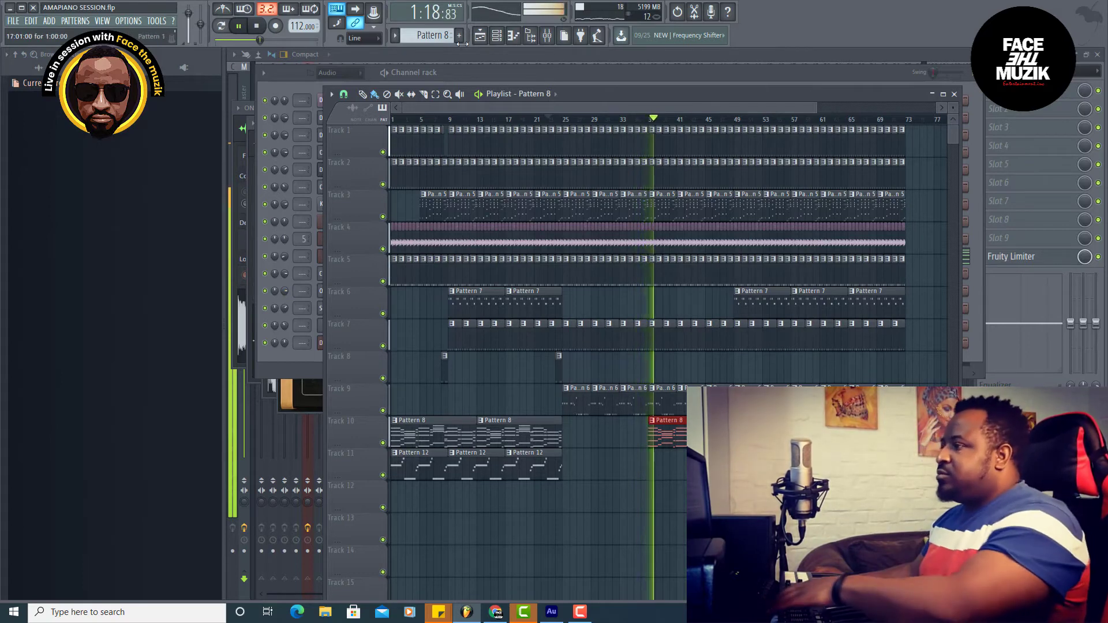
left_click(496, 36)
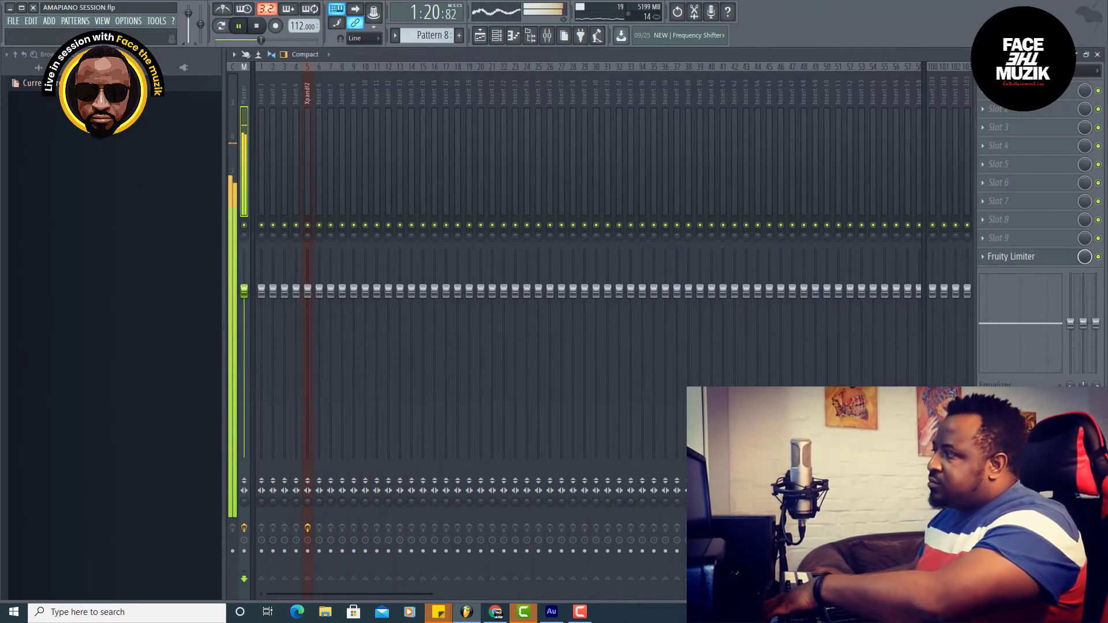
left_click(497, 35)
key("space")
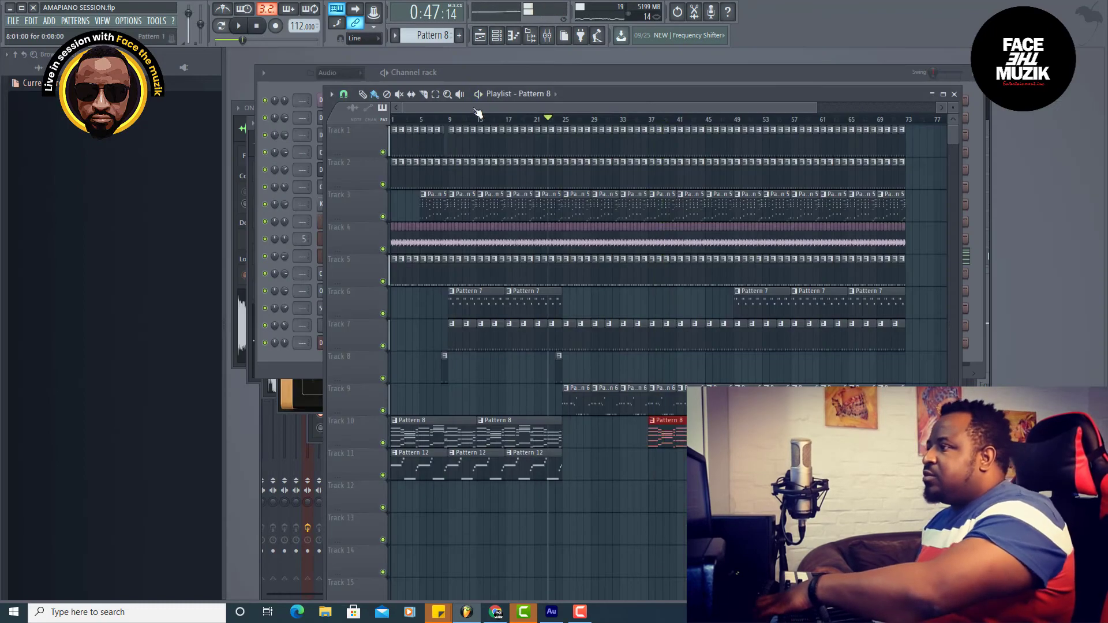
- Look through the patterns in the channel rack, select Pattern 8 and play it on its own
left_click(506, 72)
scroll(441, 33, "down", 5)
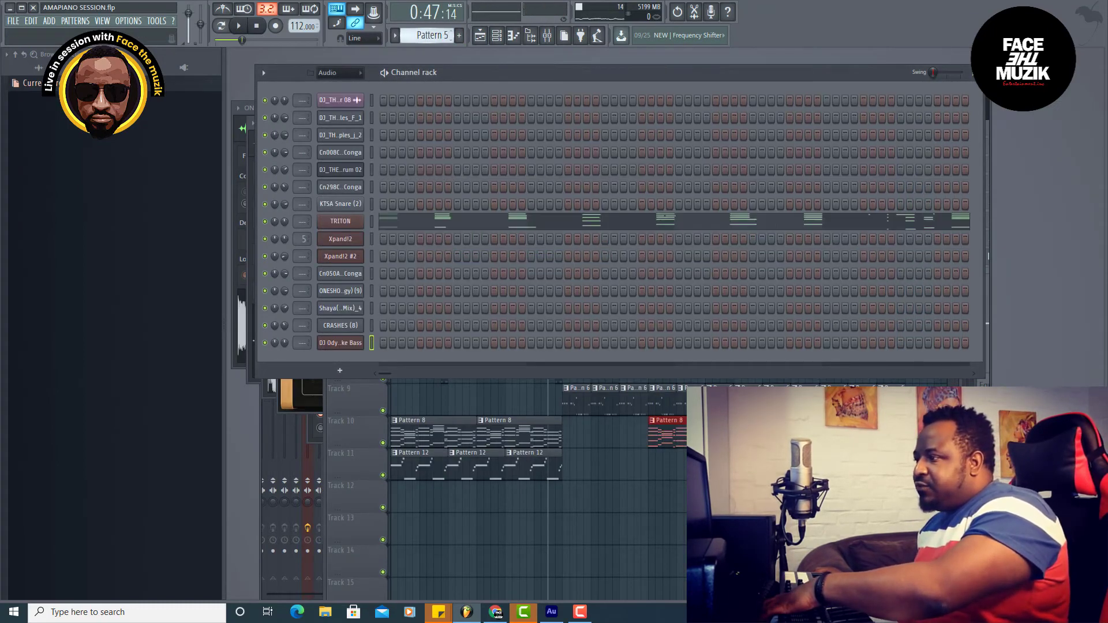
scroll(440, 33, "up", 2)
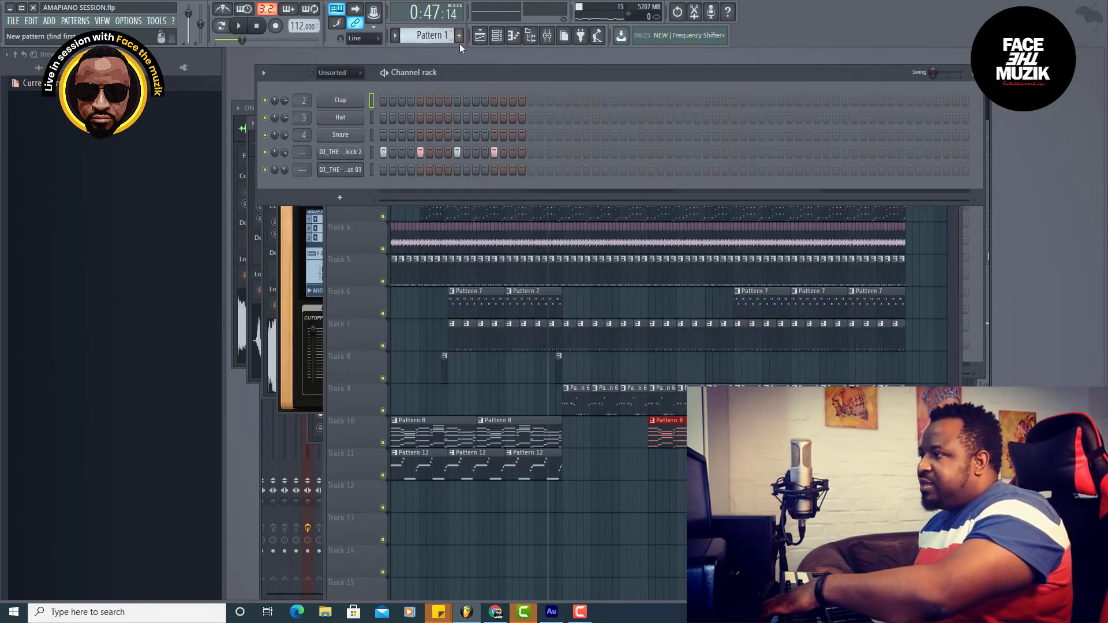
left_click_drag(475, 77, 471, 76)
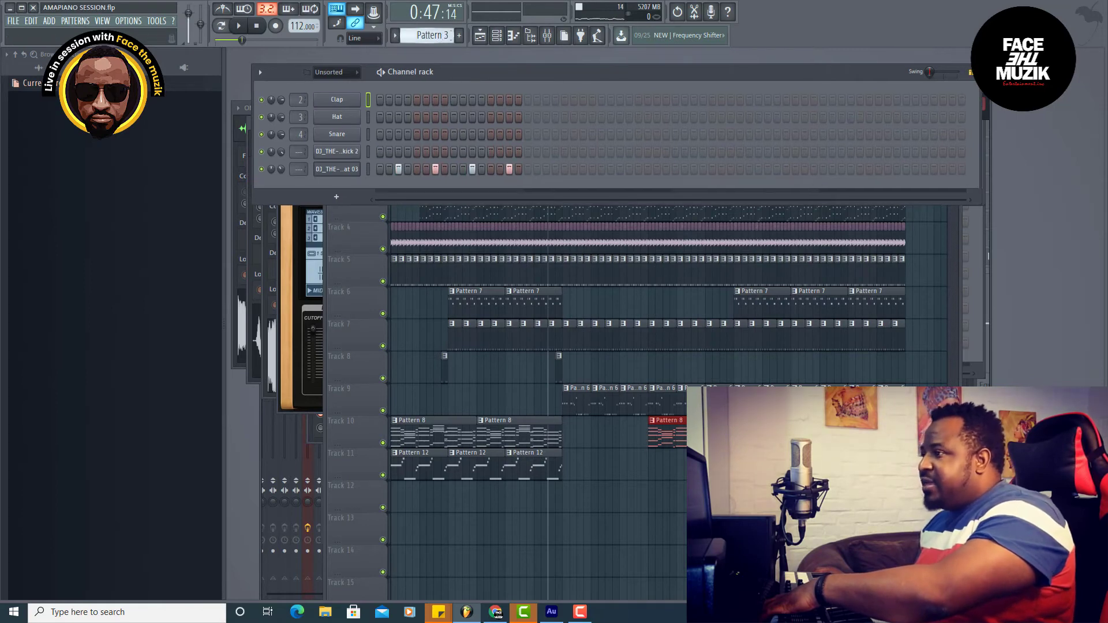
scroll(440, 35, "down", 6)
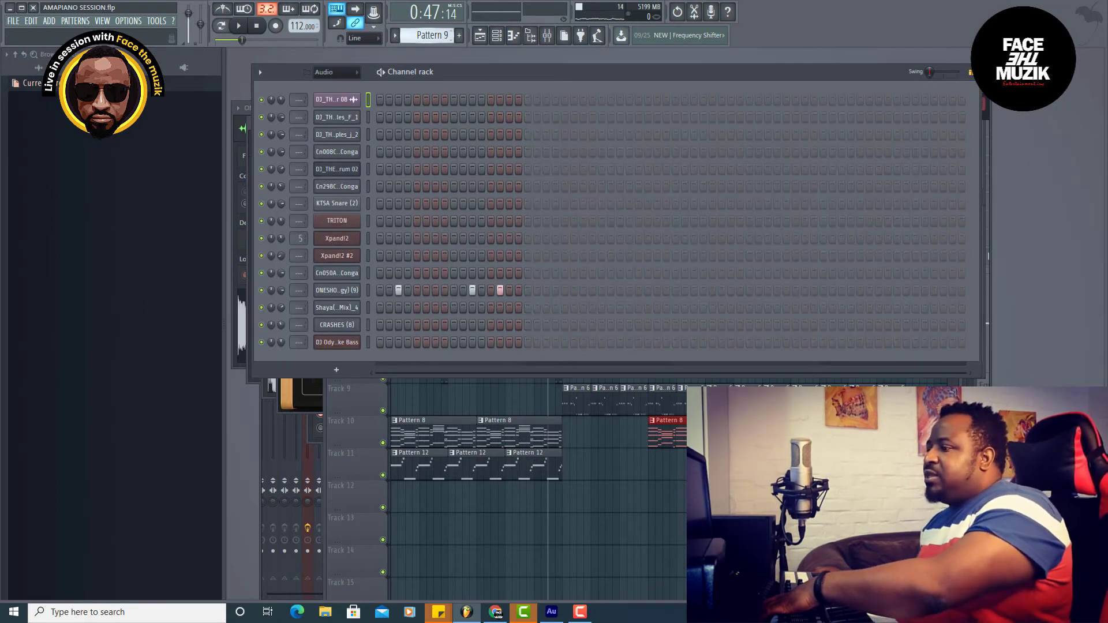
scroll(440, 35, "up", 1)
key("space")
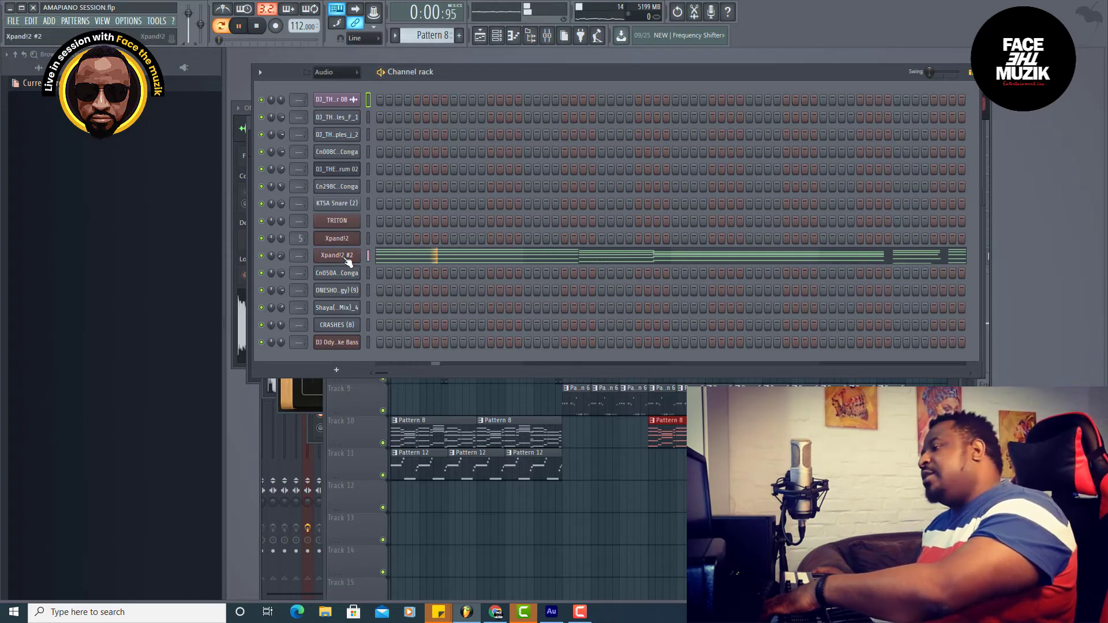
- Load the +14 Trance Nation preset in Xpand!2 #2, play Pattern 8 with it and save the project
left_click(346, 257)
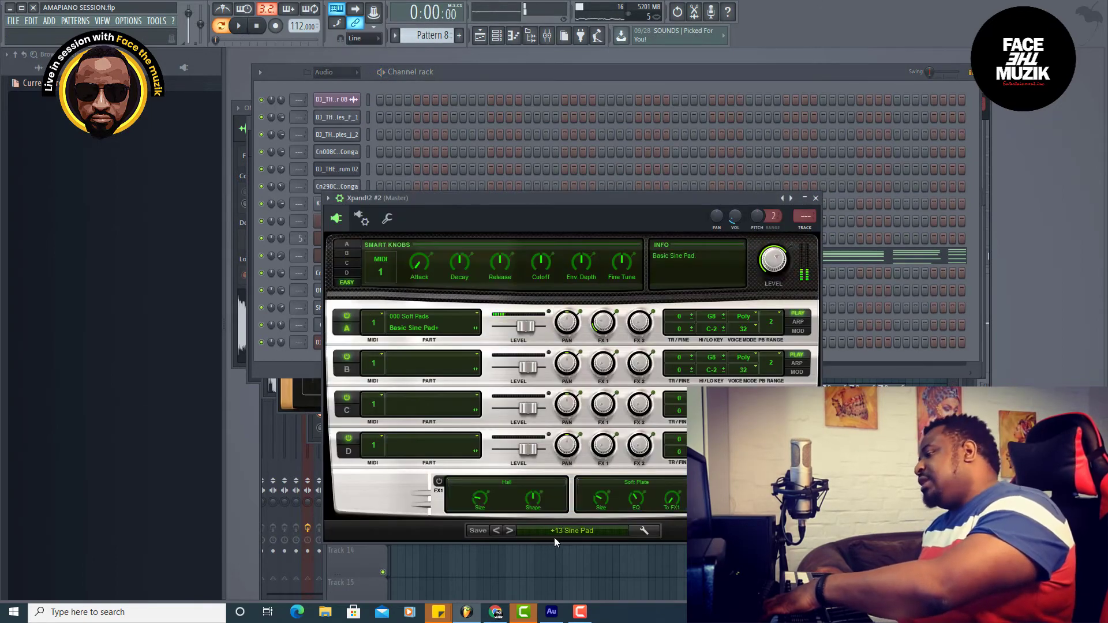
left_click(510, 531)
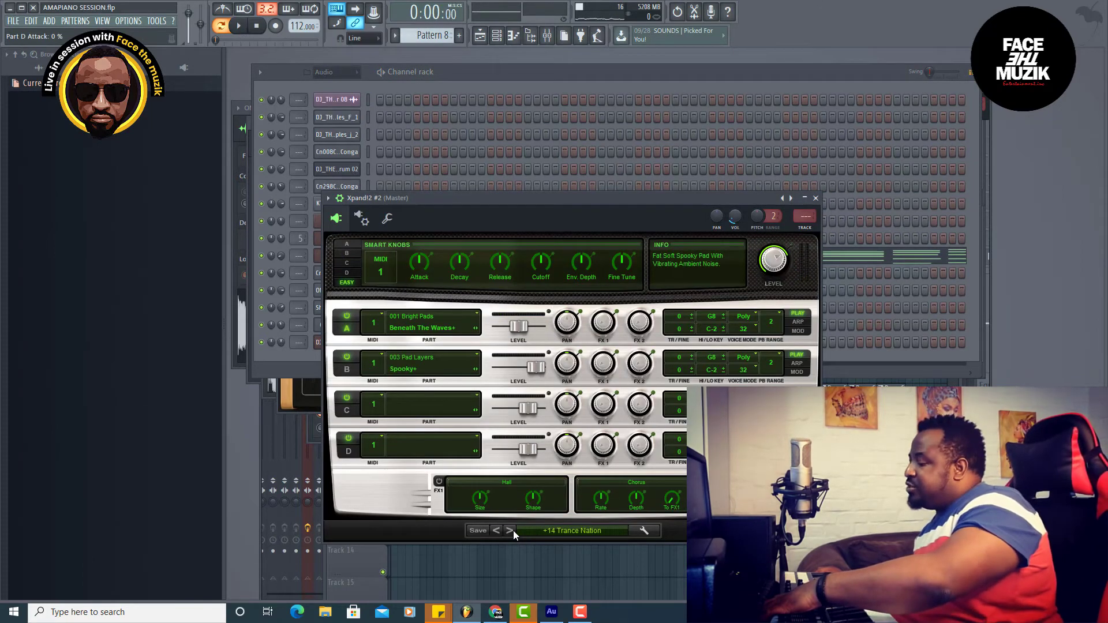
key("space")
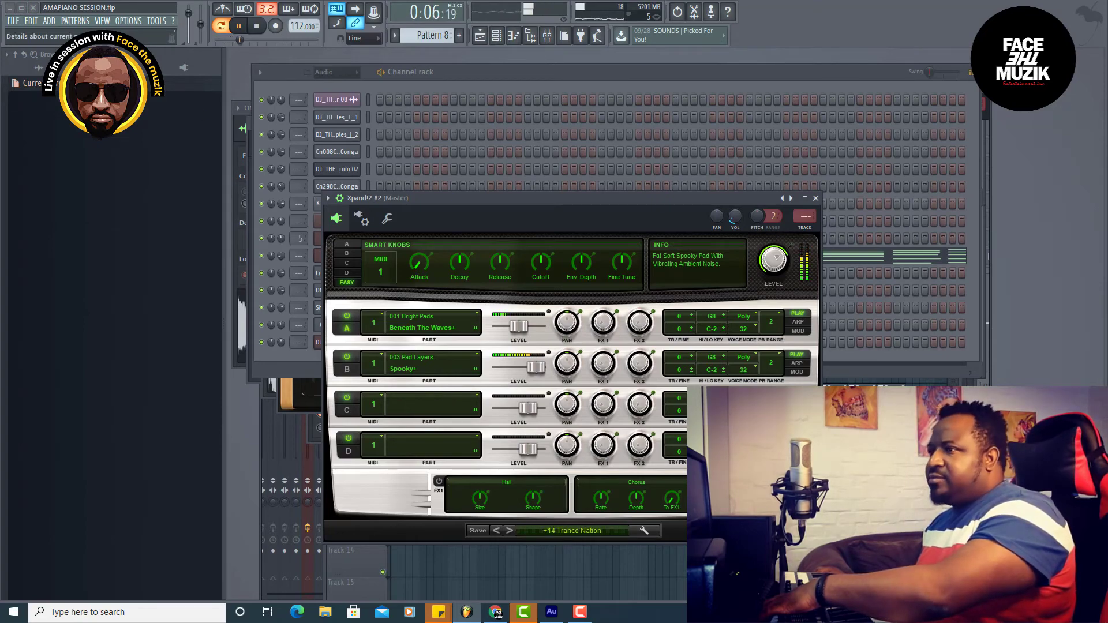
left_click(13, 21)
key("Escape")
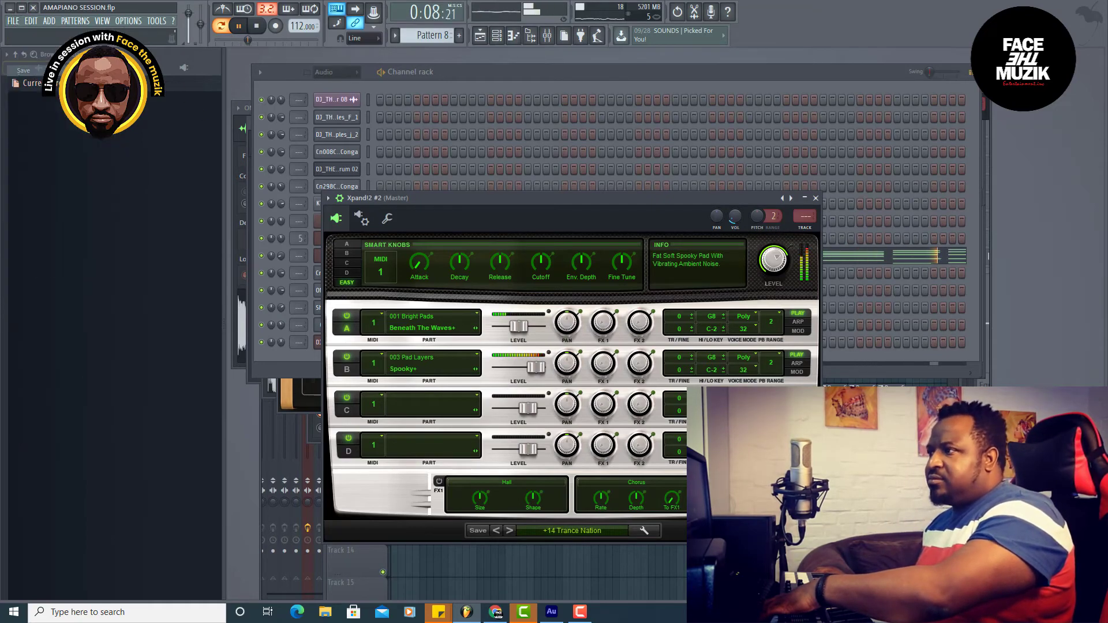
- Play the full arrangement from bar 1 to check the pad sound in context
left_click(480, 35)
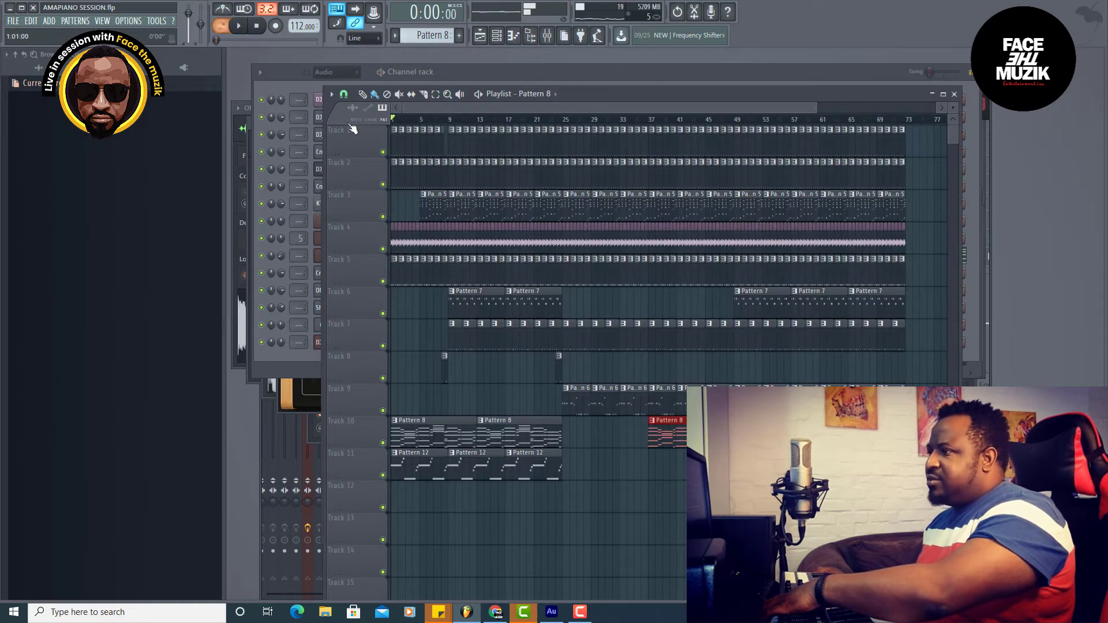
key("space")
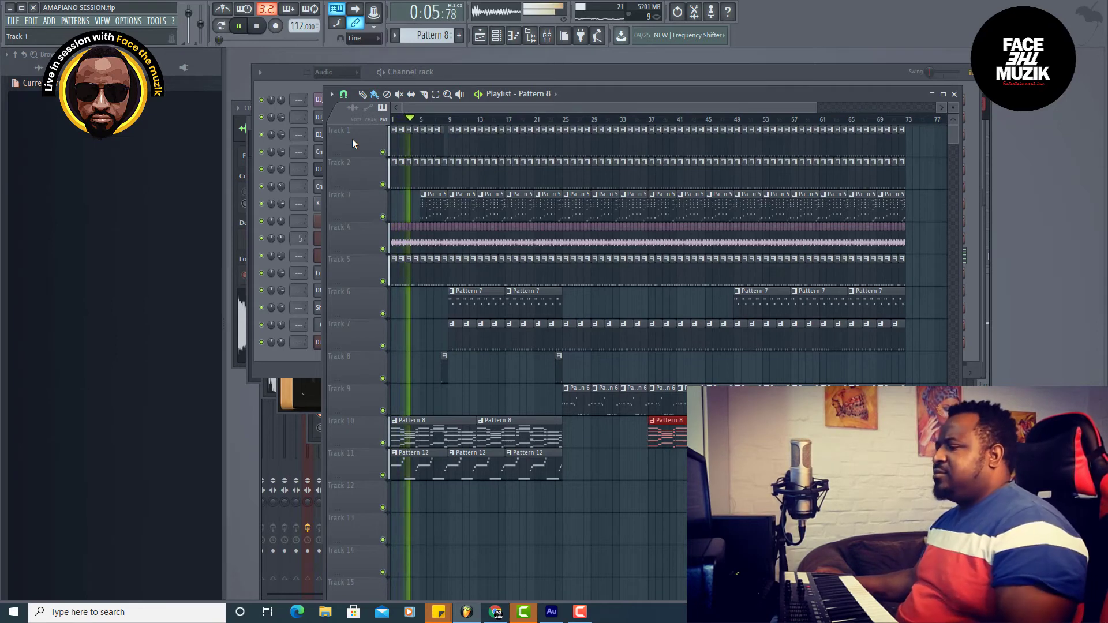
left_click(294, 359)
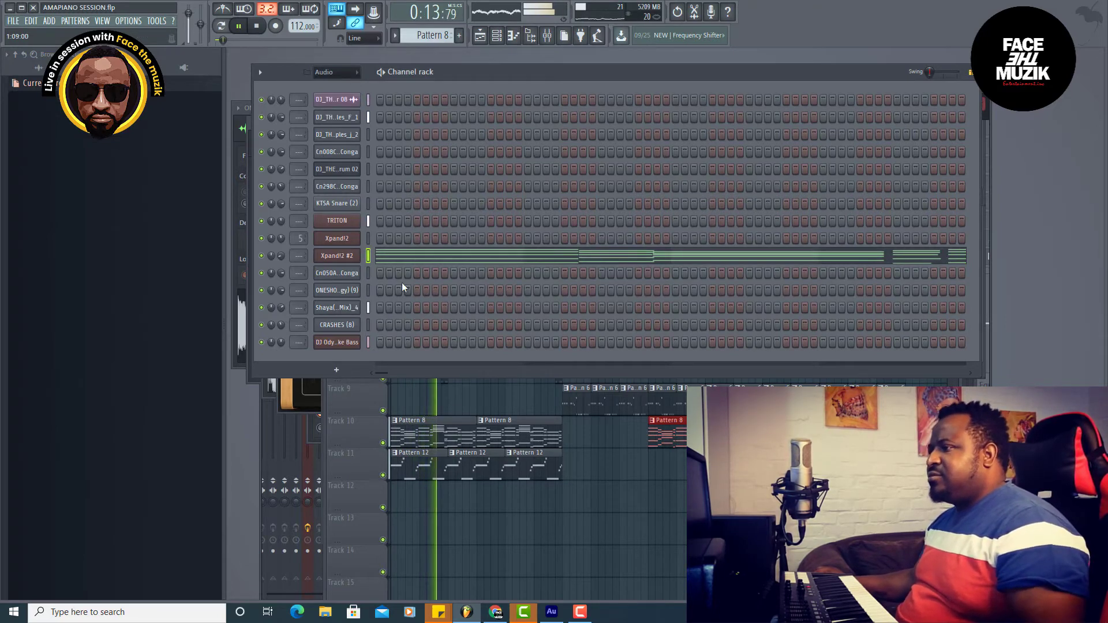
key("space")
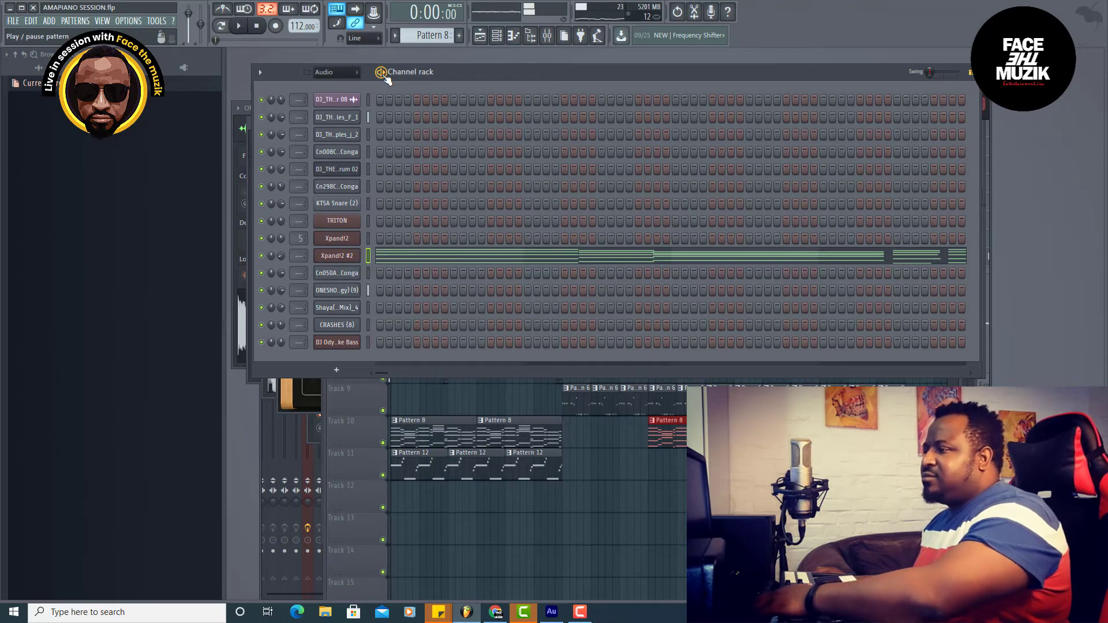
- Audition the +15 Venus preset in Xpand!2 #2 by playing Pattern 8 on its own
left_click(386, 78)
left_click(336, 256)
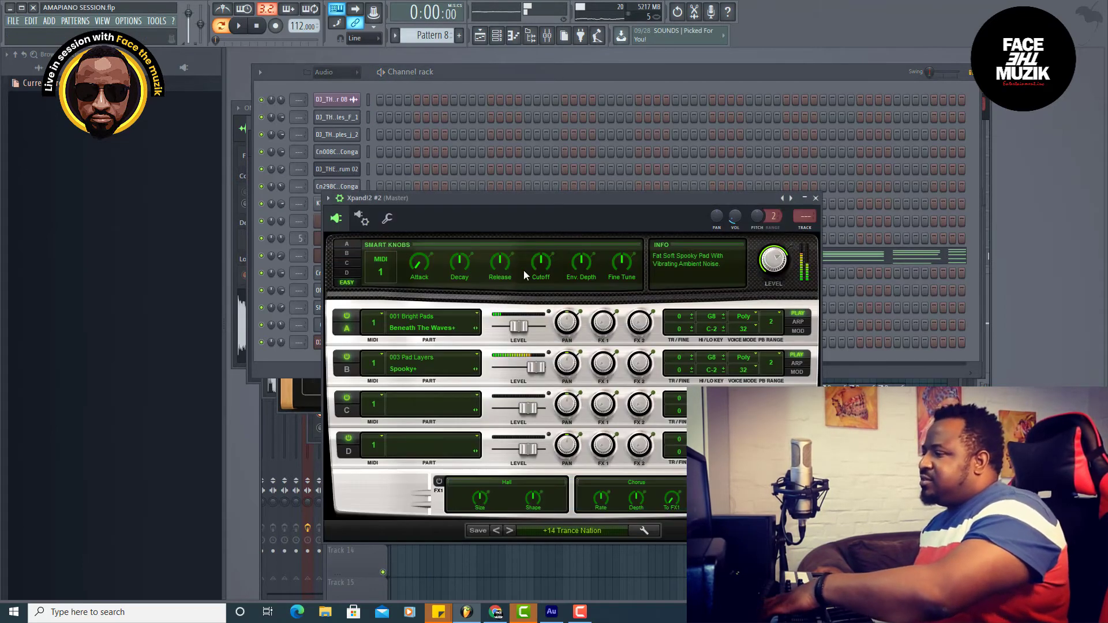
left_click(511, 530)
key("space")
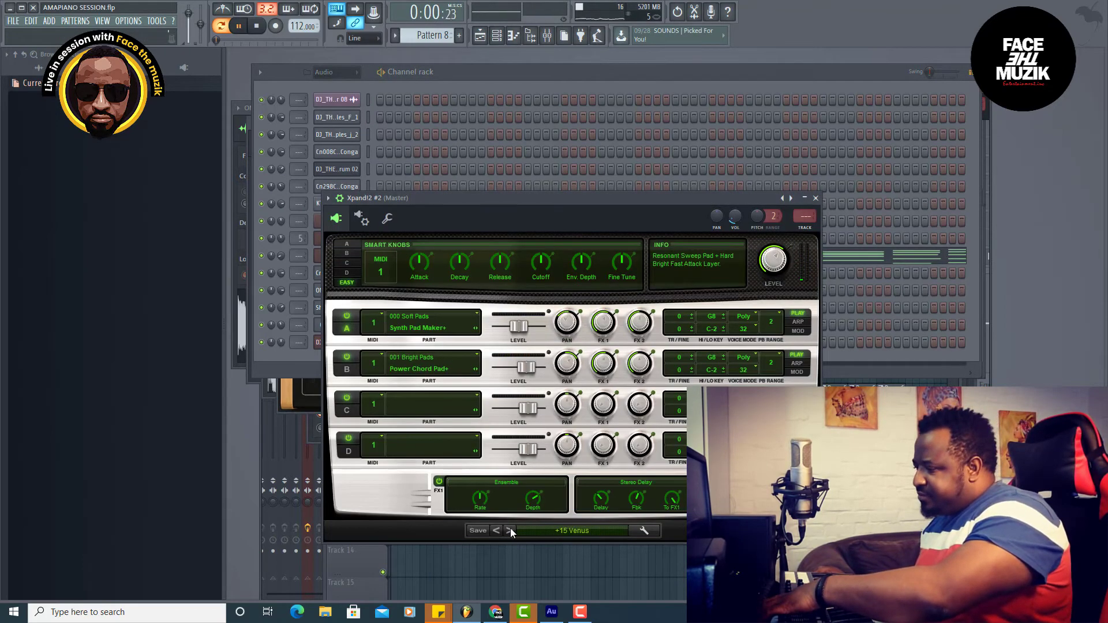
key("space")
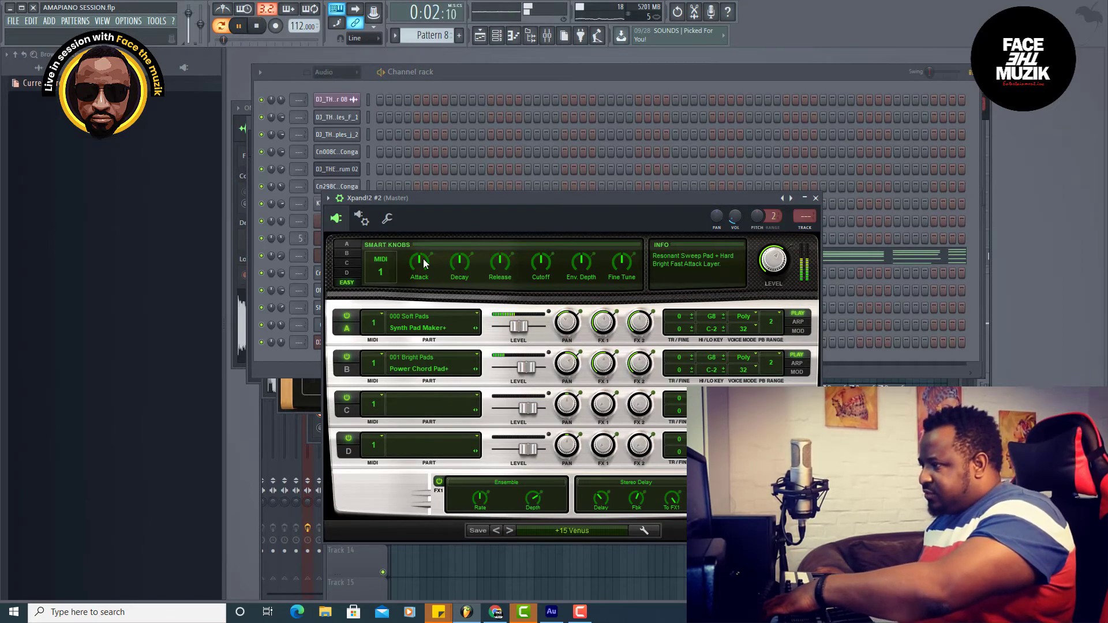
- Step Xpand!2 #2 through +16 Big Sweeper and +17 Simplicity to +18 Bio Luminescence, and set its Attack to -100 %
left_click(509, 530)
key("space")
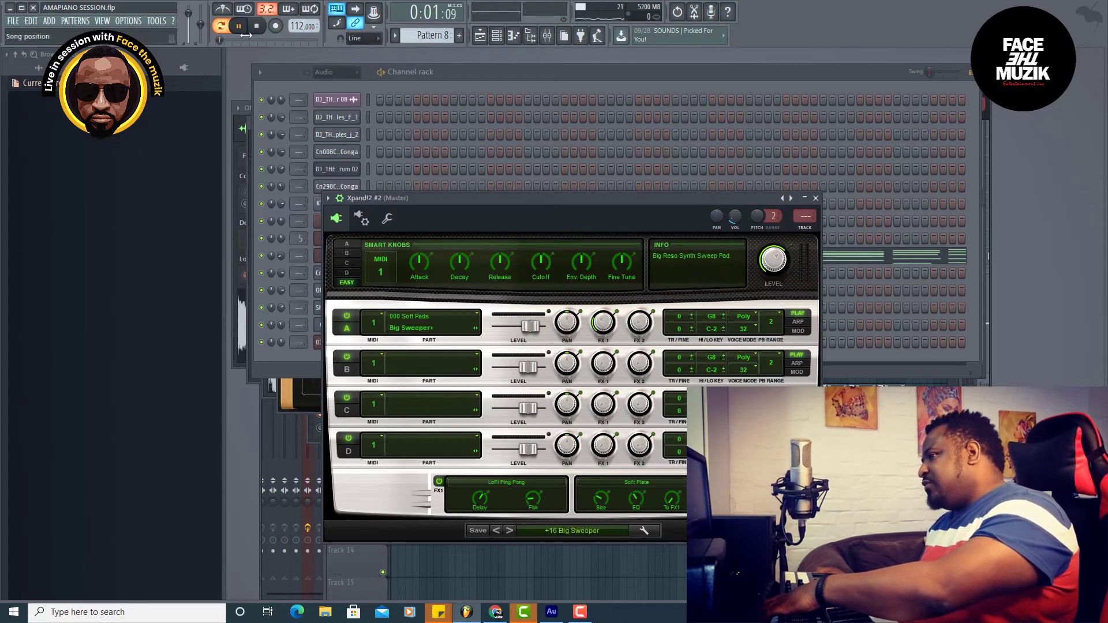
left_click(510, 530)
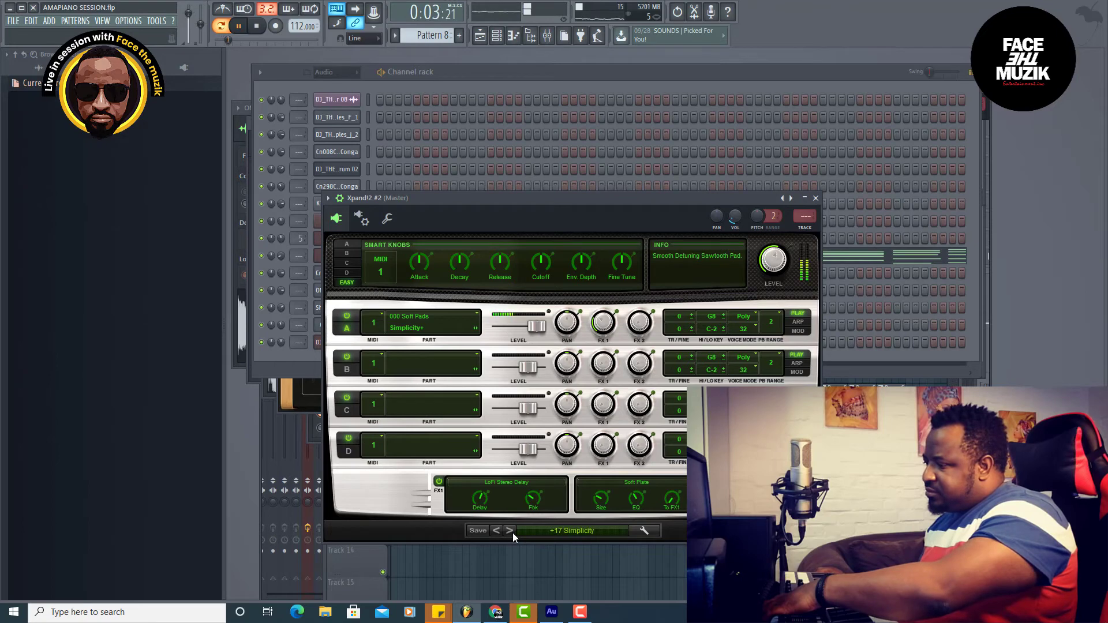
left_click(510, 531)
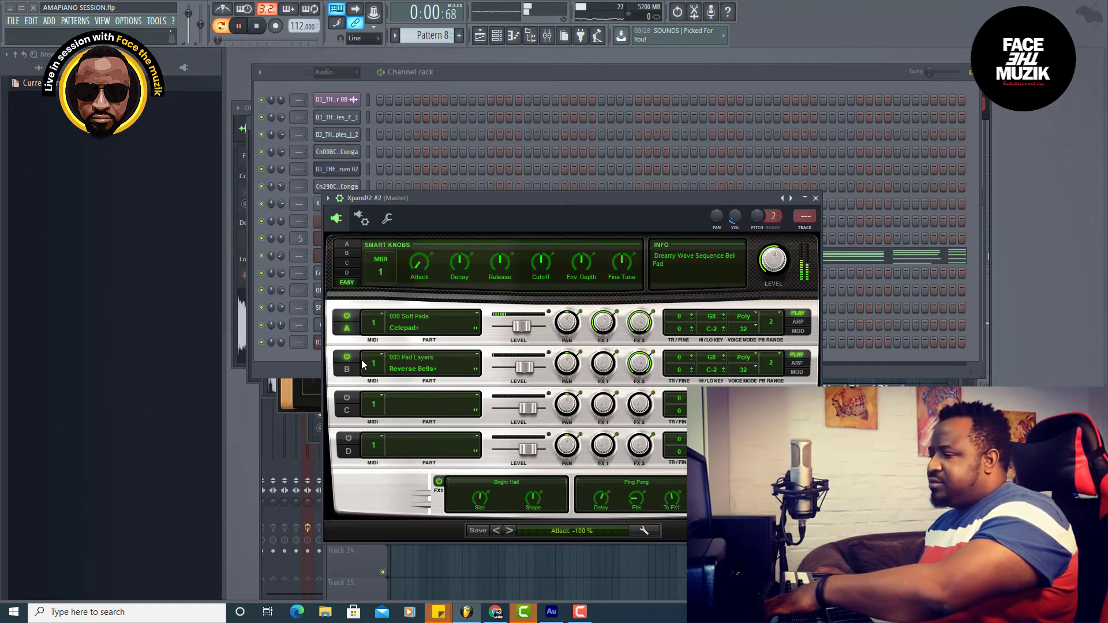
left_click(281, 341)
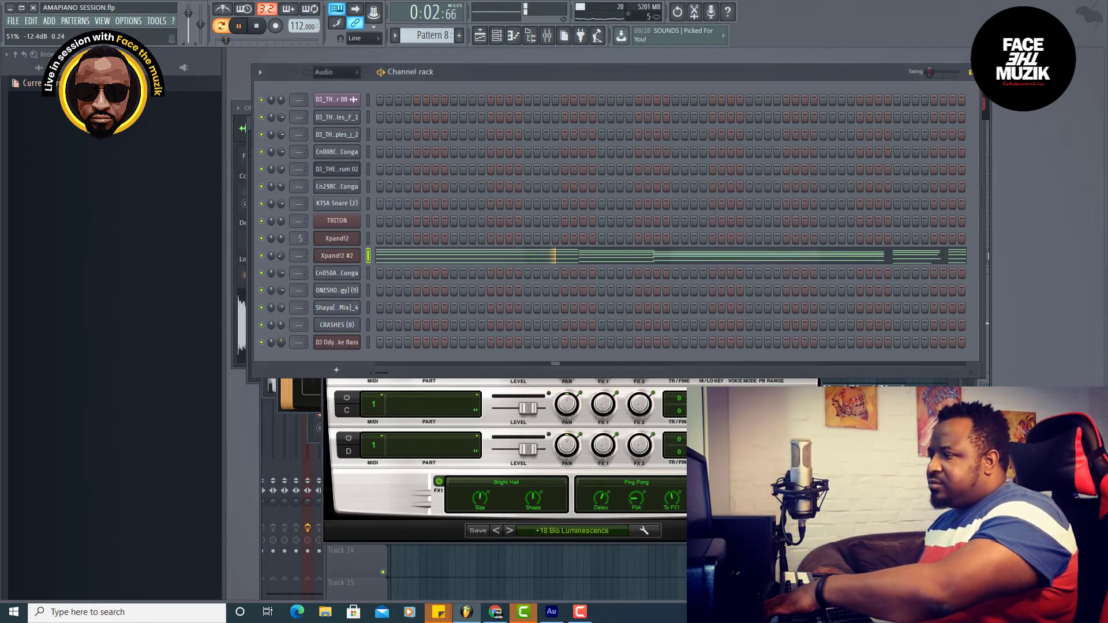
- Play the full arrangement from bar 1 in the playlist to hear the Bio Luminescence pad, and save the project
left_click(483, 39)
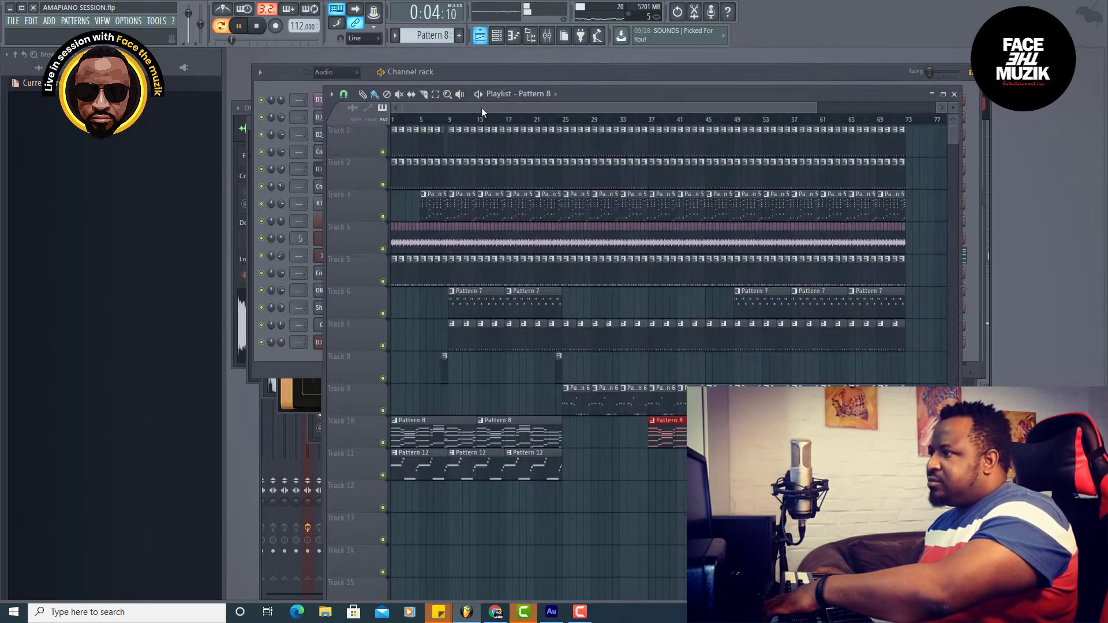
left_click(405, 125)
left_click(13, 21)
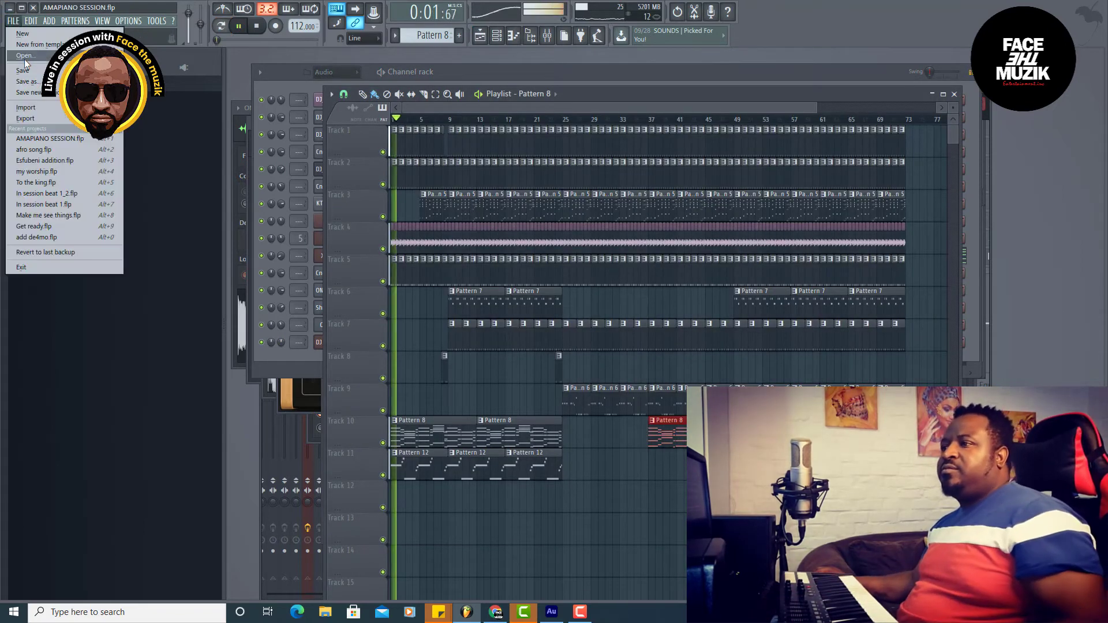
left_click(29, 69)
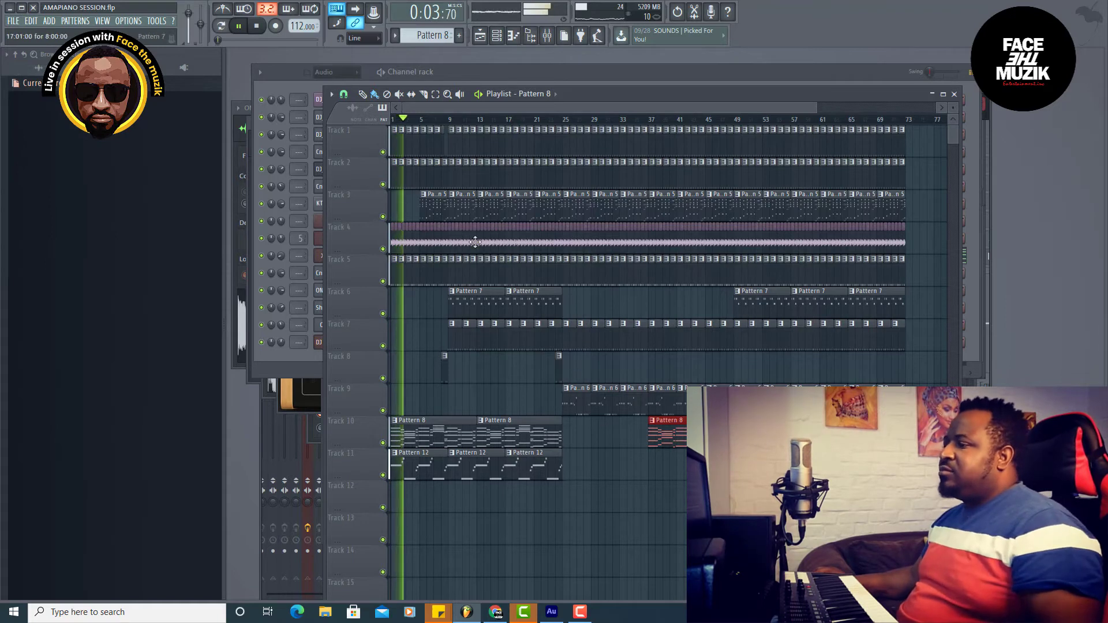
- Lower the Xpand!2 #2 channel volume, set the plugin's Master Level to -2.5 dB and save the project
left_click(291, 358)
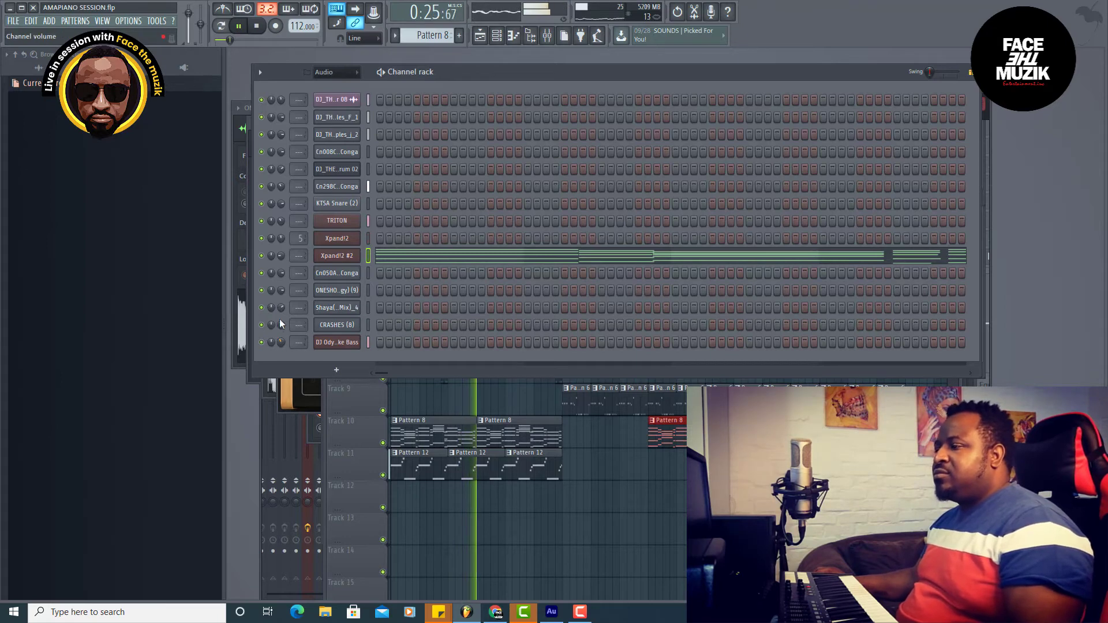
left_click_drag(282, 257, 282, 289)
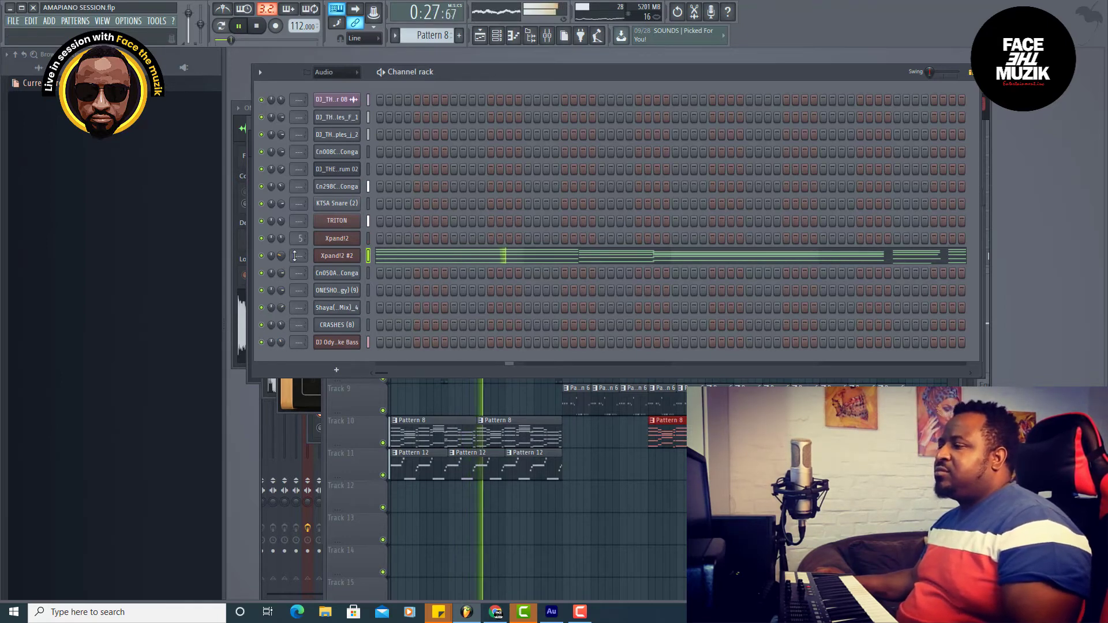
left_click(337, 256)
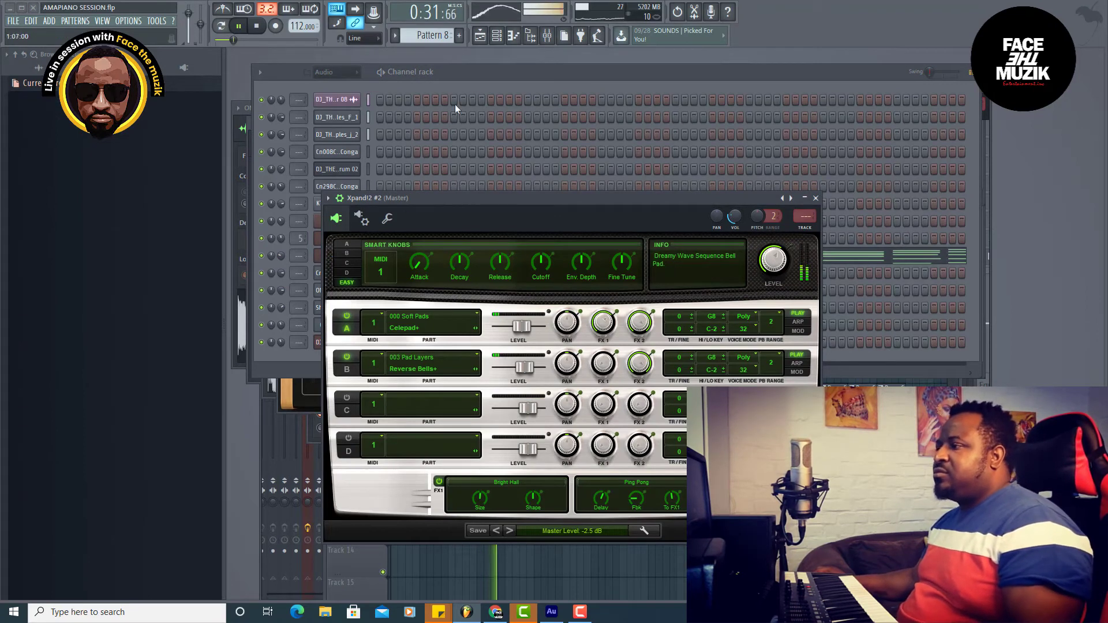
left_click(495, 74)
left_click(11, 22)
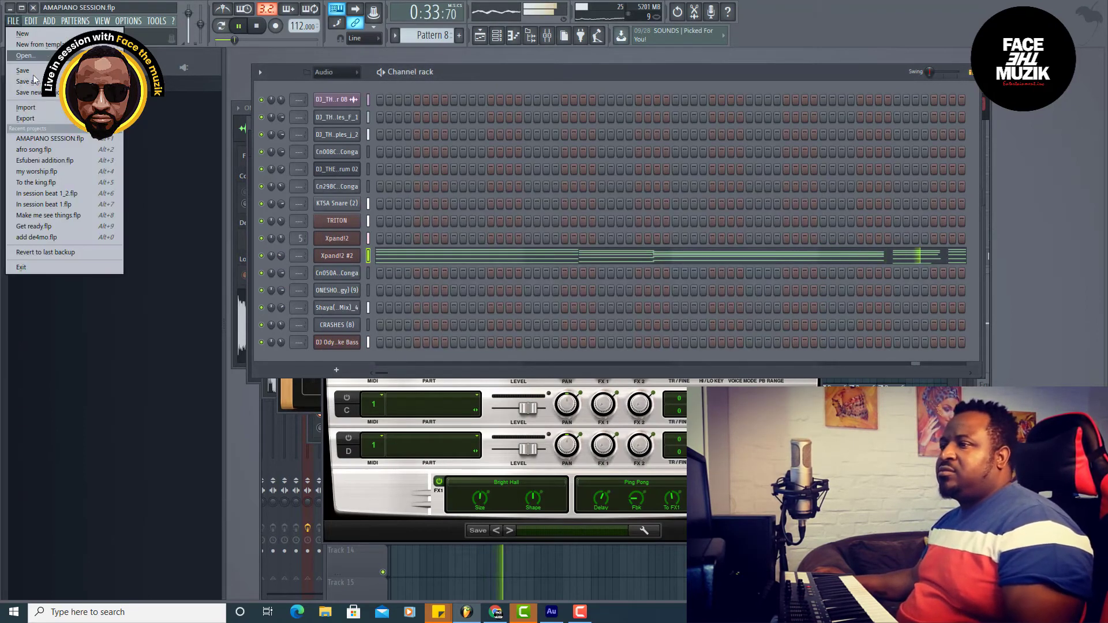
- Delete the Track 7 clips before bar 25, toggling the track's mute to compare, and save the project
left_click(480, 36)
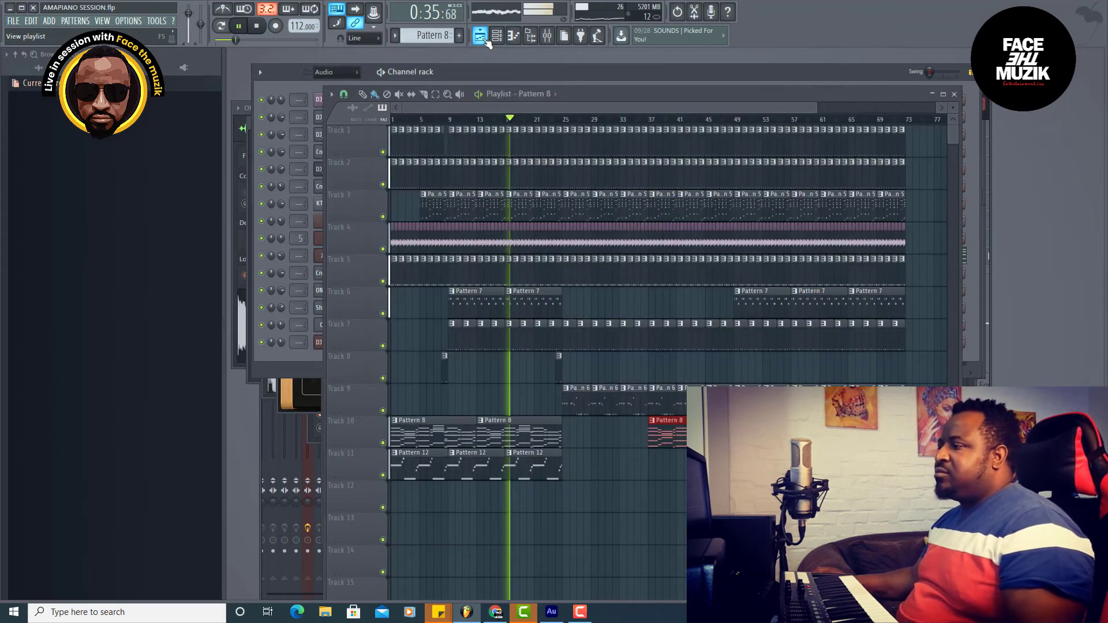
left_click(383, 346)
left_click_drag(555, 338, 418, 328)
left_click(383, 346)
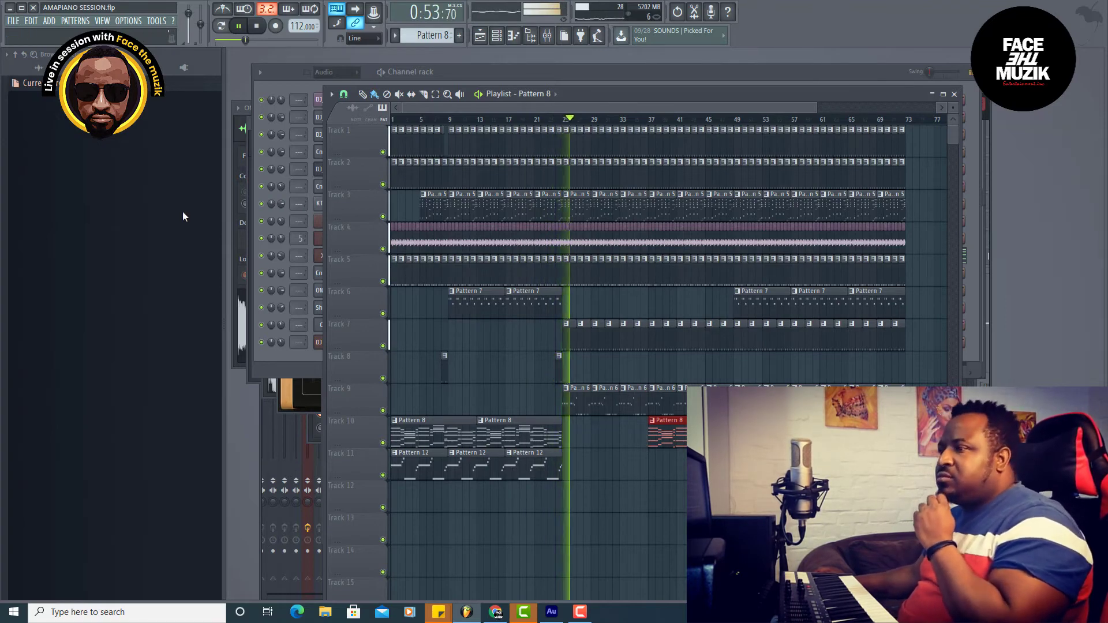
left_click(13, 20)
left_click(23, 71)
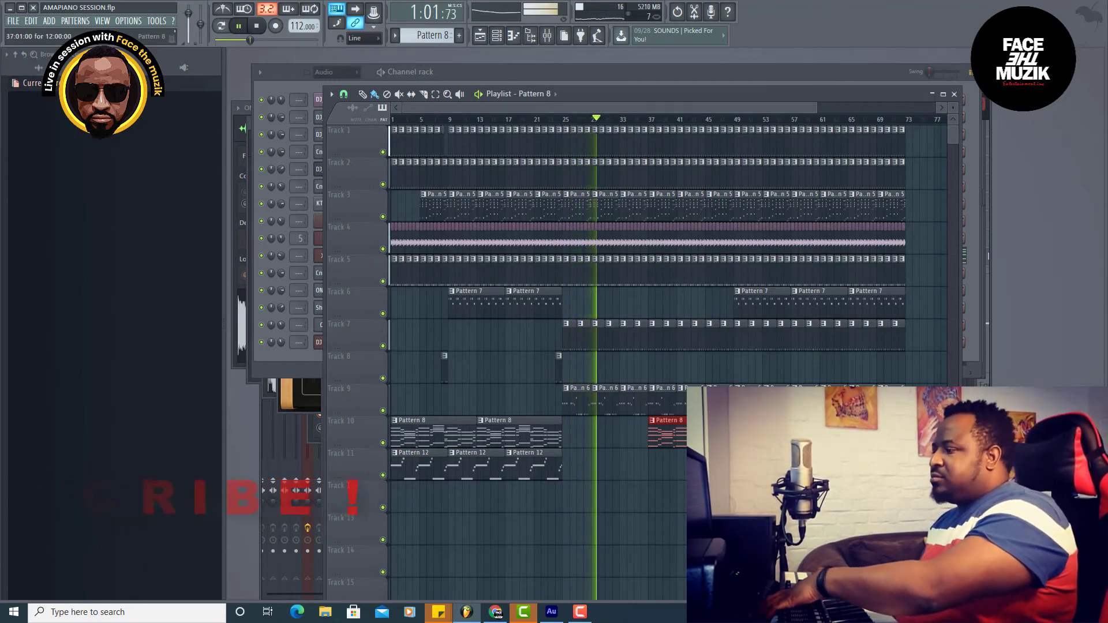
- Place Pattern 9 clips on Track 8 at bars 48 and 36
left_click(731, 359)
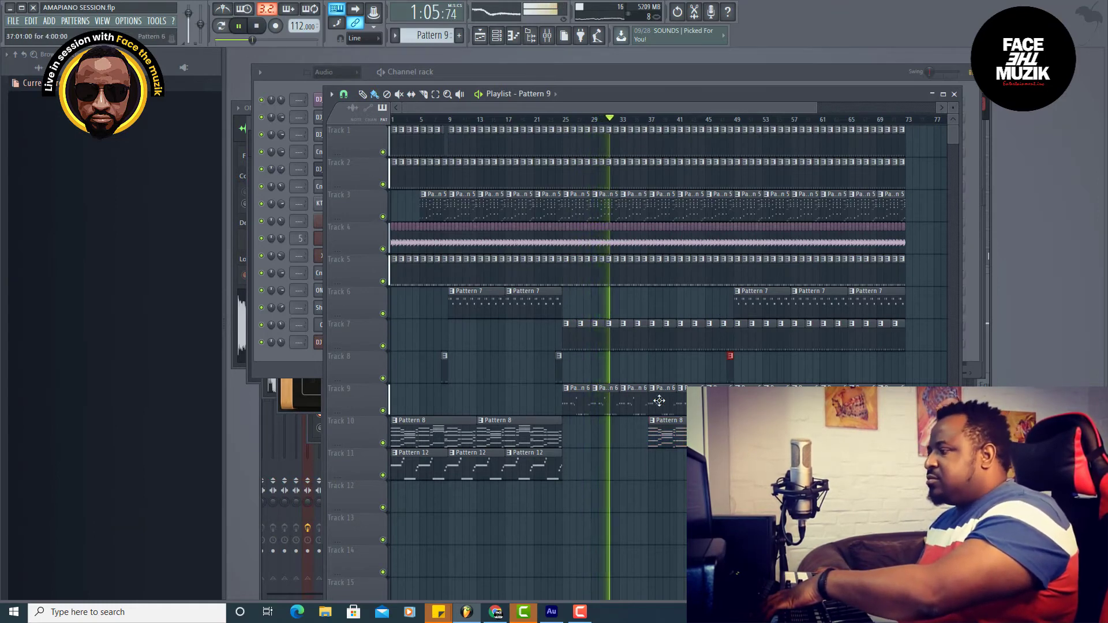
left_click(644, 359)
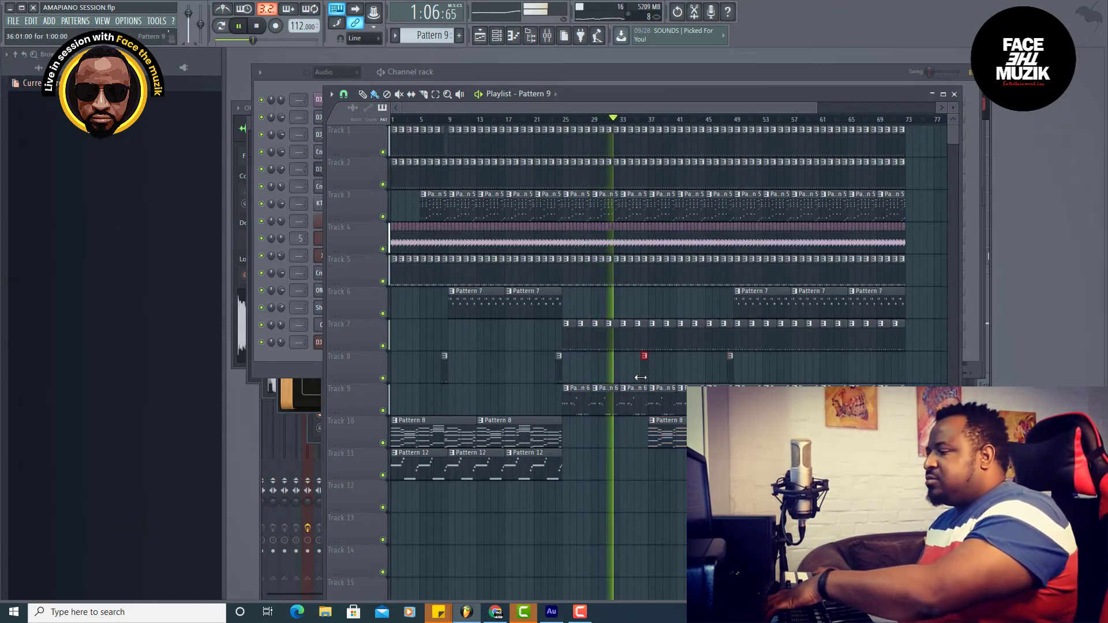
left_click(12, 22)
key("Escape")
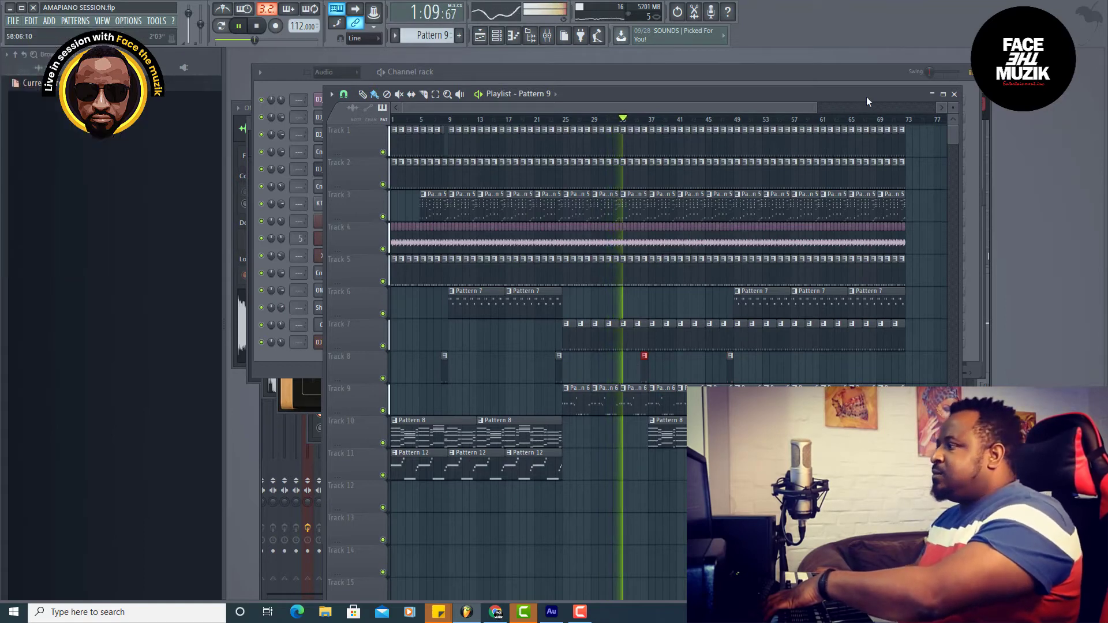
- Listen to the arrangement past bar 37, bring up the channel rack and stop playback
left_click_drag(818, 107, 826, 106)
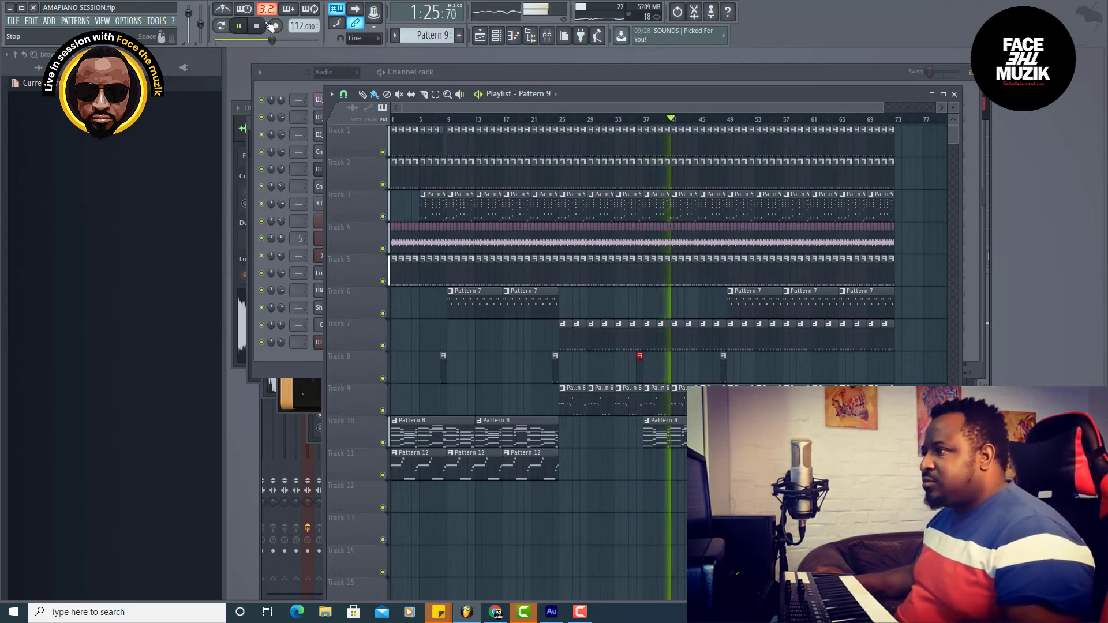
key("F6")
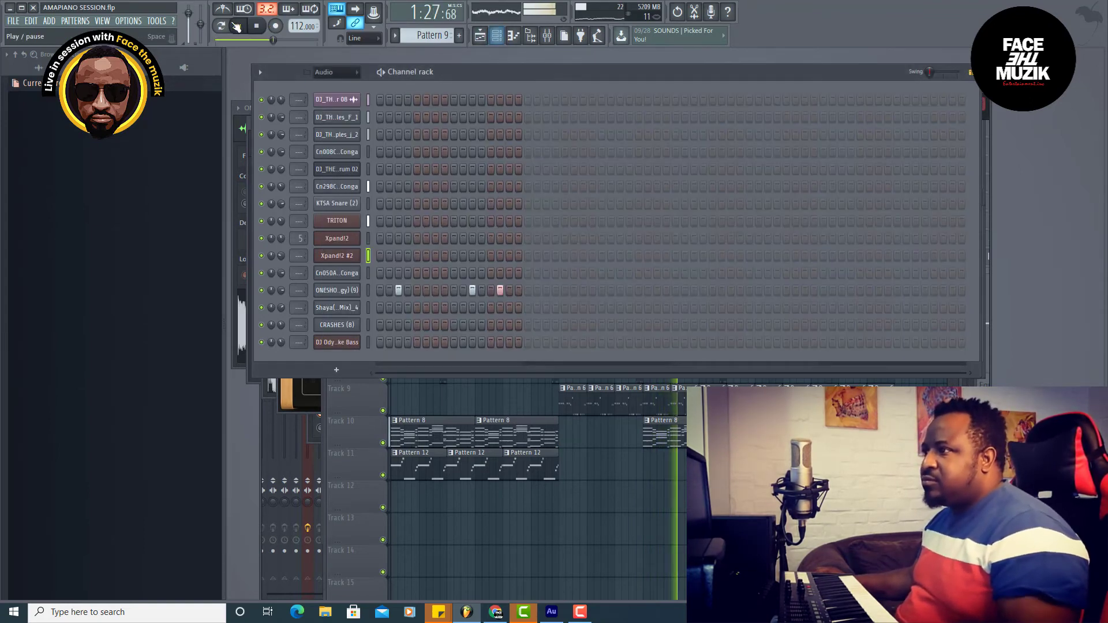
left_click(261, 23)
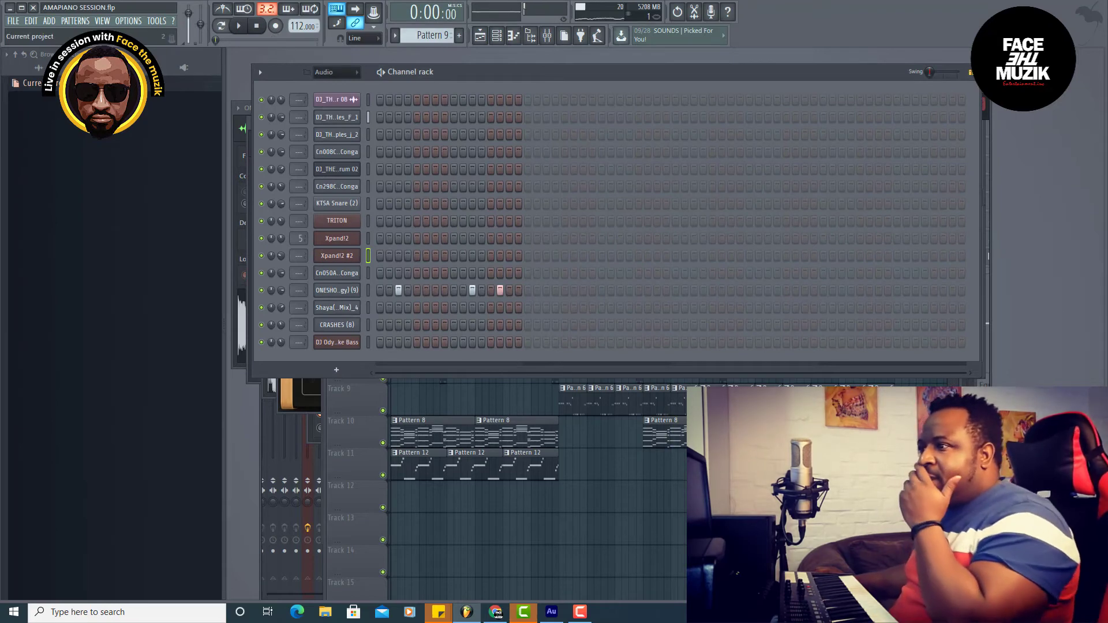
- Browse the Presets and Fx folders of the DJ Odyccy Amapiano & House Music Pack 01 for additional sounds
left_click(74, 54)
left_click(78, 68)
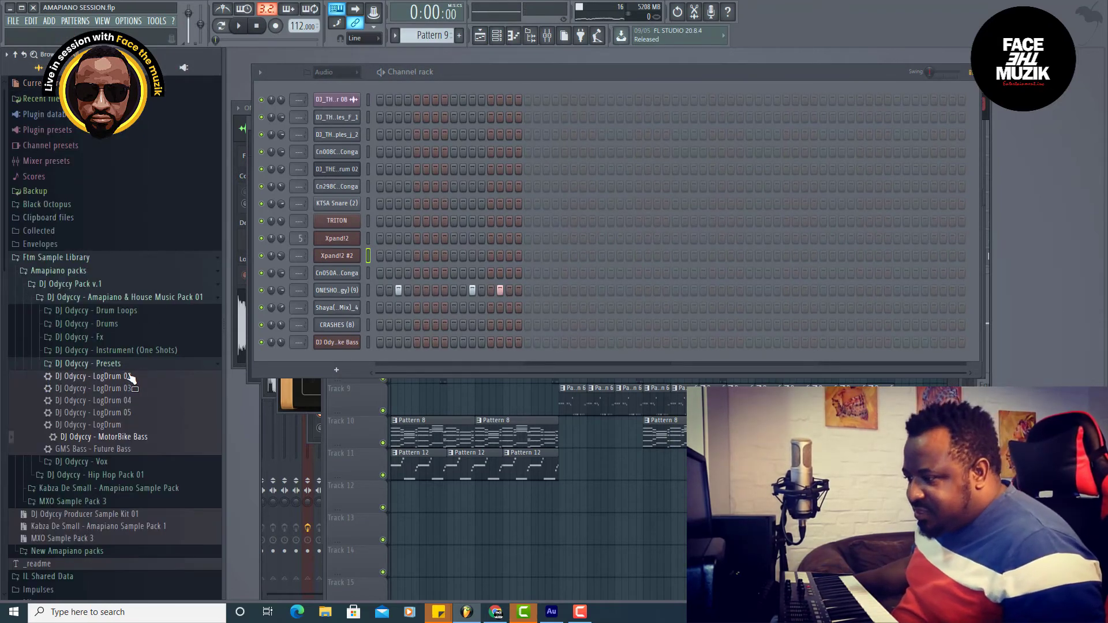
left_click(124, 365)
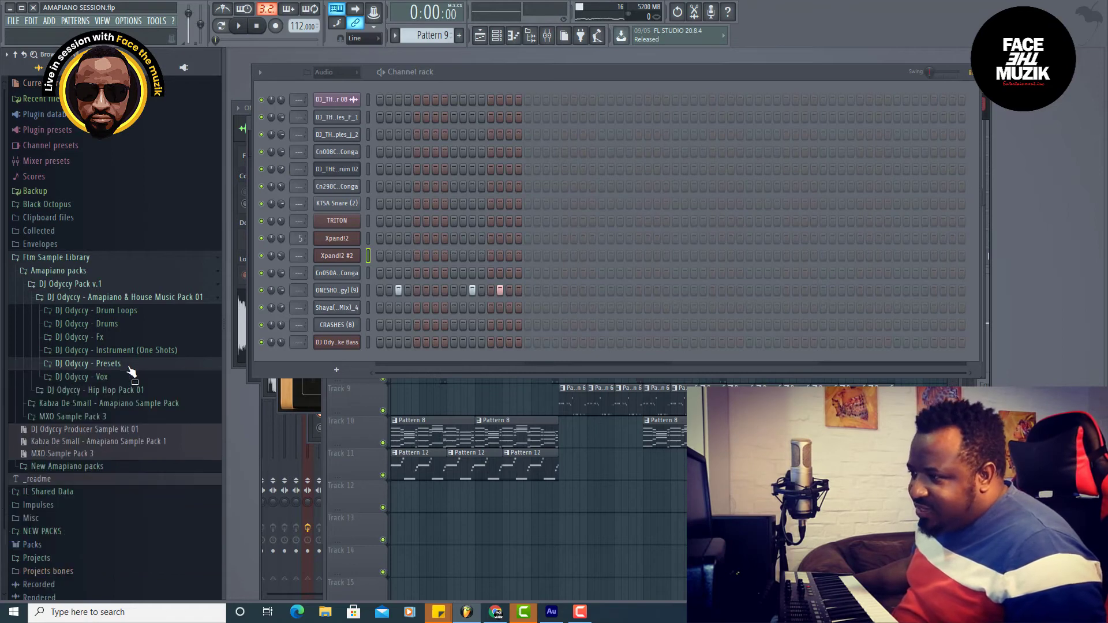
left_click(101, 339)
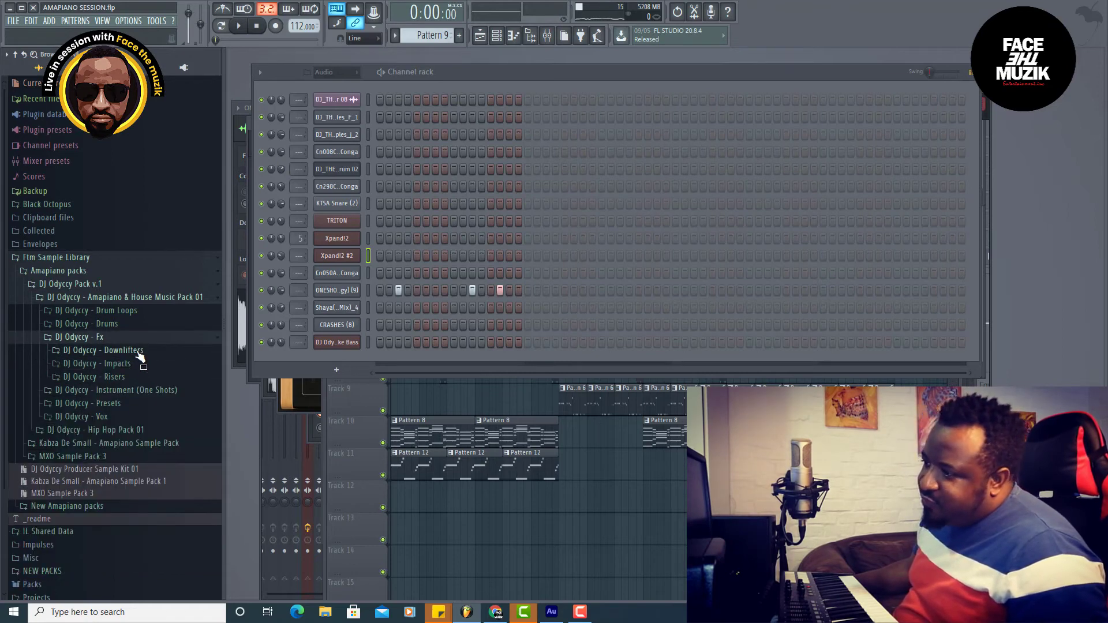
left_click(105, 339)
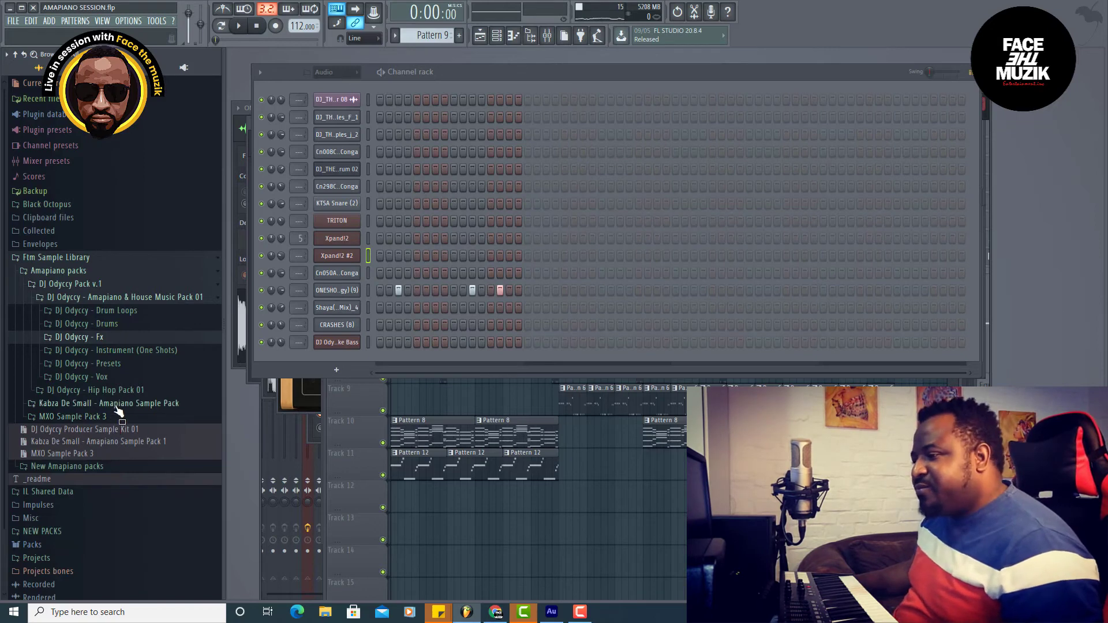
- Audition the Vox 12, Vox 14 and Vox 15 samples in the DJ Odyccy - Vox folder
left_click(105, 378)
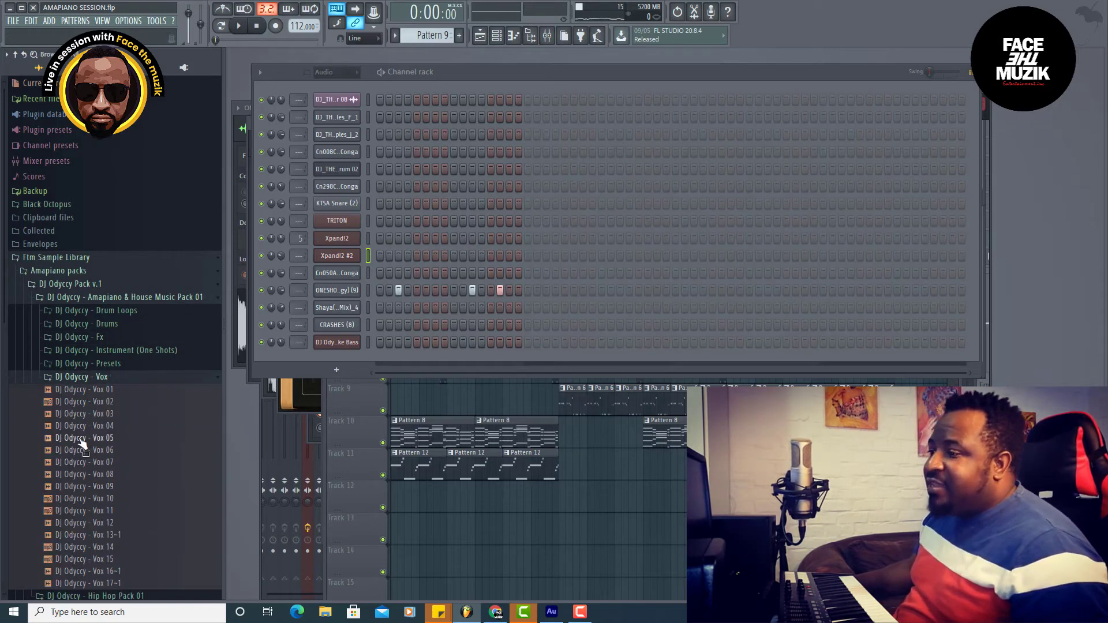
left_click(109, 378)
left_click(123, 380)
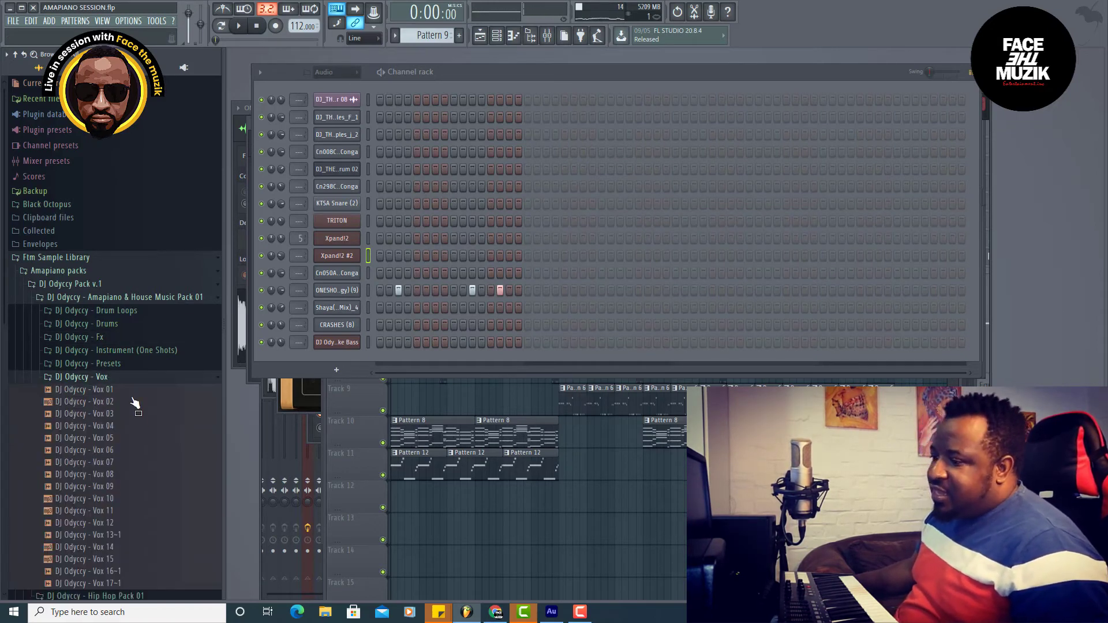
left_click(116, 523)
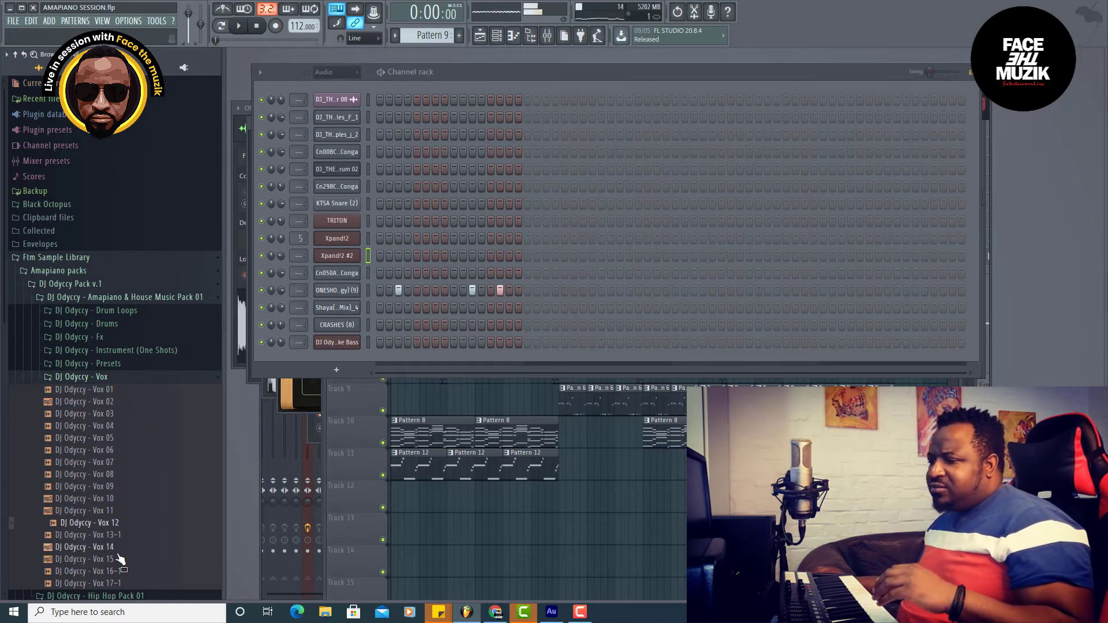
left_click(115, 549)
left_click(117, 561)
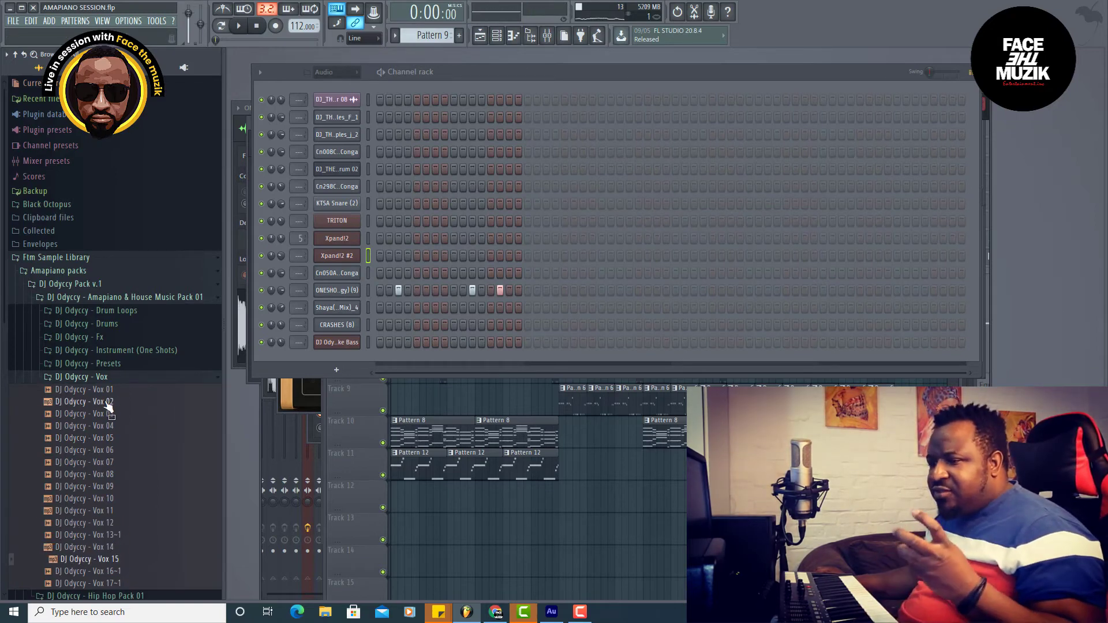
left_click(126, 379)
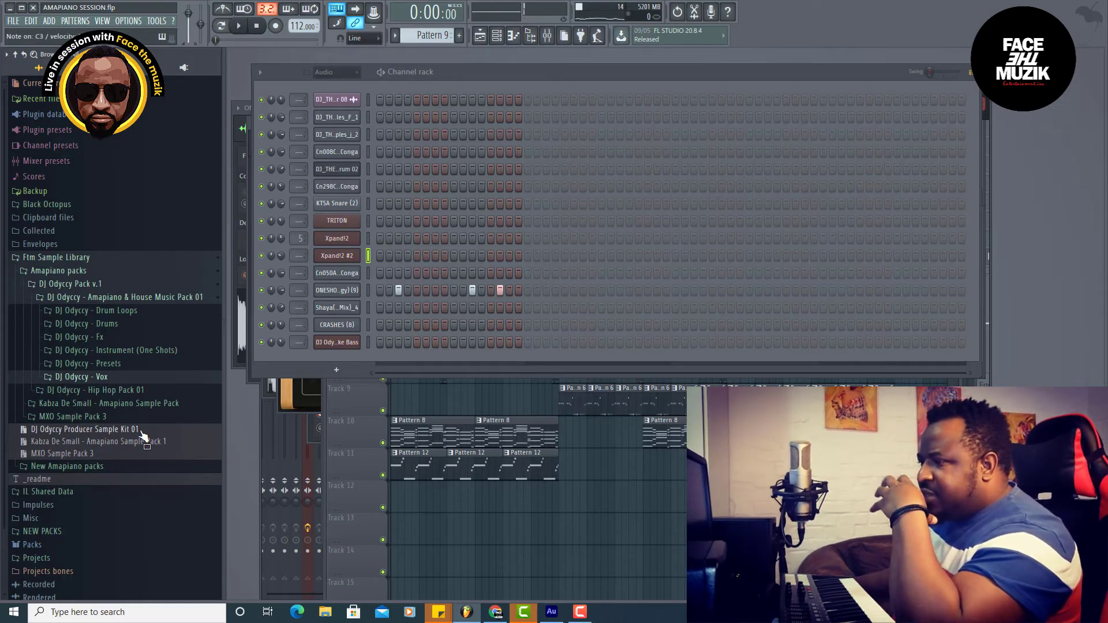
- Add another Xpand!2 instance as a new channel from the installed VST generators in the plugin database
left_click(49, 257)
left_click(45, 115)
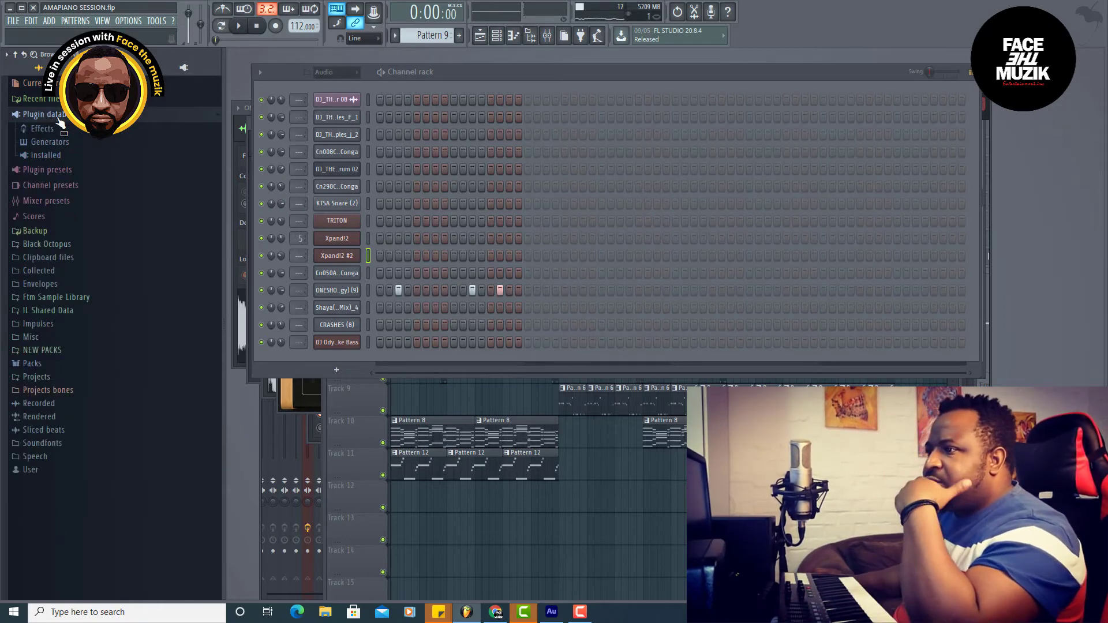
left_click(68, 157)
left_click(84, 184)
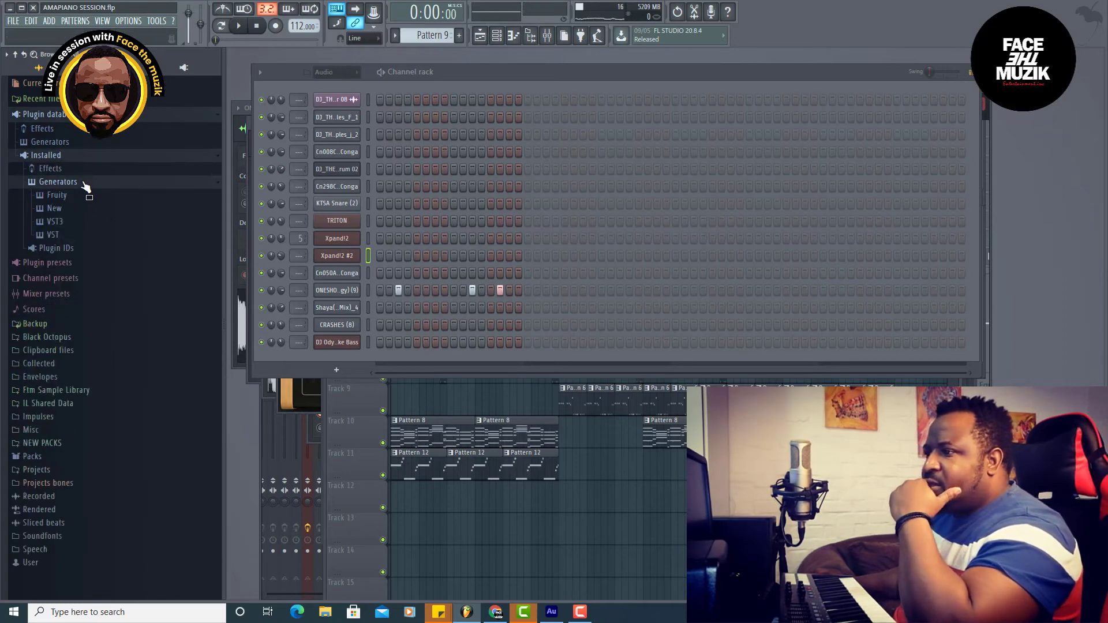
left_click(83, 239)
scroll(144, 396, "down", 20)
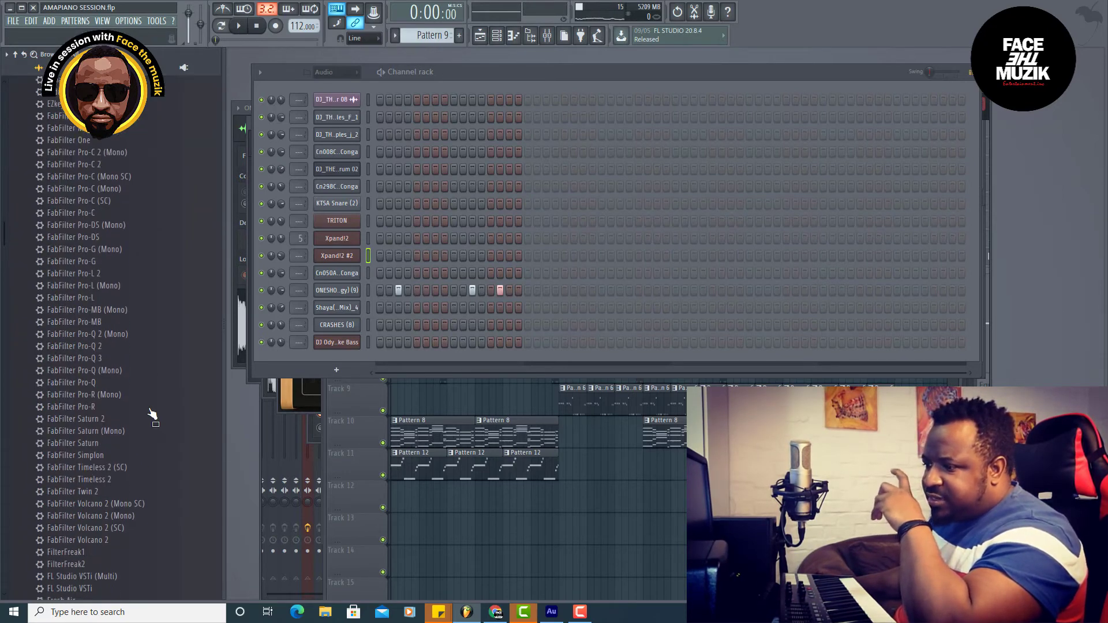
scroll(145, 413, "down", 20)
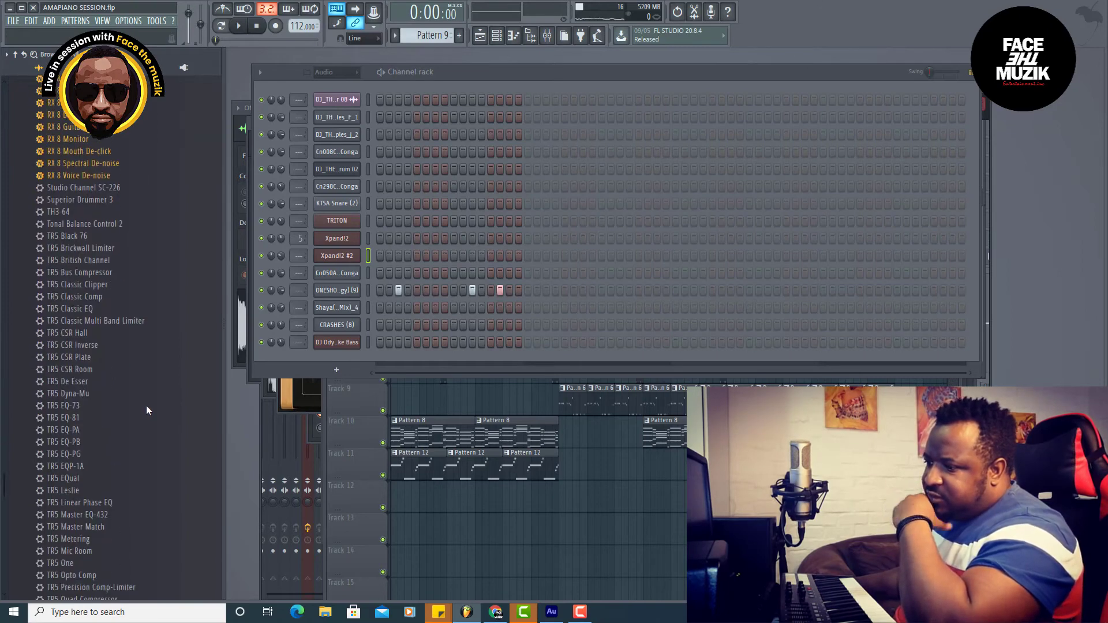
scroll(145, 417, "down", 1)
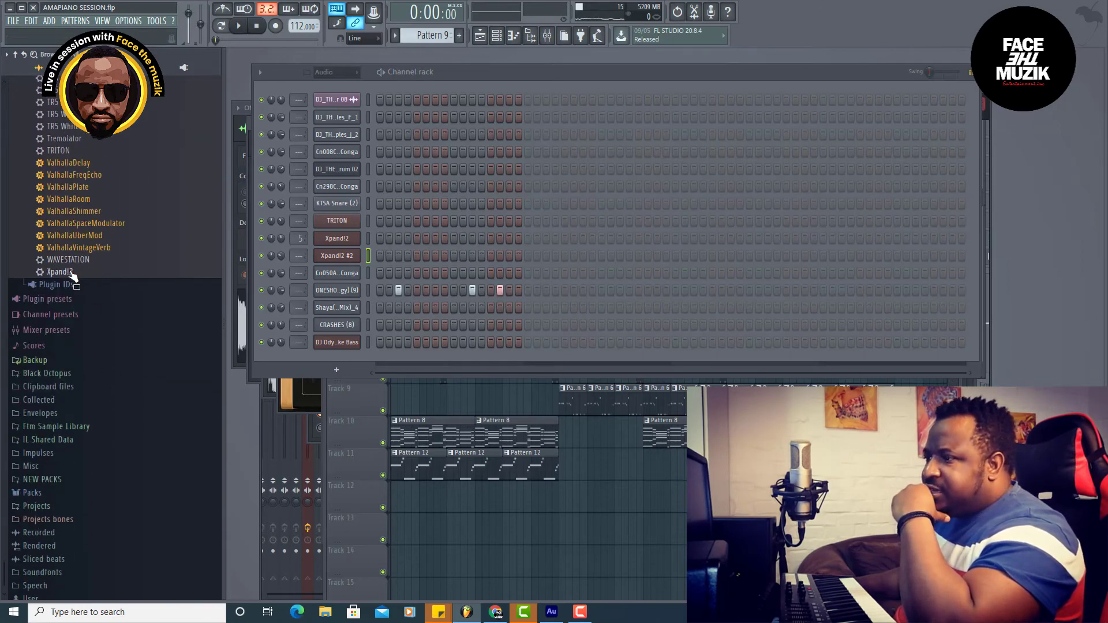
right_click(80, 272)
left_click(134, 283)
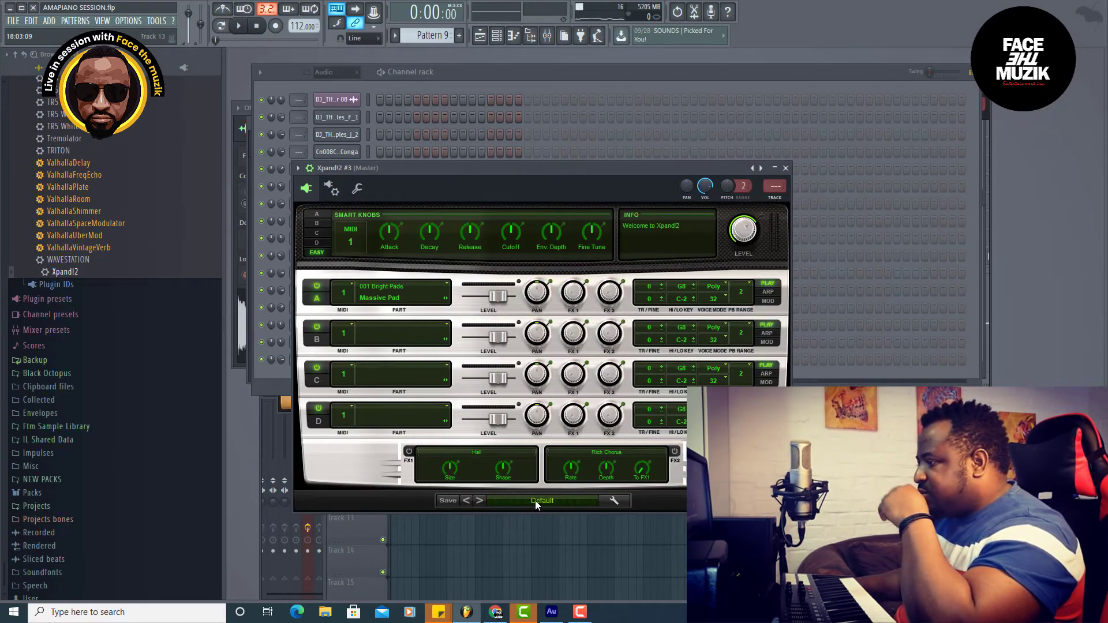
- Load the Synth Brass preset +01 Glossy Brass in Xpand!2 #3, try it out and advance to +02 Digilog
left_click(535, 501)
mouse_move(517, 490)
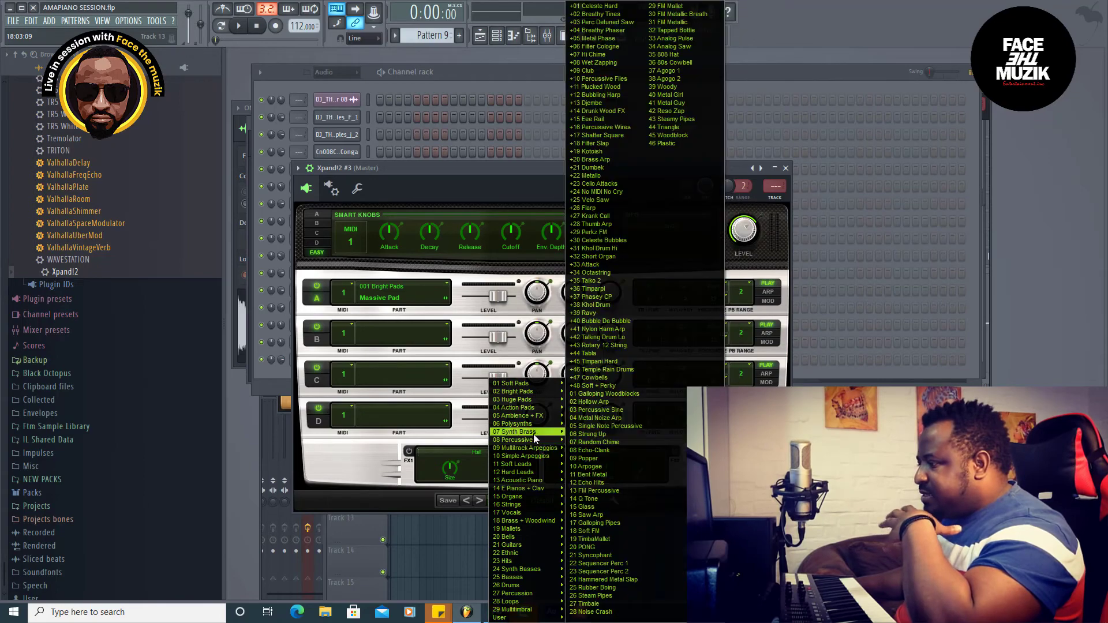
mouse_move(535, 433)
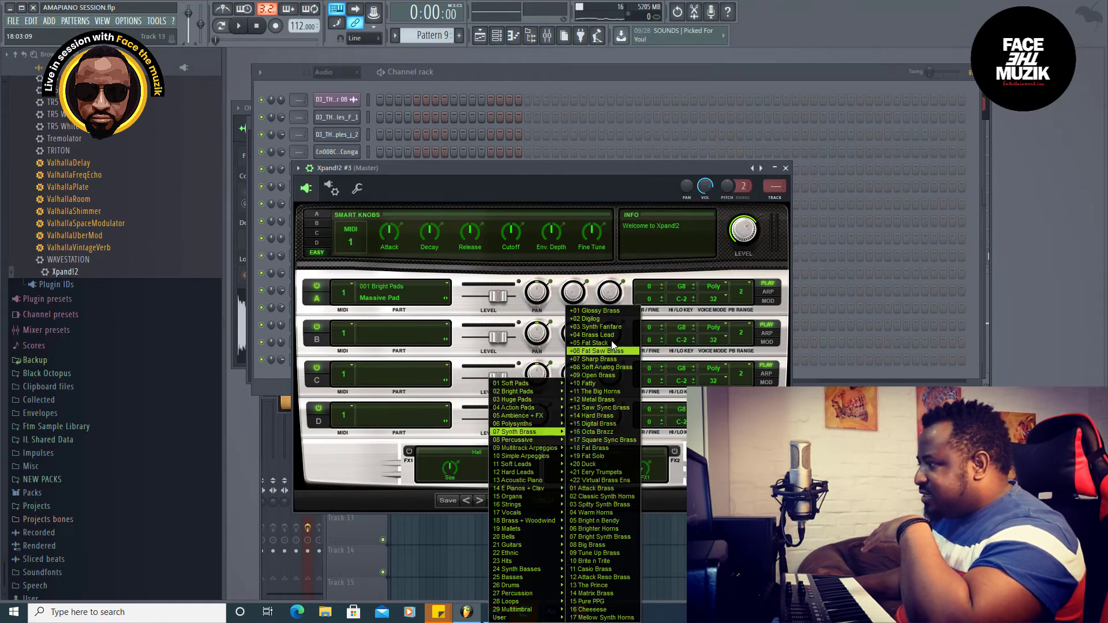
left_click(612, 317)
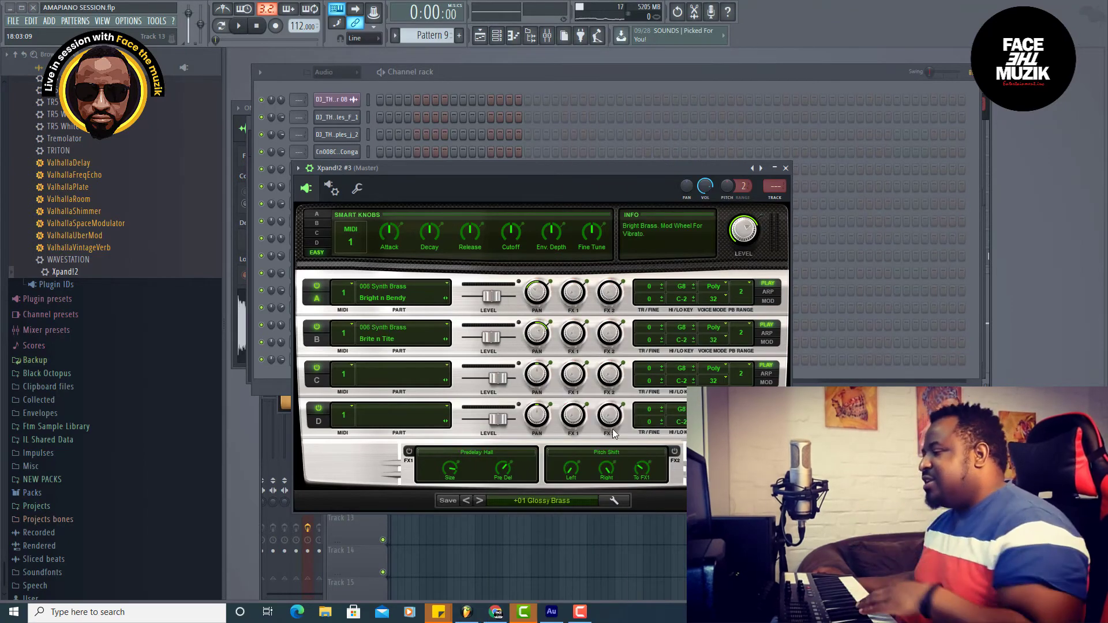
left_click(481, 501)
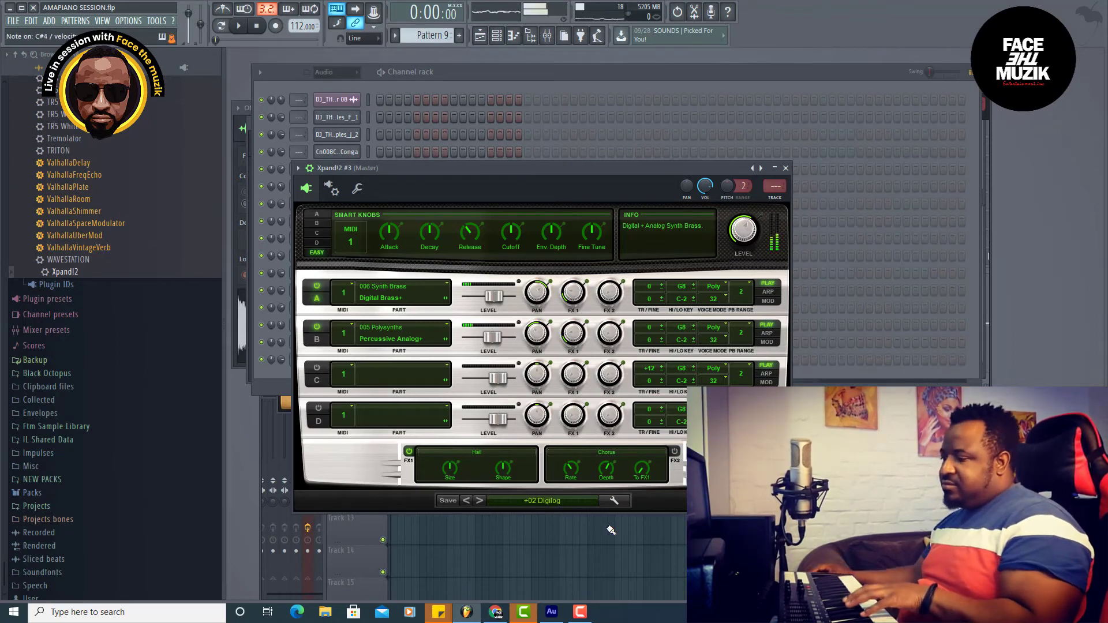
- Audition the Synth Brass presets in Xpand!2 #3 from +03 Synth Fanfare to +08 Soft Analog Brass
left_click(479, 500)
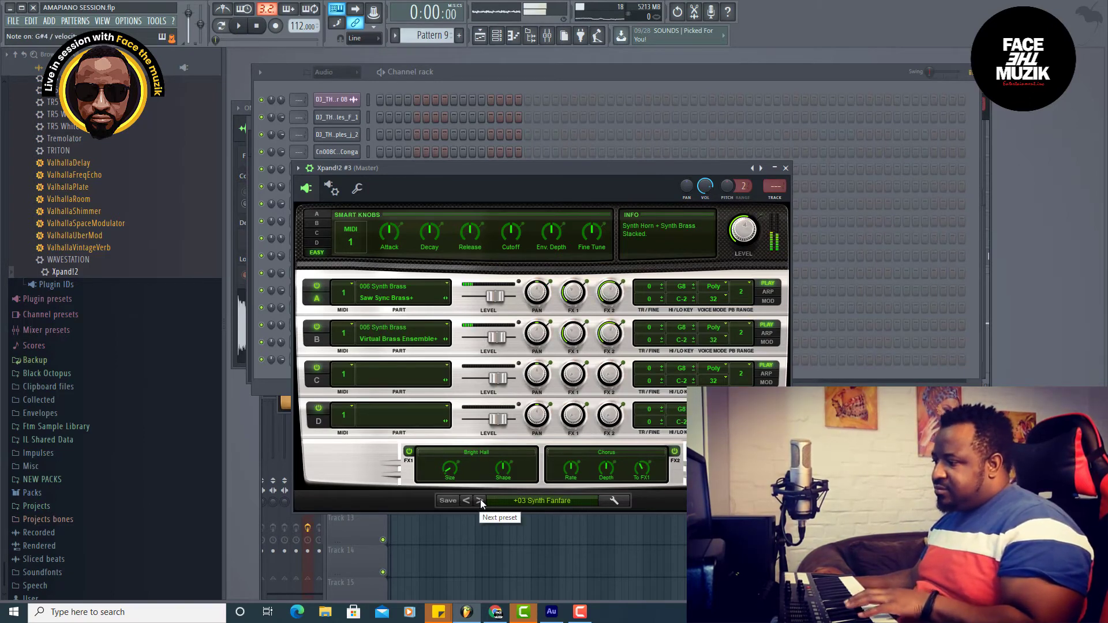
left_click(480, 500)
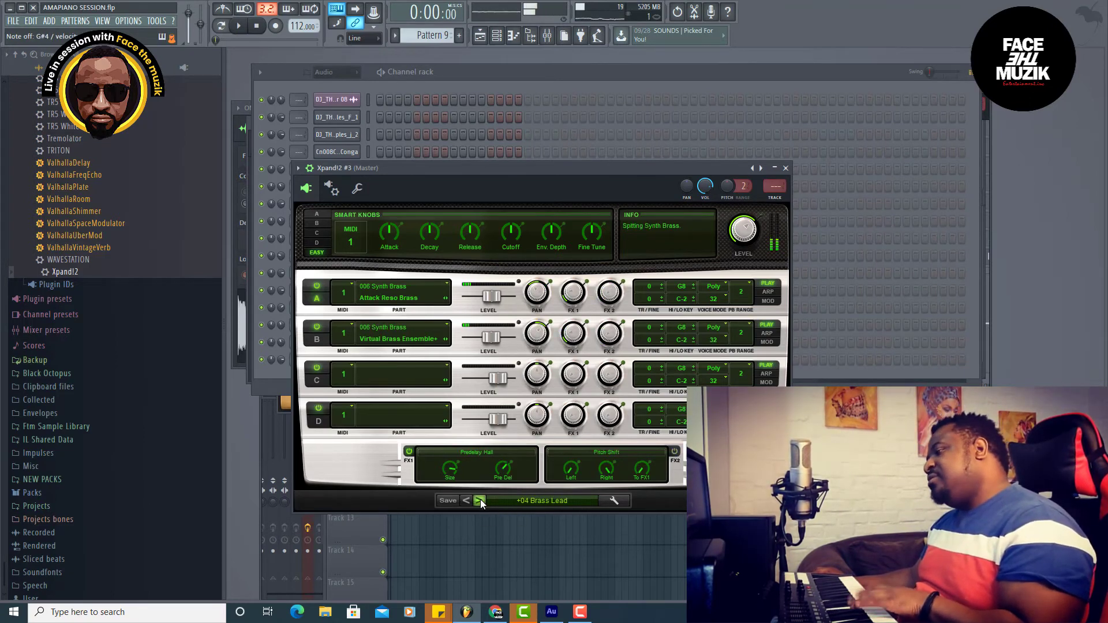
left_click(480, 500)
left_click(481, 500)
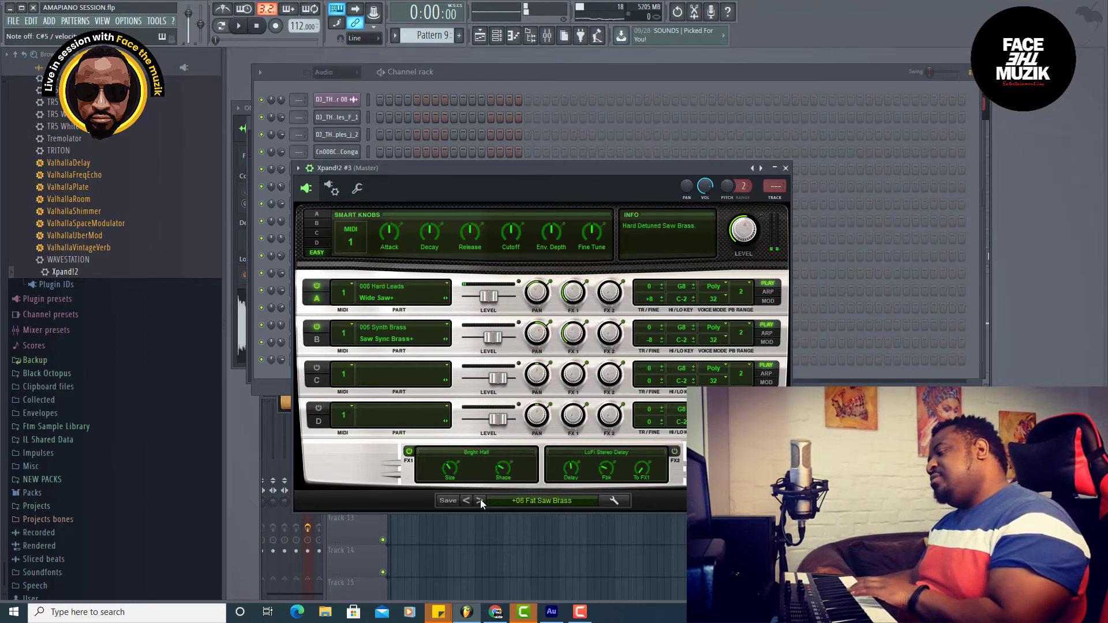
left_click(480, 500)
left_click(481, 500)
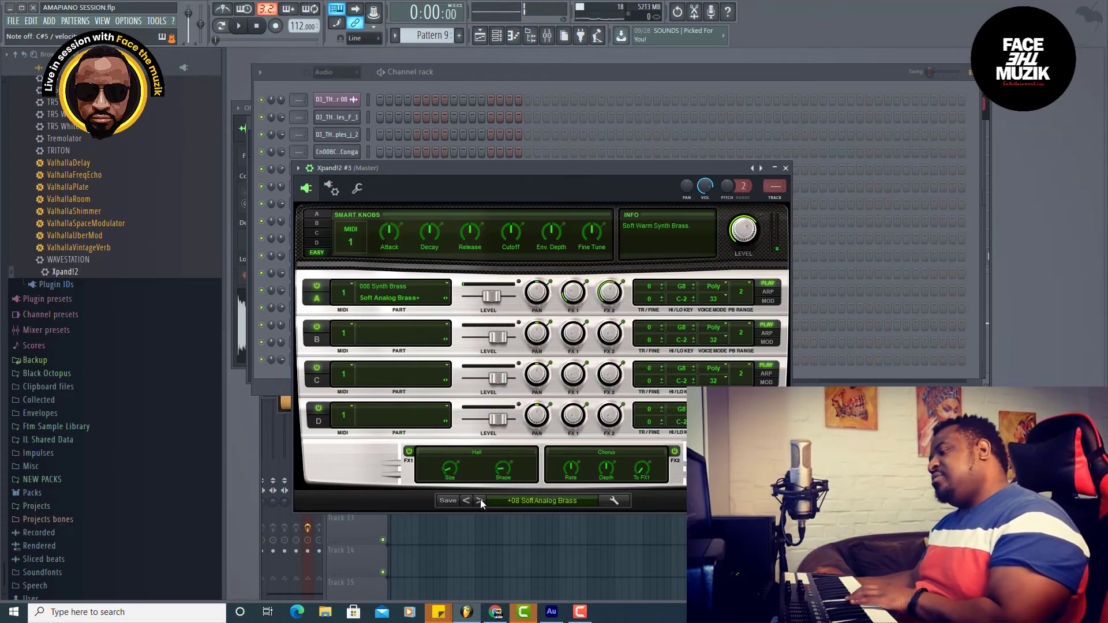
- Step on through the Synth Brass presets to +15 Digital Brass
left_click(481, 500)
left_click(480, 500)
left_click(481, 500)
left_click(480, 500)
left_click(480, 500)
left_click(481, 500)
left_click(481, 500)
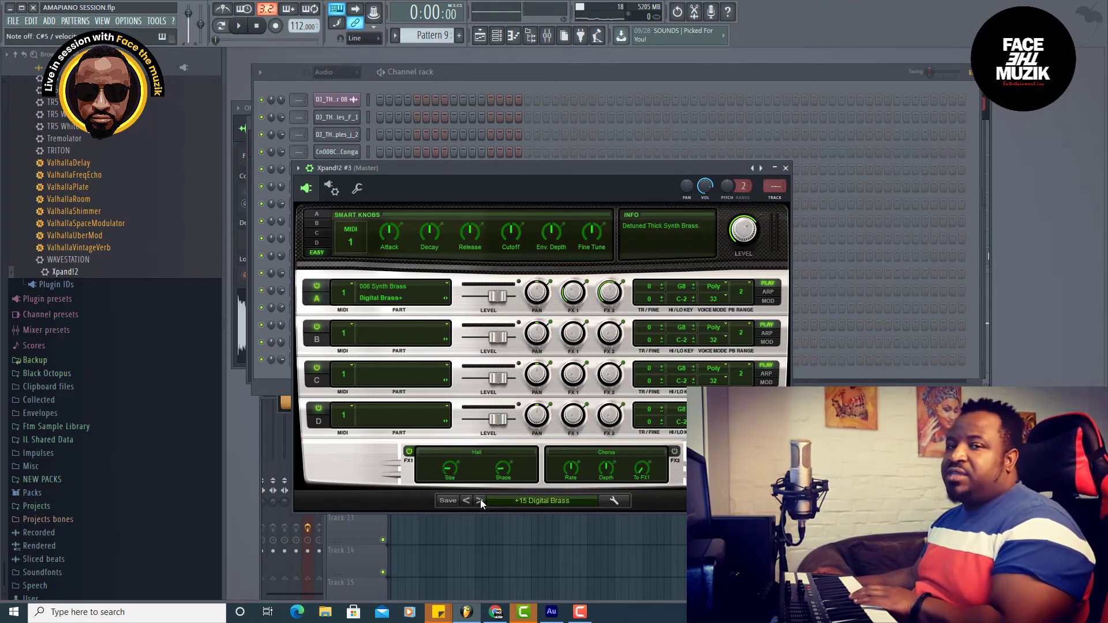
- Audition the Synth Brass presets following +15 Digital Brass, including +17 Square Sync Brass, up to +21 Eery Trumpets
left_click(480, 500)
left_click(480, 500)
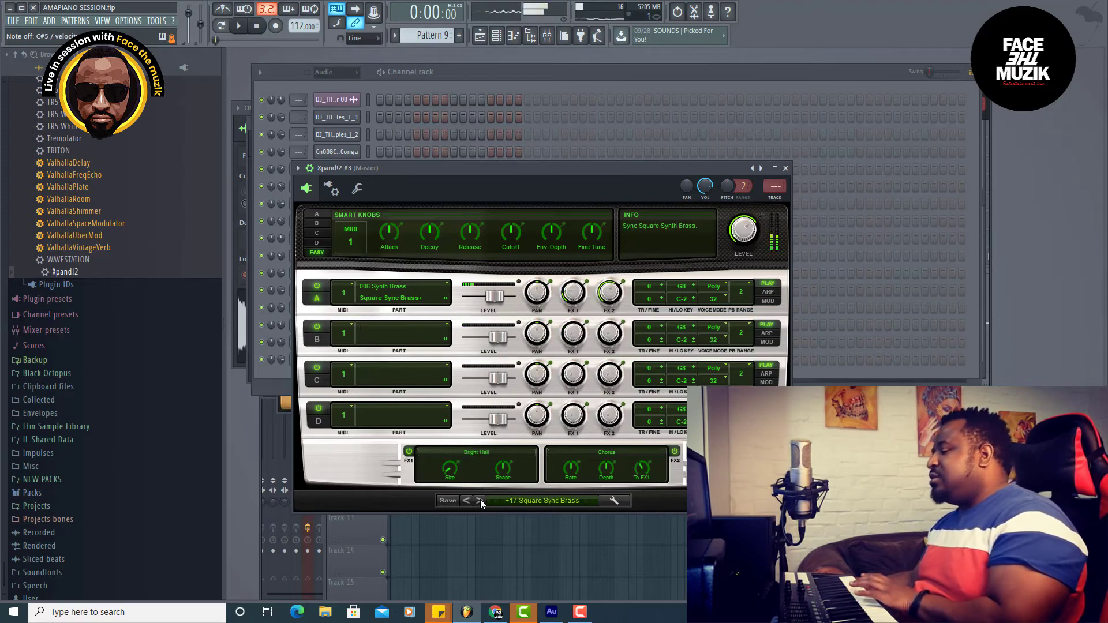
left_click(481, 500)
left_click(480, 500)
left_click(480, 500)
left_click(481, 500)
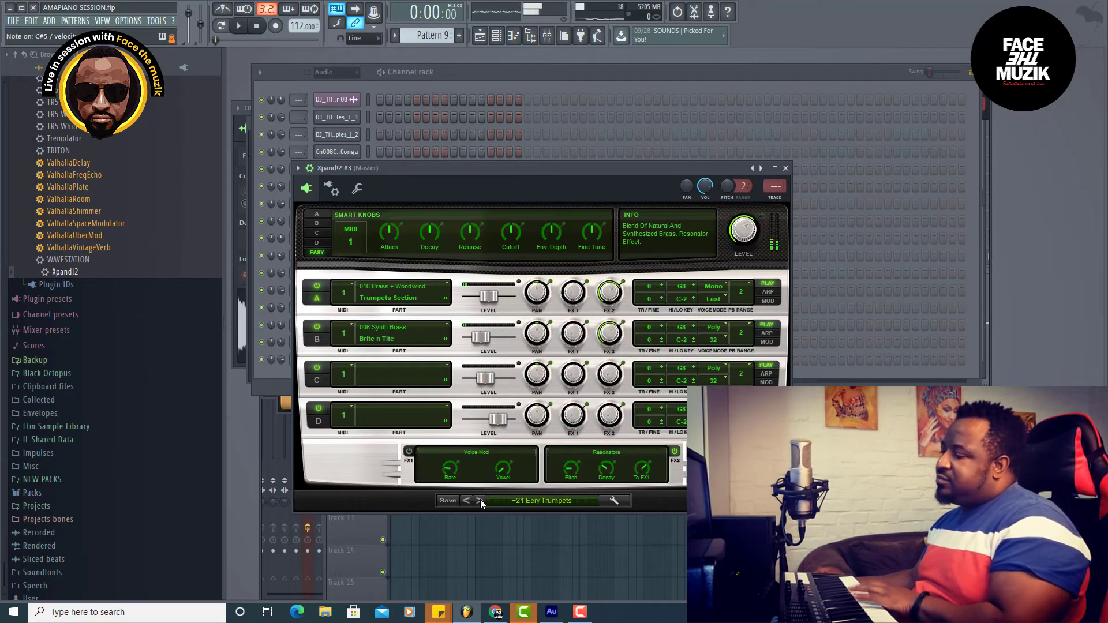
- Audition the Synth Brass presets from 01 Attack Brass to 07 Bright Synth Brass
left_click(480, 500)
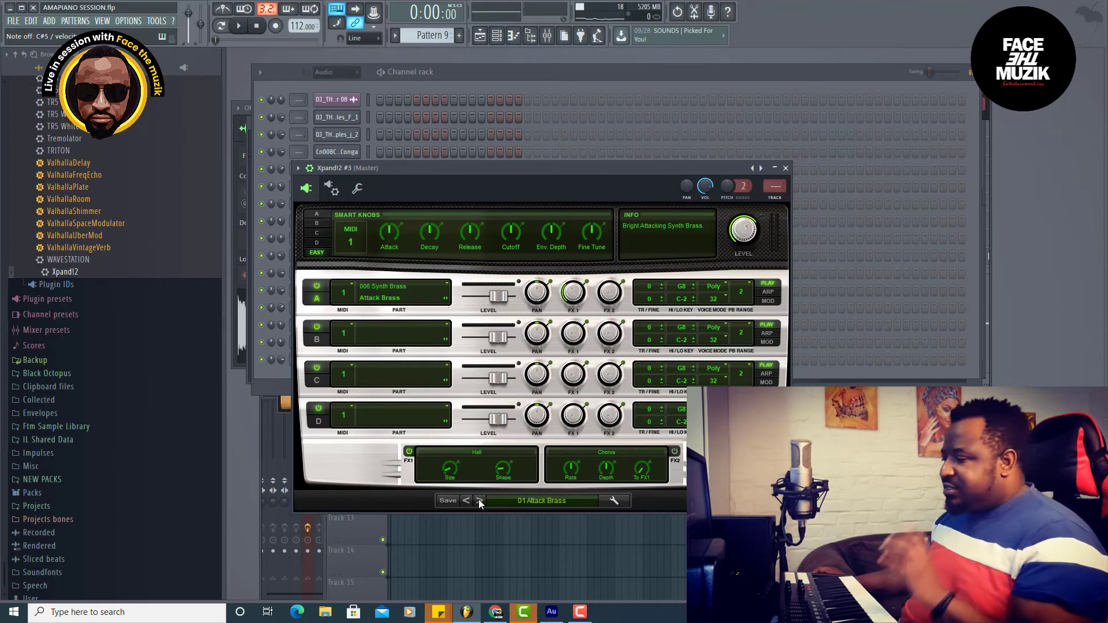
left_click(478, 501)
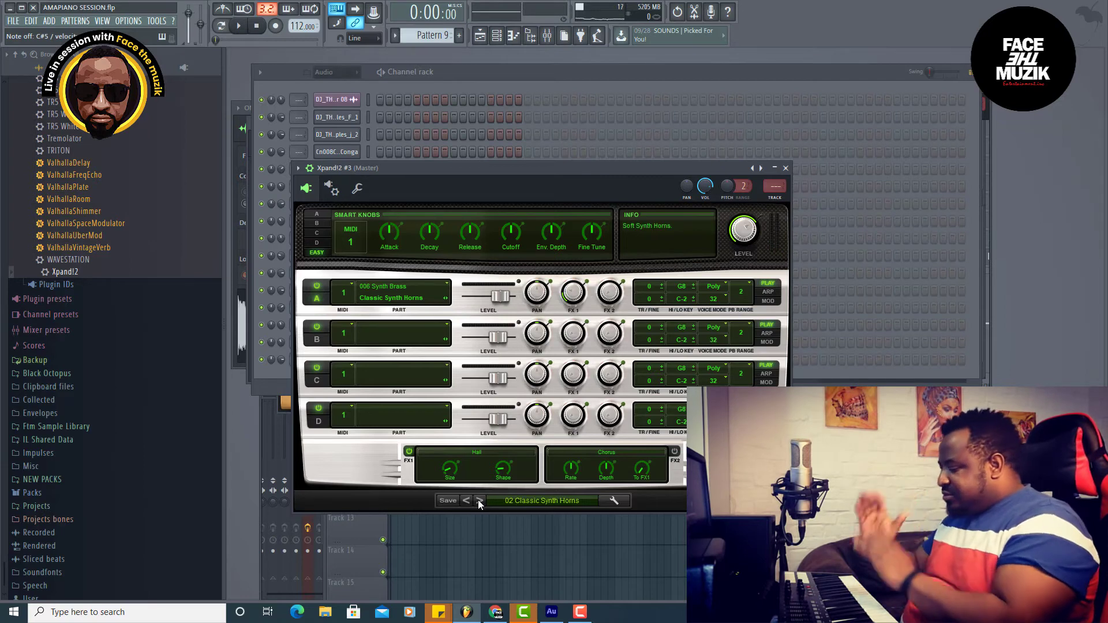
left_click(478, 500)
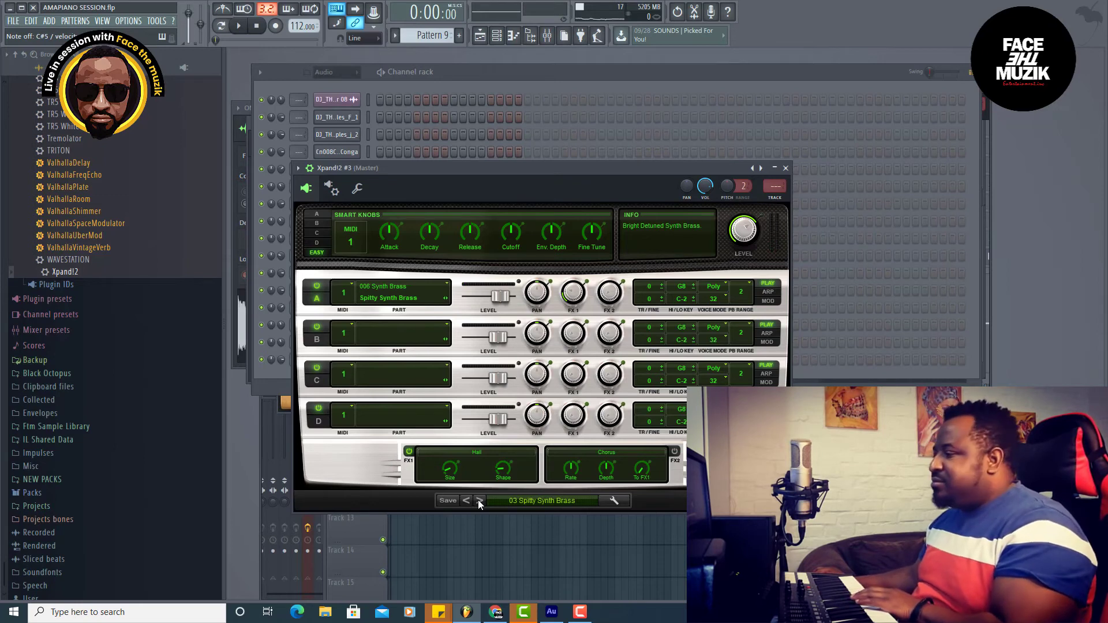
left_click(478, 500)
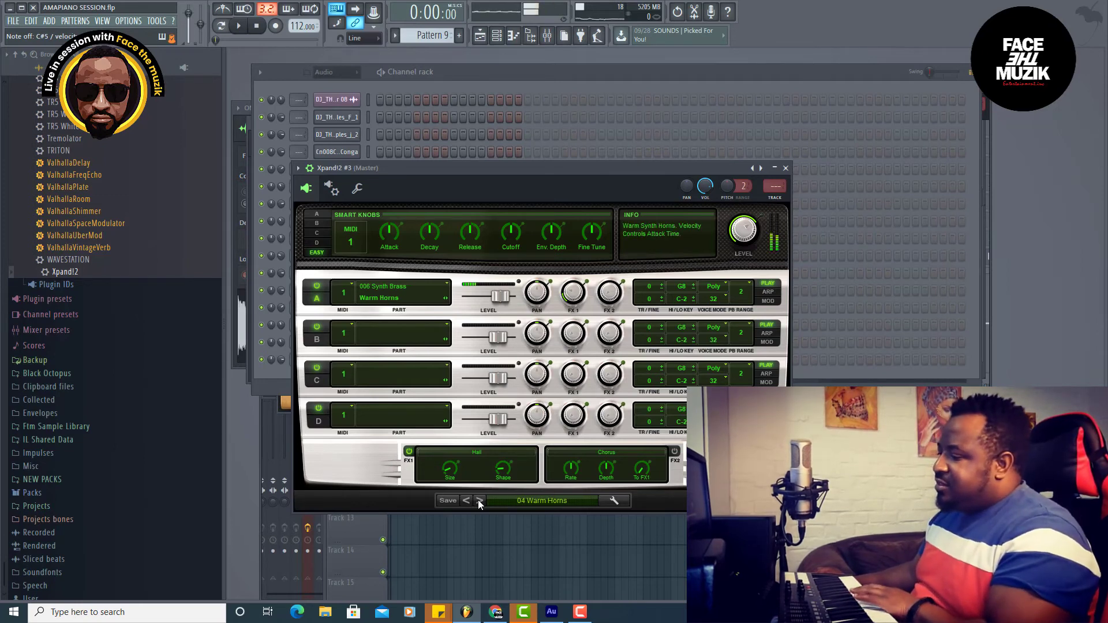
left_click(478, 500)
left_click(478, 500)
left_click(478, 499)
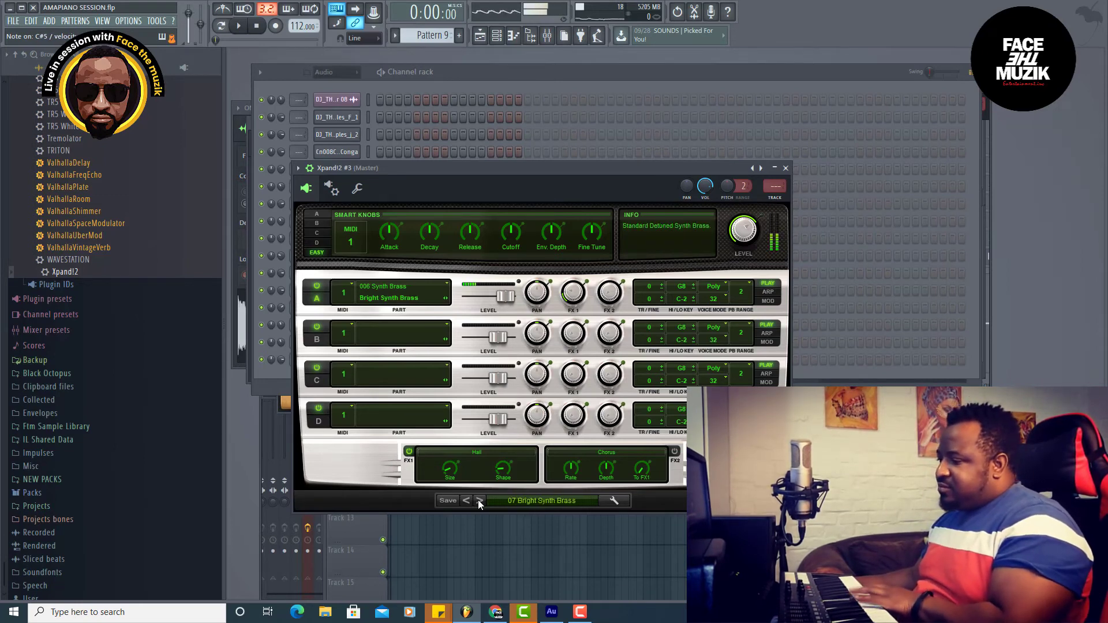
- Audition the Synth Brass presets from 08 Big Brass to 17 Mellow Synth Horns
left_click(478, 500)
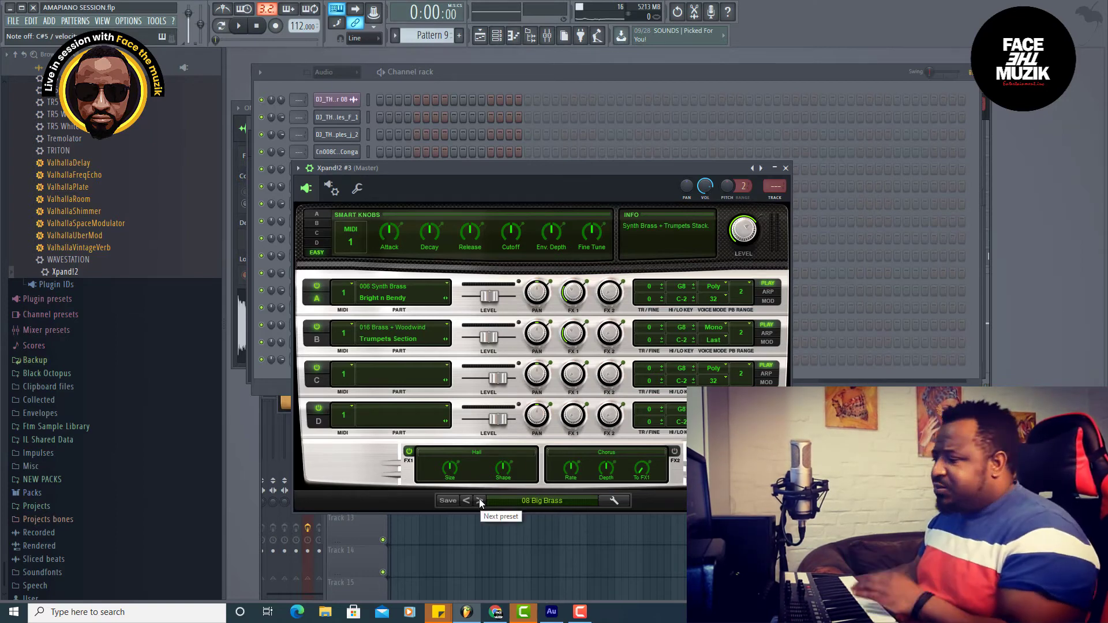
left_click(479, 500)
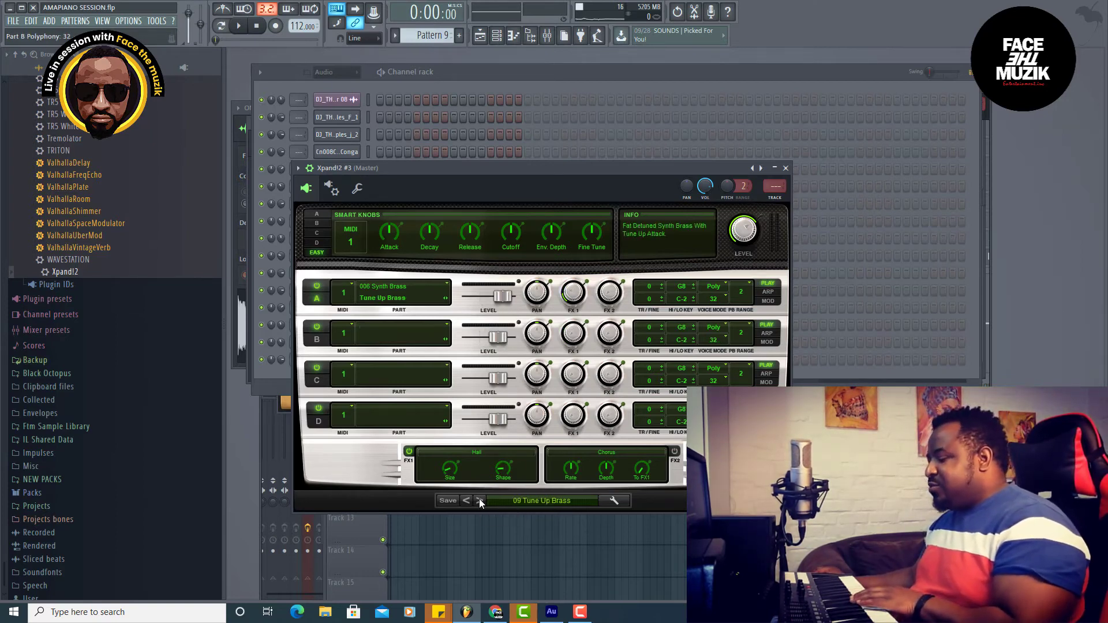
left_click(479, 500)
left_click(479, 500)
left_click(479, 500)
left_click(479, 500)
left_click(479, 500)
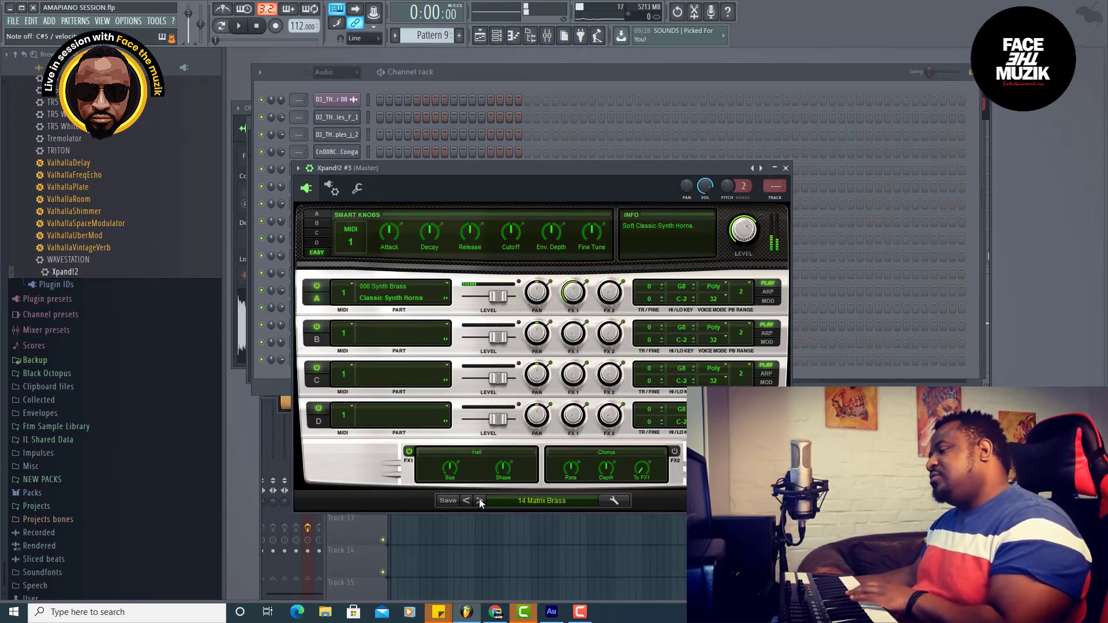
left_click(479, 500)
left_click(479, 500)
left_click(479, 500)
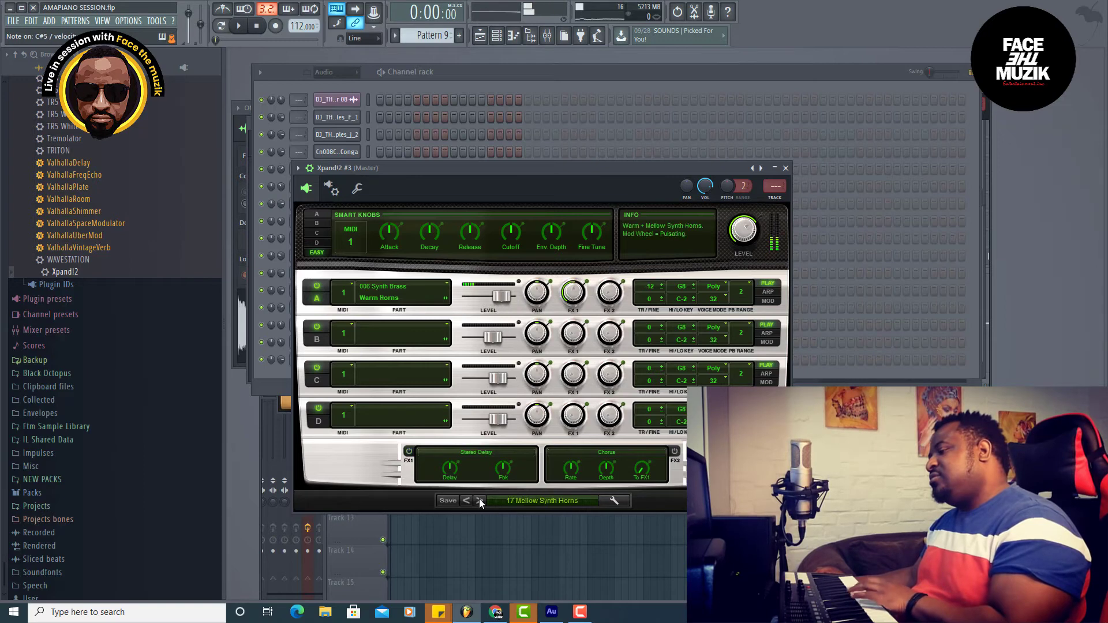
- Move on to the Percussive presets and audition them from +02 Breathy Tines to +09 Club
left_click(479, 500)
left_click(480, 500)
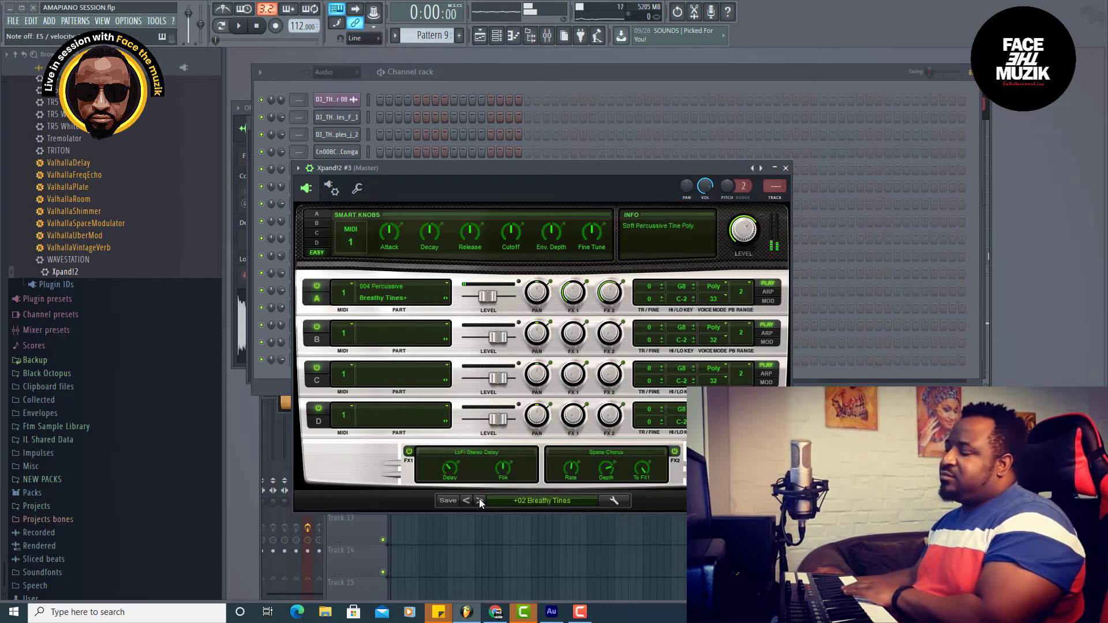
left_click(479, 500)
left_click(479, 500)
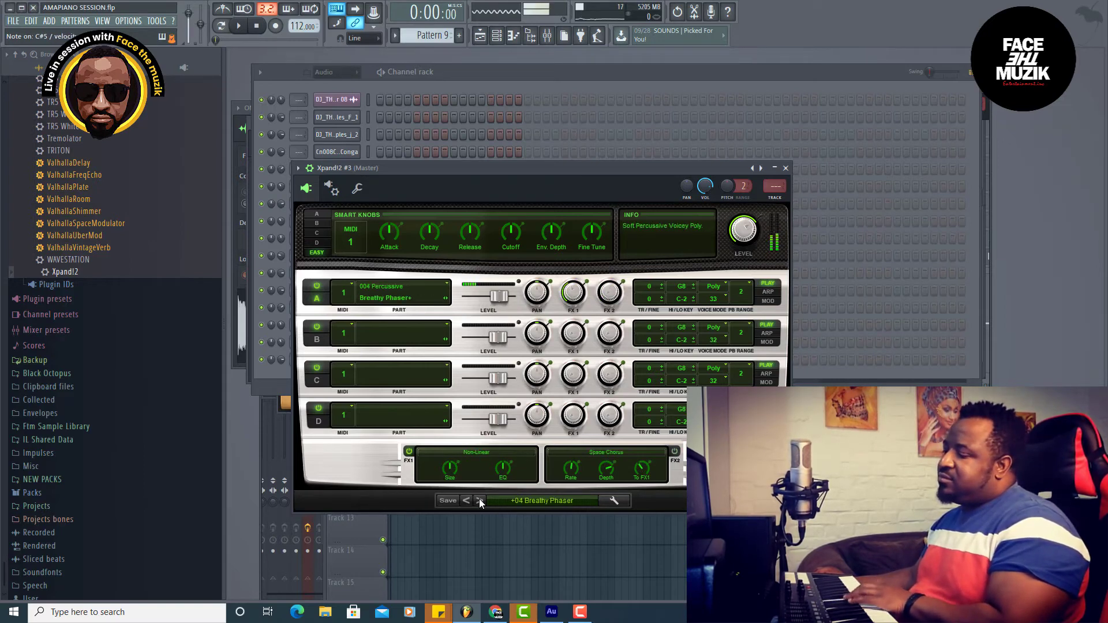
left_click(479, 500)
left_click(479, 500)
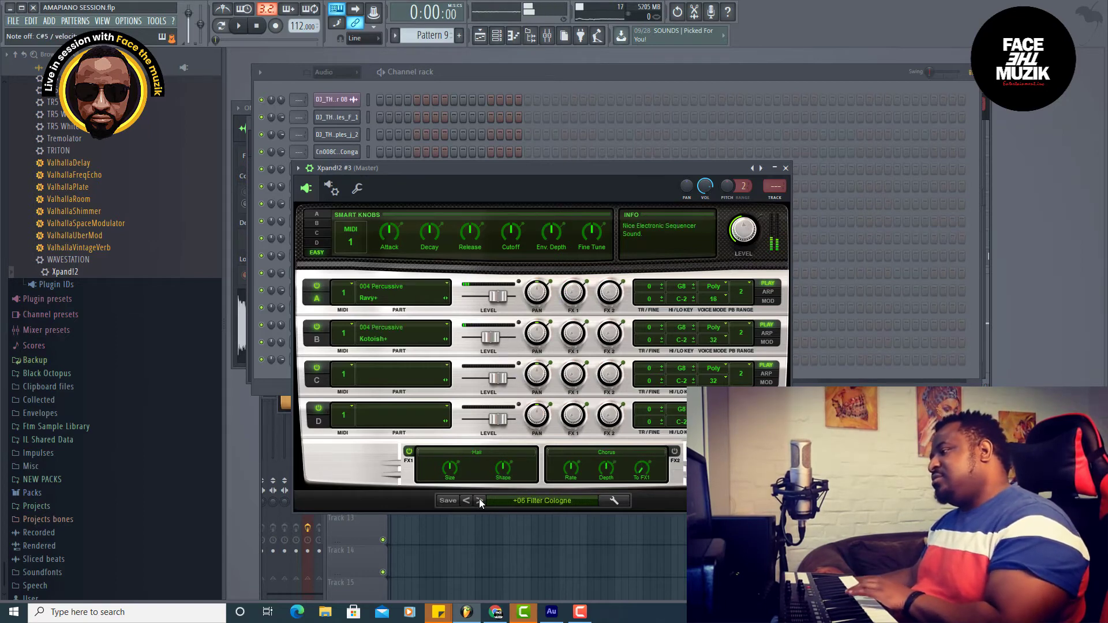
left_click(480, 500)
left_click(479, 500)
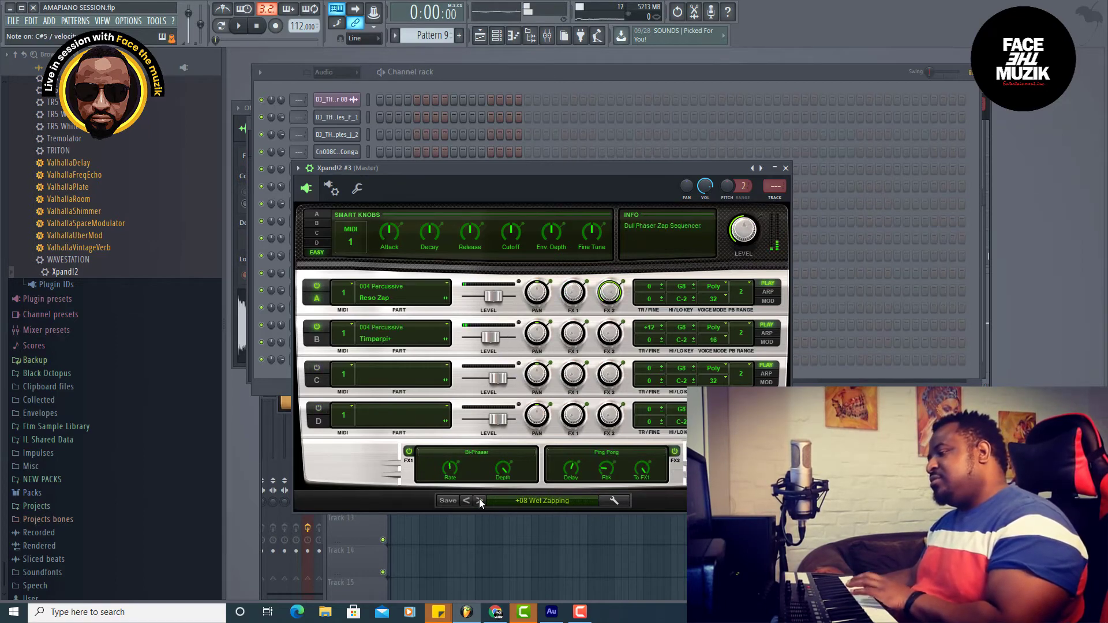
left_click(480, 500)
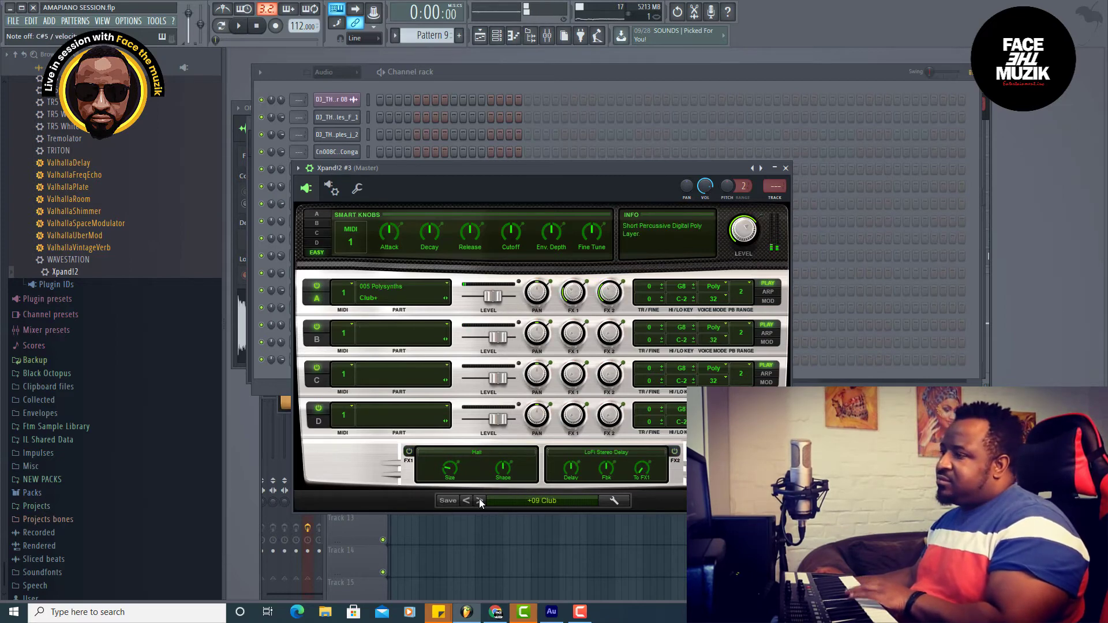
- Play the arrangement while trying the Percussive presets from +11 Plucked Wood to +14 Drunk Wood FX, and stop playback
left_click(240, 27)
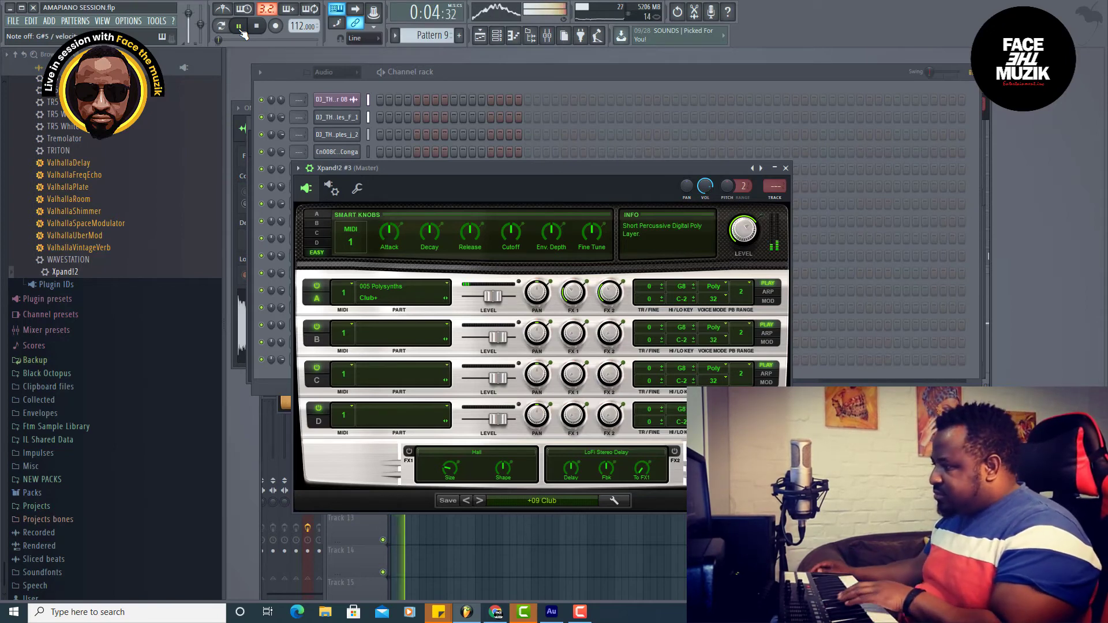
left_click(480, 500)
left_click(479, 500)
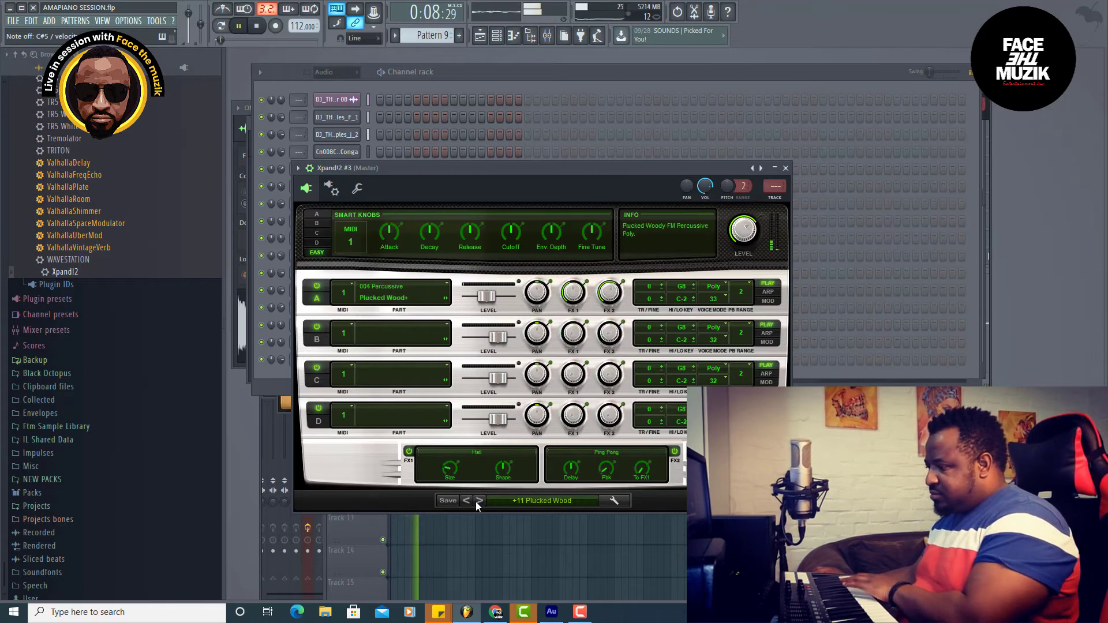
left_click(477, 500)
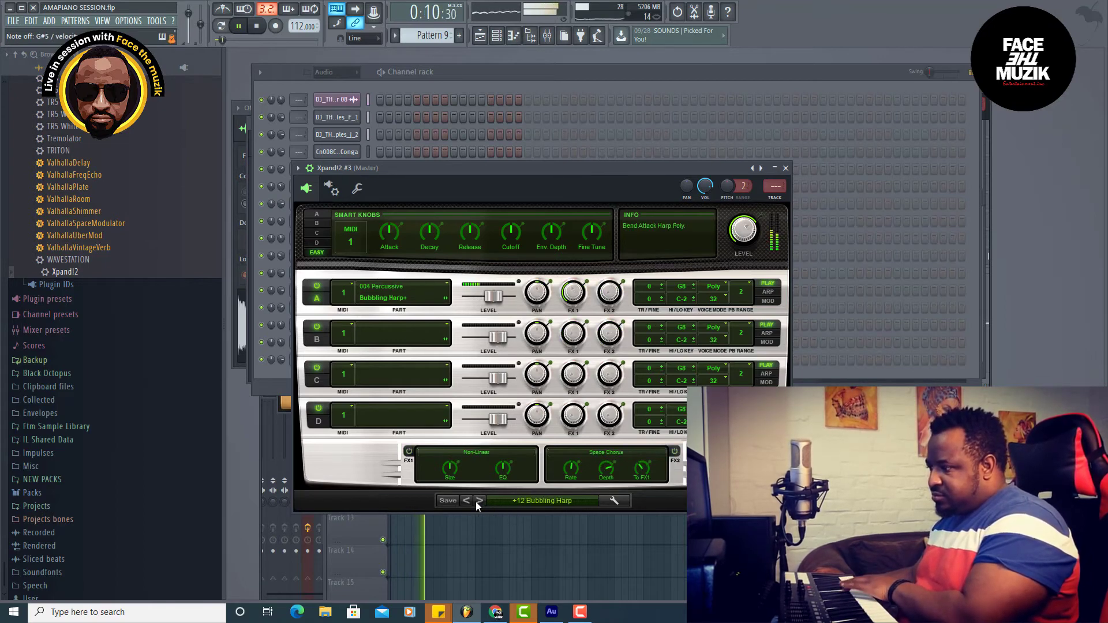
left_click(477, 501)
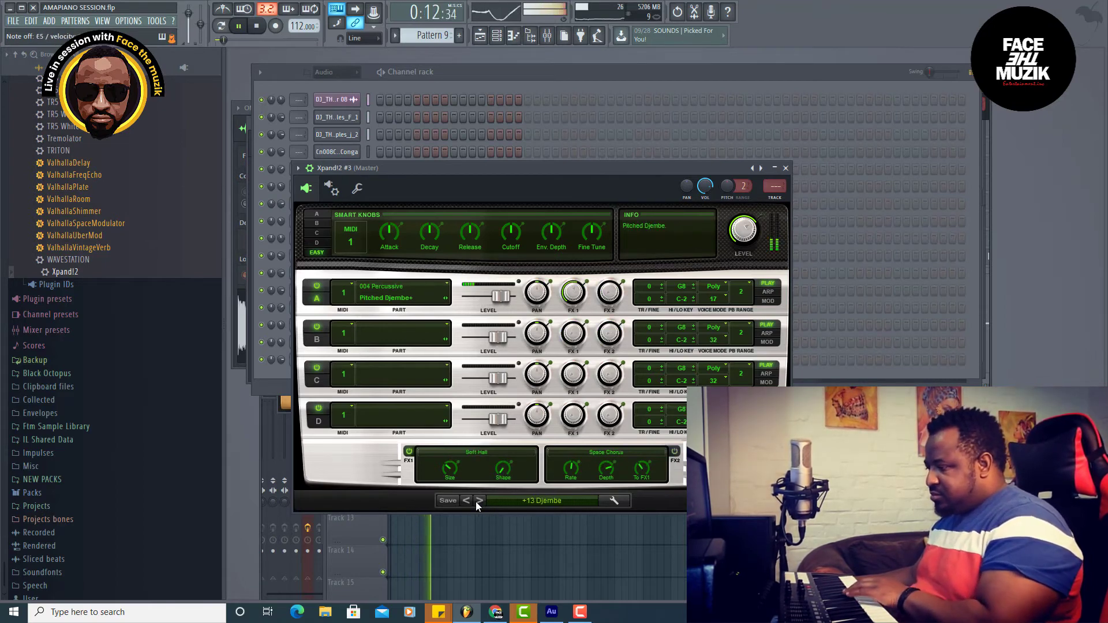
left_click(479, 500)
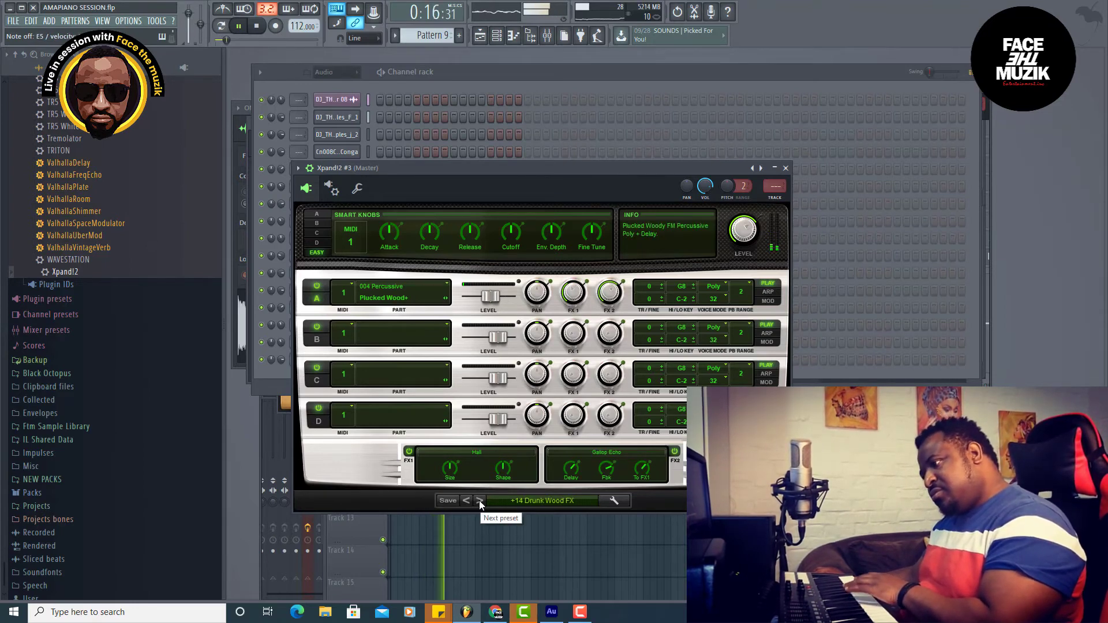
left_click(479, 501)
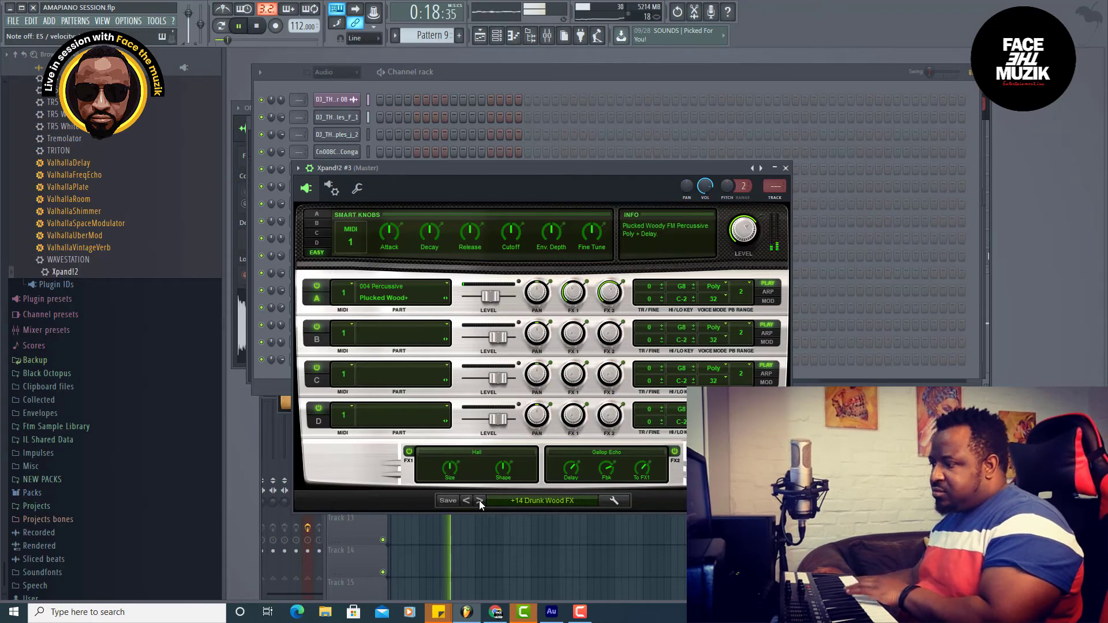
key("space")
- Audition the Percussive presets from +16 Percussive Wires to +25 Velo Saw with playback stopped
left_click(479, 501)
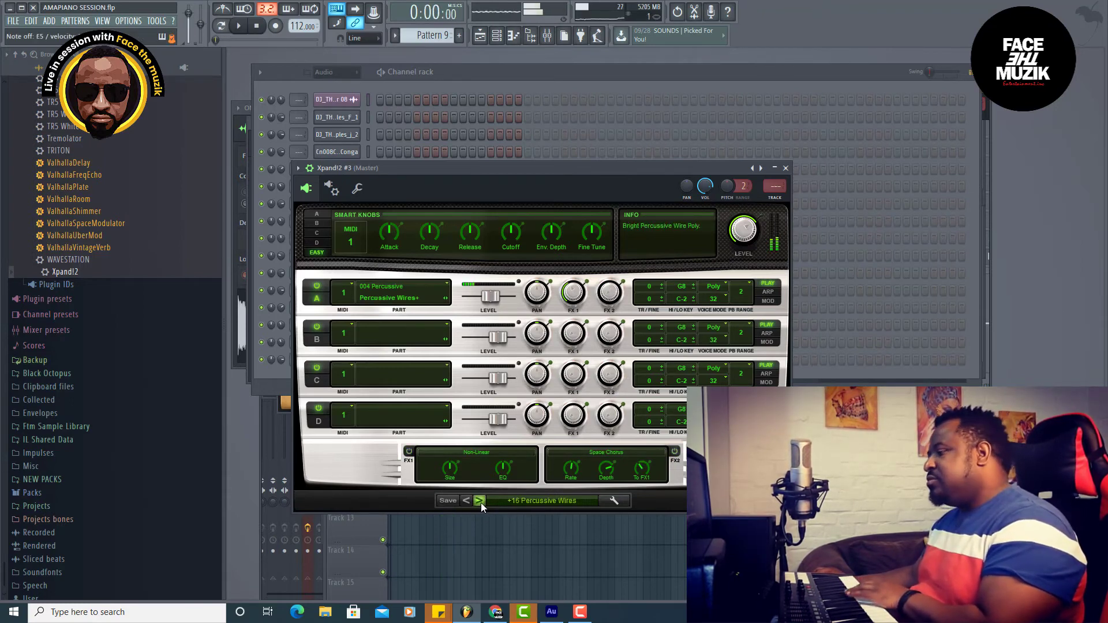
left_click(479, 501)
left_click(479, 501)
left_click(479, 501)
left_click(479, 501)
left_click(480, 503)
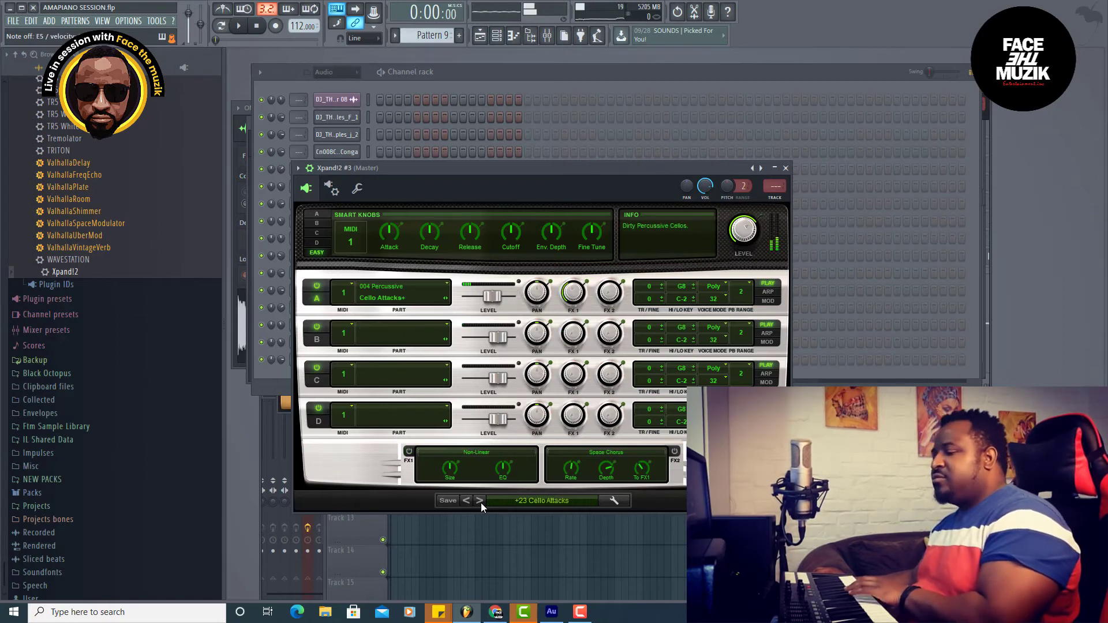
left_click(481, 502)
left_click(480, 502)
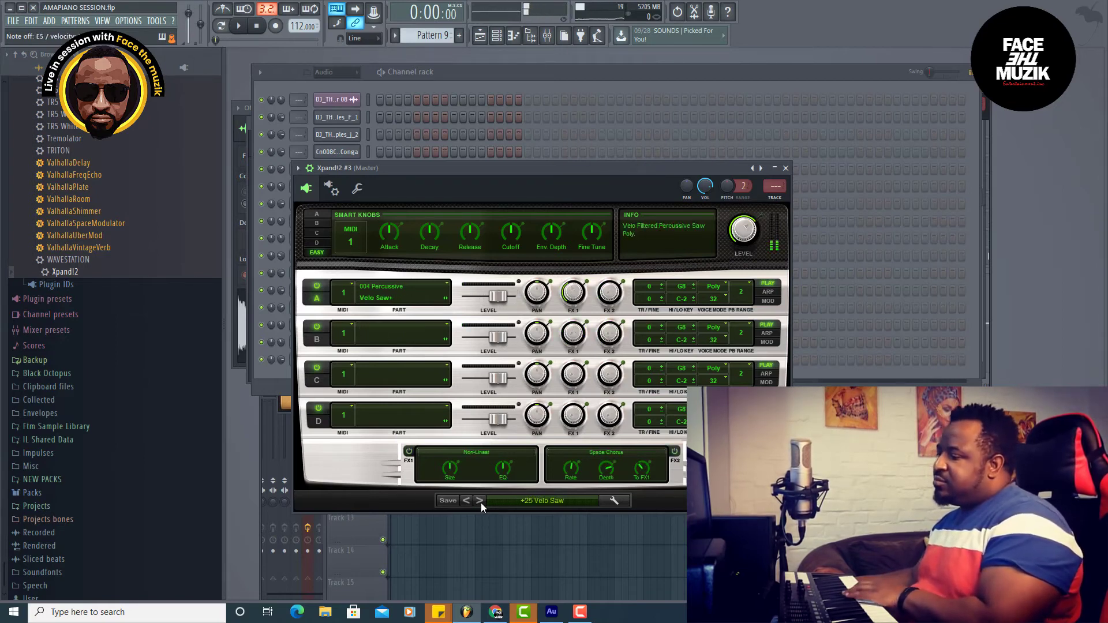
- Step through further Percussive presets, past +29 Perkz FM, to the Timparpi+ resonant timpani sound
left_click(481, 502)
left_click(481, 502)
left_click(480, 502)
left_click(480, 502)
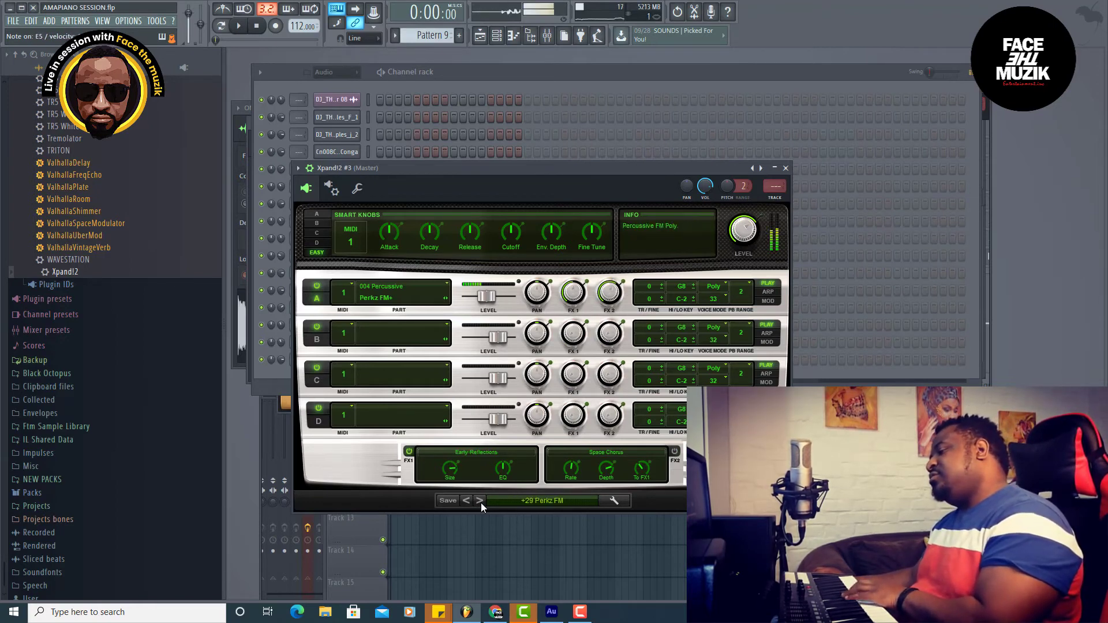
left_click(480, 502)
left_click(480, 502)
left_click(481, 502)
left_click(480, 502)
left_click(480, 502)
left_click(480, 502)
left_click(481, 502)
- Load the Synth Basses preset +01 Attack Thumper in Xpand!2 #3
left_click(519, 497)
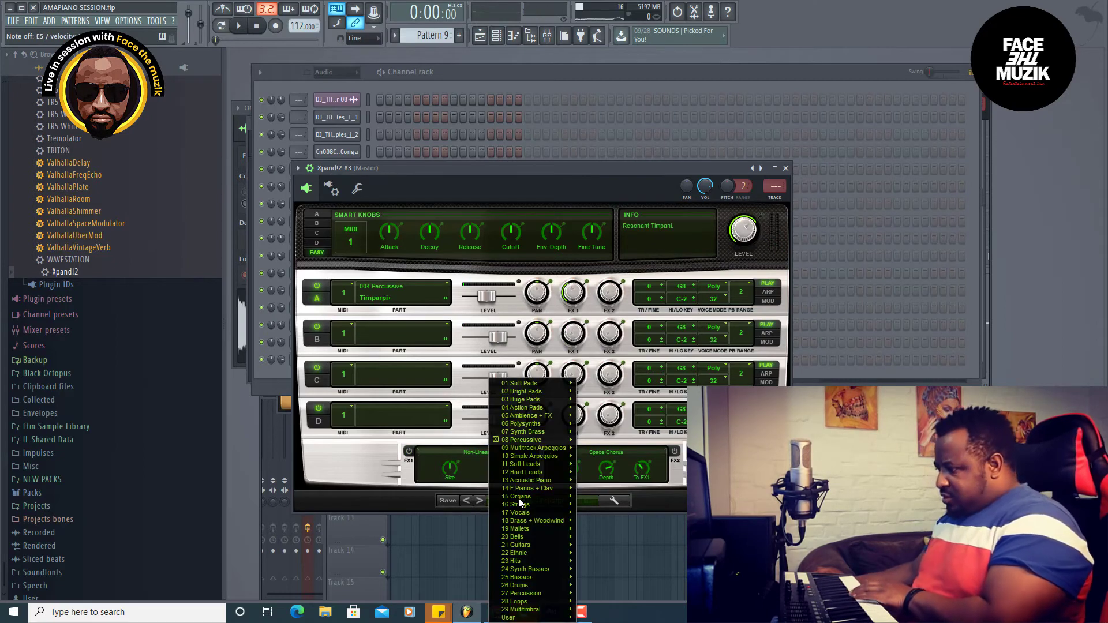
mouse_move(529, 542)
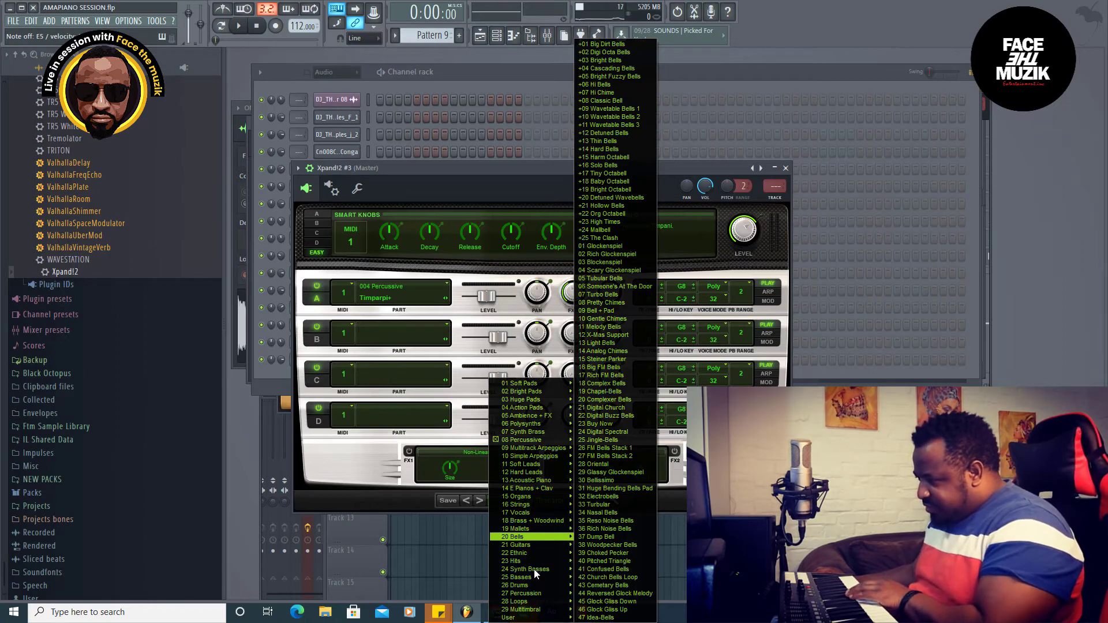
mouse_move(536, 573)
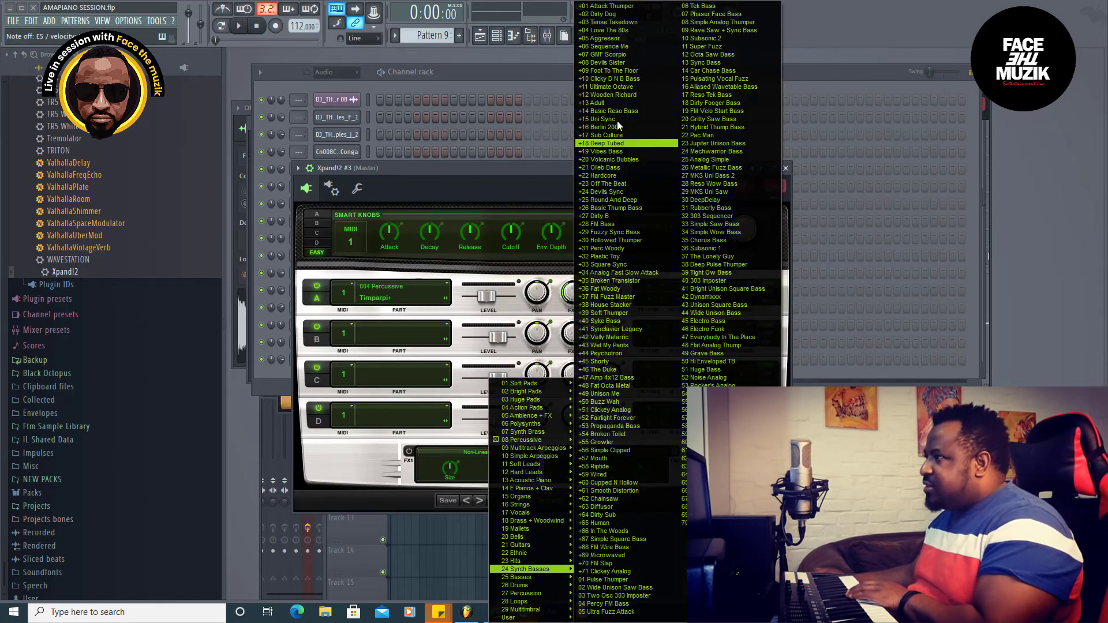
left_click(616, 11)
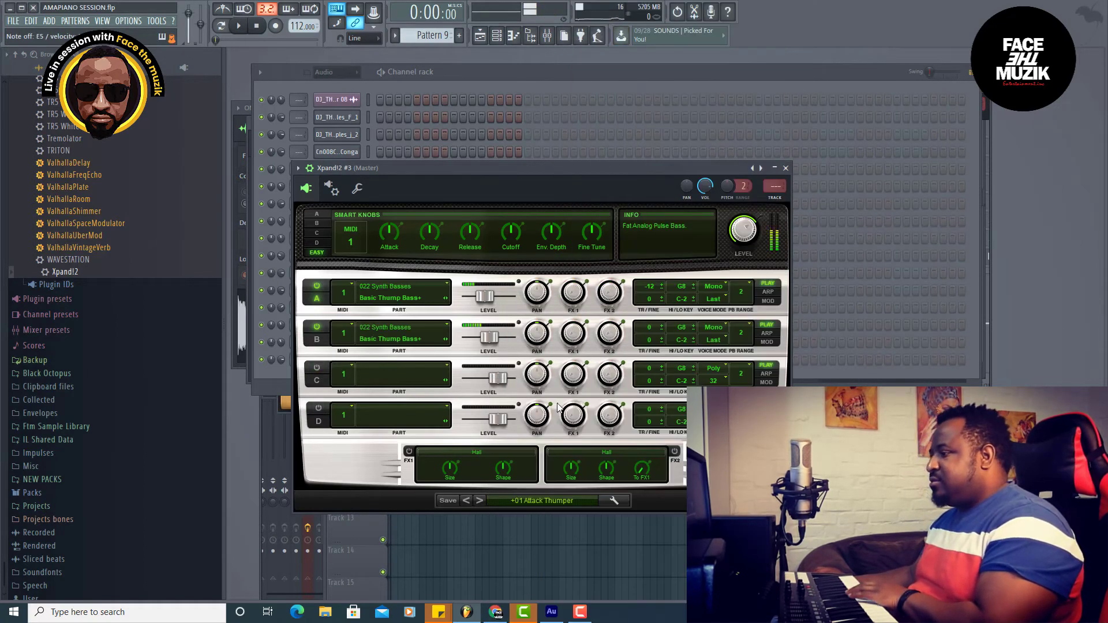
- Audition the Synth Basses presets from +02 Dirty Dog onward in Xpand!2 #3, ending on +09 Foot To The Floor
left_click(482, 498)
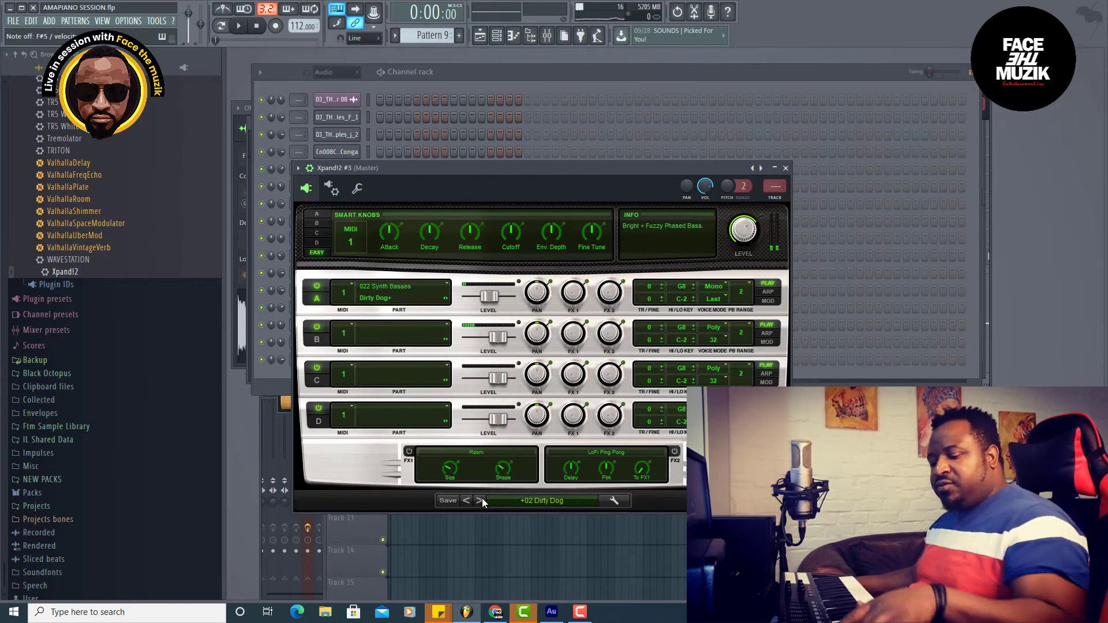
left_click(483, 498)
left_click(482, 498)
left_click(482, 497)
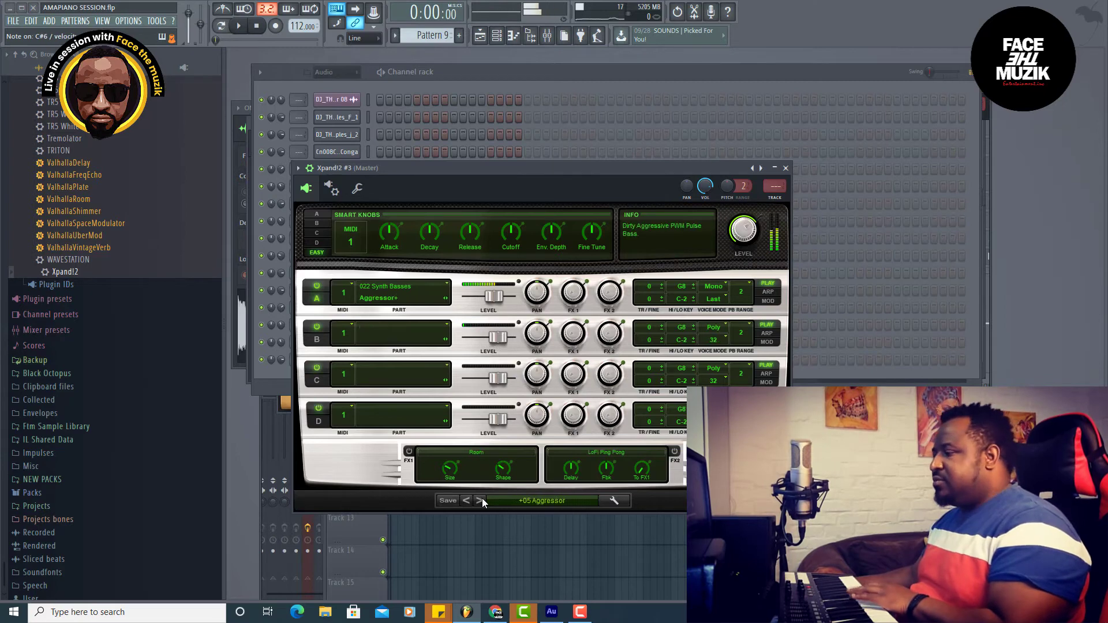
left_click(483, 497)
left_click(483, 498)
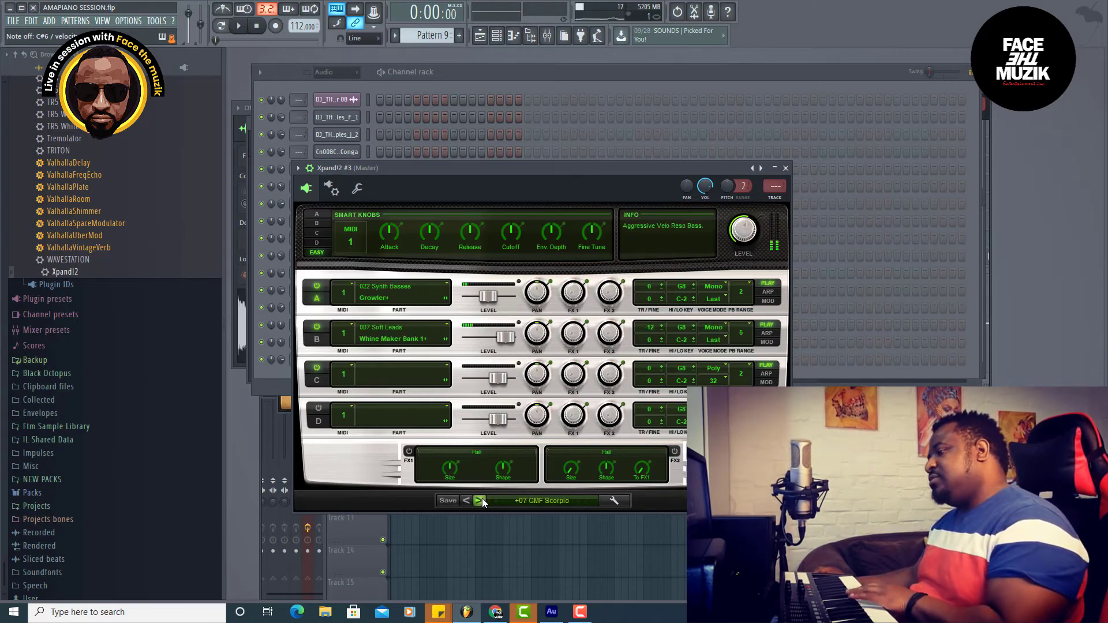
left_click(483, 498)
left_click(483, 497)
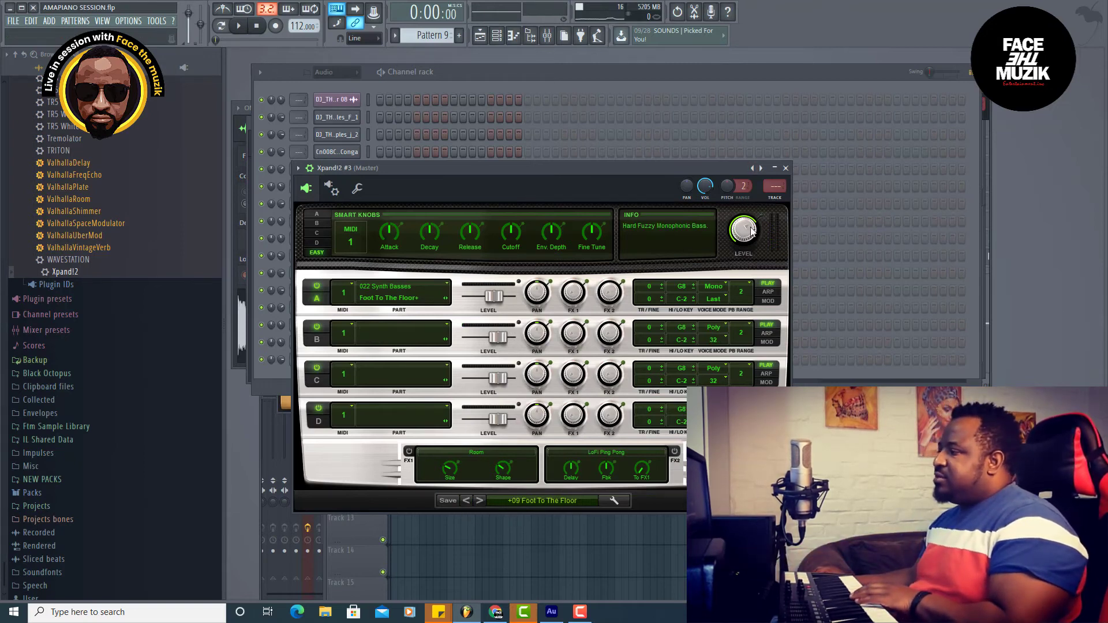
- Play the arrangement to try the Foot To The Floor bass against it, save the project and stop playback
left_click(13, 21)
left_click(13, 21)
left_click(238, 25)
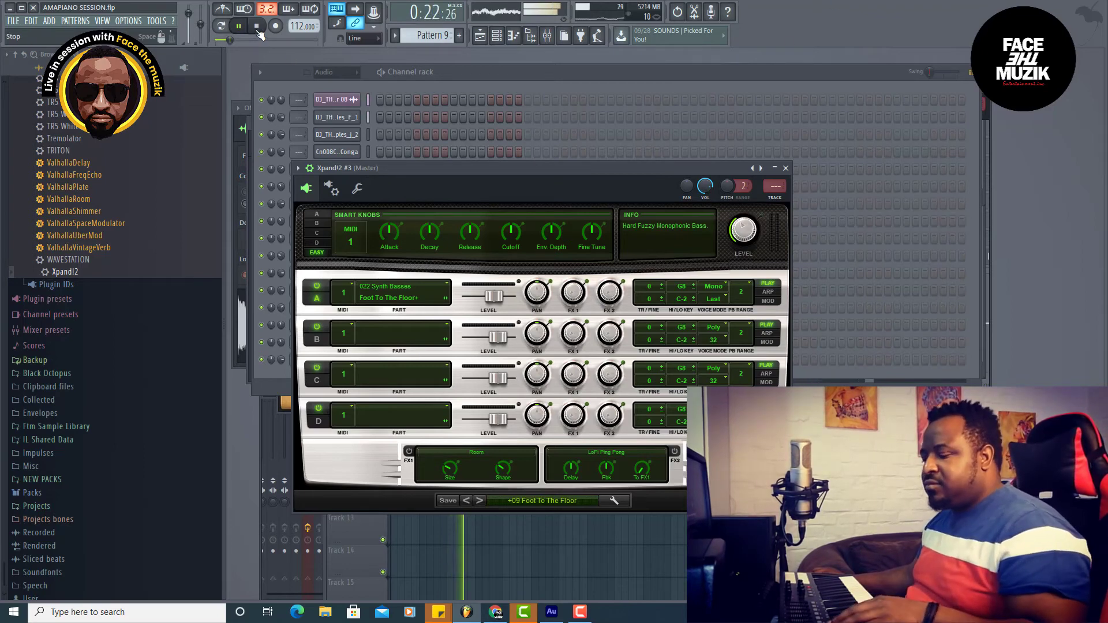
key("ctrl+s")
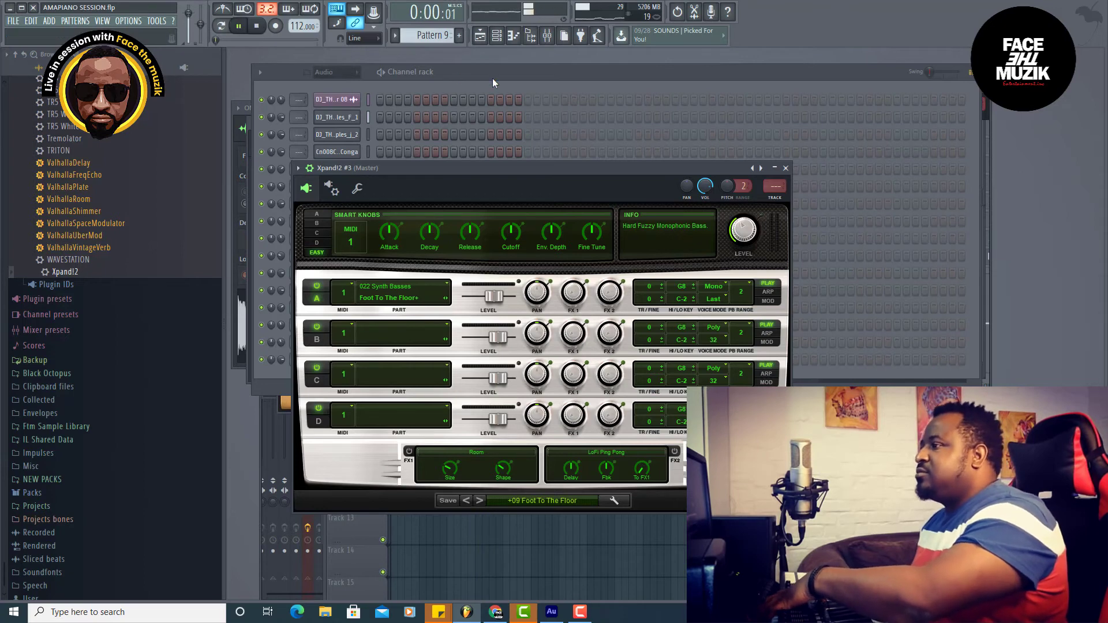
left_click(503, 78)
key("space")
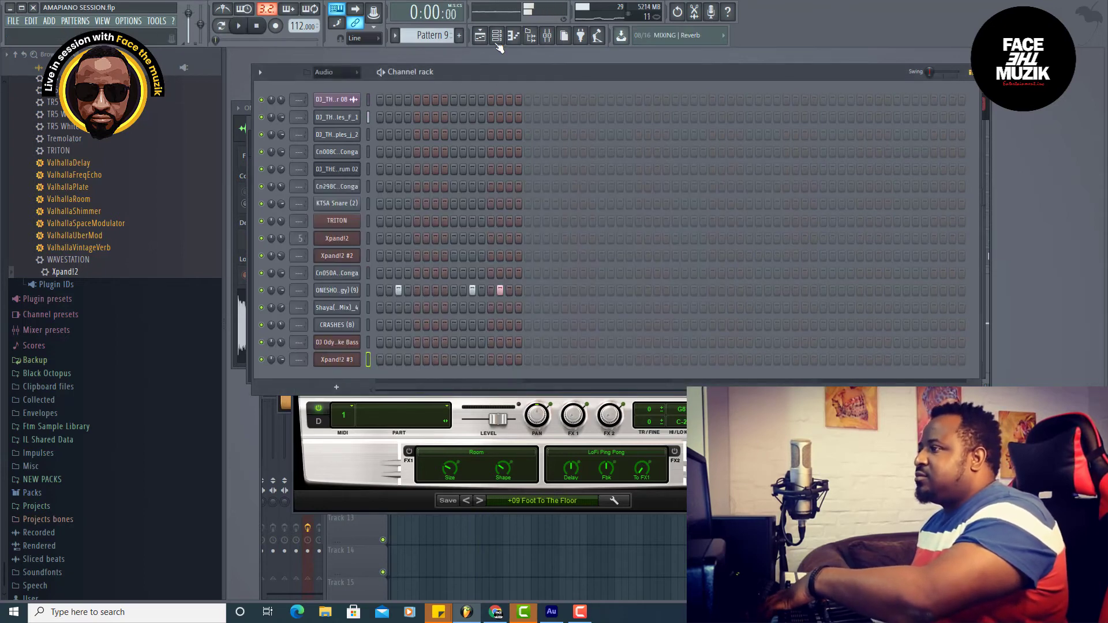
- Switch to Pattern 13 and open the piano roll of the Xpand!2 #3 channel
left_click_drag(436, 35, 436, 22)
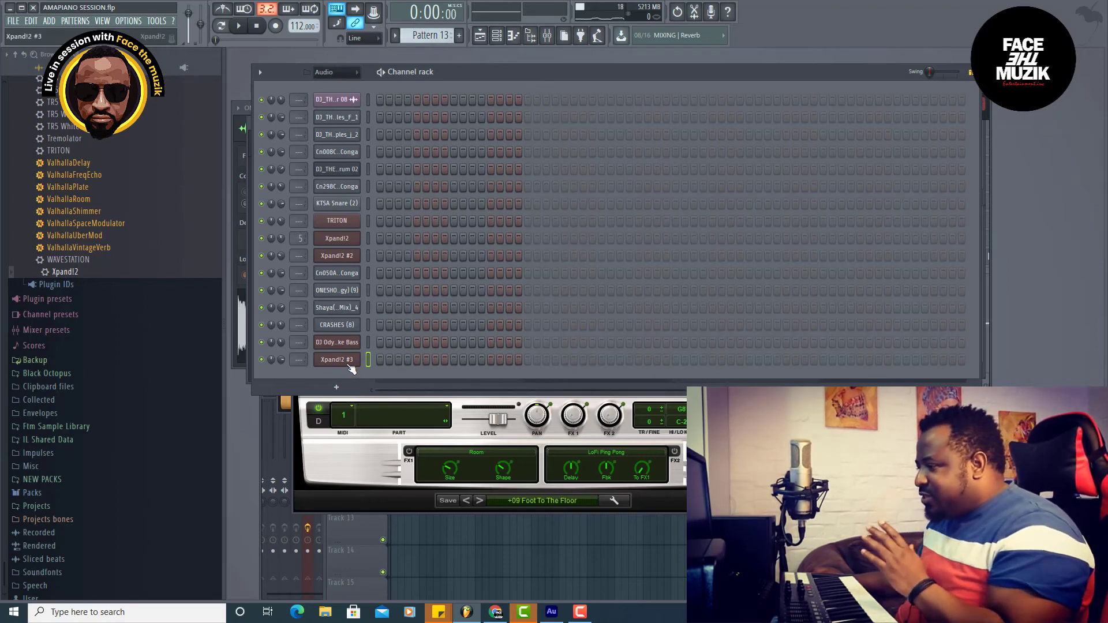
left_click(481, 36)
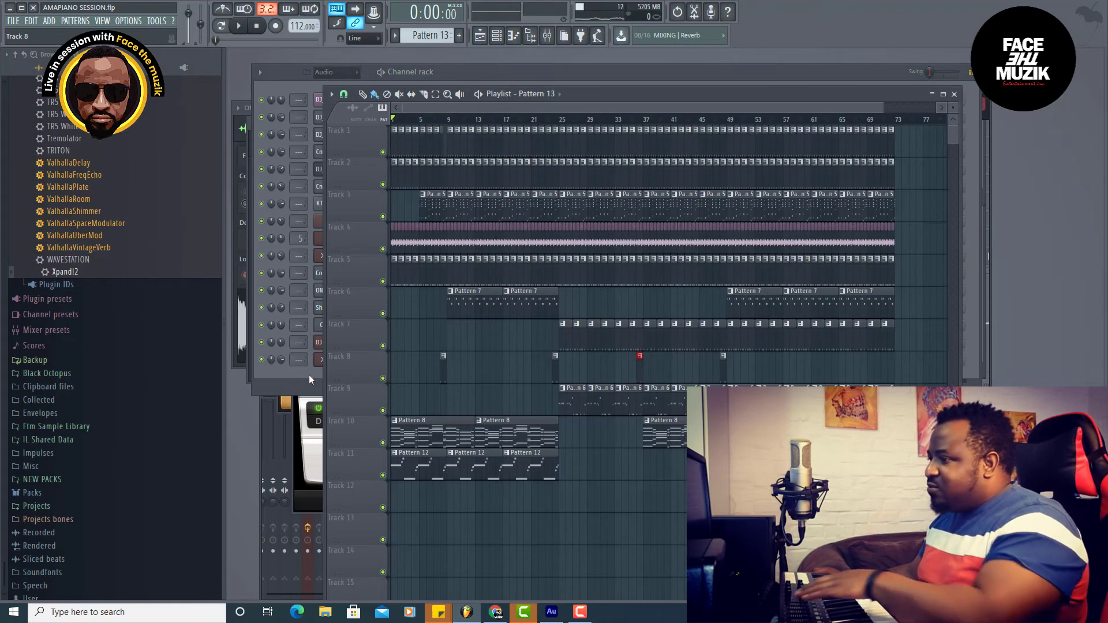
left_click(310, 378)
right_click(347, 360)
left_click(393, 358)
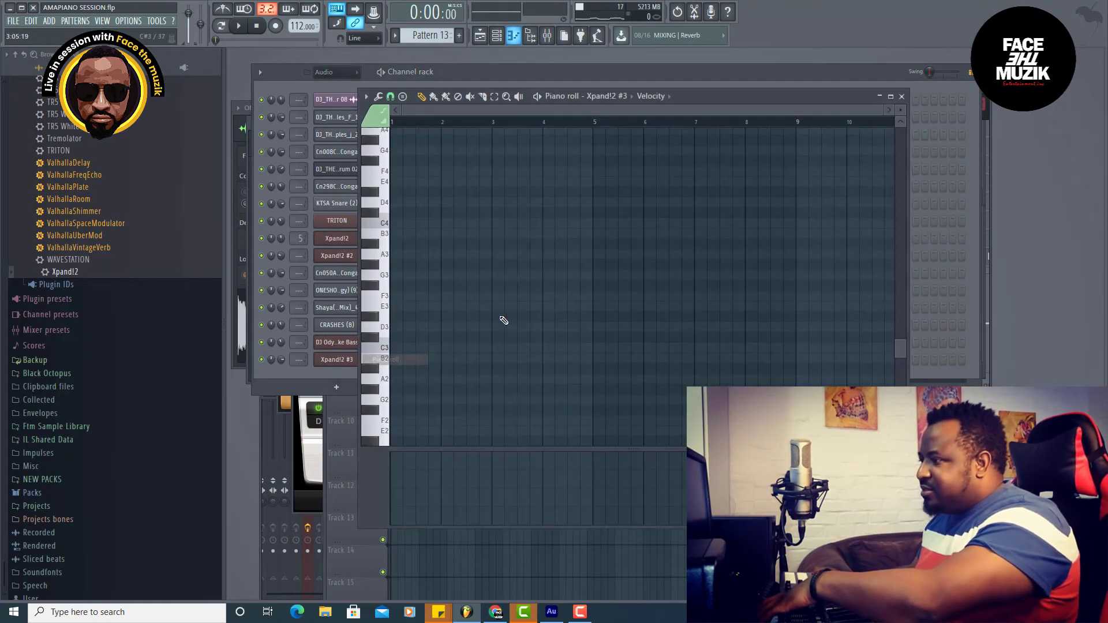
left_click(417, 297)
right_click(417, 297)
left_click(423, 234)
right_click(423, 234)
left_click_drag(883, 108, 830, 108)
scroll(581, 259, "up", 5)
left_click(451, 202)
right_click(451, 203)
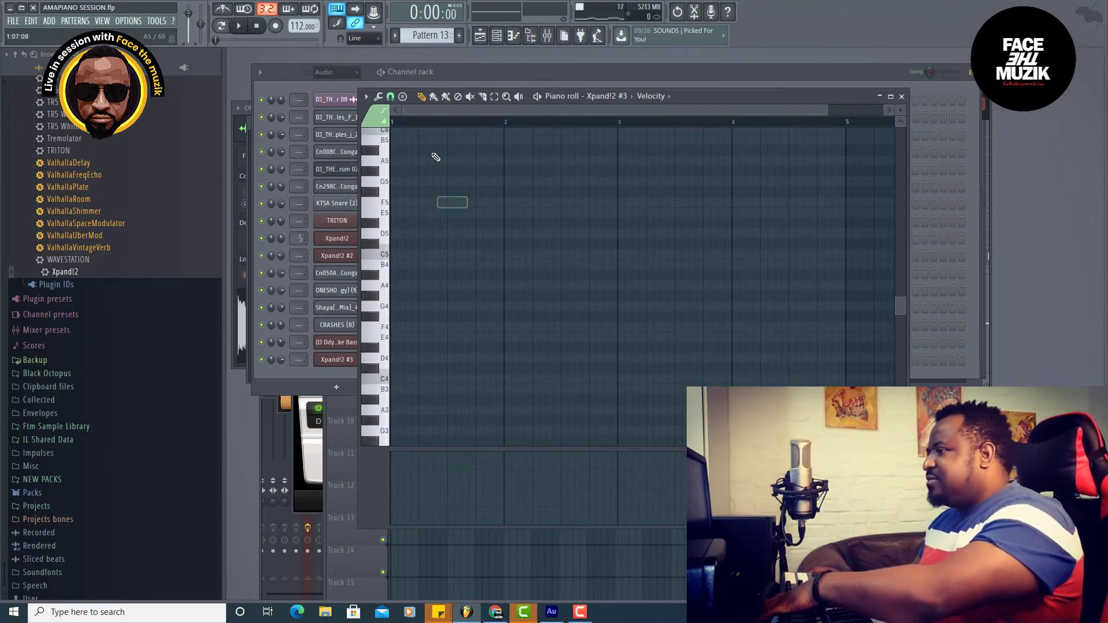
scroll(449, 218, "up", 4)
left_click(439, 213)
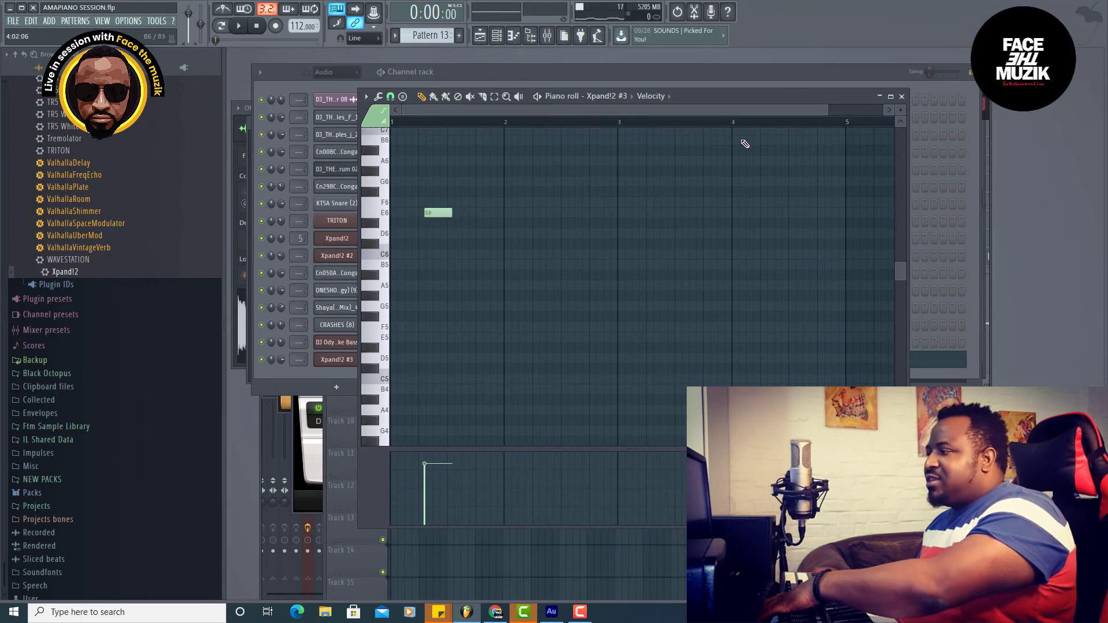
left_click_drag(826, 110, 708, 110)
right_click(449, 214)
left_click(452, 216)
right_click(468, 212)
- Try a C#6 note halfway through beat 2 of bar 1 in pattern playback, and remove it
left_click(456, 257)
left_click_drag(485, 255, 484, 244)
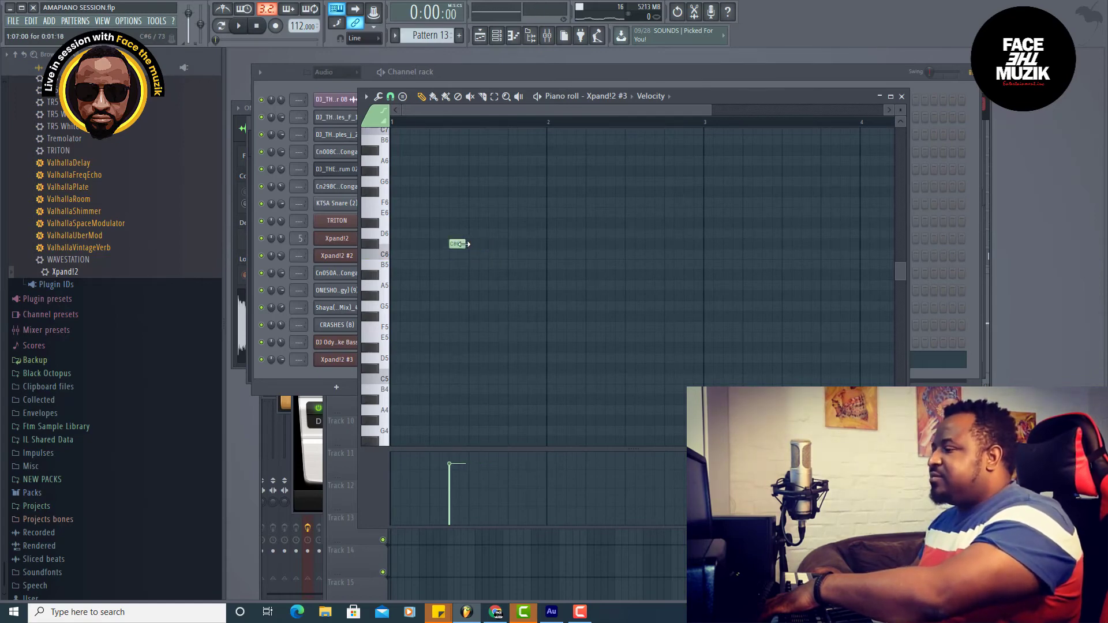
left_click(541, 100)
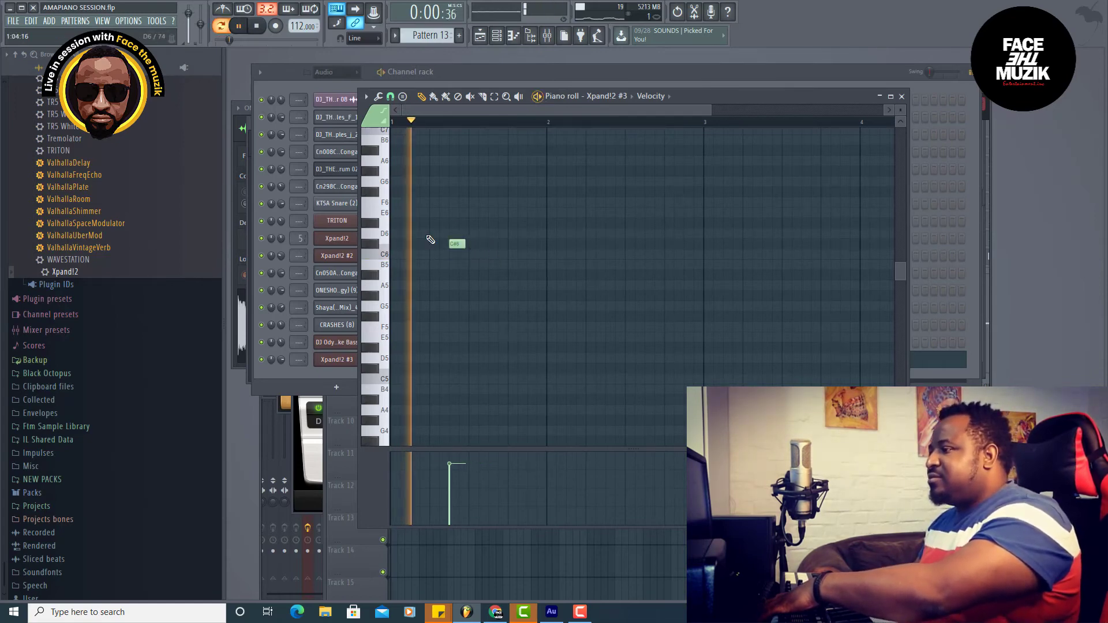
key("space")
right_click(456, 245)
- Place four short C#6 notes in bar 1, one halfway through each beat, checking the rhythm with pattern playback
left_click(412, 247)
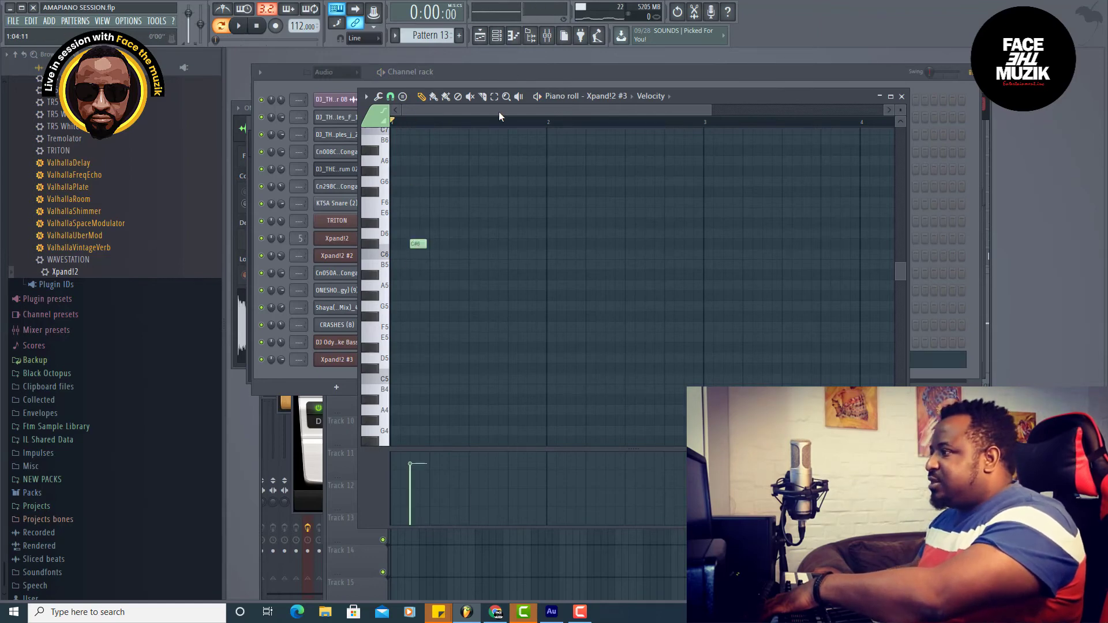
key("space")
key("space")
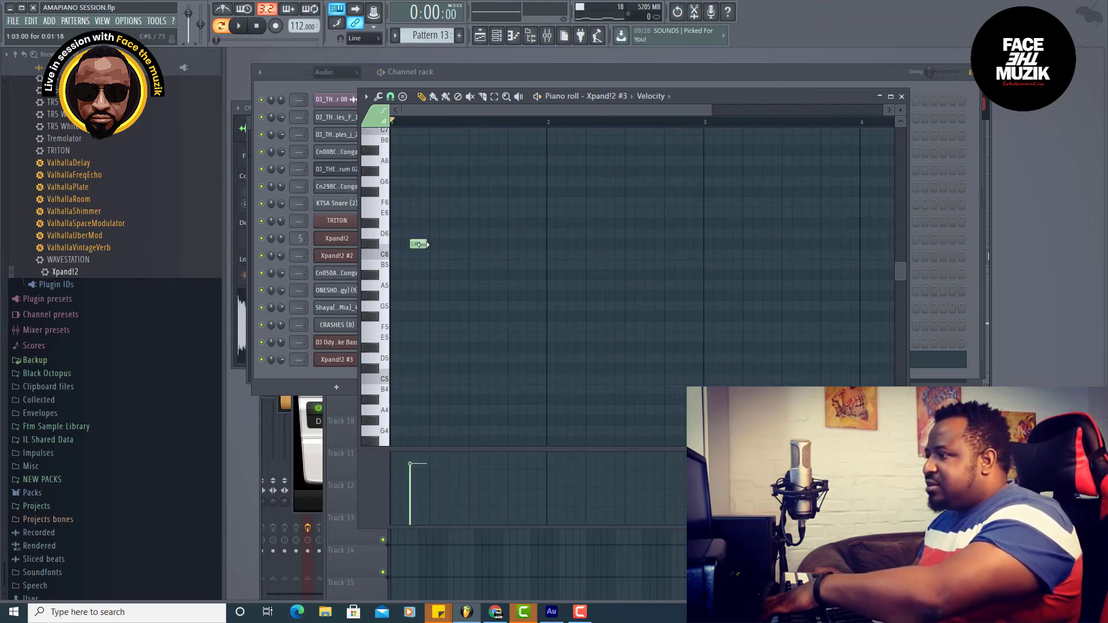
key("space")
left_click(454, 243)
key("space")
left_click(491, 244)
left_click(527, 244)
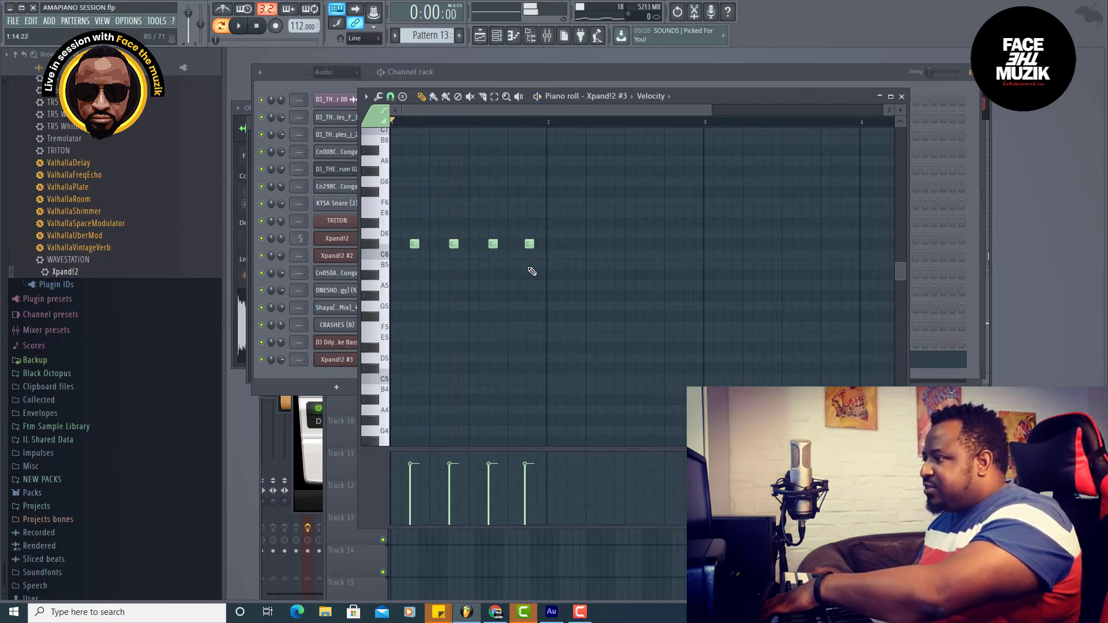
left_click_drag(530, 244, 532, 244)
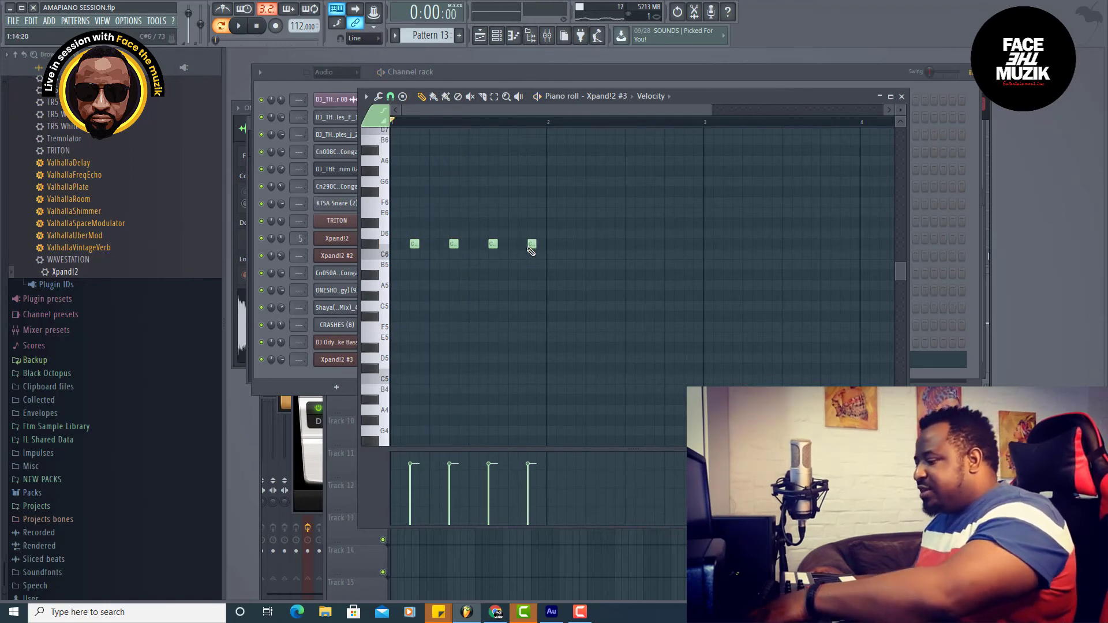
- Paint a row of Pattern 13 clips on Track 12 of the playlist, starting at bar 25
key("F5")
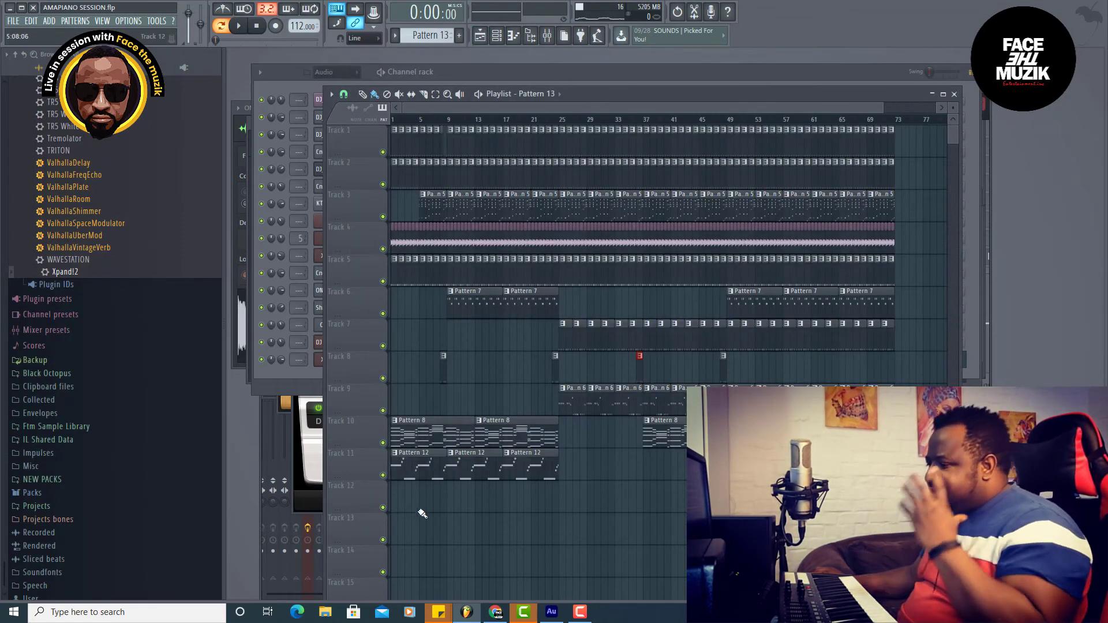
left_click(546, 119)
left_click_drag(565, 495, 693, 495)
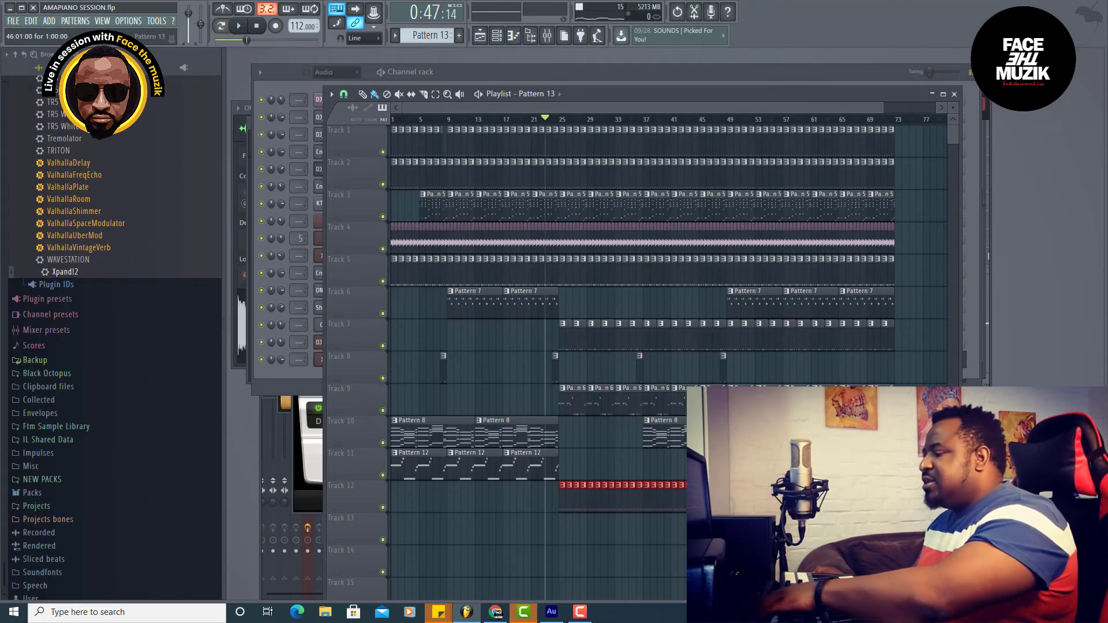
- Play the arrangement from bar 23 to check the new Xpand!2 #3 part, and stop playback
key("space")
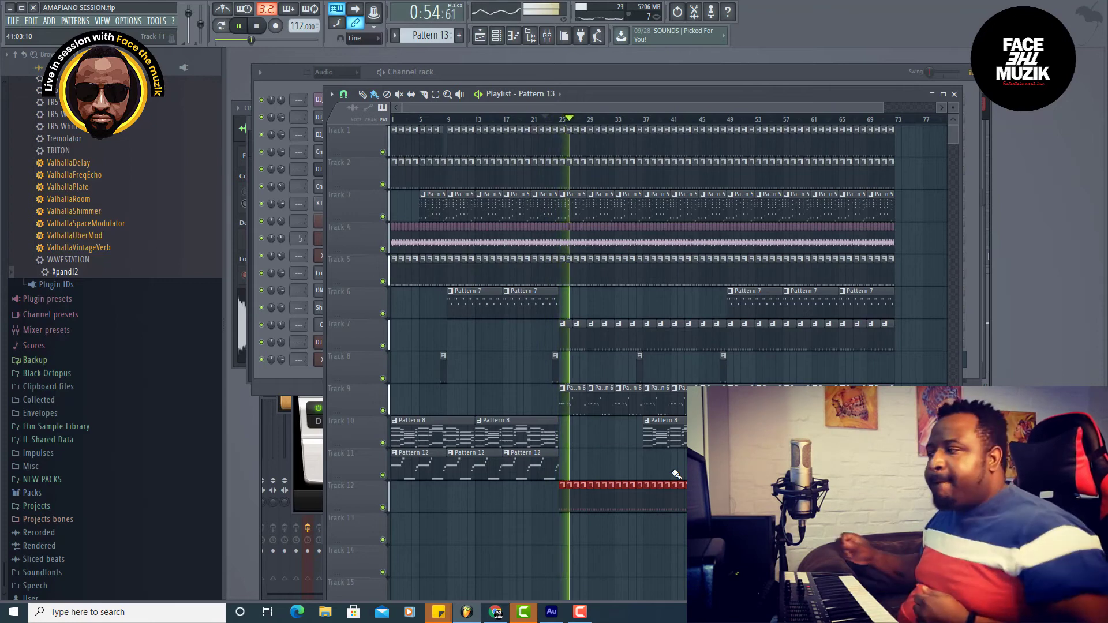
left_click(278, 363)
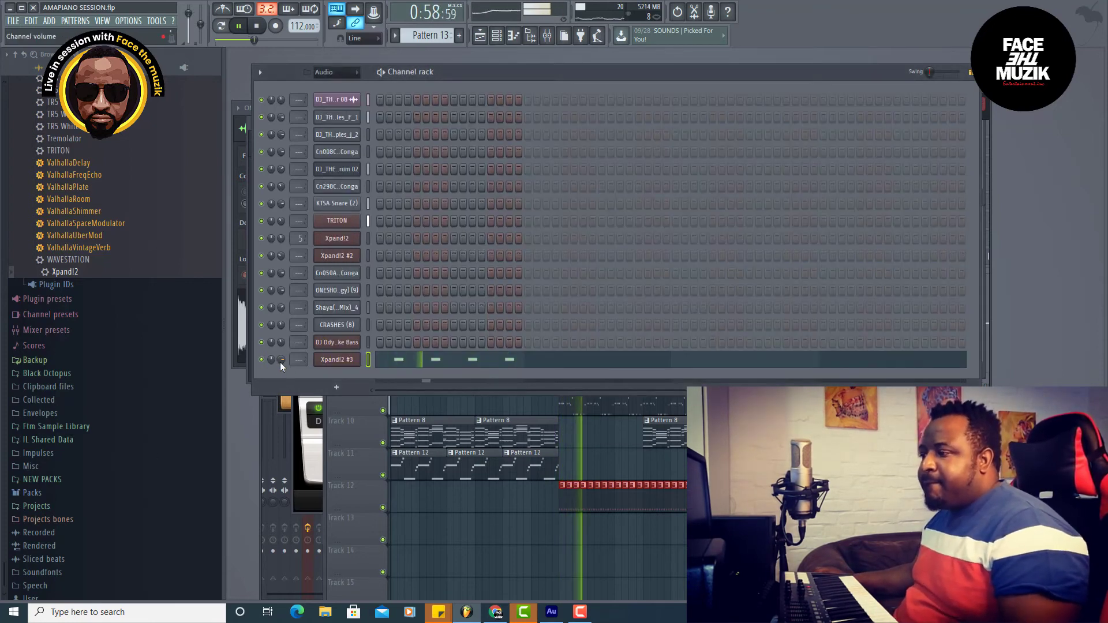
left_click(13, 21)
left_click(36, 74)
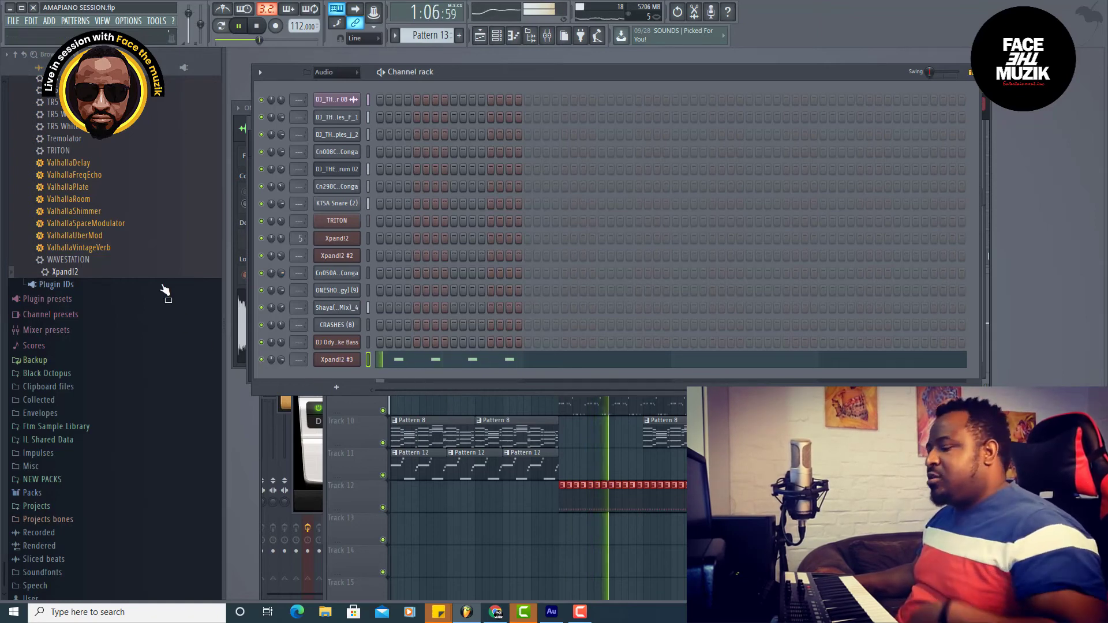
key("space")
- Open another Xpand!2 instance in a new channel and switch to the empty Pattern 14
right_click(112, 273)
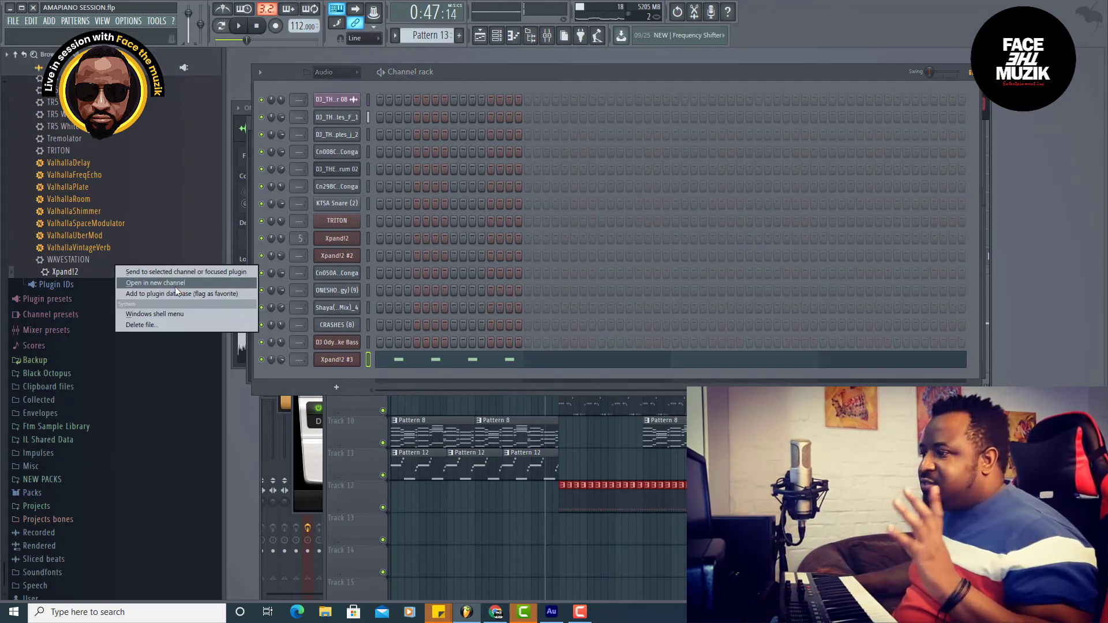
left_click(190, 283)
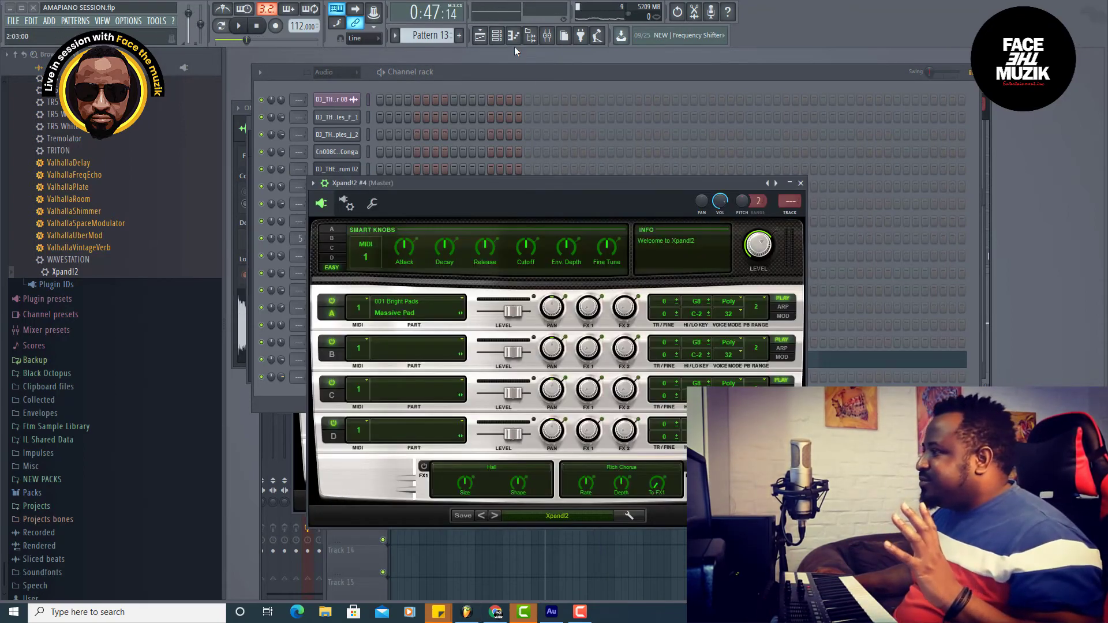
left_click(459, 36)
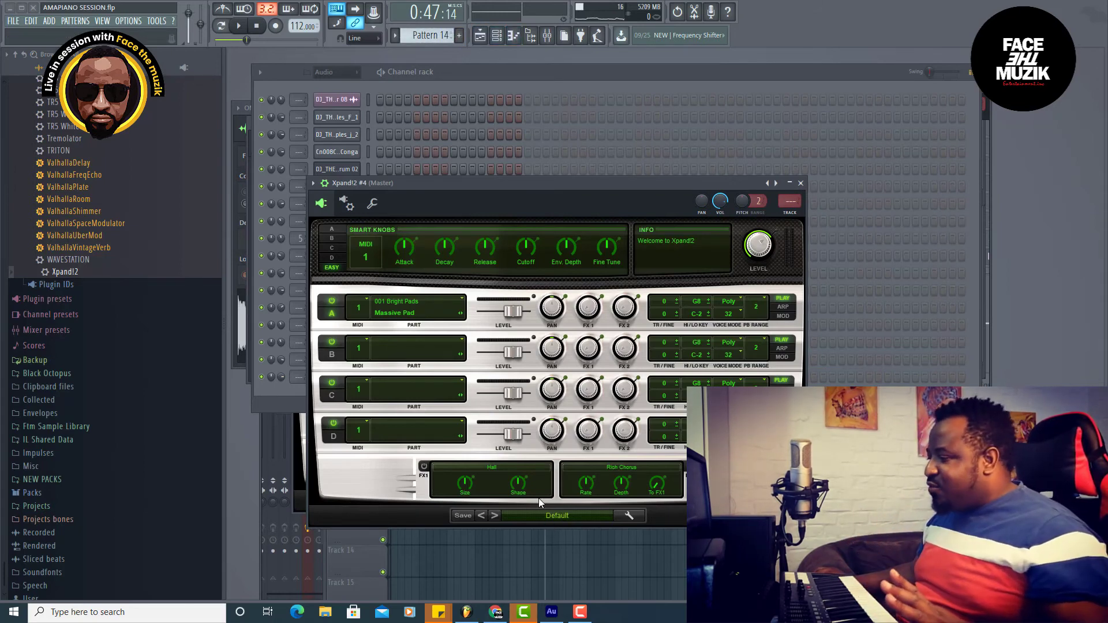
- Load the Guitars preset +37 Les Paul Lead in Xpand!2 #4 and step forward to +42 Short+Long Powerchords
left_click(527, 515)
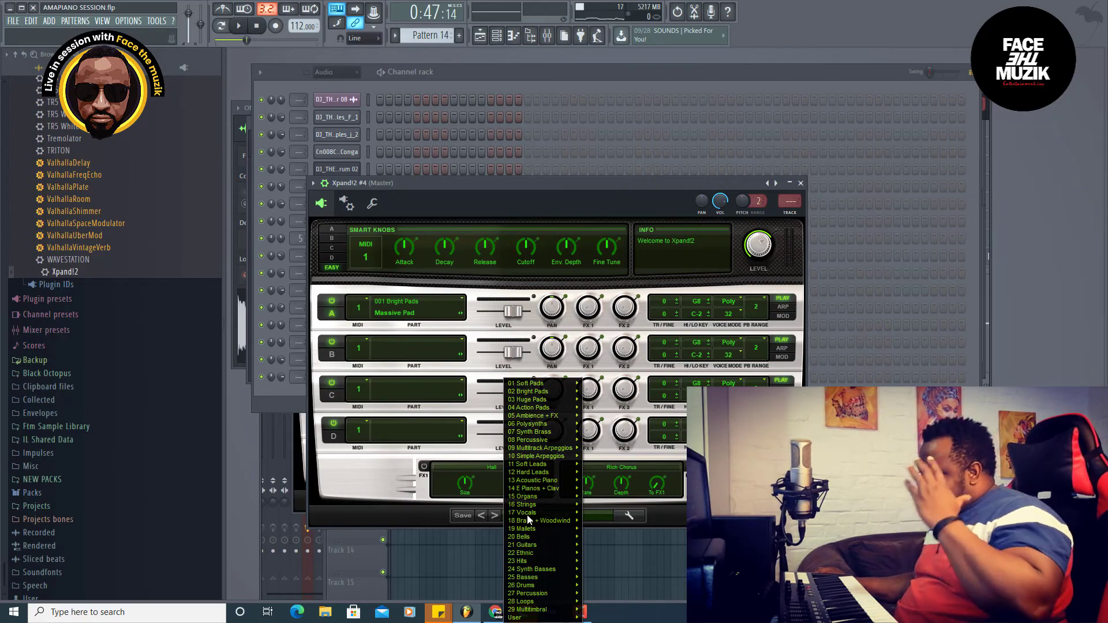
mouse_move(559, 545)
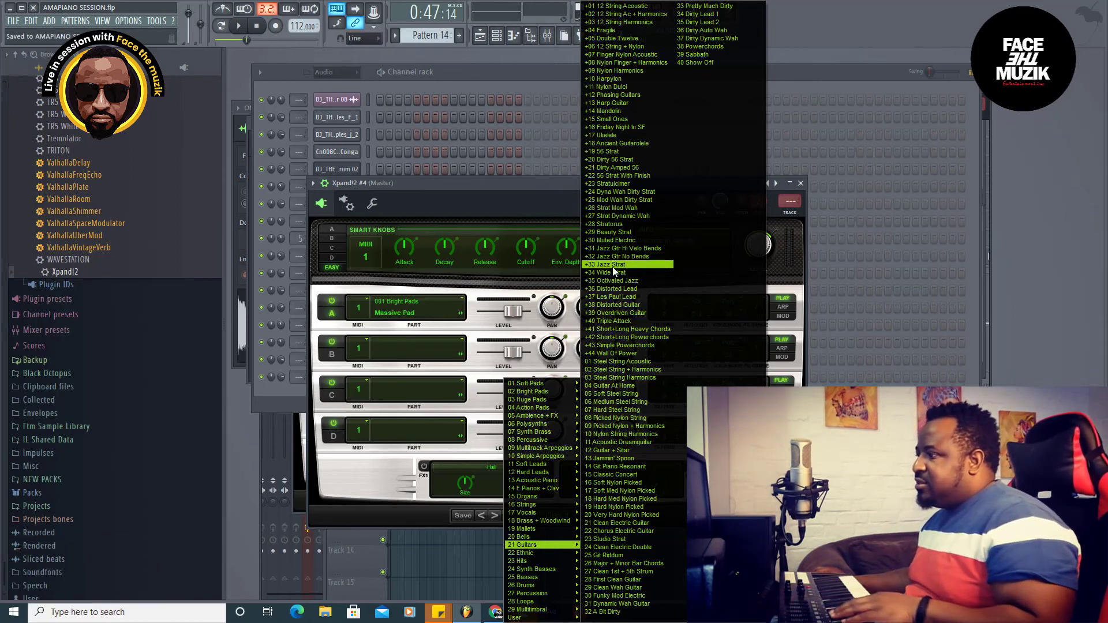
left_click(636, 297)
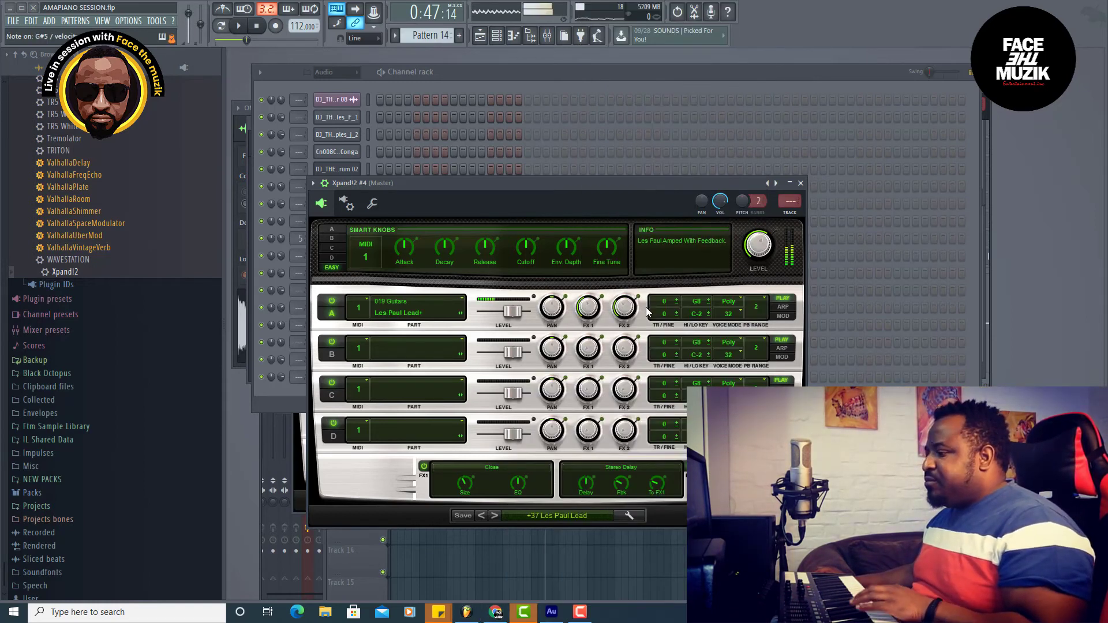
left_click(495, 517)
left_click(495, 517)
left_click(495, 517)
- Load the Guitars preset +31 Jazz Gtr Hi Velo Bends in Xpand!2 #4
left_click(557, 518)
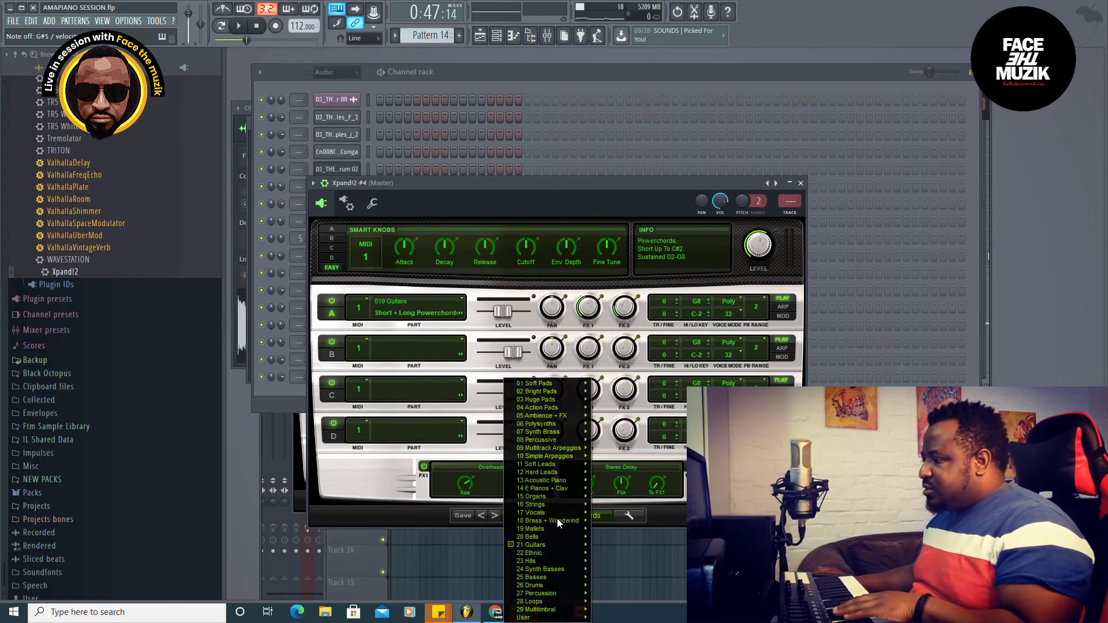
mouse_move(556, 548)
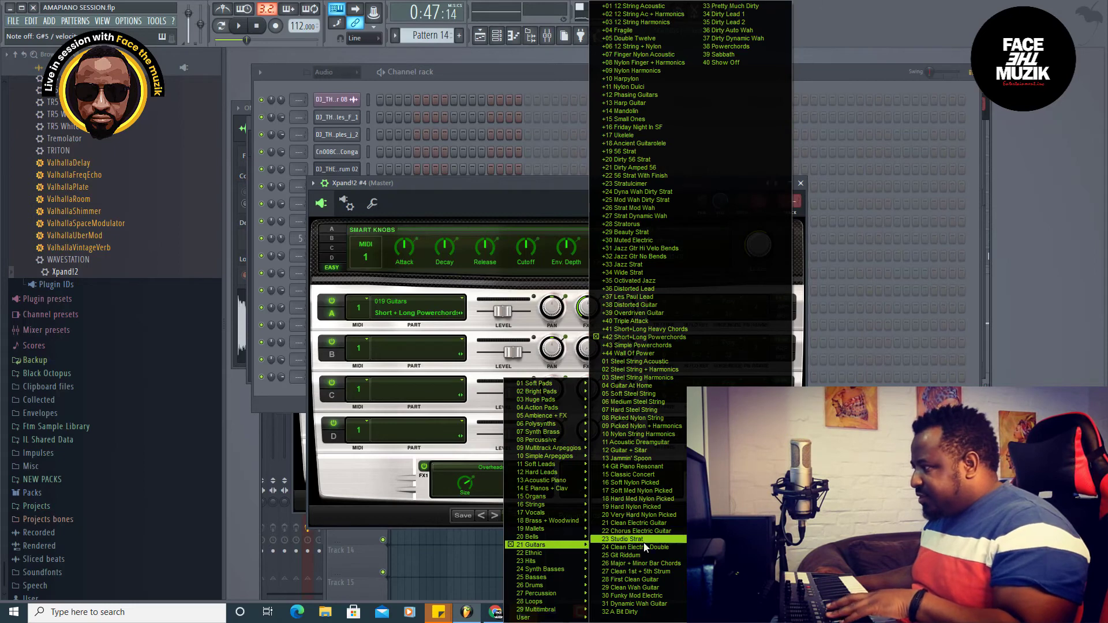
left_click(659, 245)
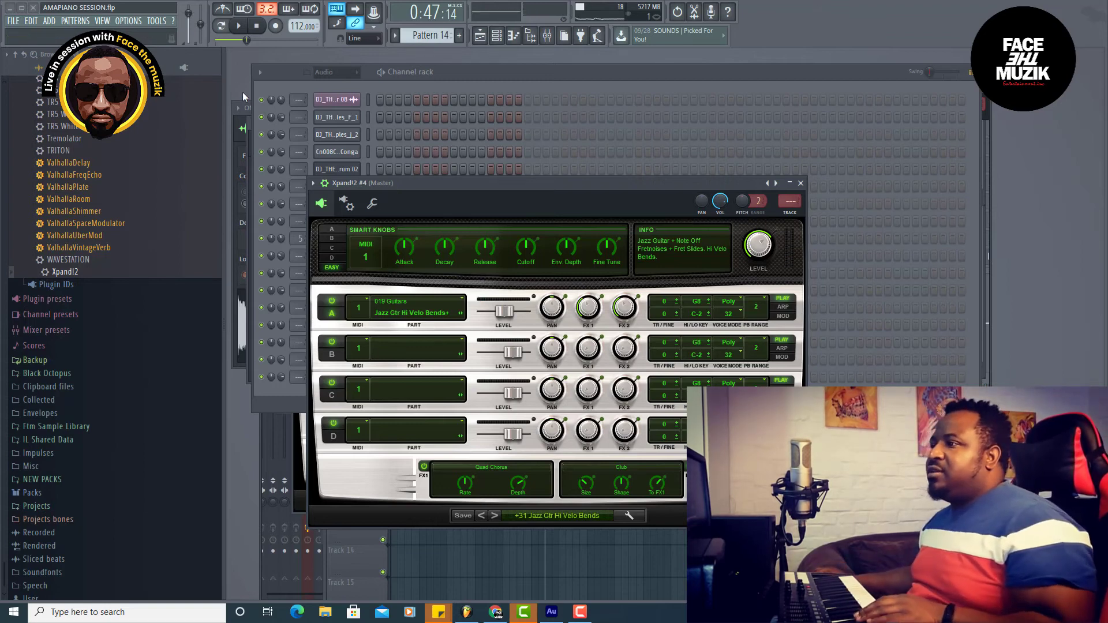
- Play the arrangement from the beginning to try the jazz guitar sound against it, and stop playback
left_click_drag(246, 40, 215, 40)
left_click(239, 26)
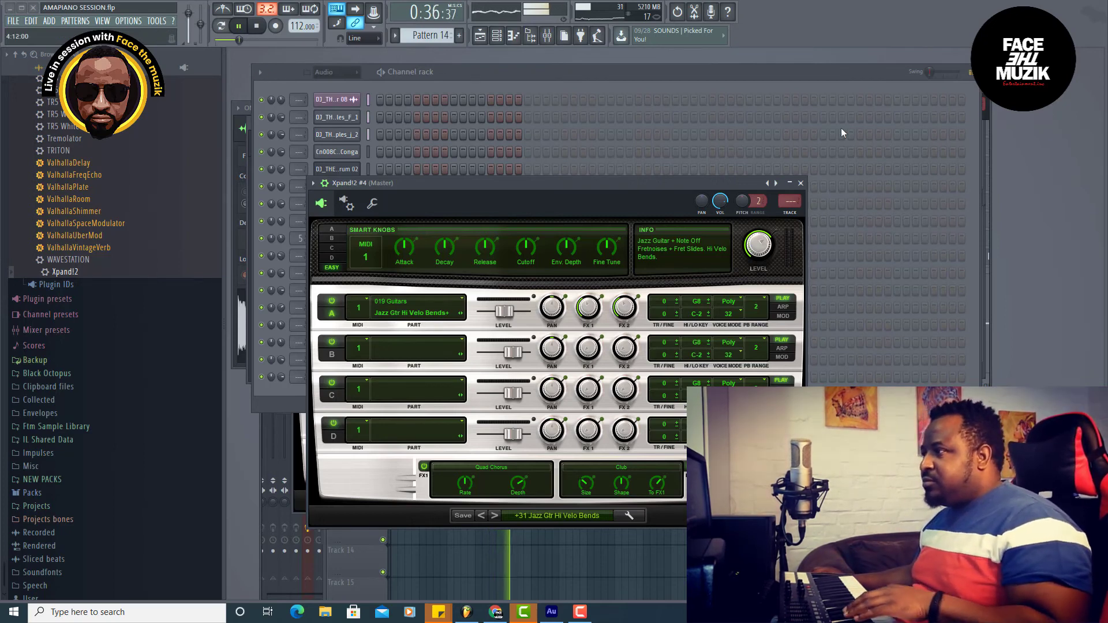
left_click(605, 71)
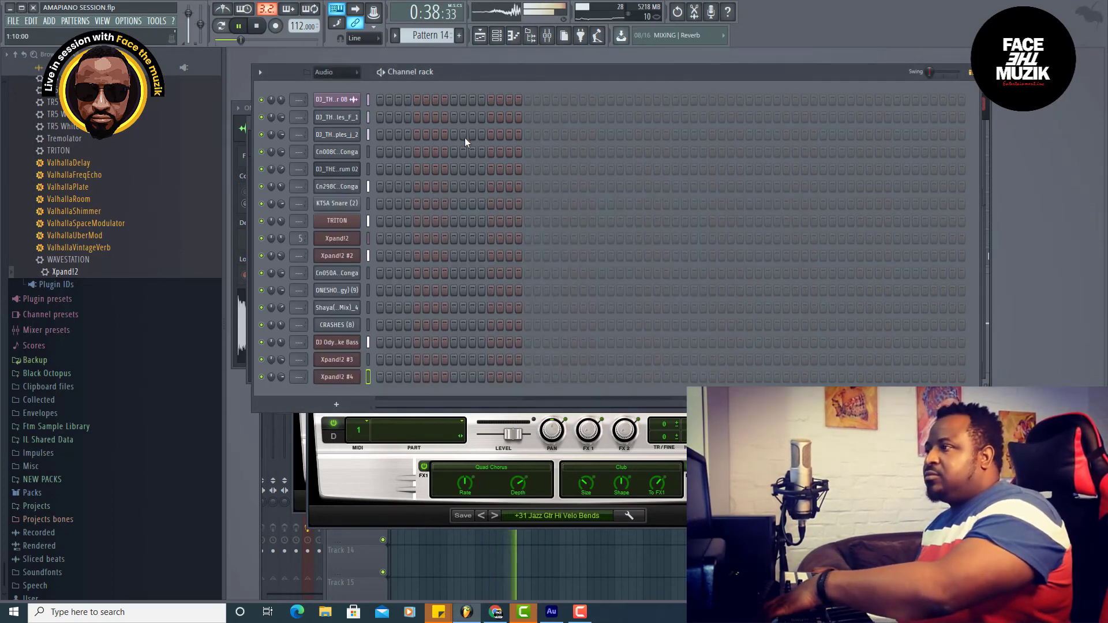
key("space")
- Switch to Pattern 8, play it briefly and open the Xpand!2 #2 instrument
left_click_drag(444, 35, 443, 69)
key("space")
left_click(336, 256)
key("space")
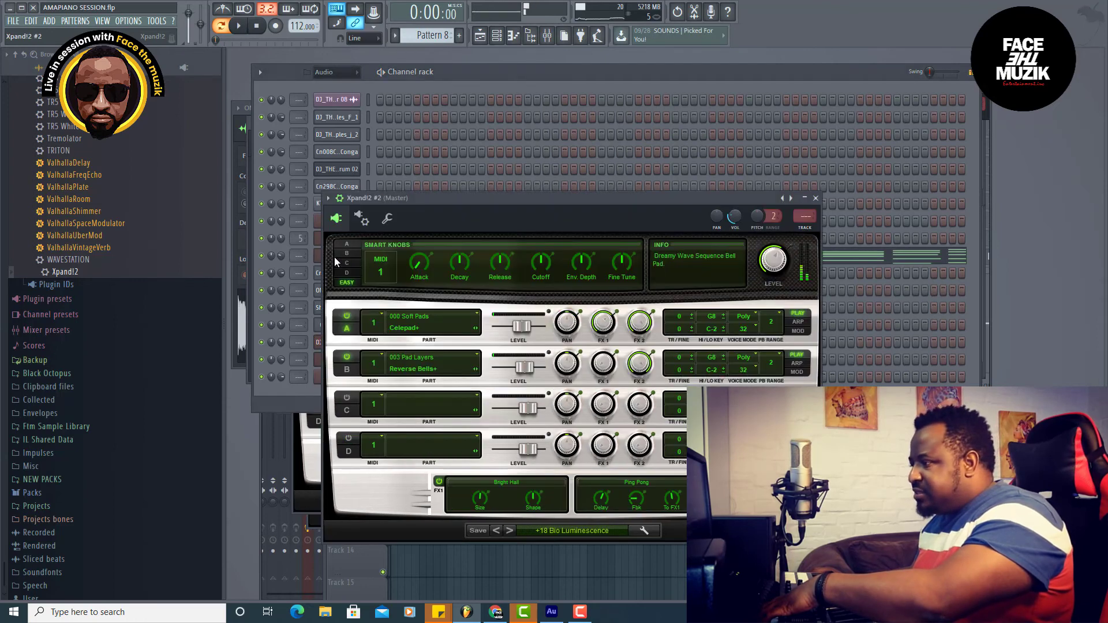
- Try the preset +19 Water Choir in Xpand!2 #2 during pattern playback with its attack at minimum
left_click(510, 530)
key("space")
left_click(258, 26)
key("space")
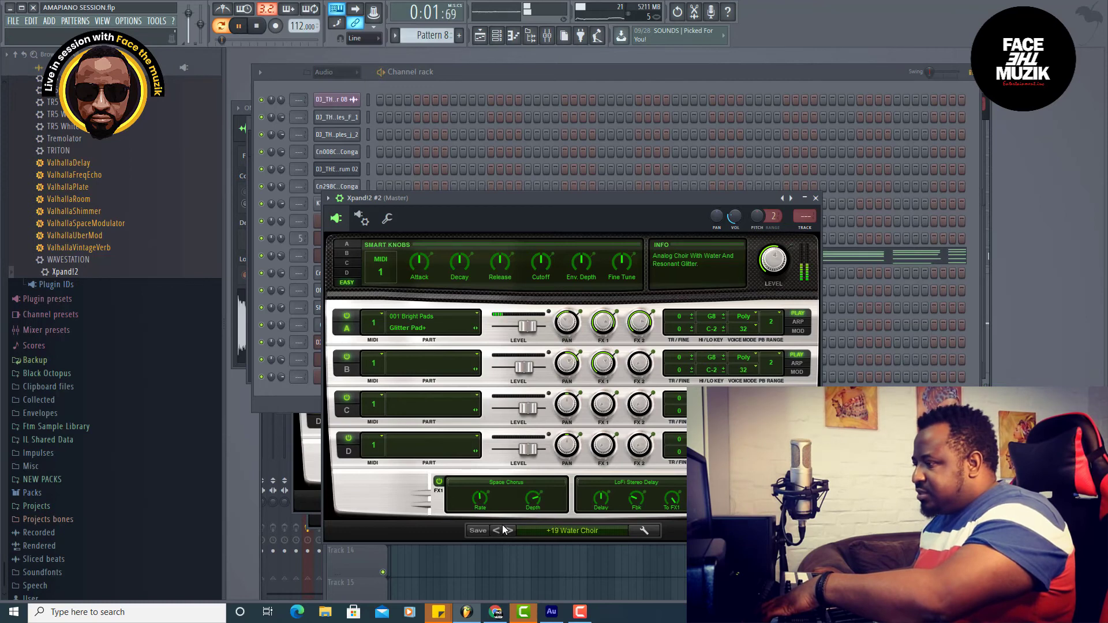
left_click_drag(420, 263, 437, 393)
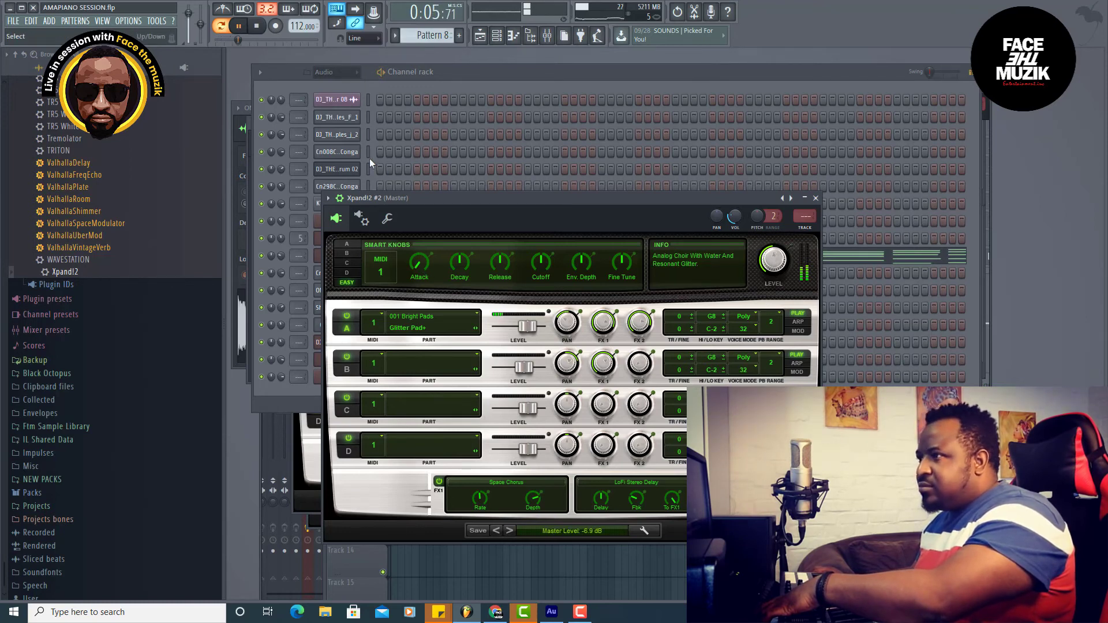
- Save the project and stop pattern playback
left_click(13, 21)
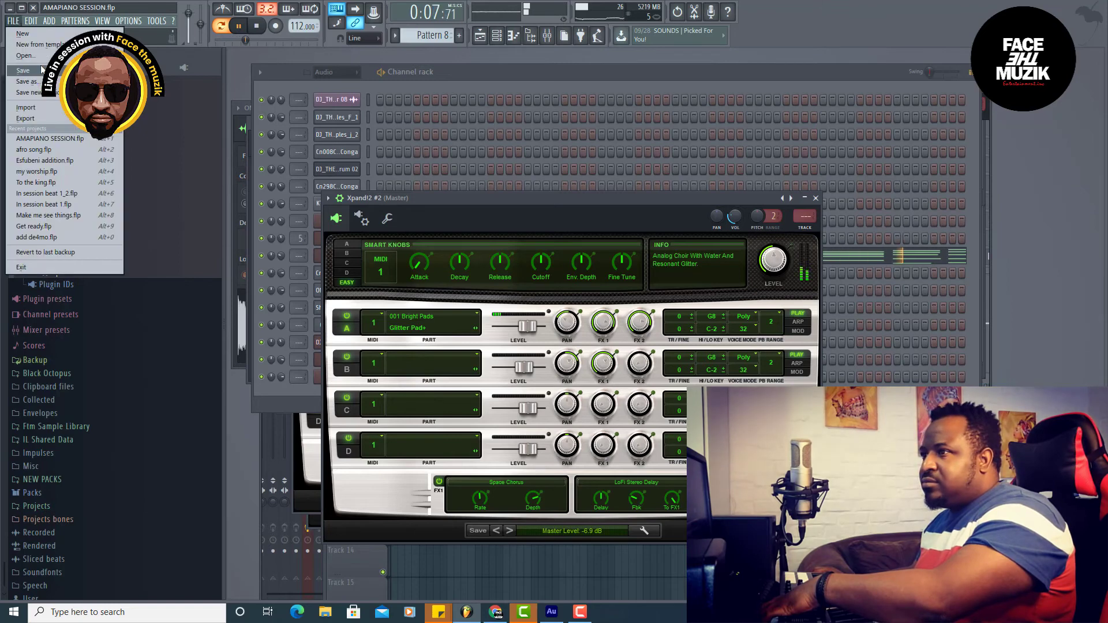
left_click(23, 69)
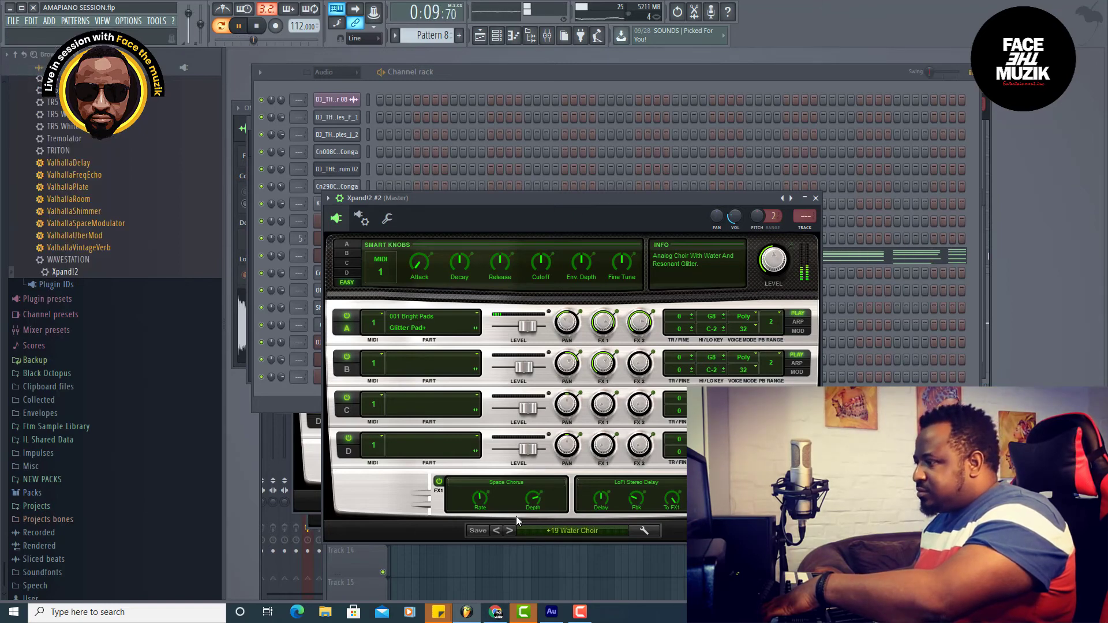
key("space")
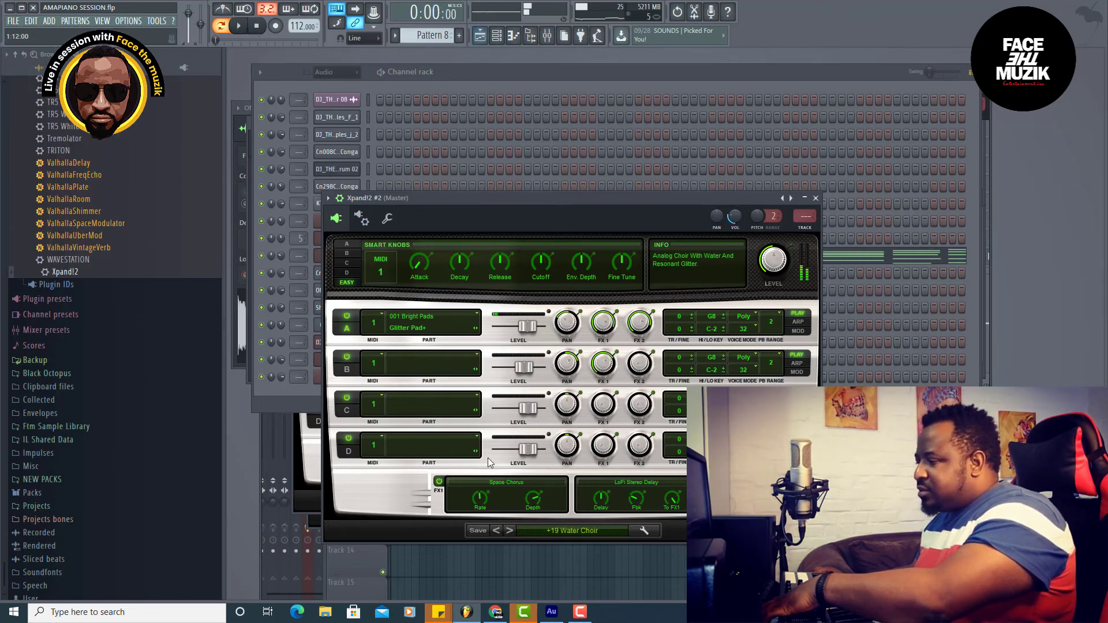
- Audition the presets +20 Spooky, +21 Big Soft Pad and +22 Smooth Brass Pad in Xpand!2 #2 while Pattern 8 plays
left_click(510, 531)
key("space")
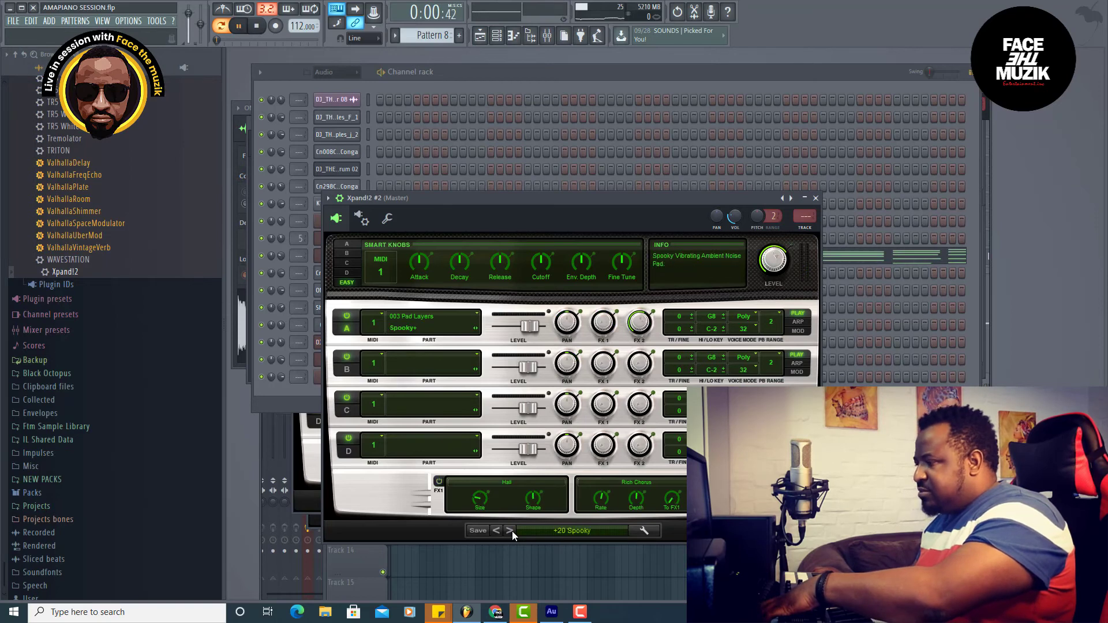
left_click(256, 26)
left_click(239, 26)
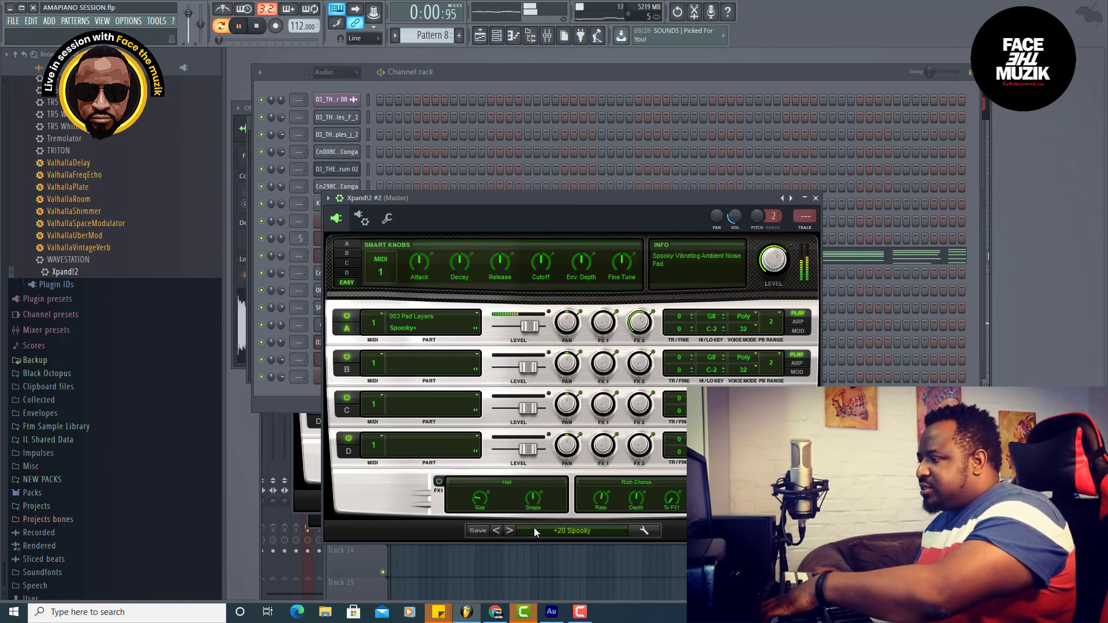
left_click(510, 531)
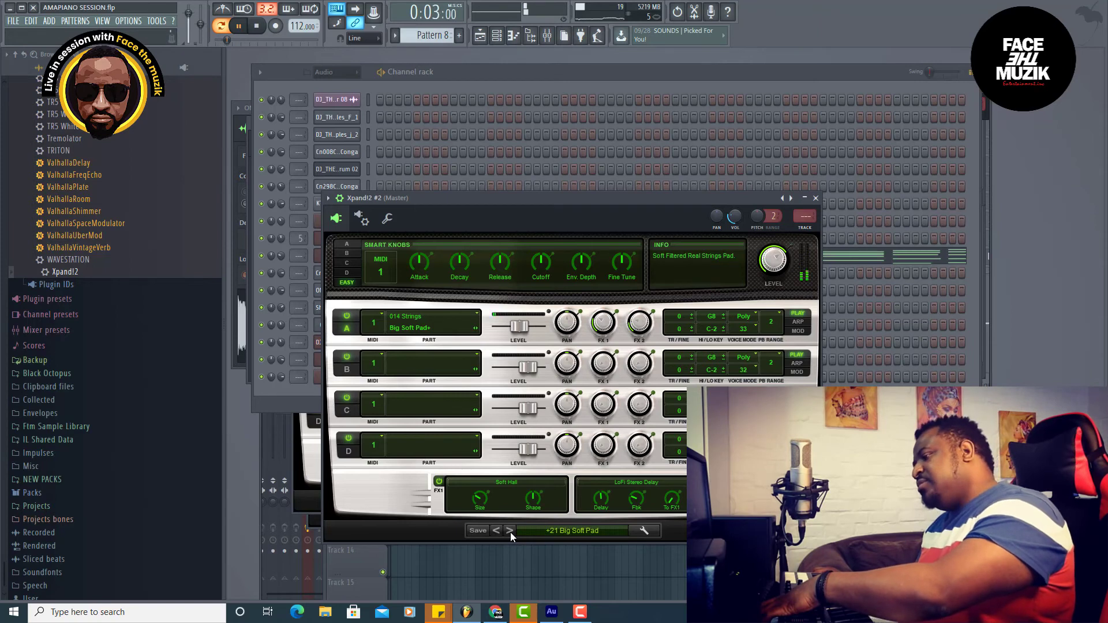
left_click(510, 531)
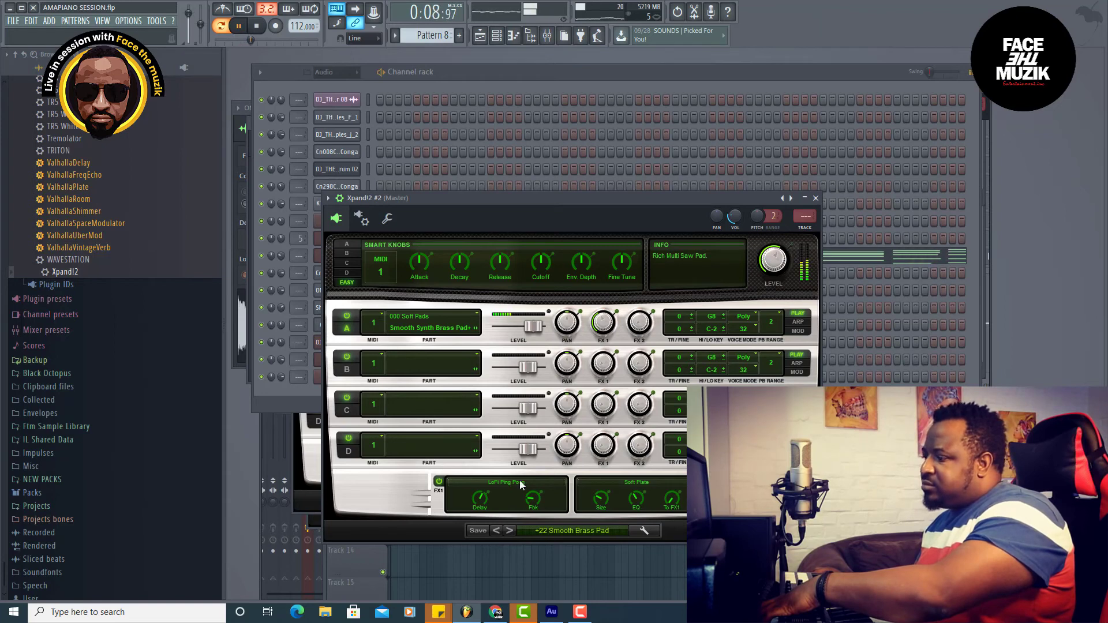
- Audition +23 Shimmering Pad and +24 Wake Up Darling in Xpand!2 #2, trying the latter with attack at -100%
left_click(512, 535)
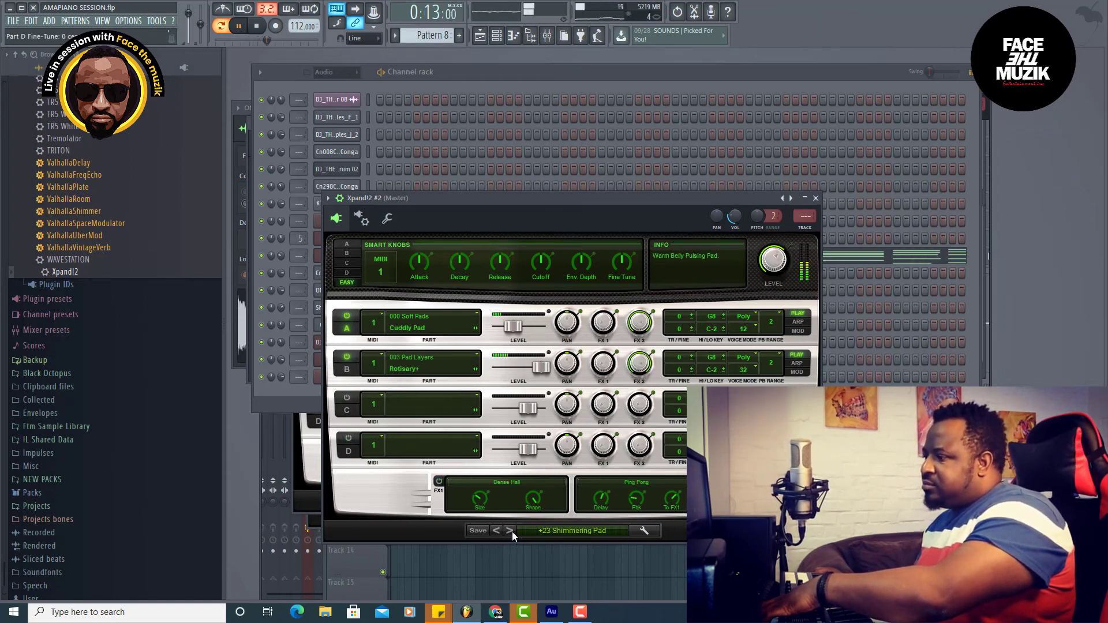
left_click(511, 530)
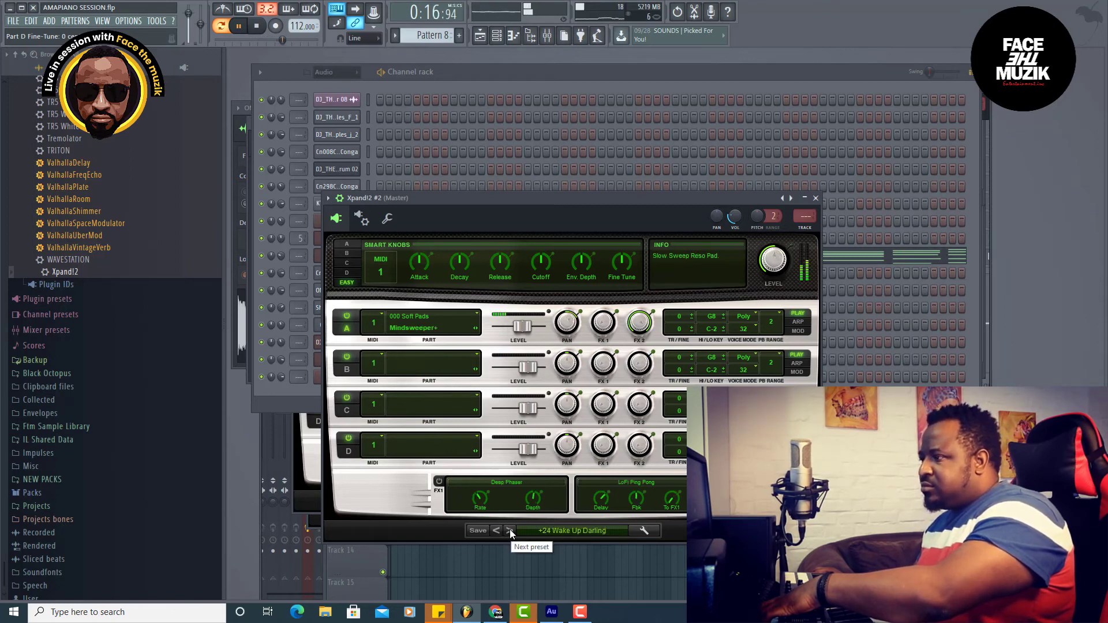
left_click_drag(425, 267, 435, 402)
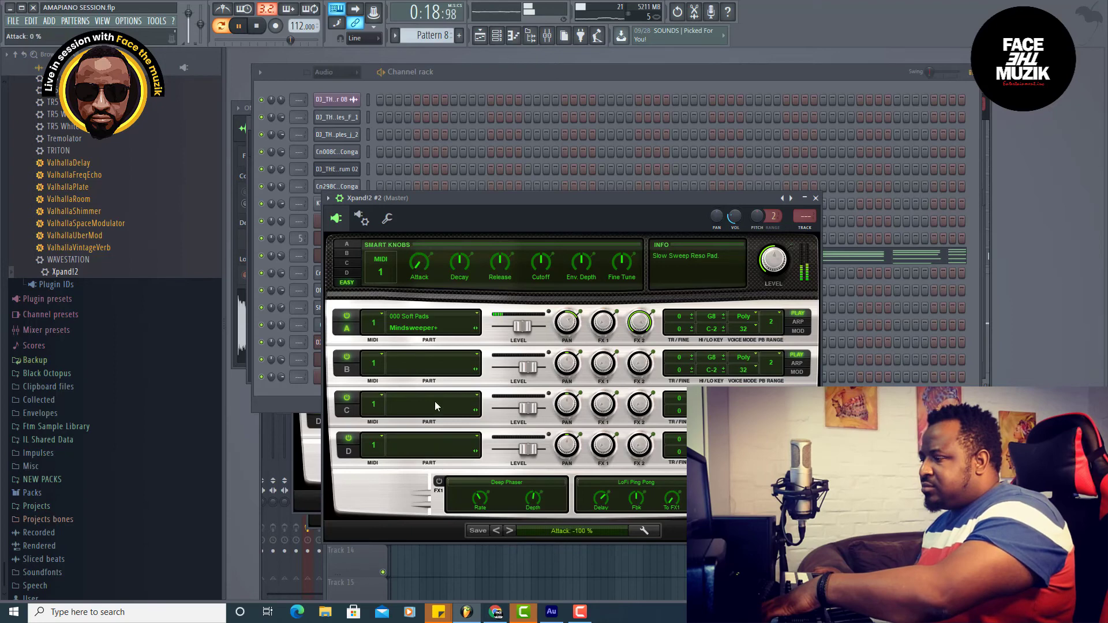
- Step Xpand!2 #2 forward to +26 Shaku Pad and try it with attack at -100% while the pattern plays
left_click(510, 532)
left_click(257, 26)
left_click(238, 26)
left_click_drag(423, 276, 480, 446)
left_click(511, 531)
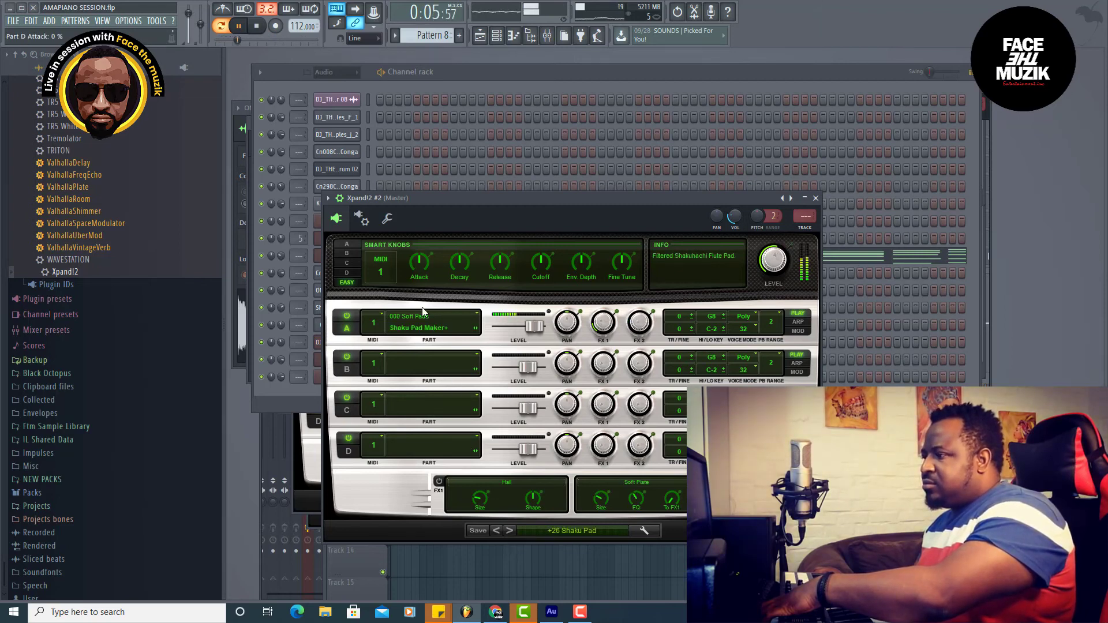
left_click_drag(421, 263, 449, 402)
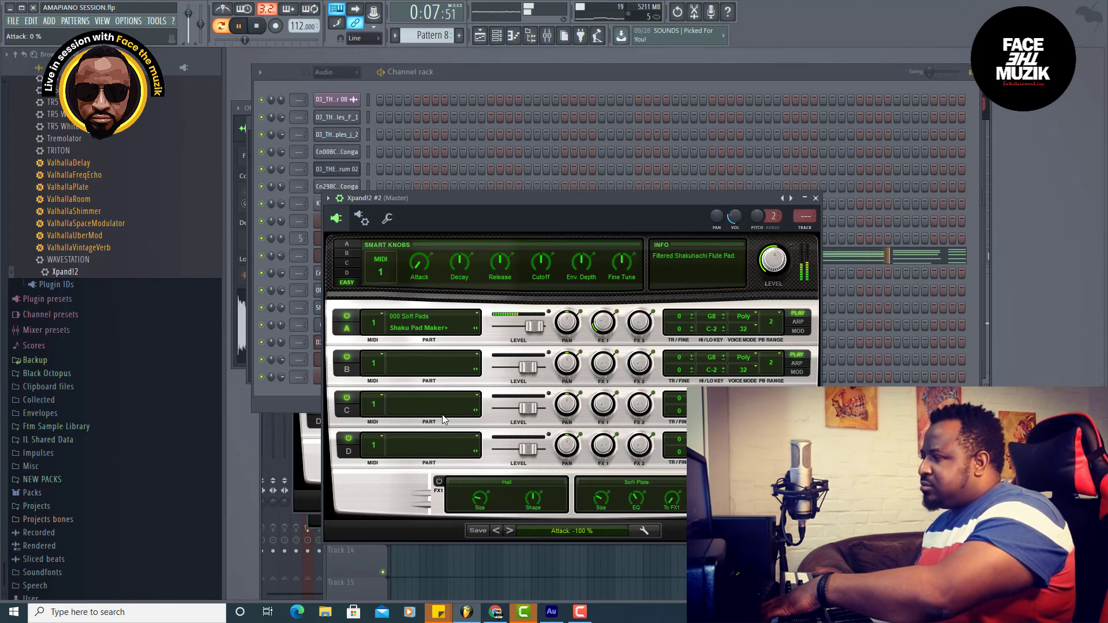
- Try the preset +27 String Voice in Xpand!2 #2 with attack at -100% against the pattern
left_click(258, 27)
left_click(510, 531)
left_click(240, 28)
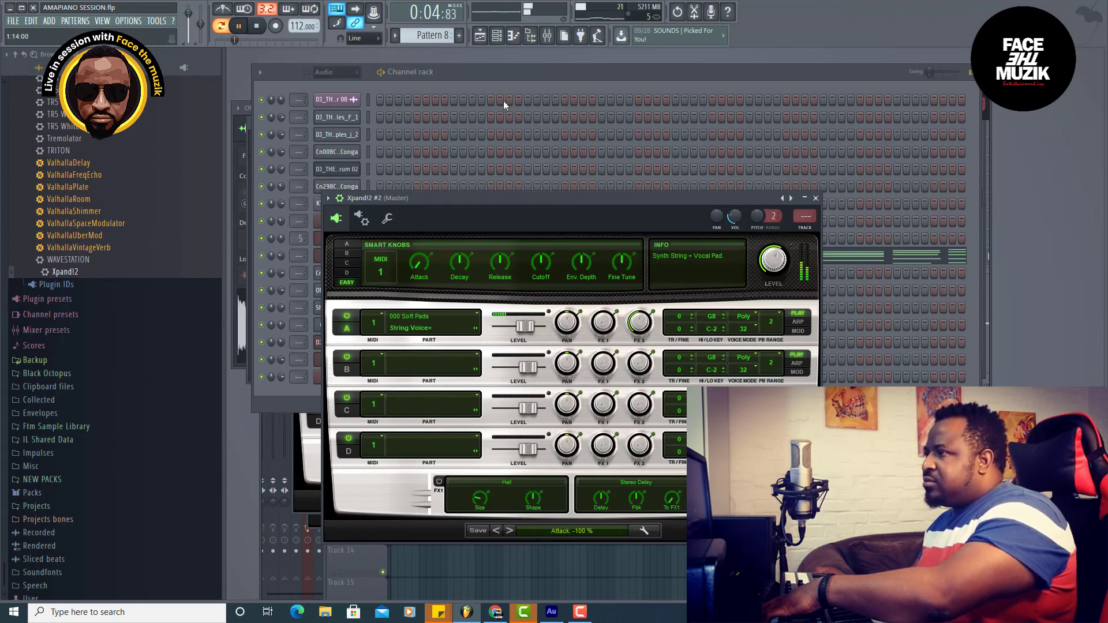
- Play the arrangement from the beginning to hear the string voice pad in context, and stop it
left_click(481, 36)
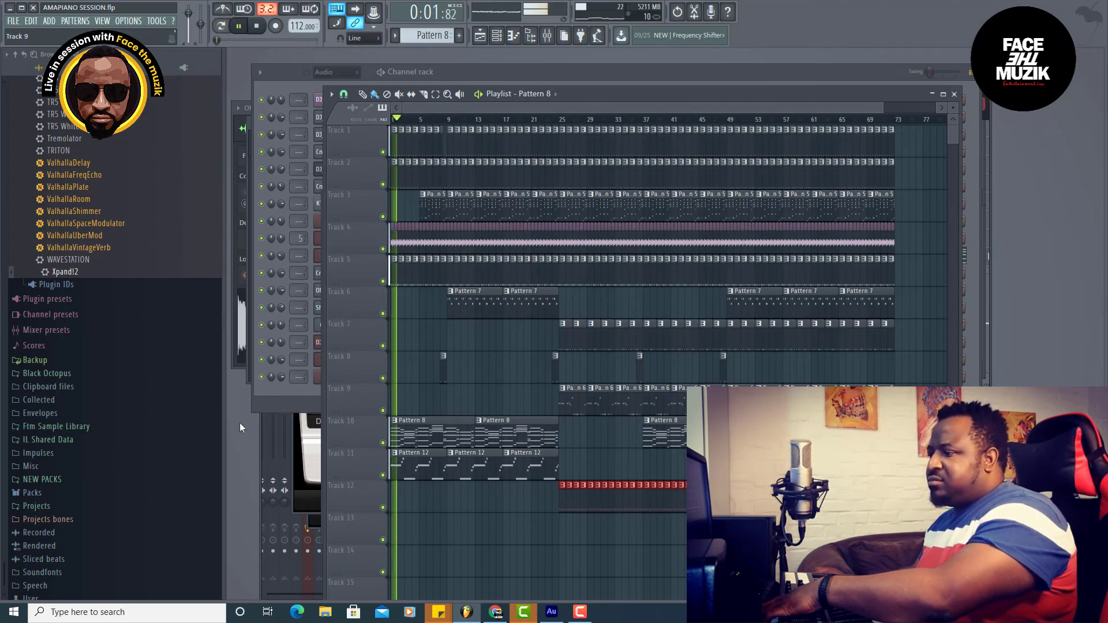
left_click(303, 393)
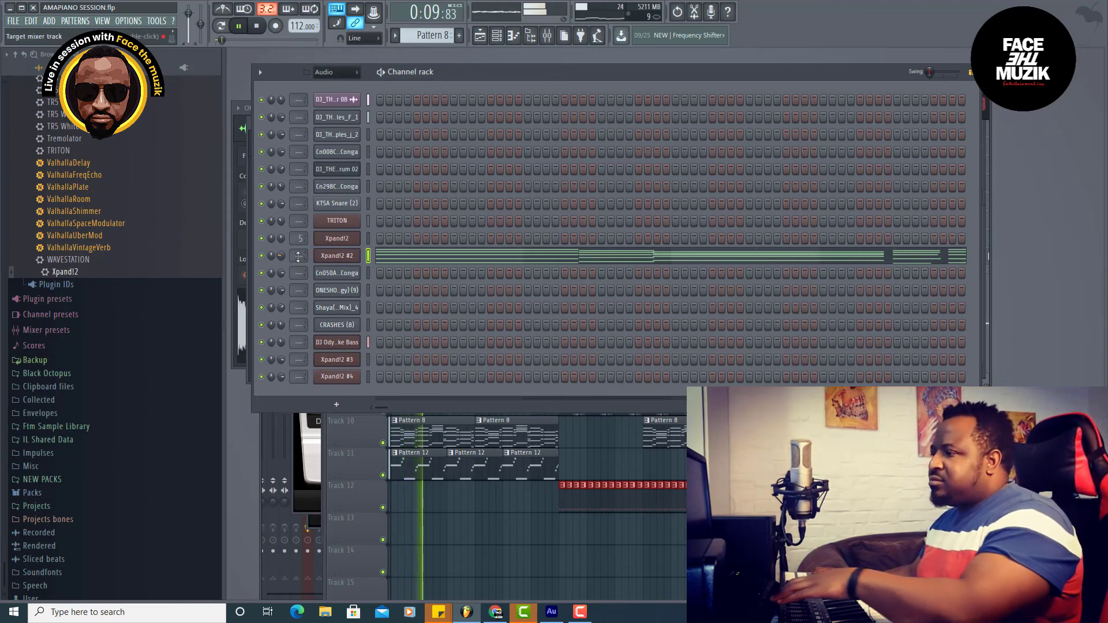
key("space")
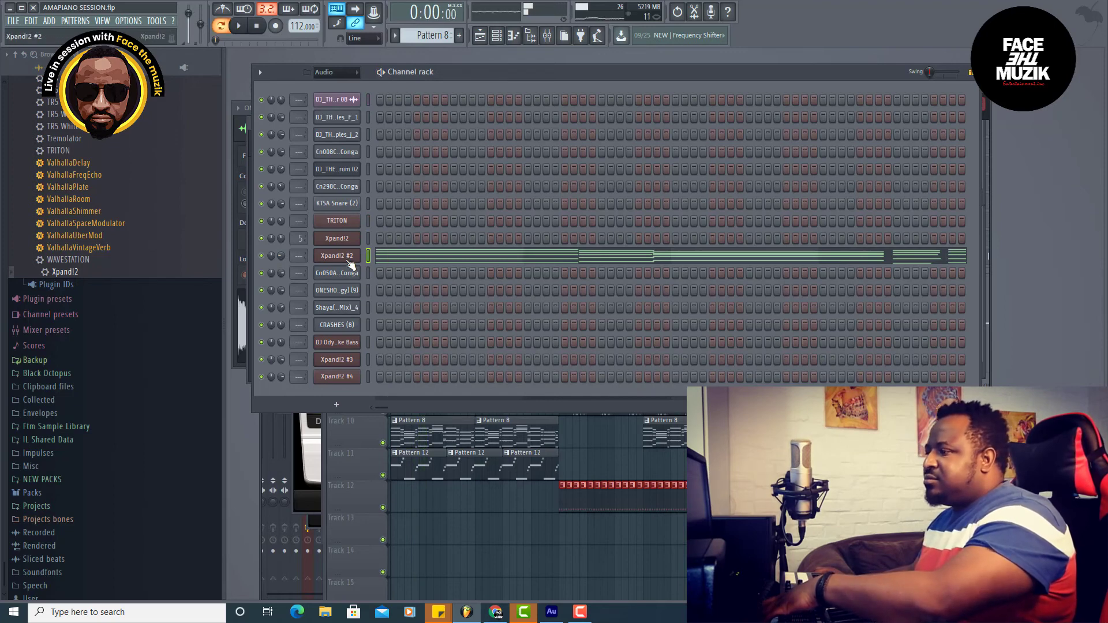
- Step Xpand!2 #2 forward to the preset +30 Soft Rotar EP and set its attack to -100%
left_click(345, 258)
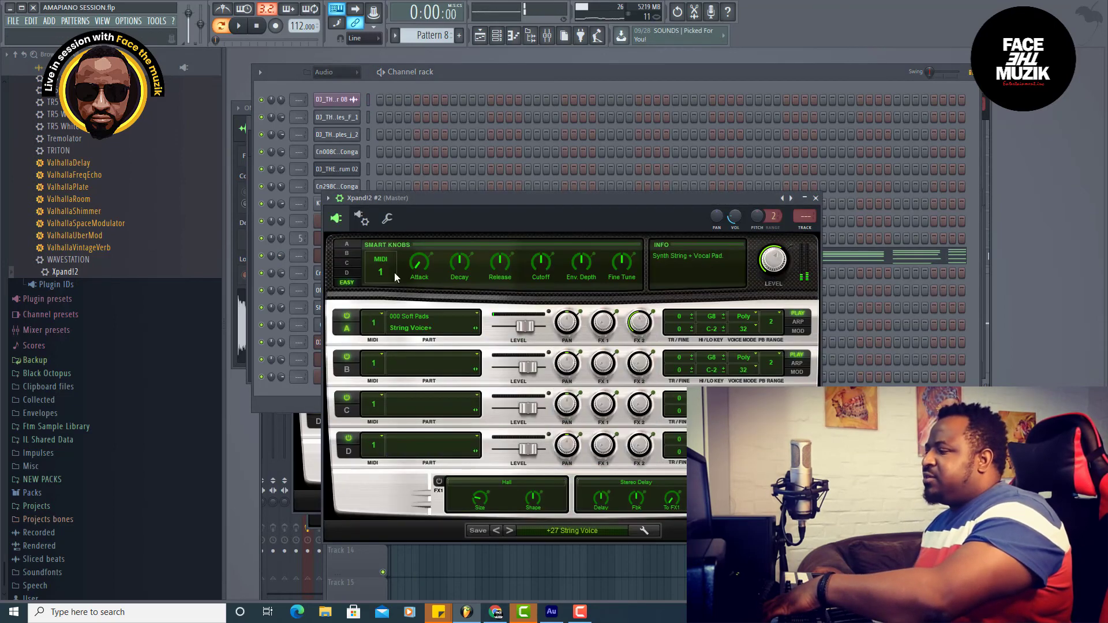
left_click(510, 531)
key("space")
left_click(511, 531)
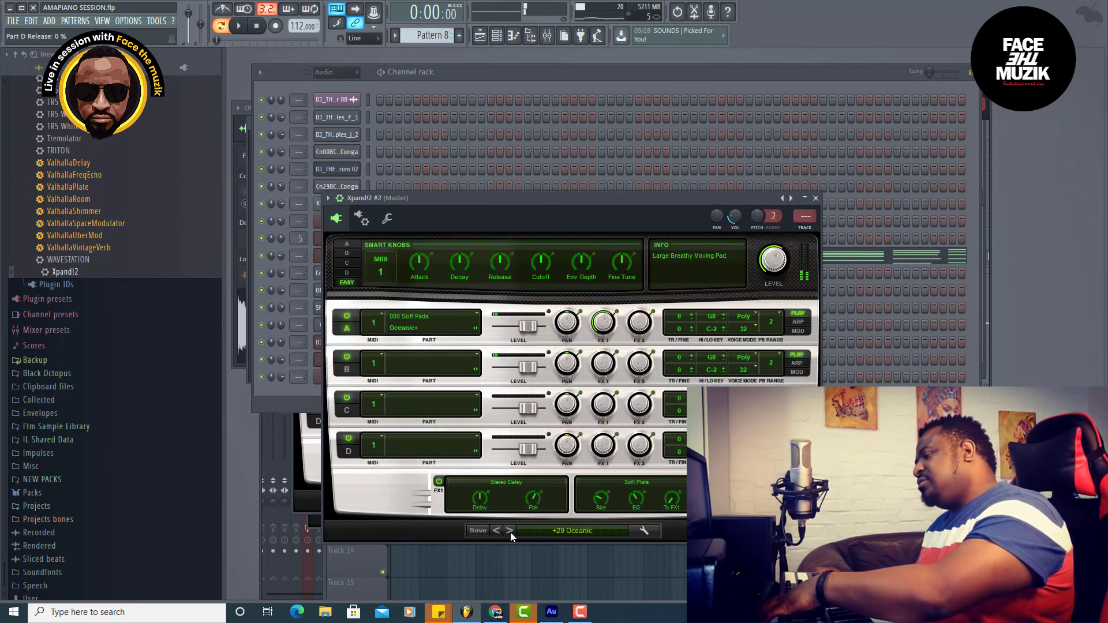
left_click(510, 531)
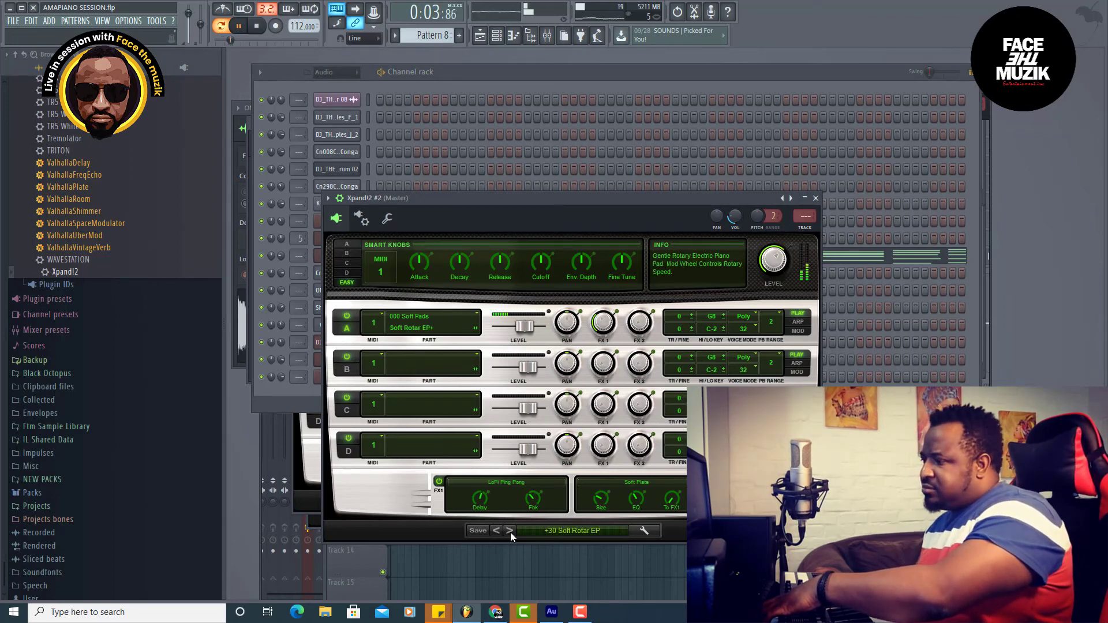
left_click_drag(424, 267, 427, 323)
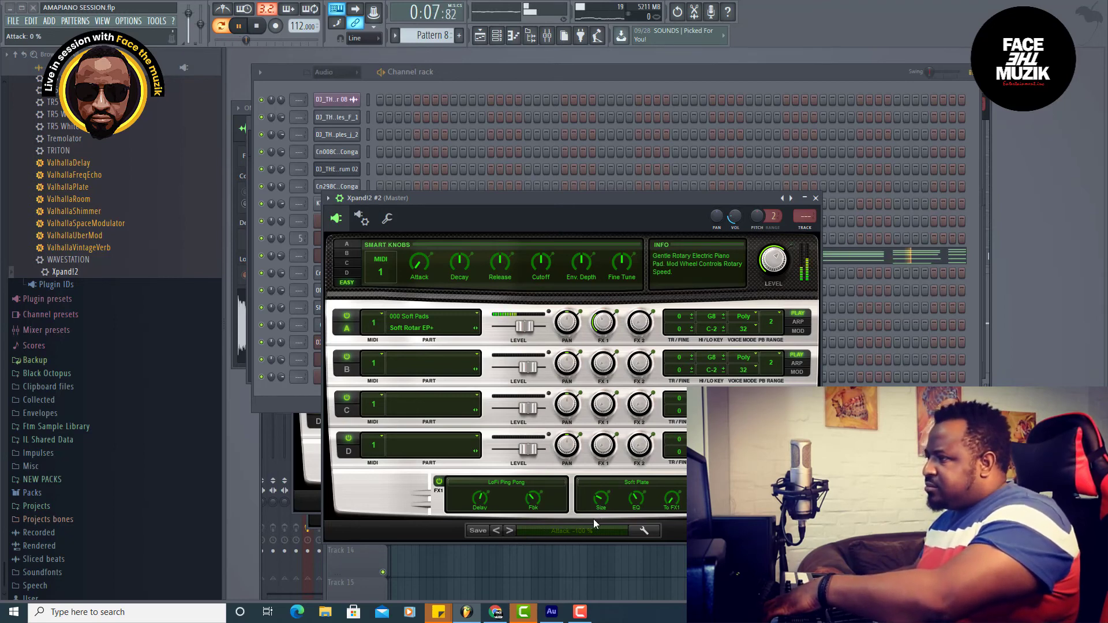
- Close Xpand!2 #2 and play the arrangement in song mode from the beginning to check the new pad sound
left_click(816, 199)
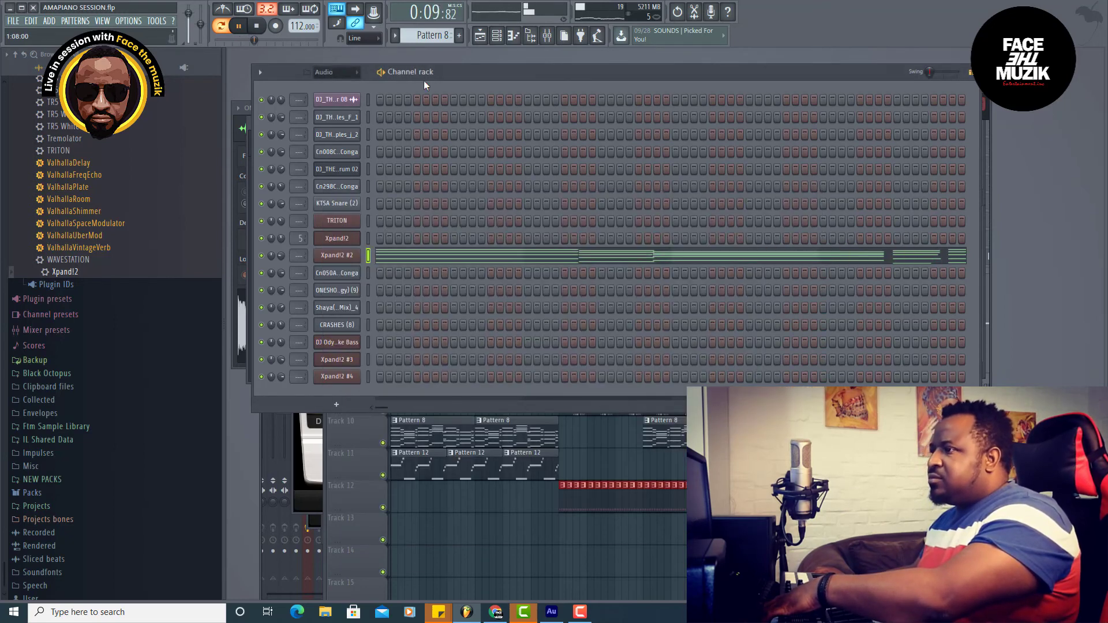
key("space")
left_click(479, 37)
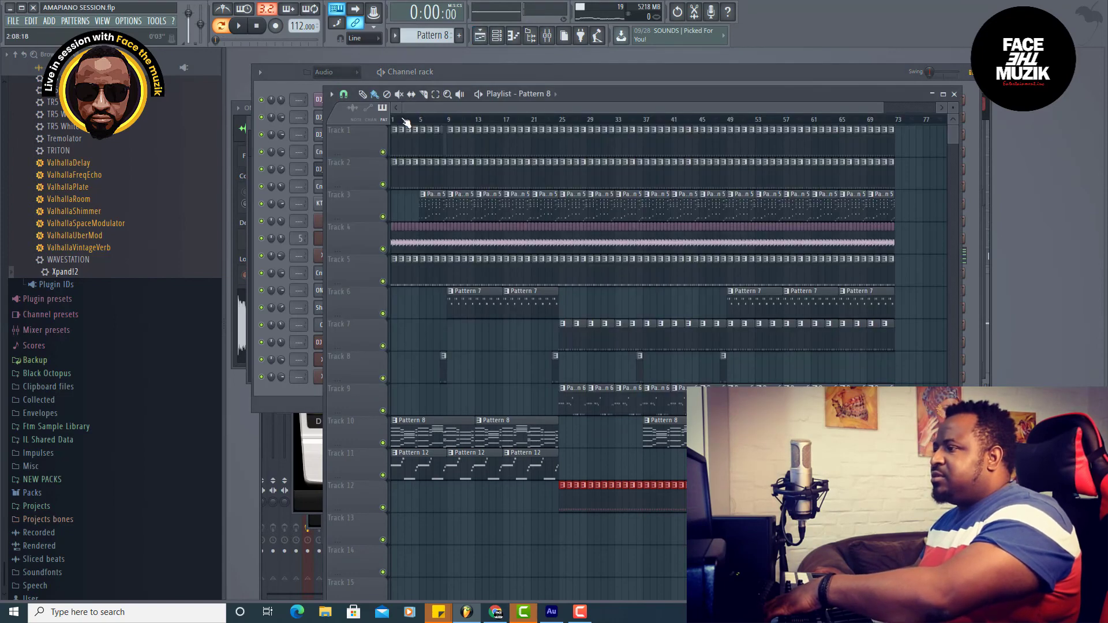
key("l")
key("space")
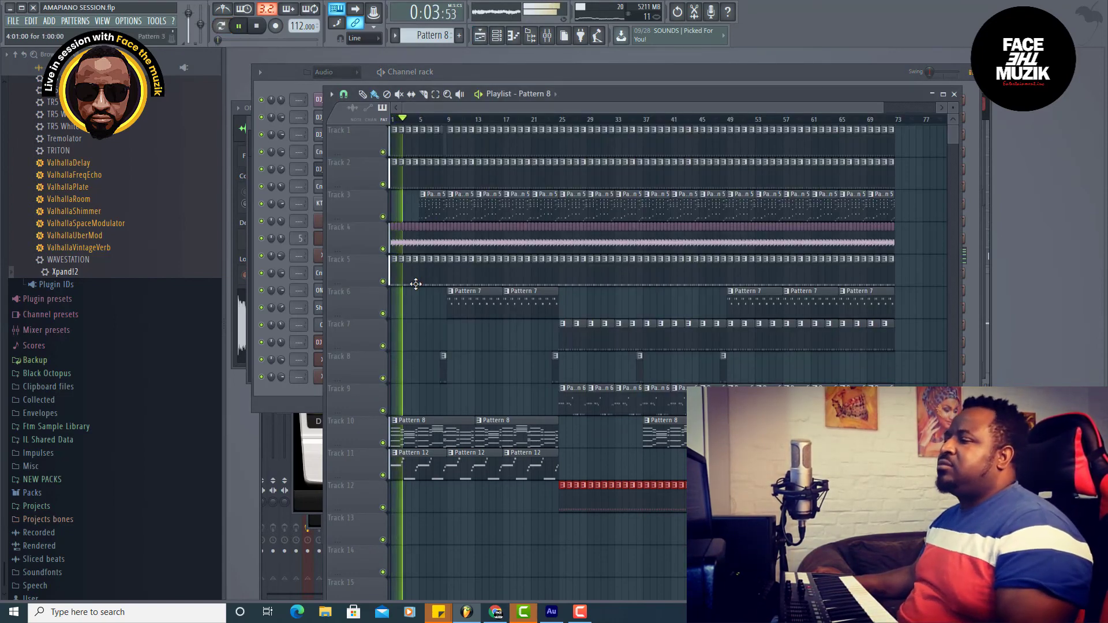
left_click(13, 21)
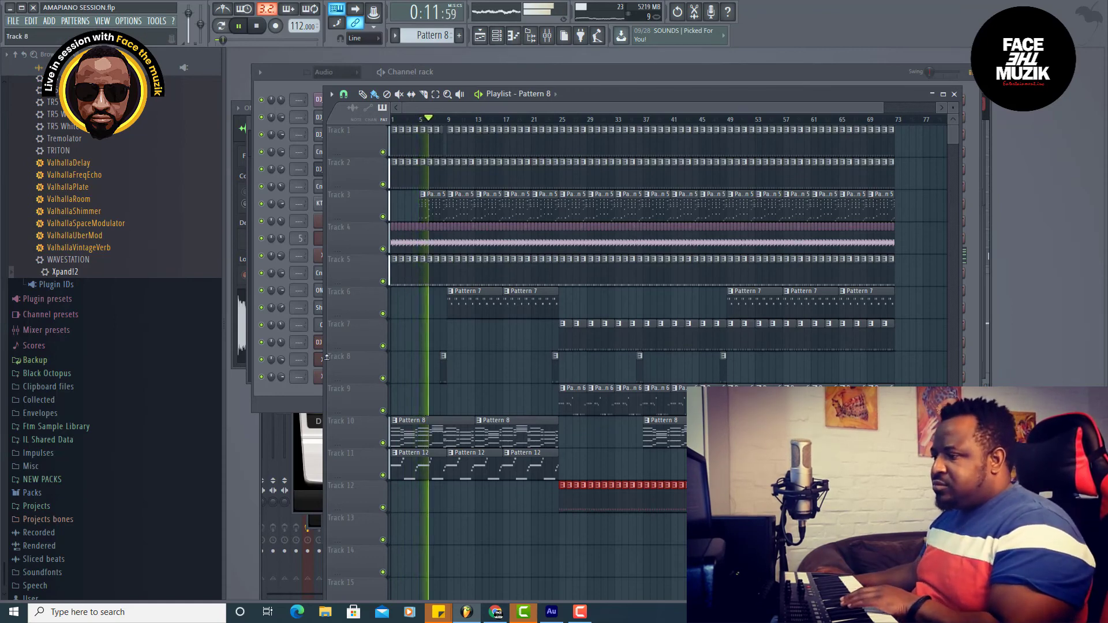
- Open Xpand!2 #4 to try the jazz guitar over the playing arrangement, and save the project
left_click(308, 396)
left_click(331, 380)
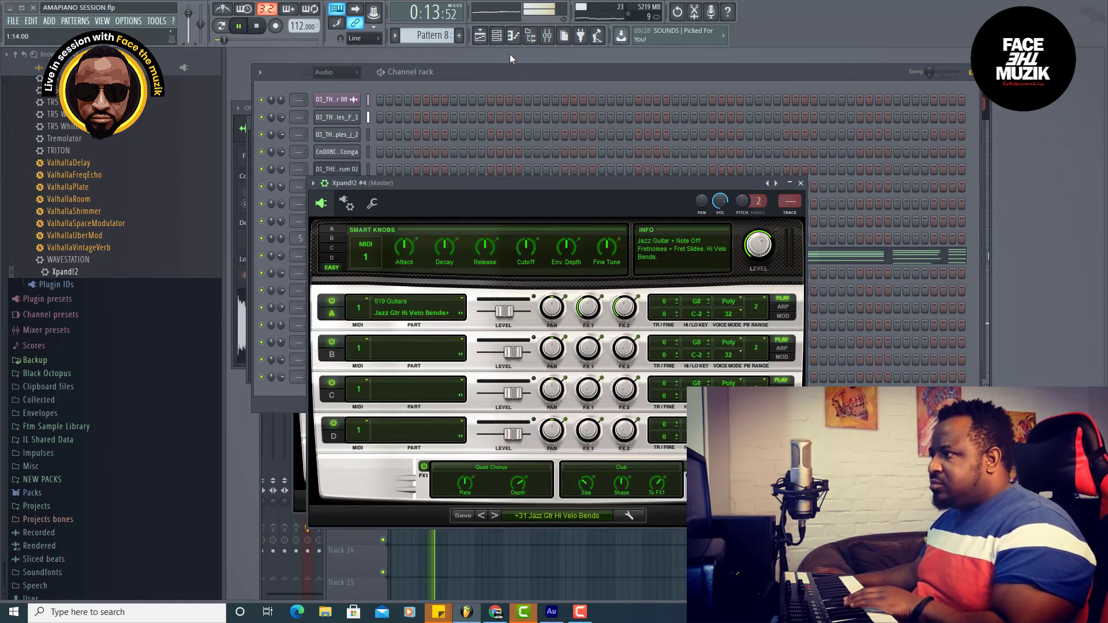
left_click(511, 82)
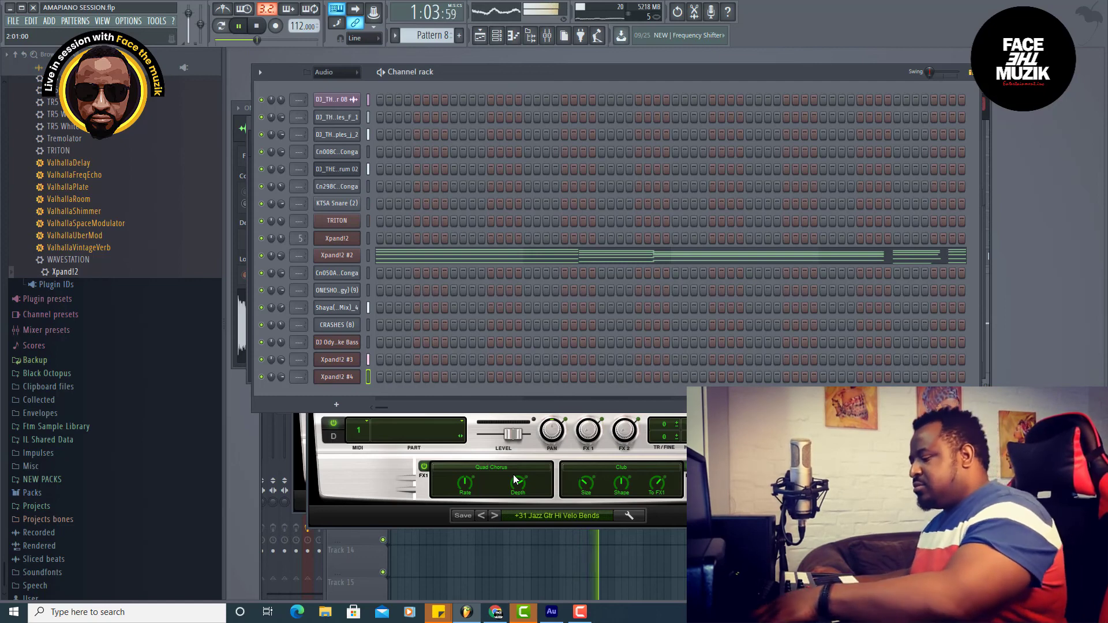
key("ctrl+s")
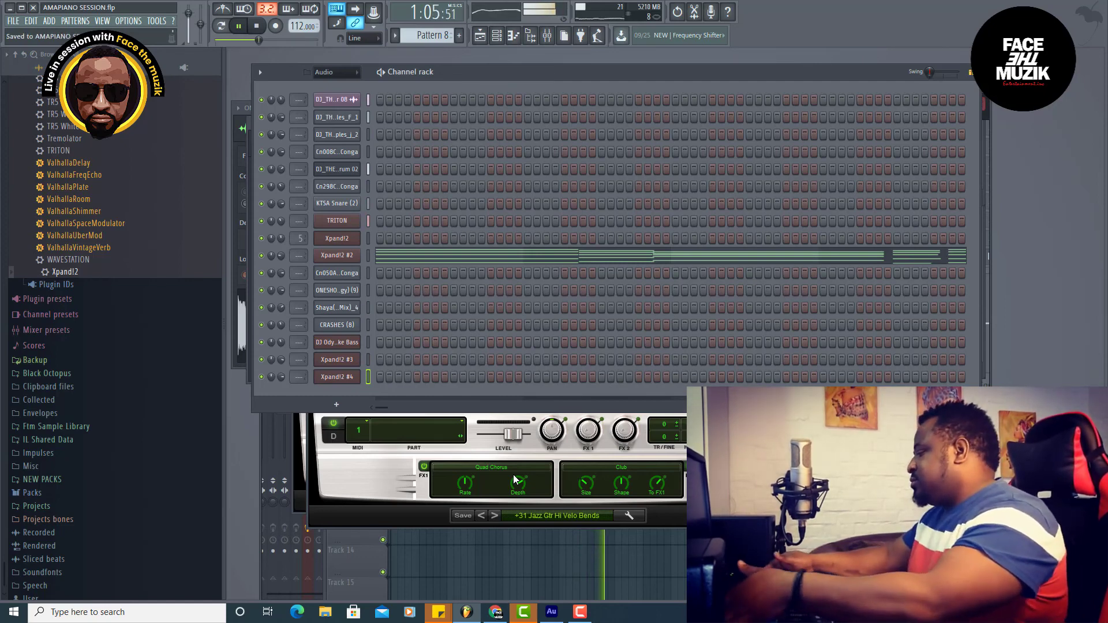